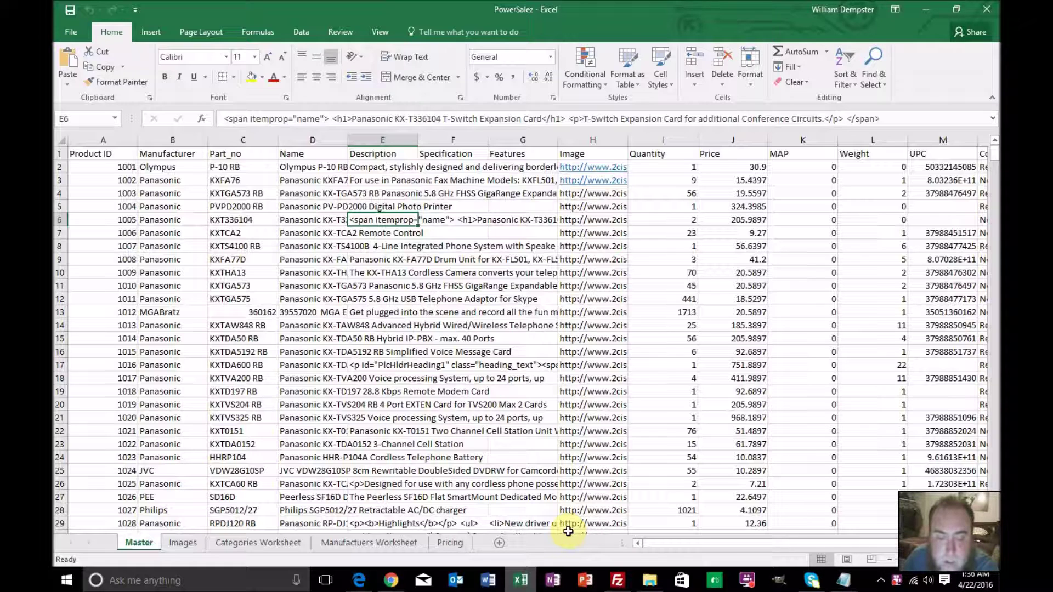
Switch from Excel to the browser showing the wilfolio.com WordPress site
{"action": "left_click", "coordinate": [392, 580]}
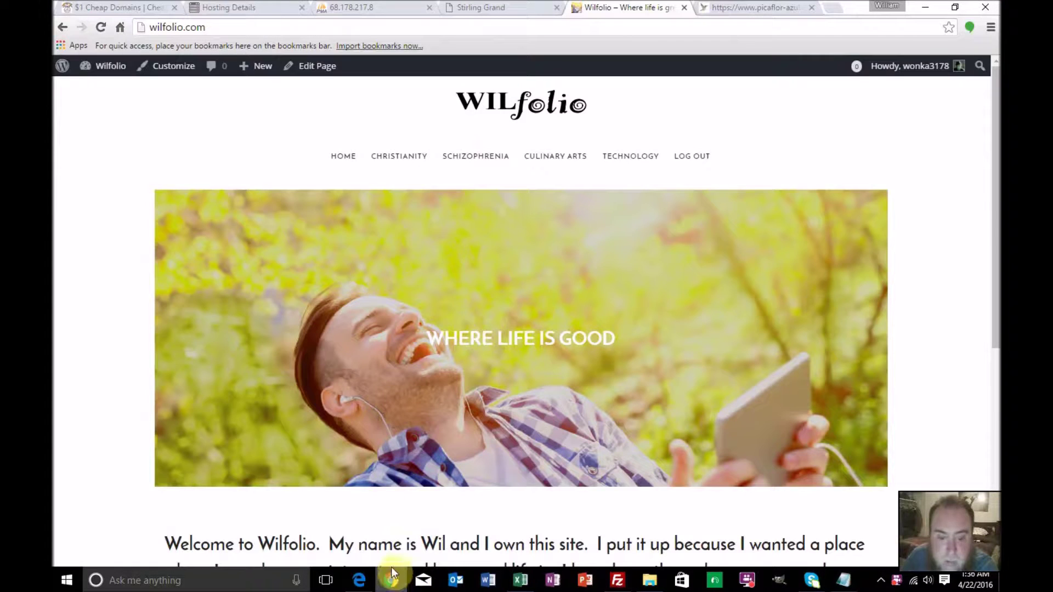
Load the wilfolio.com/store storefront and scroll through the Stirling Grand store
{"action": "left_click", "coordinate": [265, 29]}
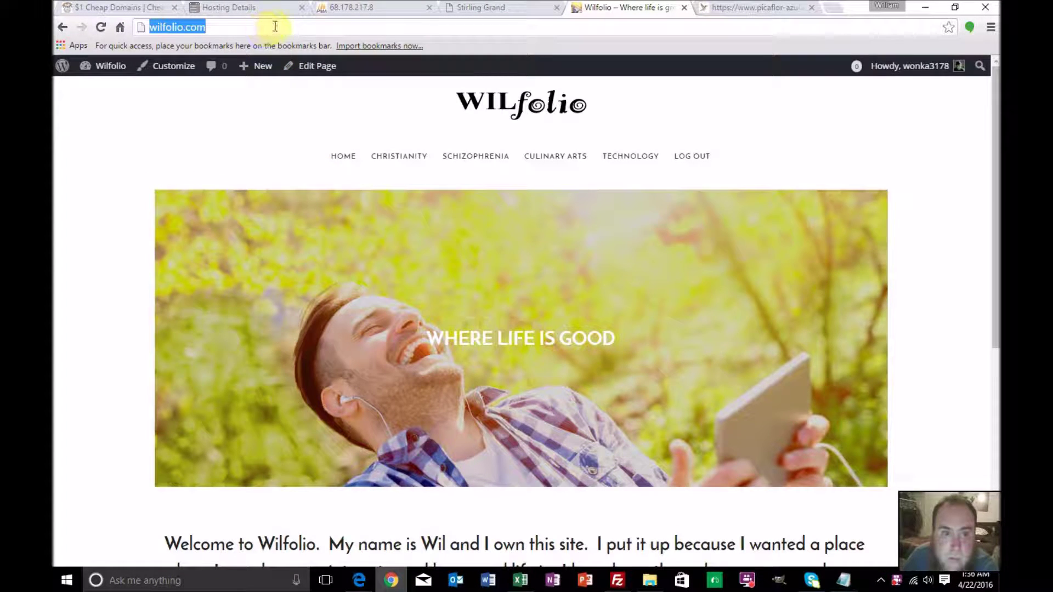
{"action": "left_click", "coordinate": [276, 26]}
{"action": "type", "text": "/"}
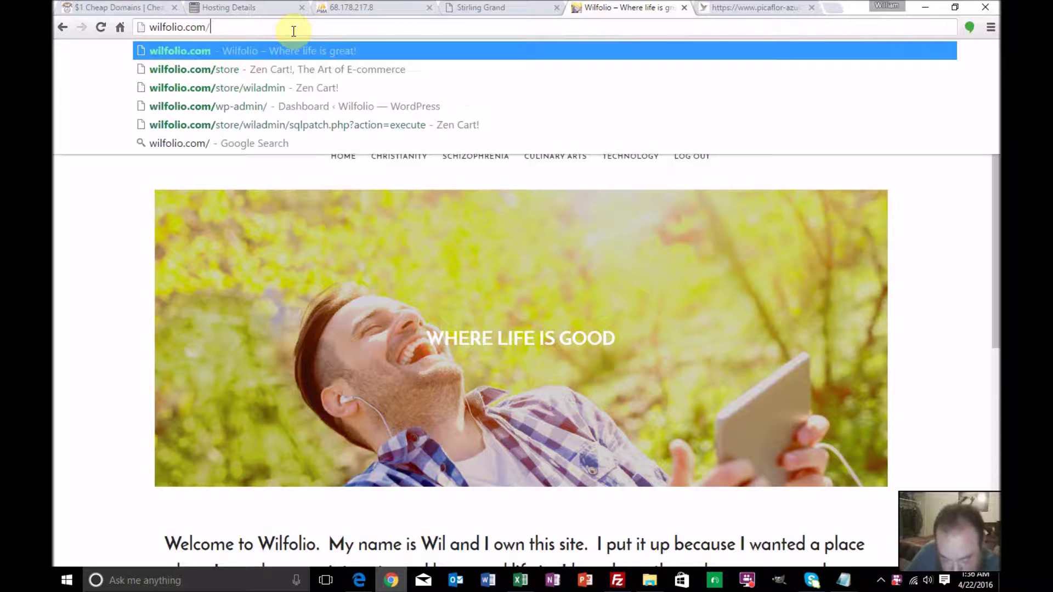
{"action": "type", "text": "st"}
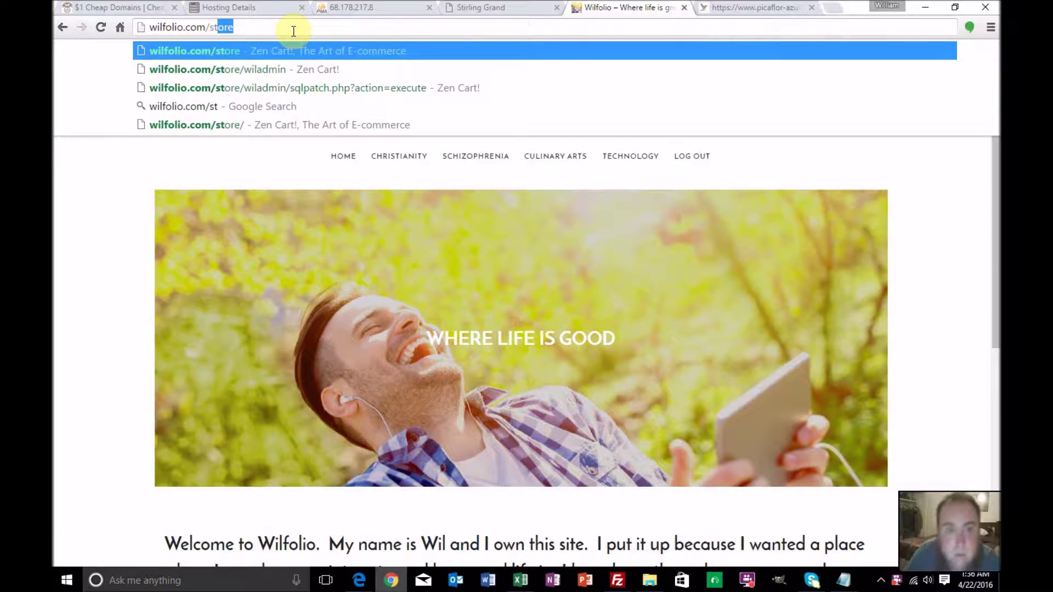
{"action": "key", "text": "Return"}
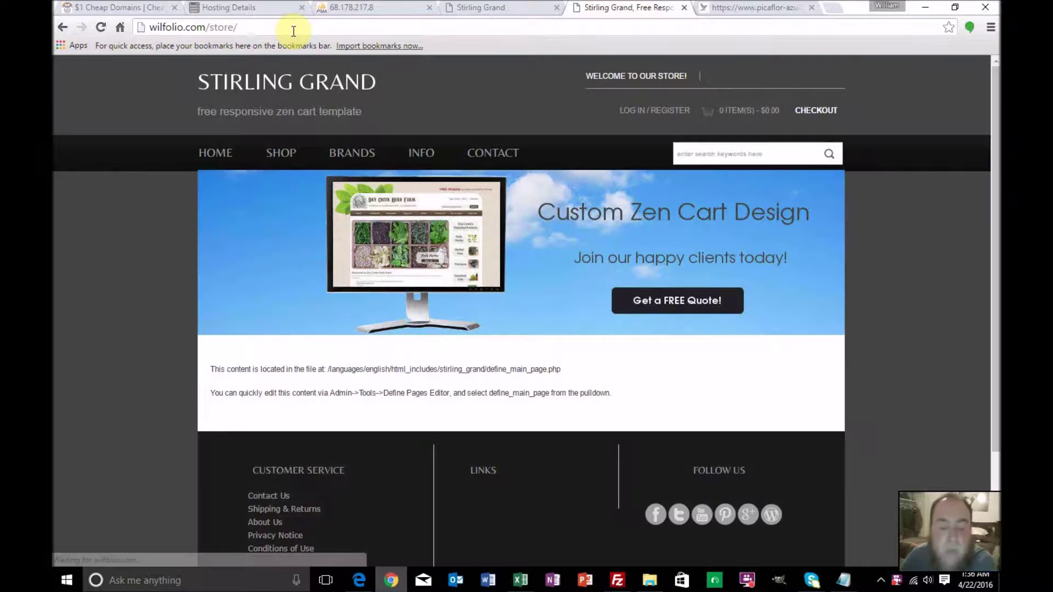
{"action": "scroll", "coordinate": [536, 329], "scroll_direction": "down", "scroll_amount": 2}
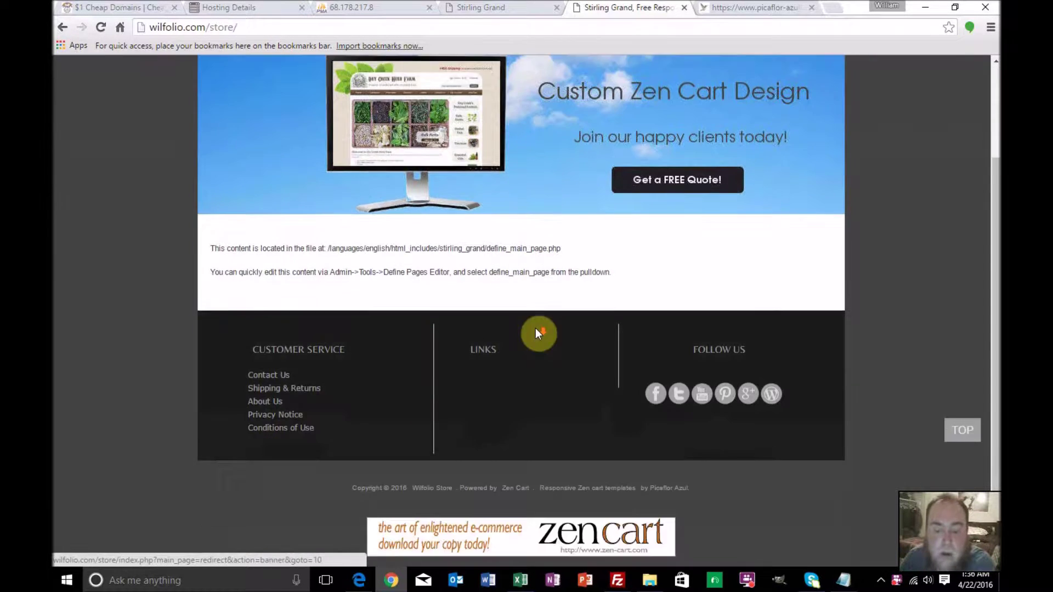
{"action": "scroll", "coordinate": [535, 328], "scroll_direction": "up", "scroll_amount": 3}
{"action": "scroll", "coordinate": [536, 329], "scroll_direction": "up", "scroll_amount": 1}
{"action": "scroll", "coordinate": [537, 330], "scroll_direction": "down", "scroll_amount": 1}
{"action": "scroll", "coordinate": [539, 330], "scroll_direction": "up", "scroll_amount": 1}
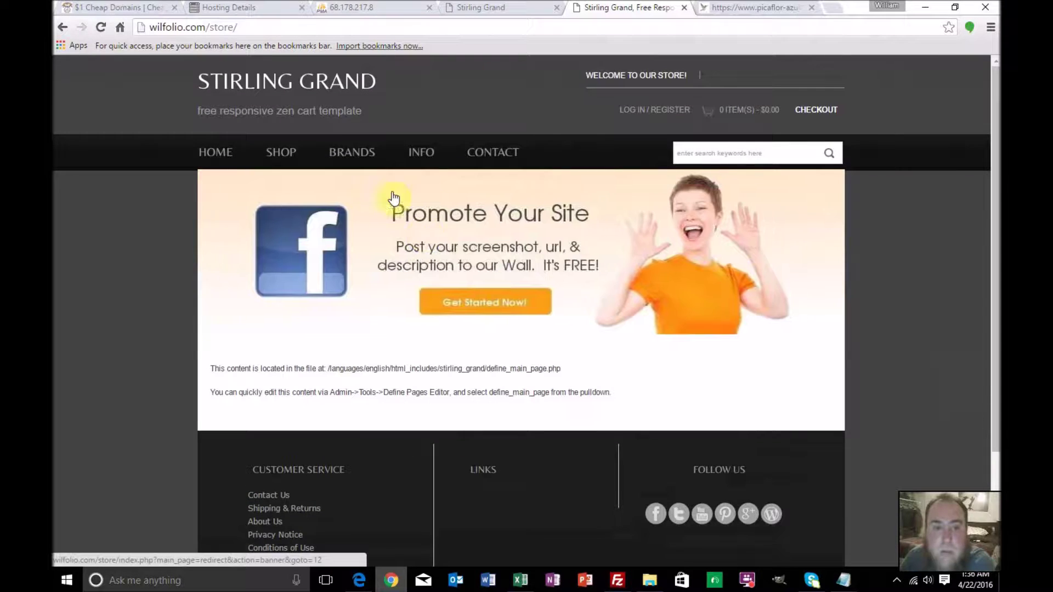
Glance at the PowerSalez workbook, then load the wilfolio.com/store/wiladmin admin dashboard
{"action": "left_click", "coordinate": [249, 27]}
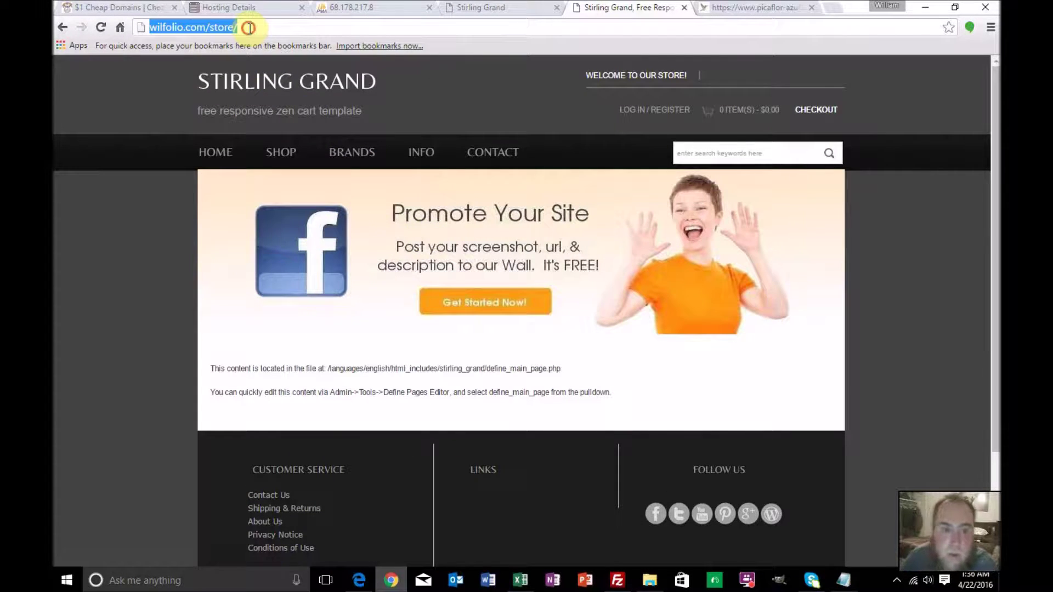
{"action": "left_click", "coordinate": [249, 28]}
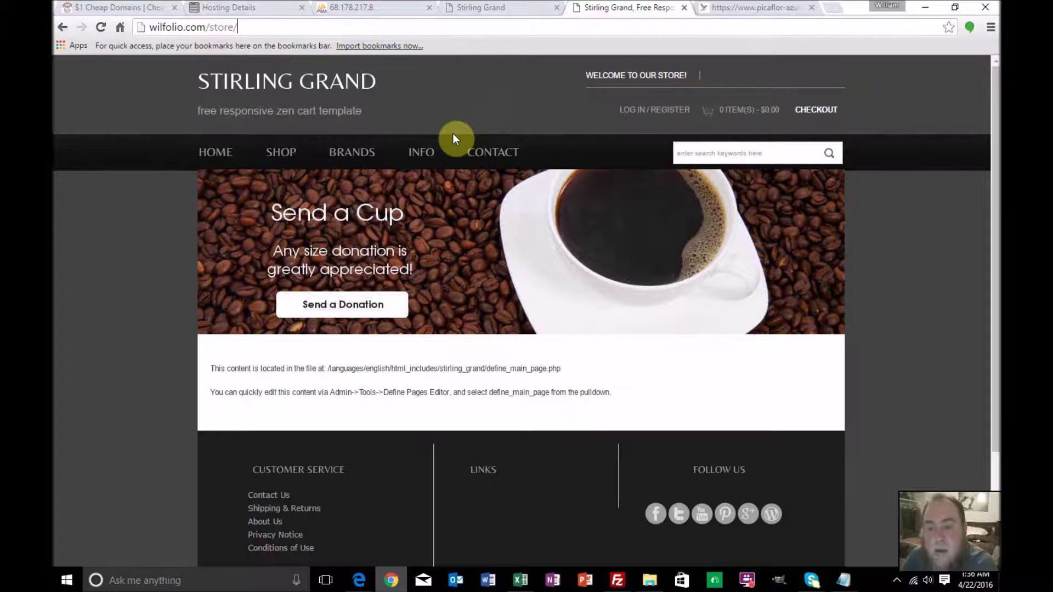
{"action": "mouse_move", "coordinate": [427, 158]}
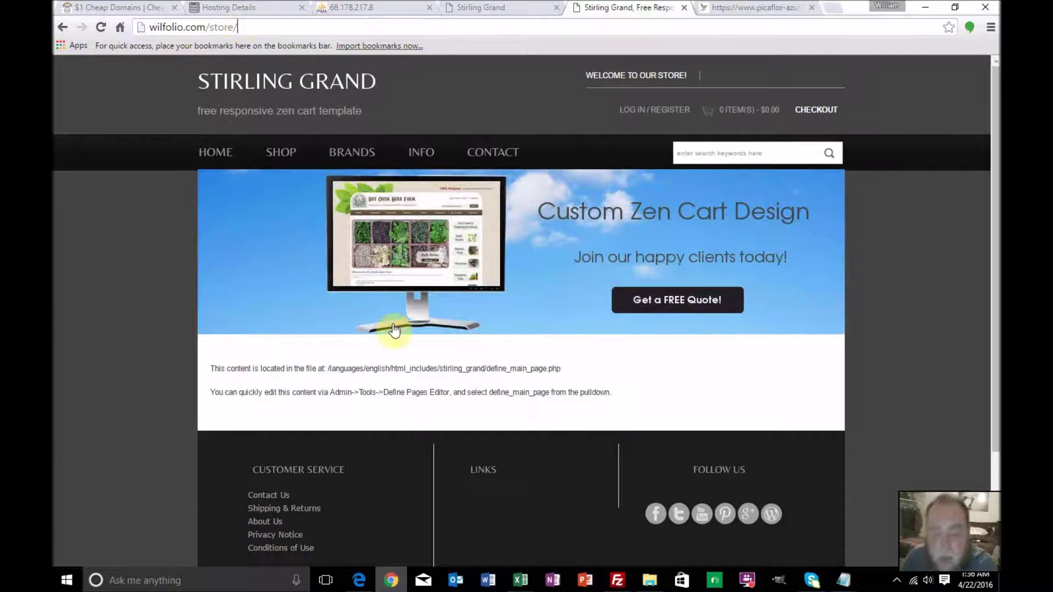
{"action": "left_click", "coordinate": [518, 582]}
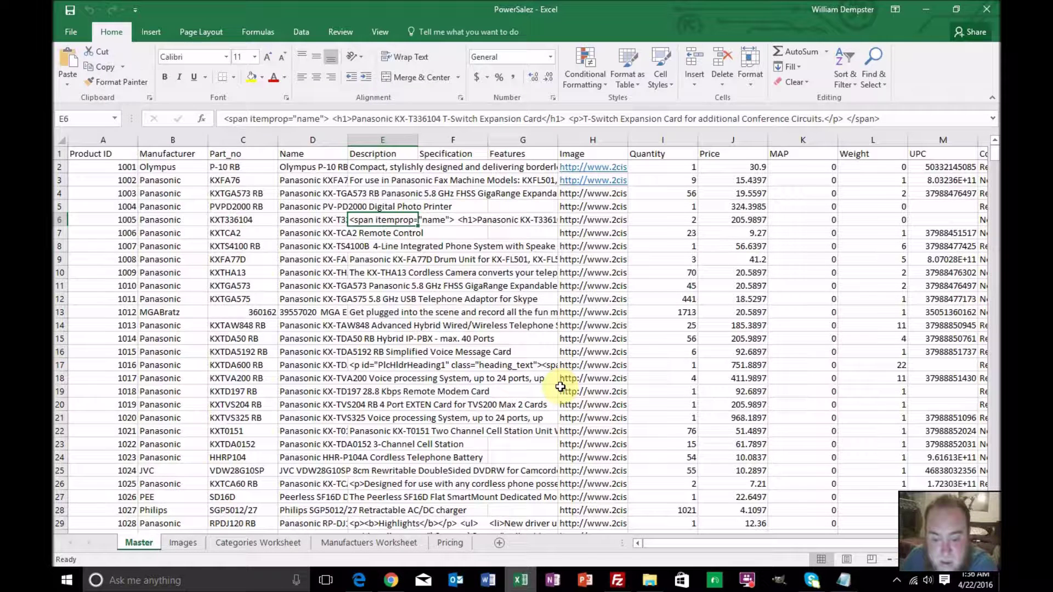
{"action": "left_click", "coordinate": [392, 581]}
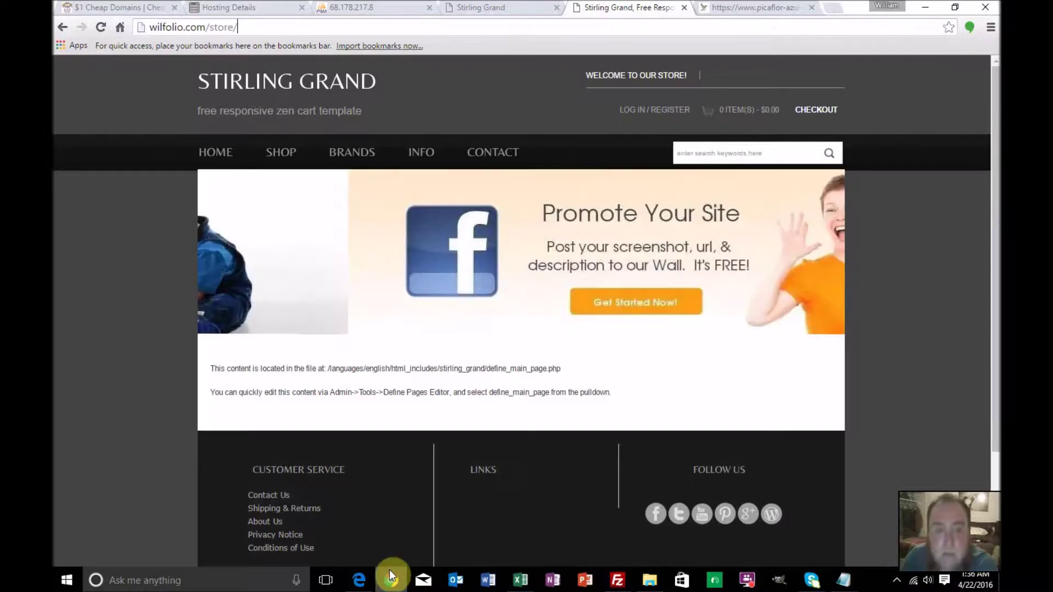
{"action": "left_click", "coordinate": [273, 27]}
{"action": "type", "text": "wil"}
{"action": "key", "text": "Return"}
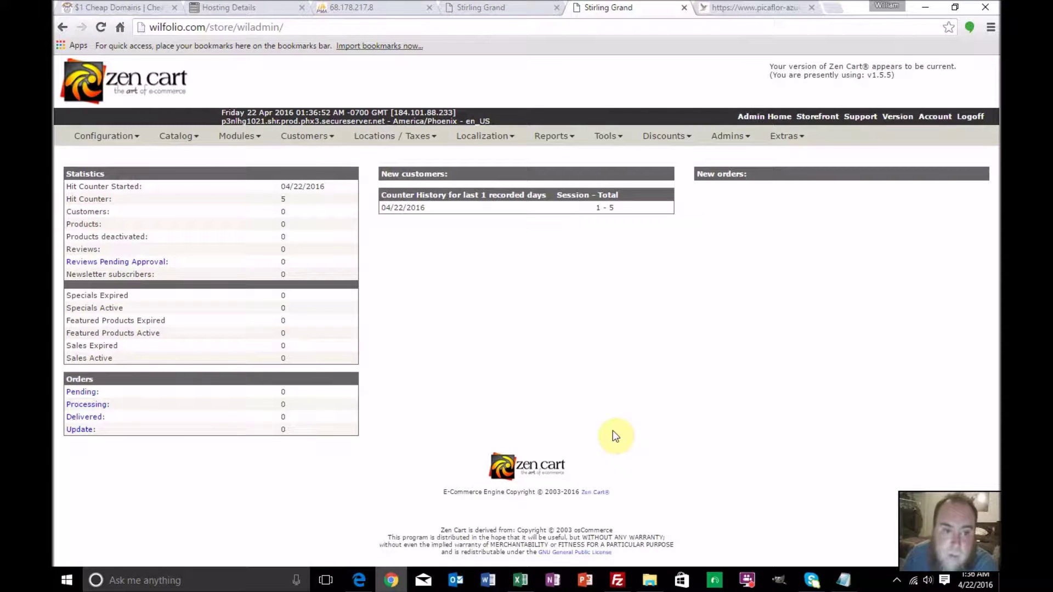
Create a new top-level category named Electronics under Catalog > Categories/Products
{"action": "mouse_move", "coordinate": [186, 141]}
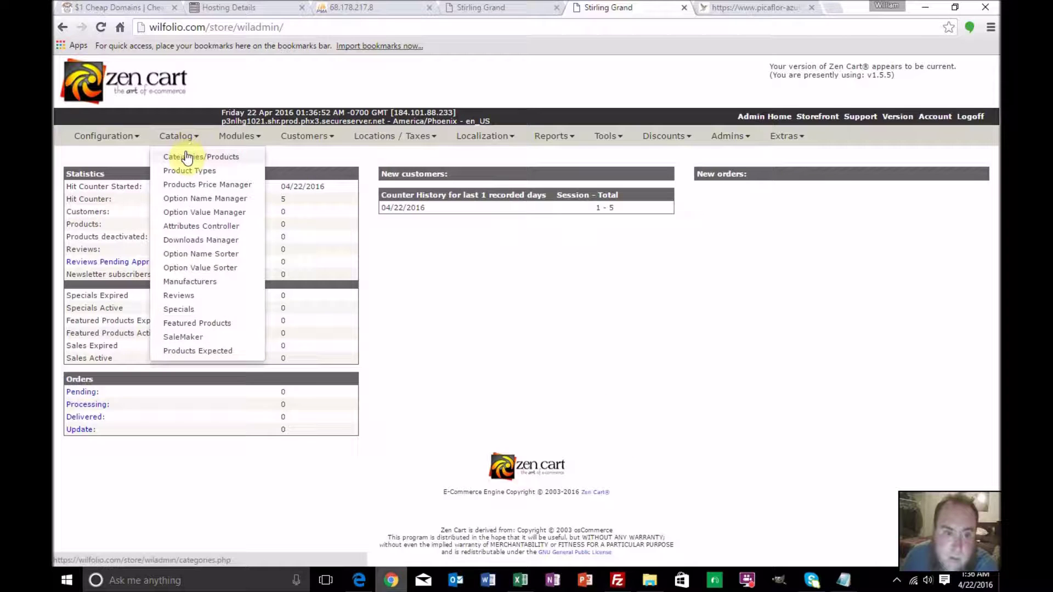
{"action": "left_click", "coordinate": [186, 155]}
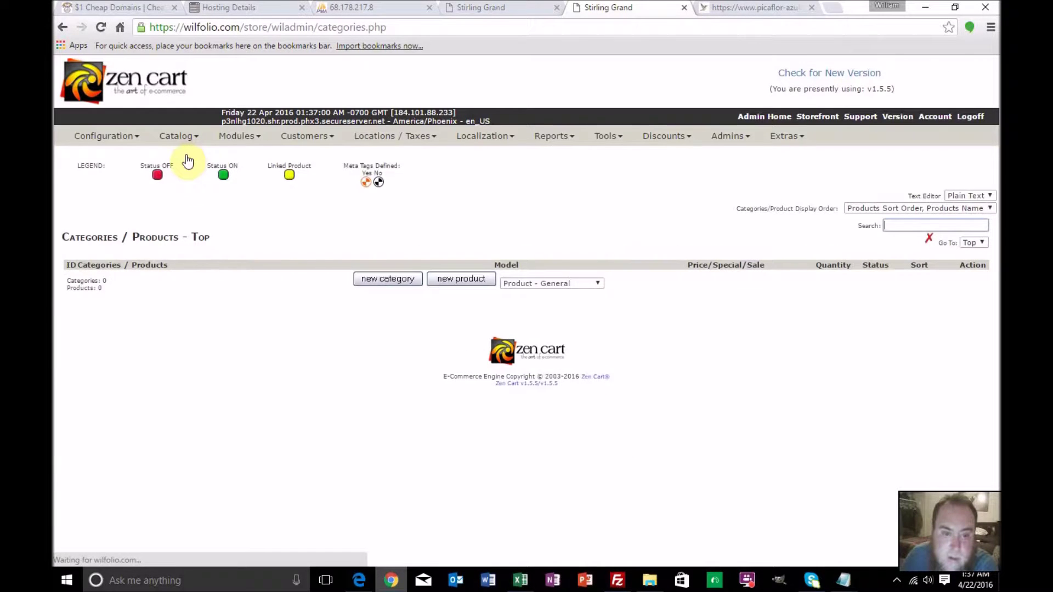
{"action": "left_click", "coordinate": [364, 280]}
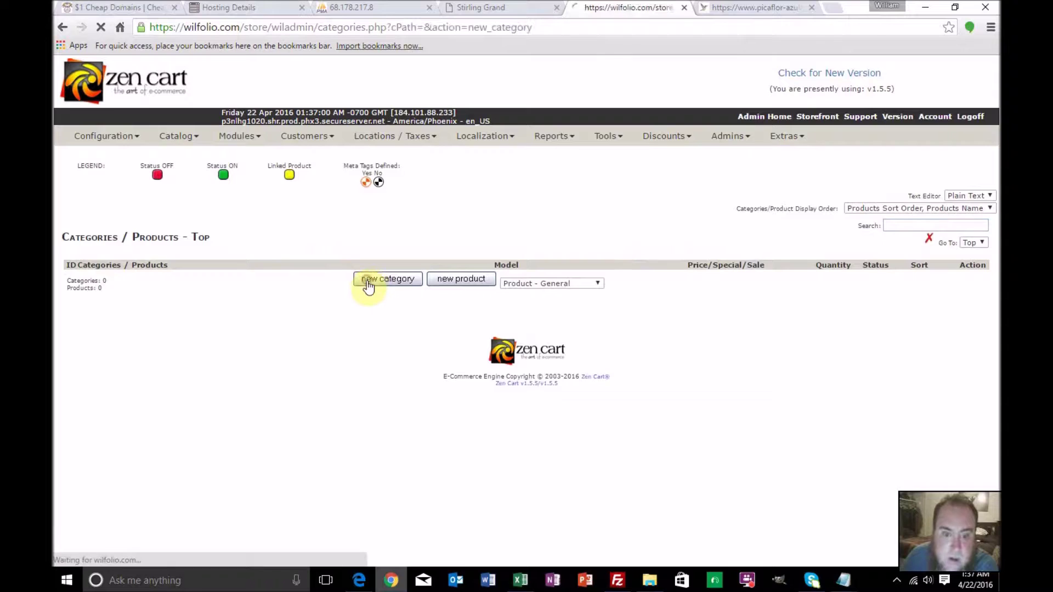
{"action": "left_click", "coordinate": [241, 253]}
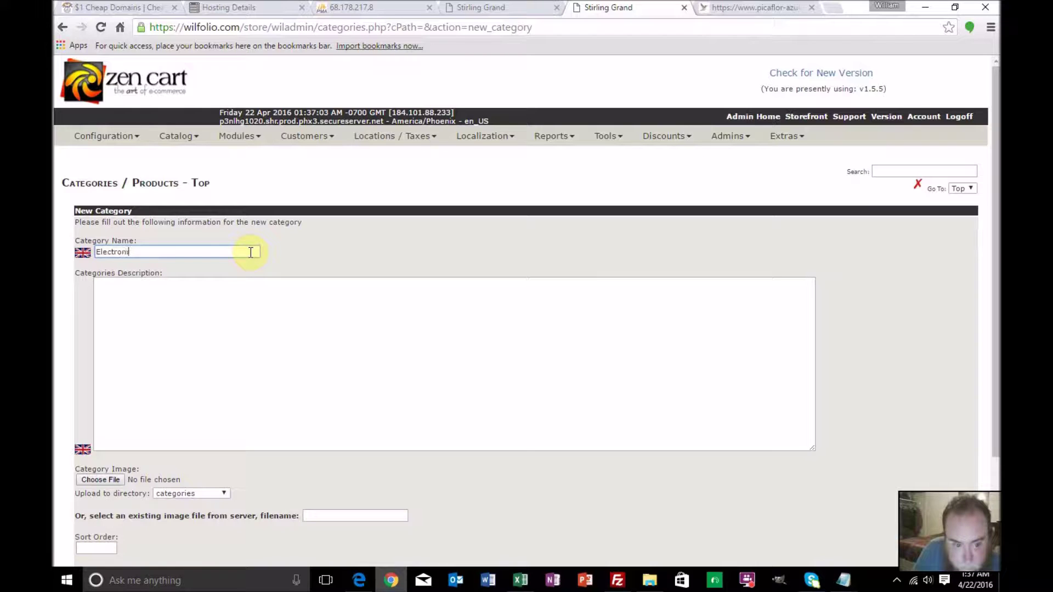
{"action": "key", "text": "Return"}
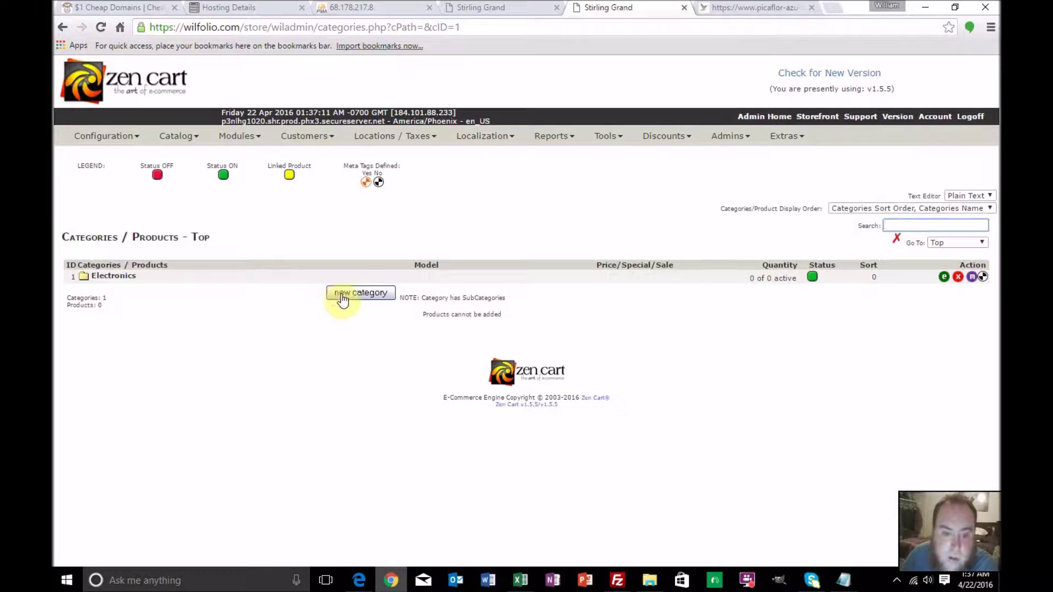
Open the Electronics category and start a new product in it
{"action": "left_click", "coordinate": [341, 294]}
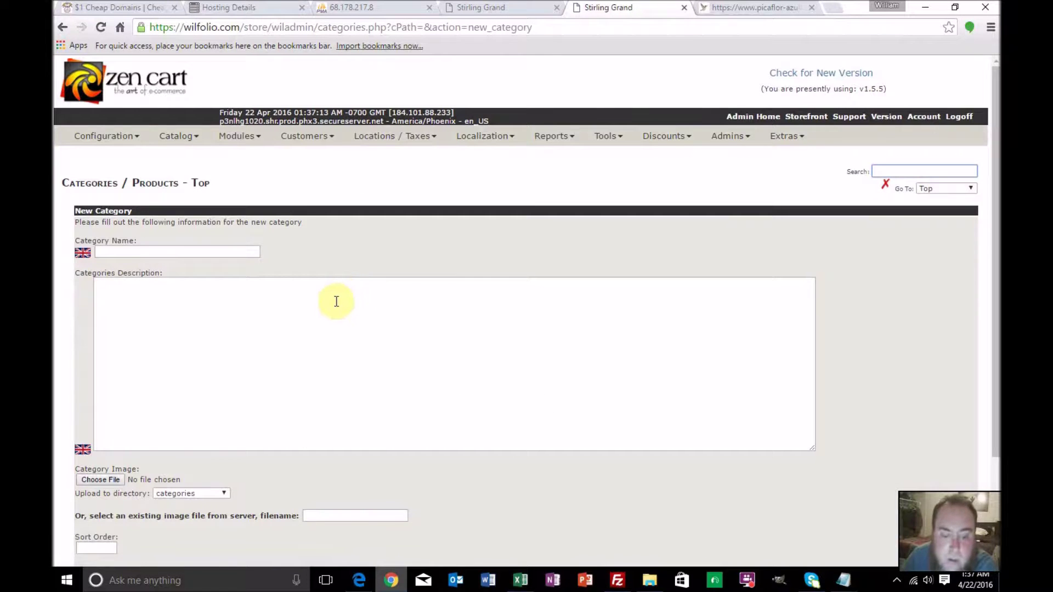
{"action": "left_click", "coordinate": [57, 28]}
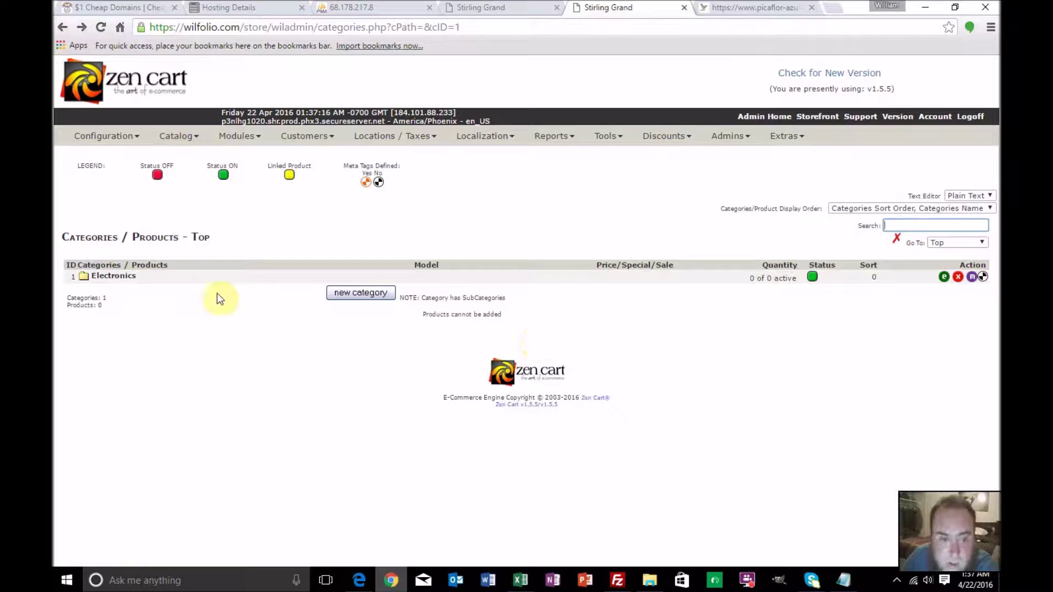
{"action": "left_click", "coordinate": [124, 278]}
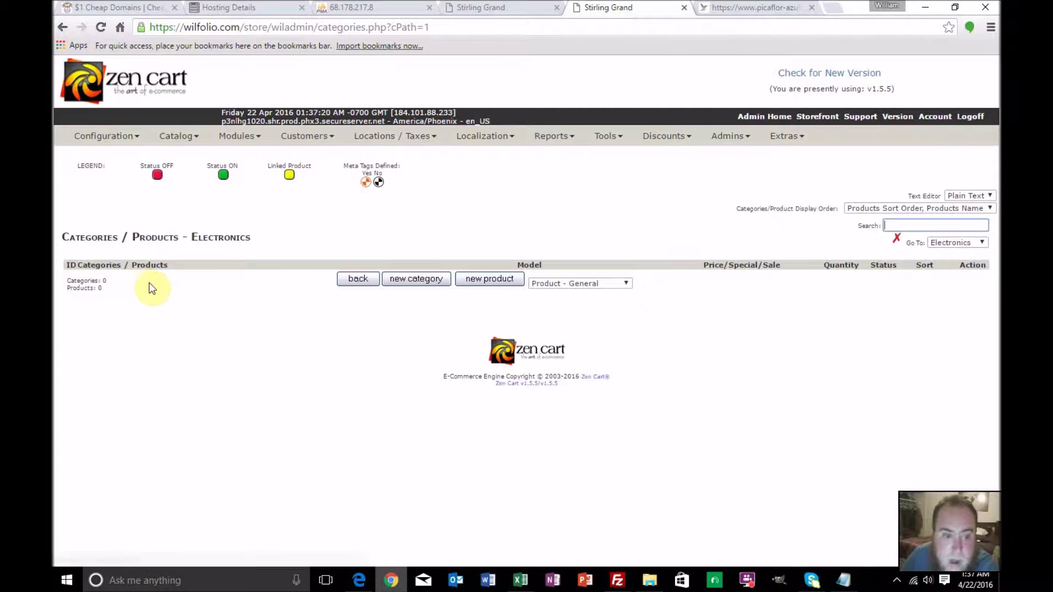
{"action": "left_click", "coordinate": [469, 286]}
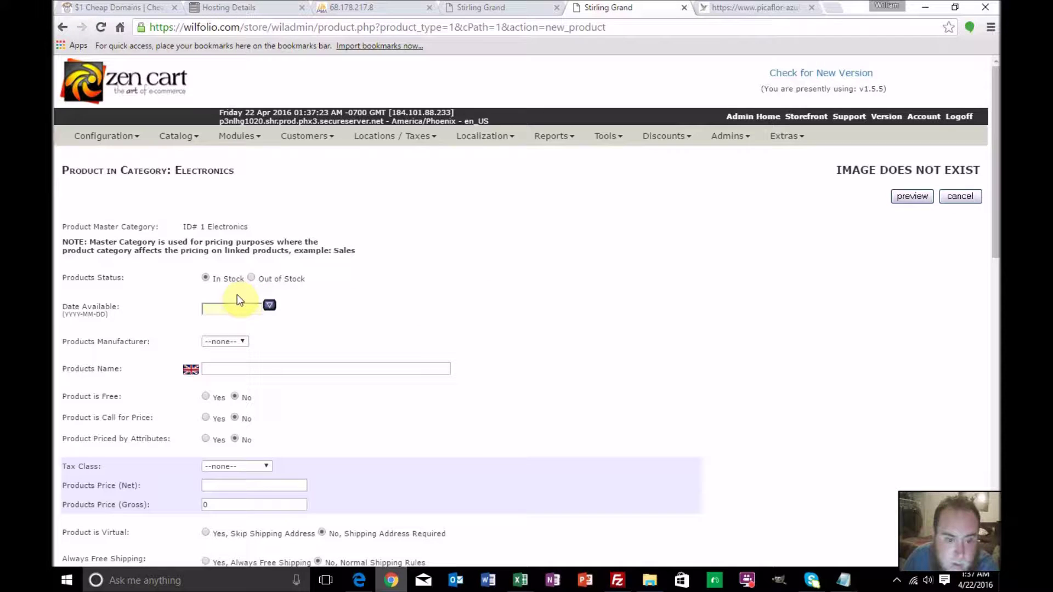
Set the product's available date to 2016-04-22, fill name and price, and describe it as 'test'
{"action": "left_click", "coordinate": [269, 304]}
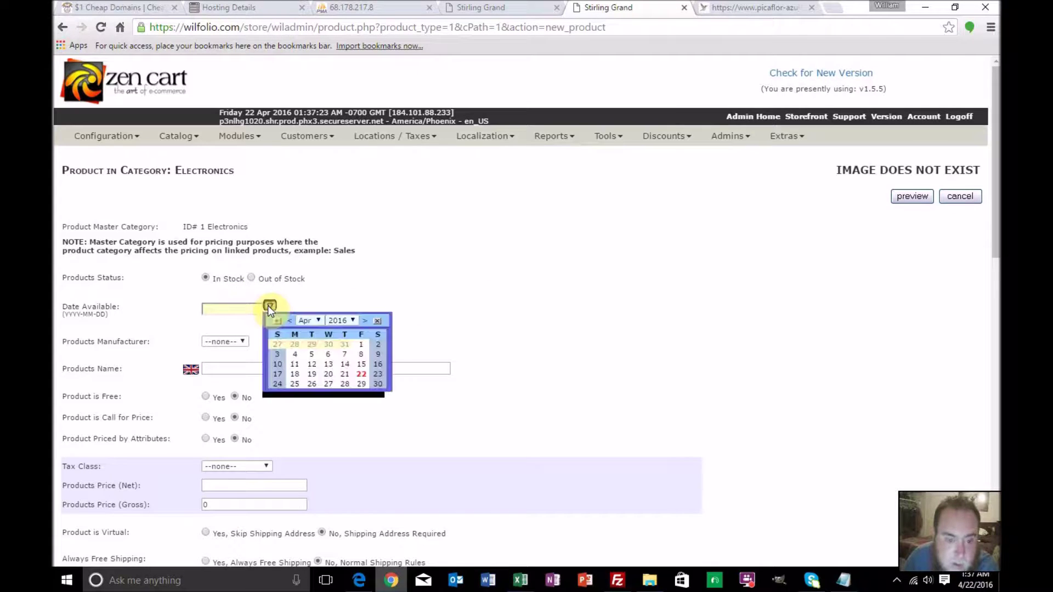
{"action": "left_click", "coordinate": [361, 374]}
{"action": "left_click", "coordinate": [242, 341]}
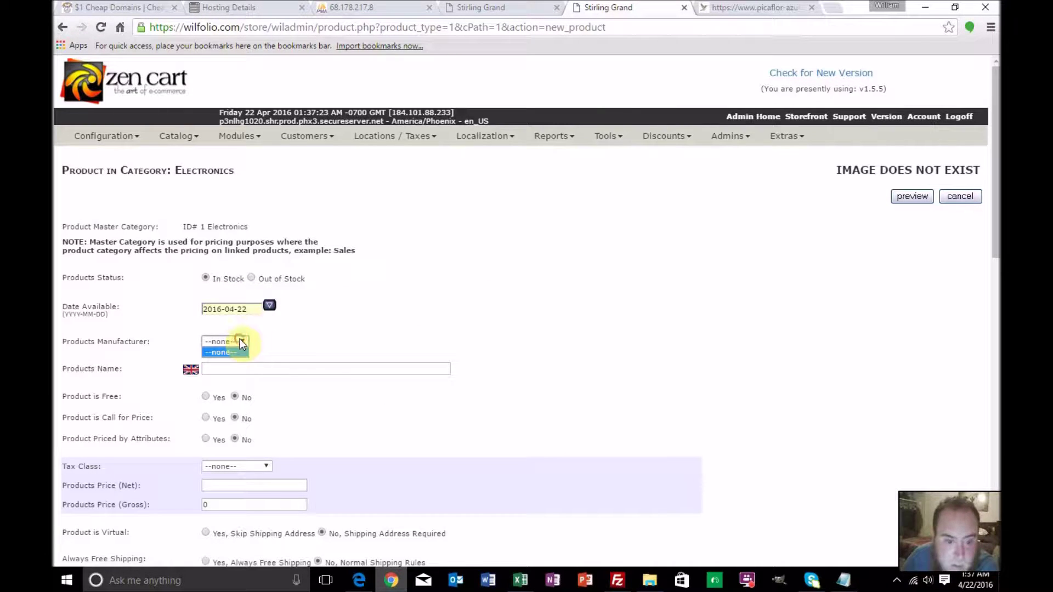
{"action": "left_click", "coordinate": [248, 368]}
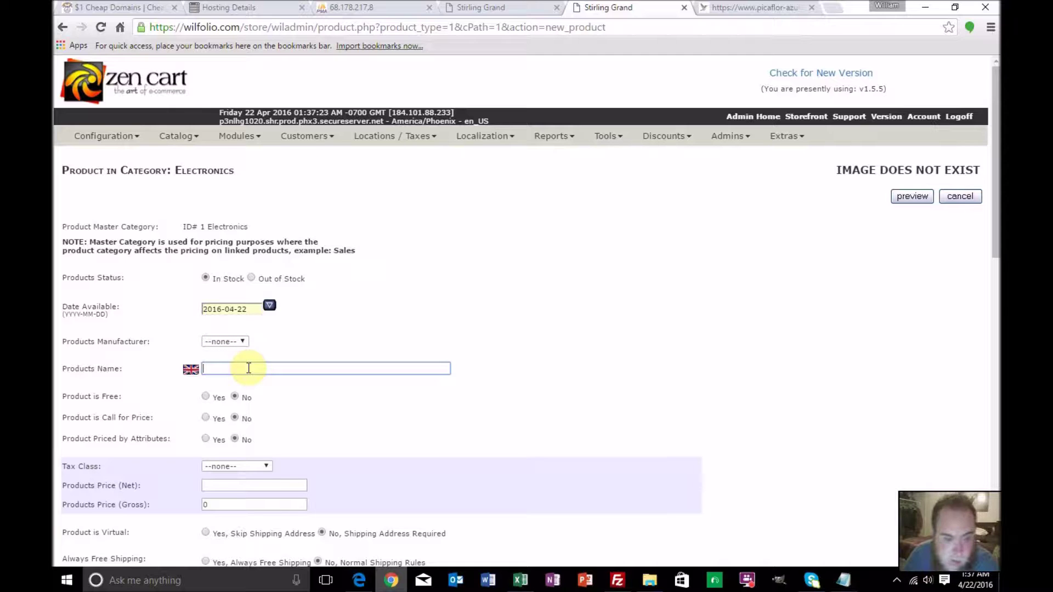
{"action": "scroll", "coordinate": [249, 368], "scroll_direction": "down", "scroll_amount": 2}
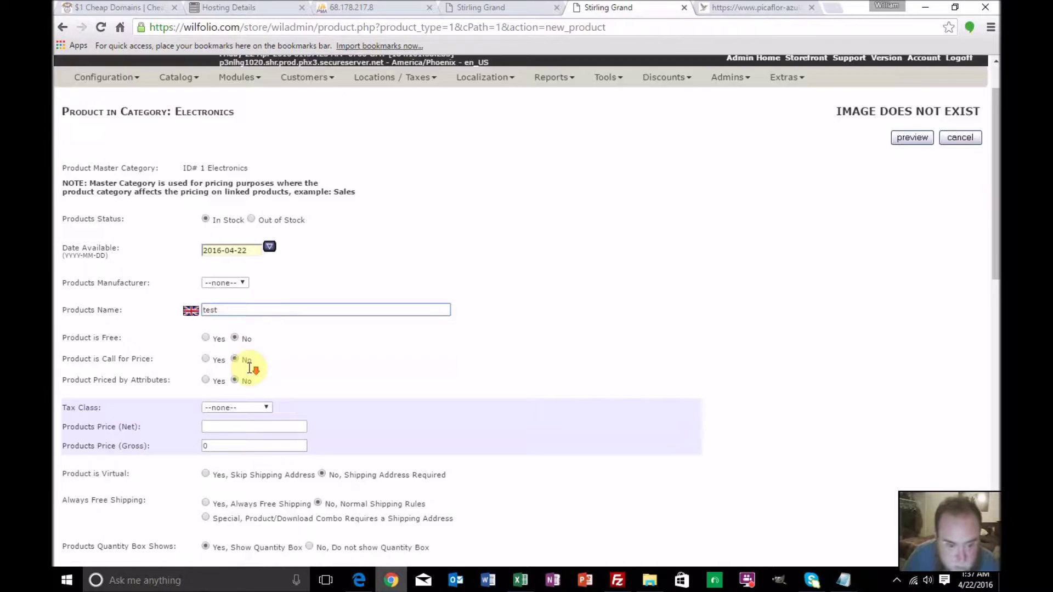
{"action": "left_click", "coordinate": [249, 352]}
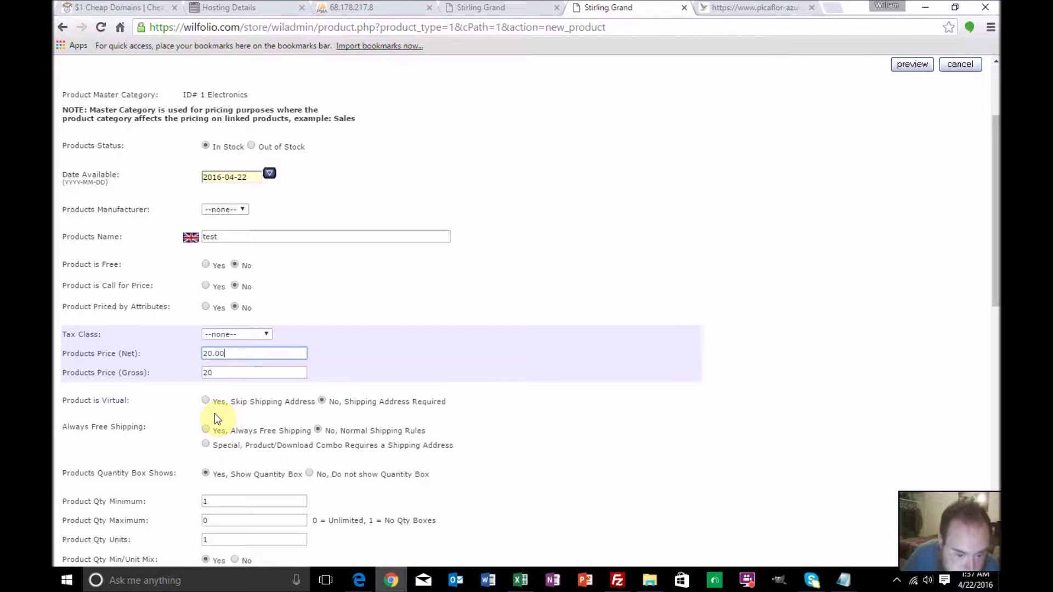
{"action": "scroll", "coordinate": [215, 413], "scroll_direction": "down", "scroll_amount": 4}
{"action": "left_click", "coordinate": [244, 372]}
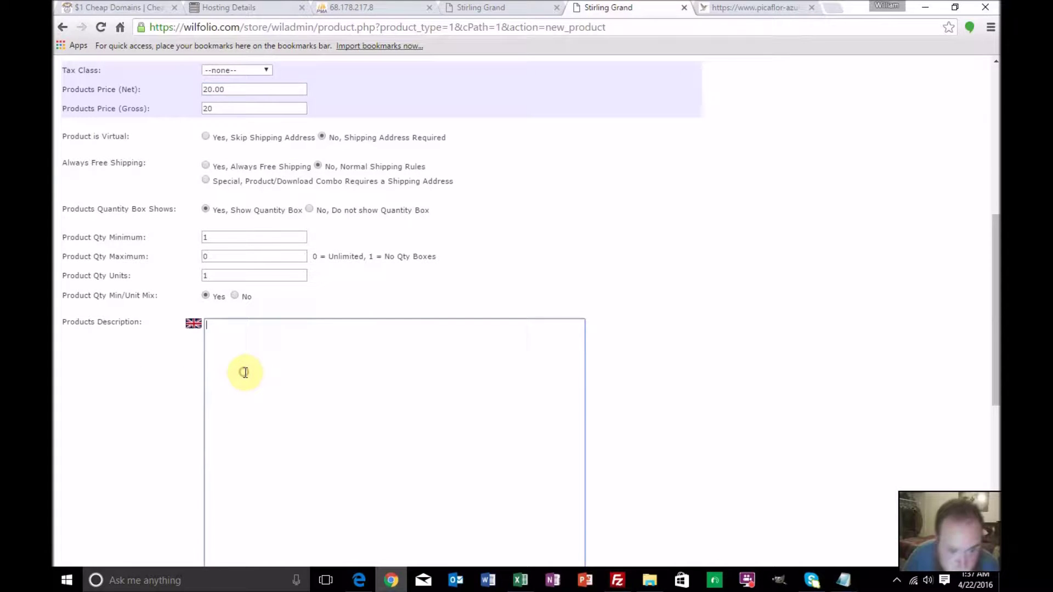
{"action": "type", "text": "test"}
{"action": "scroll", "coordinate": [244, 373], "scroll_direction": "down", "scroll_amount": 2}
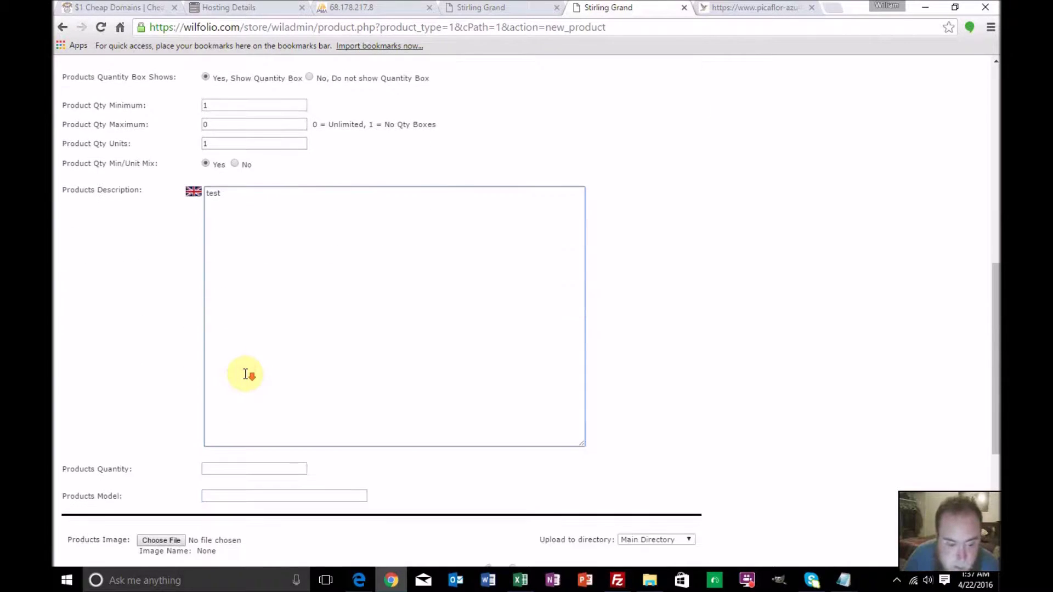
Give the product quantity 1 and model 'test', then preview it
{"action": "left_click", "coordinate": [232, 467]}
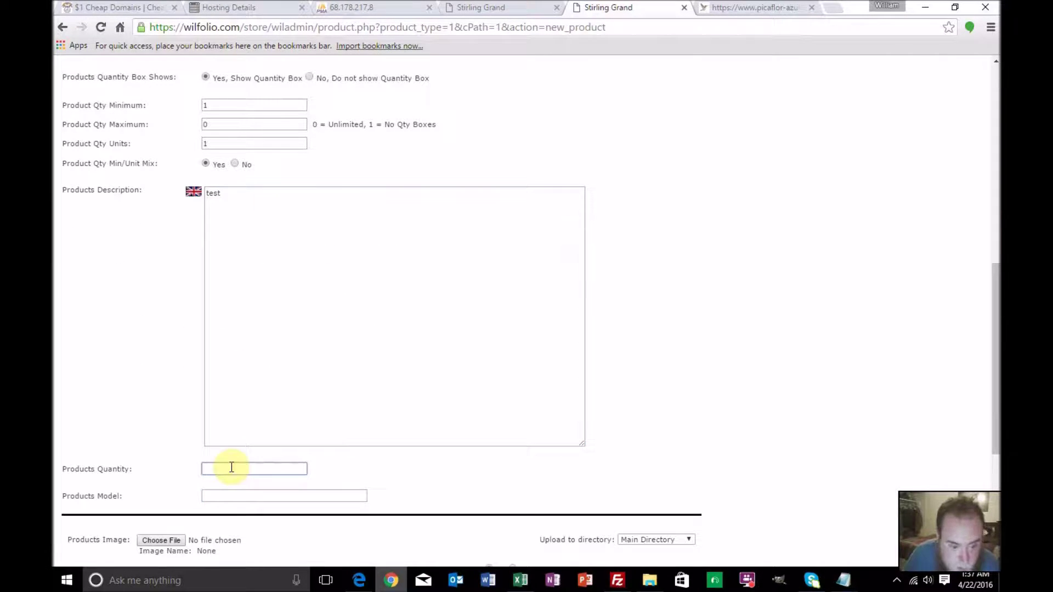
{"action": "type", "text": "1"}
{"action": "left_click", "coordinate": [224, 495]}
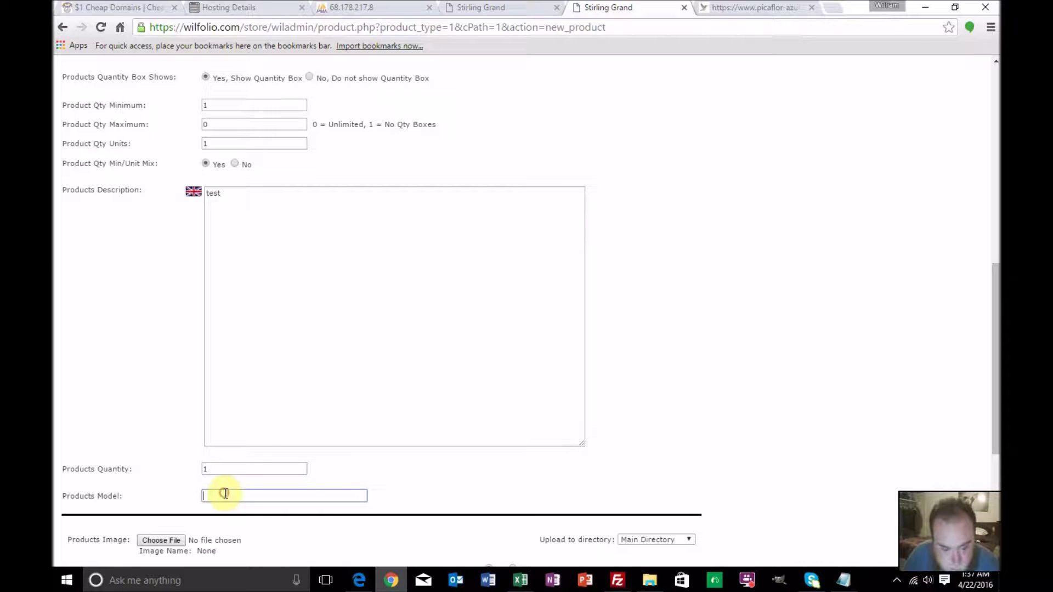
{"action": "type", "text": "test"}
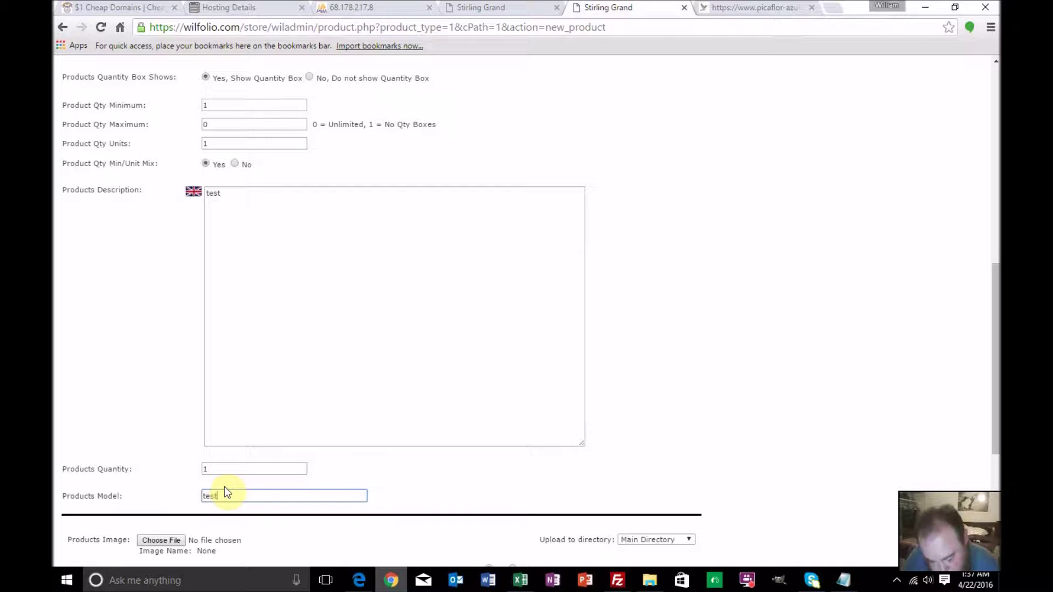
{"action": "scroll", "coordinate": [226, 485], "scroll_direction": "down", "scroll_amount": 2}
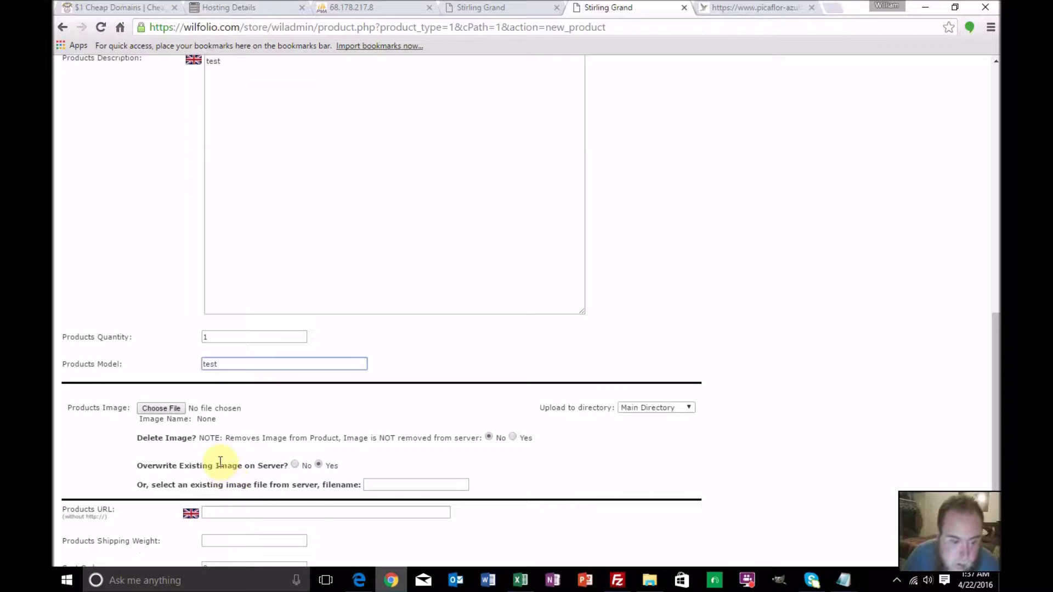
{"action": "scroll", "coordinate": [220, 463], "scroll_direction": "down", "scroll_amount": 2}
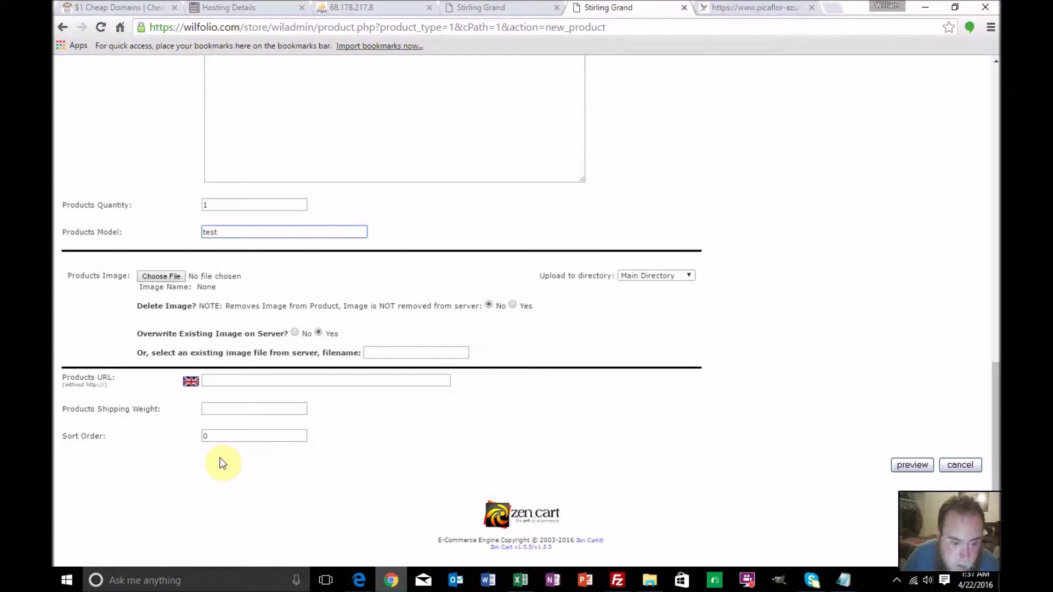
{"action": "left_click", "coordinate": [920, 463]}
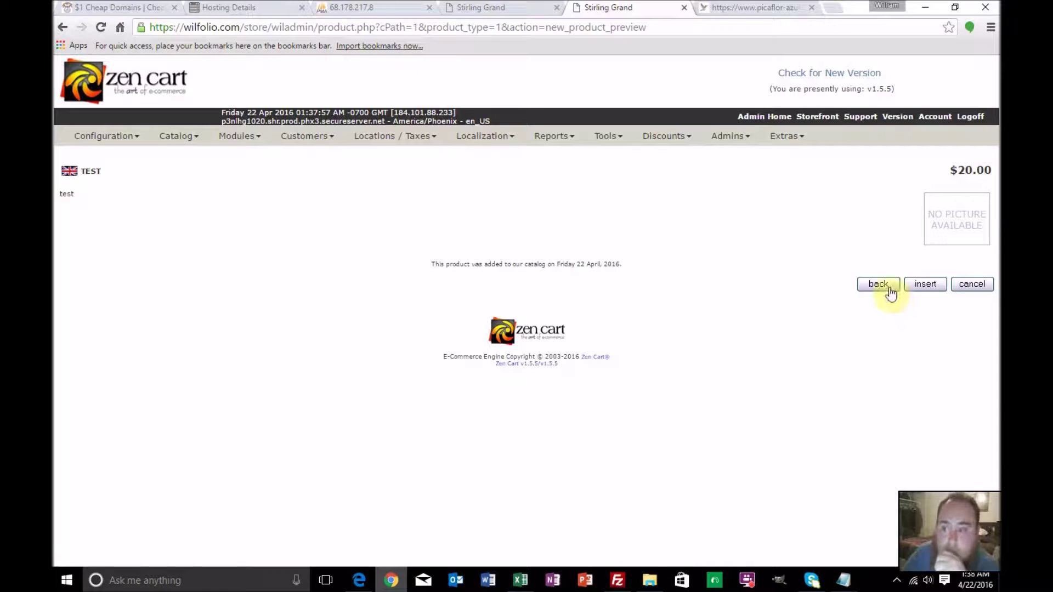
Insert the test product into Electronics at $20.00, then switch to the PowerSalez workbook
{"action": "left_click", "coordinate": [921, 282]}
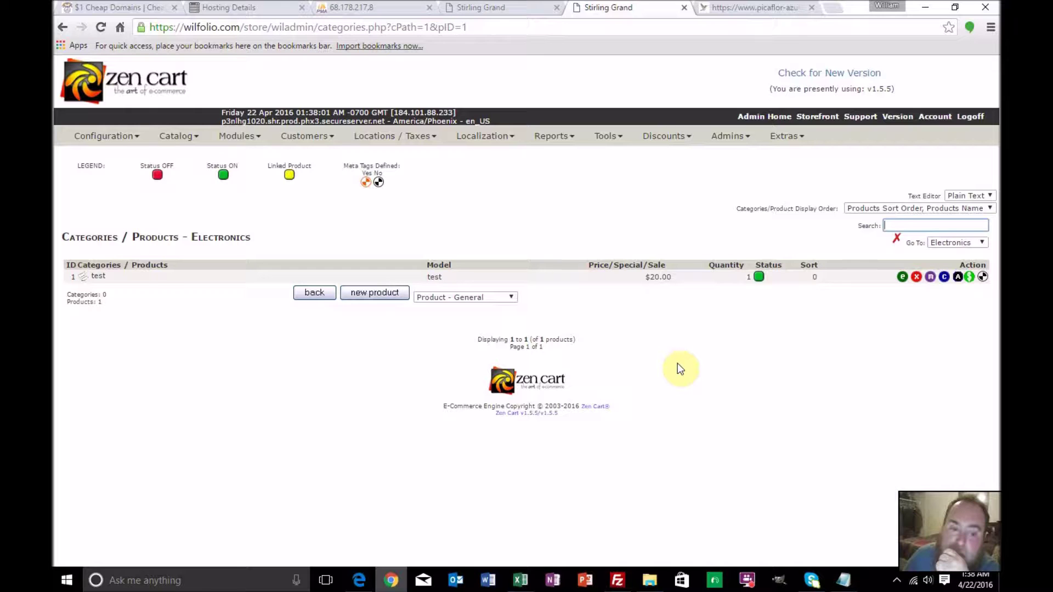
{"action": "left_click", "coordinate": [520, 580]}
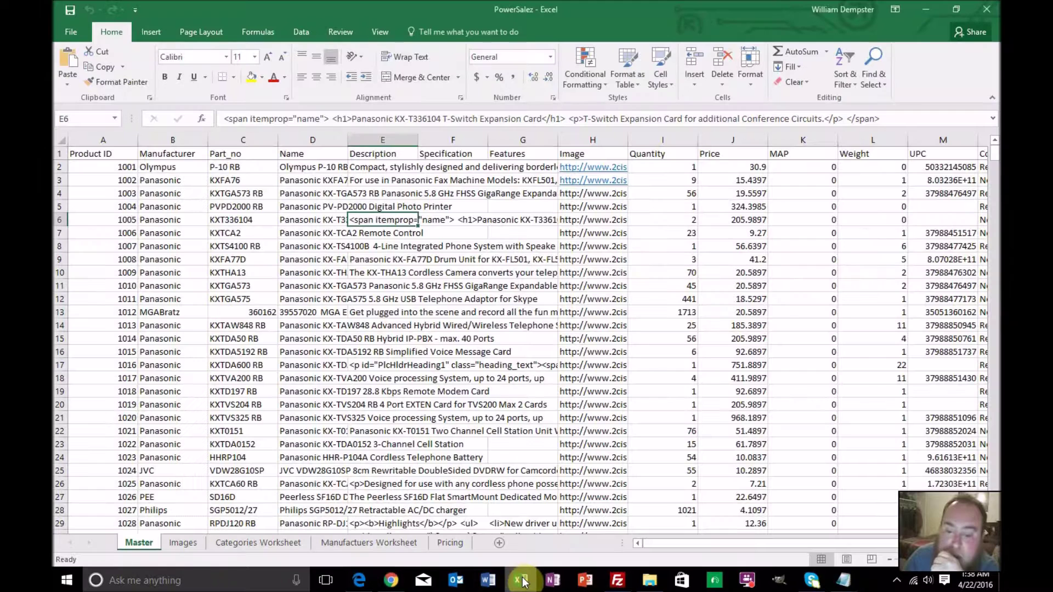
On the Categories Worksheet, enter Parent ID 1 in C2 and fill it down to C12
{"action": "left_click", "coordinate": [446, 543]}
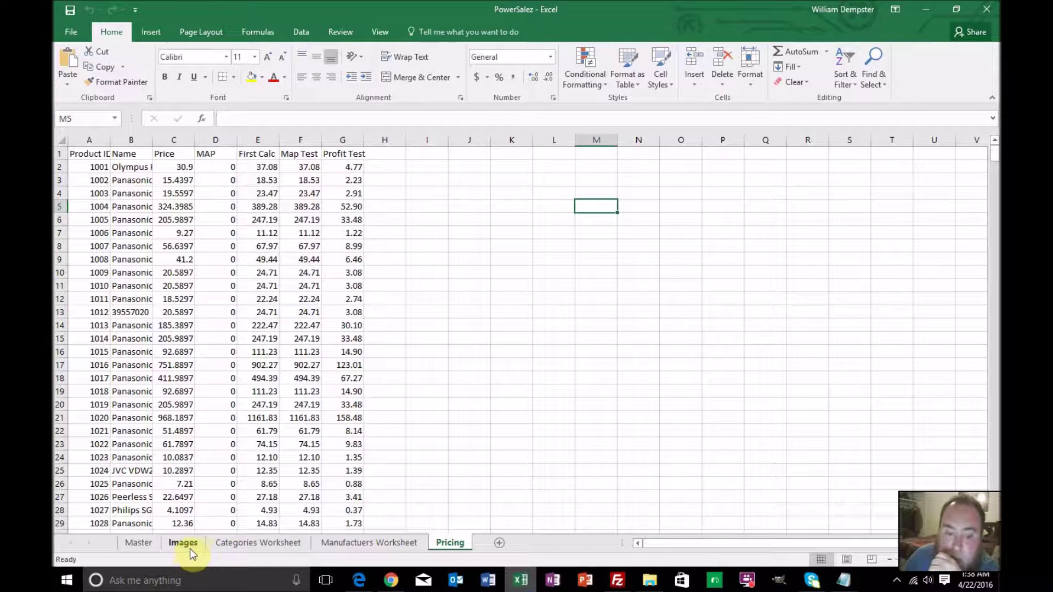
{"action": "left_click", "coordinate": [233, 543]}
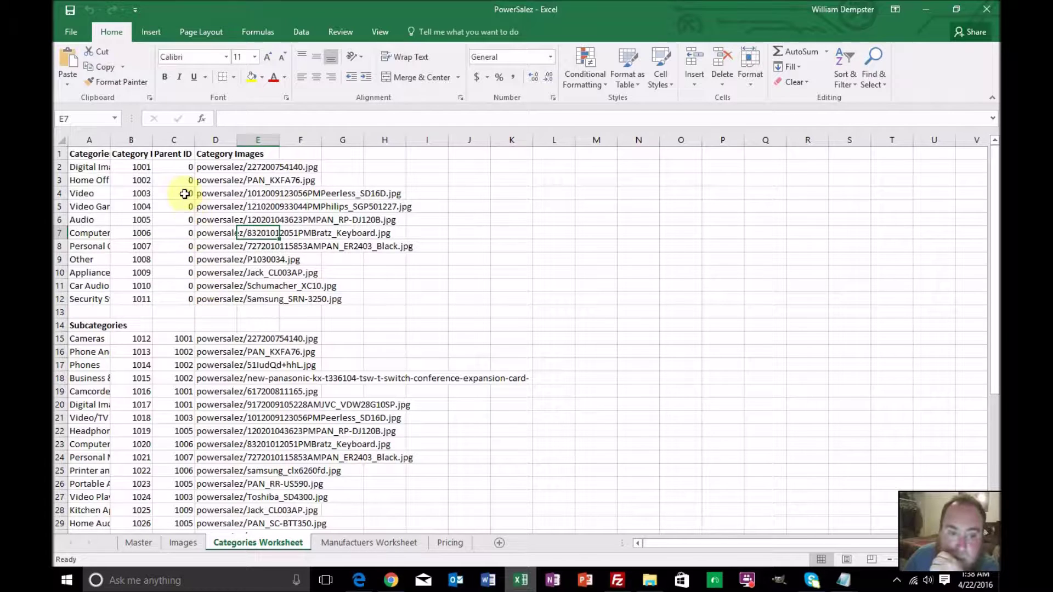
{"action": "left_click_drag", "start_coordinate": [189, 167], "coordinate": [182, 297]}
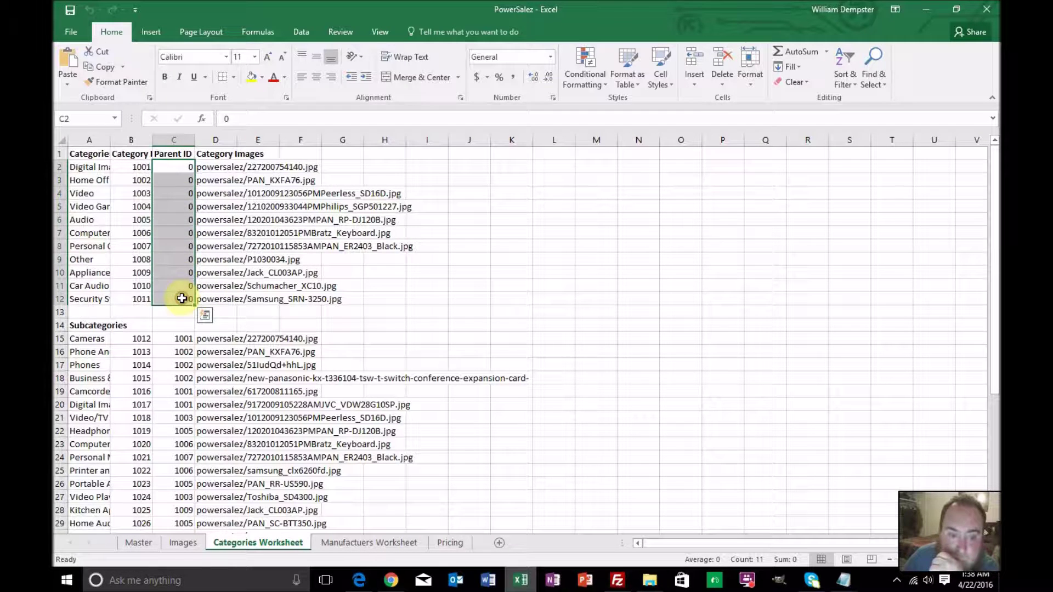
{"action": "type", "text": "1"}
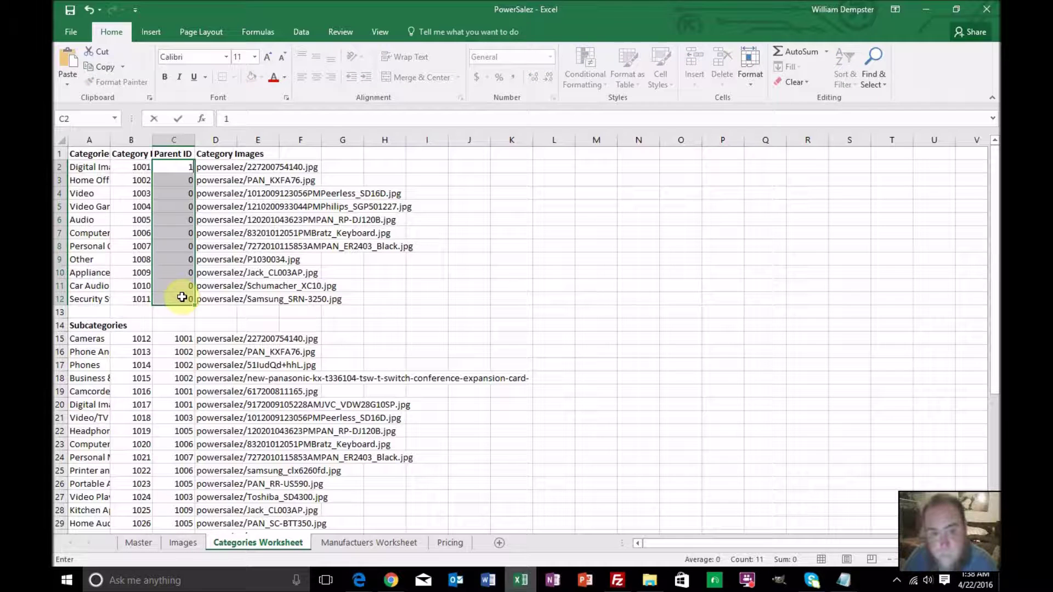
{"action": "left_click", "coordinate": [186, 170]}
{"action": "double_click", "coordinate": [195, 173]}
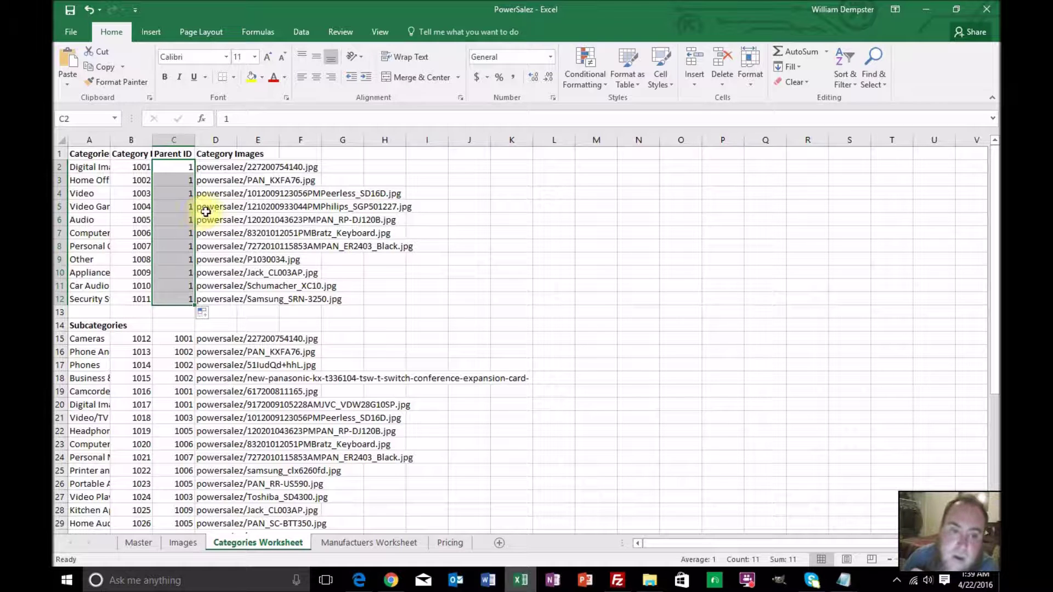
Inspect the image lookup formula in D5, then return to the hosting Manage Databases list
{"action": "left_click", "coordinate": [219, 207]}
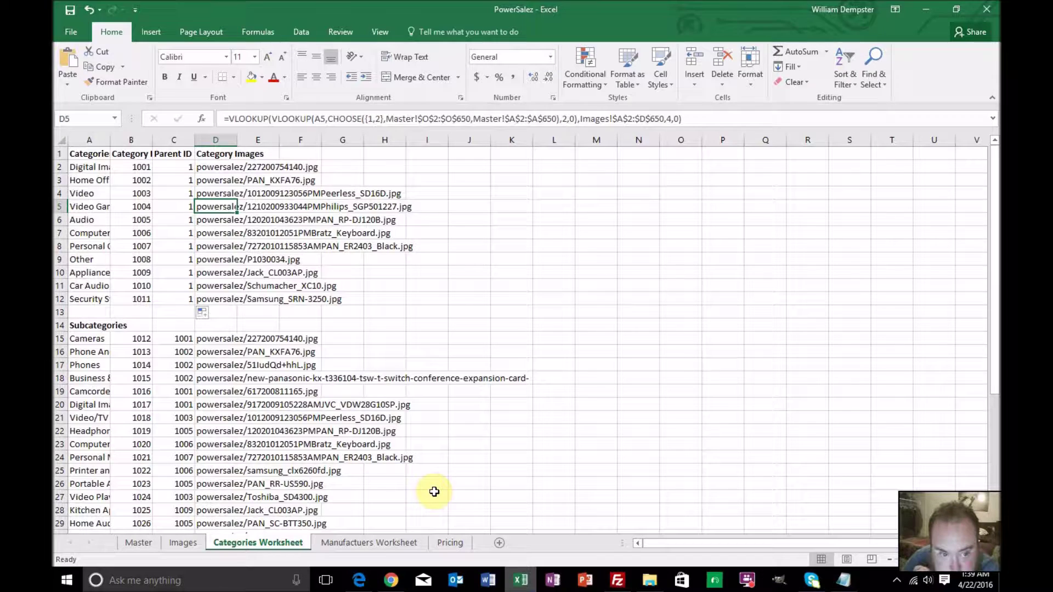
{"action": "scroll", "coordinate": [442, 482], "scroll_direction": "down", "scroll_amount": 6}
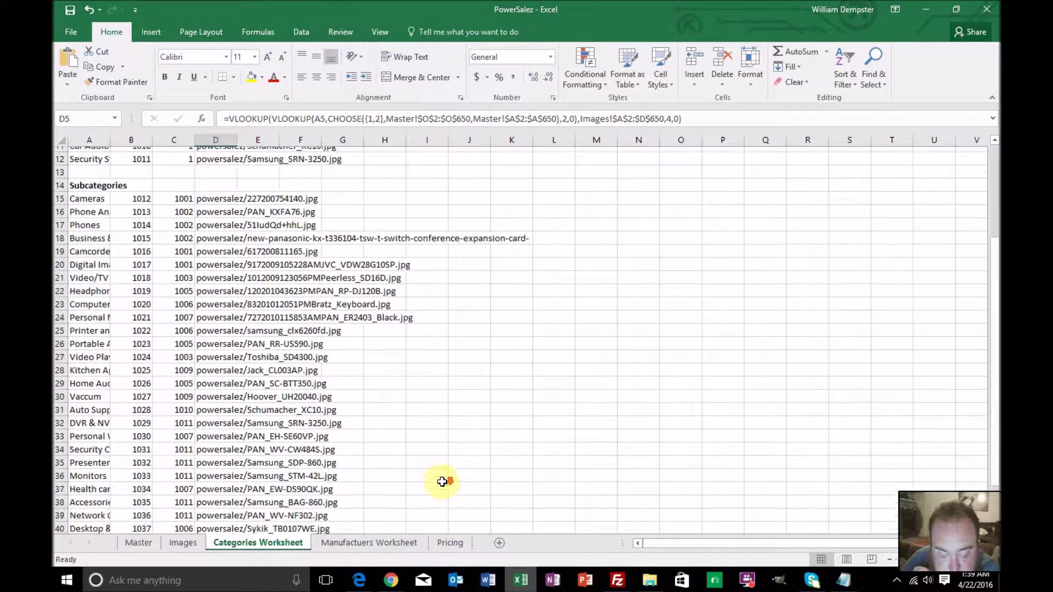
{"action": "scroll", "coordinate": [442, 482], "scroll_direction": "up", "scroll_amount": 6}
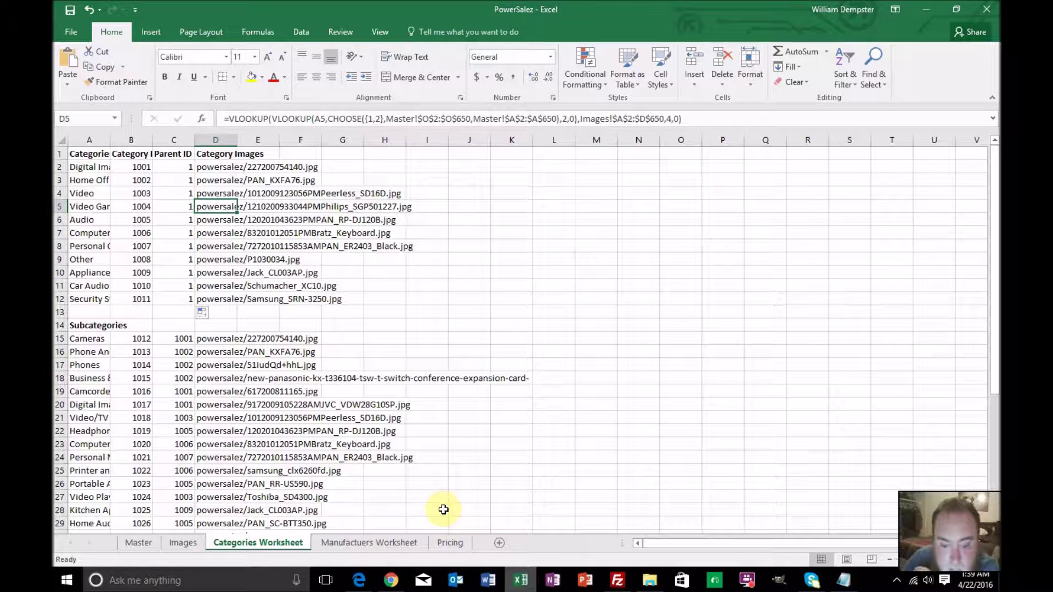
{"action": "left_click", "coordinate": [390, 581]}
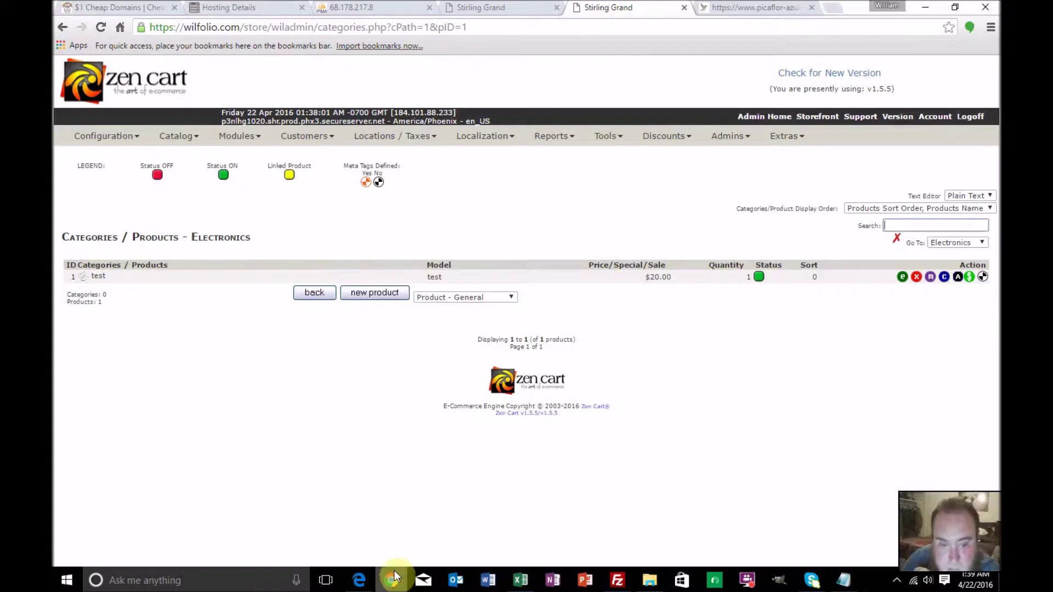
{"action": "left_click", "coordinate": [241, 11]}
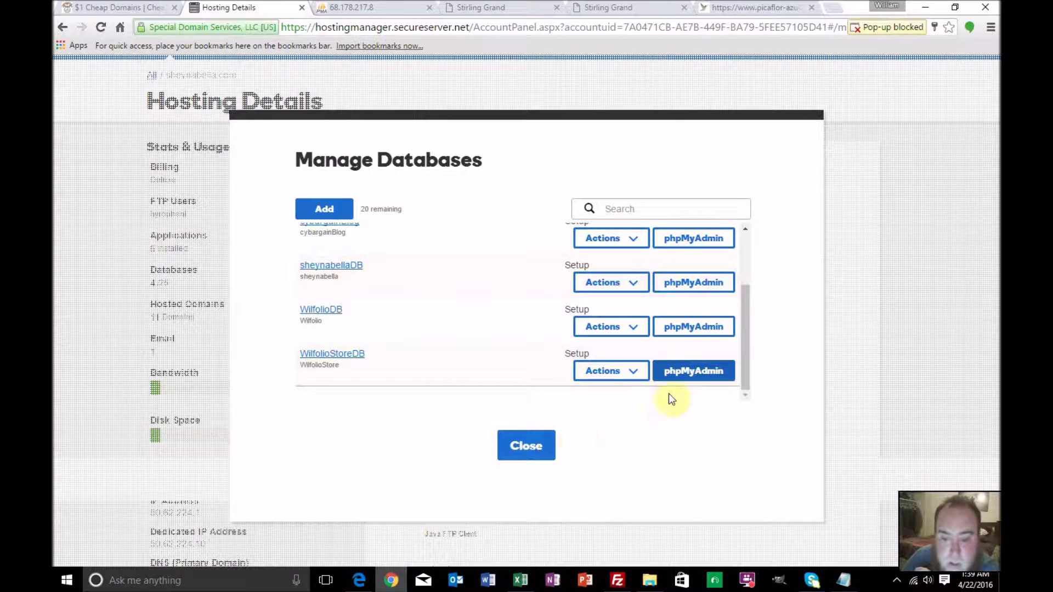
Open phpMyAdmin for WilfolioStoreDB and submit the login
{"action": "left_click", "coordinate": [694, 375]}
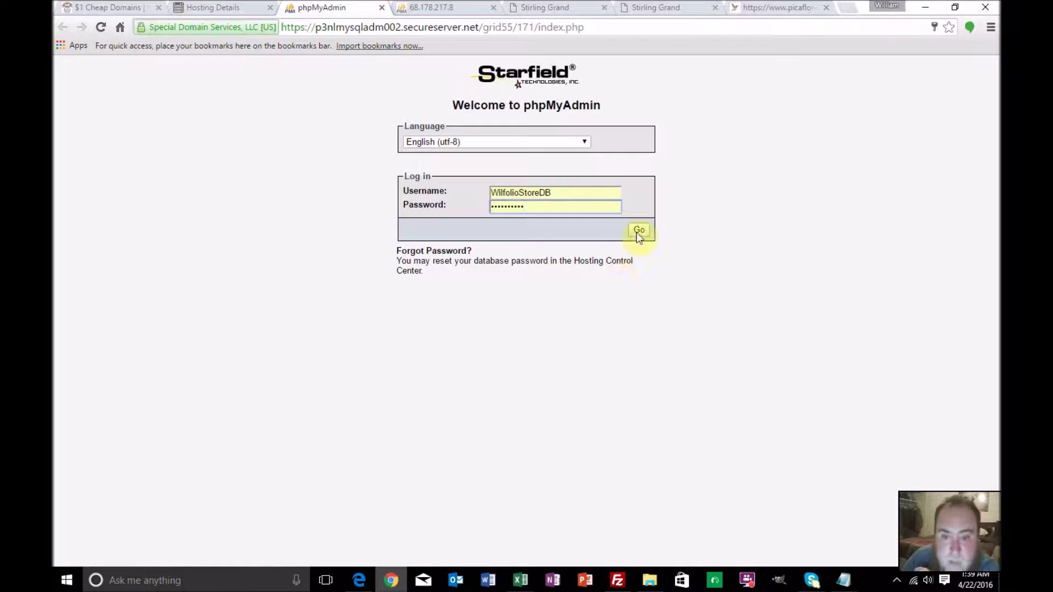
{"action": "left_click", "coordinate": [638, 231]}
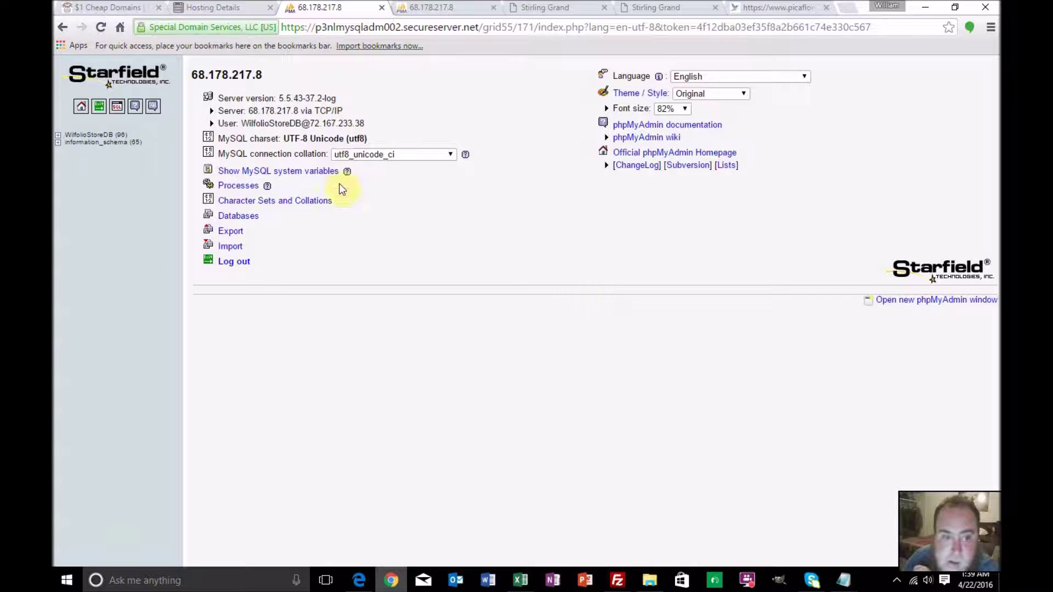
Open WilfolioStoreDB's categories table and go to its Export page
{"action": "left_click", "coordinate": [86, 137]}
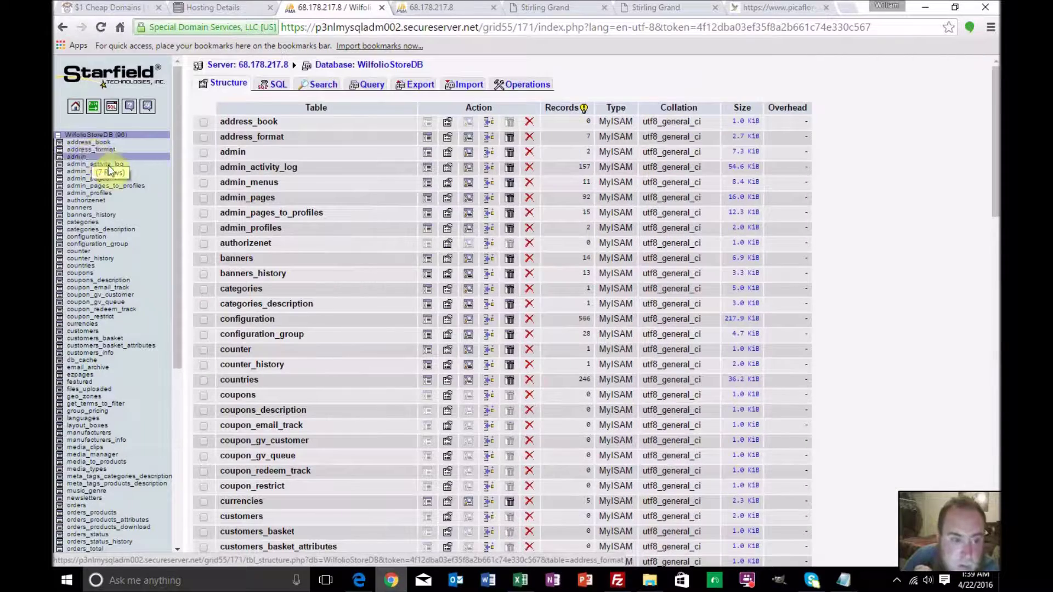
{"action": "scroll", "coordinate": [150, 199], "scroll_direction": "down", "scroll_amount": 3}
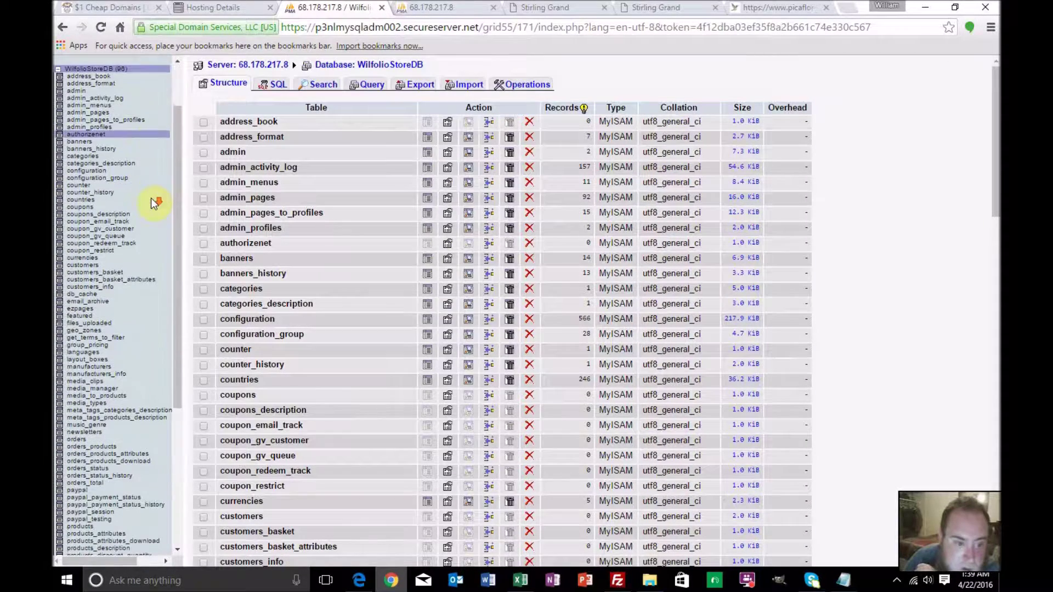
{"action": "scroll", "coordinate": [150, 199], "scroll_direction": "up", "scroll_amount": 3}
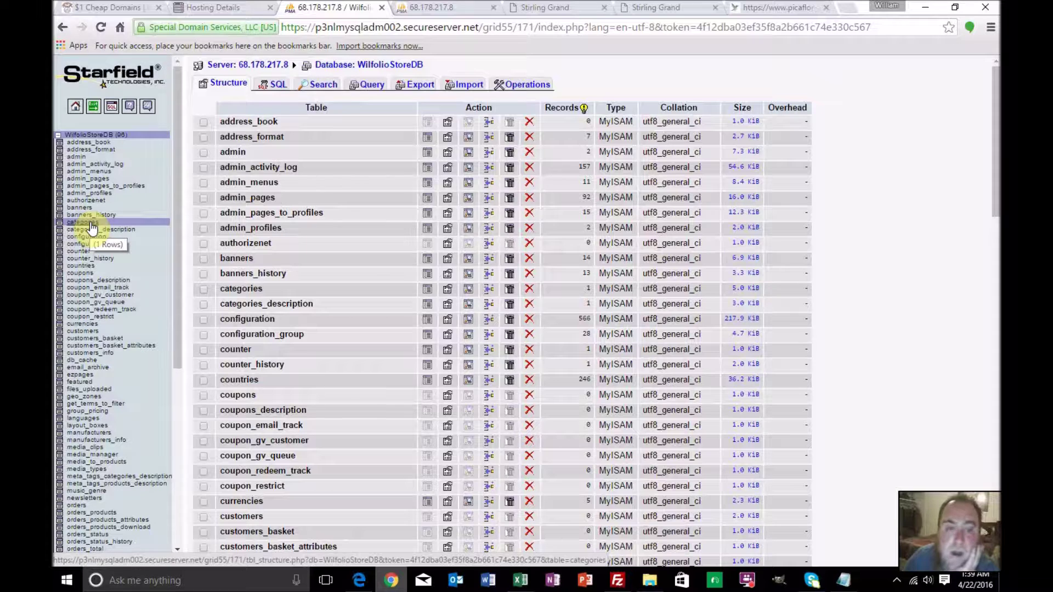
{"action": "left_click", "coordinate": [91, 224]}
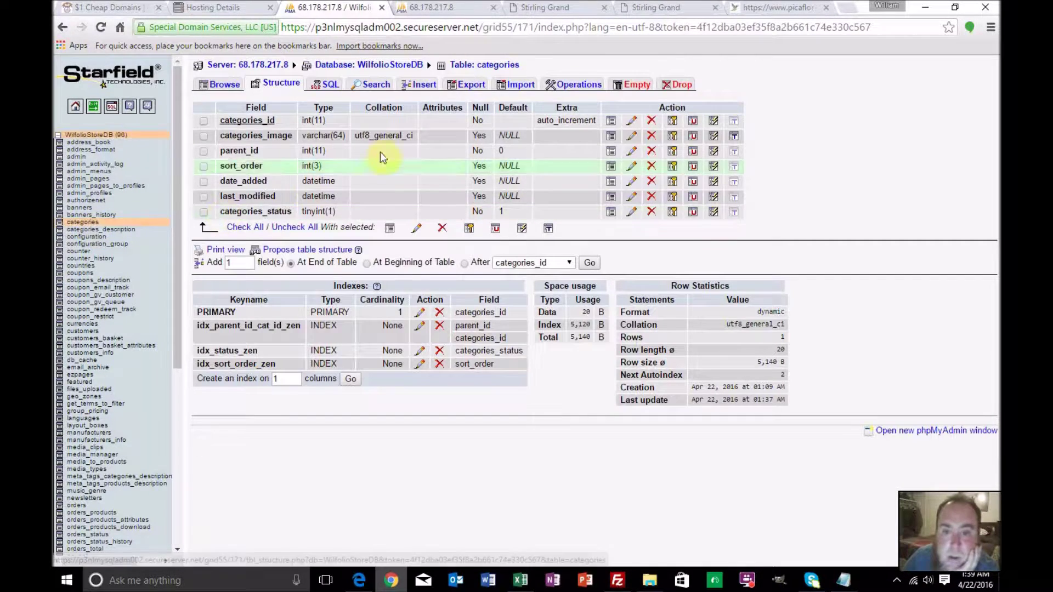
{"action": "left_click", "coordinate": [479, 89]}
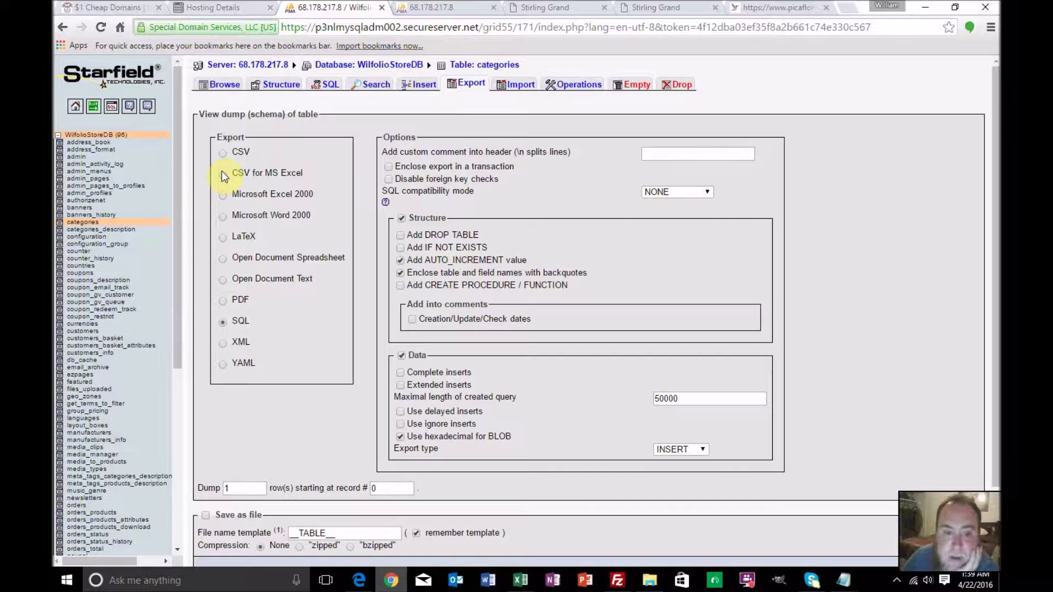
Export the categories table as CSV for MS Excel, saved as the file categories.csv
{"action": "left_click", "coordinate": [222, 173]}
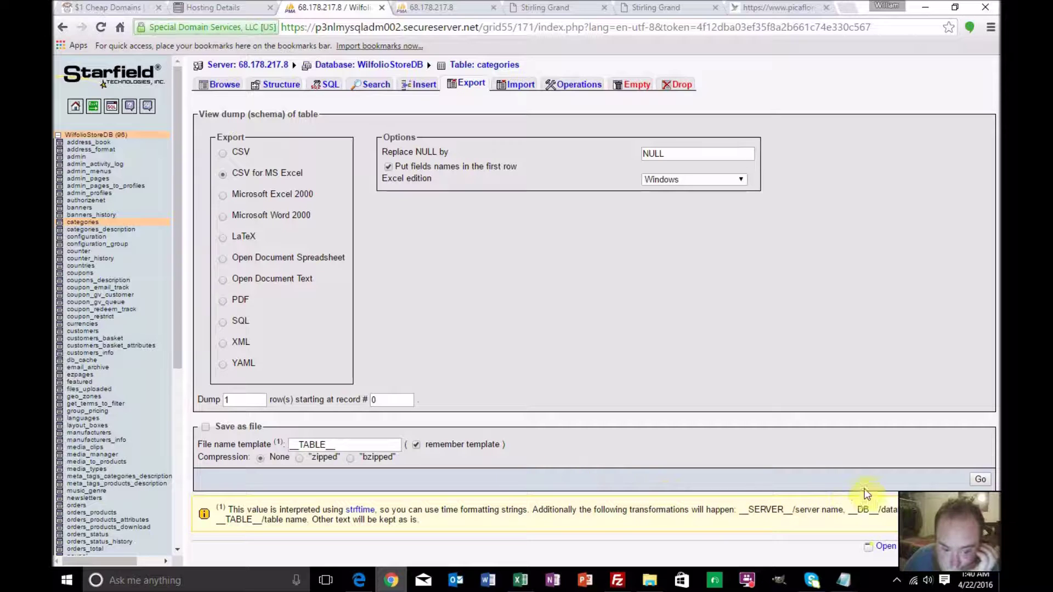
{"action": "left_click", "coordinate": [981, 476]}
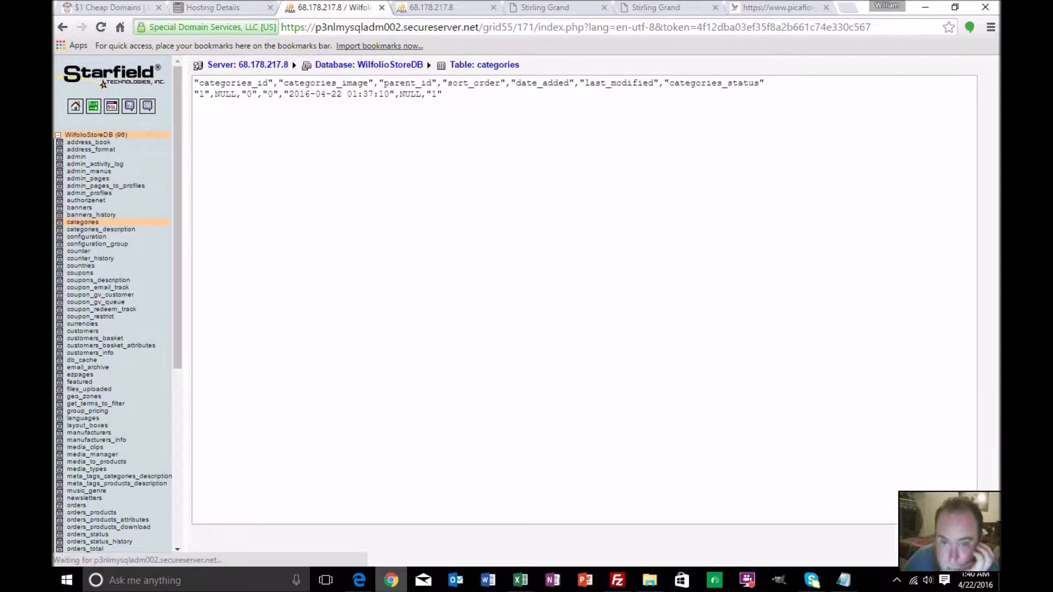
{"action": "left_click", "coordinate": [62, 27]}
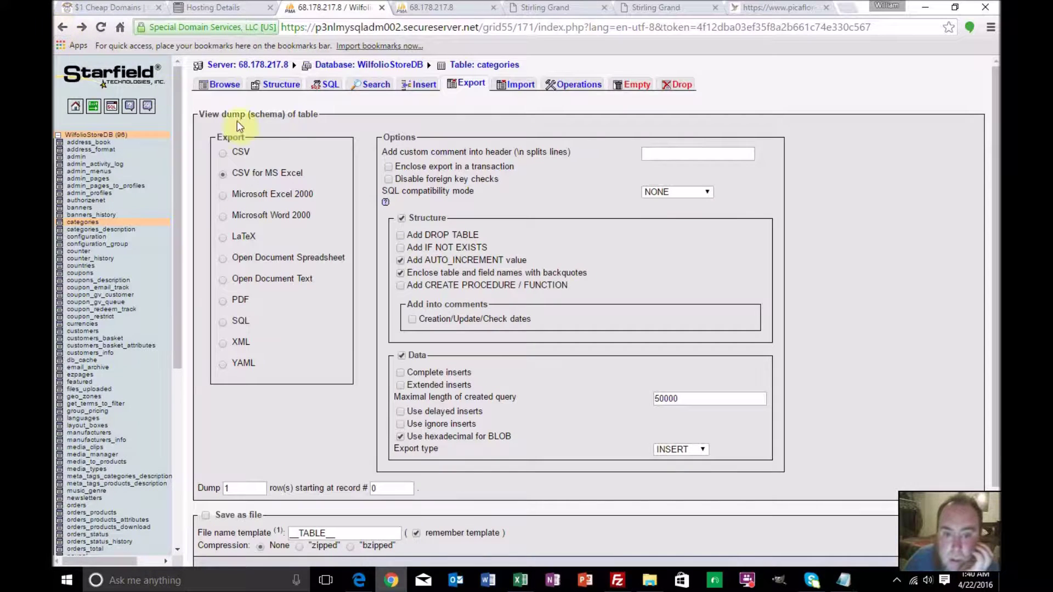
{"action": "left_click", "coordinate": [223, 153]}
{"action": "left_click", "coordinate": [223, 174]}
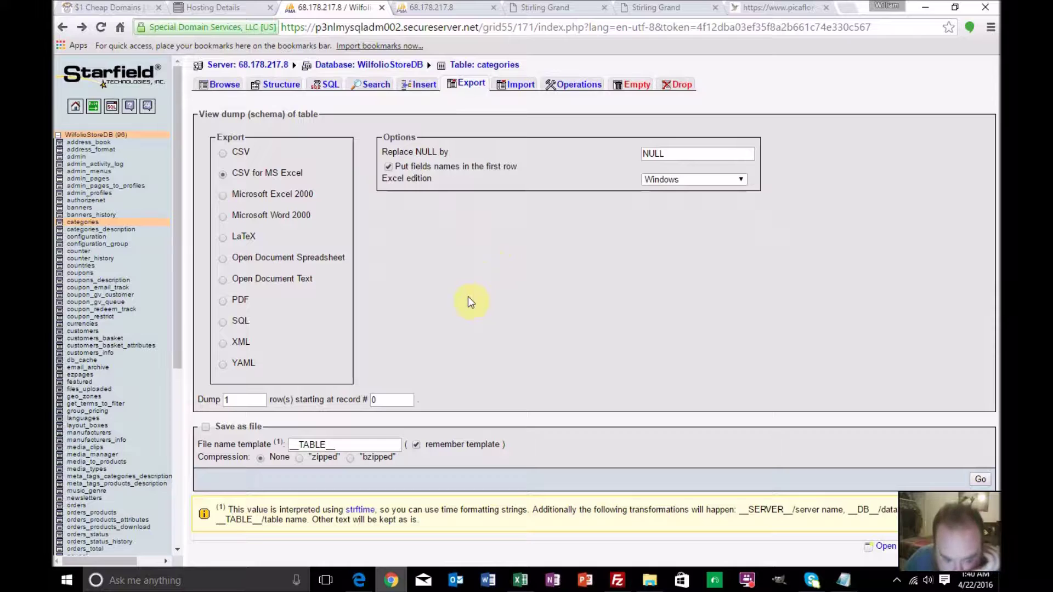
{"action": "left_click", "coordinate": [206, 426]}
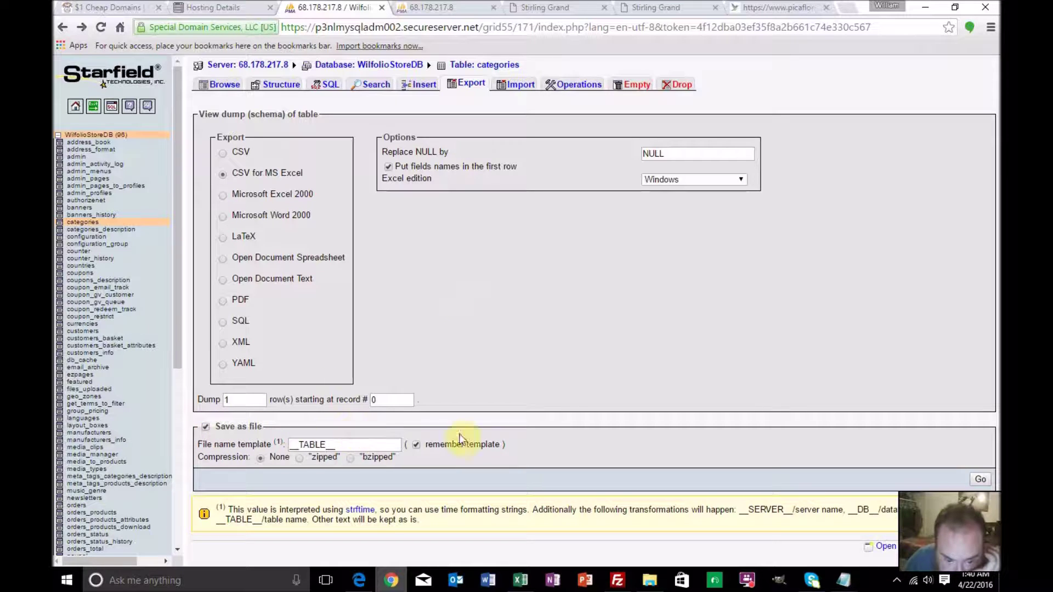
{"action": "left_click", "coordinate": [978, 479]}
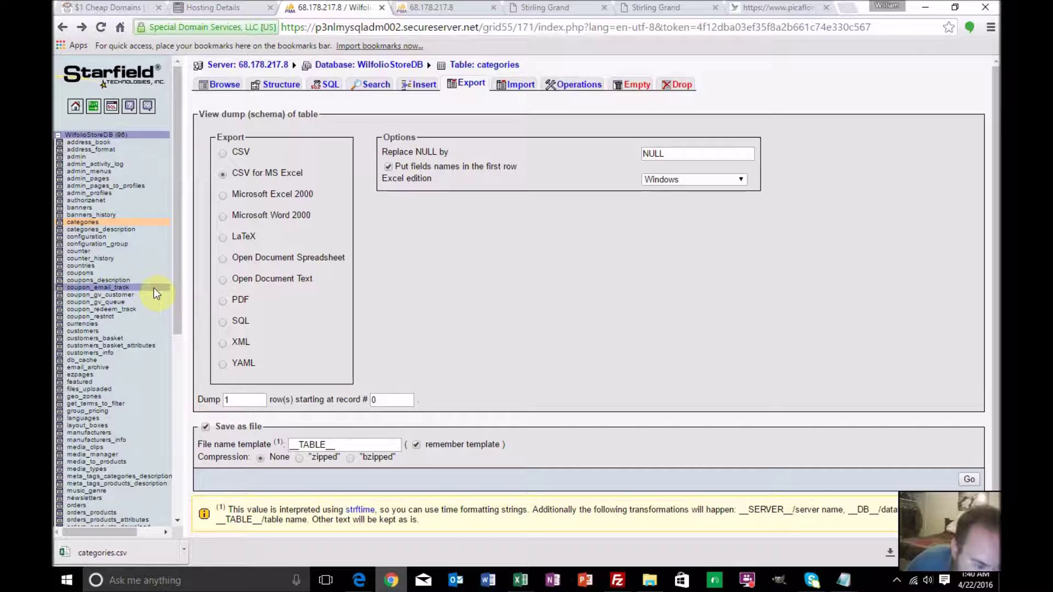
Export categories_description as CSV for MS Excel with field names in row one, then open manufacturers
{"action": "left_click", "coordinate": [125, 230]}
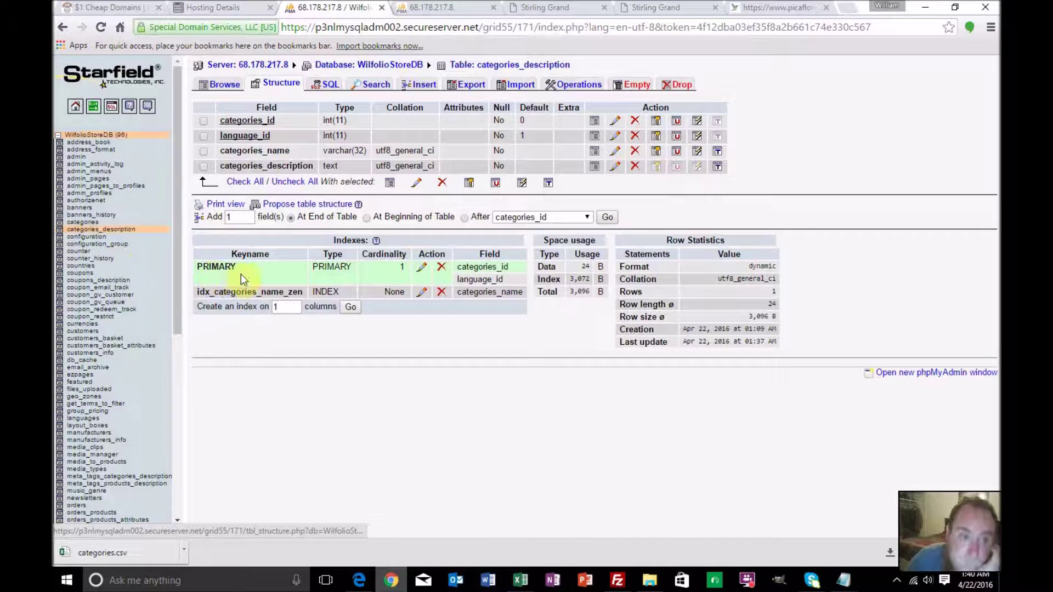
{"action": "left_click", "coordinate": [464, 82]}
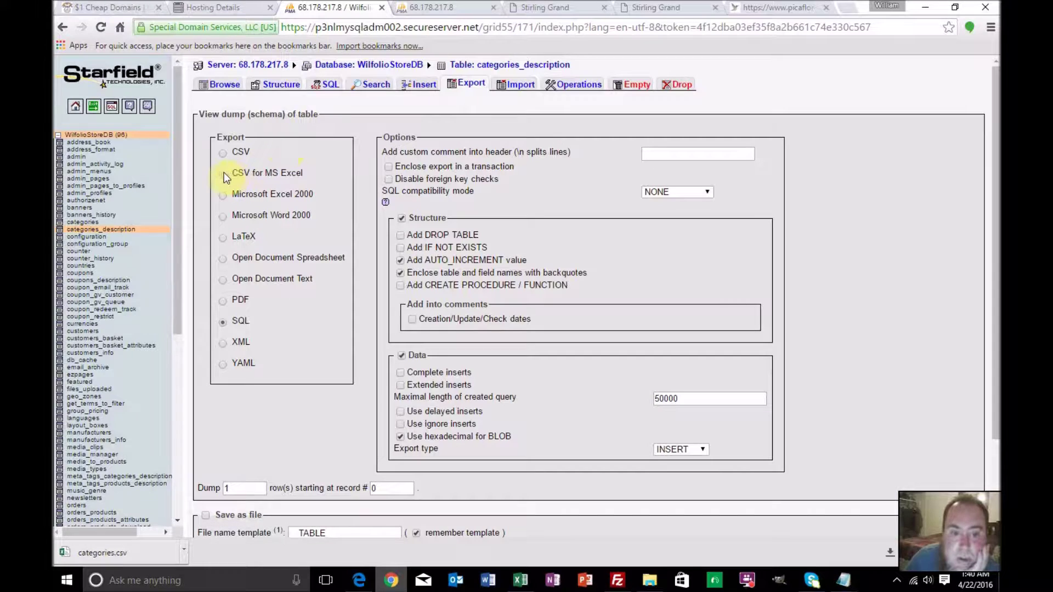
{"action": "left_click", "coordinate": [222, 173]}
{"action": "left_click", "coordinate": [389, 166]}
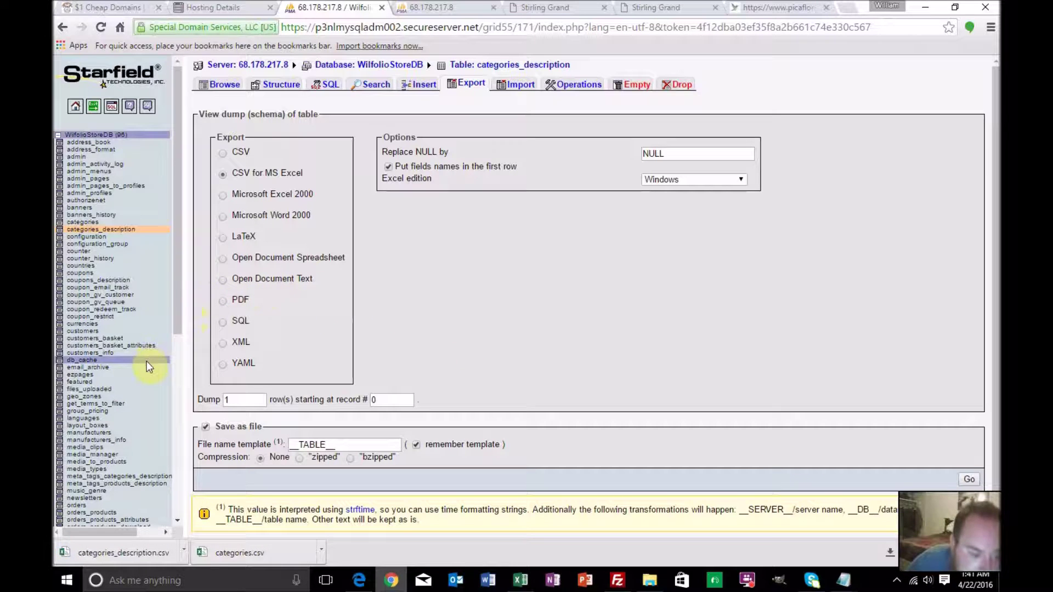
{"action": "scroll", "coordinate": [145, 359], "scroll_direction": "down", "scroll_amount": 2}
{"action": "left_click", "coordinate": [98, 367]}
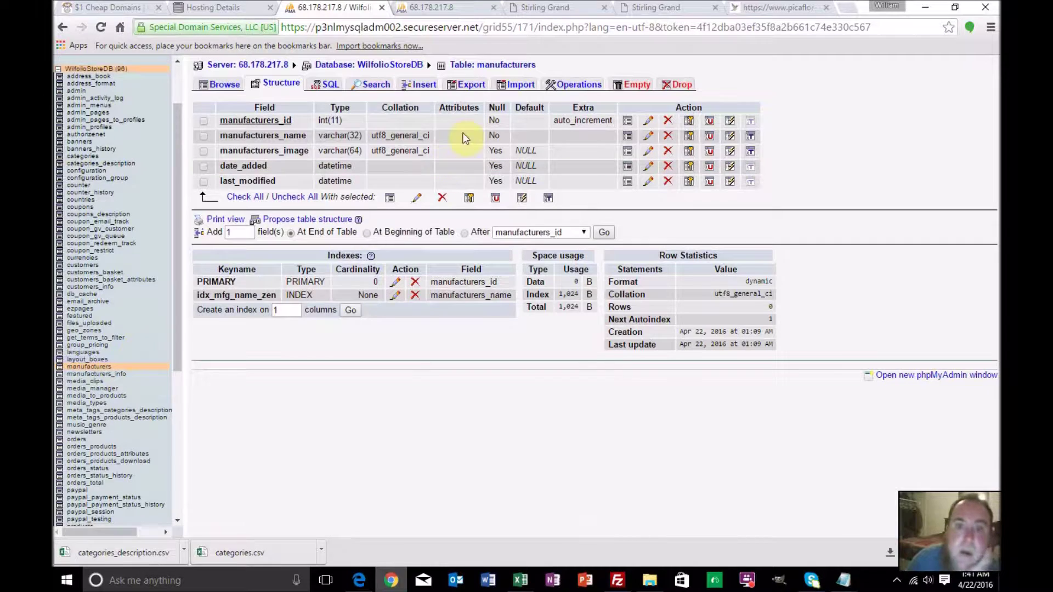
Export the manufacturers table as CSV for MS Excel with field names in the first row
{"action": "left_click", "coordinate": [471, 85]}
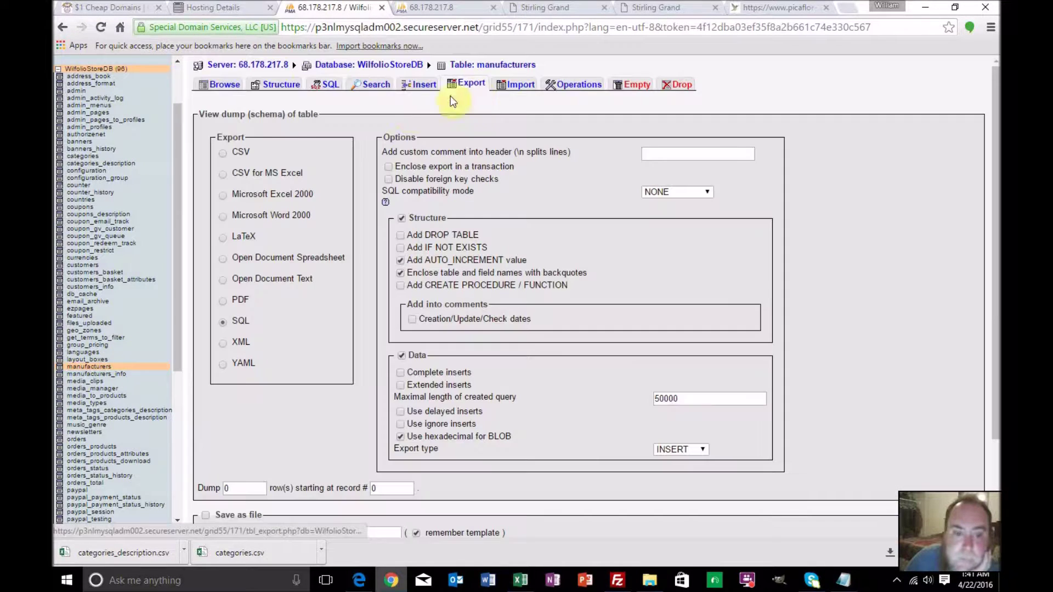
{"action": "left_click", "coordinate": [222, 173]}
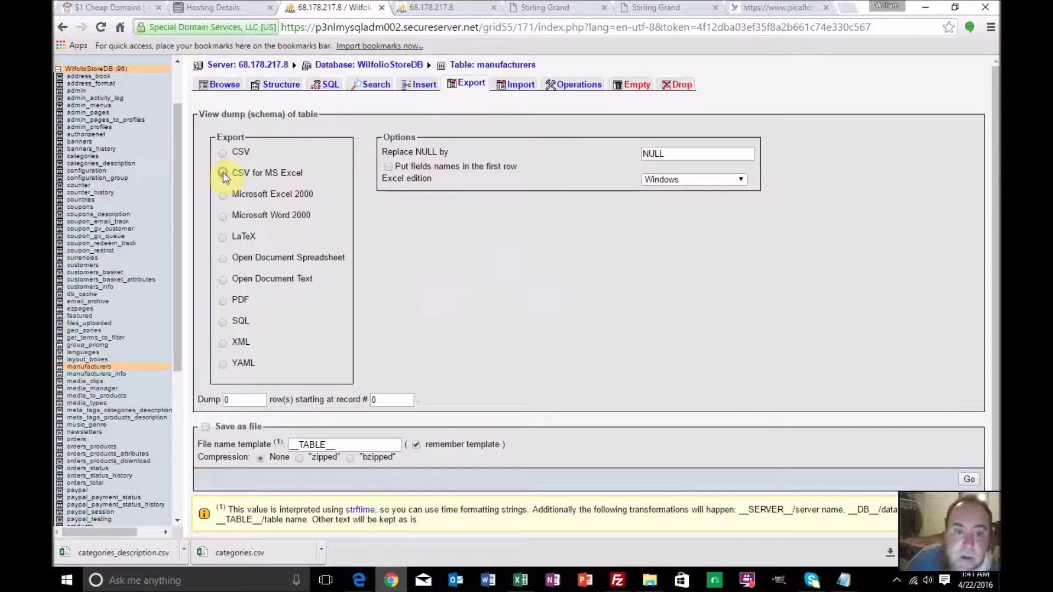
{"action": "left_click", "coordinate": [388, 167]}
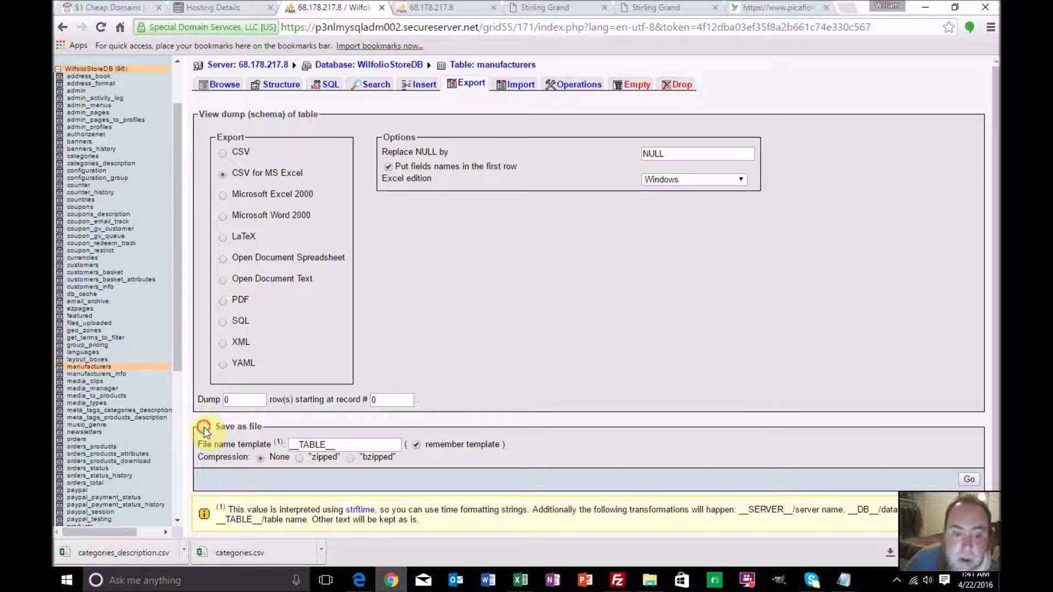
{"action": "left_click", "coordinate": [966, 478]}
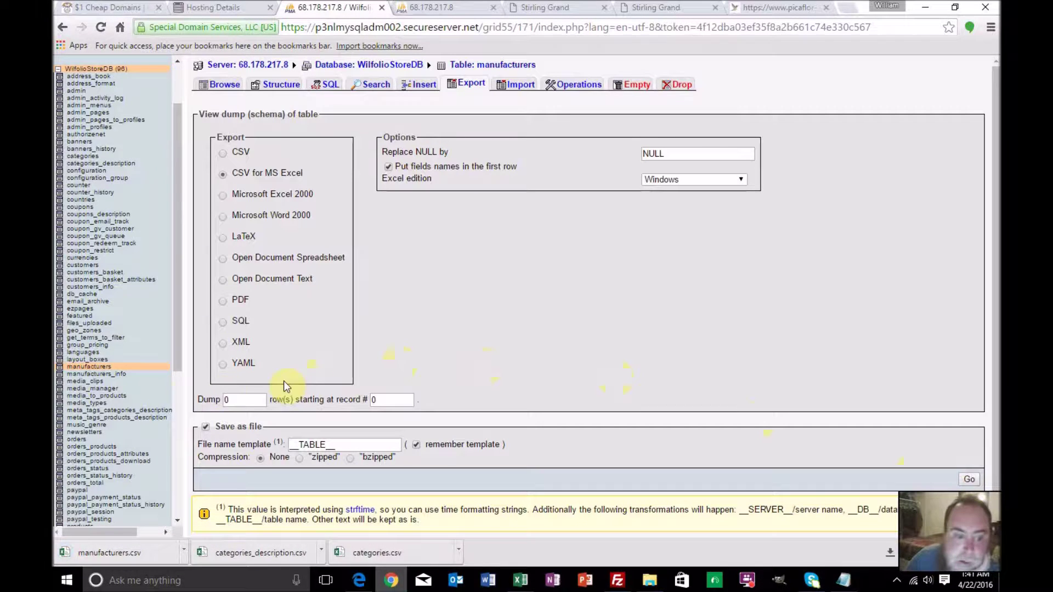
Export the products table as a CSV for MS Excel file with field names in row one
{"action": "left_click", "coordinate": [141, 397]}
{"action": "scroll", "coordinate": [140, 398], "scroll_direction": "down", "scroll_amount": 5}
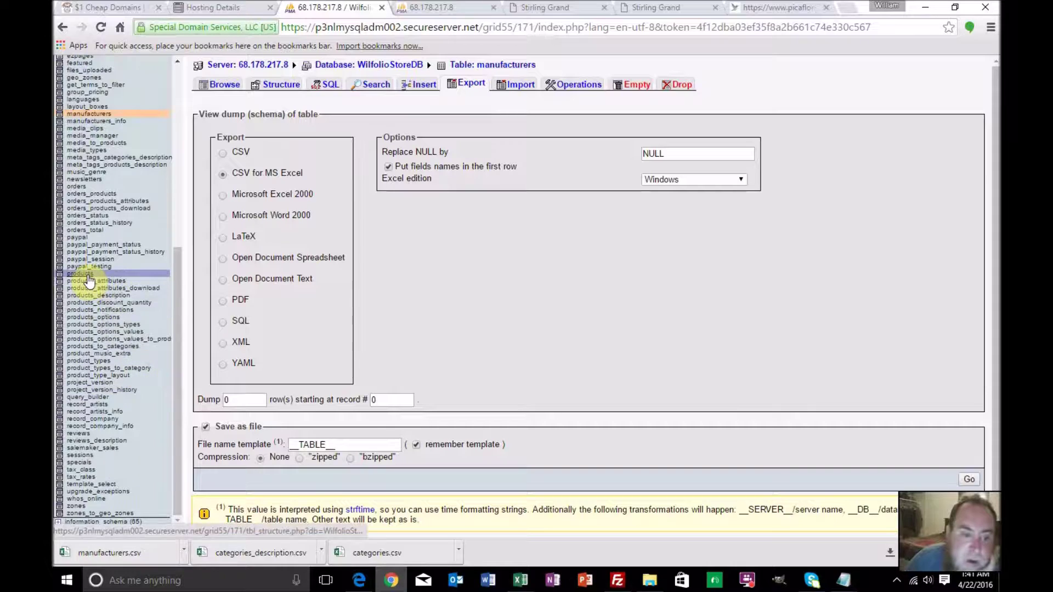
{"action": "left_click", "coordinate": [88, 274]}
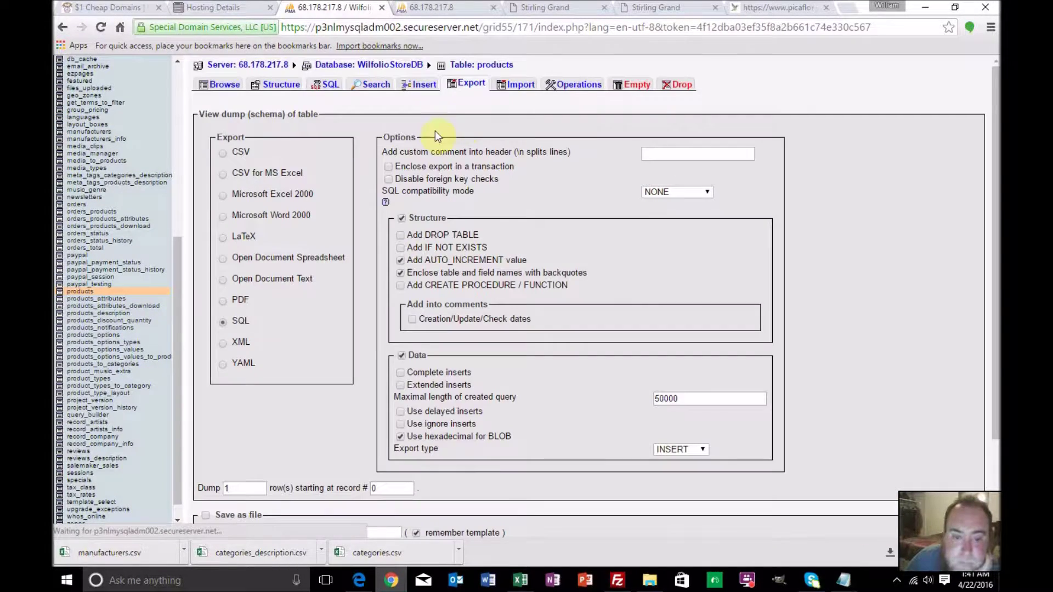
{"action": "left_click", "coordinate": [222, 174]}
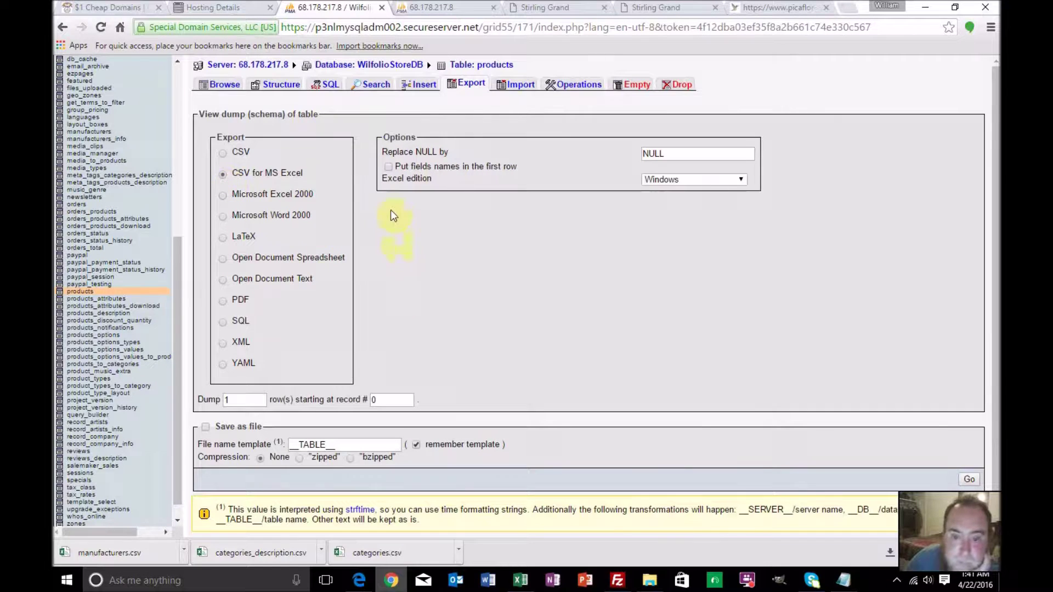
{"action": "left_click", "coordinate": [388, 167]}
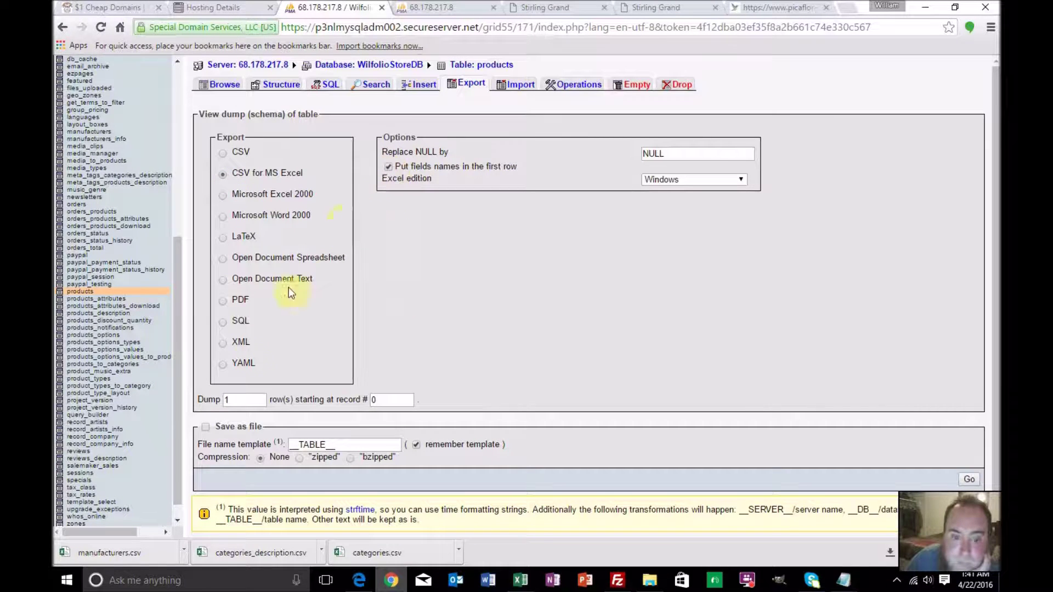
{"action": "left_click", "coordinate": [205, 427]}
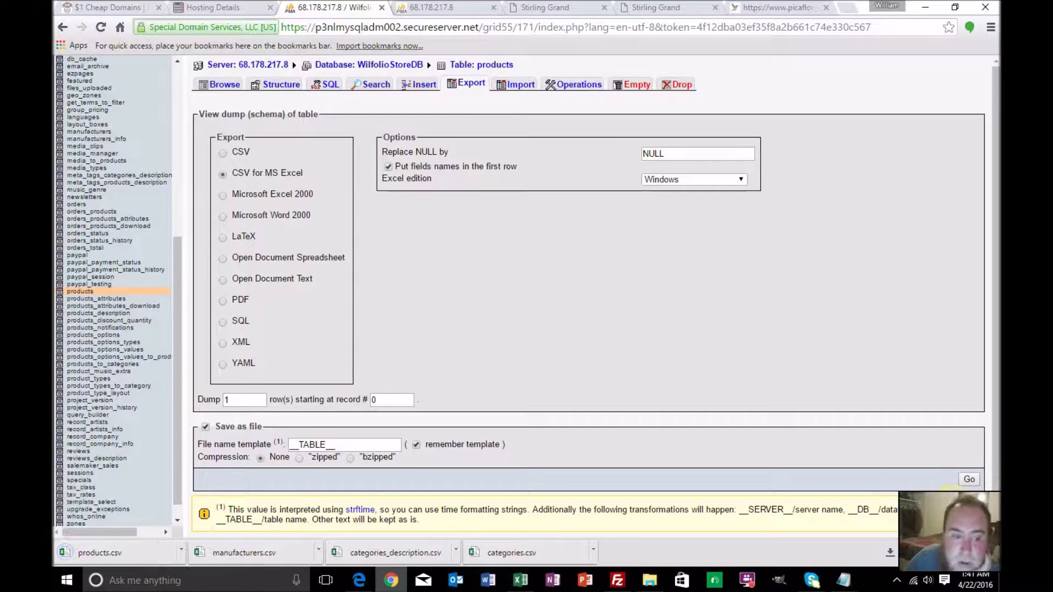
{"action": "scroll", "coordinate": [133, 337], "scroll_direction": "down", "scroll_amount": 1}
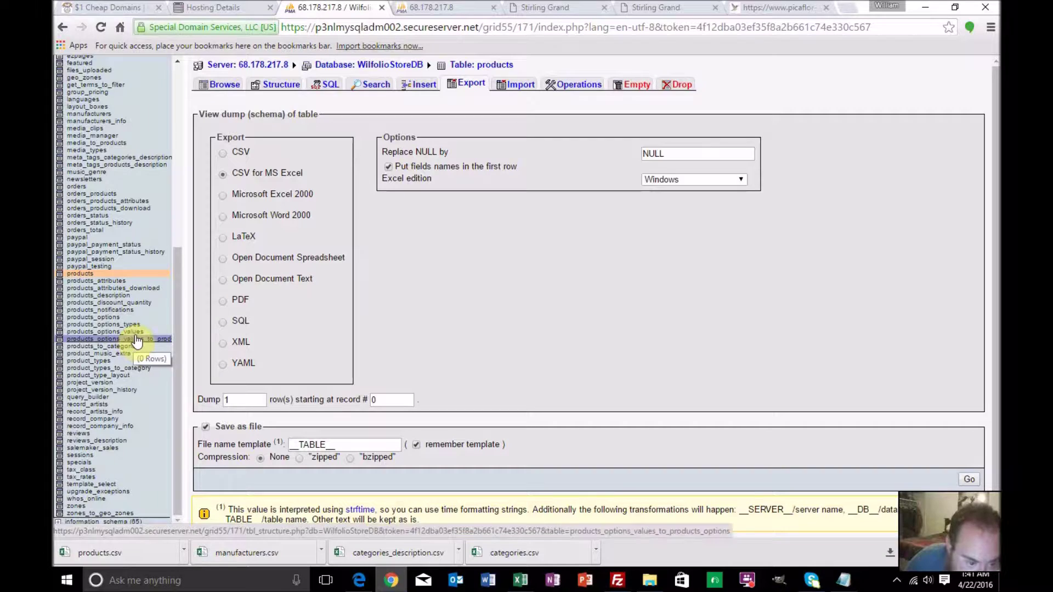
Export the products_description table as a CSV for MS Excel file with field names
{"action": "left_click", "coordinate": [122, 295]}
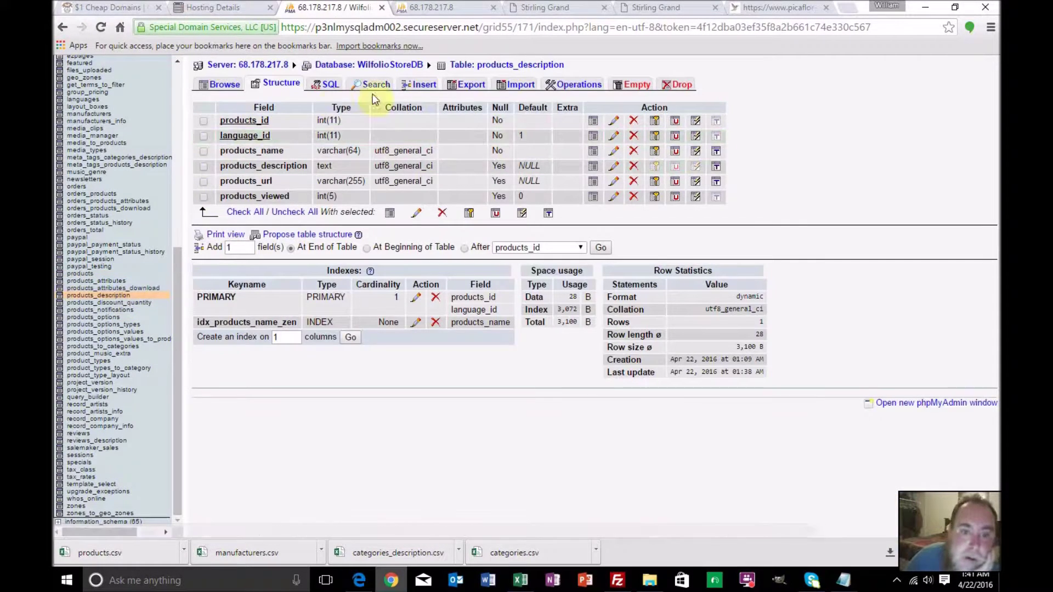
{"action": "left_click", "coordinate": [468, 83]}
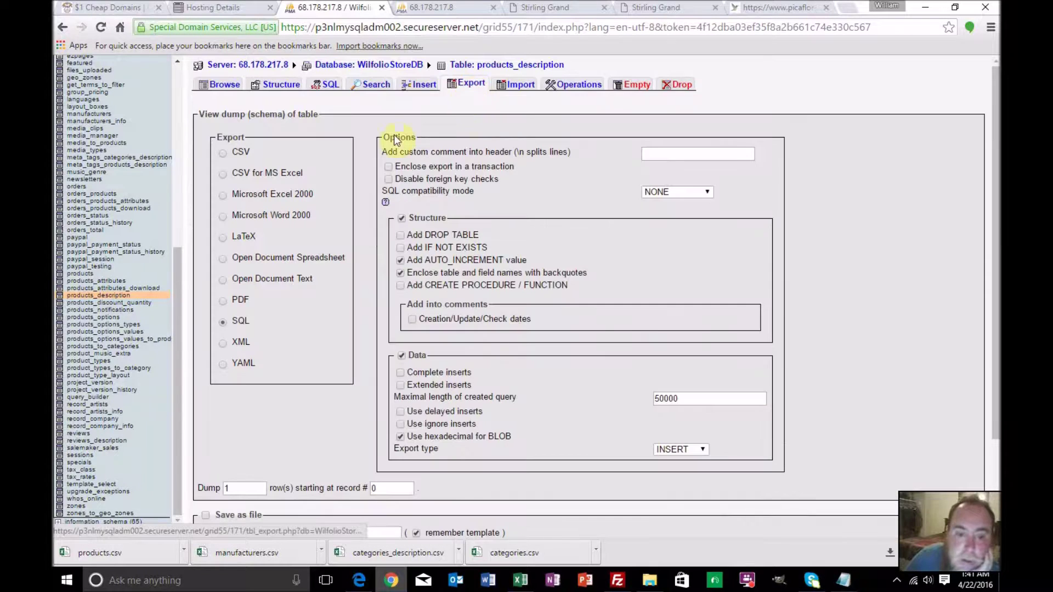
{"action": "left_click", "coordinate": [222, 174]}
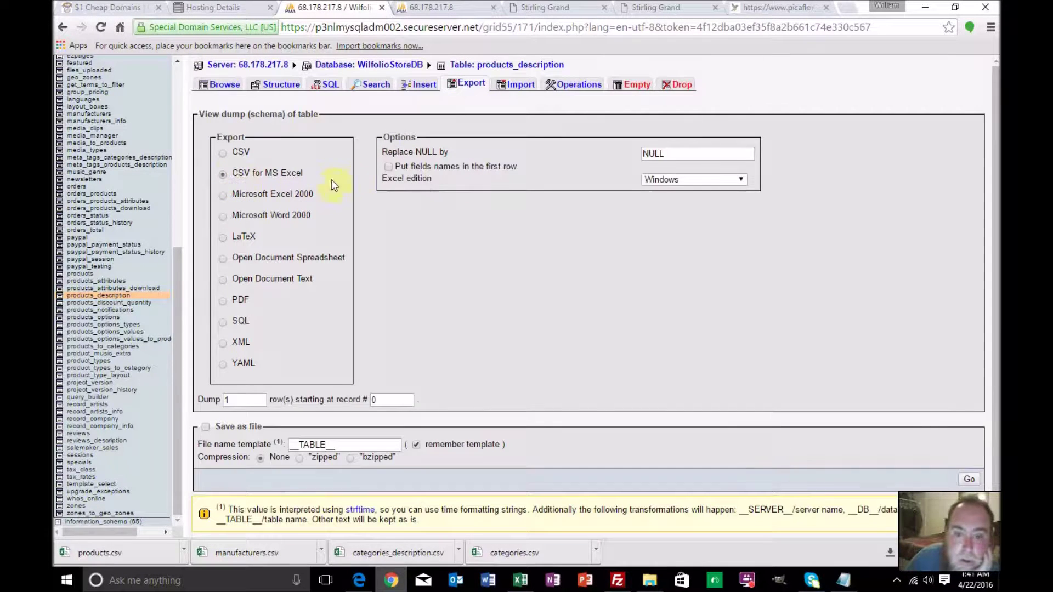
{"action": "left_click", "coordinate": [388, 166]}
{"action": "left_click", "coordinate": [205, 427]}
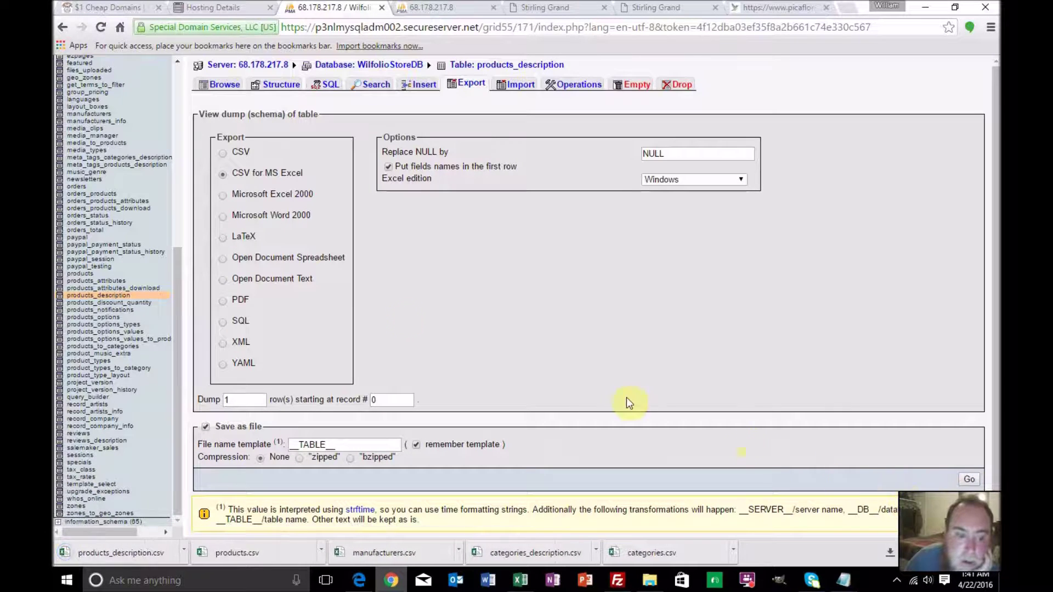
Download products_to_categories as a CSV for MS Excel file, then return to the PowerSalez workbook
{"action": "left_click", "coordinate": [136, 347]}
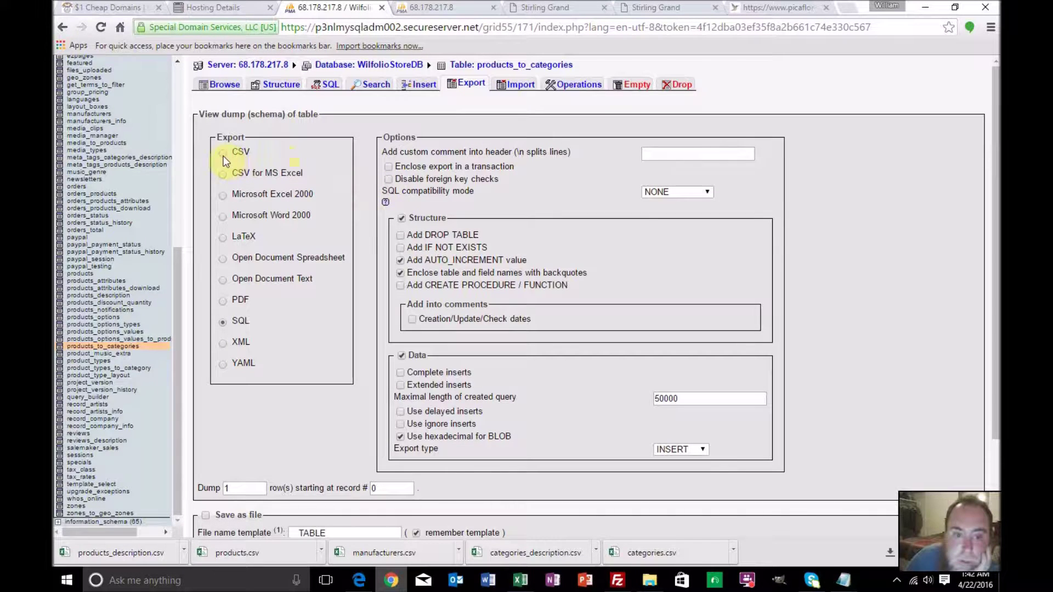
{"action": "left_click", "coordinate": [223, 174]}
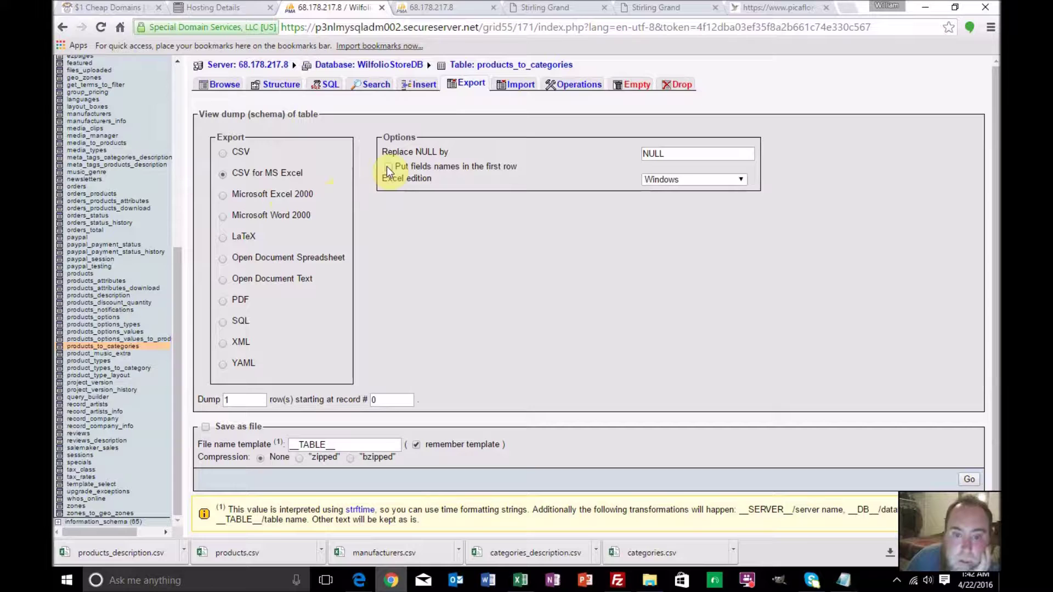
{"action": "left_click", "coordinate": [205, 427]}
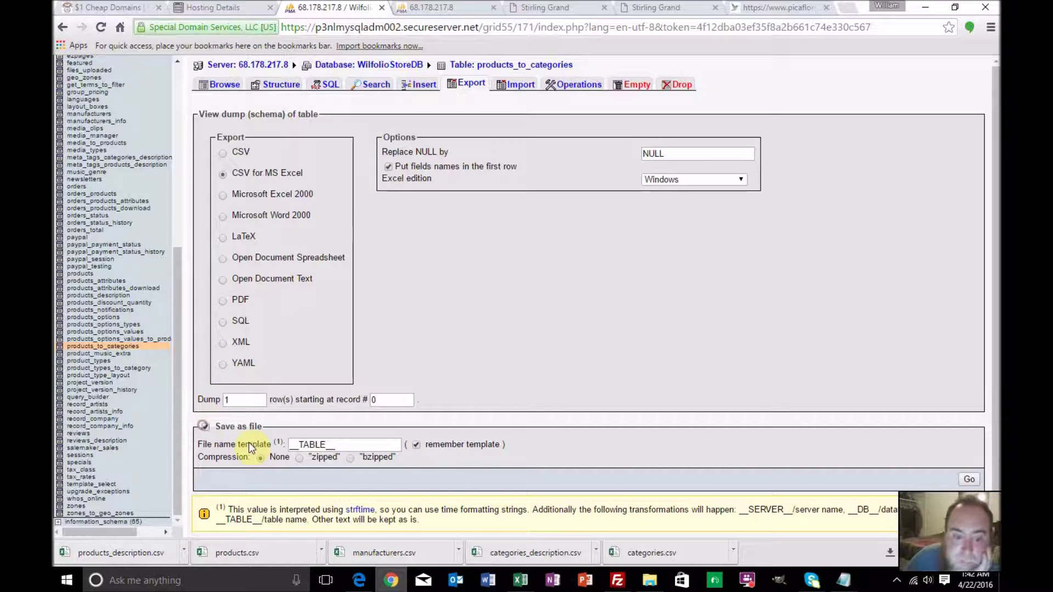
{"action": "left_click", "coordinate": [962, 478]}
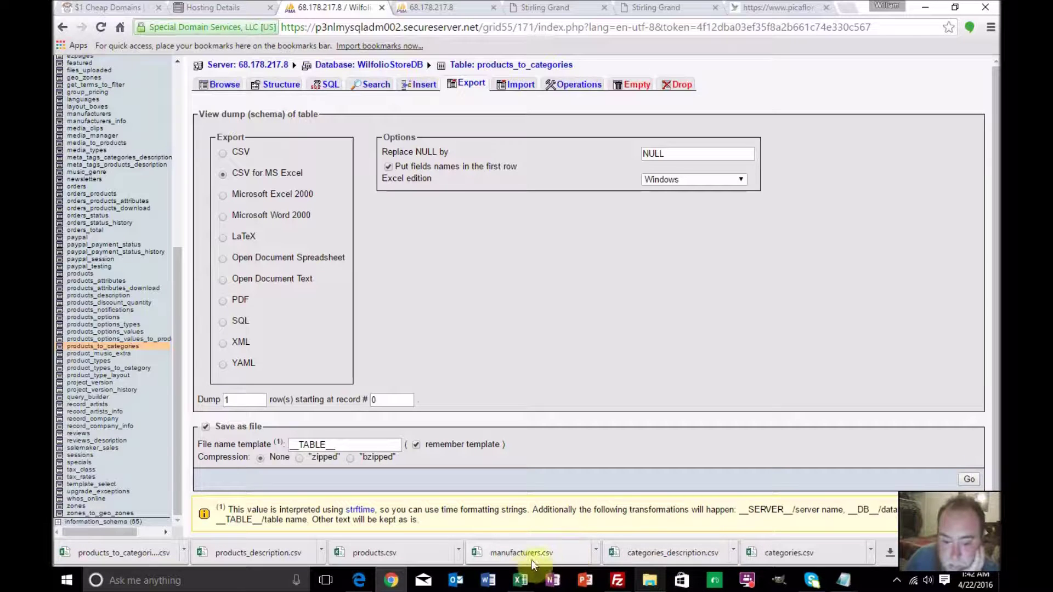
{"action": "left_click", "coordinate": [521, 580]}
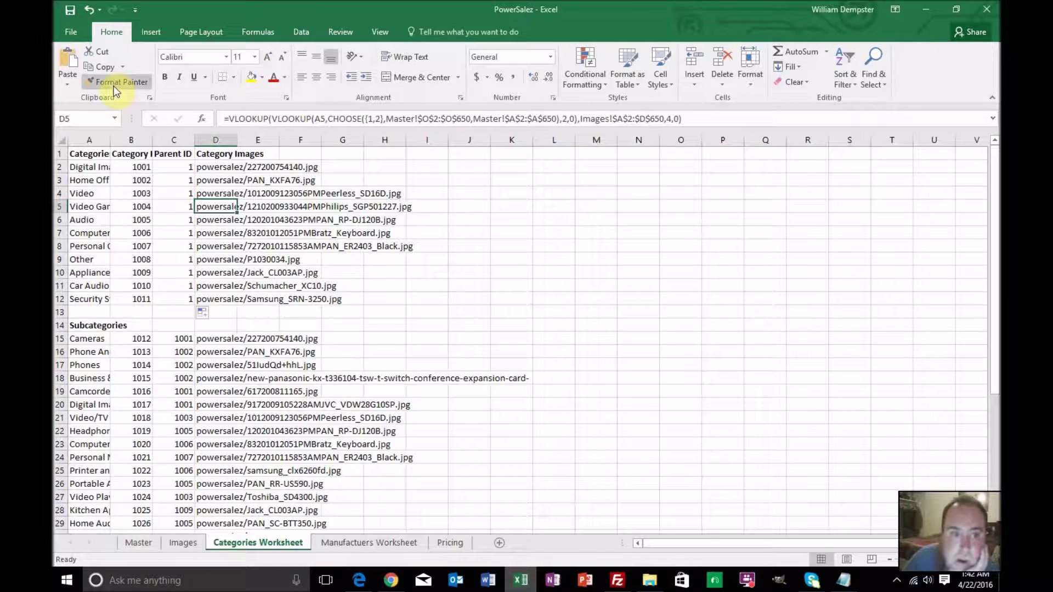
Add a blank sheet after Pricing and rename it Categories
{"action": "left_click", "coordinate": [498, 543]}
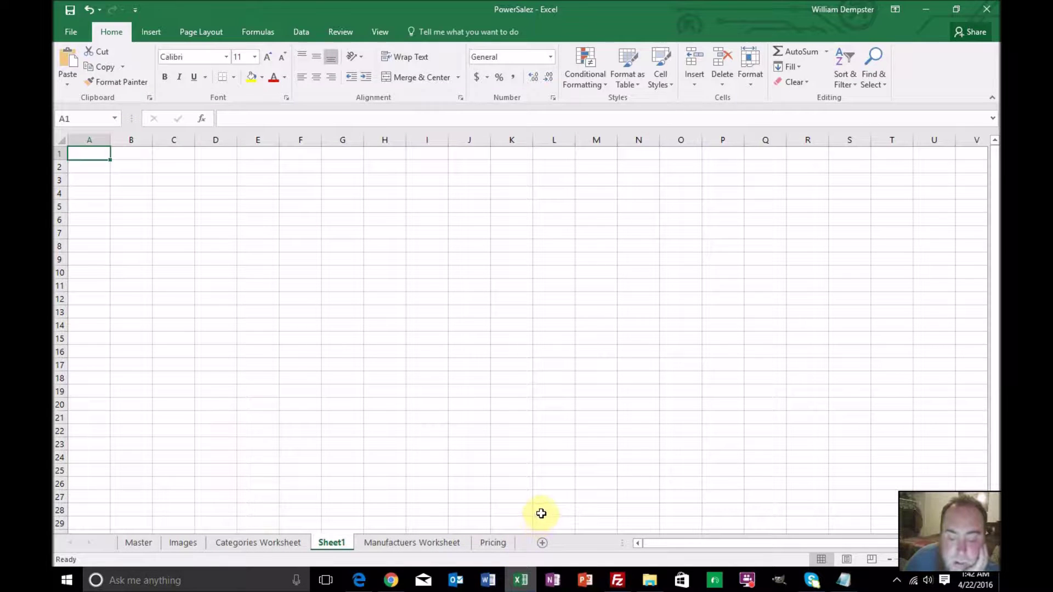
{"action": "left_click_drag", "start_coordinate": [329, 541], "coordinate": [518, 548]}
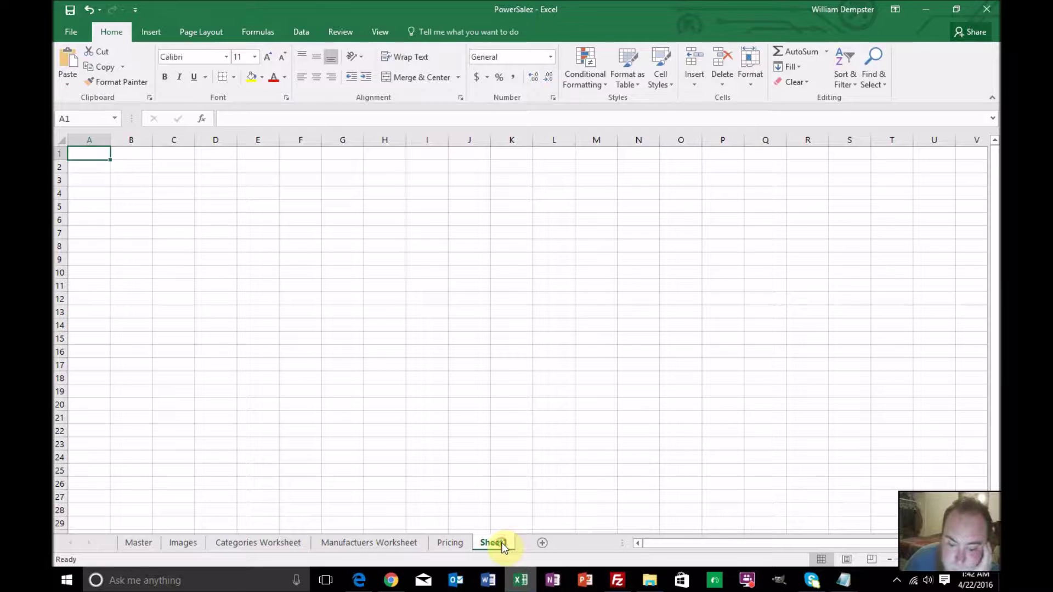
{"action": "double_click", "coordinate": [504, 544]}
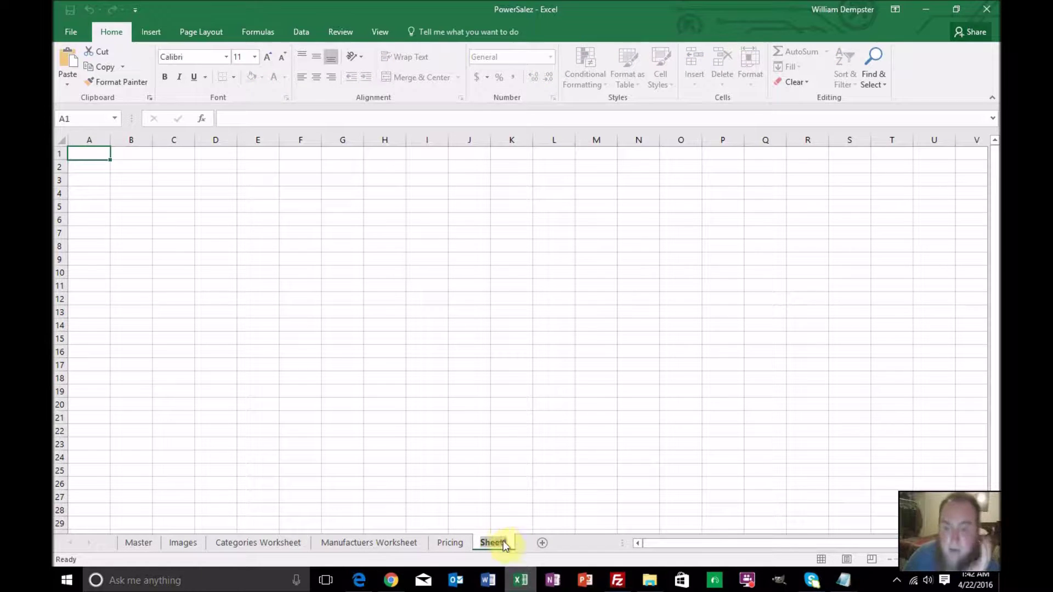
{"action": "type", "text": "Categories"}
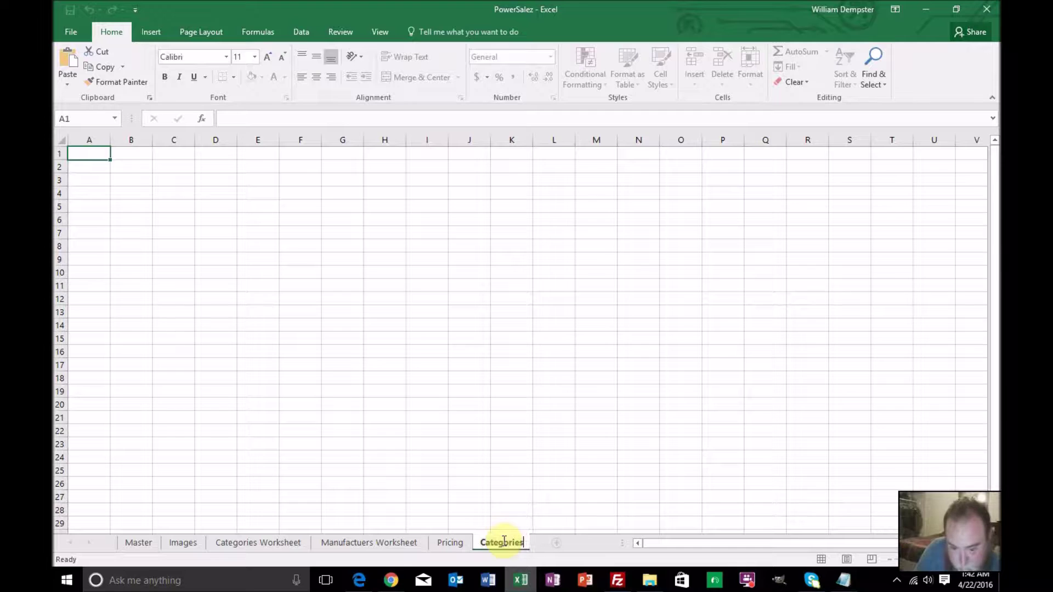
{"action": "key", "text": "Return"}
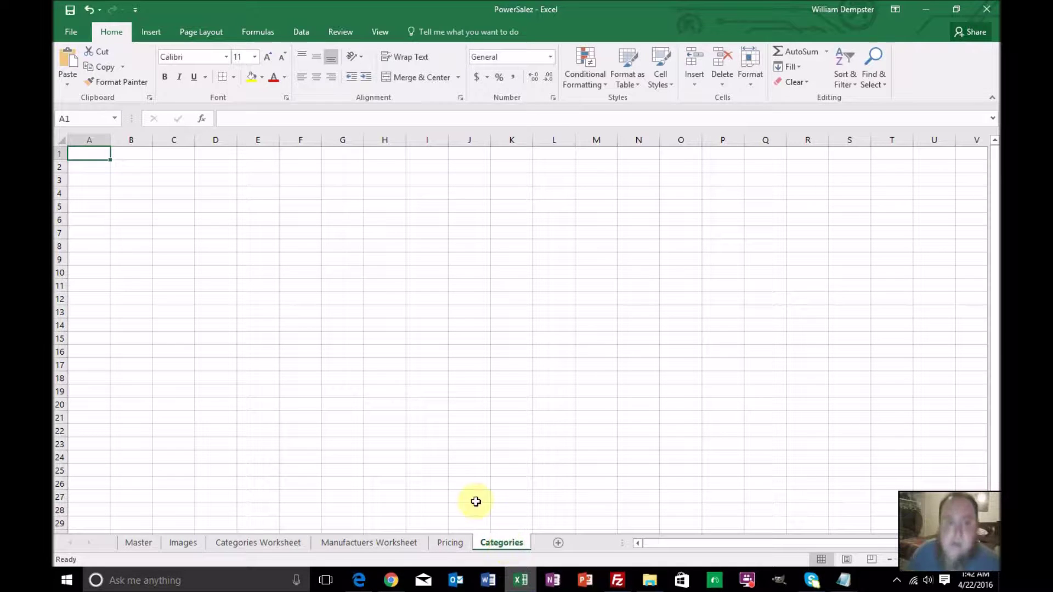
{"action": "left_click", "coordinate": [67, 31]}
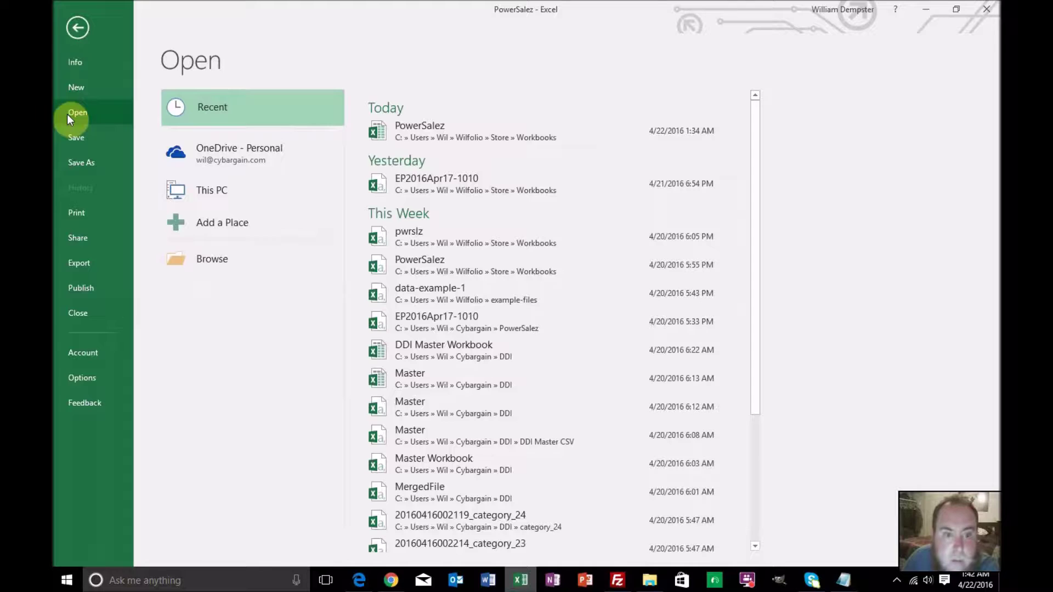
Open the categories CSV from the Downloads folder, showing all file types
{"action": "left_click", "coordinate": [209, 260]}
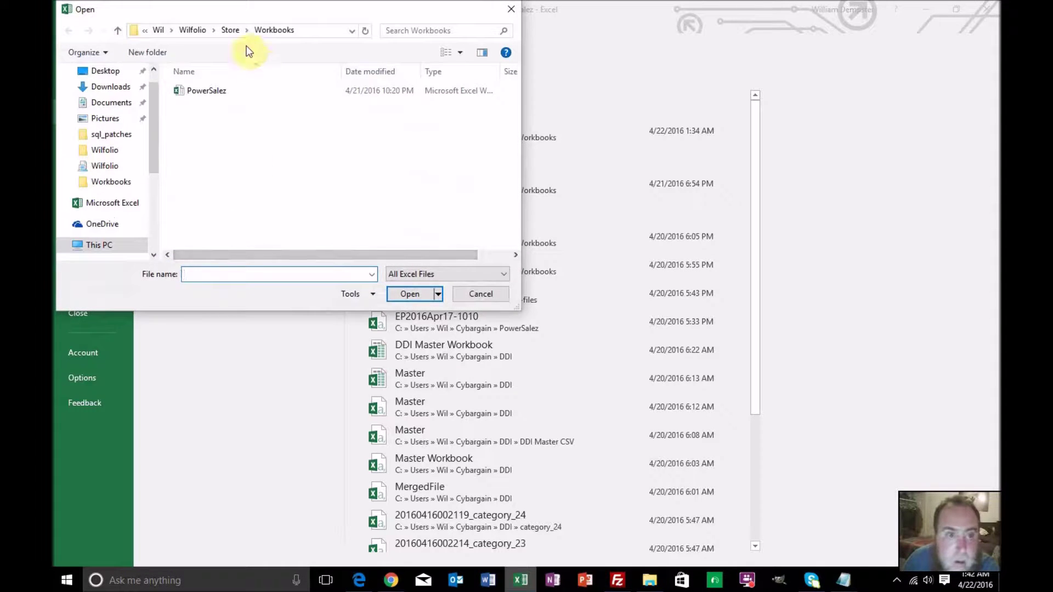
{"action": "left_click", "coordinate": [197, 31]}
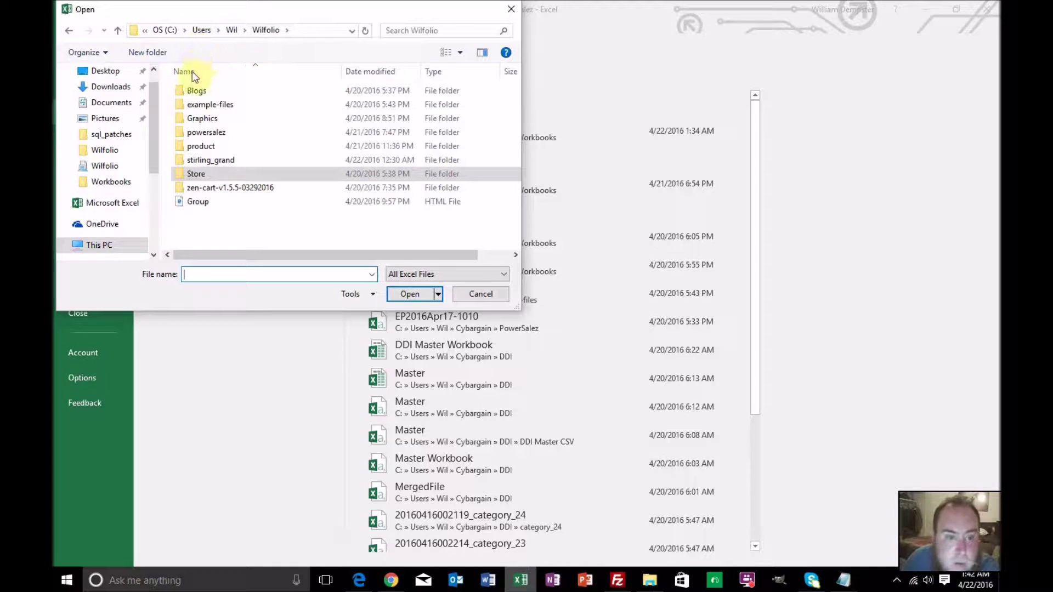
{"action": "left_click", "coordinate": [127, 87]}
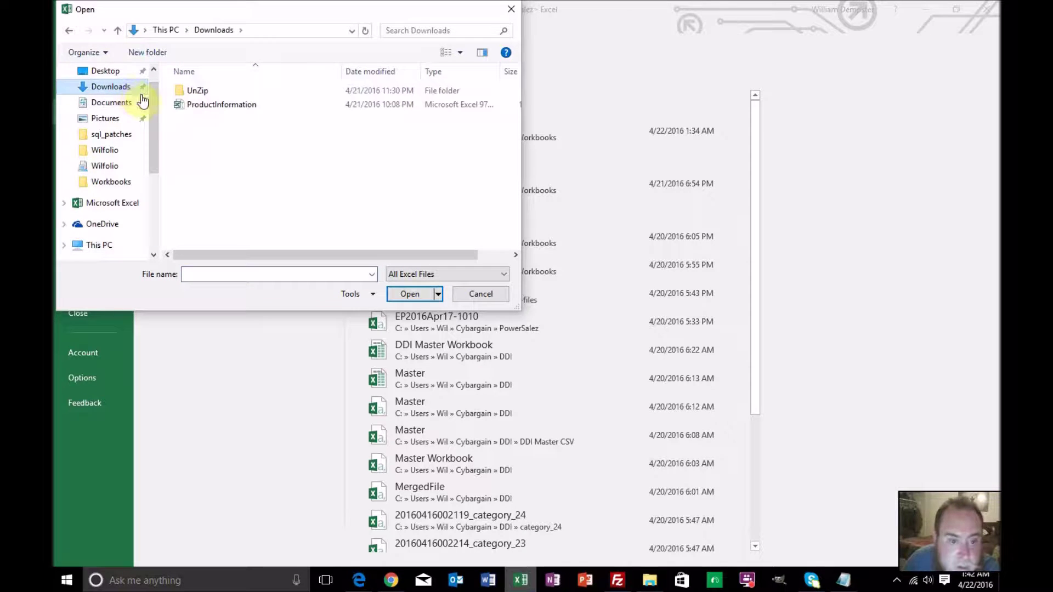
{"action": "left_click", "coordinate": [406, 272]}
{"action": "left_click", "coordinate": [406, 287]}
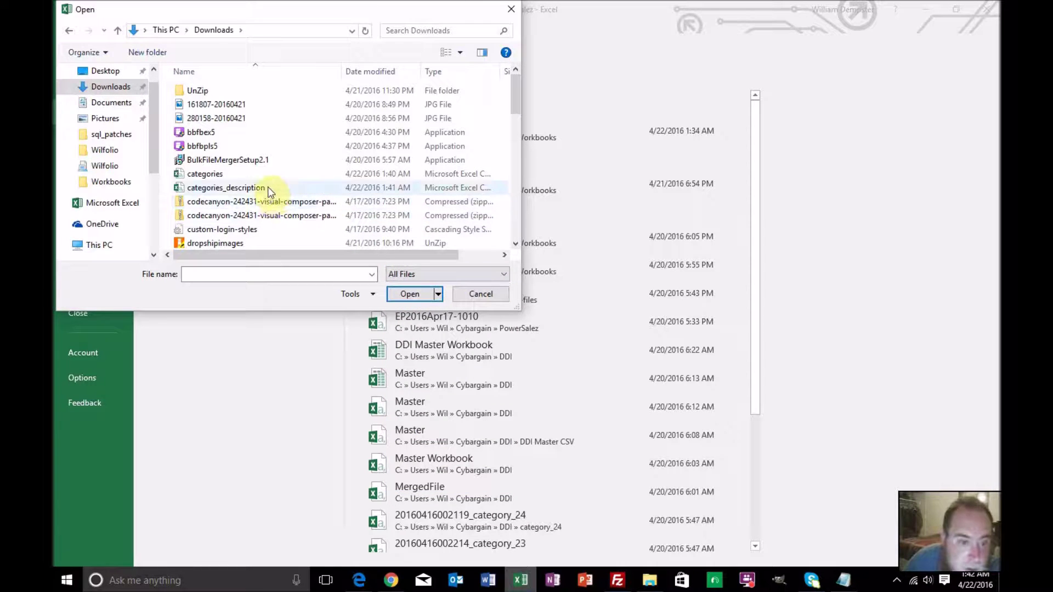
{"action": "double_click", "coordinate": [271, 177]}
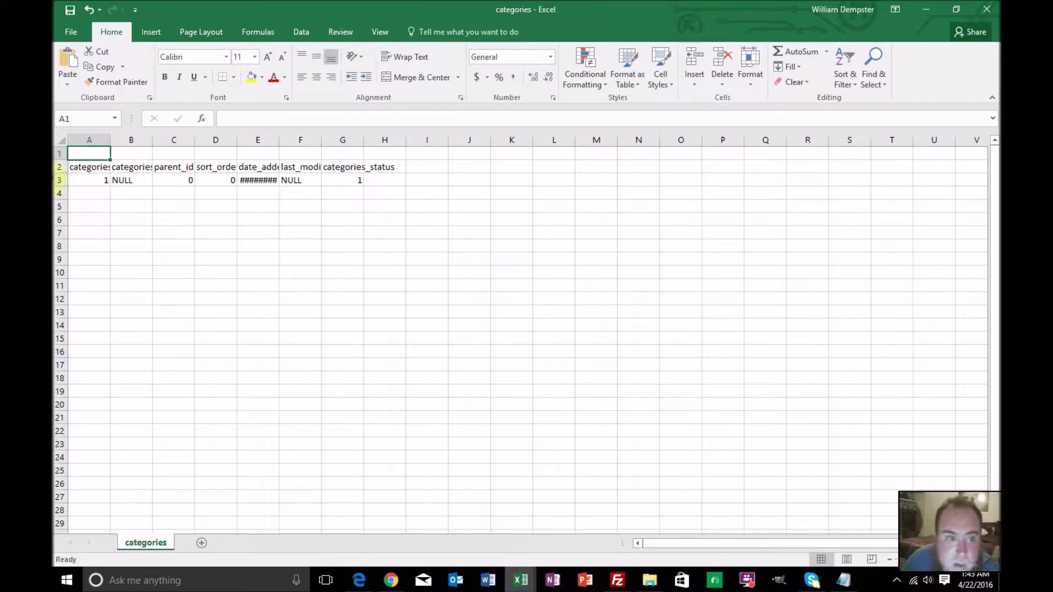
Copy rows 2–3 of the categories export: the field names and the category record
{"action": "left_click_drag", "start_coordinate": [56, 167], "coordinate": [56, 176]}
{"action": "right_click", "coordinate": [56, 178]}
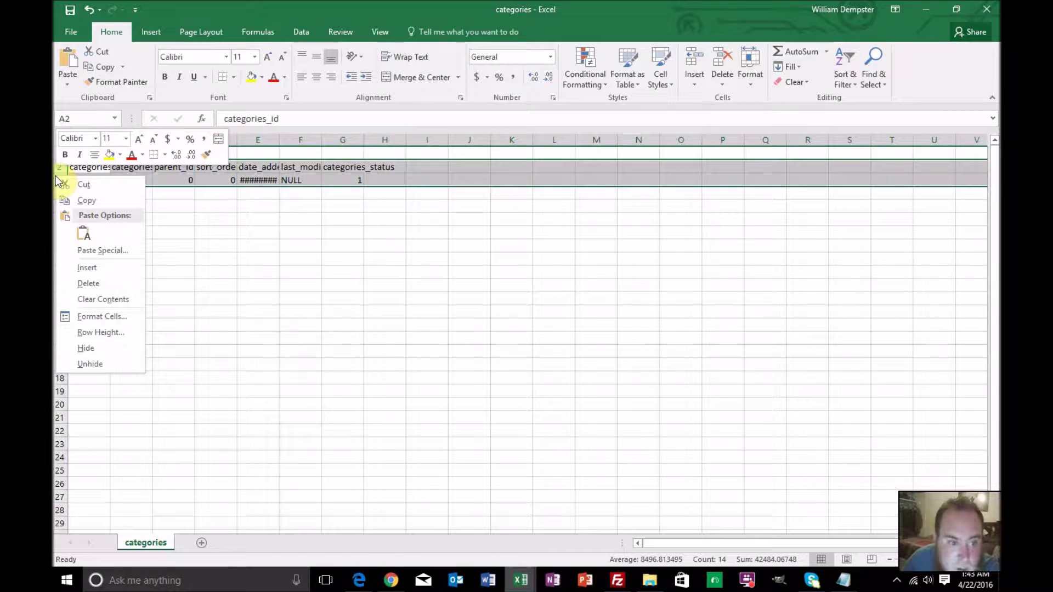
{"action": "left_click", "coordinate": [98, 201]}
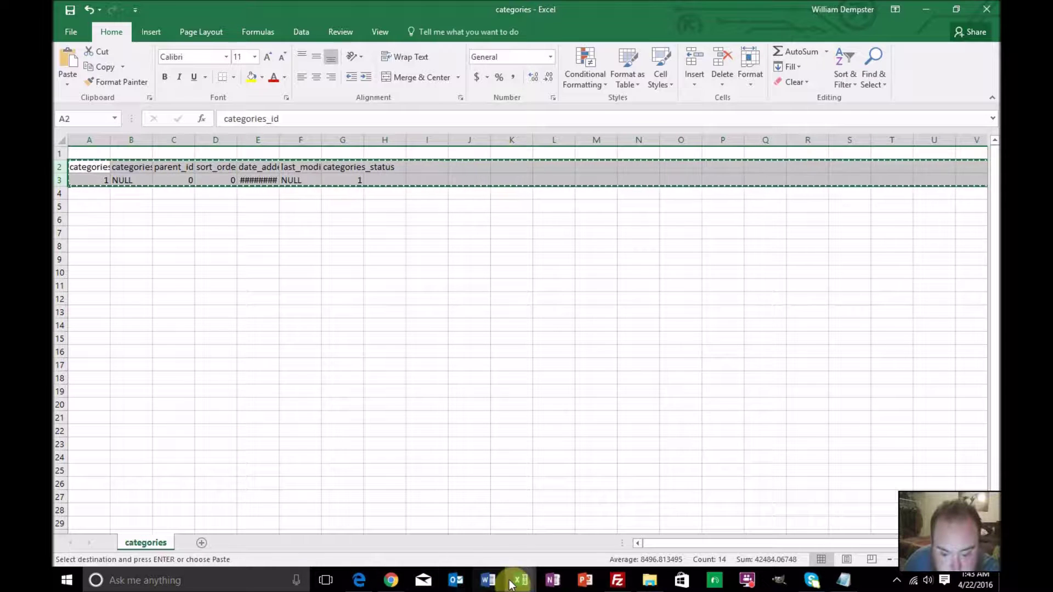
Paste the categories rows at A1 of the Categories sheet and autofit all columns
{"action": "mouse_move", "coordinate": [515, 577]}
{"action": "left_click", "coordinate": [483, 535]}
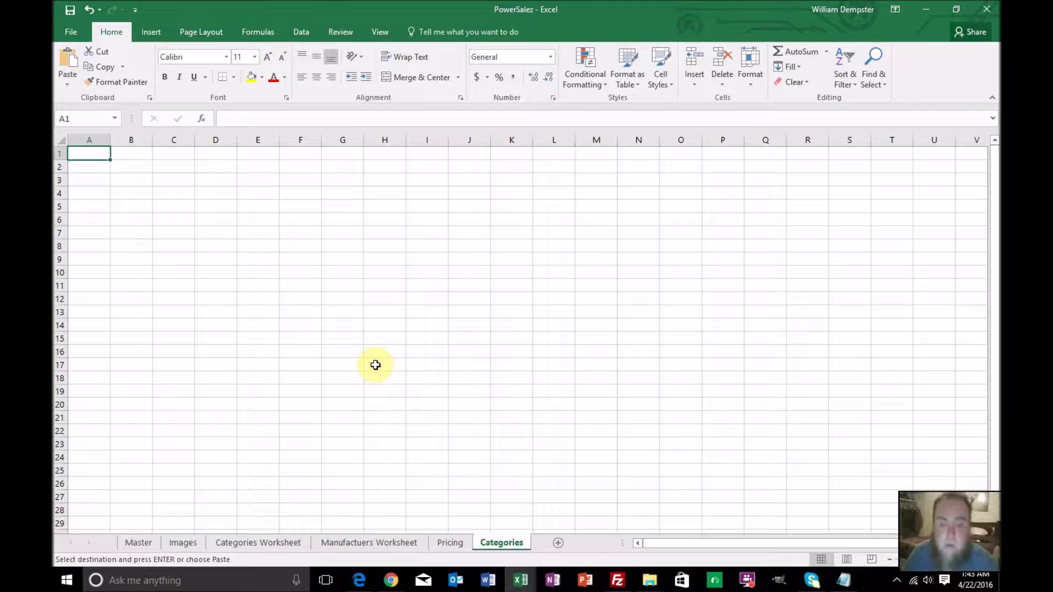
{"action": "key", "text": "ctrl+v"}
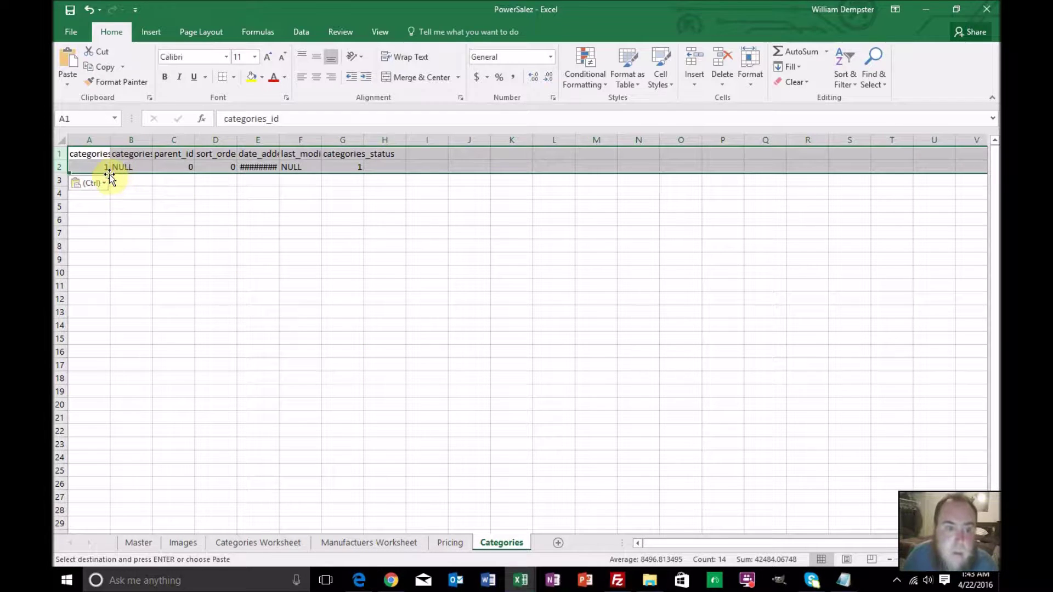
{"action": "left_click", "coordinate": [88, 140]}
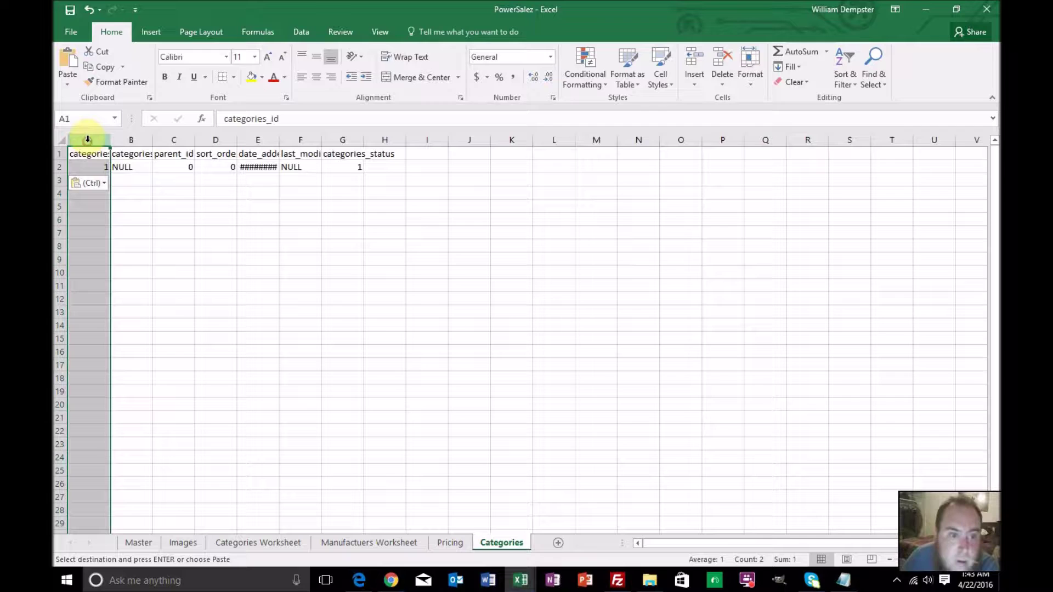
{"action": "left_click", "coordinate": [57, 141]}
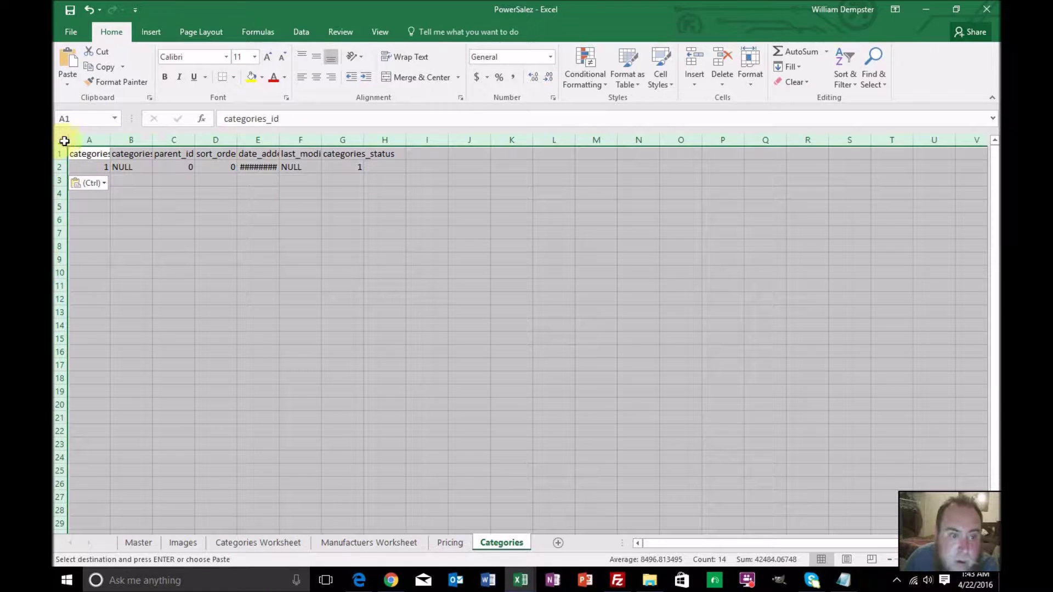
{"action": "double_click", "coordinate": [111, 139]}
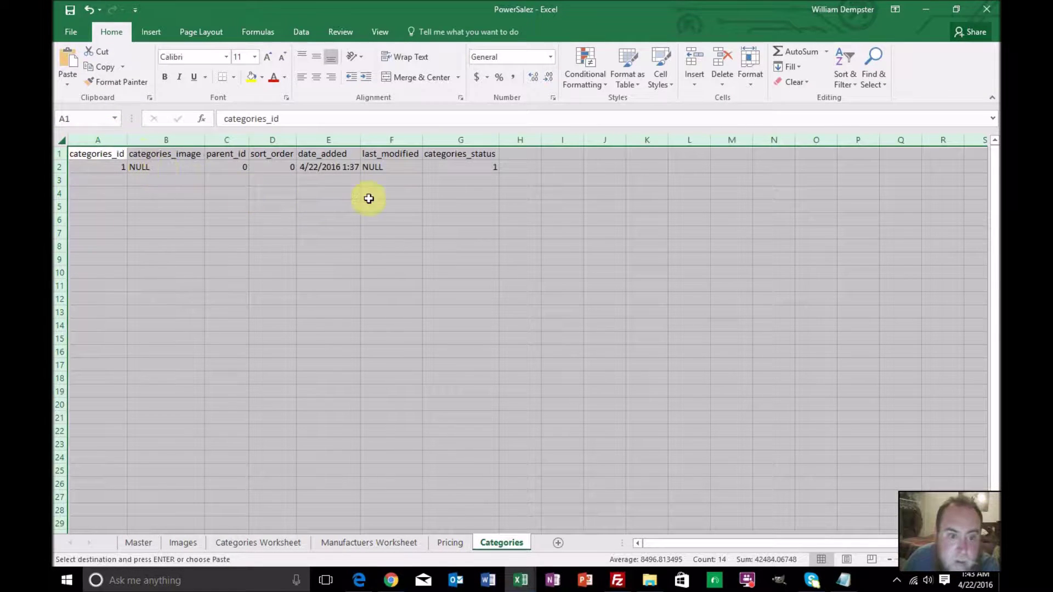
{"action": "left_click", "coordinate": [376, 216]}
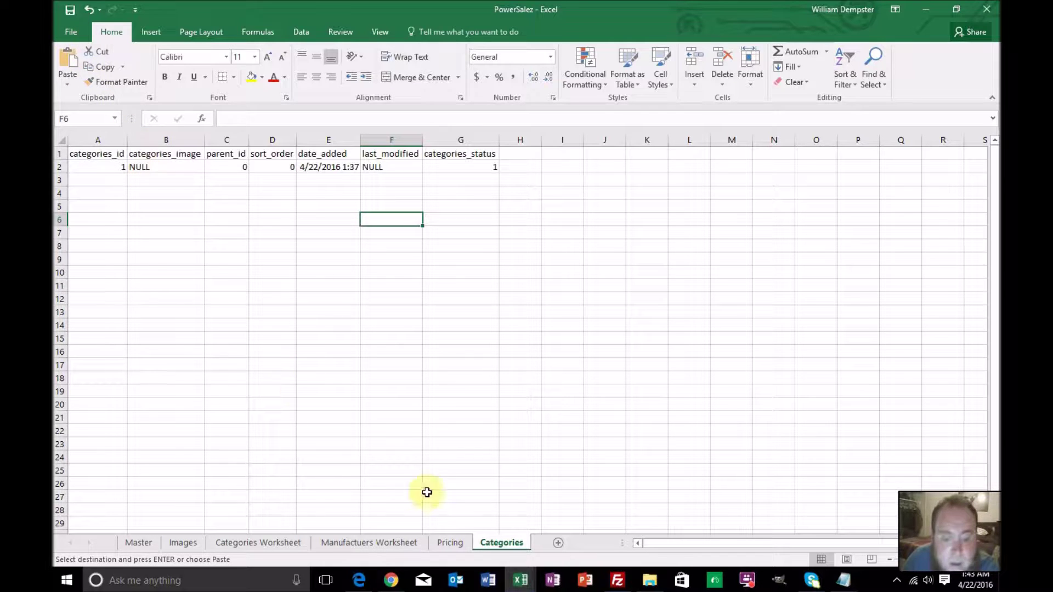
Close the categories workbook without saving
{"action": "mouse_move", "coordinate": [520, 580]}
{"action": "left_click", "coordinate": [557, 527]}
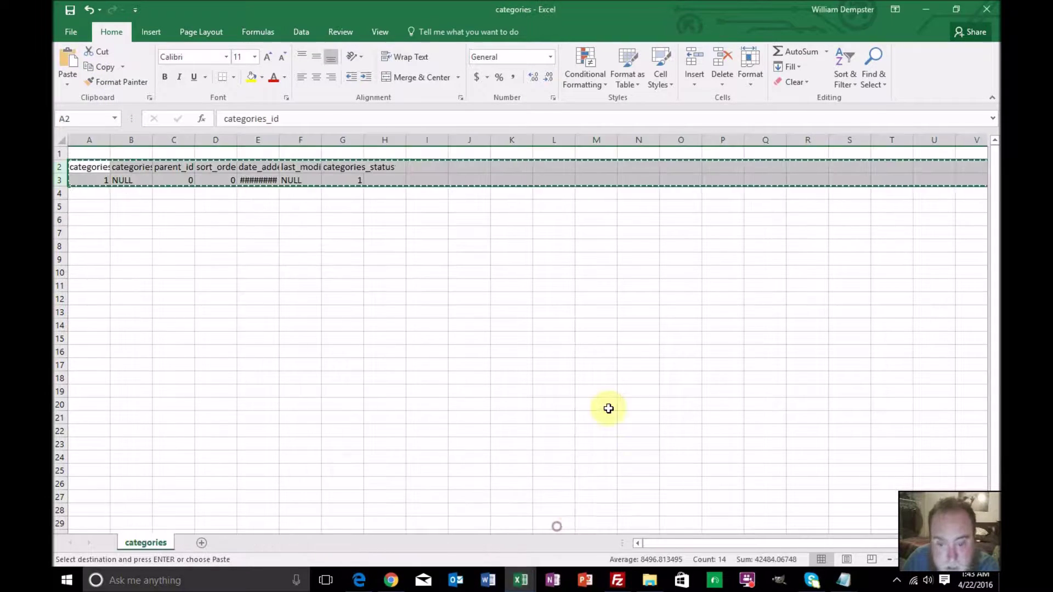
{"action": "left_click", "coordinate": [986, 9]}
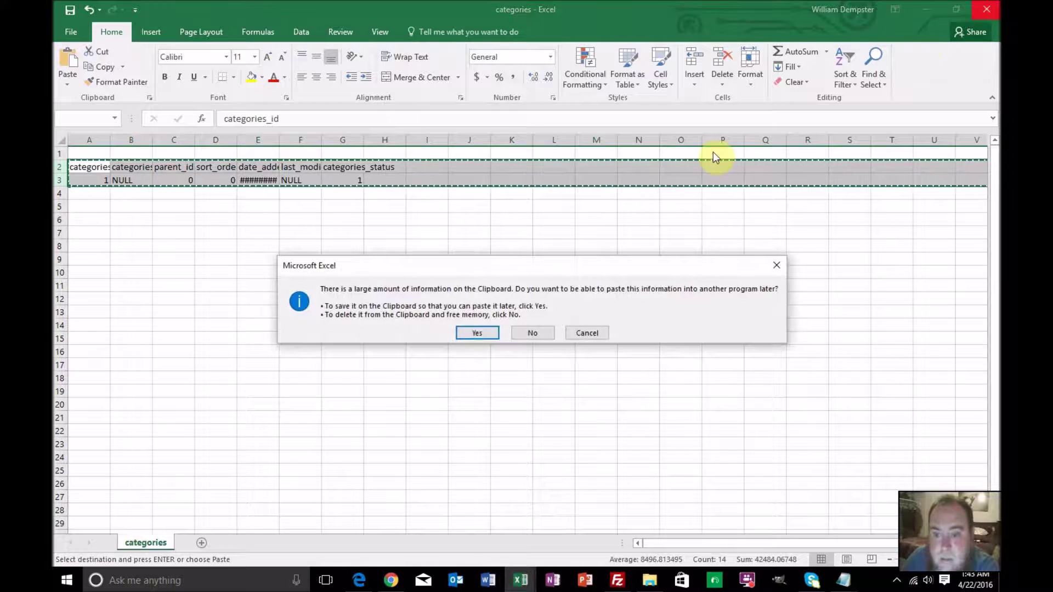
{"action": "left_click", "coordinate": [533, 333]}
{"action": "left_click", "coordinate": [374, 223]}
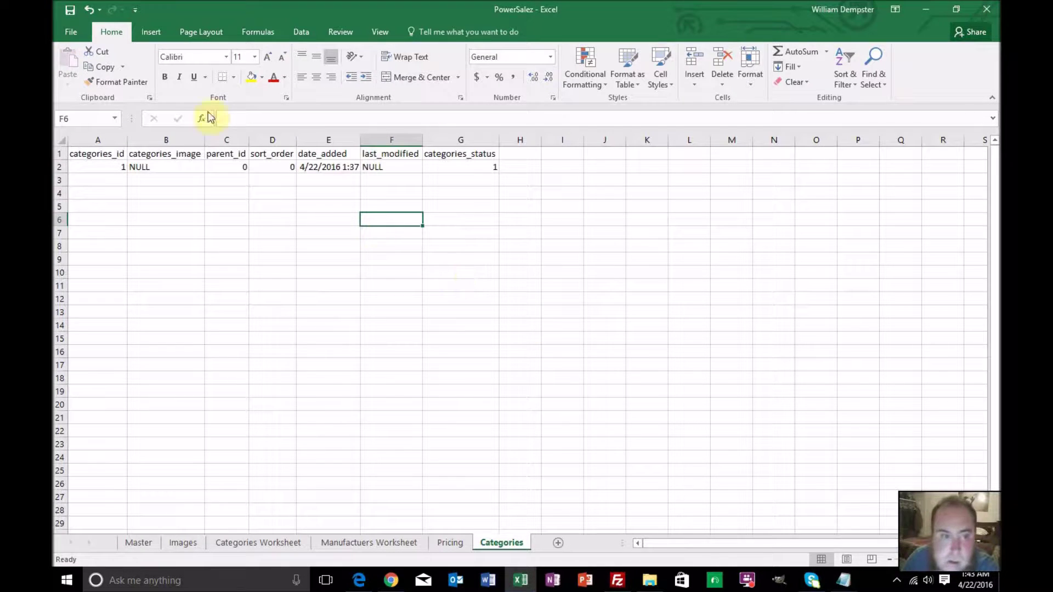
Open the categories_description CSV from the Downloads folder
{"action": "left_click", "coordinate": [68, 31]}
{"action": "left_click", "coordinate": [77, 112]}
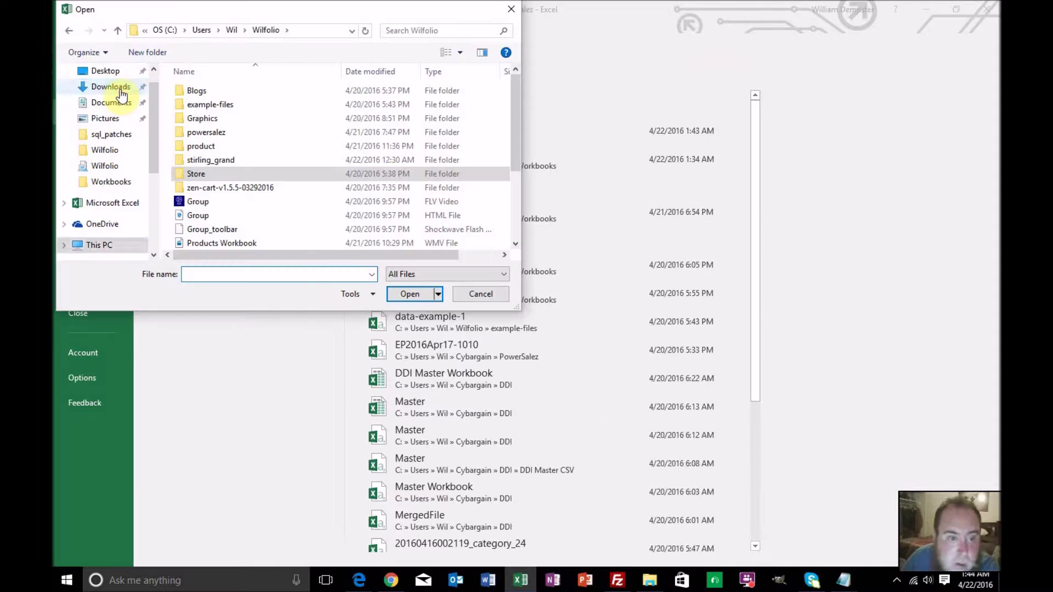
{"action": "left_click", "coordinate": [215, 189]}
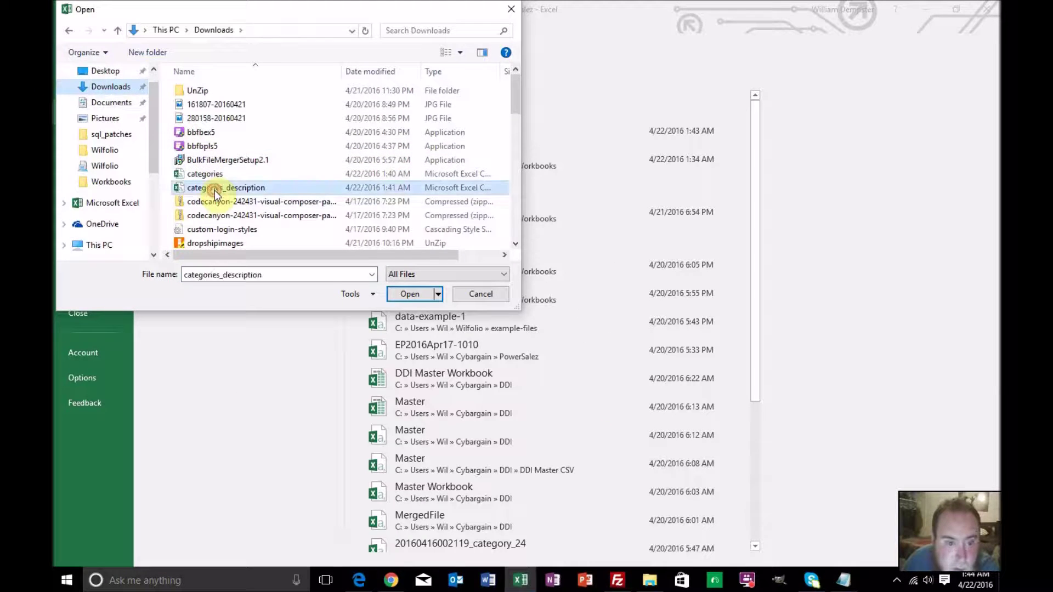
{"action": "double_click", "coordinate": [215, 189]}
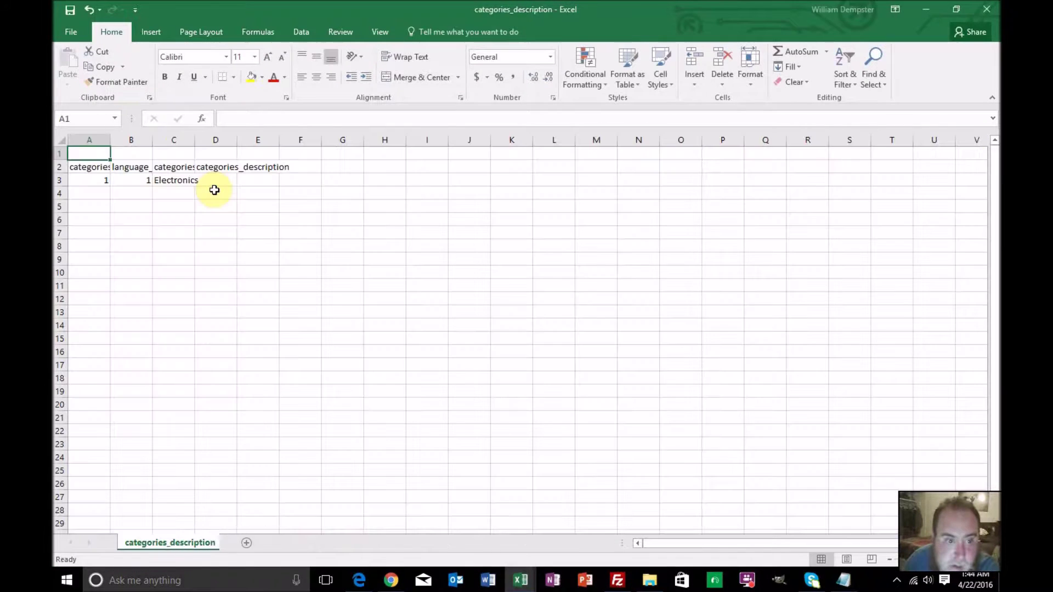
Copy its field-name and Electronics rows and switch back to PowerSalez
{"action": "left_click_drag", "start_coordinate": [57, 166], "coordinate": [59, 178]}
{"action": "key", "text": "ctrl+c"}
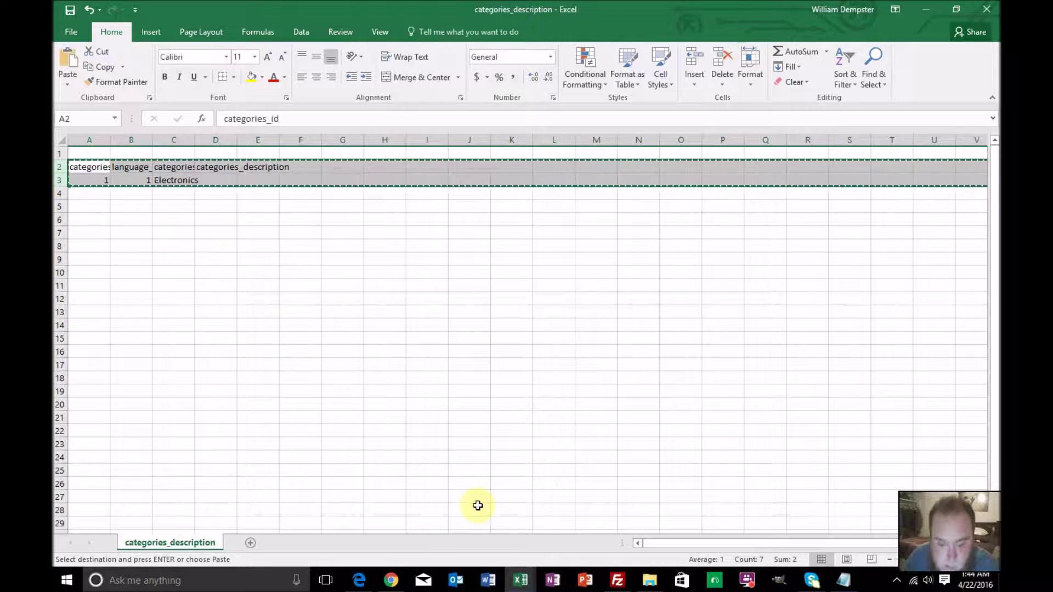
{"action": "mouse_move", "coordinate": [509, 575]}
{"action": "left_click", "coordinate": [483, 526]}
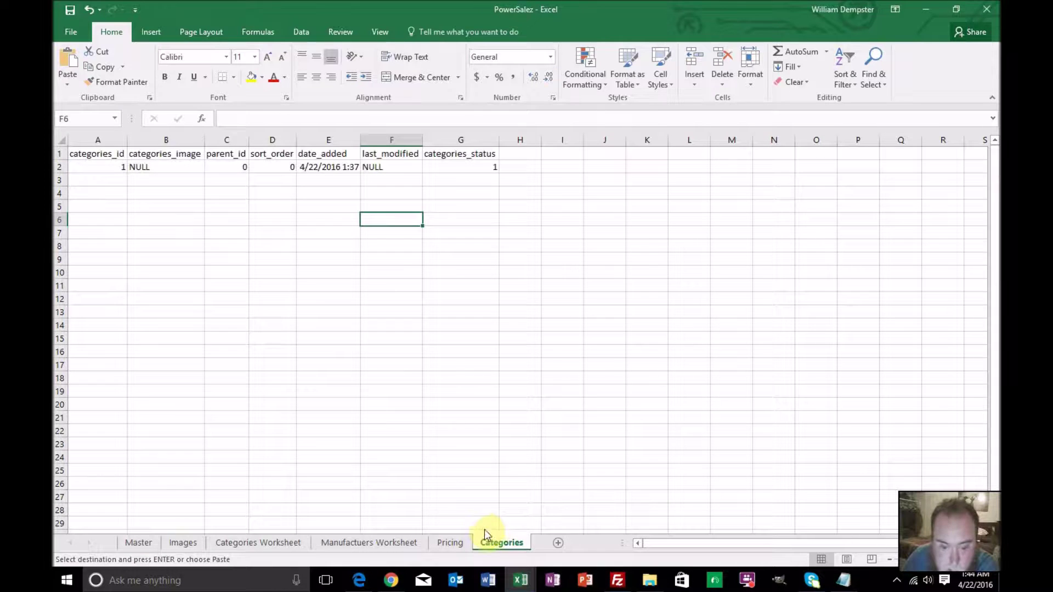
Add a new sheet named Category Descriptions
{"action": "left_click", "coordinate": [558, 543]}
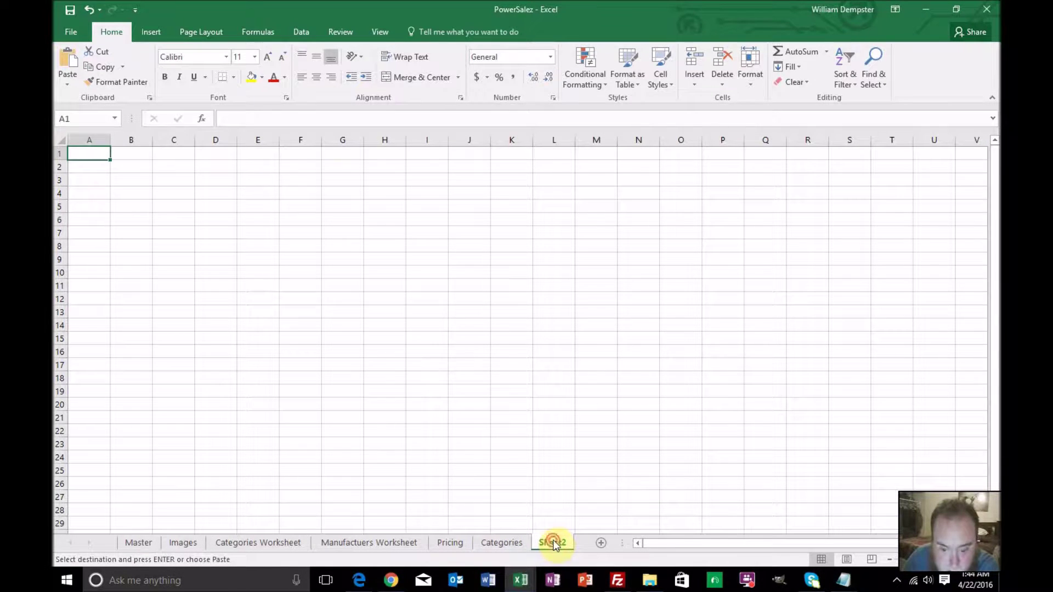
{"action": "double_click", "coordinate": [553, 542]}
{"action": "type", "text": "C"}
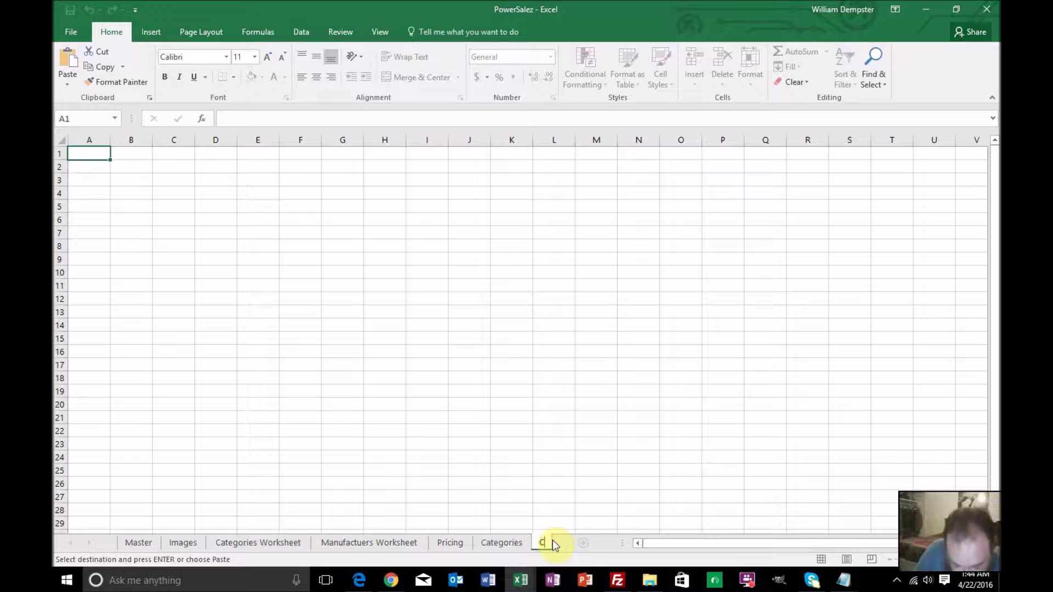
{"action": "type", "text": "ategory D"}
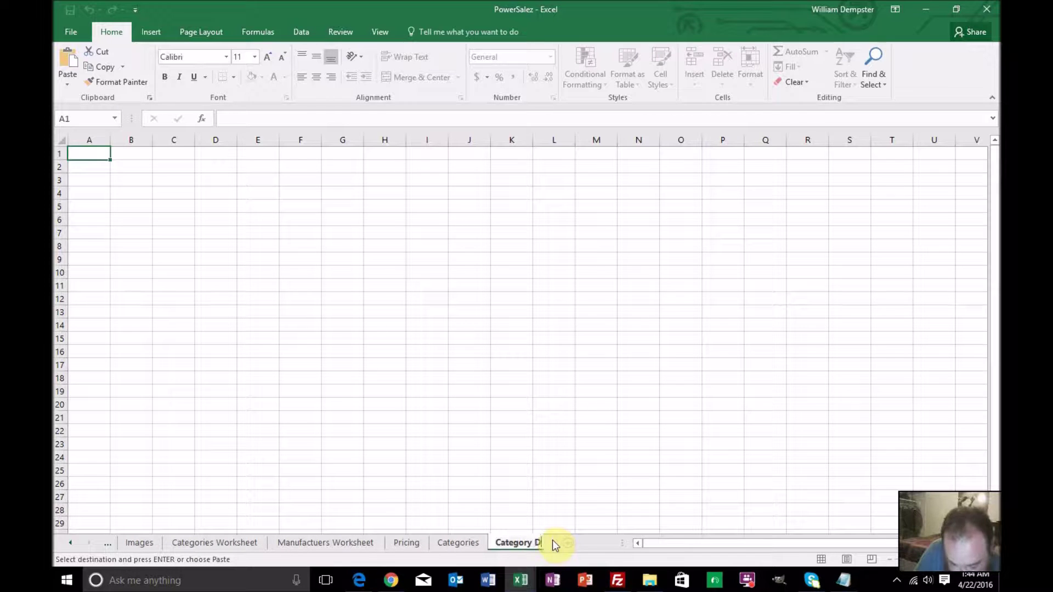
{"action": "type", "text": "escriptions"}
{"action": "key", "text": "Return"}
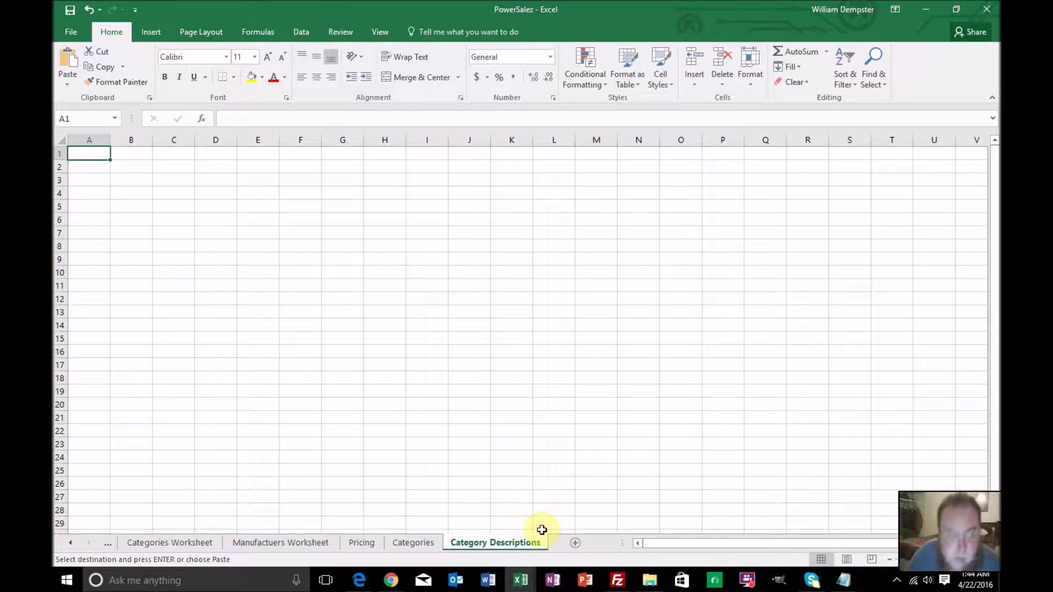
Paste the description headers and Electronics row at A1 and autofit all columns
{"action": "key", "text": "ctrl+v"}
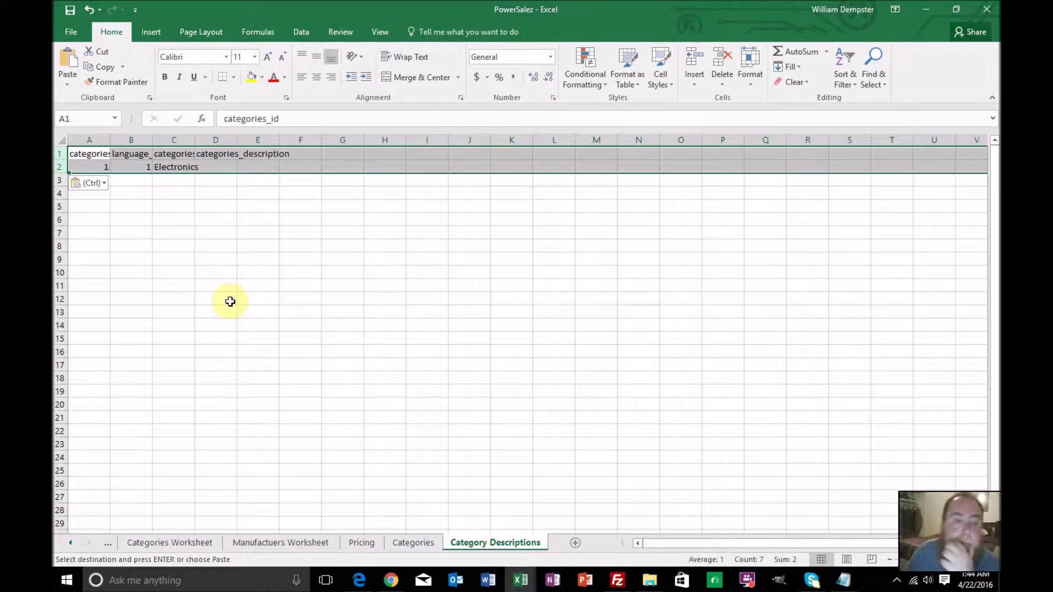
{"action": "left_click", "coordinate": [215, 268]}
{"action": "left_click", "coordinate": [63, 140]}
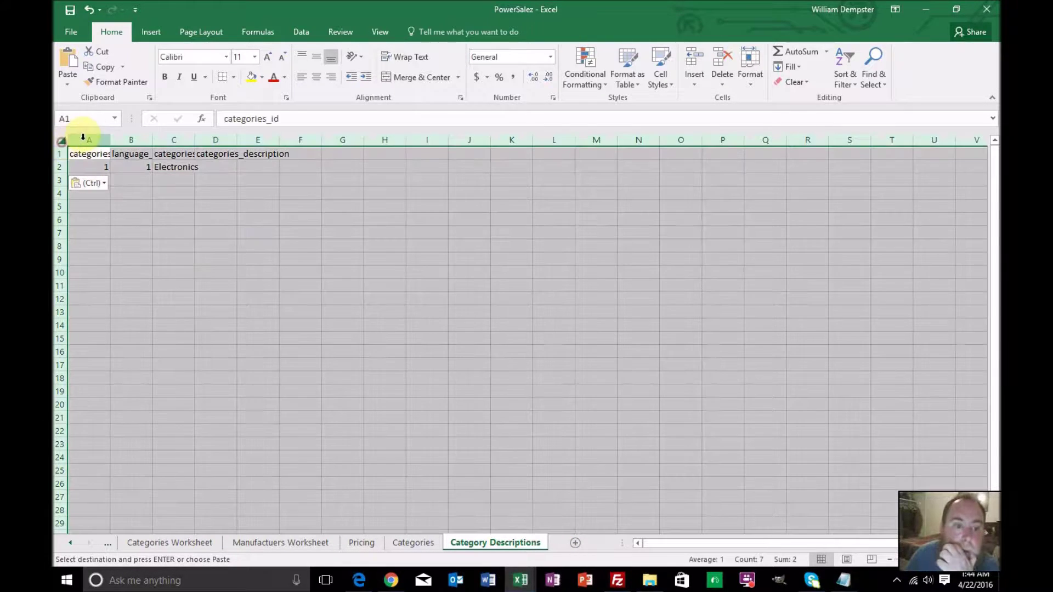
{"action": "double_click", "coordinate": [109, 140]}
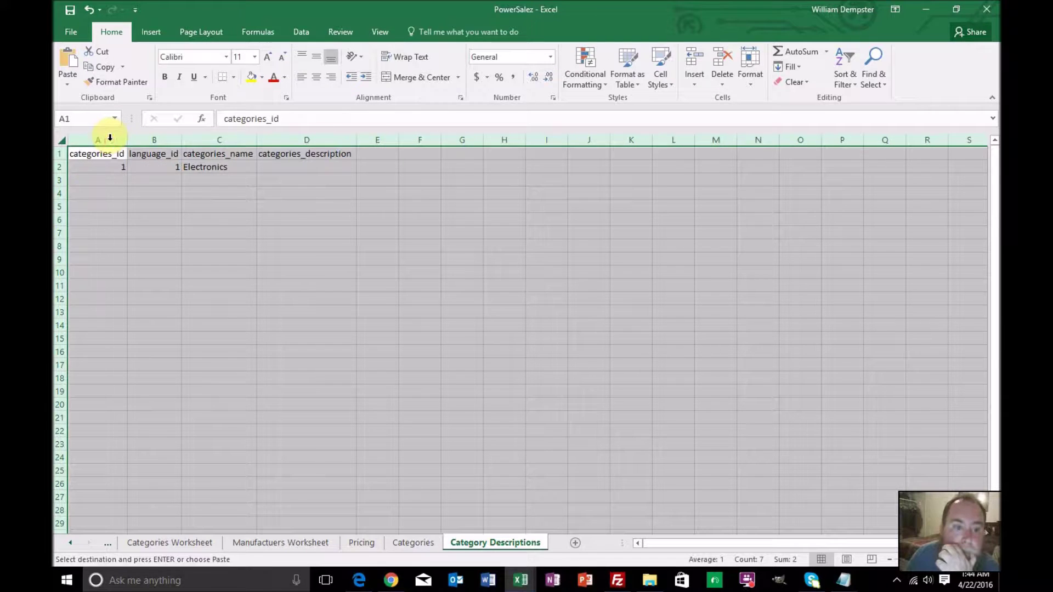
{"action": "left_click", "coordinate": [115, 167]}
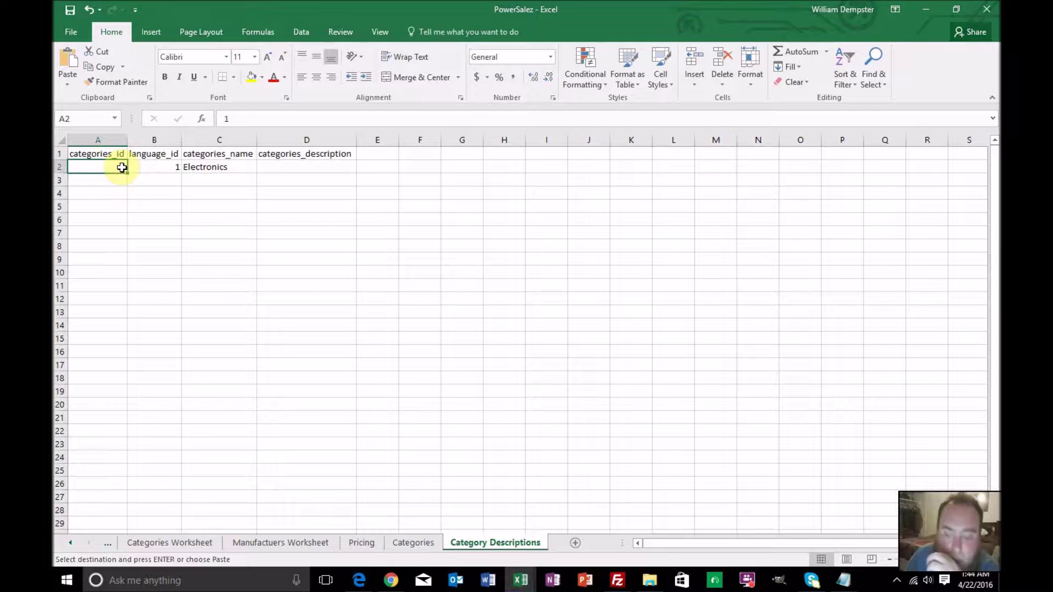
Close the categories_description workbook without saving
{"action": "mouse_move", "coordinate": [520, 580]}
{"action": "left_click", "coordinate": [554, 530]}
{"action": "left_click", "coordinate": [986, 9]}
{"action": "left_click", "coordinate": [541, 331]}
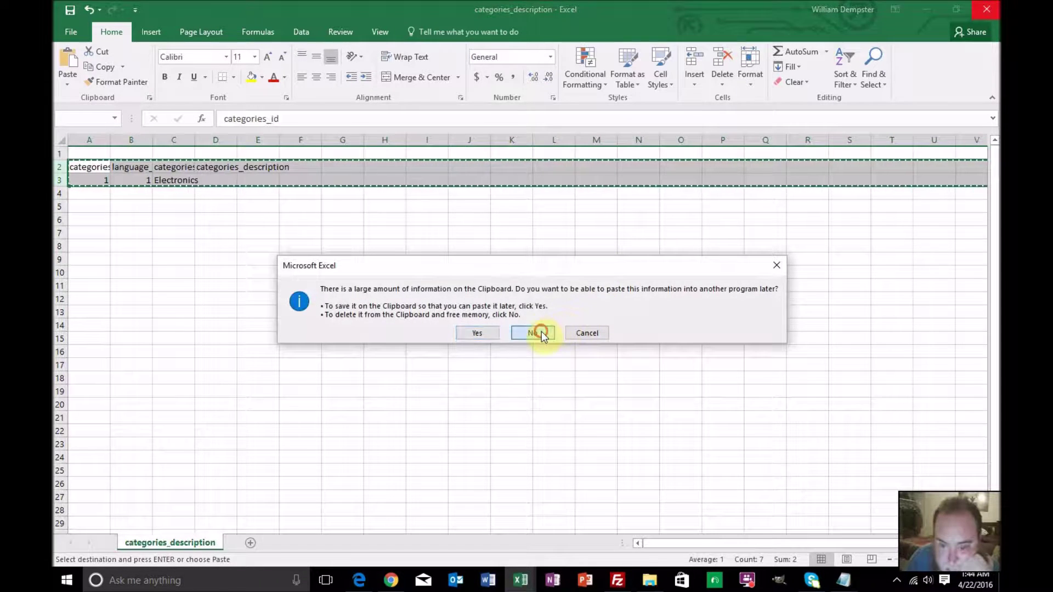
Open the manufacturers CSV from the Downloads folder
{"action": "left_click", "coordinate": [75, 35]}
{"action": "left_click", "coordinate": [81, 114]}
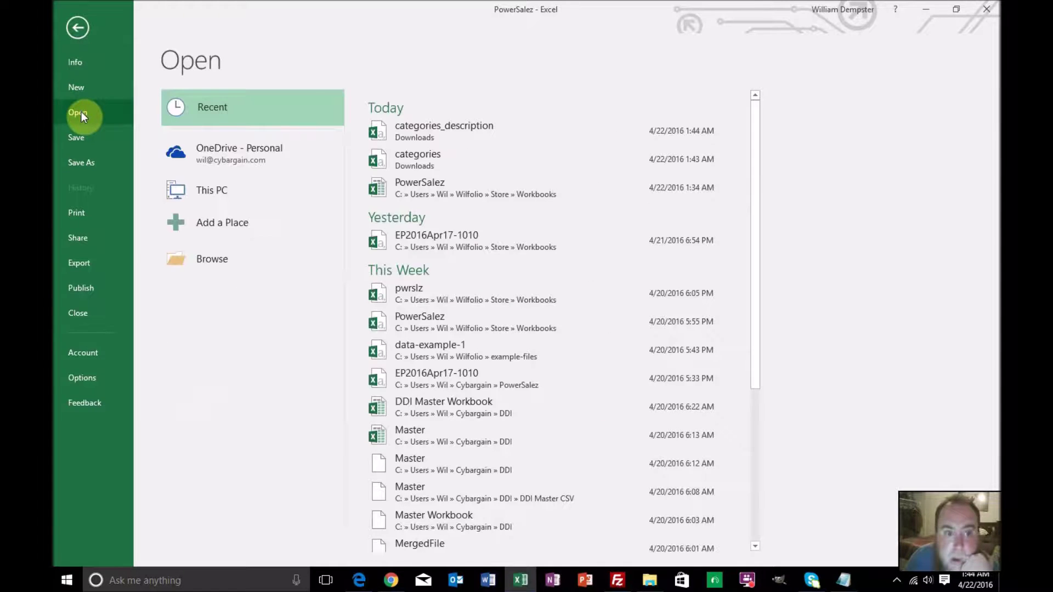
{"action": "left_click", "coordinate": [195, 261]}
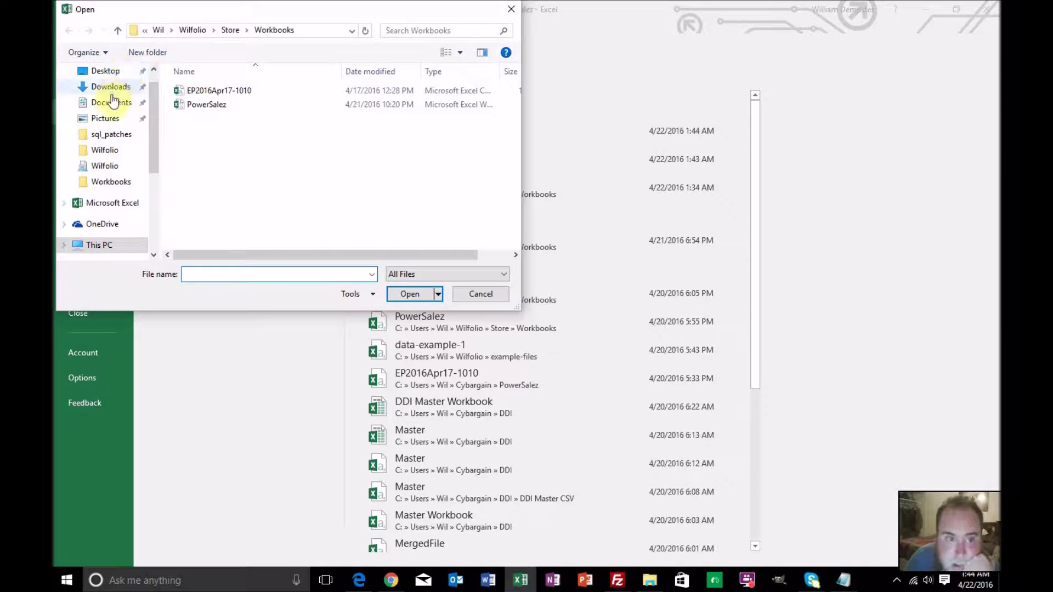
{"action": "left_click", "coordinate": [111, 87]}
{"action": "left_click", "coordinate": [204, 175]}
{"action": "scroll", "coordinate": [205, 176], "scroll_direction": "down", "scroll_amount": 4}
{"action": "scroll", "coordinate": [205, 176], "scroll_direction": "down", "scroll_amount": 5}
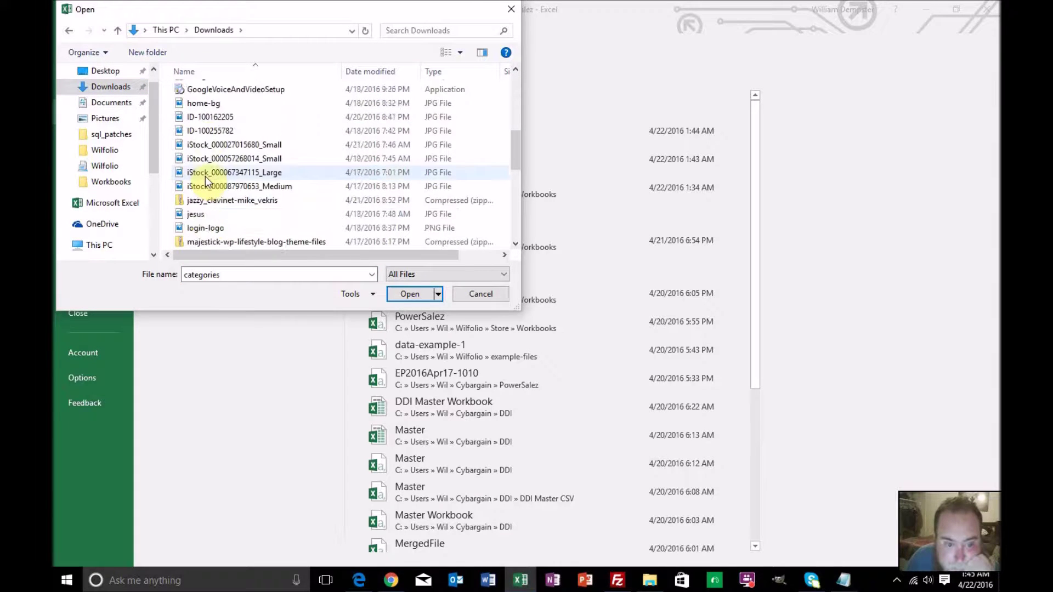
{"action": "double_click", "coordinate": [215, 145]}
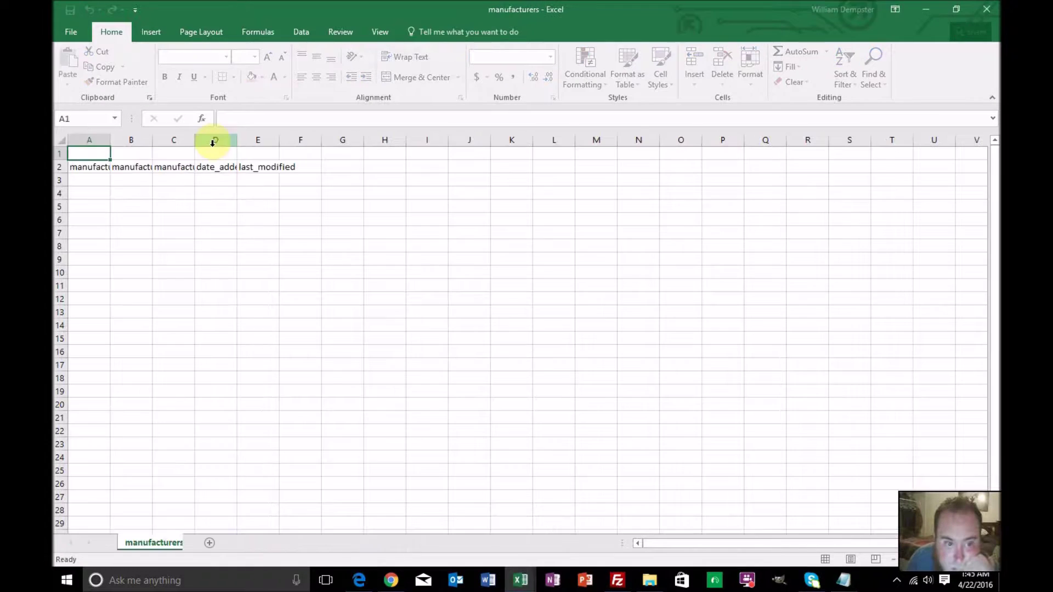
Copy the manufacturers field-name row and return to the PowerSalez workbook
{"action": "left_click", "coordinate": [58, 167]}
{"action": "key", "text": "ctrl+c"}
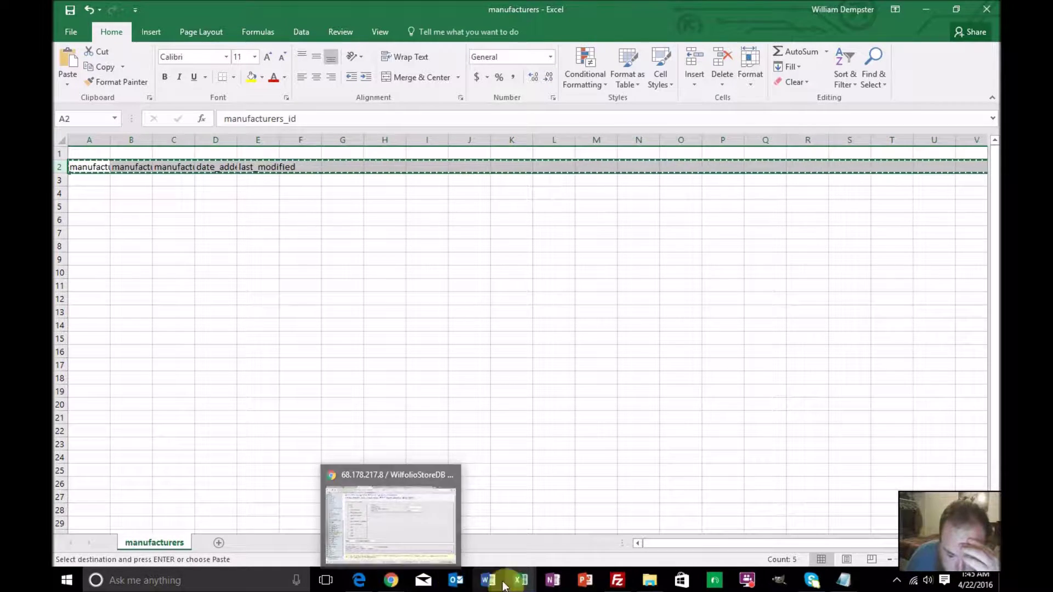
{"action": "mouse_move", "coordinate": [517, 576]}
{"action": "left_click", "coordinate": [462, 519]}
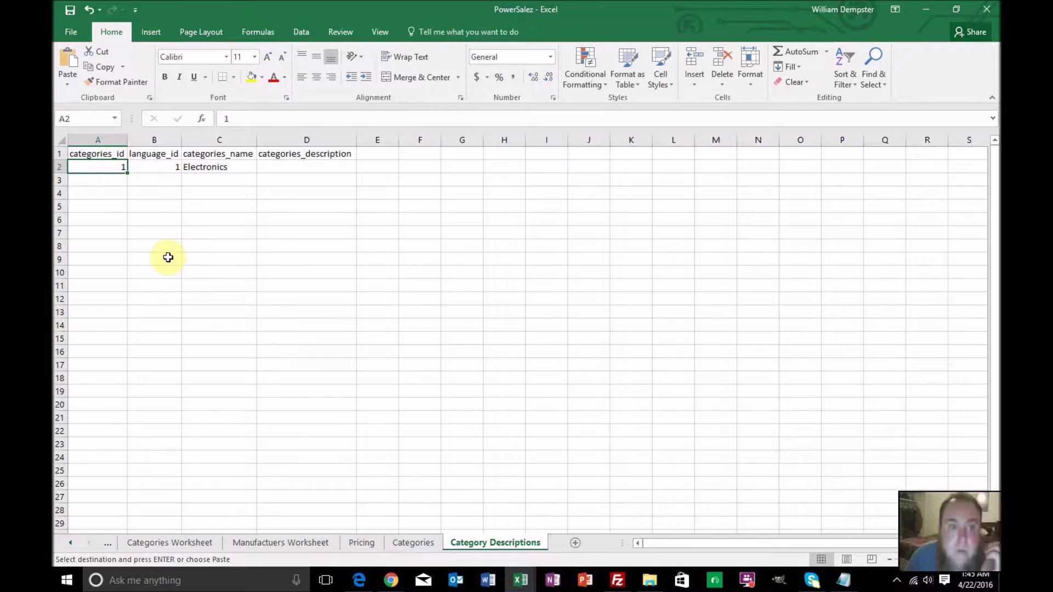
Add a new sheet named Manufacturers
{"action": "left_click", "coordinate": [574, 541]}
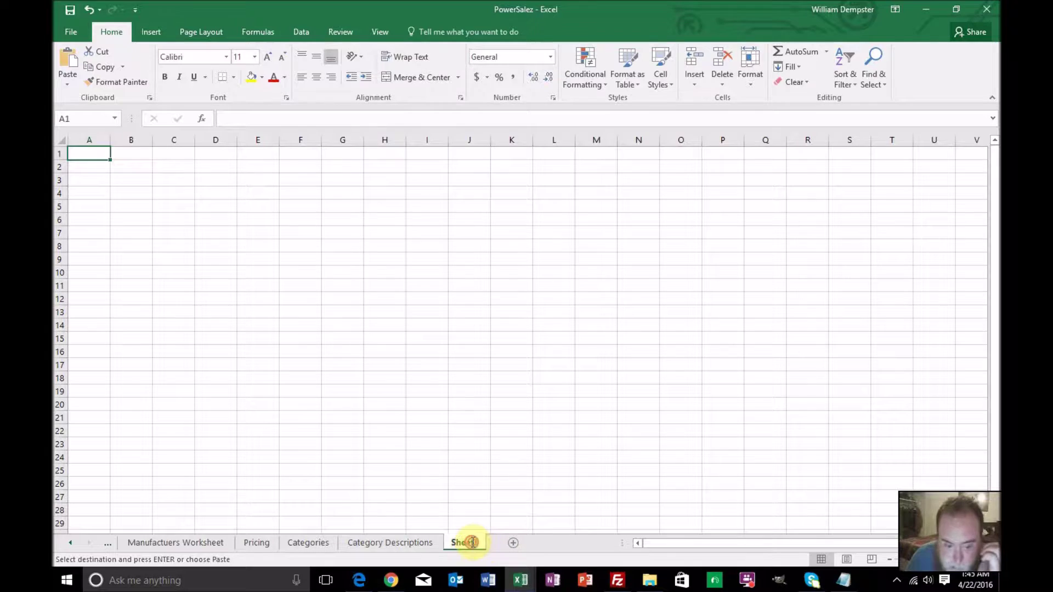
{"action": "double_click", "coordinate": [473, 541]}
{"action": "type", "text": "Manufacturers"}
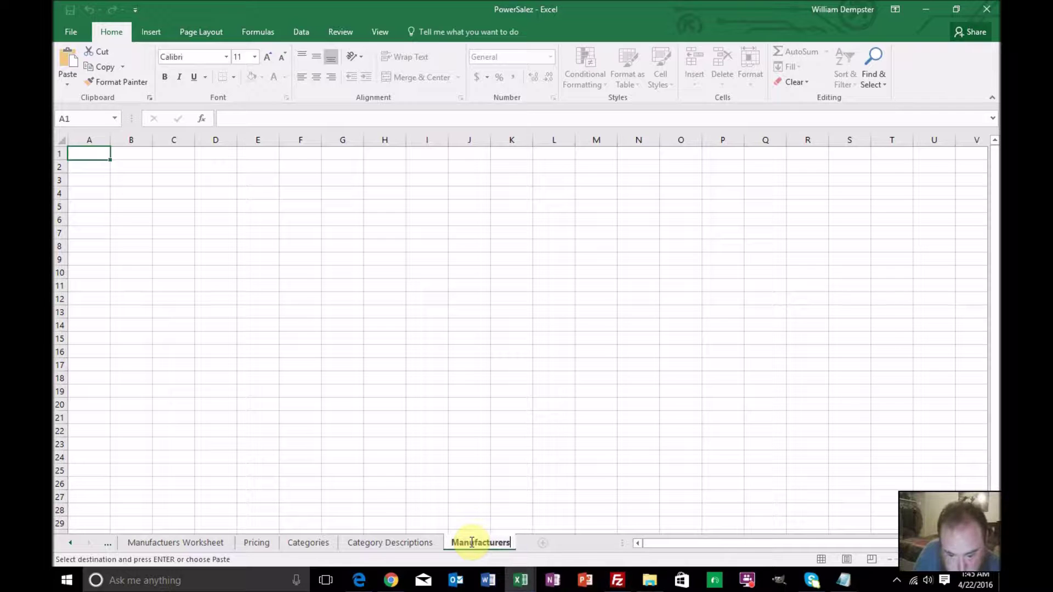
{"action": "key", "text": "Return"}
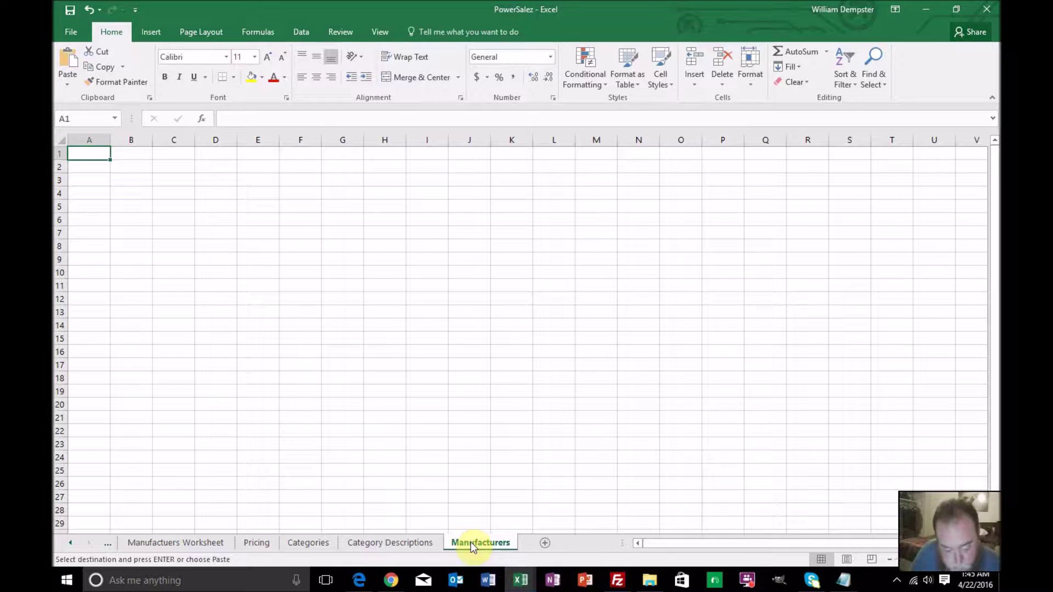
Paste the five manufacturer field names into row 1 and autofit all columns
{"action": "key", "text": "ctrl+v"}
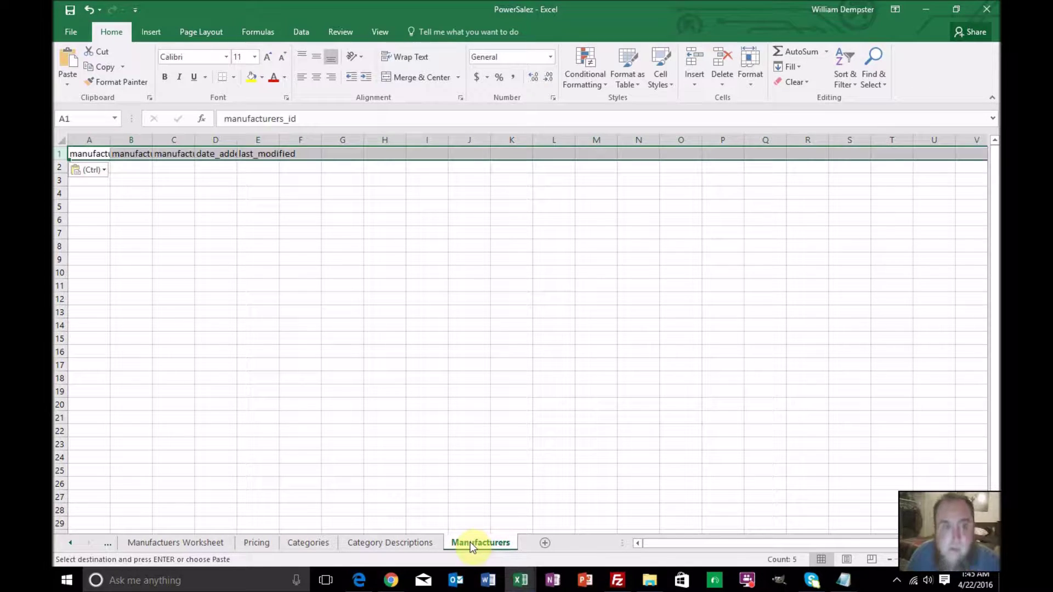
{"action": "double_click", "coordinate": [108, 142]}
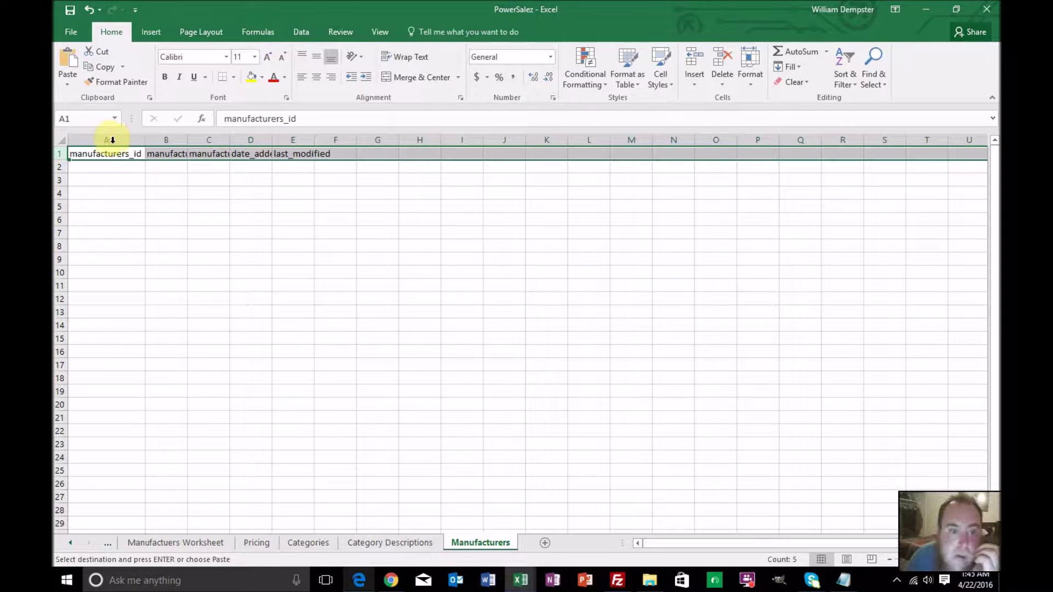
{"action": "left_click", "coordinate": [127, 177]}
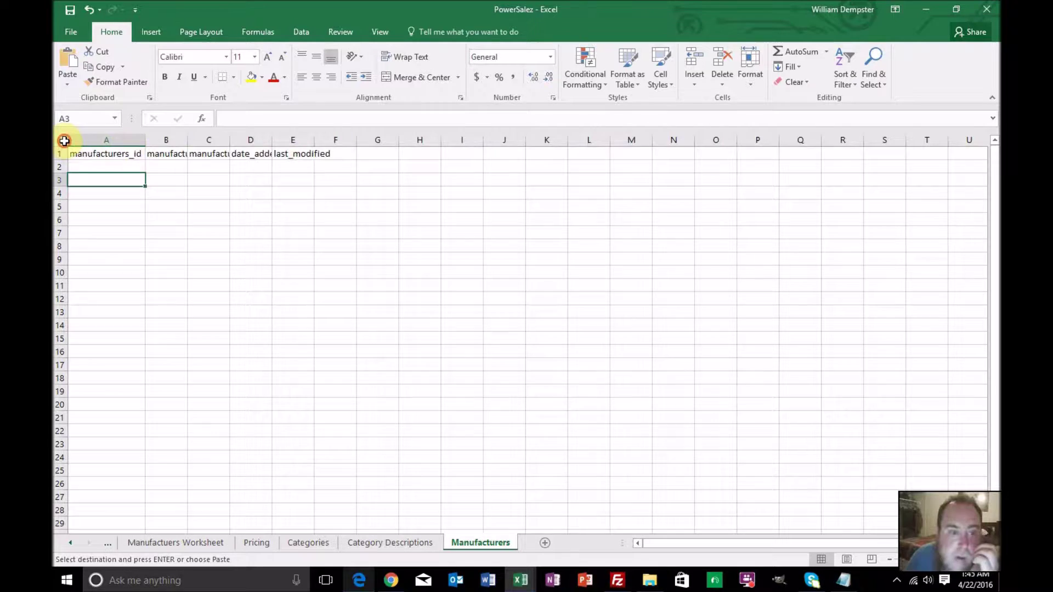
{"action": "left_click", "coordinate": [64, 141]}
{"action": "double_click", "coordinate": [144, 142]}
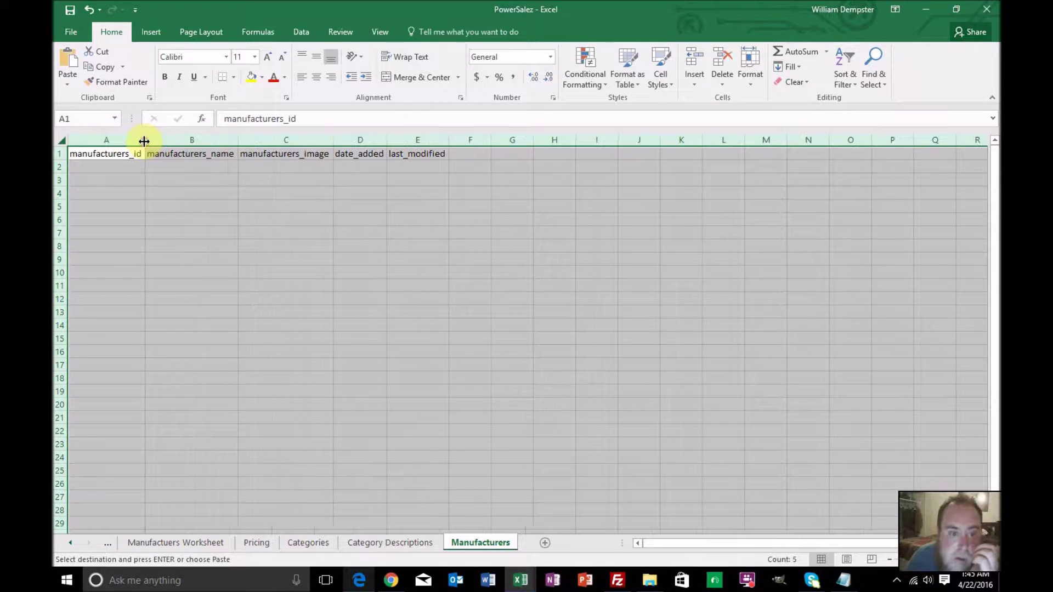
{"action": "left_click", "coordinate": [178, 179]}
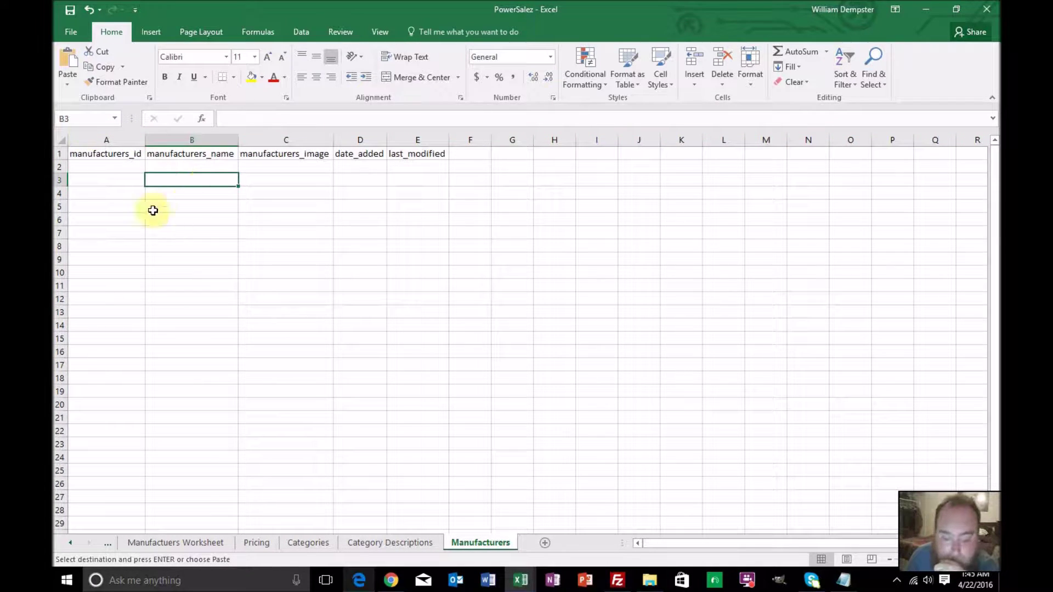
{"action": "left_click", "coordinate": [73, 36]}
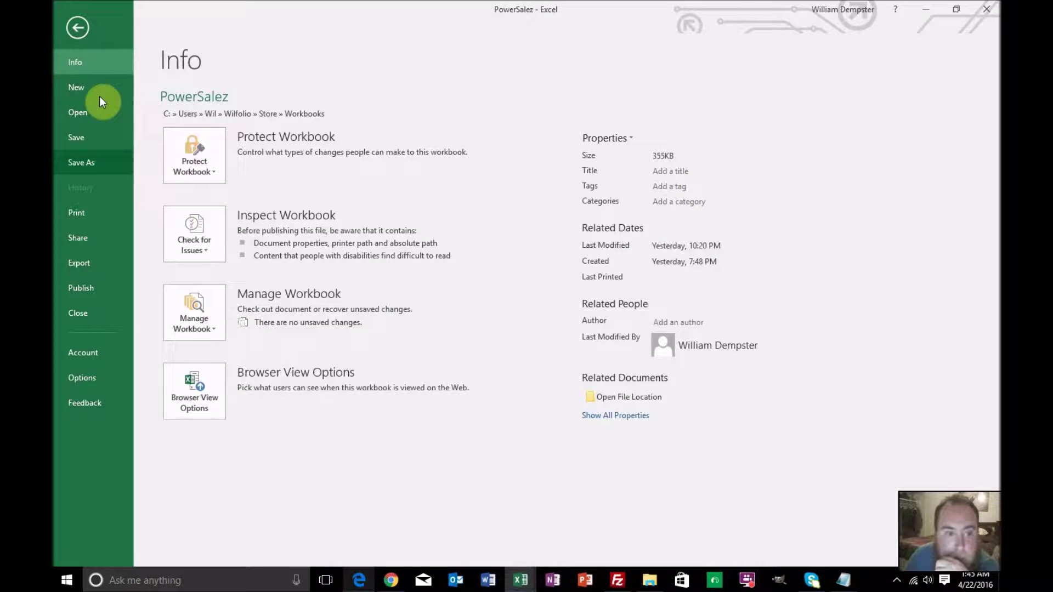
{"action": "left_click", "coordinate": [78, 28]}
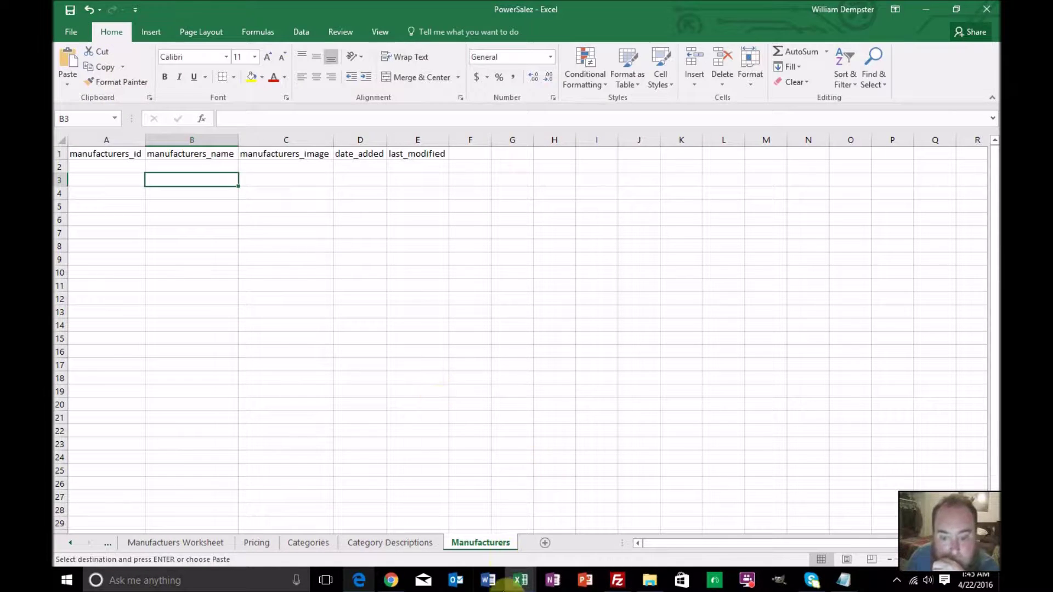
Close the manufacturers workbook without saving
{"action": "mouse_move", "coordinate": [518, 581]}
{"action": "left_click", "coordinate": [560, 518]}
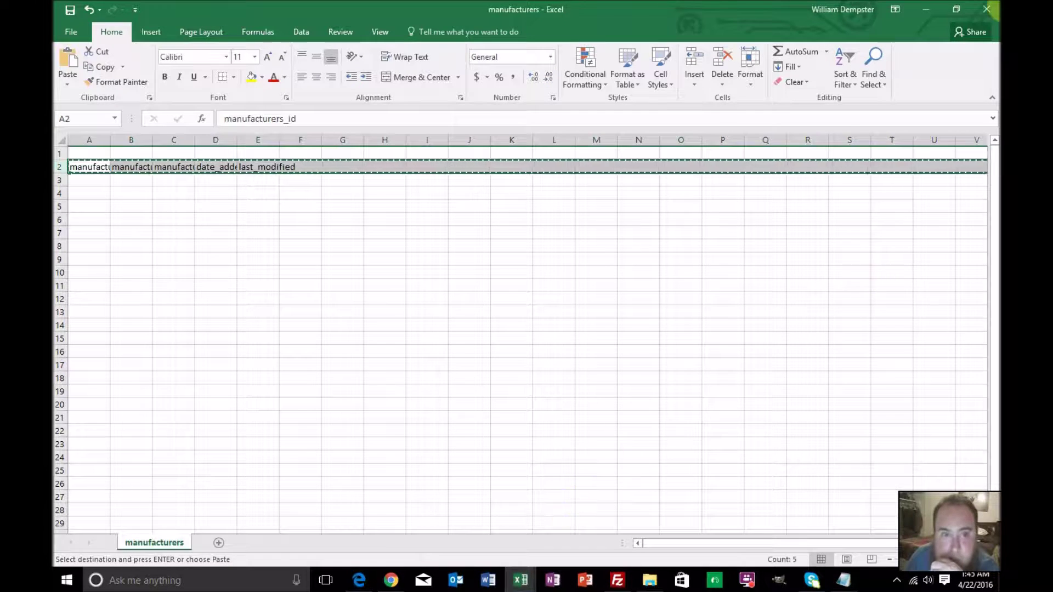
{"action": "left_click", "coordinate": [986, 10]}
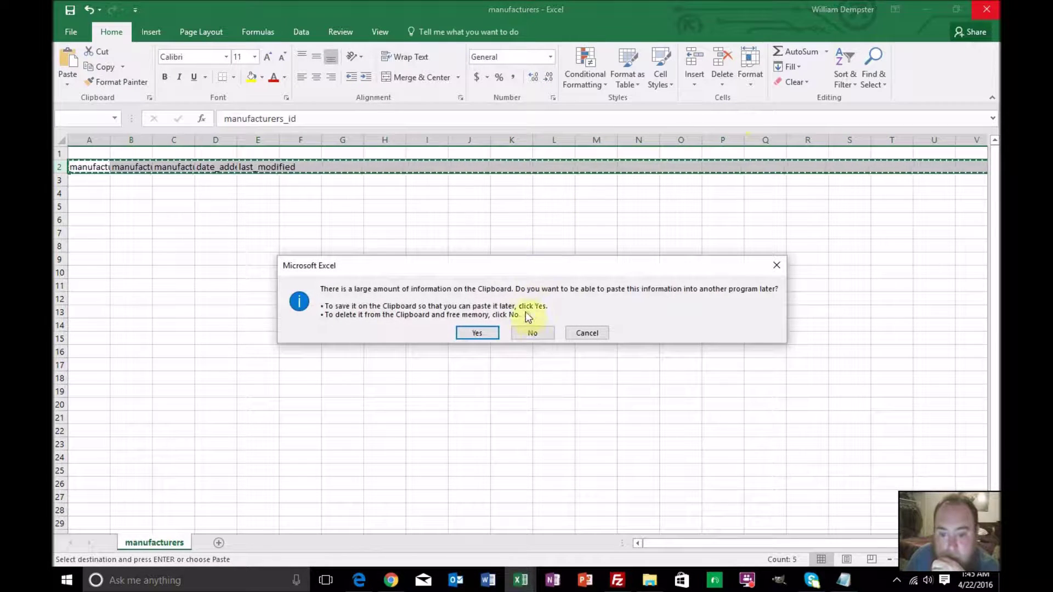
{"action": "left_click", "coordinate": [528, 329]}
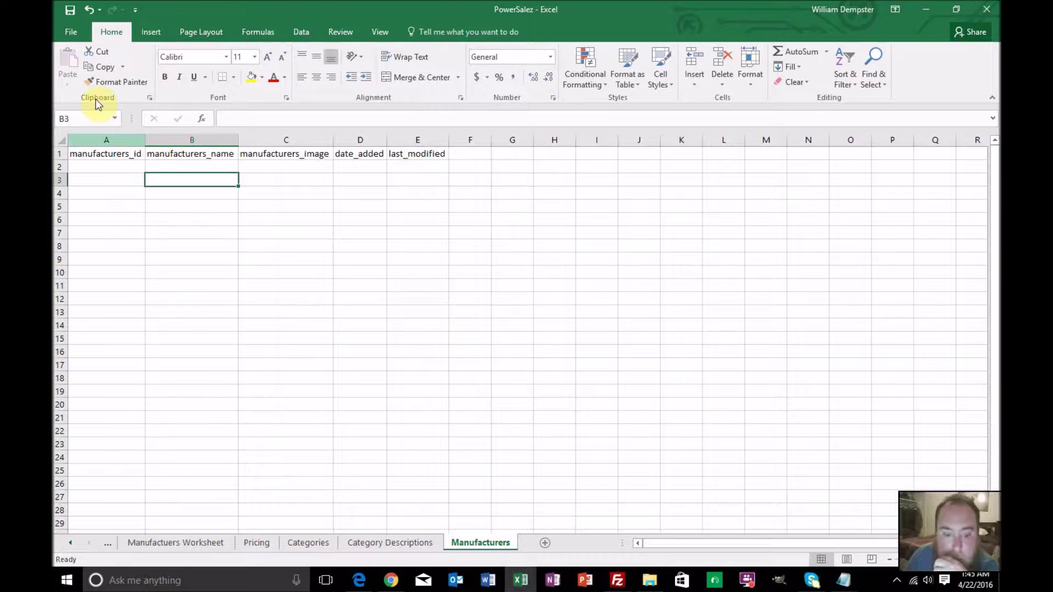
Open the products CSV from the Downloads folder as its own workbook
{"action": "left_click", "coordinate": [74, 31]}
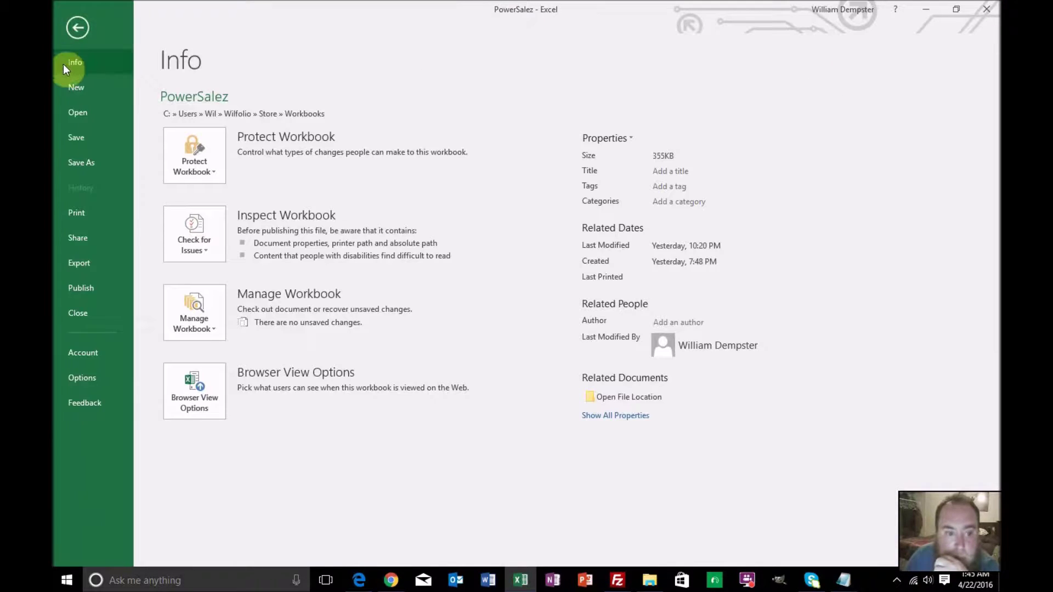
{"action": "left_click", "coordinate": [79, 115]}
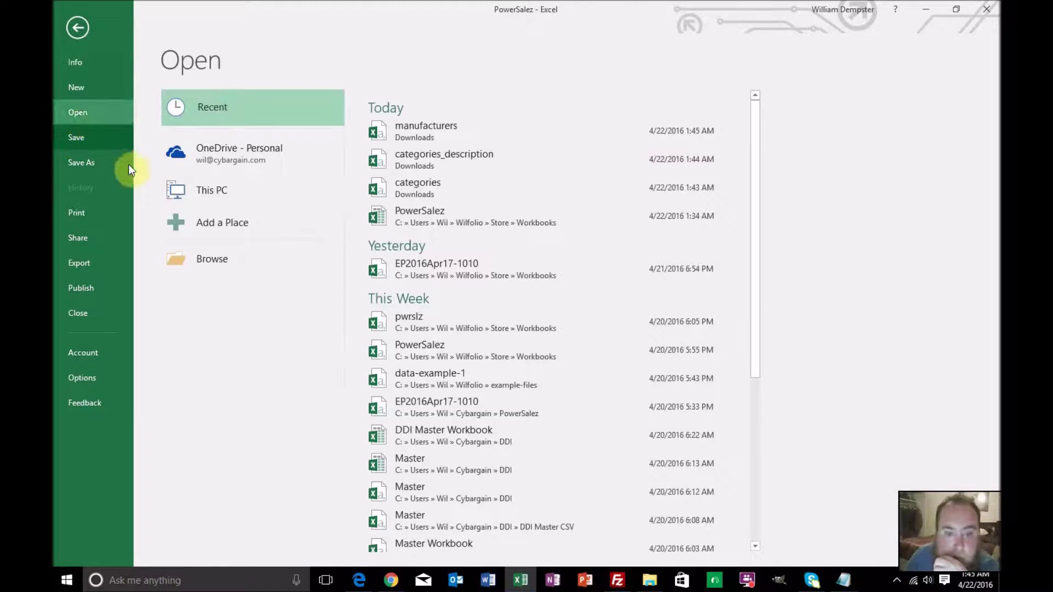
{"action": "left_click", "coordinate": [189, 256]}
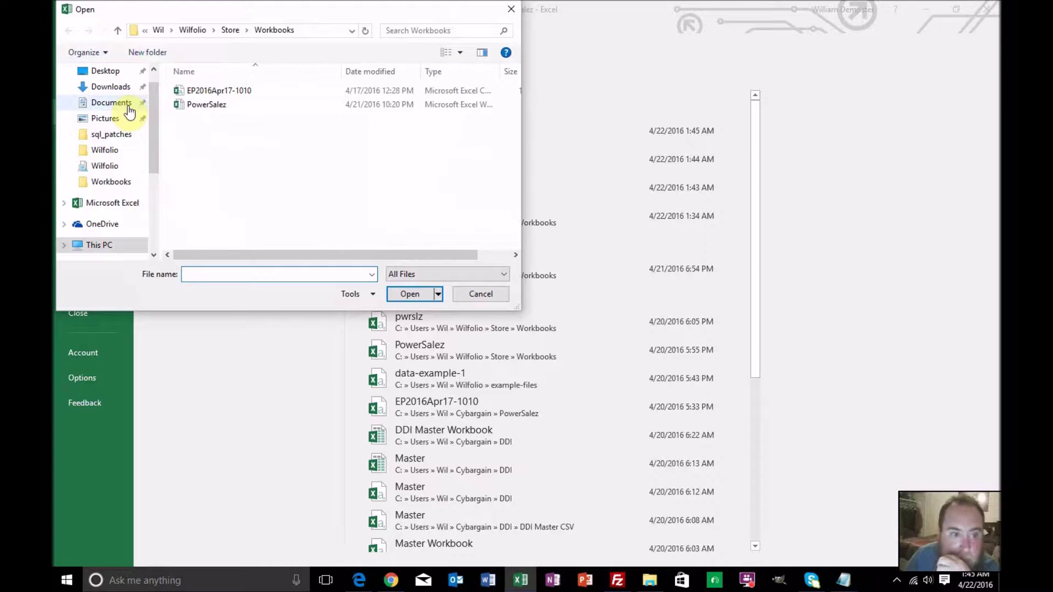
{"action": "left_click", "coordinate": [119, 86]}
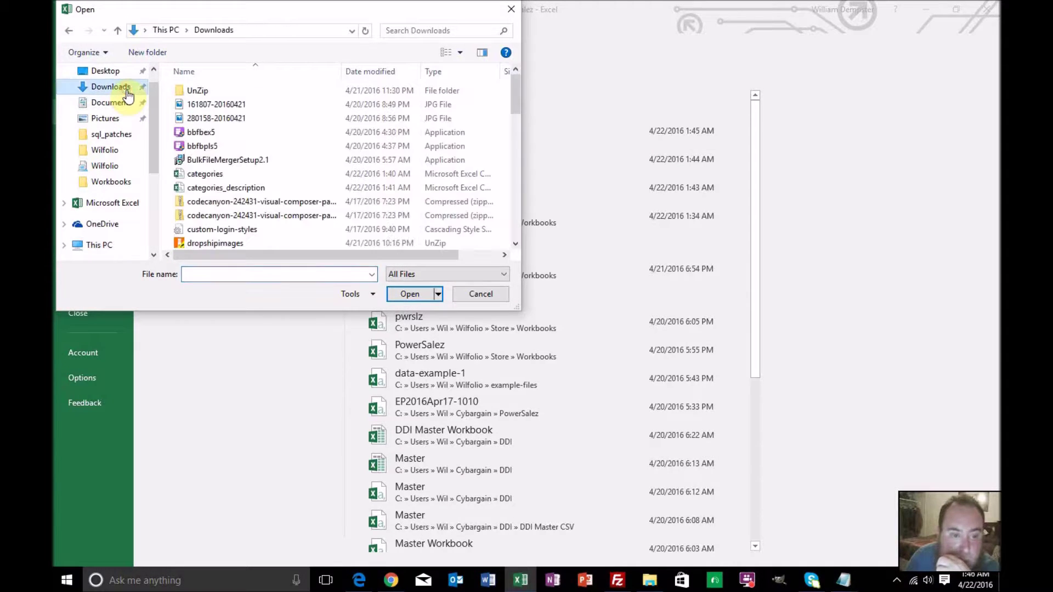
{"action": "left_click", "coordinate": [212, 173]}
{"action": "scroll", "coordinate": [213, 167], "scroll_direction": "down", "scroll_amount": 15}
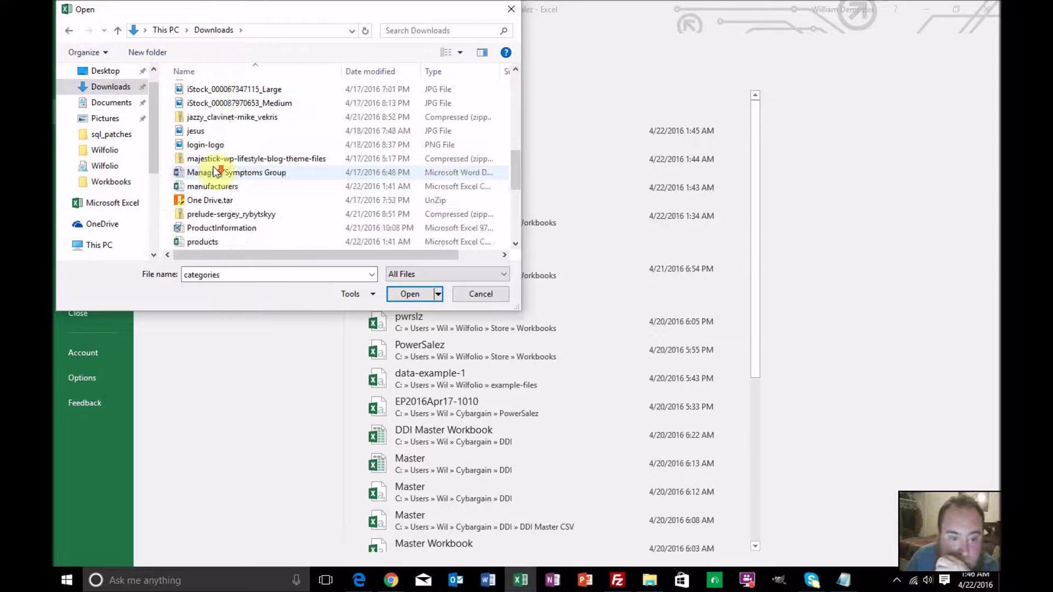
{"action": "scroll", "coordinate": [213, 172], "scroll_direction": "up", "scroll_amount": 1}
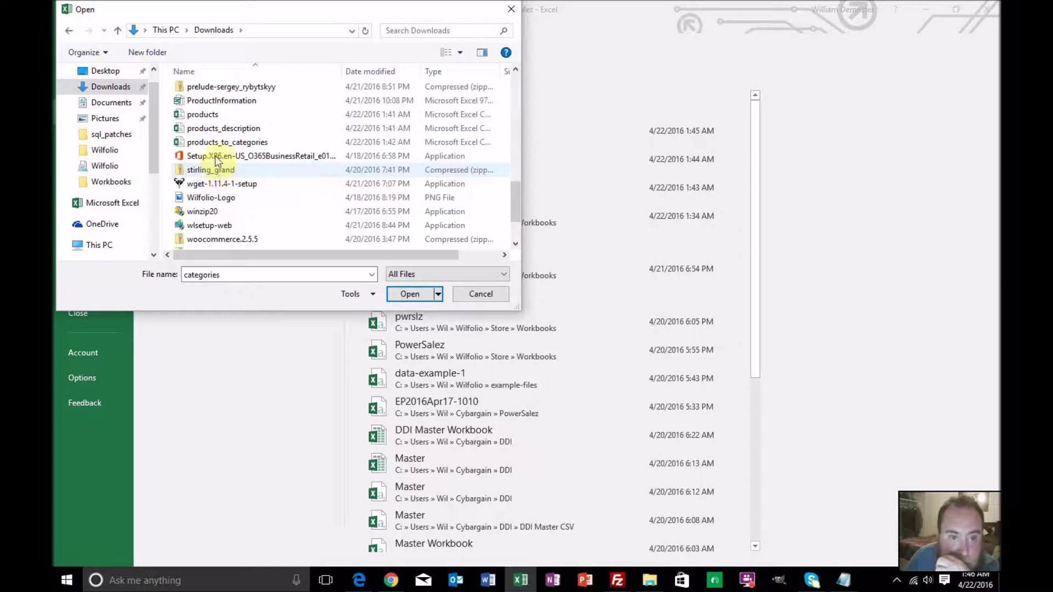
{"action": "double_click", "coordinate": [209, 115]}
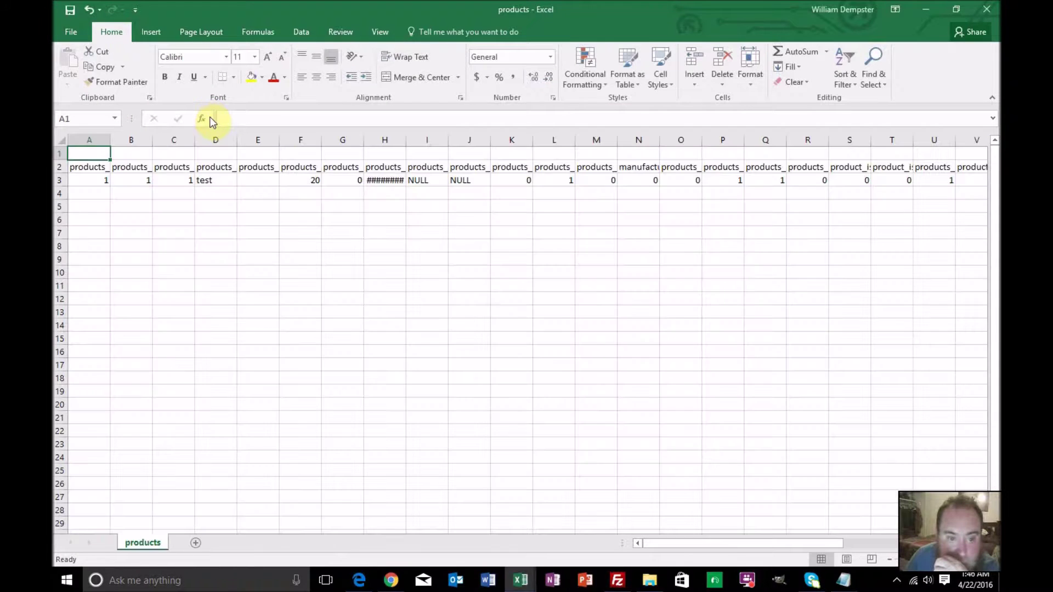
Copy the products header and test rows into a new PowerSalez sheet named Products
{"action": "left_click_drag", "start_coordinate": [59, 168], "coordinate": [57, 179]}
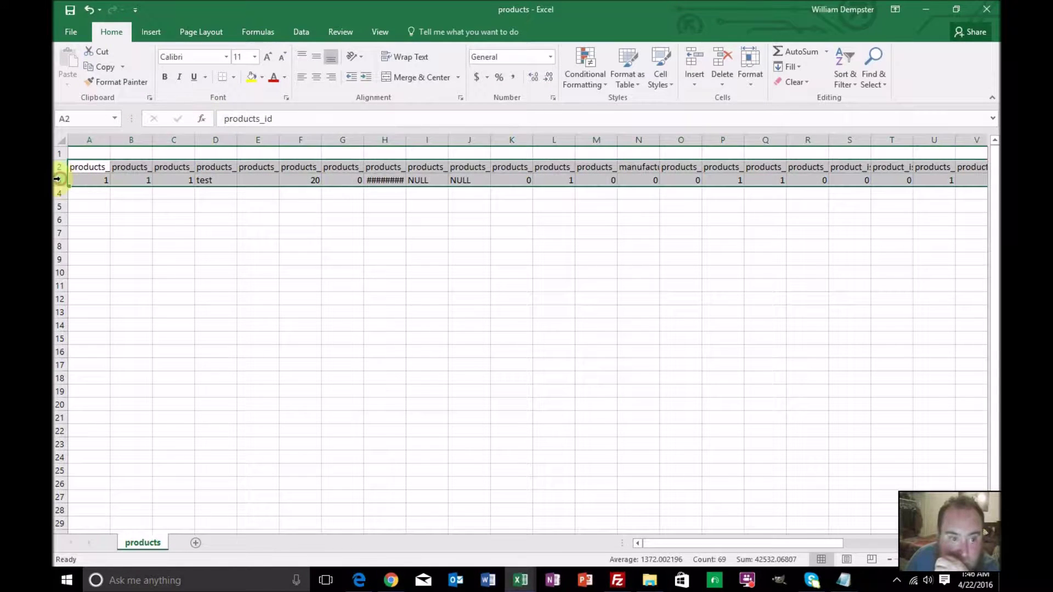
{"action": "key", "text": "ctrl+c"}
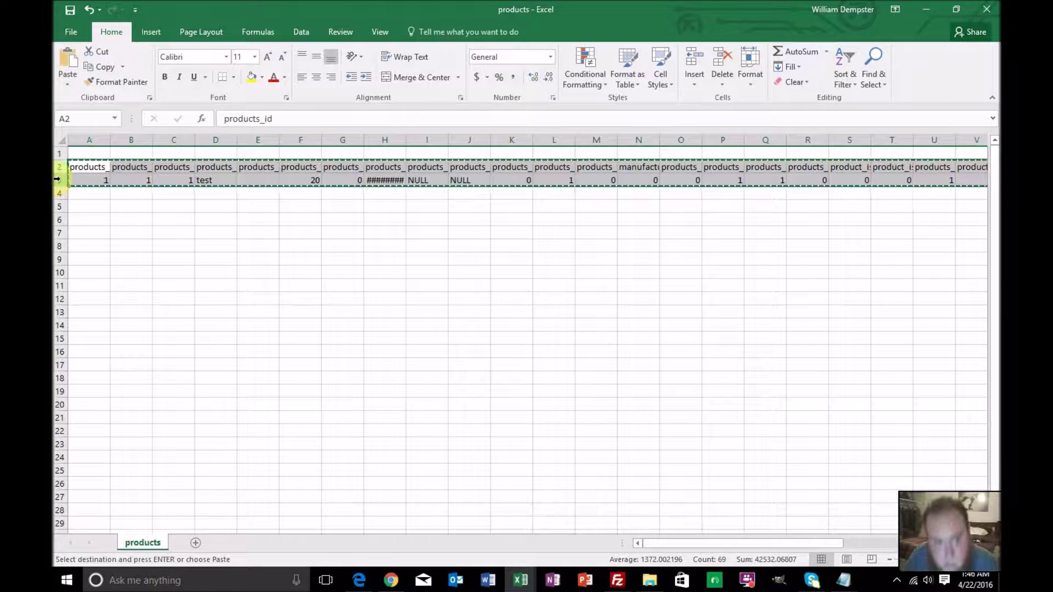
{"action": "mouse_move", "coordinate": [514, 578]}
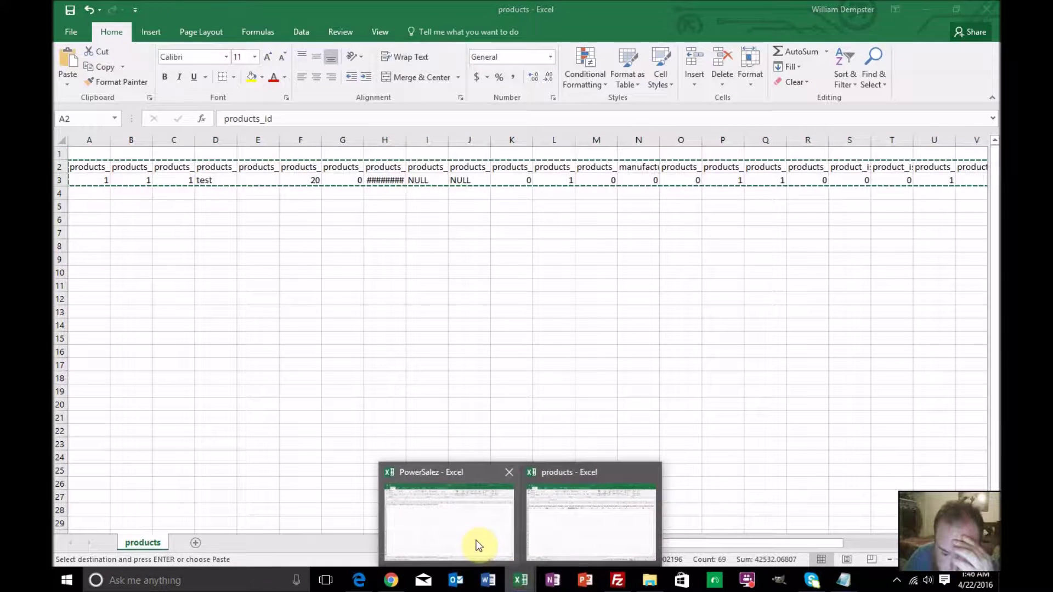
{"action": "left_click", "coordinate": [472, 541]}
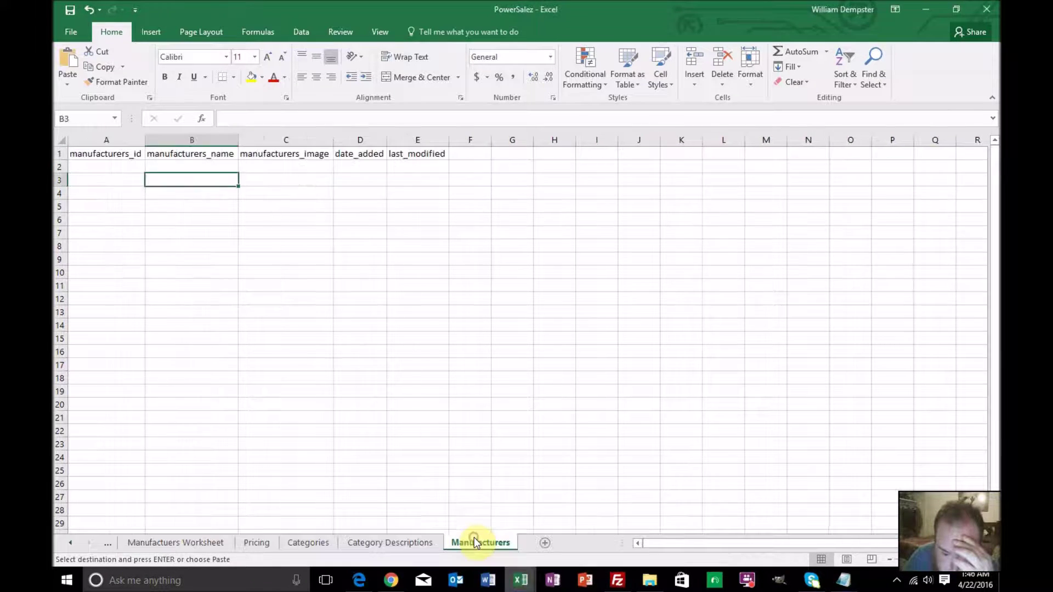
{"action": "left_click", "coordinate": [544, 543]}
{"action": "key", "text": "ctrl+v"}
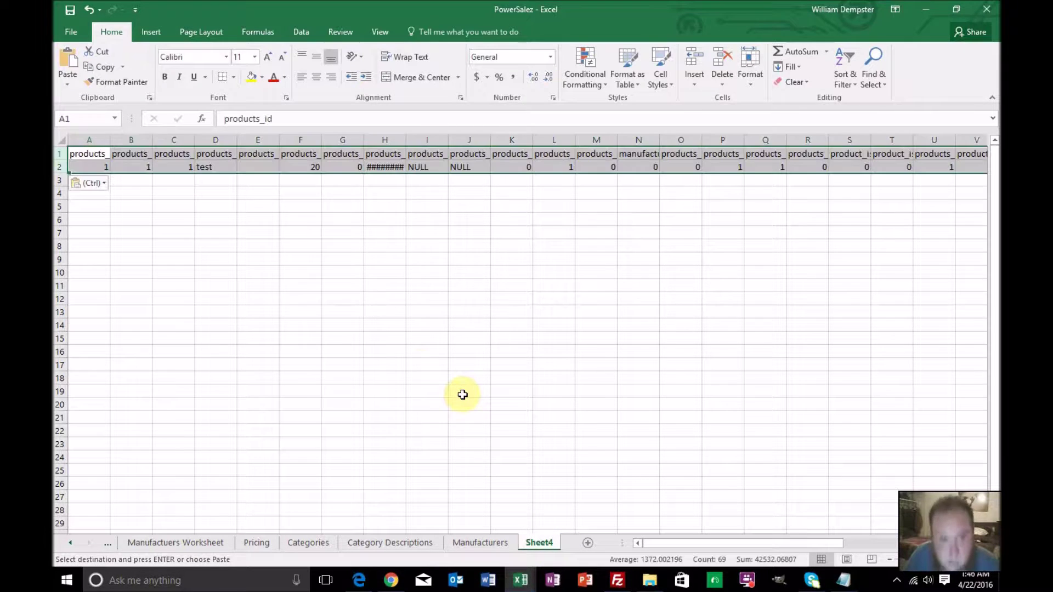
{"action": "double_click", "coordinate": [535, 543]}
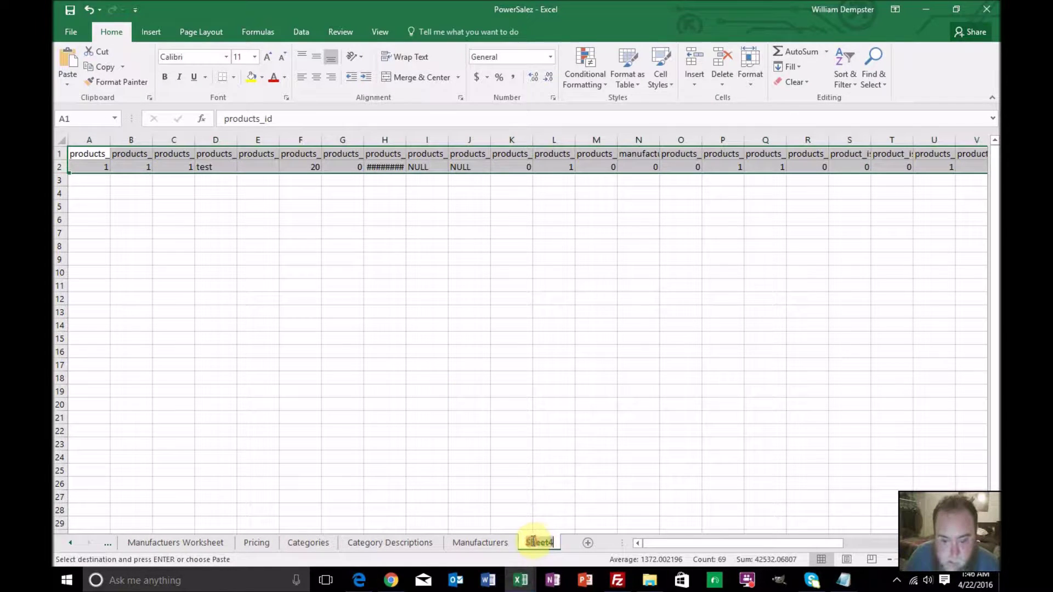
{"action": "type", "text": "Products"}
{"action": "key", "text": "Return"}
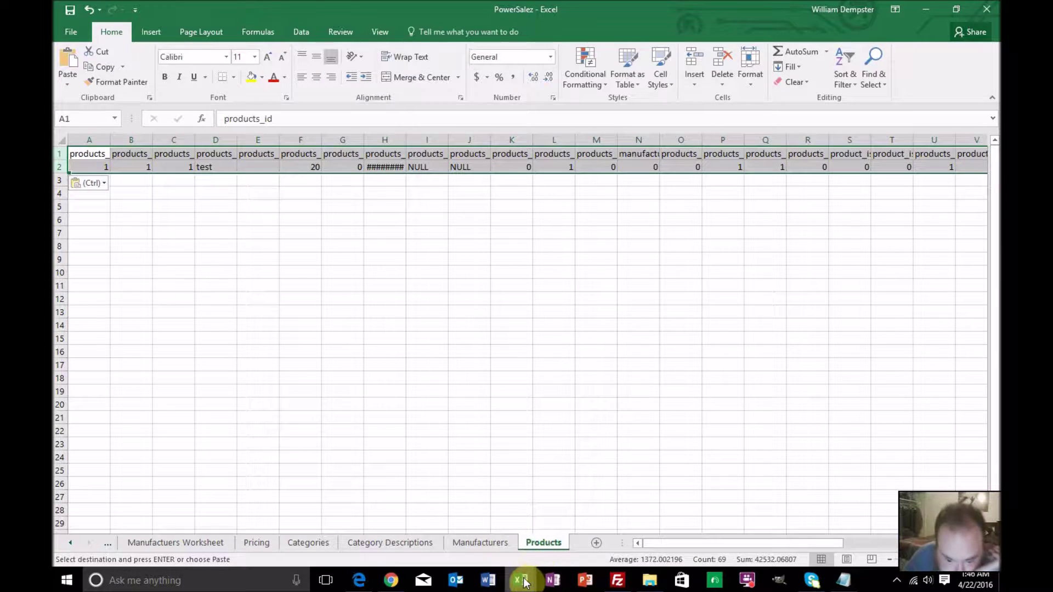
Close the products workbook without keeping the clipboard data
{"action": "mouse_move", "coordinate": [524, 583]}
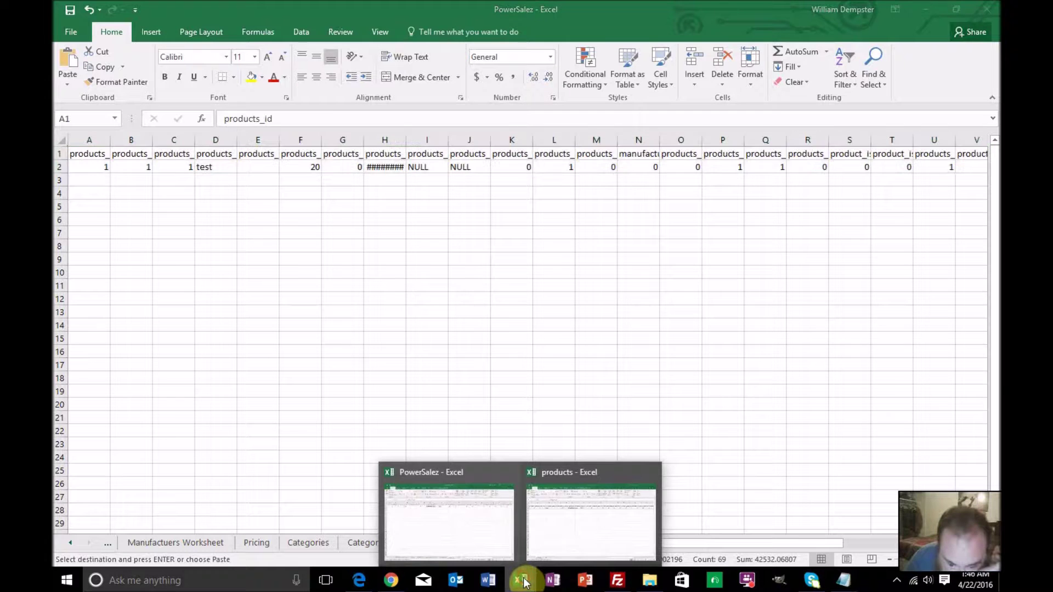
{"action": "left_click", "coordinate": [557, 545]}
{"action": "left_click", "coordinate": [995, 12]}
{"action": "left_click", "coordinate": [527, 329]}
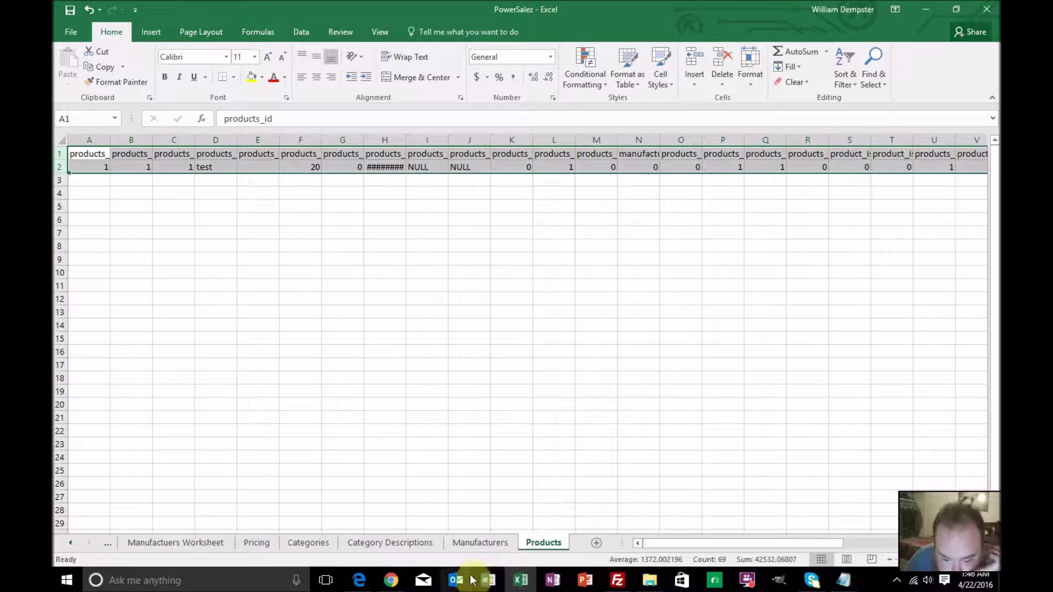
Open the products_description export from the Downloads folder
{"action": "left_click", "coordinate": [71, 31]}
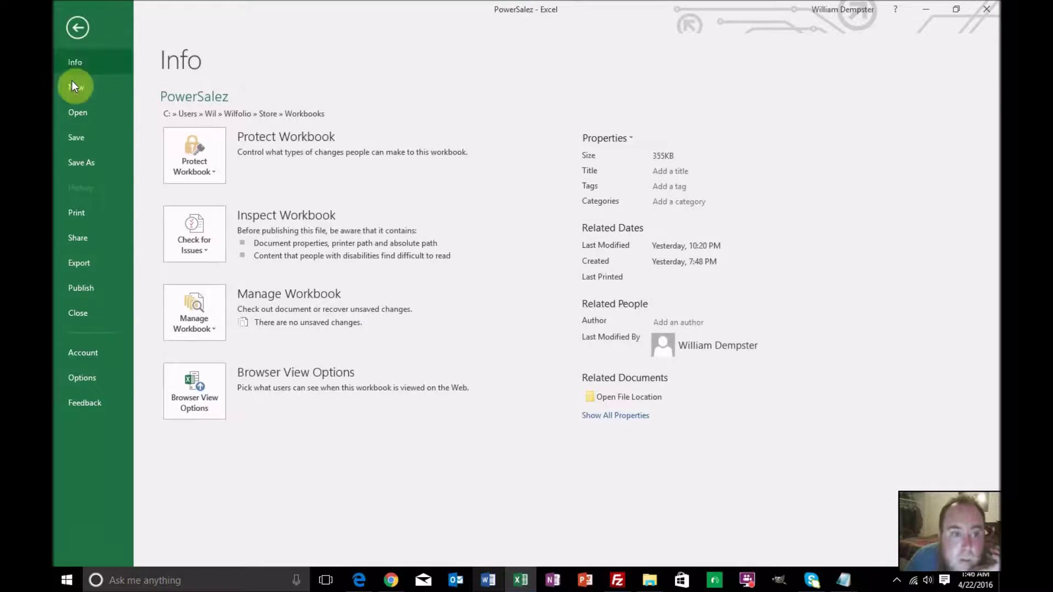
{"action": "left_click", "coordinate": [76, 111]}
{"action": "left_click", "coordinate": [178, 259]}
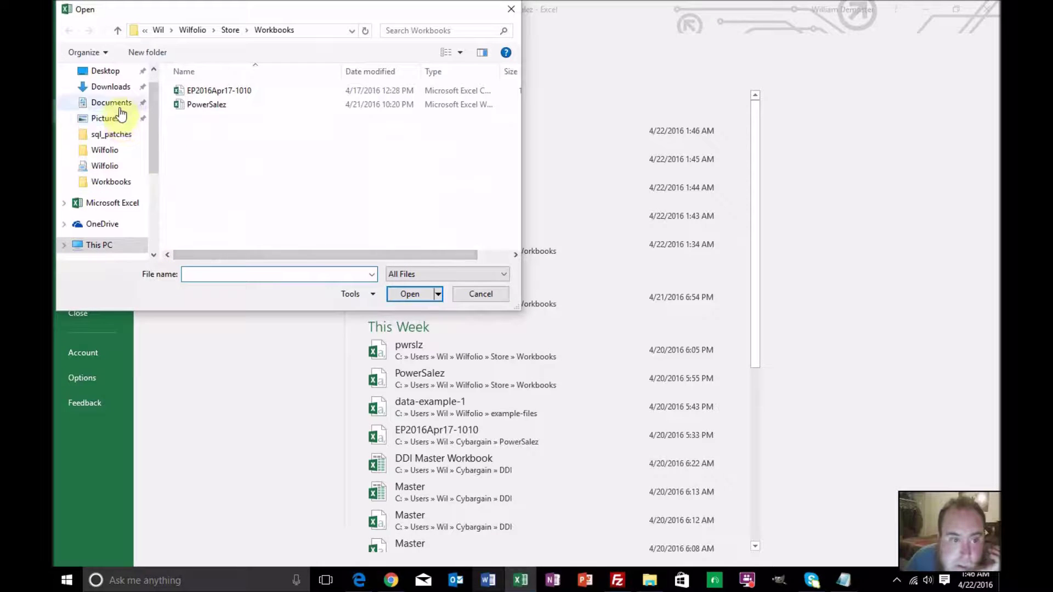
{"action": "left_click", "coordinate": [111, 86]}
{"action": "scroll", "coordinate": [247, 173], "scroll_direction": "down", "scroll_amount": 10}
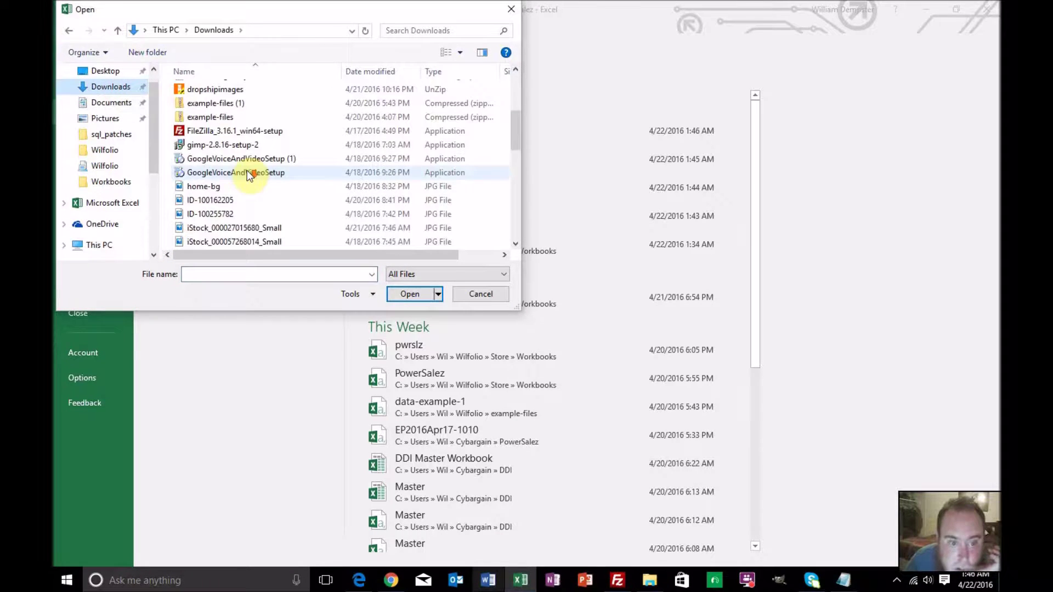
{"action": "left_click", "coordinate": [245, 228]}
{"action": "double_click", "coordinate": [245, 228]}
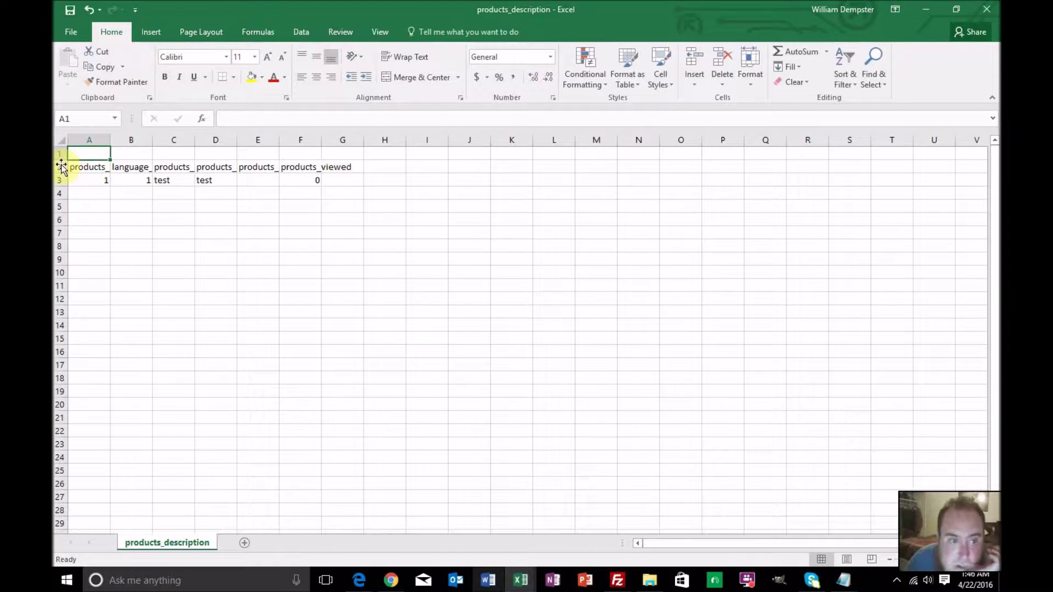
Paste its header and record rows into a new PowerSalez sheet named Product Descriptions
{"action": "left_click_drag", "start_coordinate": [58, 167], "coordinate": [57, 180]}
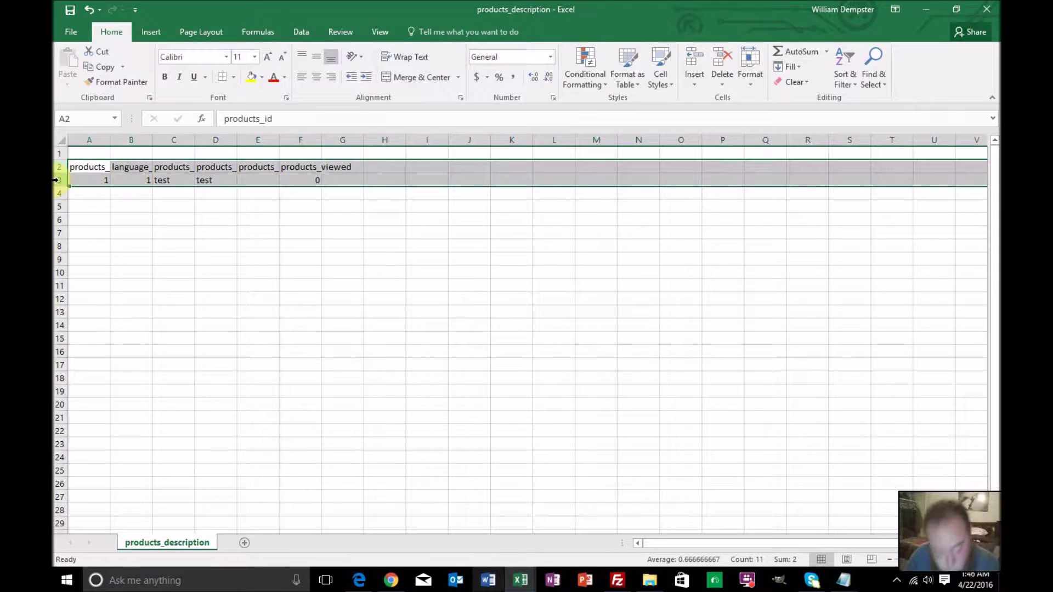
{"action": "key", "text": "ctrl+c"}
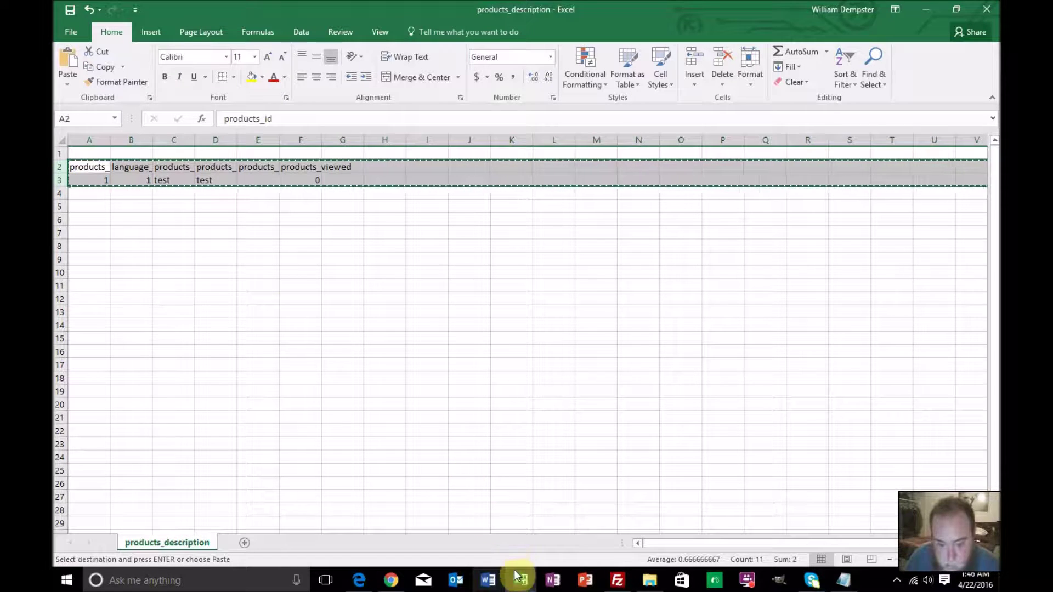
{"action": "left_click", "coordinate": [514, 573]}
{"action": "left_click", "coordinate": [479, 532]}
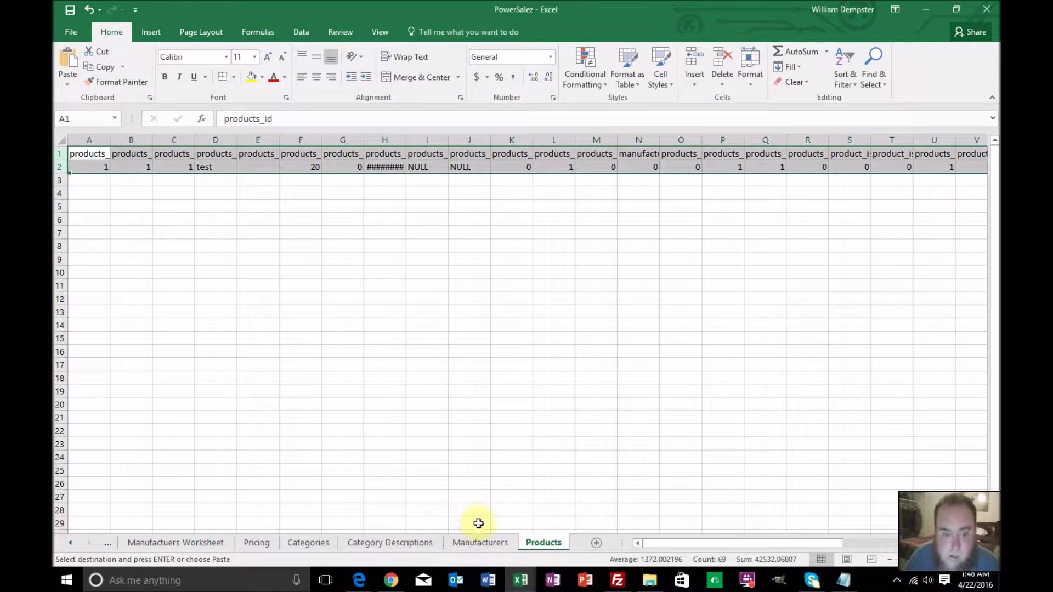
{"action": "left_click", "coordinate": [597, 543]}
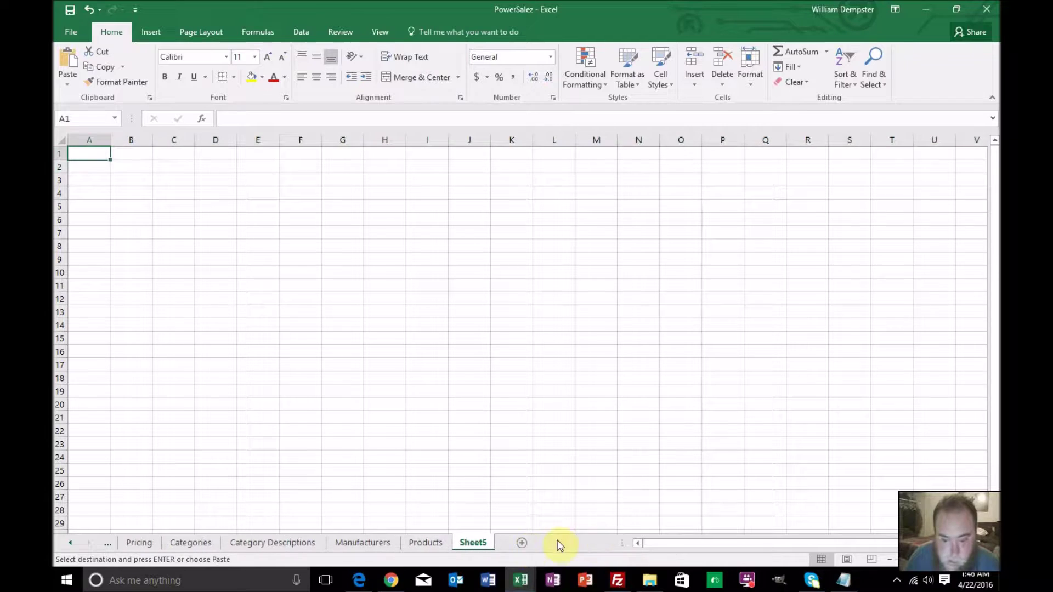
{"action": "double_click", "coordinate": [477, 540]}
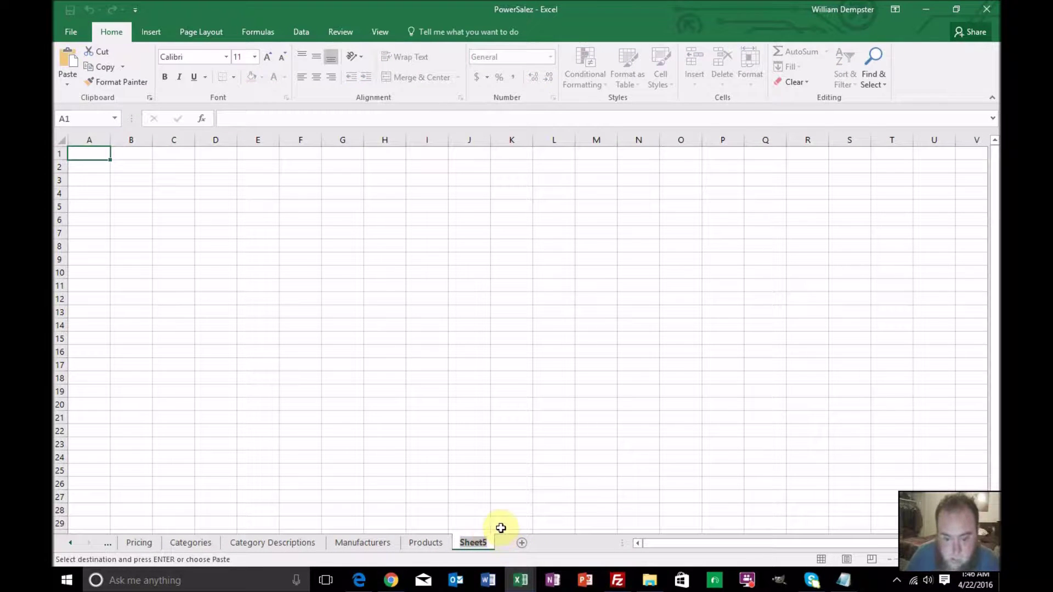
{"action": "type", "text": "S"}
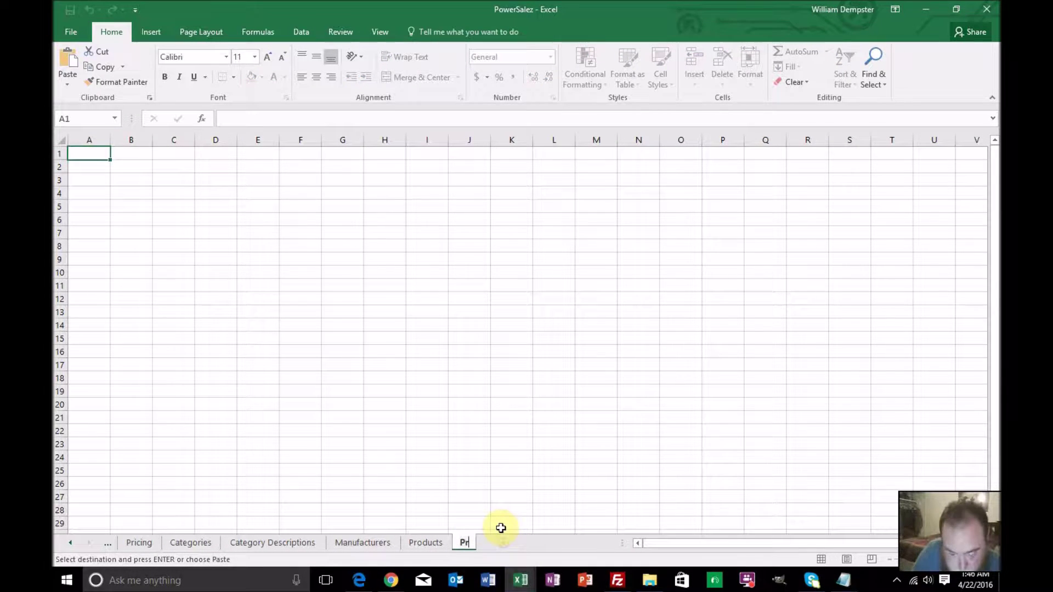
{"action": "type", "text": "roduct Descri"}
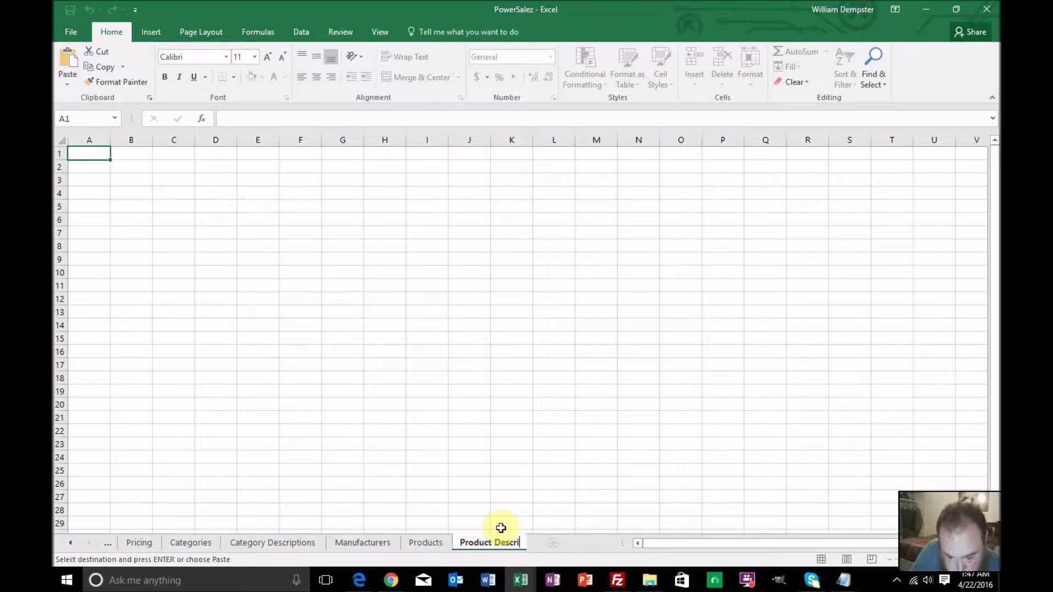
{"action": "type", "text": "ptions"}
{"action": "key", "text": "Return"}
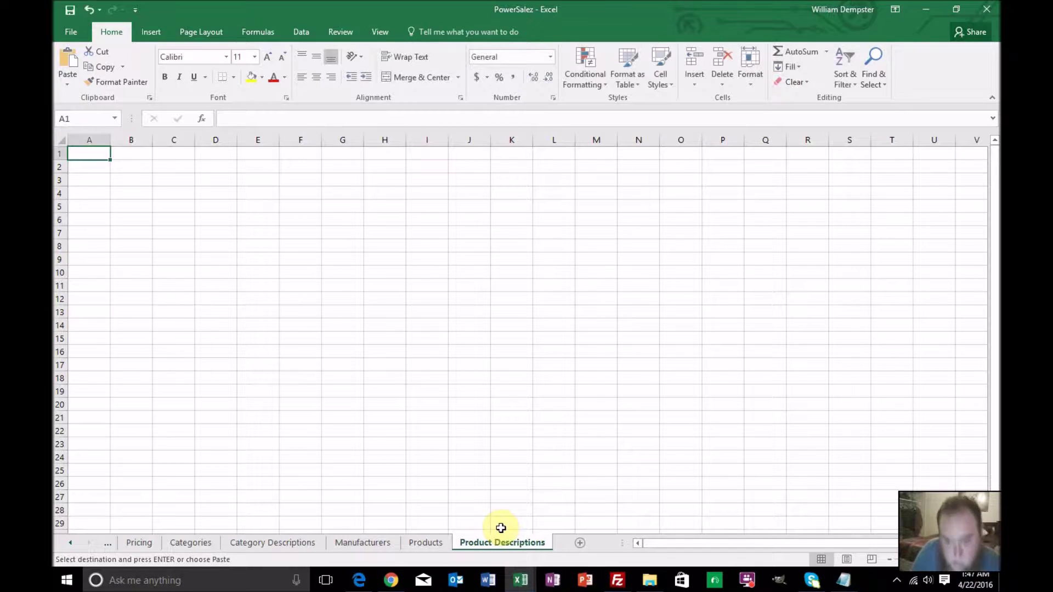
{"action": "key", "text": "ctrl+v"}
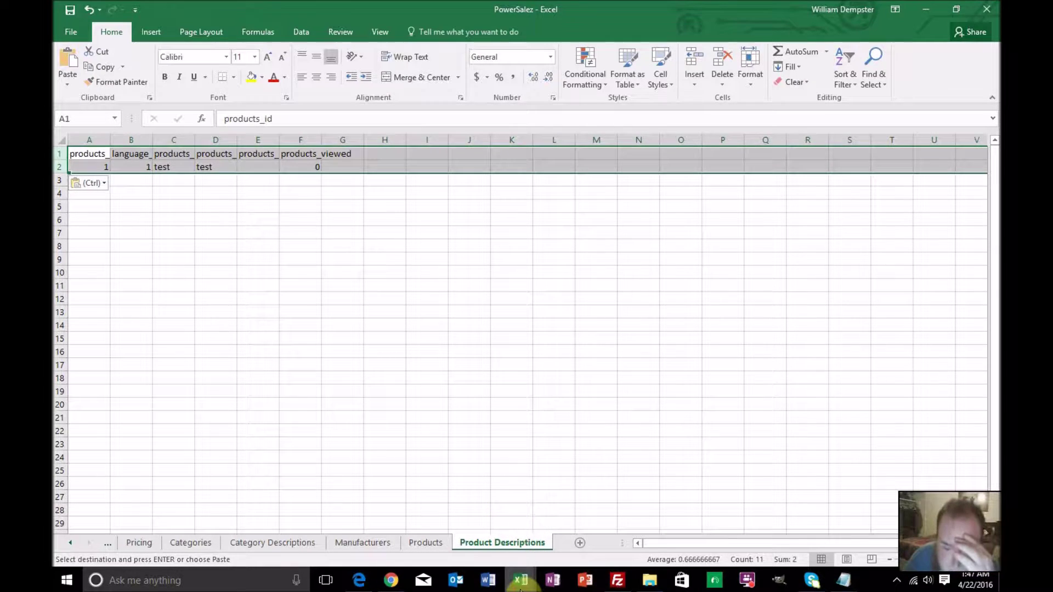
Close the products_description workbook without keeping the copied data
{"action": "mouse_move", "coordinate": [520, 580]}
{"action": "left_click", "coordinate": [578, 516]}
{"action": "left_click", "coordinate": [985, 9]}
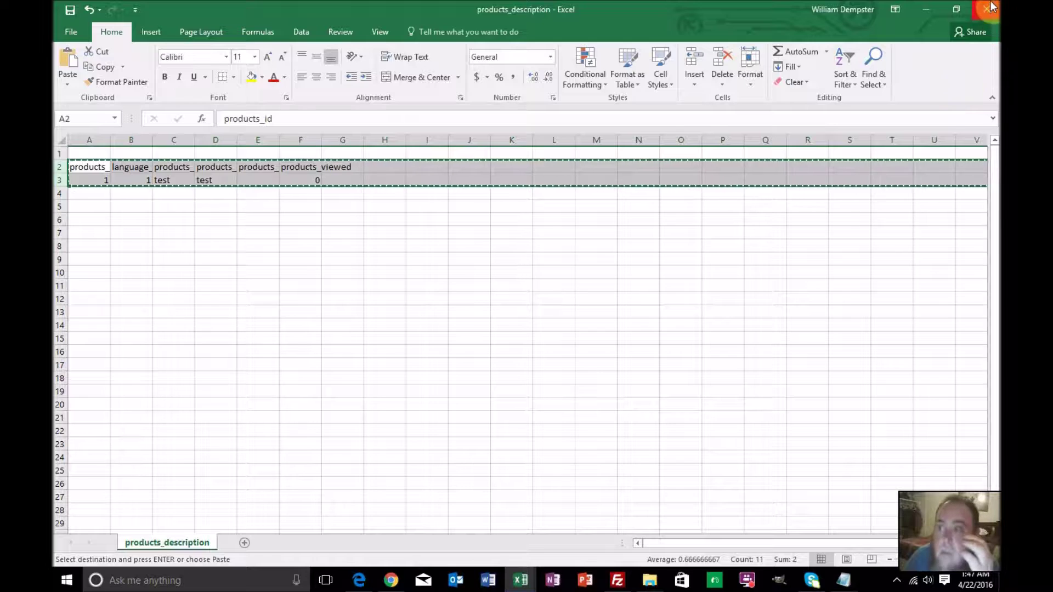
{"action": "left_click", "coordinate": [530, 332]}
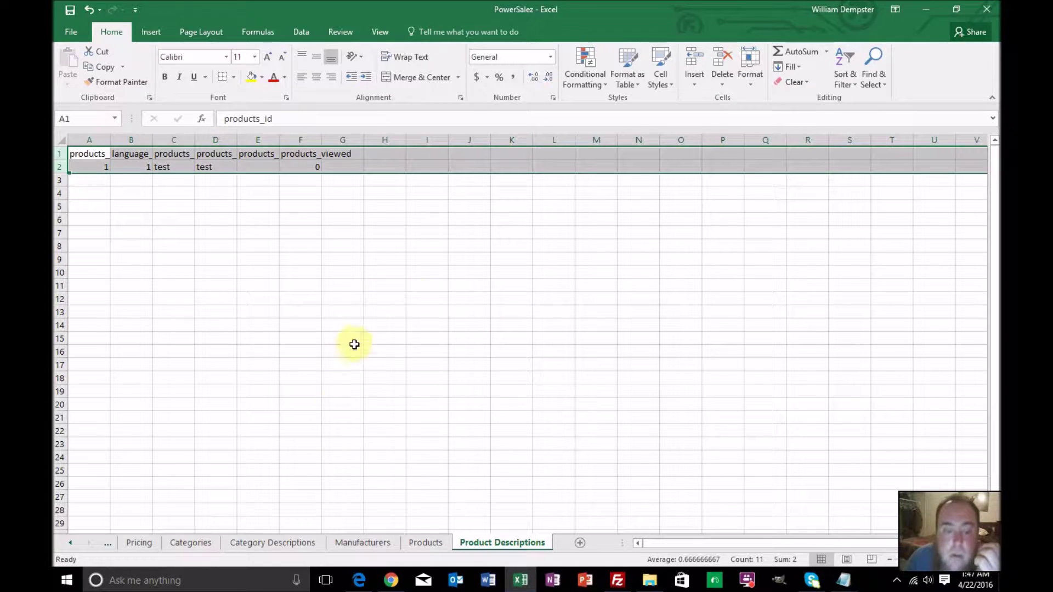
Open the products_to_categories export from the Downloads folder
{"action": "left_click", "coordinate": [77, 33]}
{"action": "left_click", "coordinate": [80, 116]}
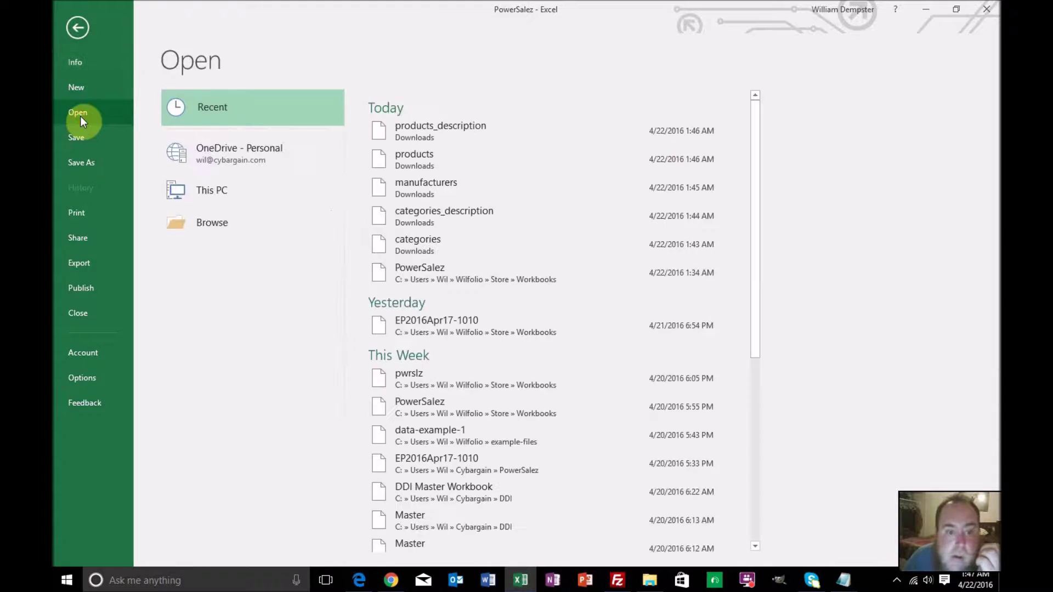
{"action": "left_click", "coordinate": [182, 260]}
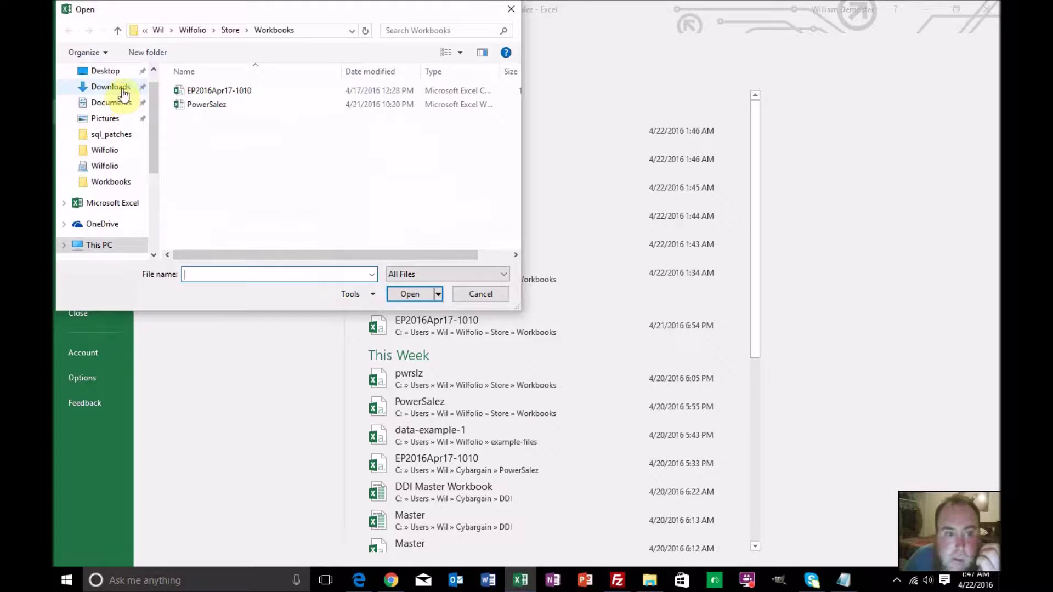
{"action": "left_click", "coordinate": [122, 90]}
{"action": "scroll", "coordinate": [244, 159], "scroll_direction": "down", "scroll_amount": 8}
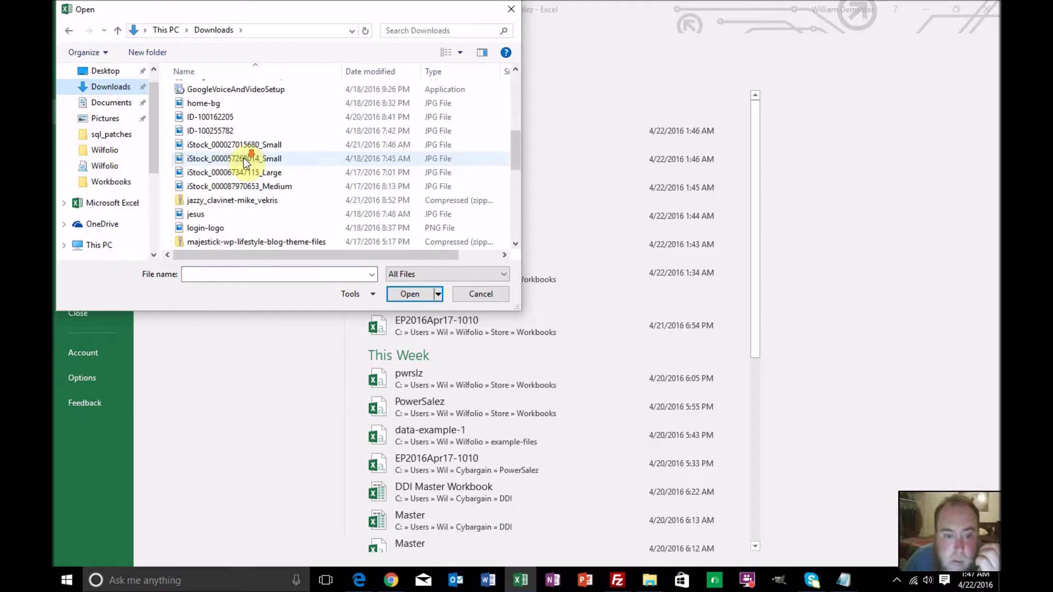
{"action": "double_click", "coordinate": [242, 201]}
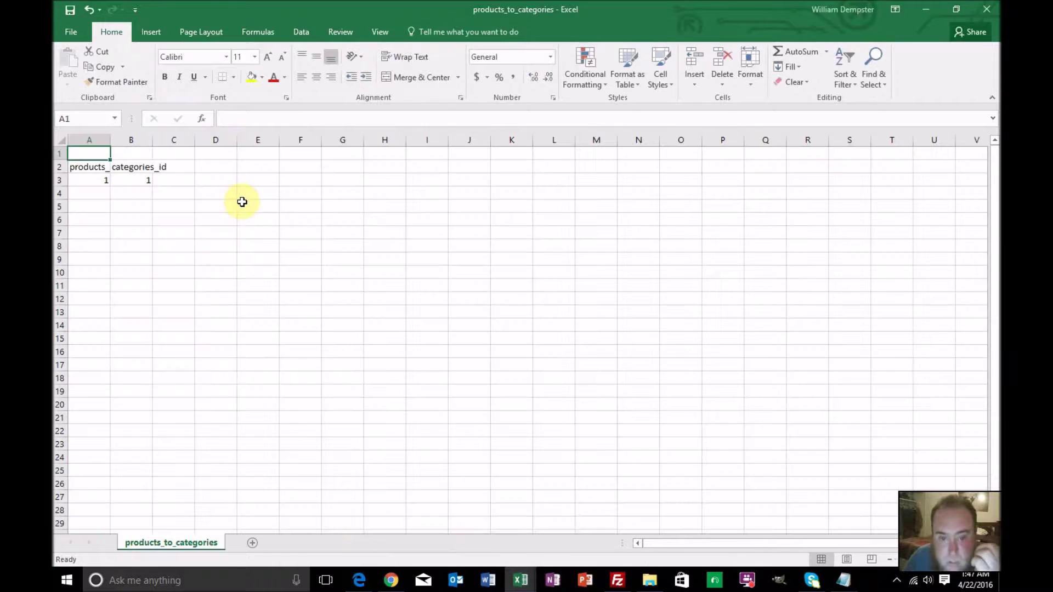
Paste its rows into a new PowerSalez sheet named Products to Categories
{"action": "mouse_move", "coordinate": [60, 165]}
{"action": "left_mouse_down"}
{"action": "mouse_move", "coordinate": [61, 188]}
{"action": "mouse_move", "coordinate": [62, 174]}
{"action": "left_mouse_up"}
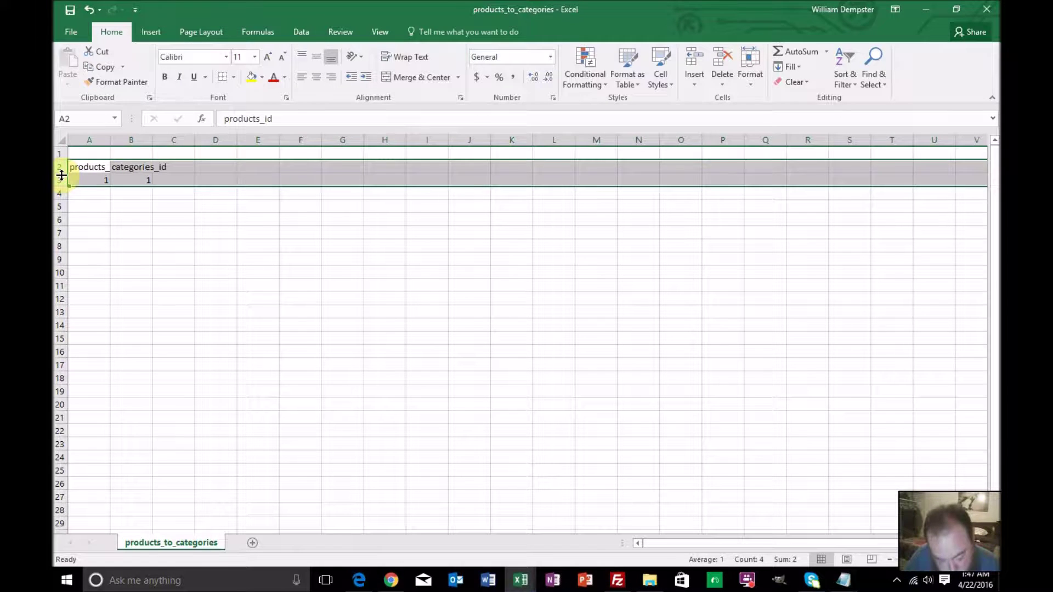
{"action": "key", "text": "ctrl+c"}
{"action": "mouse_move", "coordinate": [520, 580]}
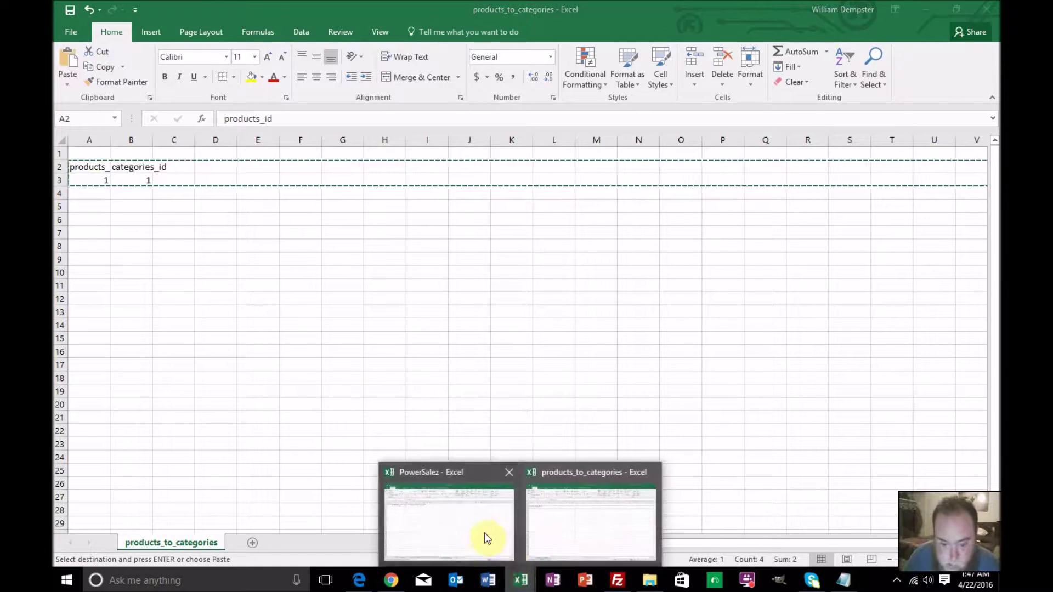
{"action": "left_click", "coordinate": [485, 537]}
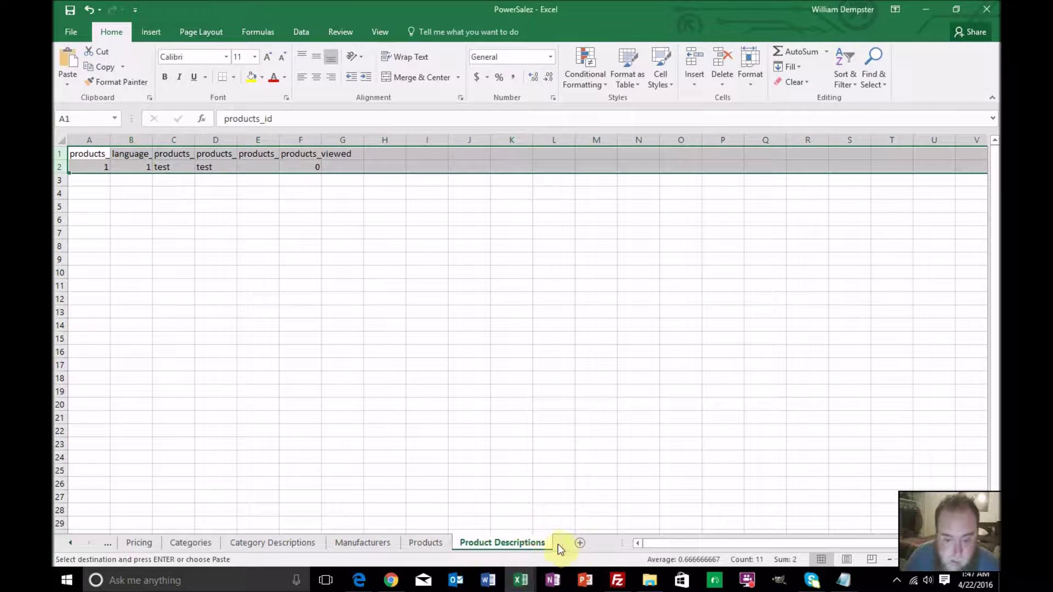
{"action": "left_click", "coordinate": [581, 544]}
{"action": "key", "text": "ctrl+v"}
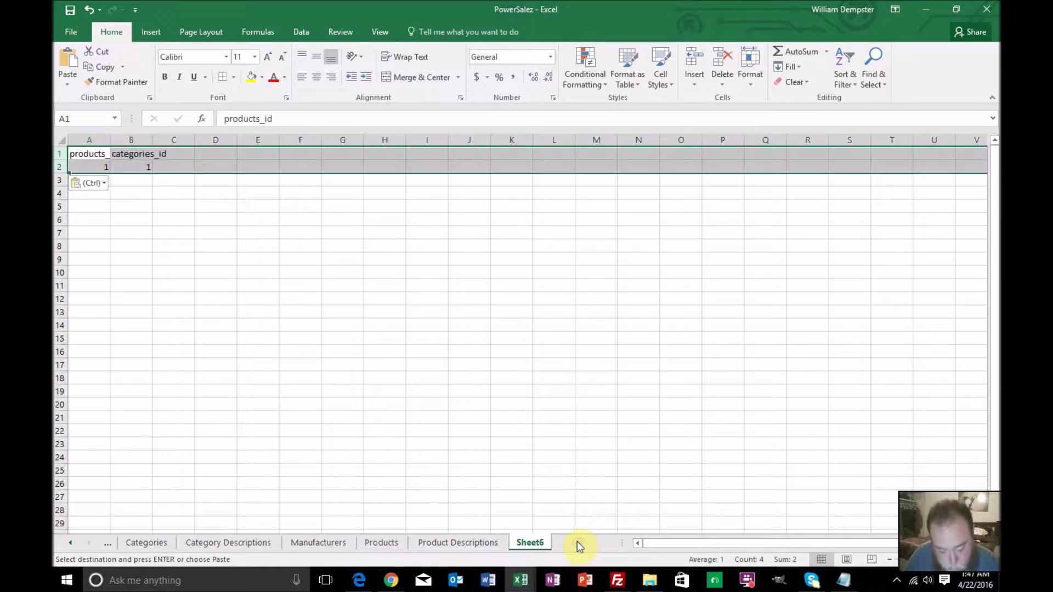
{"action": "double_click", "coordinate": [526, 544]}
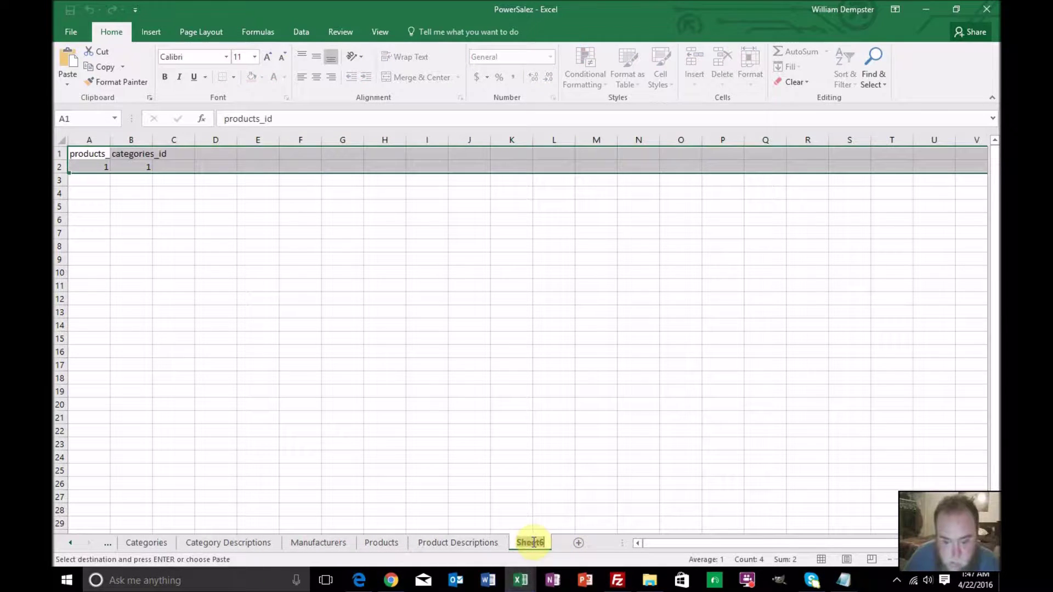
{"action": "type", "text": "Produ"}
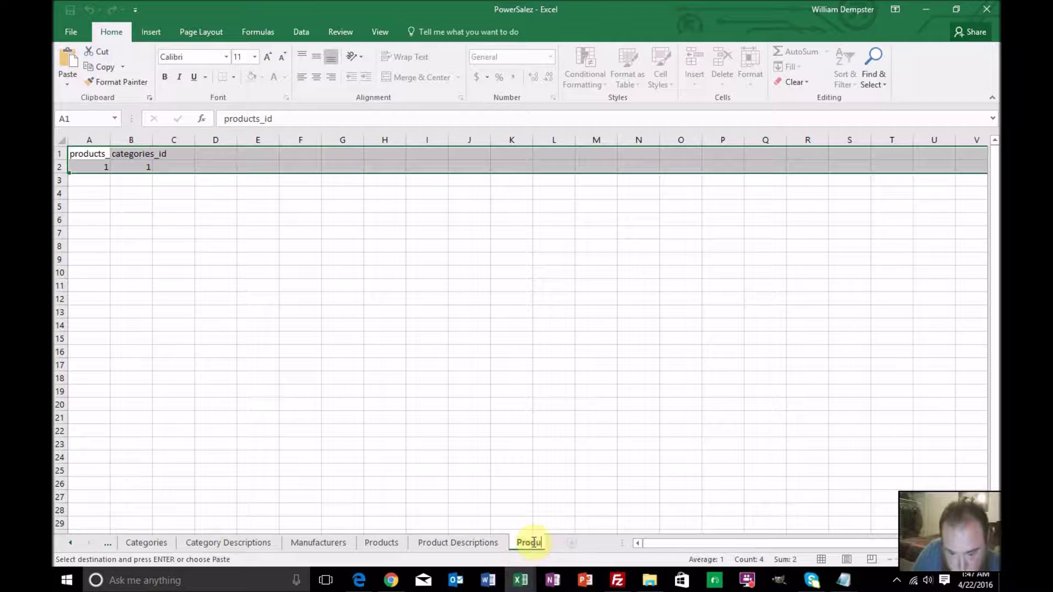
{"action": "type", "text": "cts to Ce"}
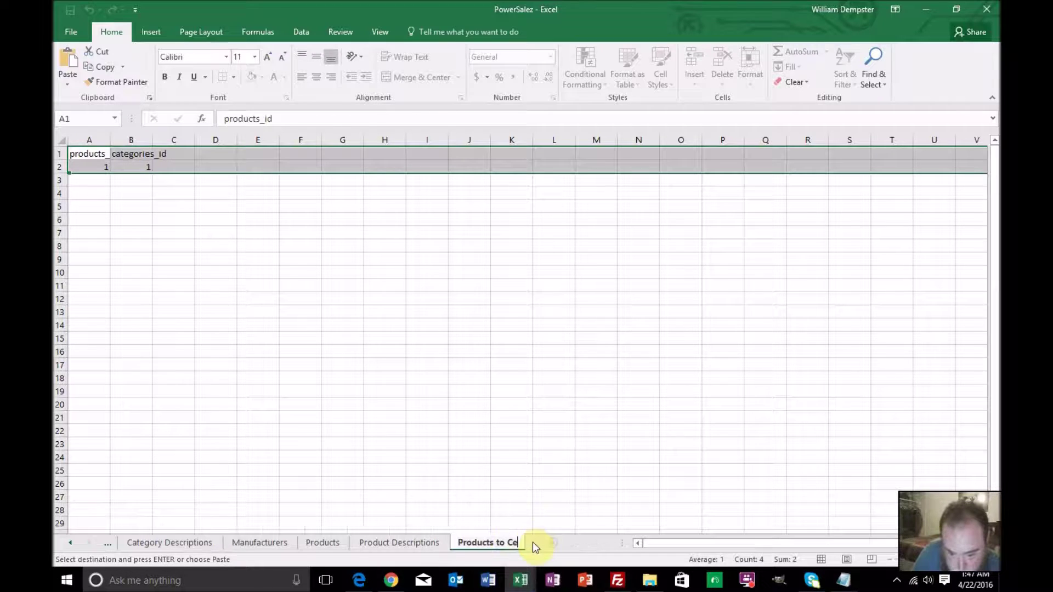
{"action": "type", "text": "t"}
{"action": "type", "text": "egories"}
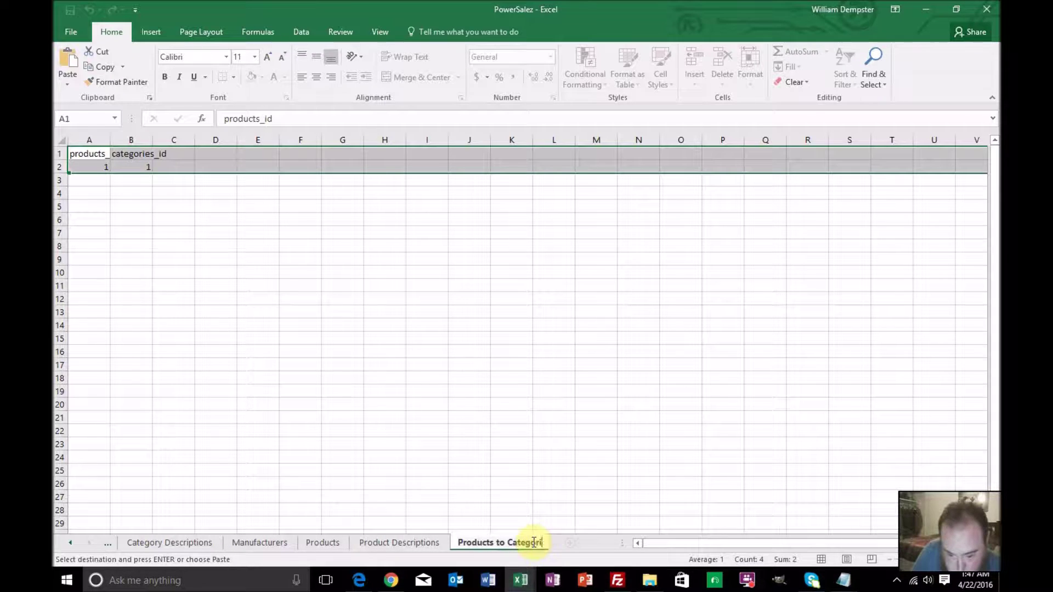
{"action": "key", "text": "Return"}
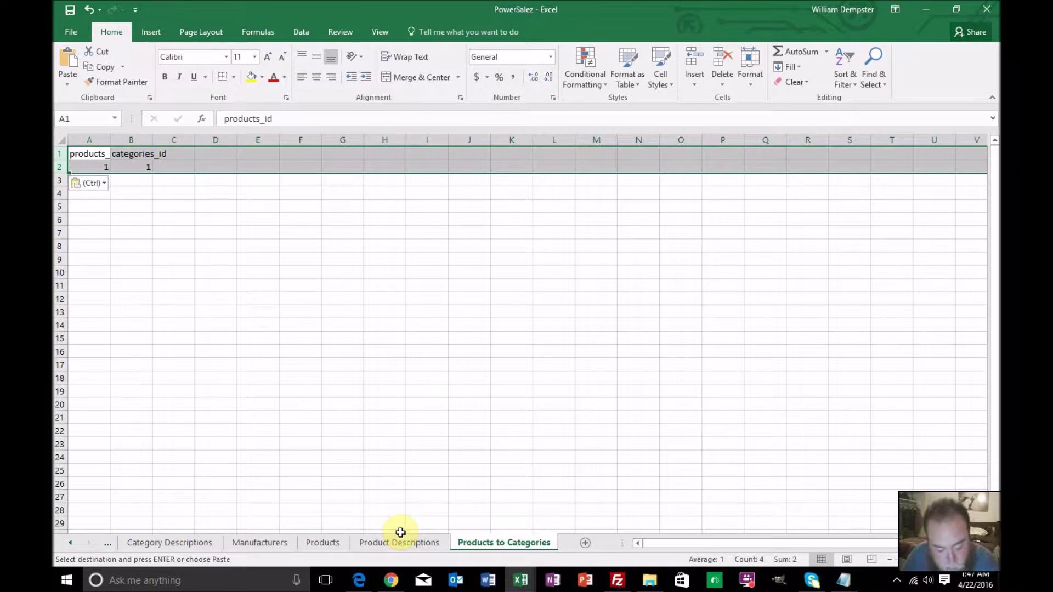
{"action": "key", "text": "Escape"}
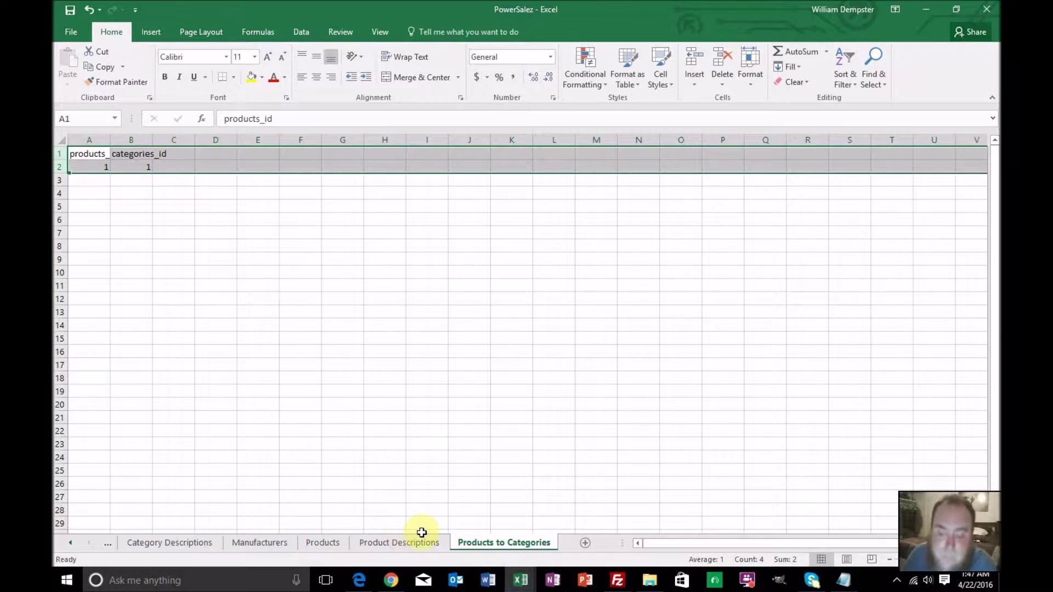
In FileZilla, select the local powersalez folder and open the remote store images folder
{"action": "mouse_move", "coordinate": [609, 582]}
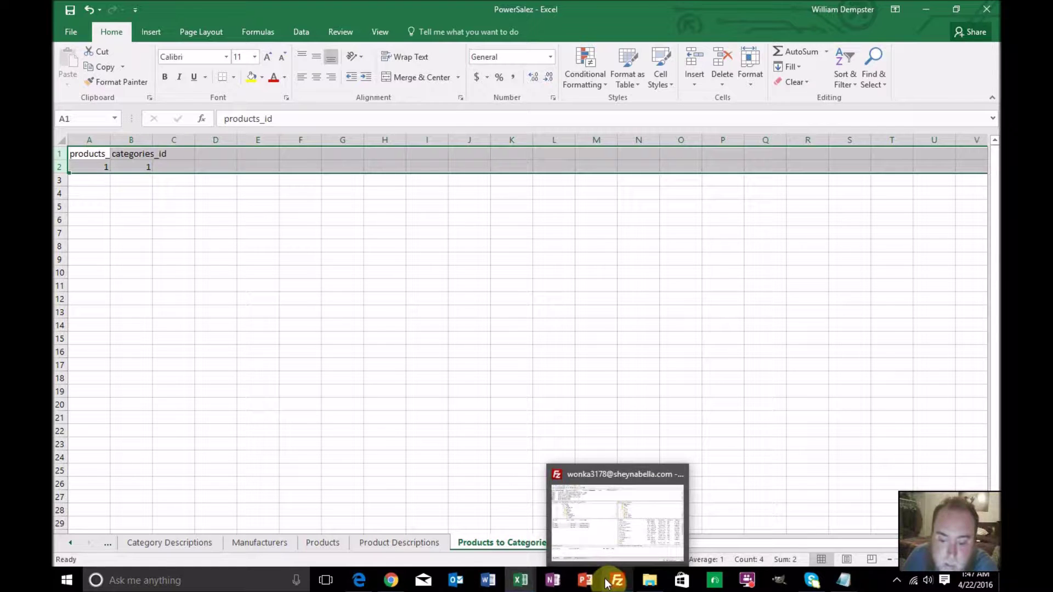
{"action": "left_click", "coordinate": [610, 581]}
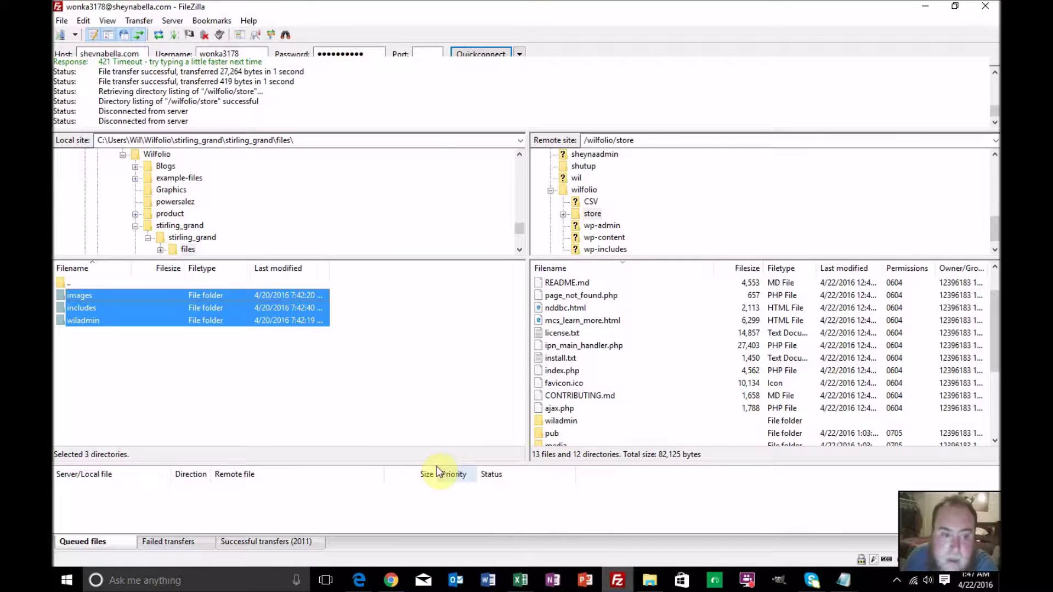
{"action": "double_click", "coordinate": [61, 282]}
{"action": "double_click", "coordinate": [62, 282]}
{"action": "double_click", "coordinate": [61, 282]}
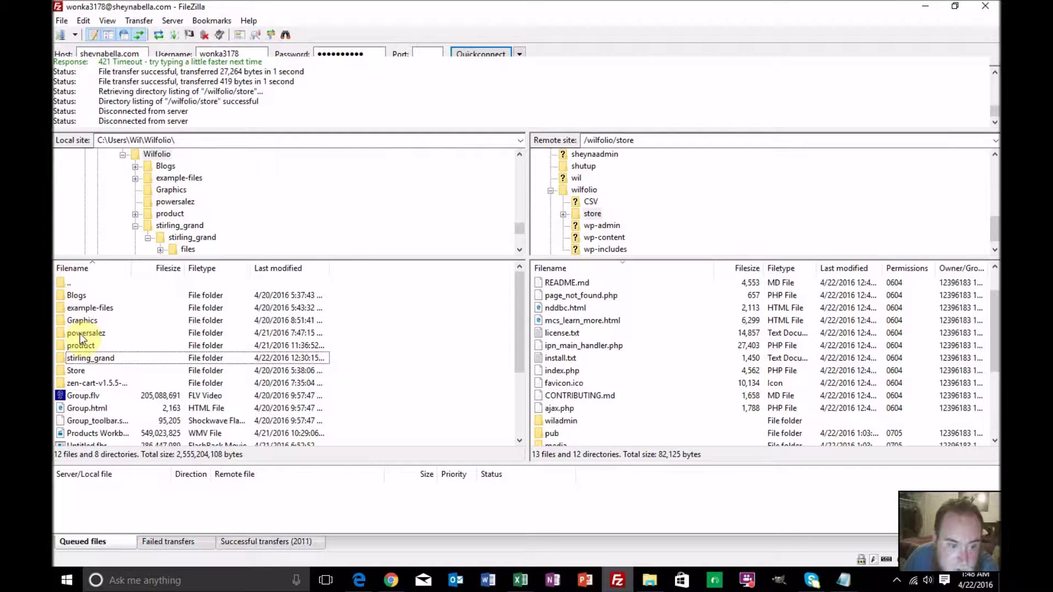
{"action": "left_click", "coordinate": [80, 333]}
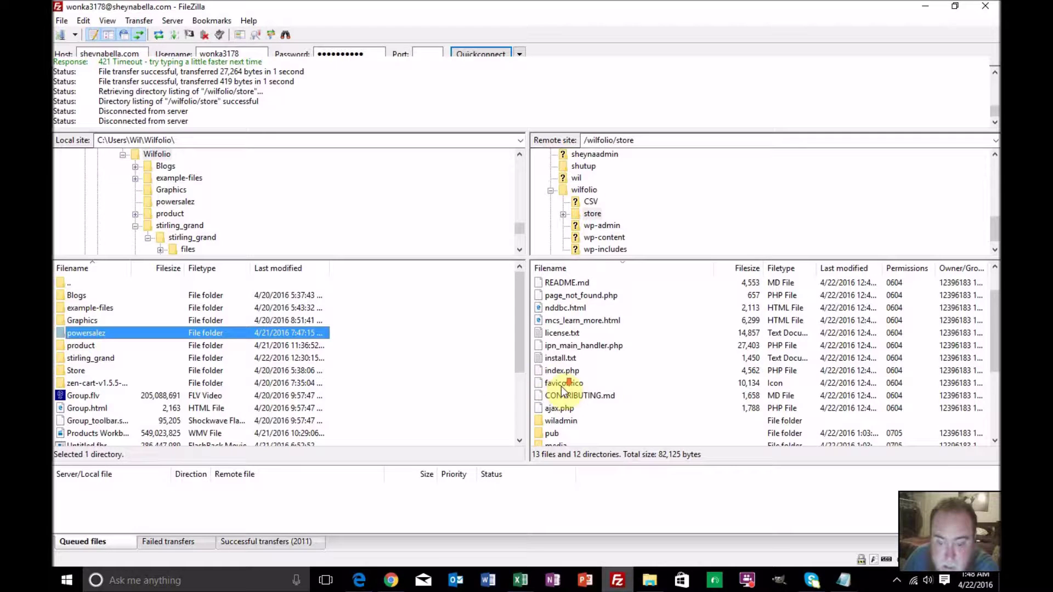
{"action": "scroll", "coordinate": [561, 386], "scroll_direction": "down", "scroll_amount": 2}
{"action": "scroll", "coordinate": [561, 389], "scroll_direction": "down", "scroll_amount": 1}
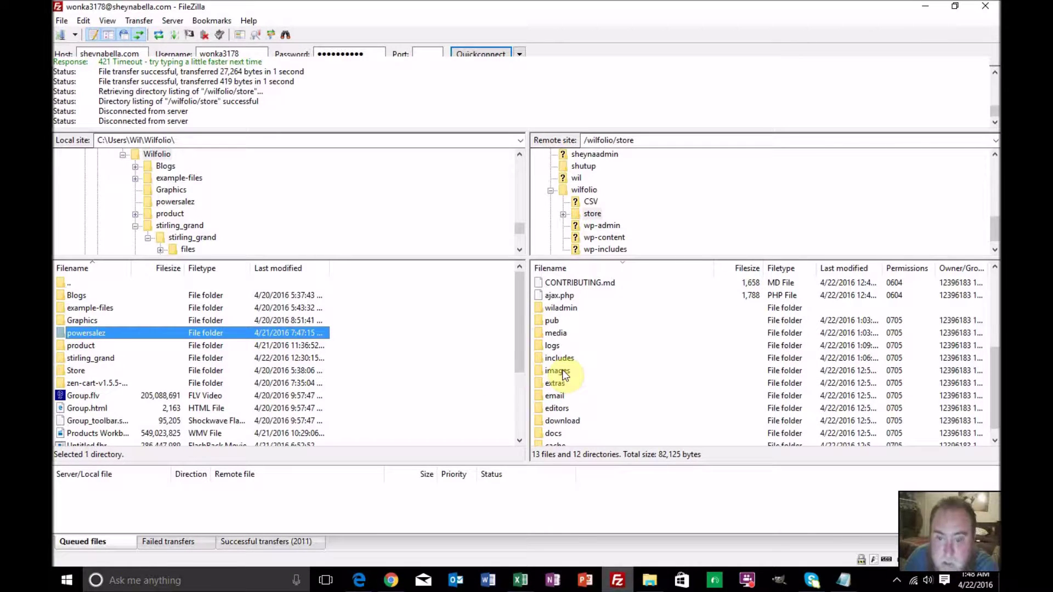
{"action": "double_click", "coordinate": [561, 369]}
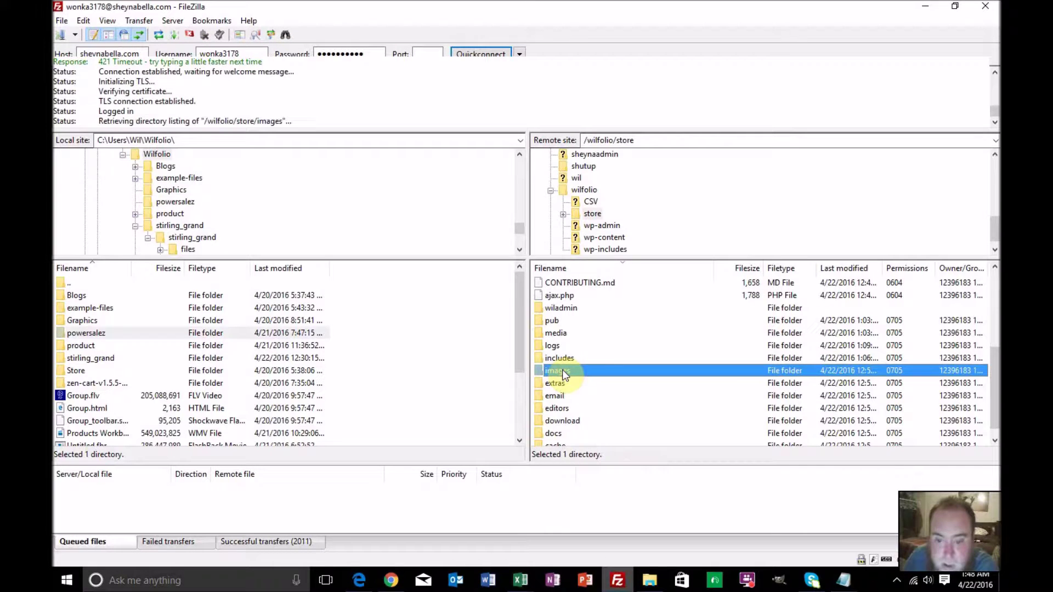
Upload powersalez into /wilfolio/store/images, then return to the PowerSalez workbook
{"action": "scroll", "coordinate": [578, 351], "scroll_direction": "down", "scroll_amount": 8}
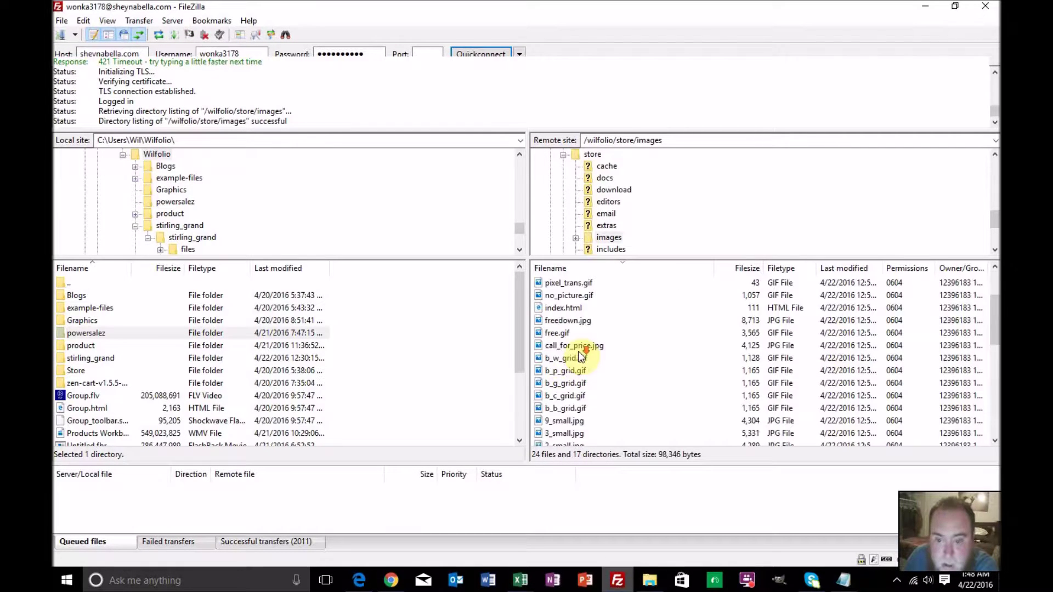
{"action": "scroll", "coordinate": [580, 357], "scroll_direction": "down", "scroll_amount": 1}
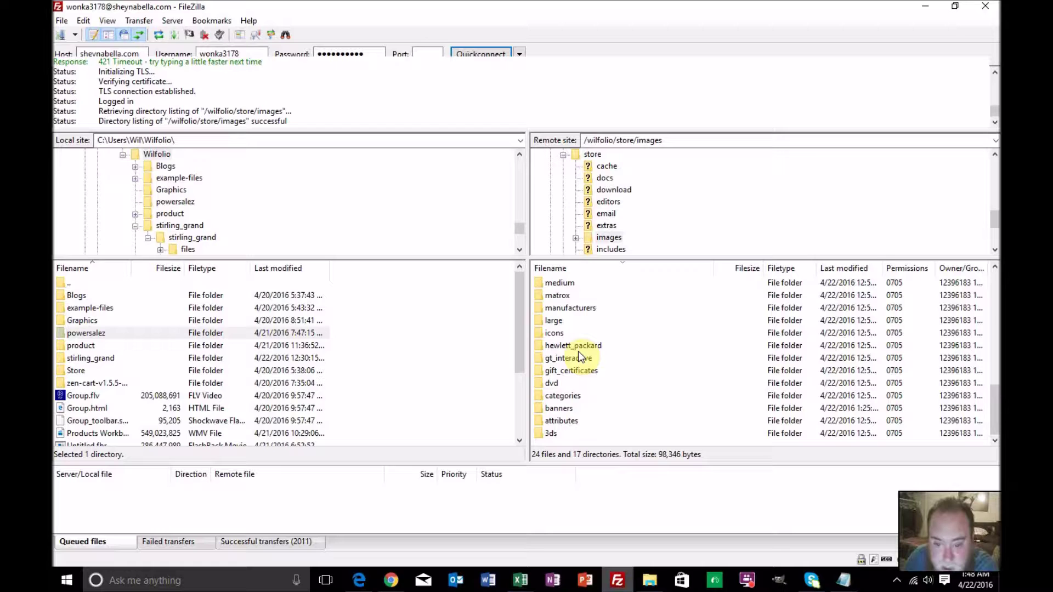
{"action": "scroll", "coordinate": [578, 350], "scroll_direction": "up", "scroll_amount": 7}
{"action": "scroll", "coordinate": [580, 356], "scroll_direction": "up", "scroll_amount": 2}
{"action": "scroll", "coordinate": [581, 356], "scroll_direction": "down", "scroll_amount": 3}
{"action": "scroll", "coordinate": [579, 354], "scroll_direction": "down", "scroll_amount": 7}
{"action": "scroll", "coordinate": [579, 354], "scroll_direction": "up", "scroll_amount": 4}
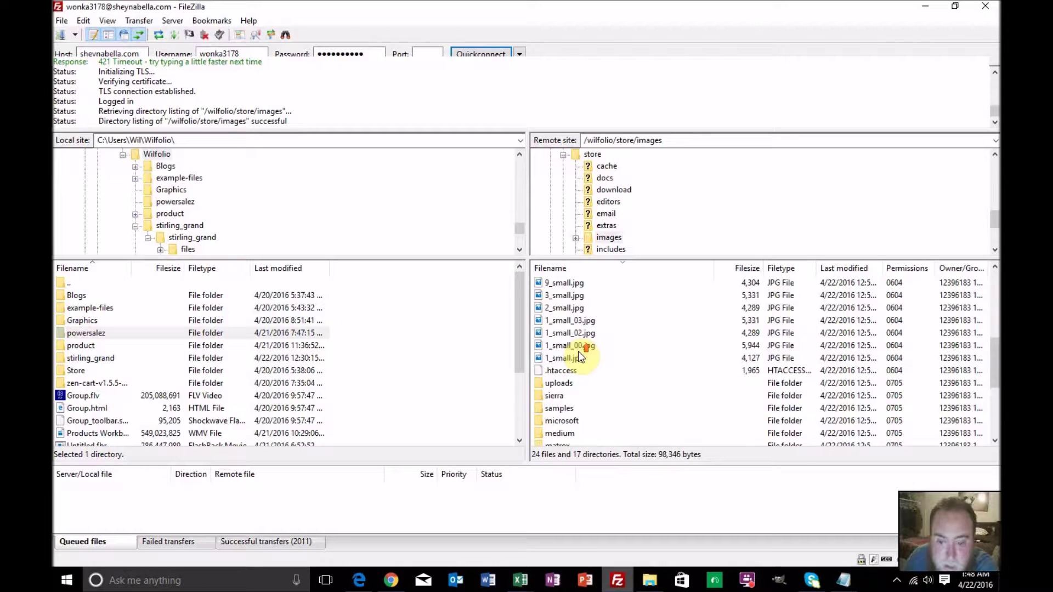
{"action": "scroll", "coordinate": [578, 350], "scroll_direction": "up", "scroll_amount": 6}
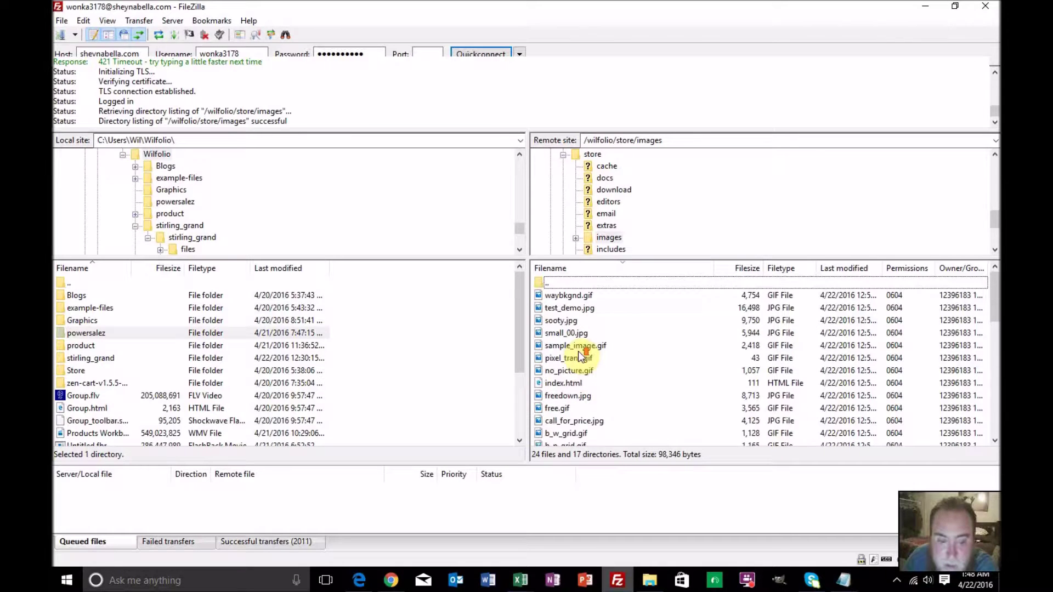
{"action": "right_click", "coordinate": [78, 333]}
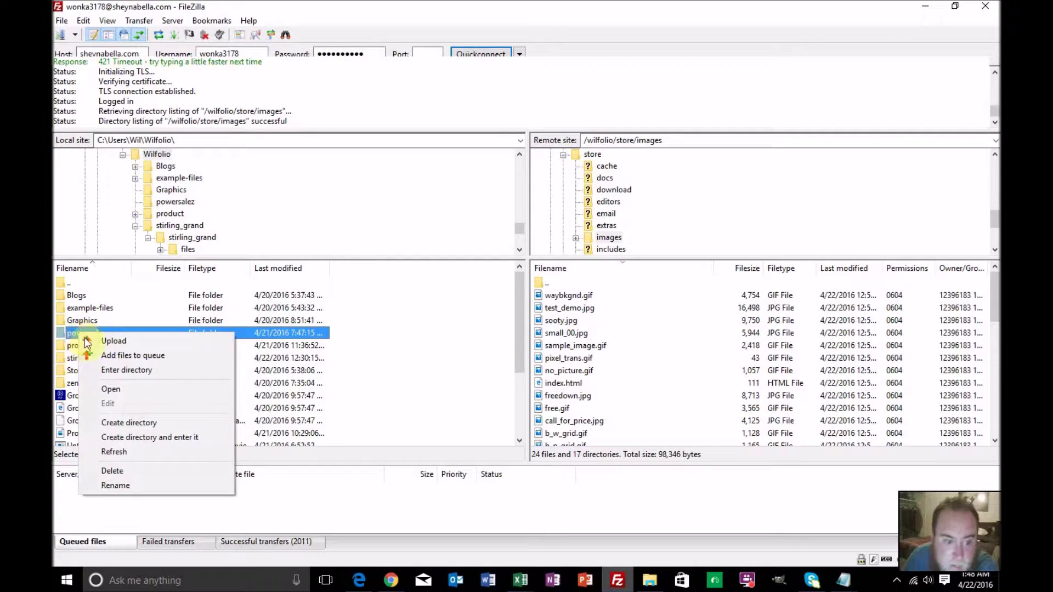
{"action": "left_click", "coordinate": [89, 341]}
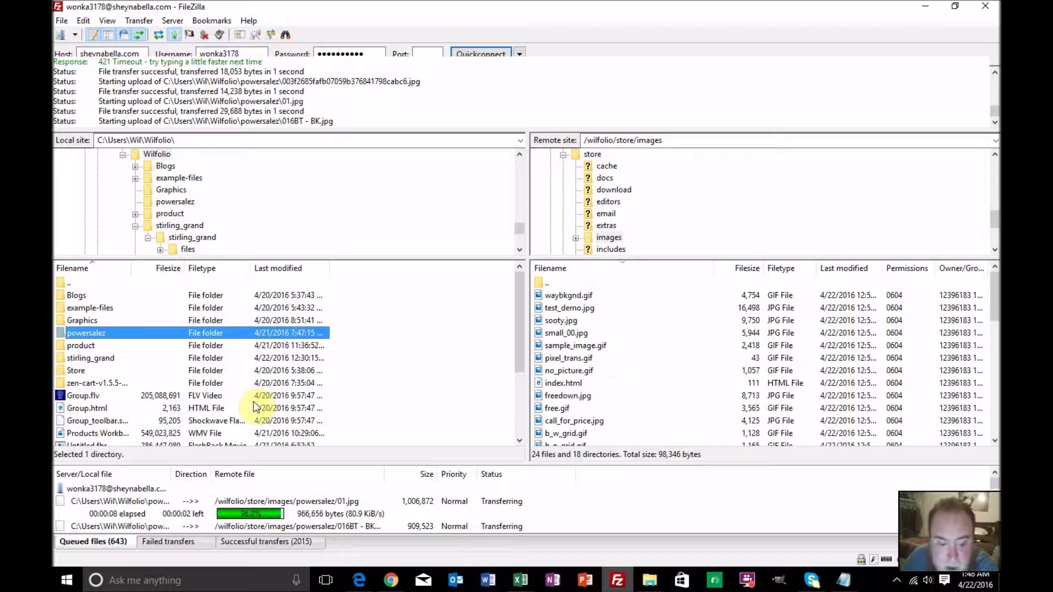
{"action": "left_click", "coordinate": [521, 580]}
{"action": "left_click", "coordinate": [491, 532]}
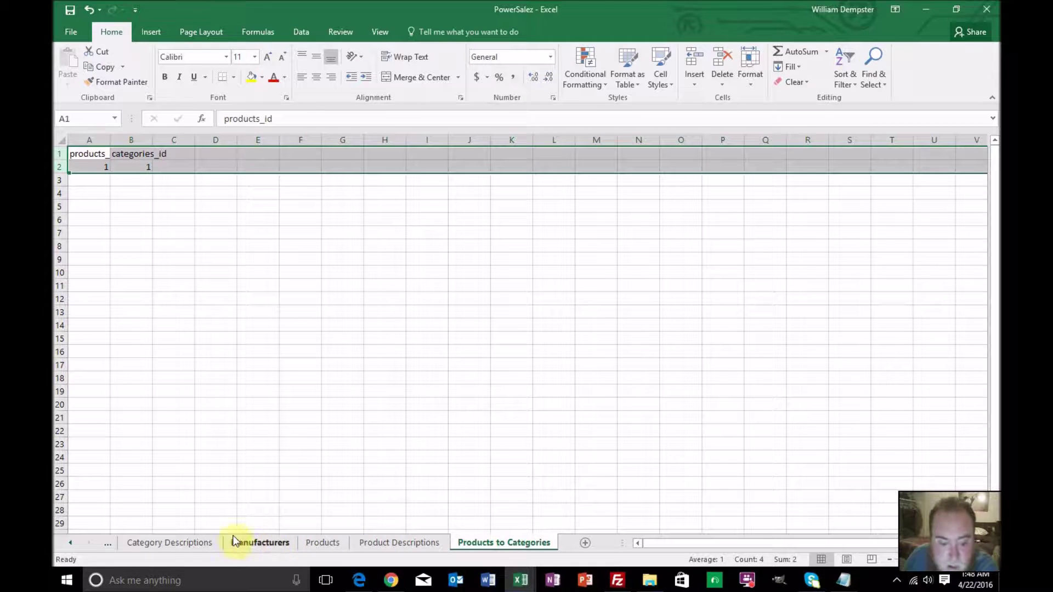
Review the image ids on the Categories Worksheet sheet, then return to the Categories sheet
{"action": "left_click", "coordinate": [72, 543]}
{"action": "left_click", "coordinate": [71, 543]}
{"action": "left_click", "coordinate": [72, 543]}
{"action": "left_click", "coordinate": [72, 544]}
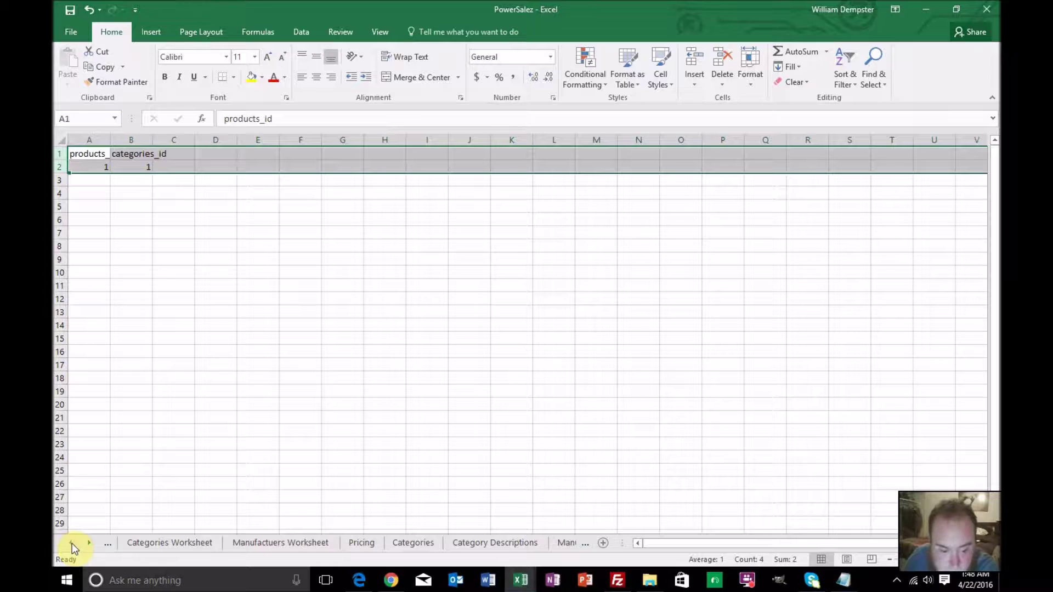
{"action": "left_click", "coordinate": [72, 544]}
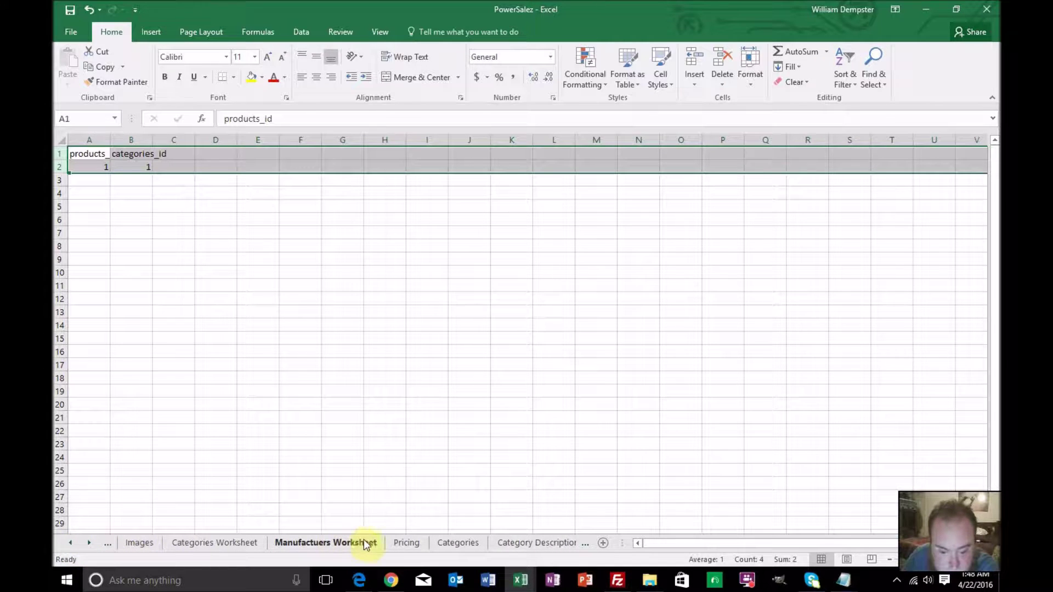
{"action": "left_click", "coordinate": [440, 543]}
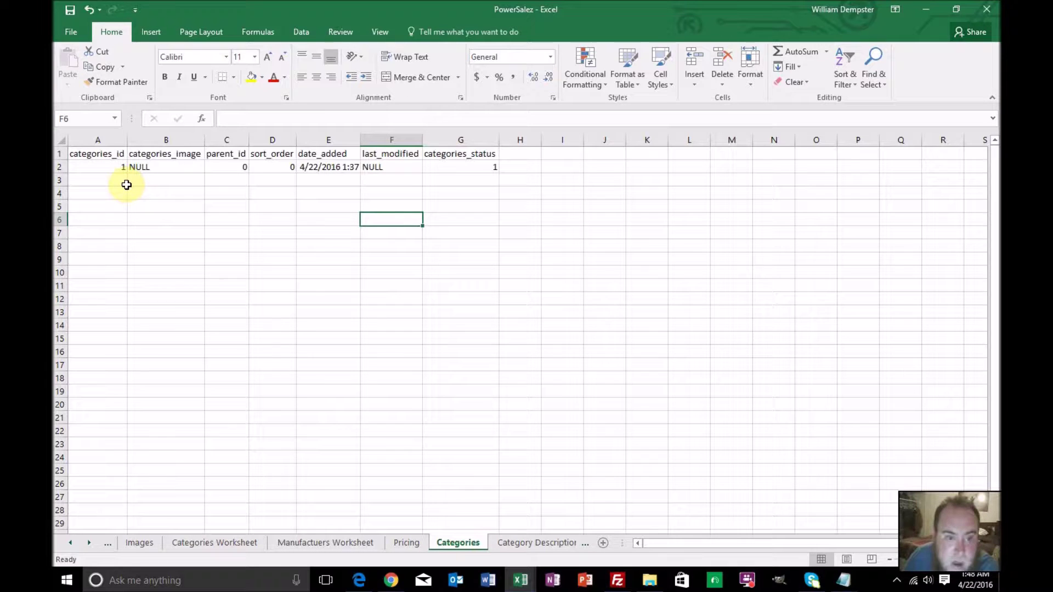
{"action": "left_click", "coordinate": [199, 542]}
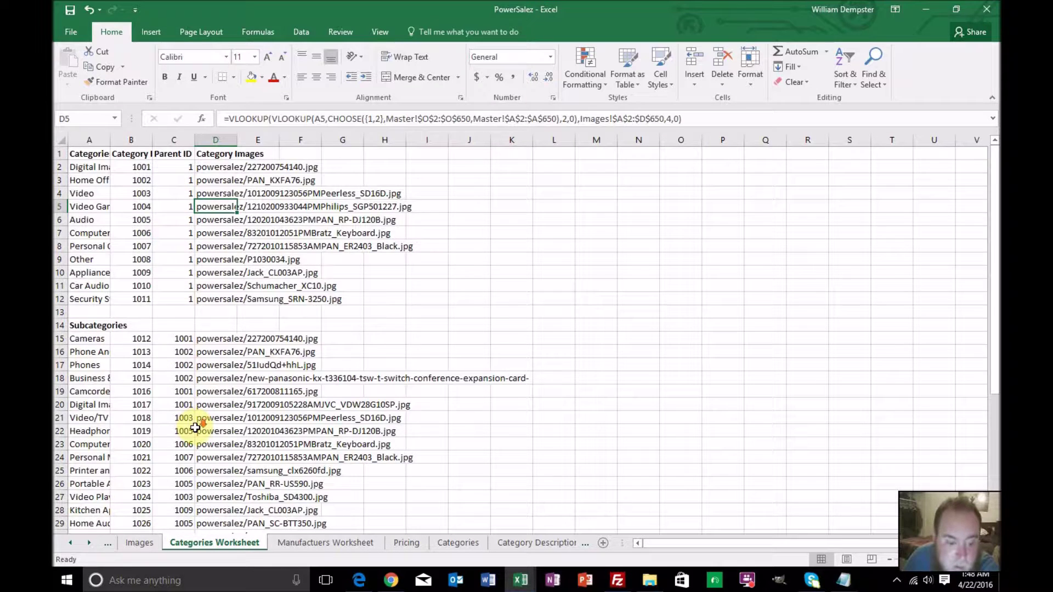
{"action": "scroll", "coordinate": [195, 427], "scroll_direction": "down", "scroll_amount": 8}
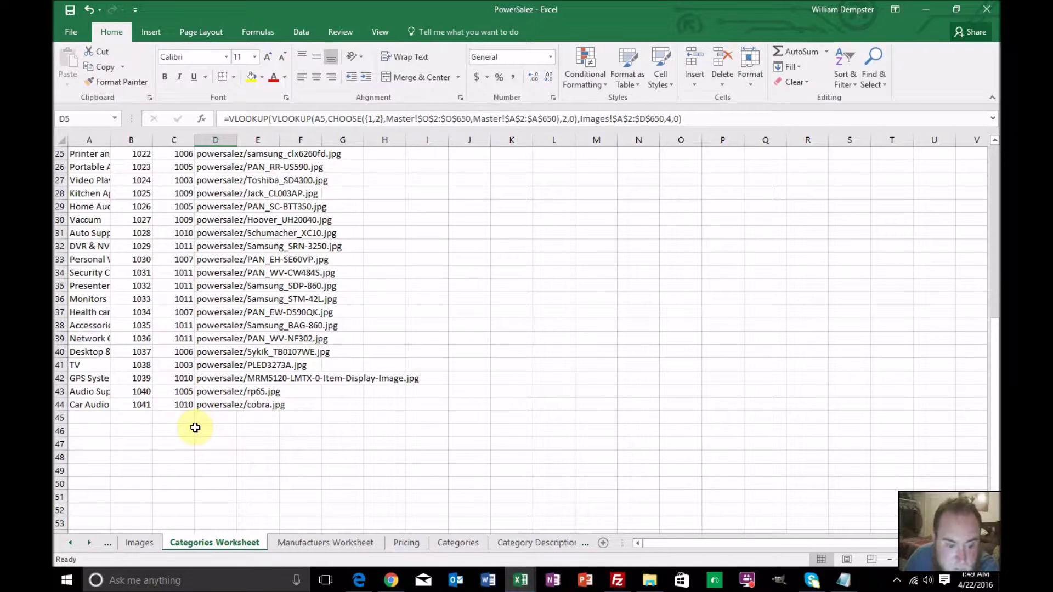
{"action": "left_click", "coordinate": [450, 543]}
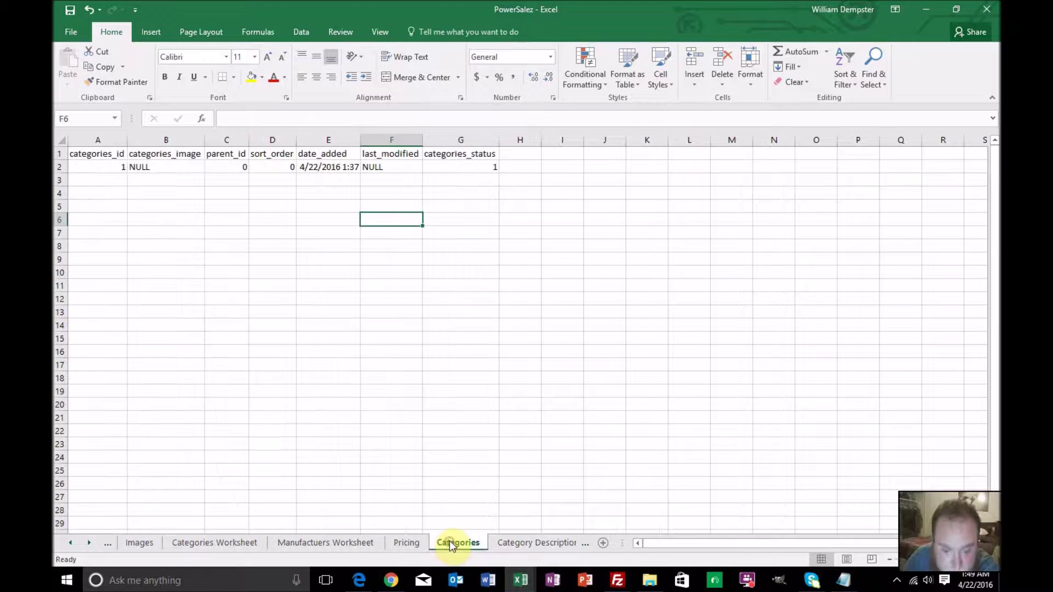
Enter categories_id 1001 in A3 and 1002 in A4
{"action": "left_click", "coordinate": [115, 167]}
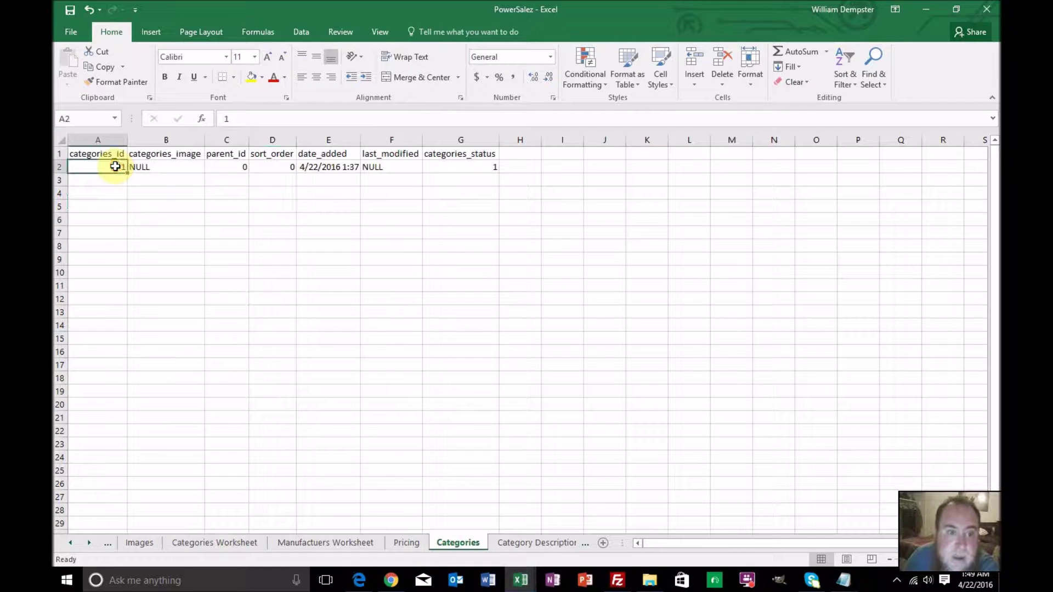
{"action": "type", "text": "1001"}
{"action": "key", "text": "Return"}
{"action": "type", "text": "1"}
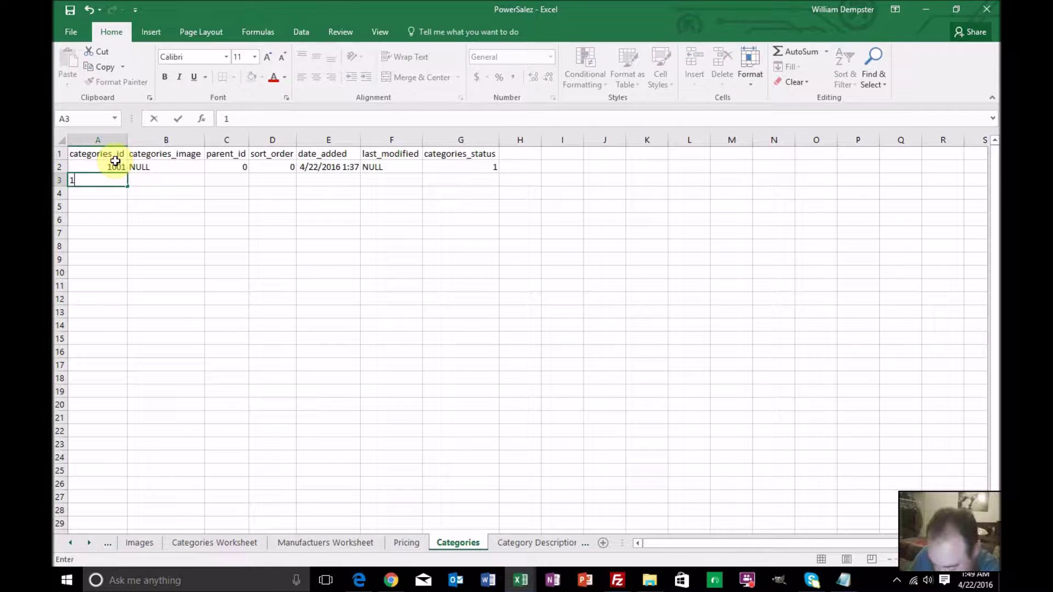
{"action": "key", "text": "Return"}
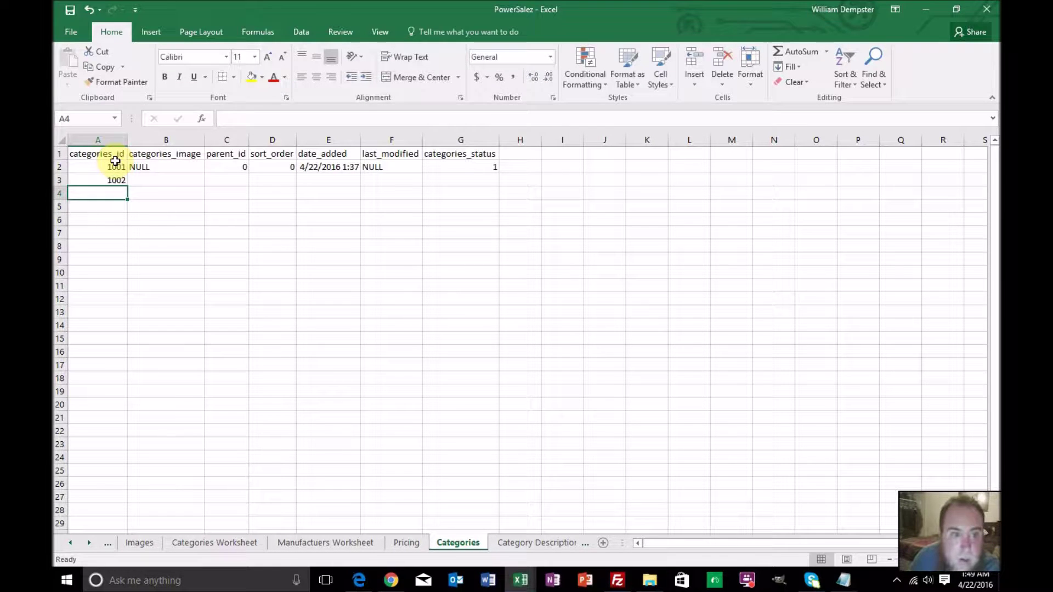
{"action": "left_click", "coordinate": [115, 165]}
{"action": "key", "text": "Down"}
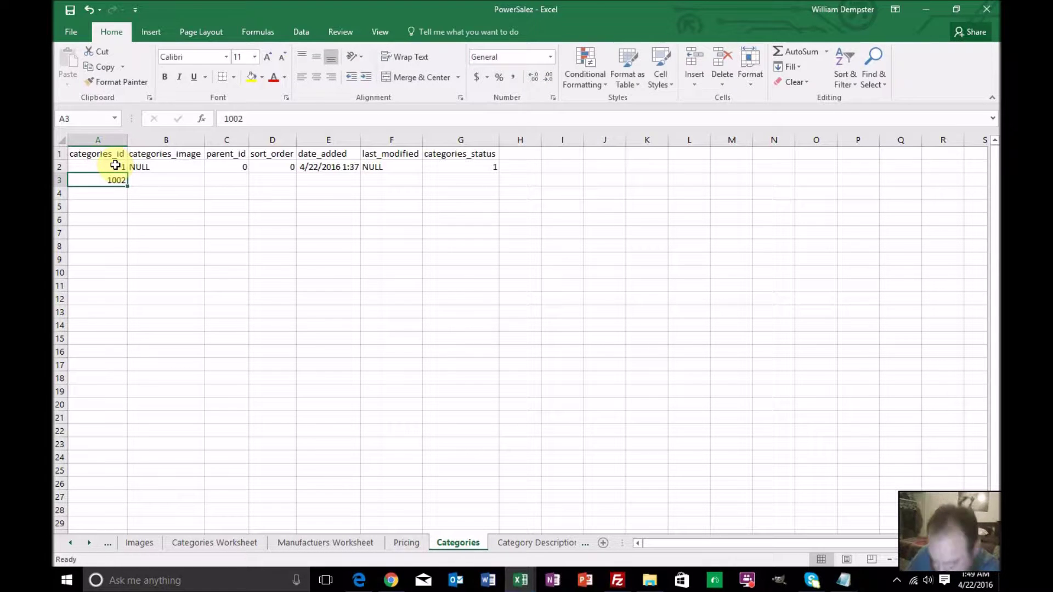
{"action": "type", "text": "10"}
{"action": "key", "text": "Return"}
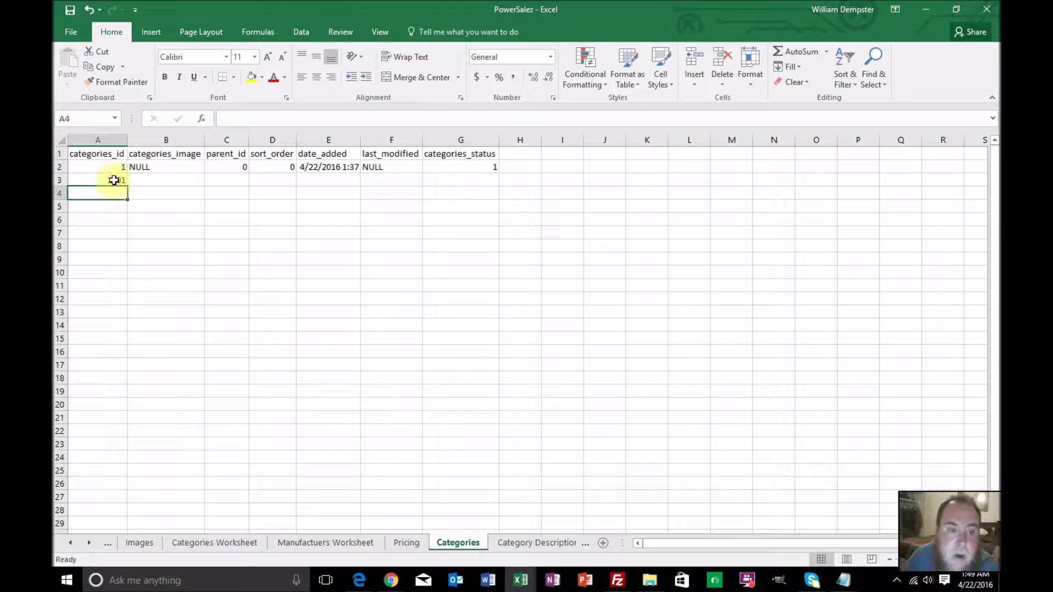
{"action": "key", "text": "Return"}
Extend the id series from A3:A4 down to 1041 in row 43
{"action": "left_click_drag", "start_coordinate": [113, 181], "coordinate": [117, 354]}
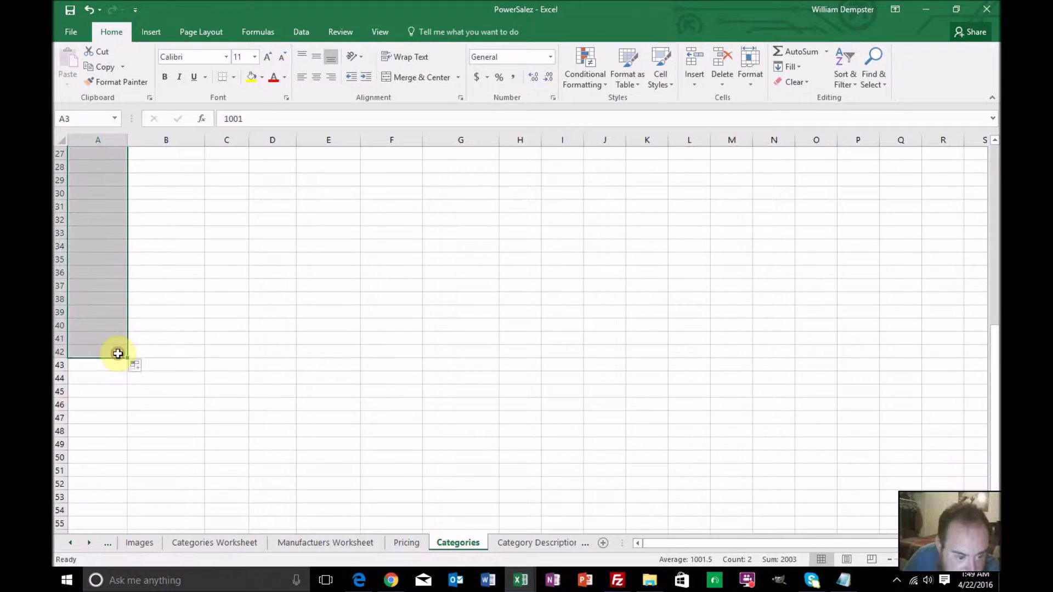
{"action": "left_click_drag", "start_coordinate": [126, 359], "coordinate": [129, 366]}
{"action": "left_click", "coordinate": [146, 353]}
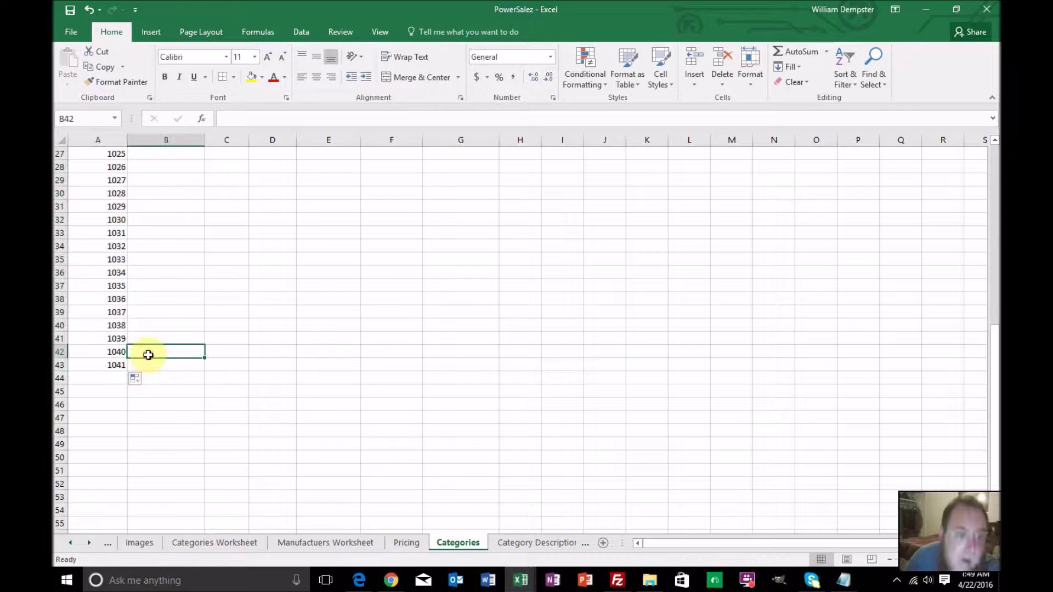
{"action": "scroll", "coordinate": [214, 363], "scroll_direction": "up", "scroll_amount": 9}
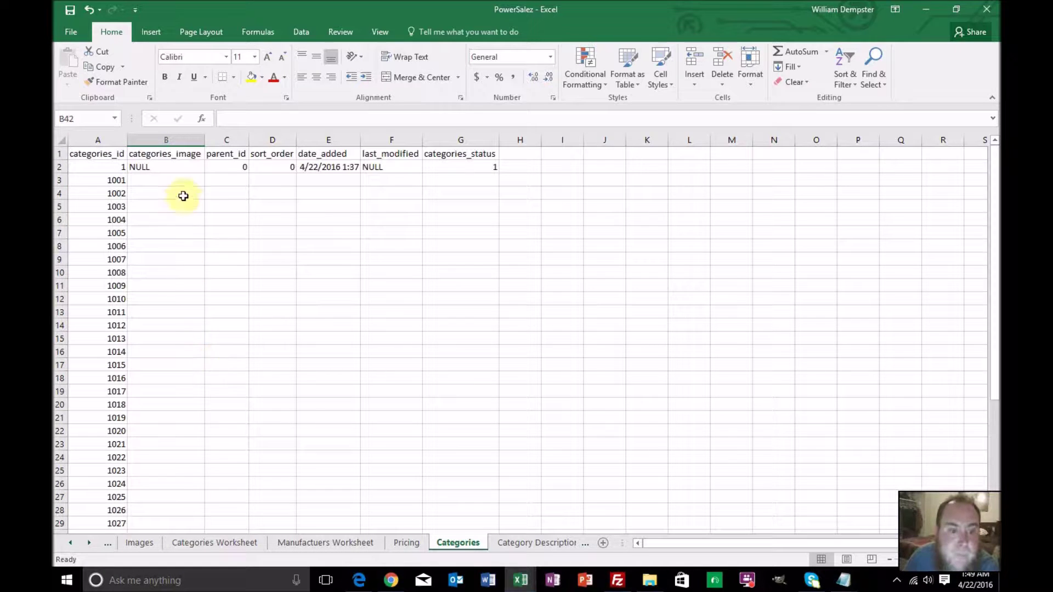
{"action": "left_click", "coordinate": [191, 170]}
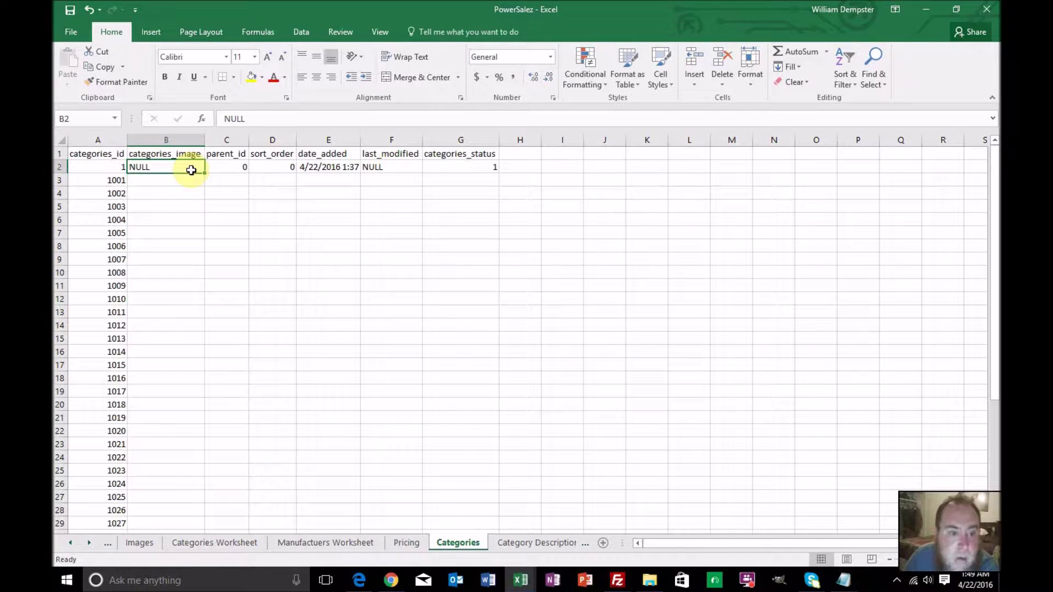
Enter =VLOOKUP(A3,'Categories Worksheet'!$B$2:$D$44,3,0) in B3 for the image path
{"action": "left_click", "coordinate": [183, 183]}
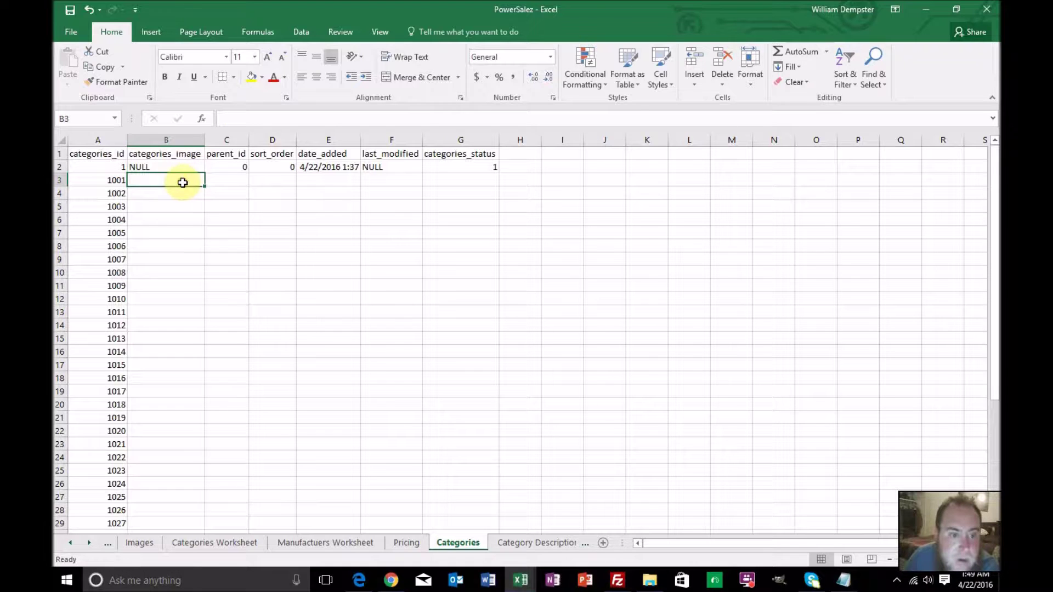
{"action": "left_click", "coordinate": [236, 120]}
{"action": "type", "text": "=vlookup("}
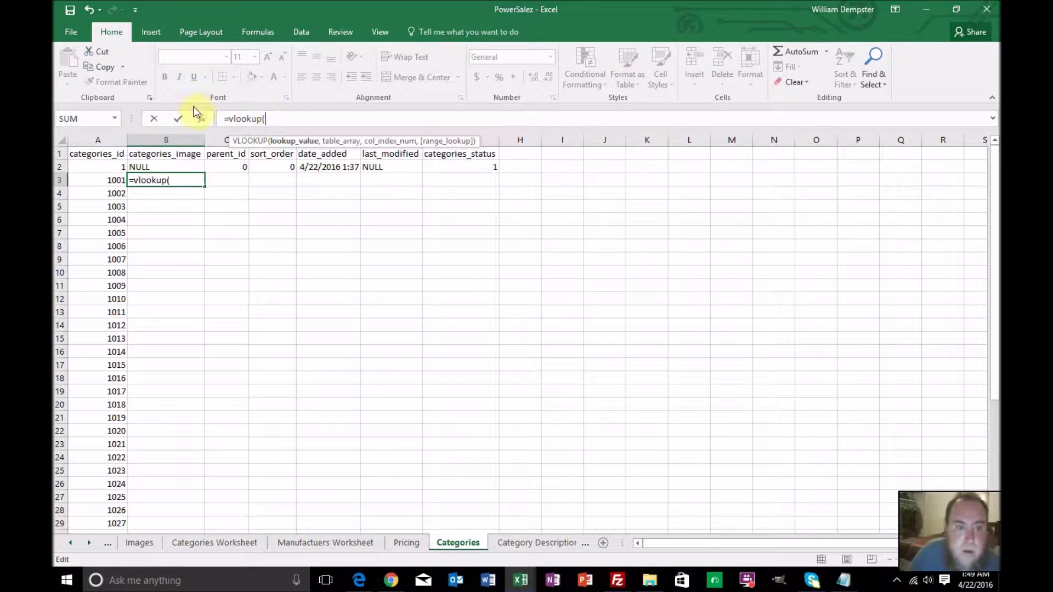
{"action": "left_click", "coordinate": [95, 182]}
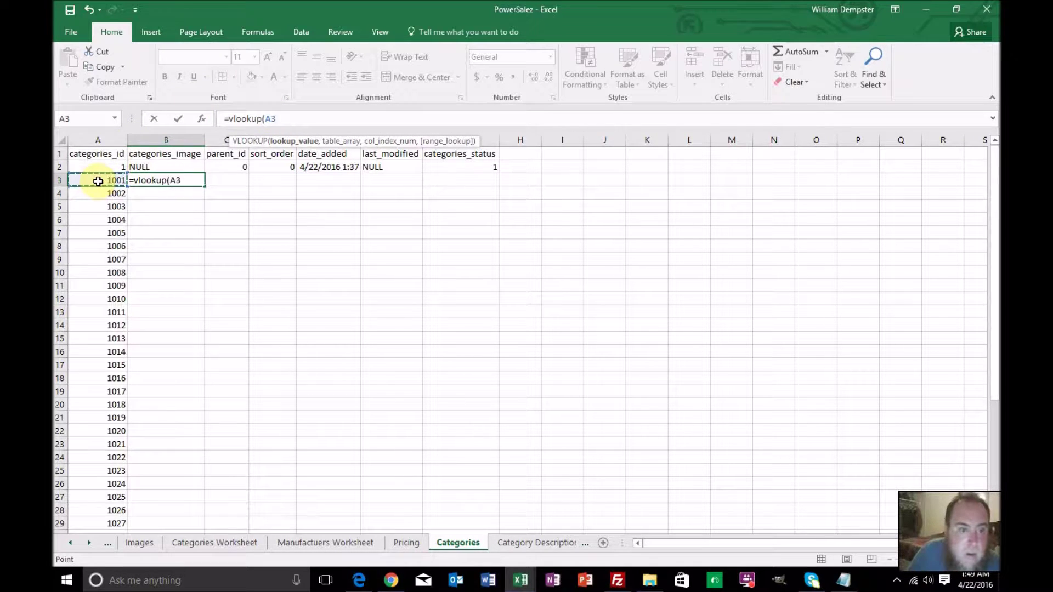
{"action": "type", "text": ","}
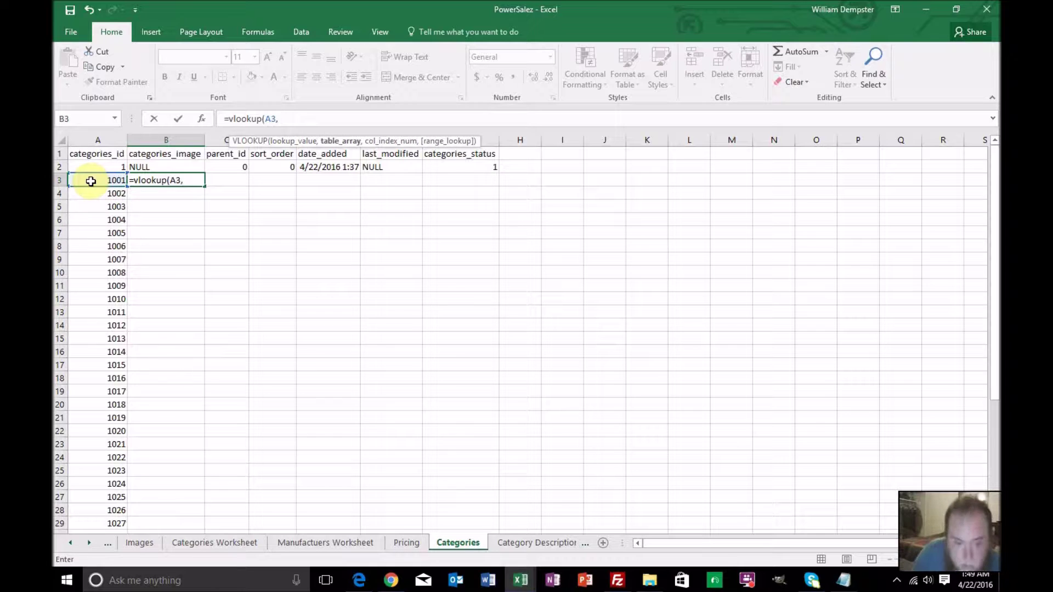
{"action": "left_click", "coordinate": [229, 540]}
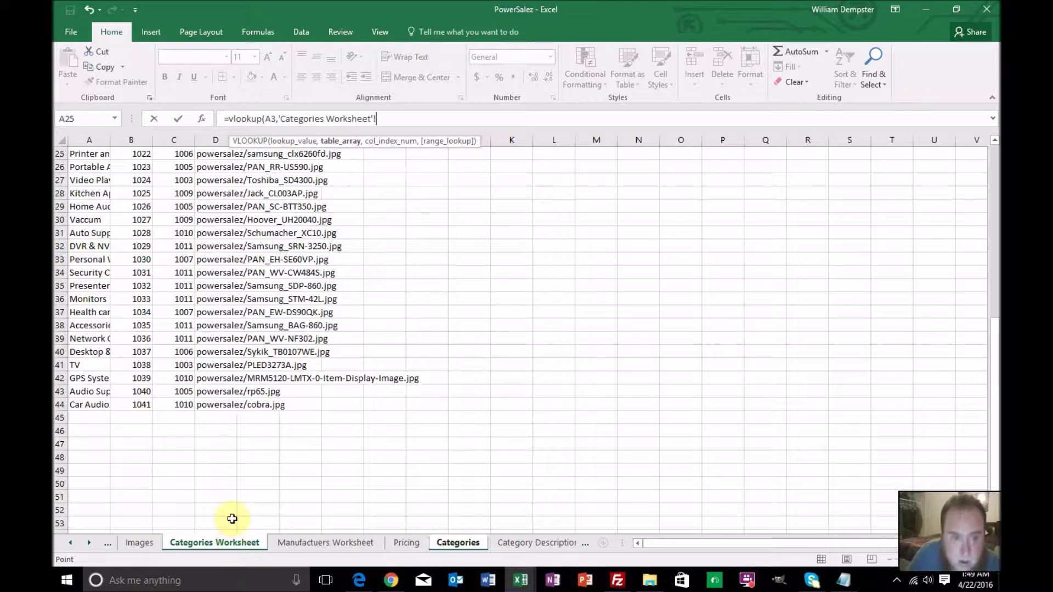
{"action": "scroll", "coordinate": [246, 425], "scroll_direction": "up", "scroll_amount": 8}
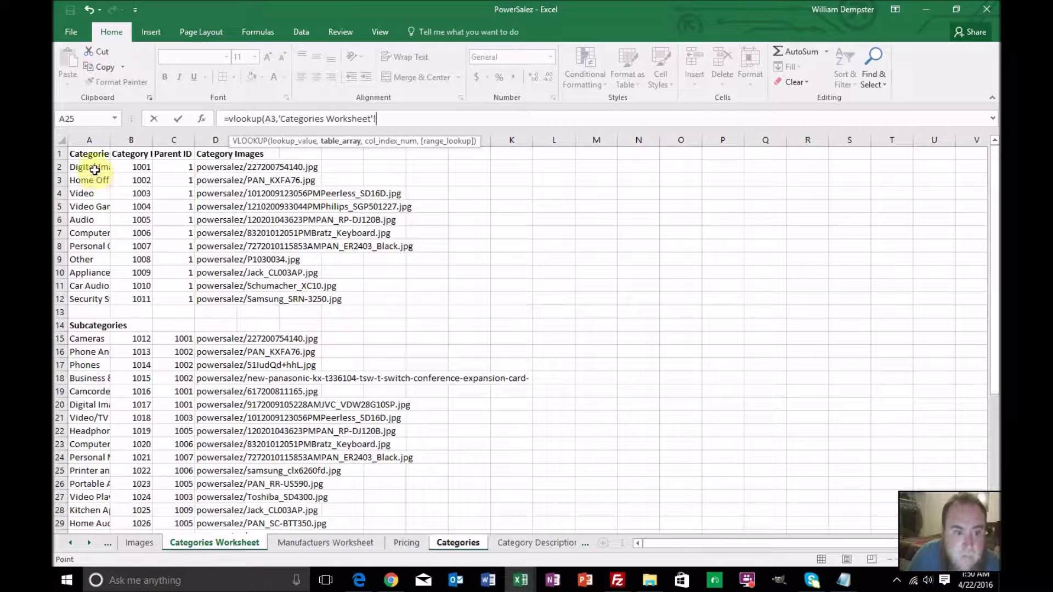
{"action": "left_click", "coordinate": [129, 168]}
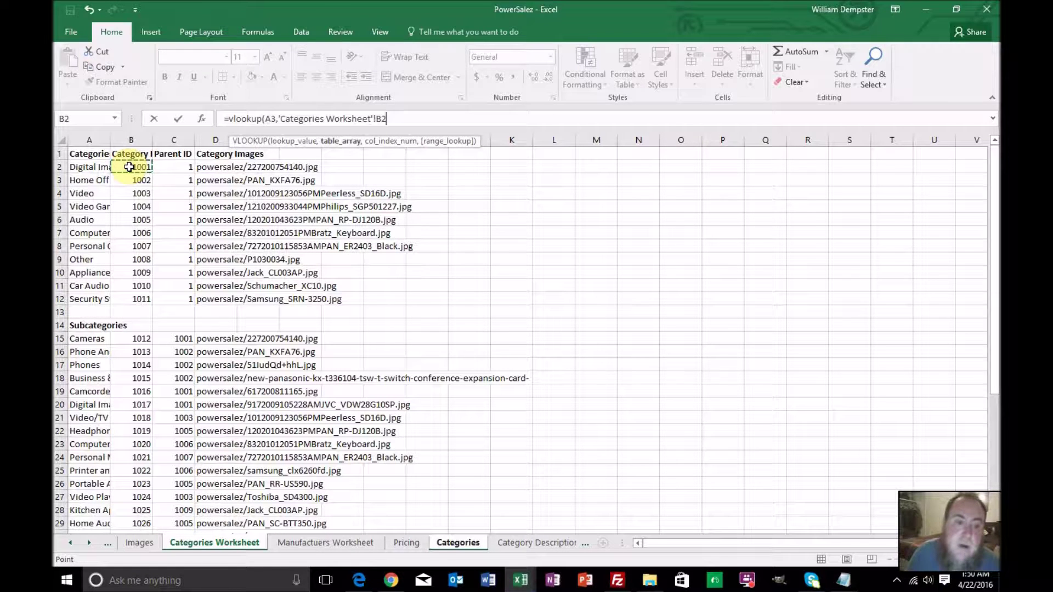
{"action": "scroll", "coordinate": [208, 193], "scroll_direction": "down", "scroll_amount": 8}
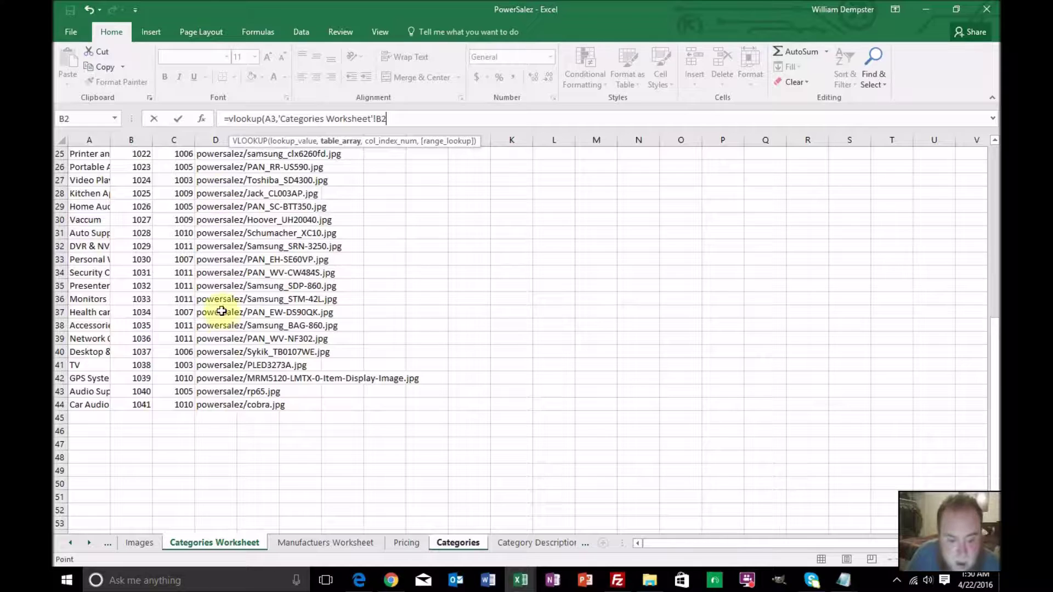
{"action": "left_click", "coordinate": [226, 404], "text": "shift"}
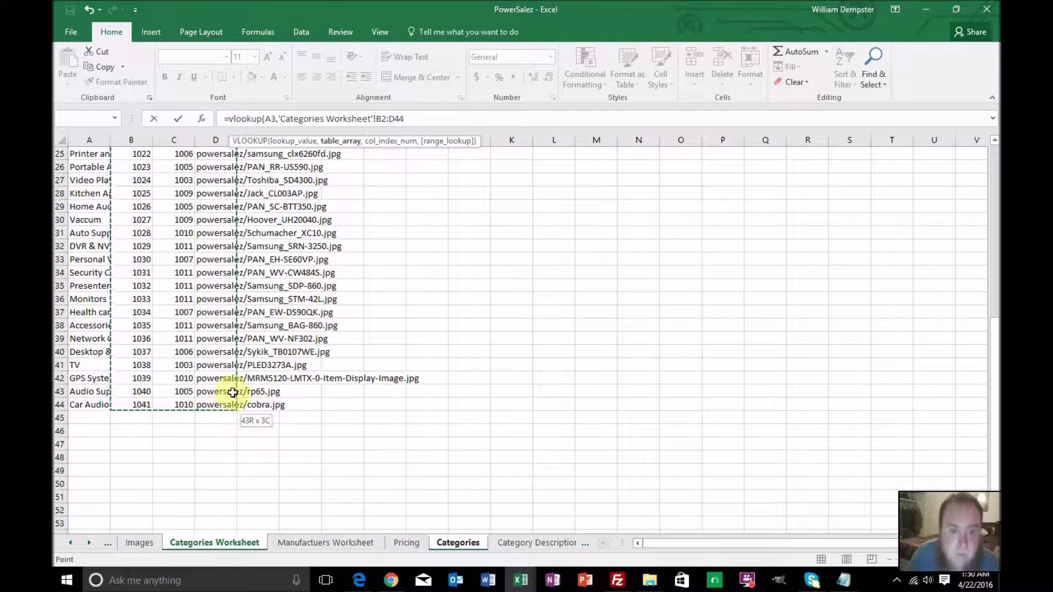
{"action": "left_click", "coordinate": [376, 118]}
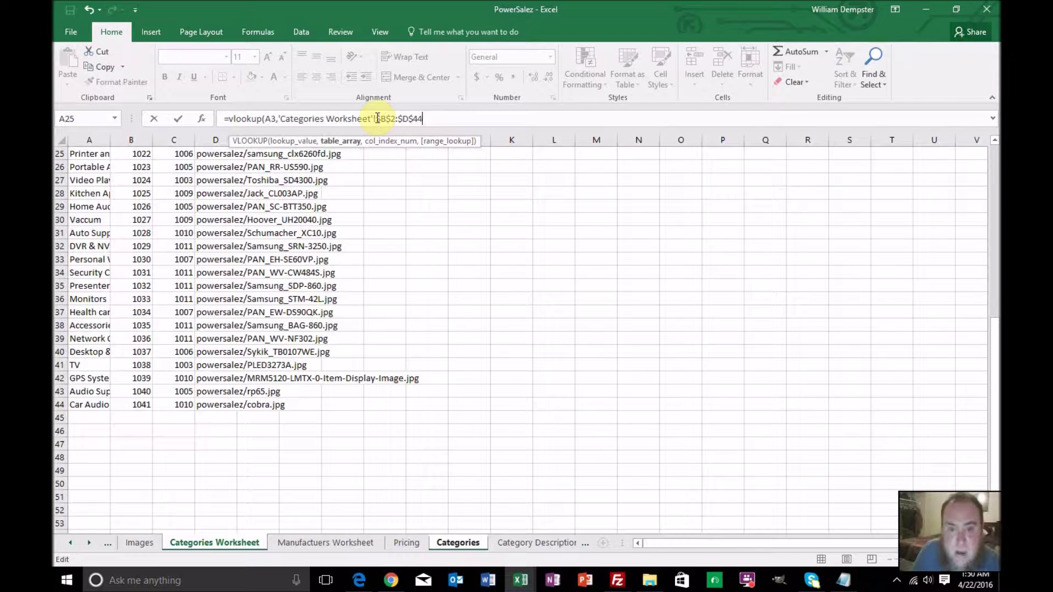
{"action": "type", "text": ",3"}
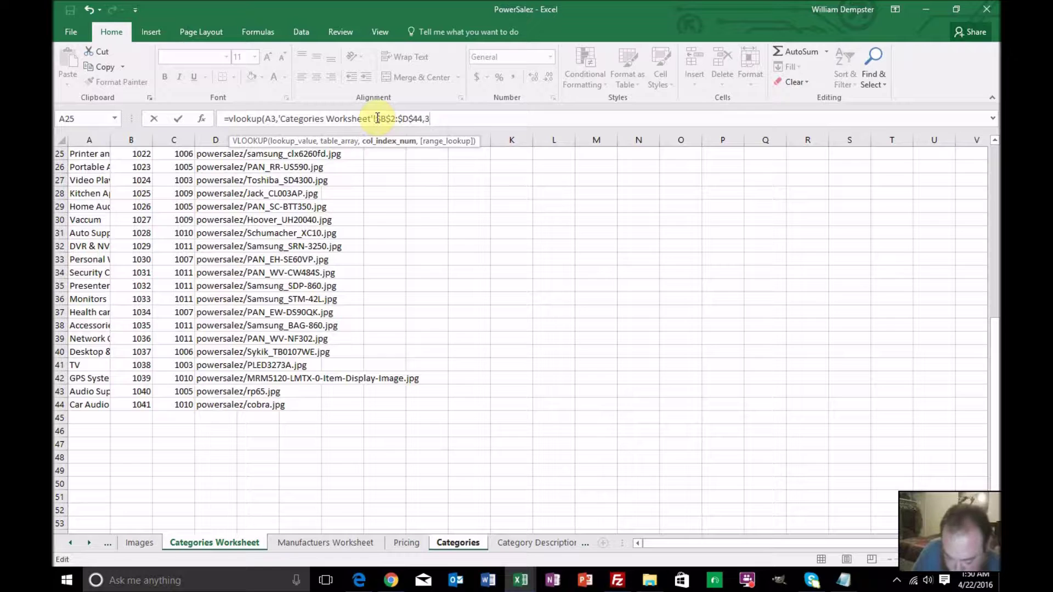
{"action": "type", "text": ",0)"}
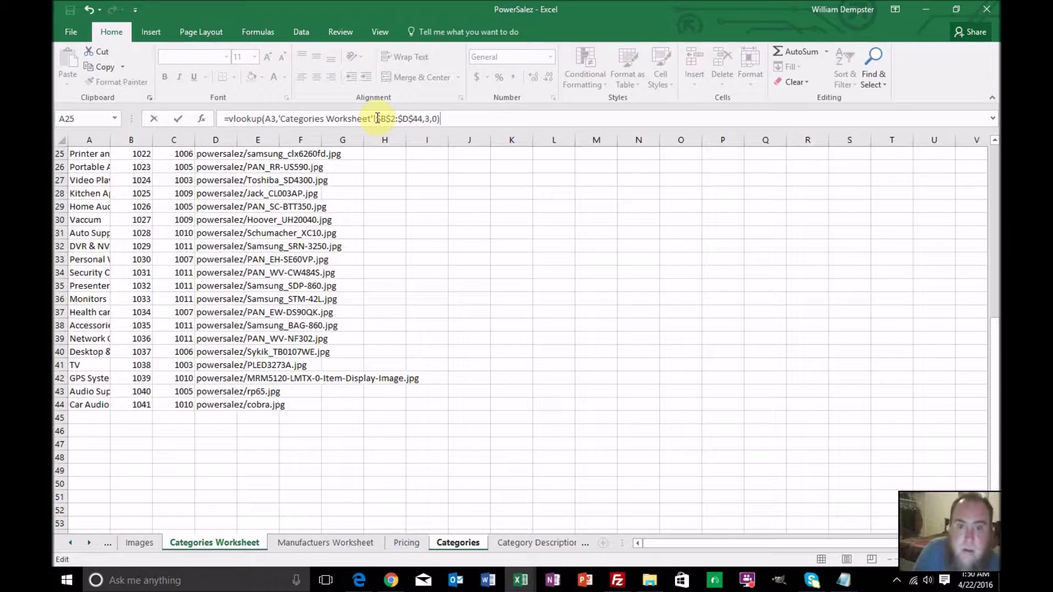
{"action": "key", "text": "Return"}
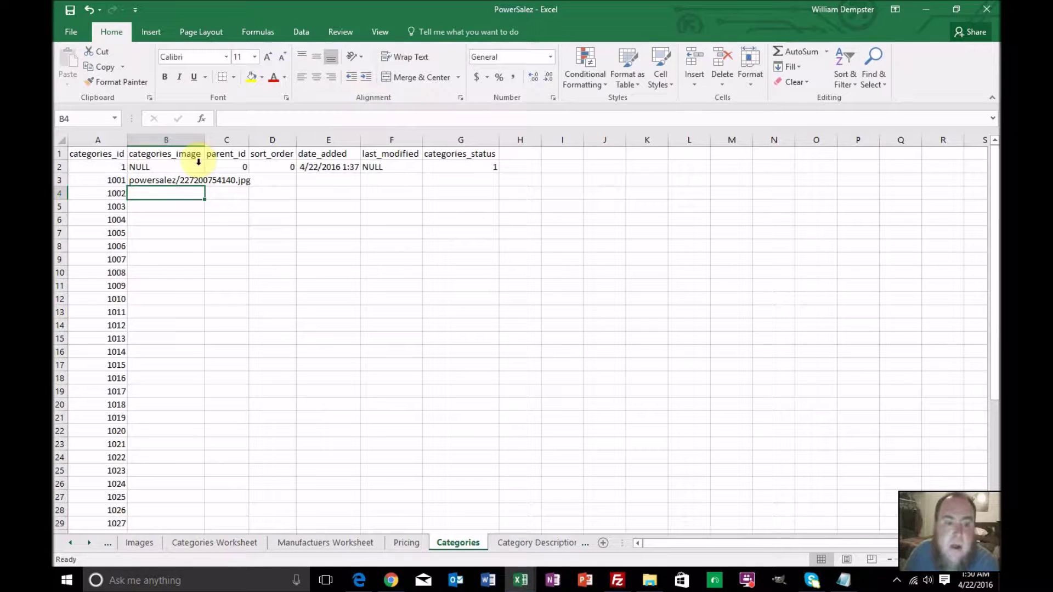
Fill the categories_image lookup down column B to row 43
{"action": "left_click", "coordinate": [195, 182]}
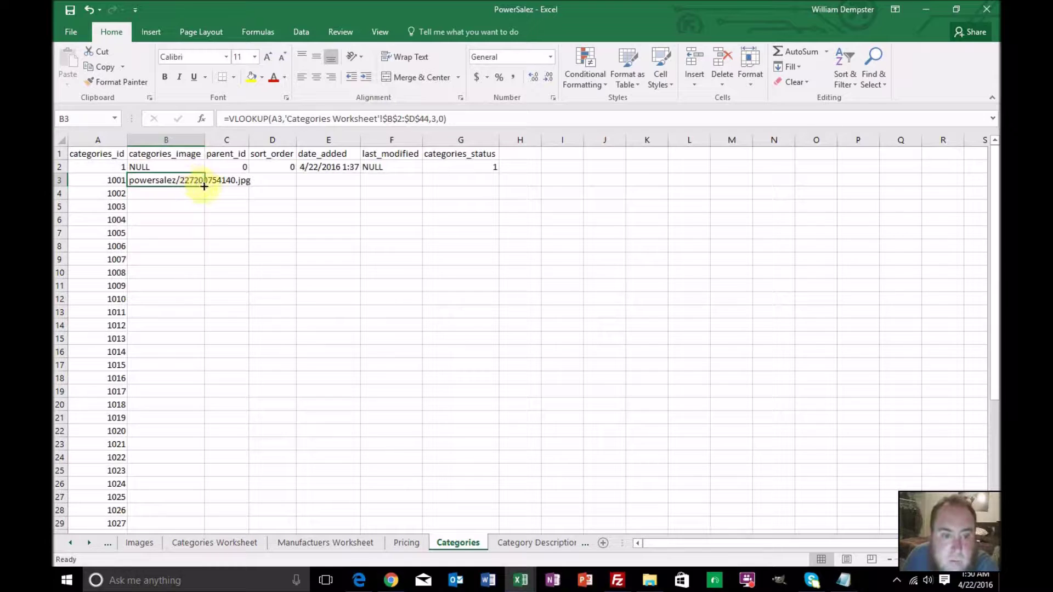
{"action": "double_click", "coordinate": [204, 186]}
{"action": "scroll", "coordinate": [192, 281], "scroll_direction": "down", "scroll_amount": 7}
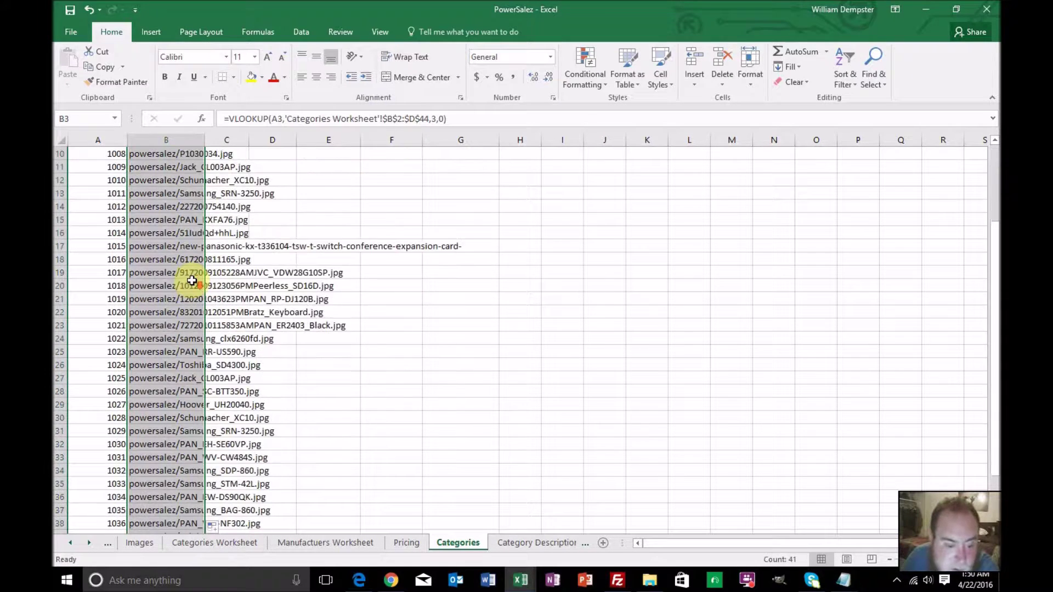
{"action": "scroll", "coordinate": [191, 281], "scroll_direction": "up", "scroll_amount": 7}
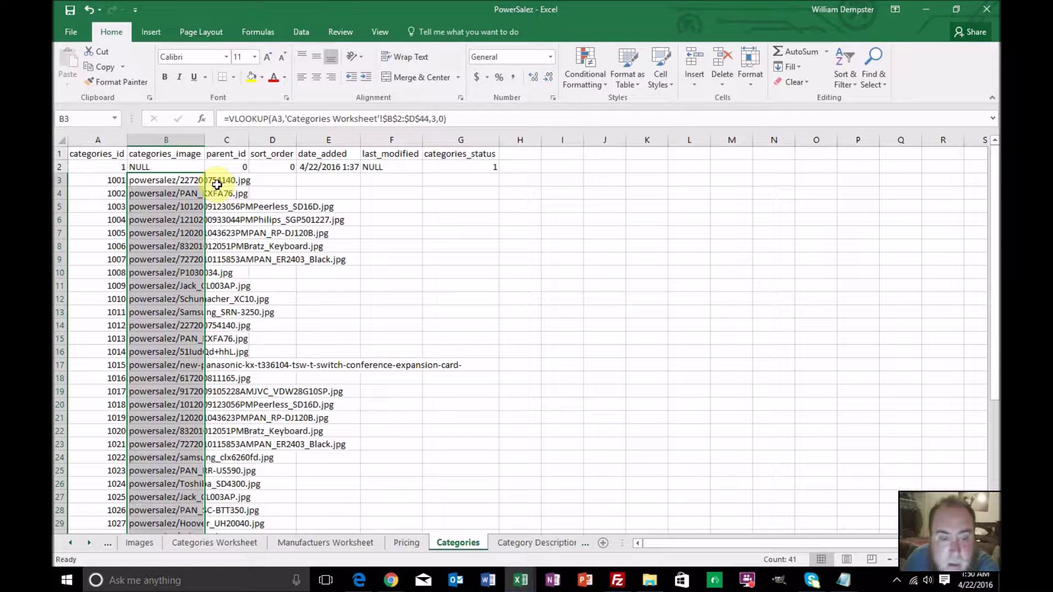
{"action": "left_click", "coordinate": [219, 182]}
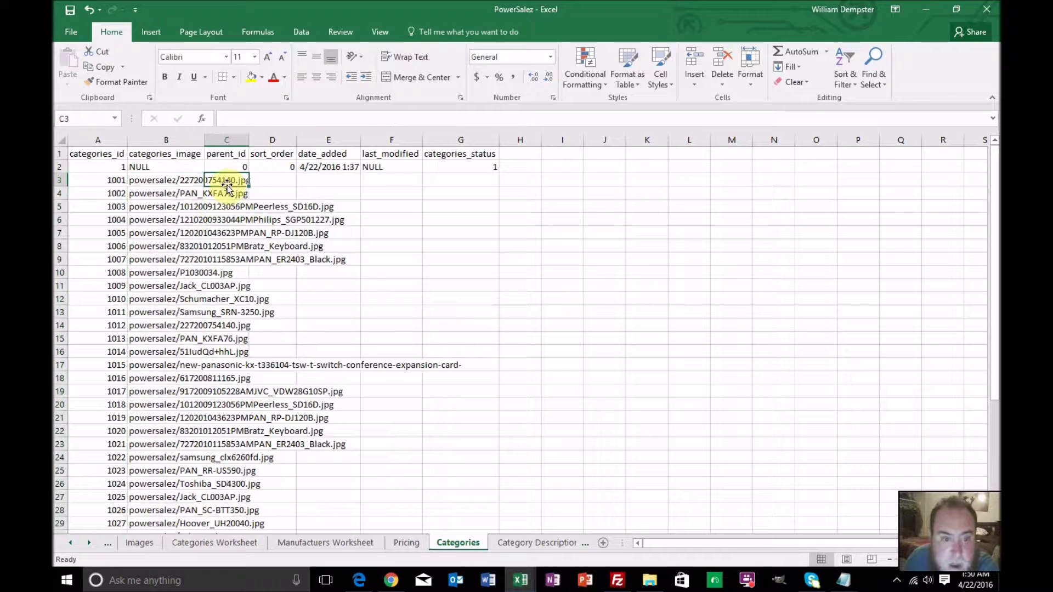
Begin a VLOOKUP in C3 of A3 against 'Categories Worksheet'!B2:C44
{"action": "left_click", "coordinate": [259, 119]}
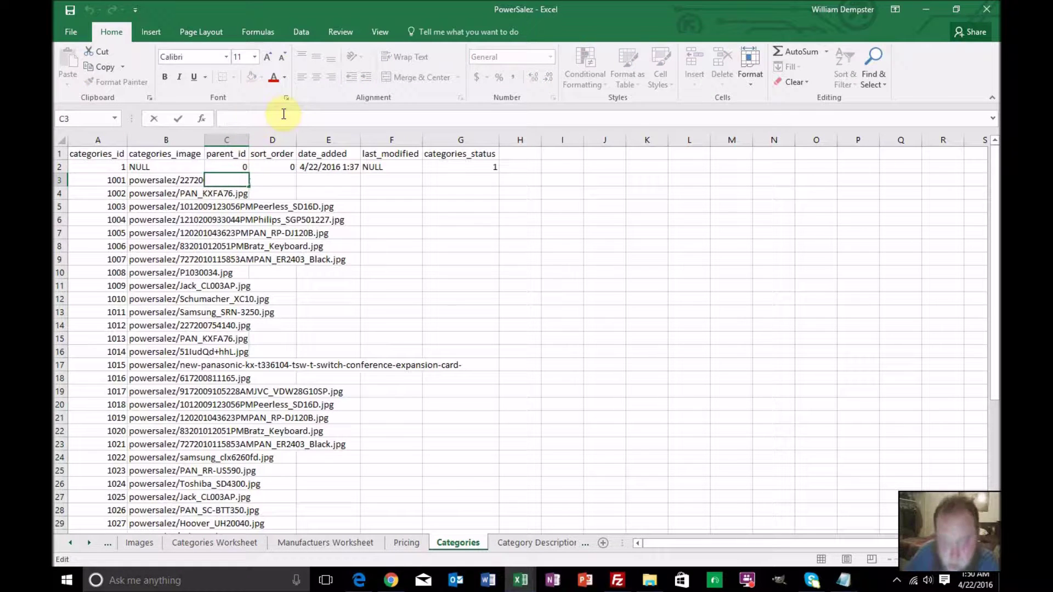
{"action": "type", "text": "=vlookup("}
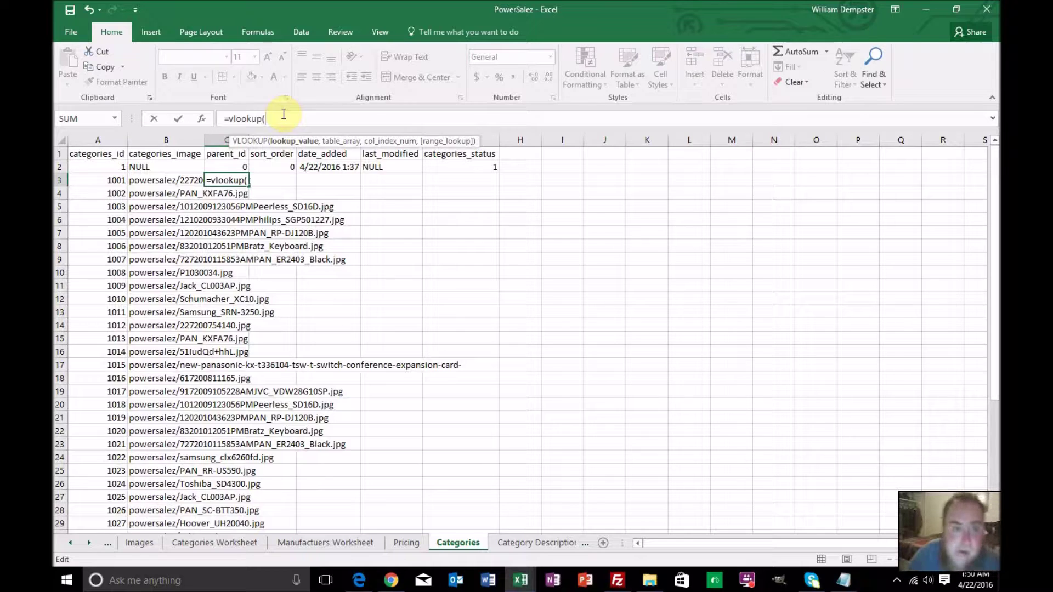
{"action": "left_click", "coordinate": [117, 181]}
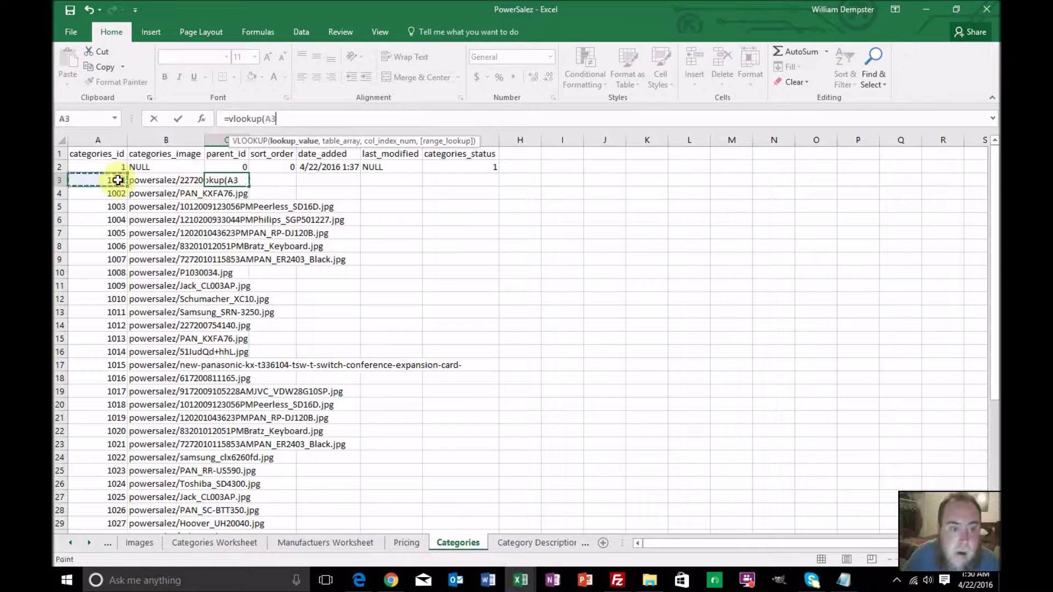
{"action": "type", "text": ","}
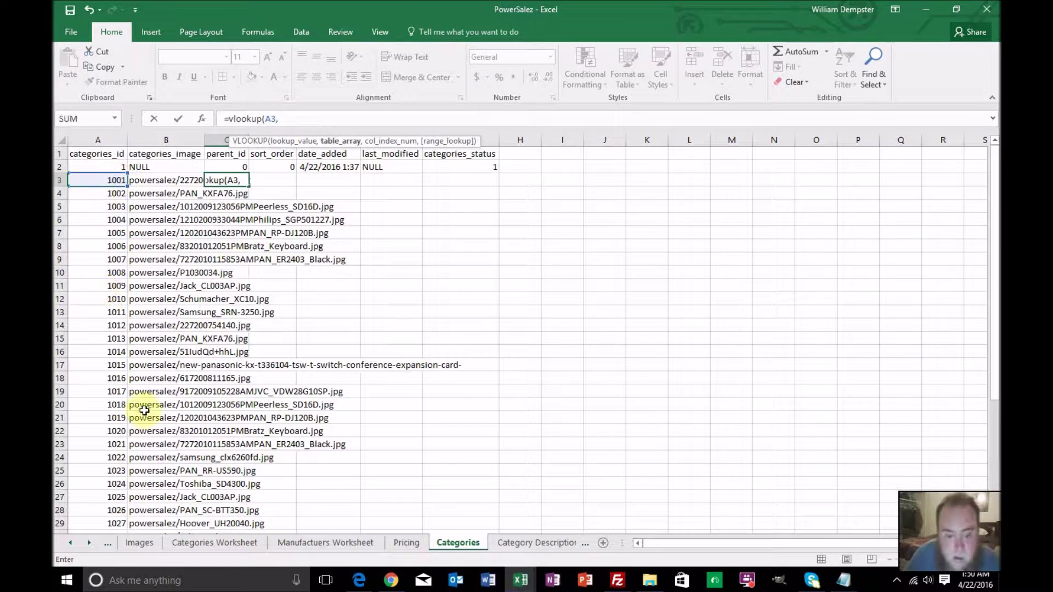
{"action": "left_click", "coordinate": [252, 543]}
{"action": "scroll", "coordinate": [167, 329], "scroll_direction": "up", "scroll_amount": 8}
{"action": "left_click", "coordinate": [125, 167]}
{"action": "scroll", "coordinate": [184, 230], "scroll_direction": "down", "scroll_amount": 6}
{"action": "scroll", "coordinate": [184, 235], "scroll_direction": "down", "scroll_amount": 1}
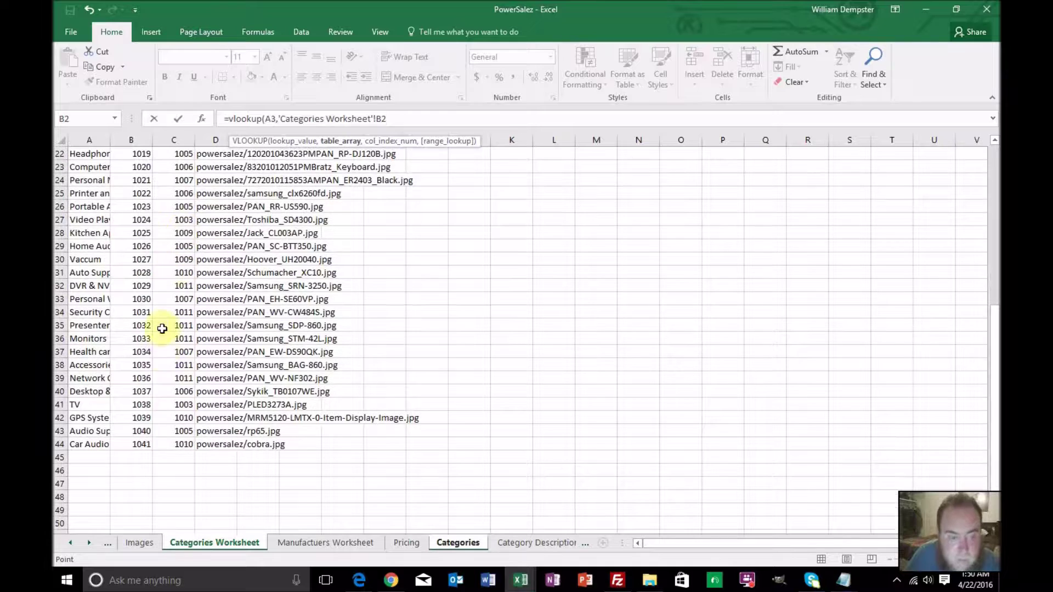
{"action": "left_click", "coordinate": [179, 443], "text": "shift"}
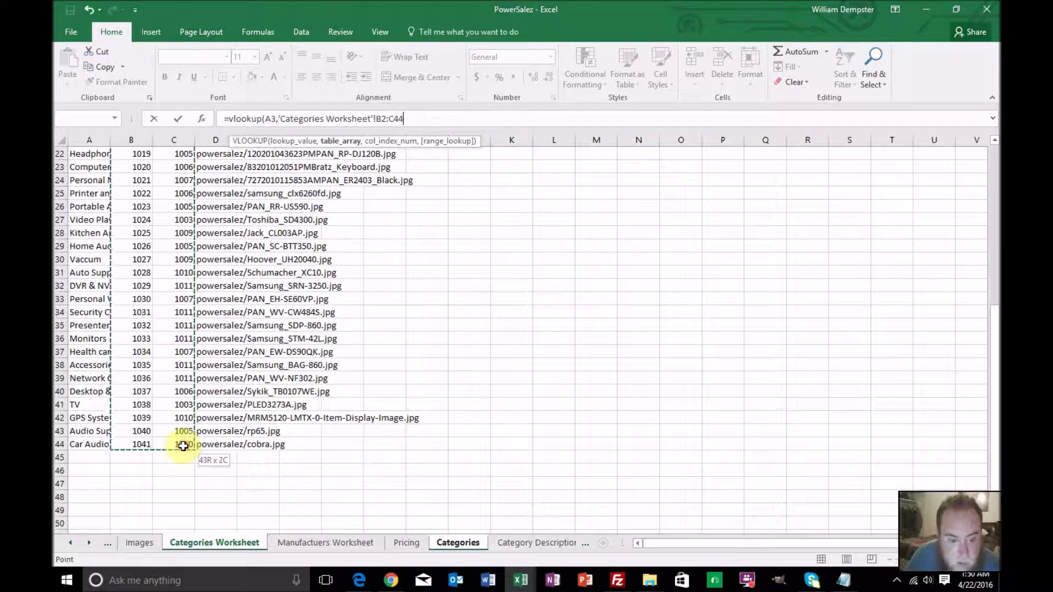
Complete it as =VLOOKUP(A3,'Categories Worksheet'!$B$2:$C$44,2,0) and fill down to C43
{"action": "left_click", "coordinate": [377, 119]}
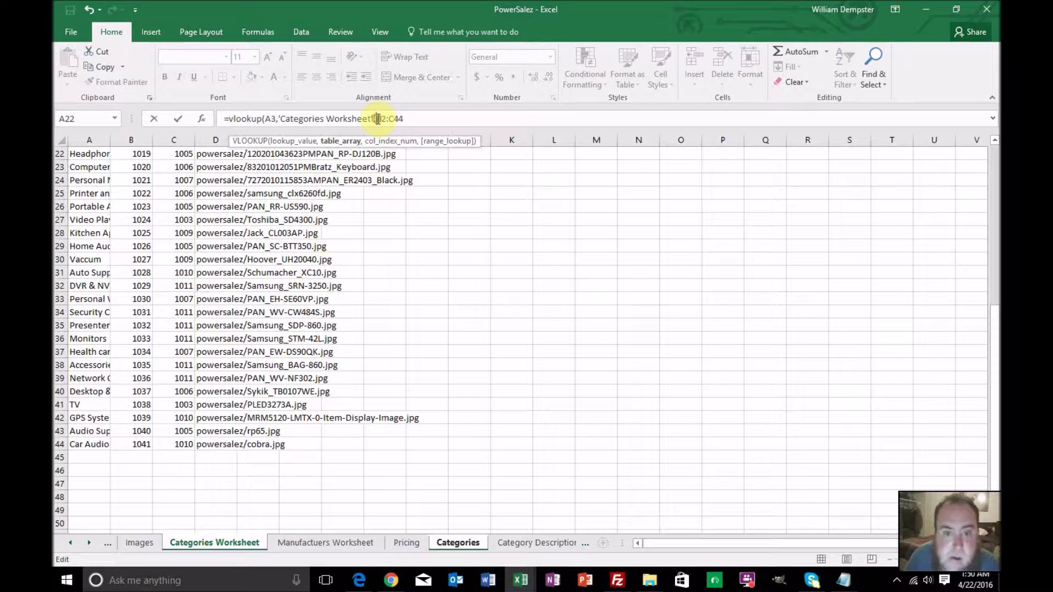
{"action": "type", "text": "$C"}
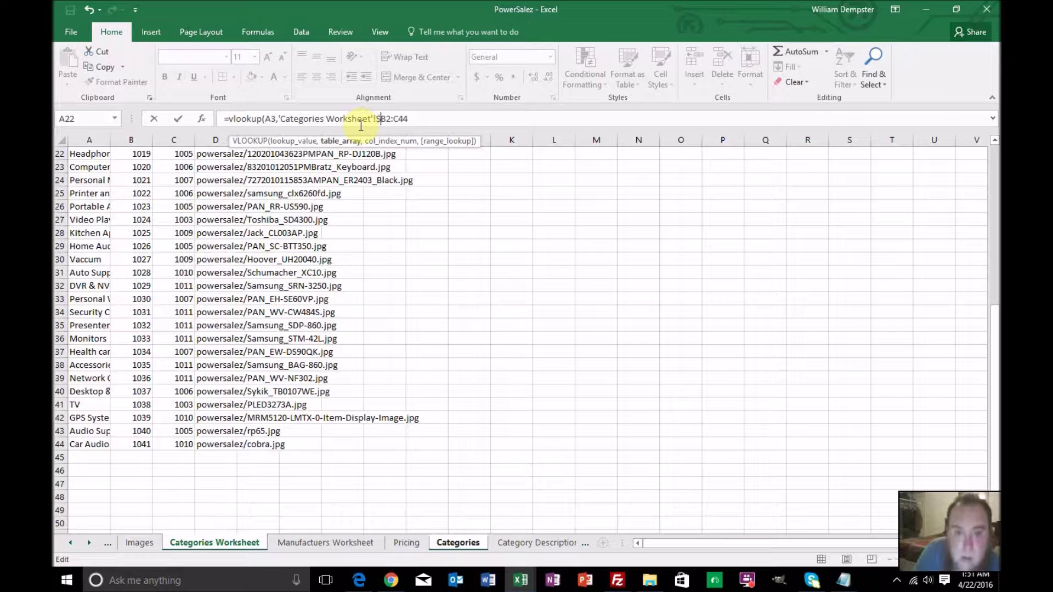
{"action": "type", "text": "$44"}
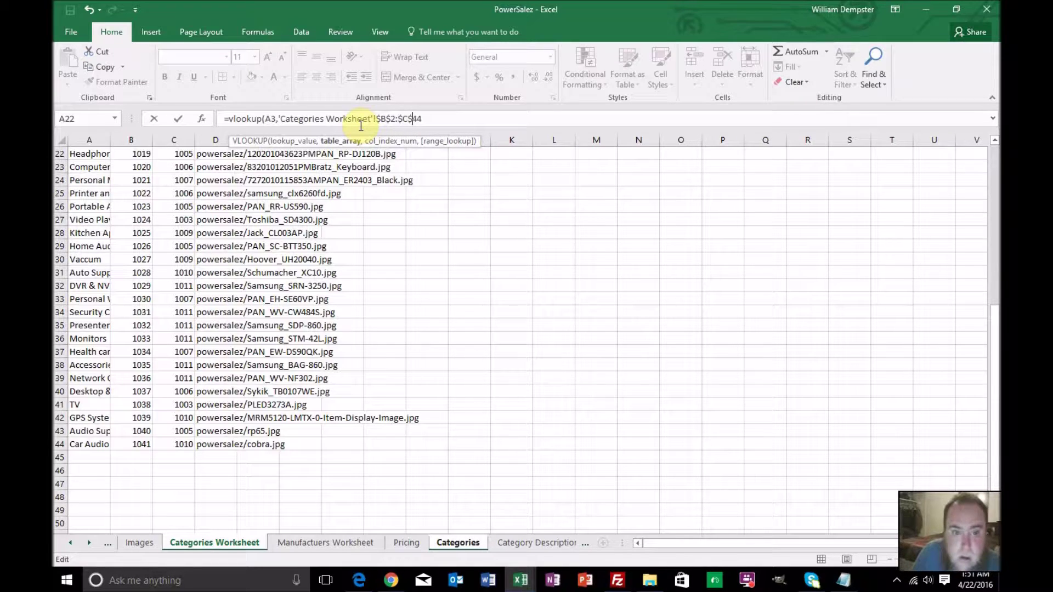
{"action": "type", "text": ","}
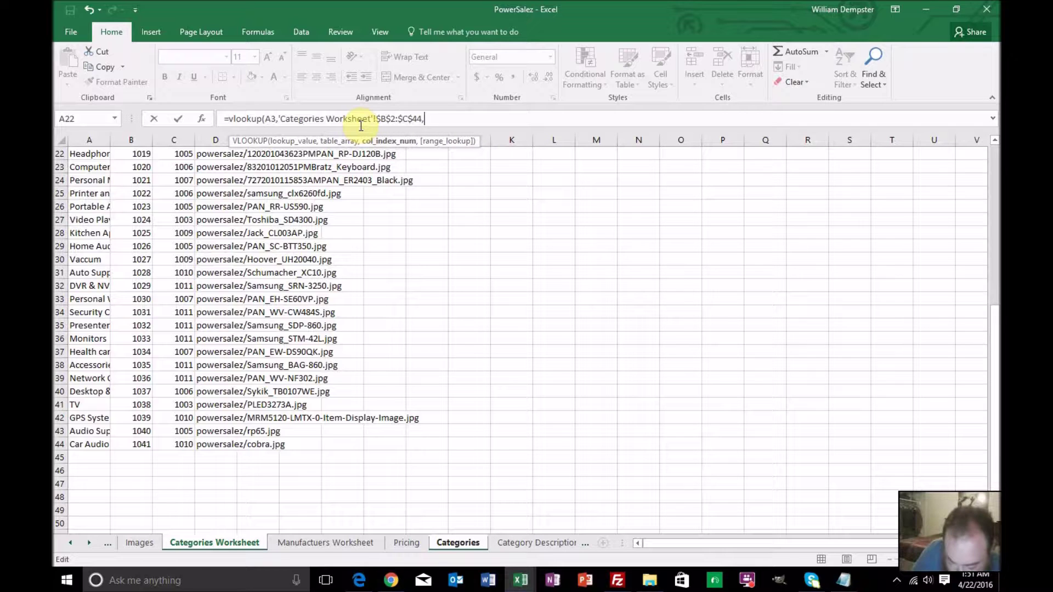
{"action": "type", "text": "2,"}
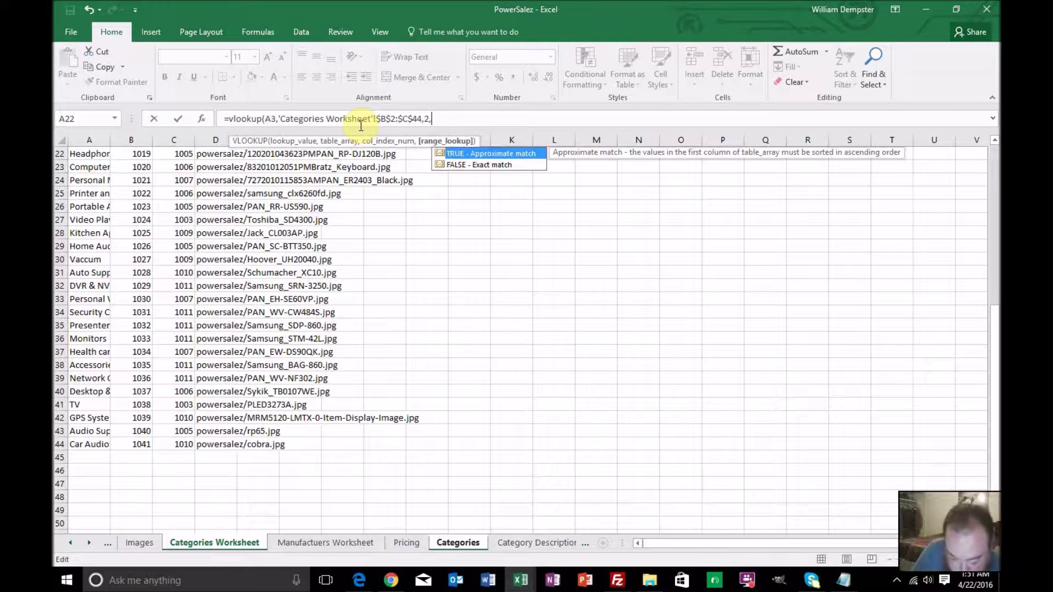
{"action": "type", "text": "0)"}
{"action": "key", "text": "Return"}
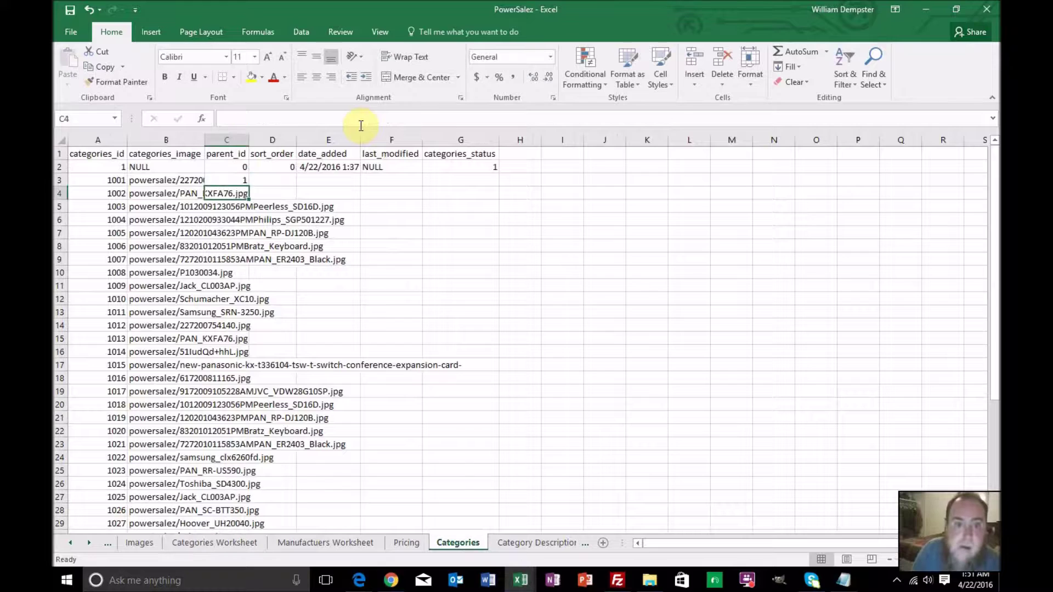
{"action": "left_click", "coordinate": [228, 180]}
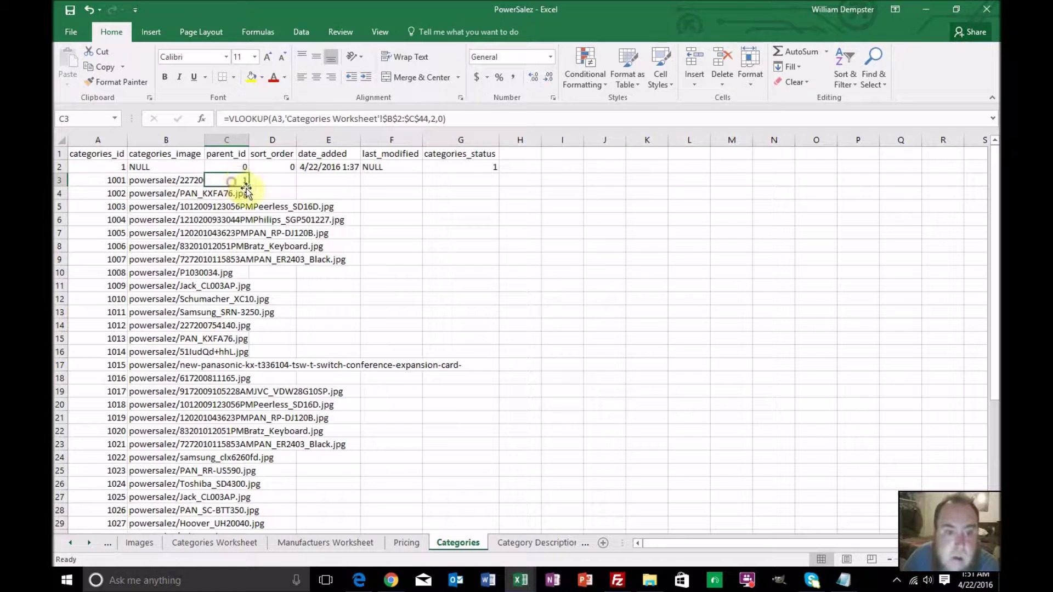
{"action": "double_click", "coordinate": [250, 187]}
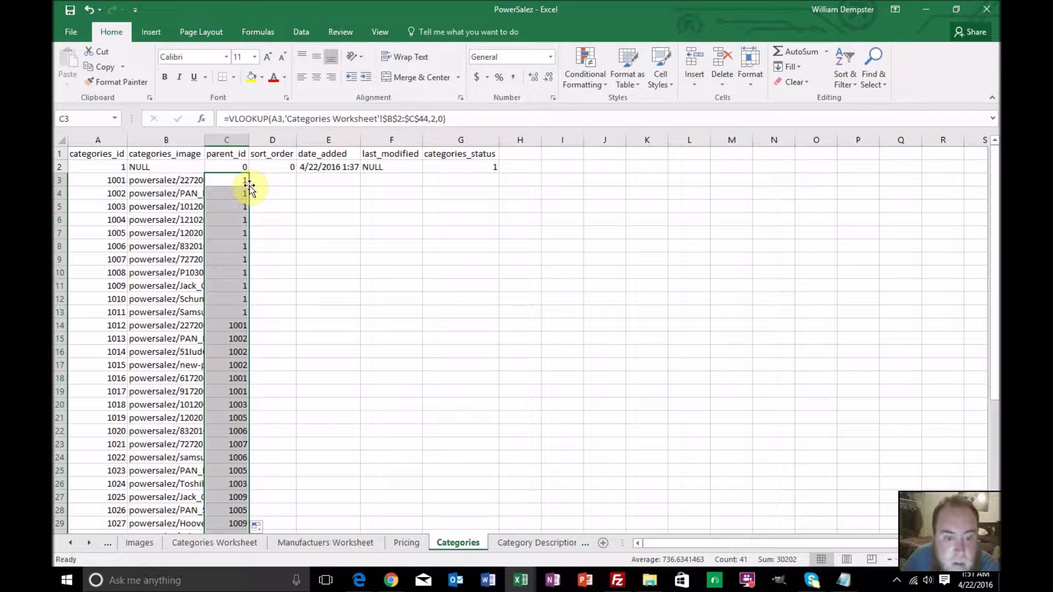
Enter 0 in D3 and fill it down the whole sort_order column
{"action": "left_click", "coordinate": [267, 186]}
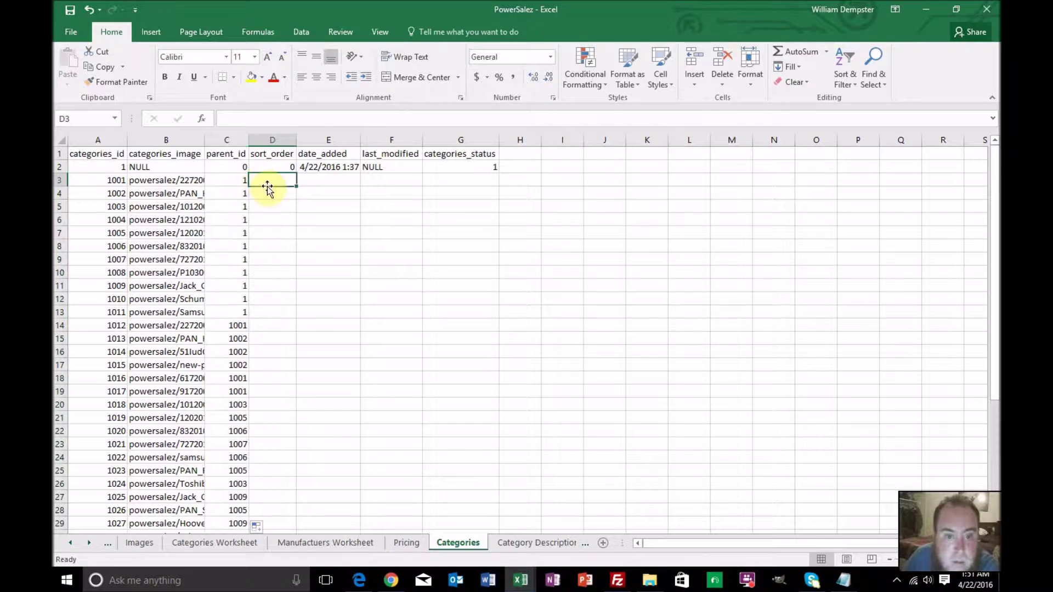
{"action": "type", "text": "0"}
{"action": "key", "text": "Return"}
{"action": "left_click", "coordinate": [286, 182]}
{"action": "double_click", "coordinate": [296, 187]}
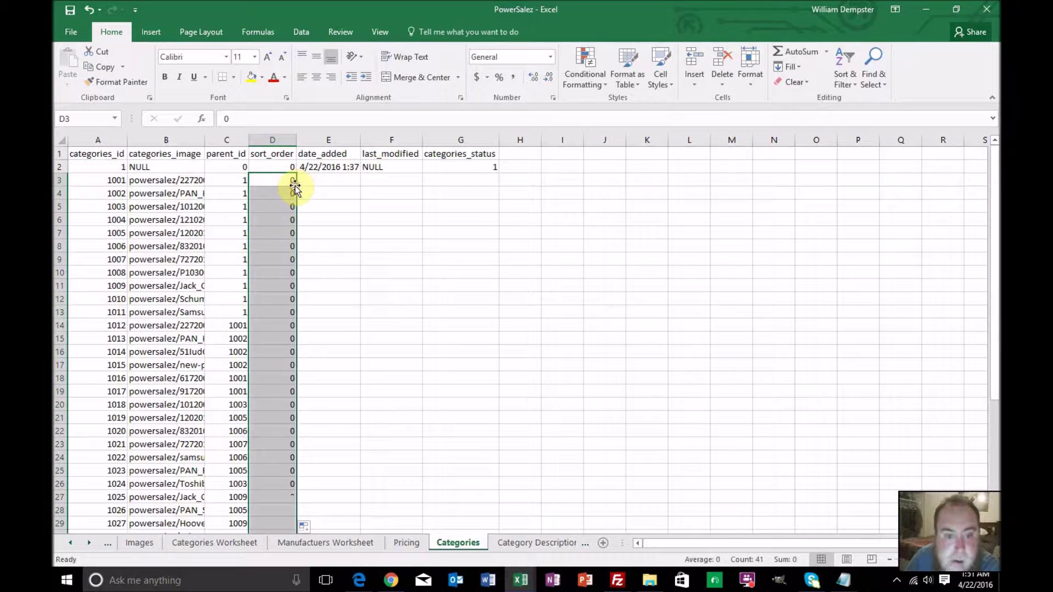
Copy E2's date_added value 4/22/2016 1:37 into E3:E43 without incrementing the date
{"action": "left_click", "coordinate": [351, 167]}
{"action": "key", "text": "ctrl+shift+Down"}
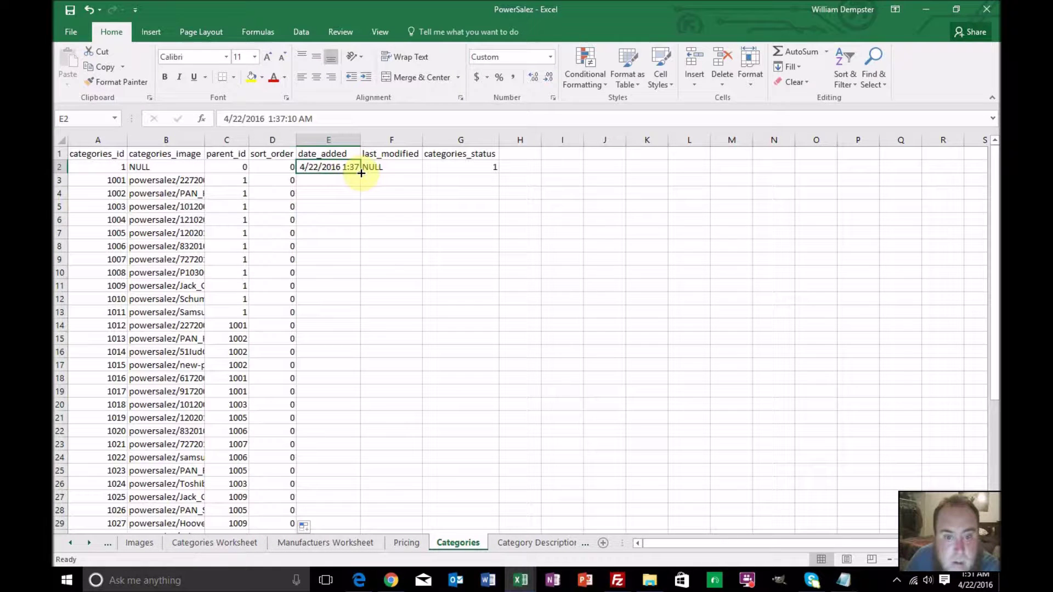
{"action": "double_click", "coordinate": [360, 173]}
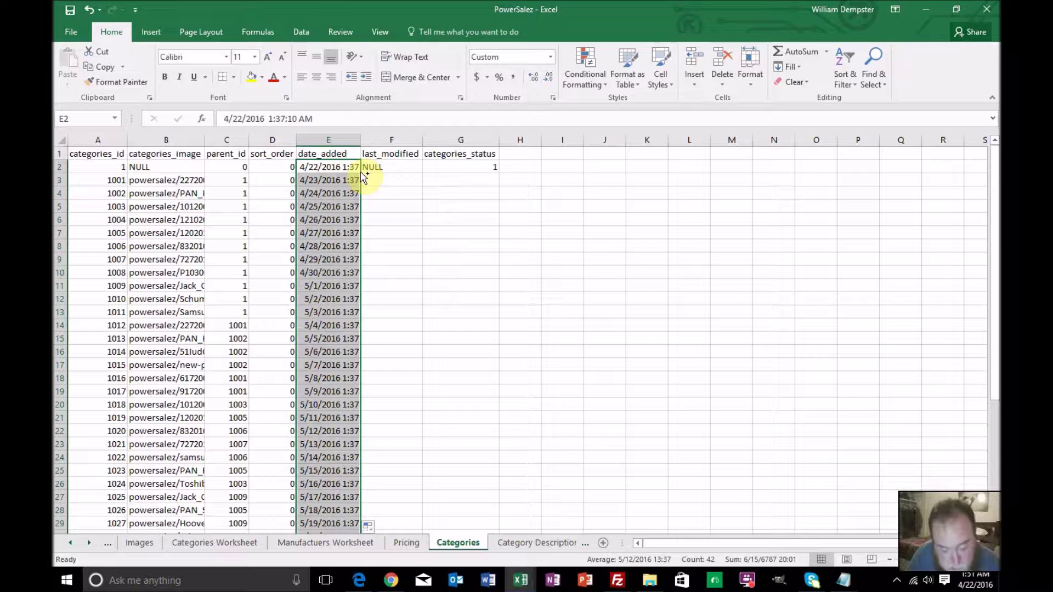
{"action": "key", "text": "ctrl+z"}
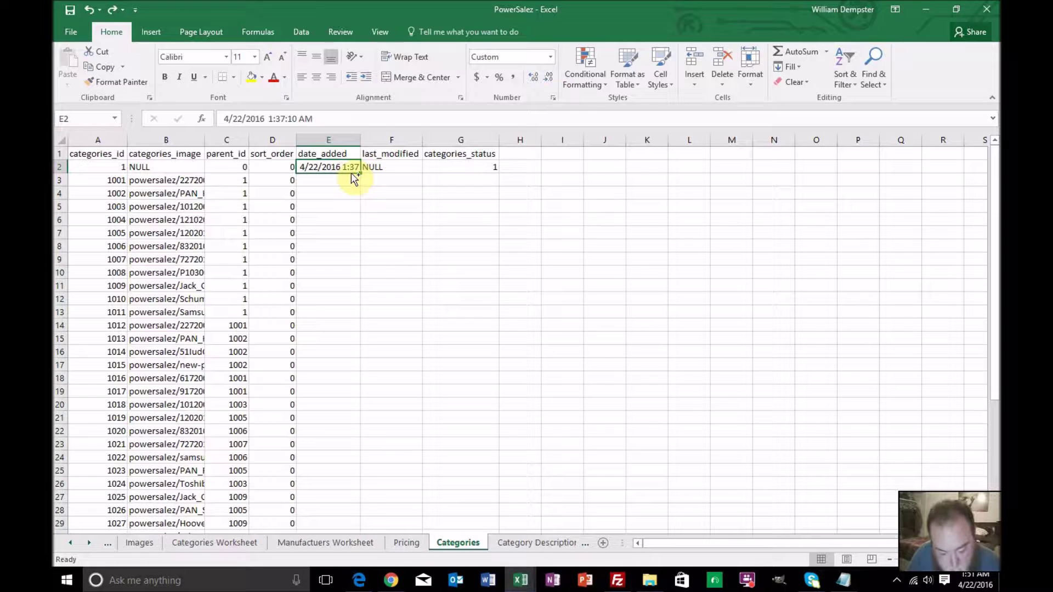
{"action": "key", "text": "ctrl+c"}
{"action": "left_click", "coordinate": [347, 178]}
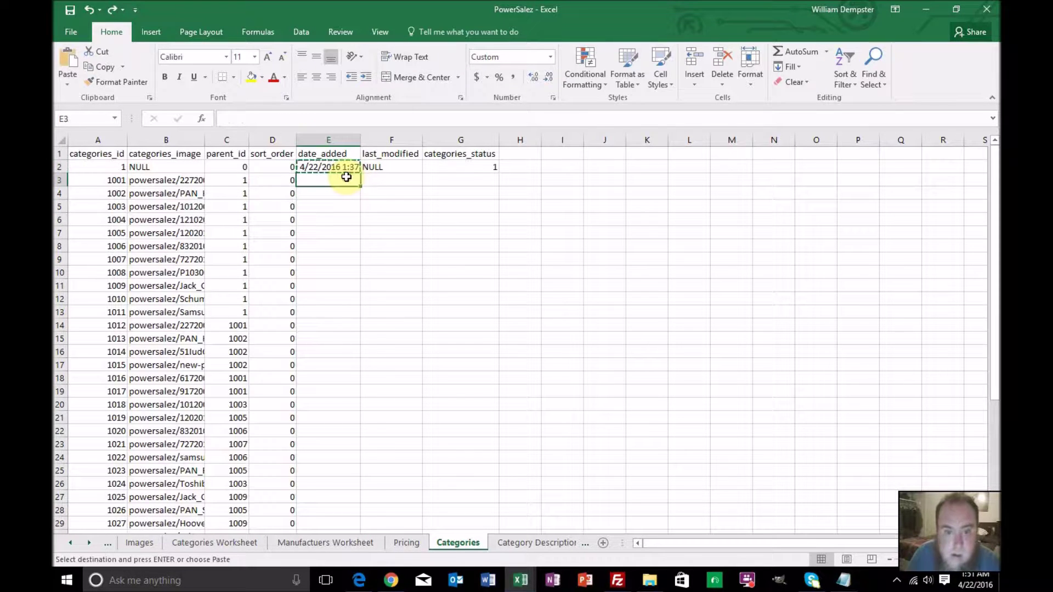
{"action": "scroll", "coordinate": [341, 239], "scroll_direction": "down", "scroll_amount": 7}
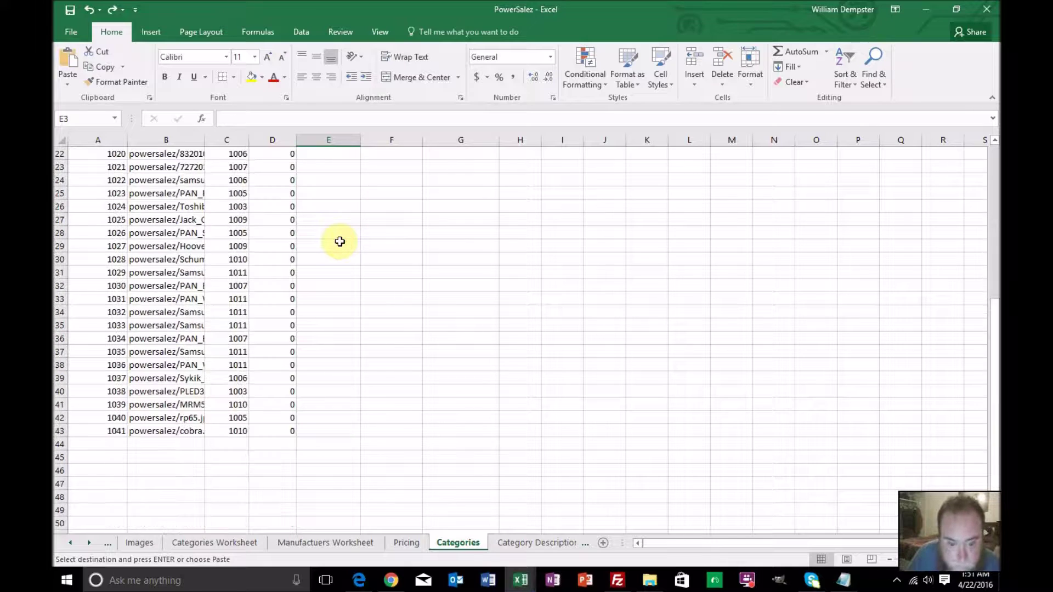
{"action": "left_click", "coordinate": [342, 430], "text": "shift"}
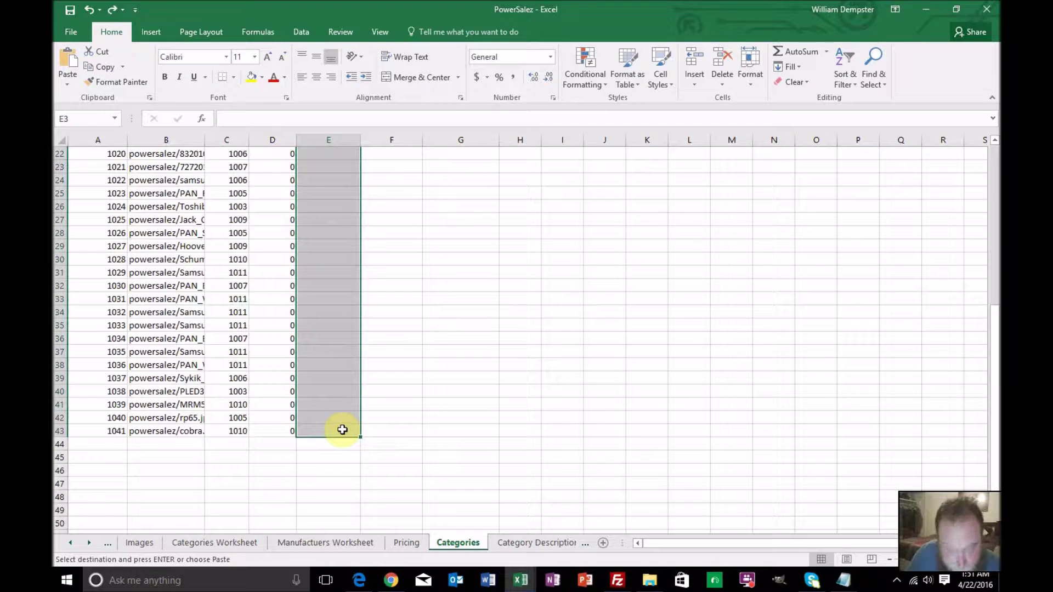
{"action": "key", "text": "ctrl+v"}
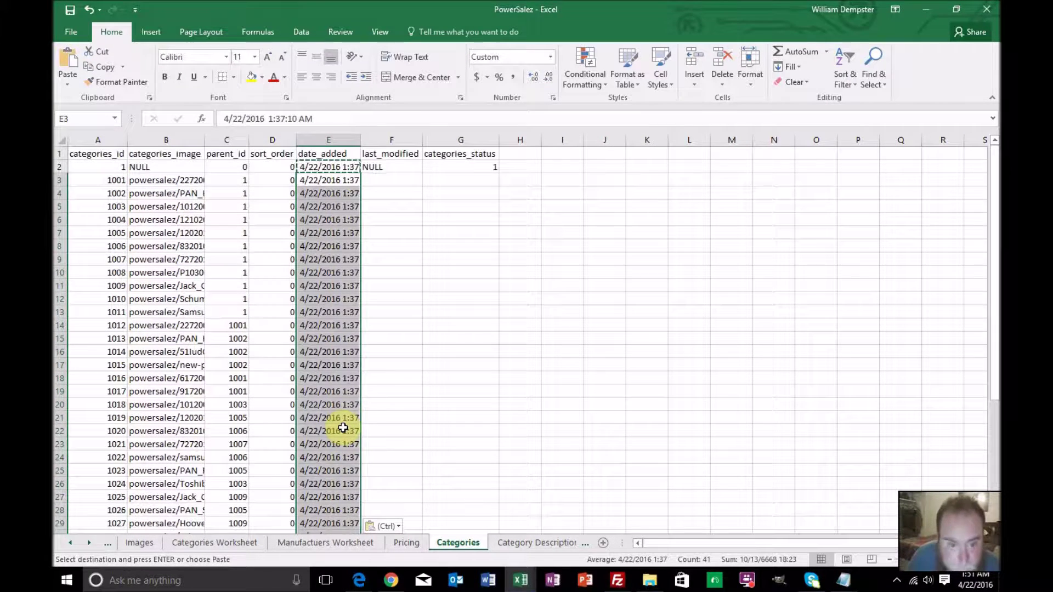
{"action": "scroll", "coordinate": [346, 416], "scroll_direction": "down", "scroll_amount": 2}
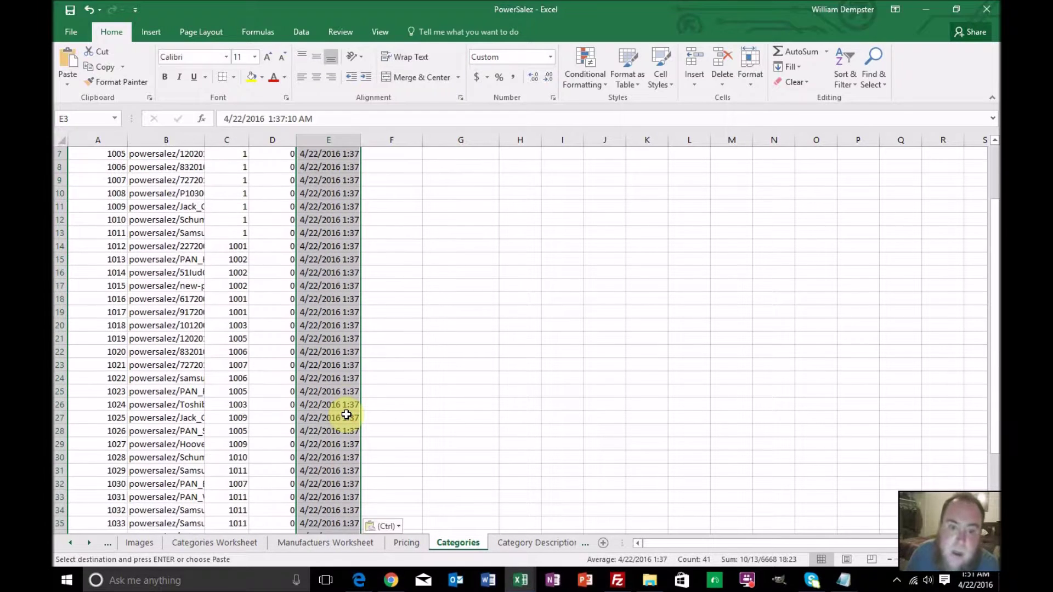
{"action": "scroll", "coordinate": [346, 415], "scroll_direction": "down", "scroll_amount": 5}
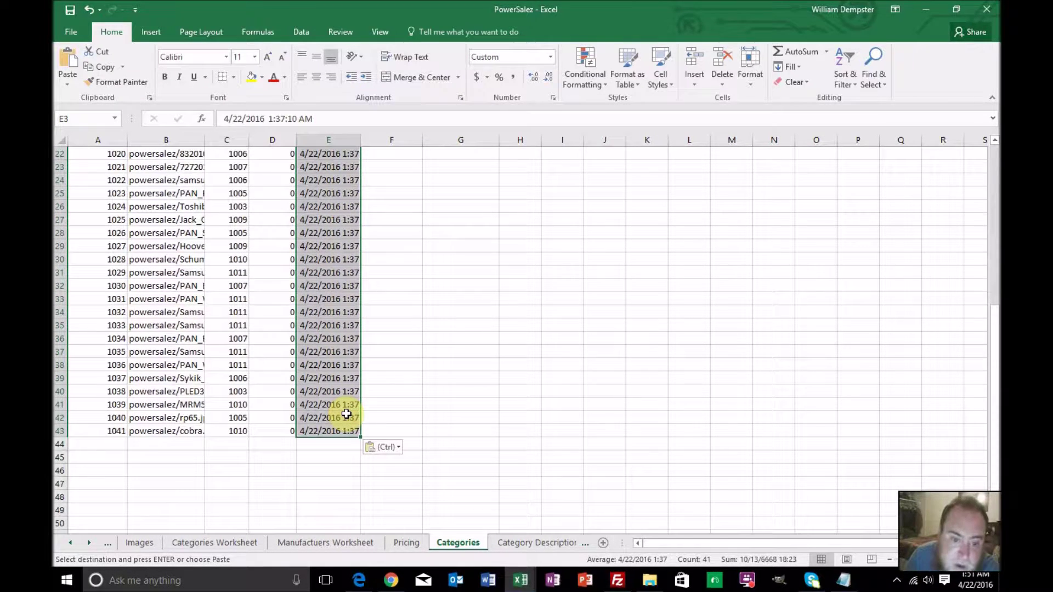
{"action": "scroll", "coordinate": [346, 416], "scroll_direction": "up", "scroll_amount": 7}
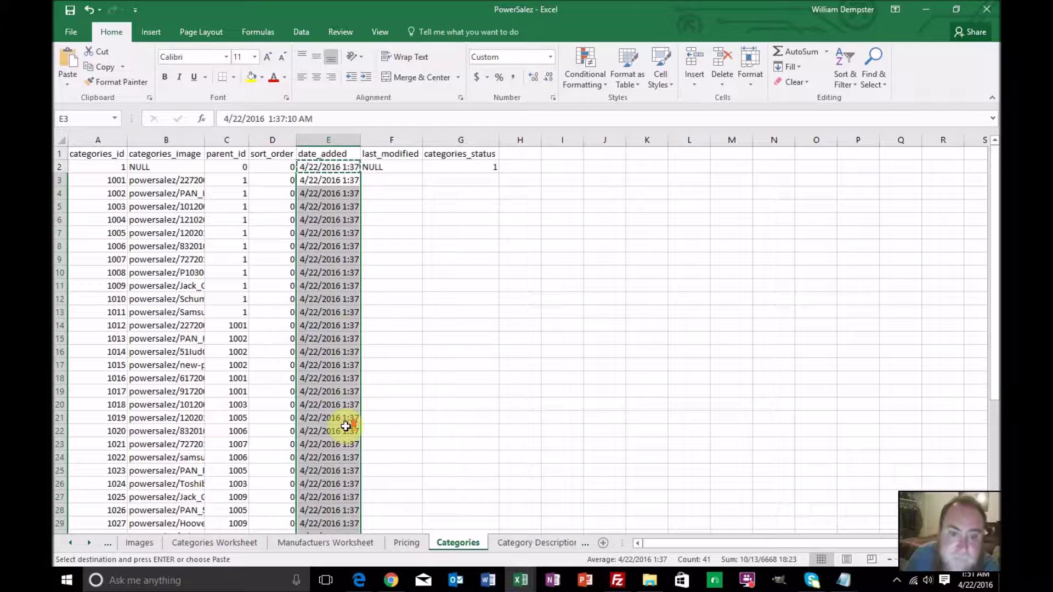
Fill NULL down last_modified and 1 down categories_status to row 43
{"action": "left_click", "coordinate": [377, 166]}
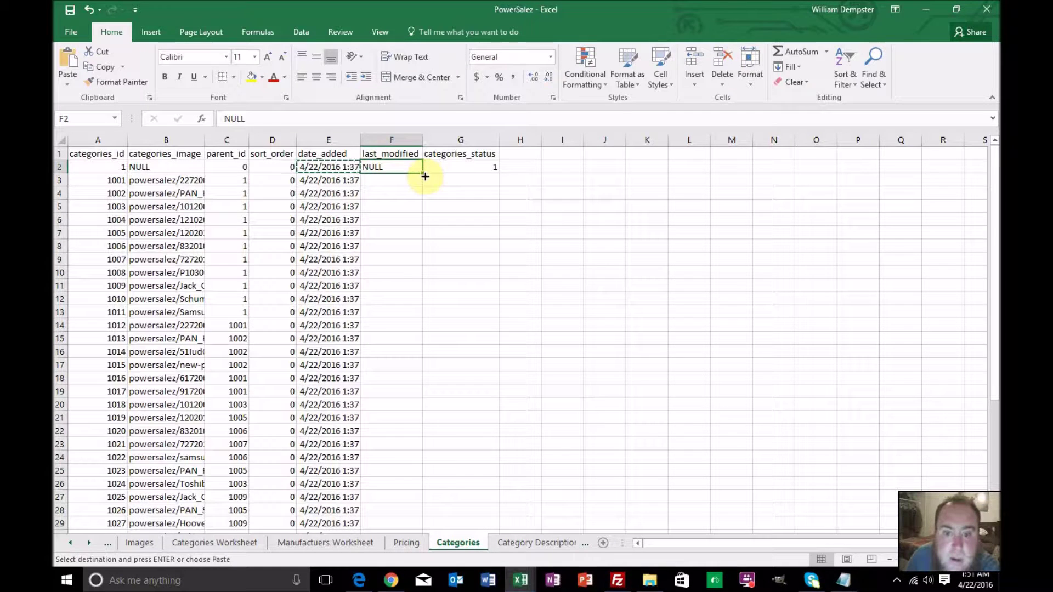
{"action": "double_click", "coordinate": [422, 174]}
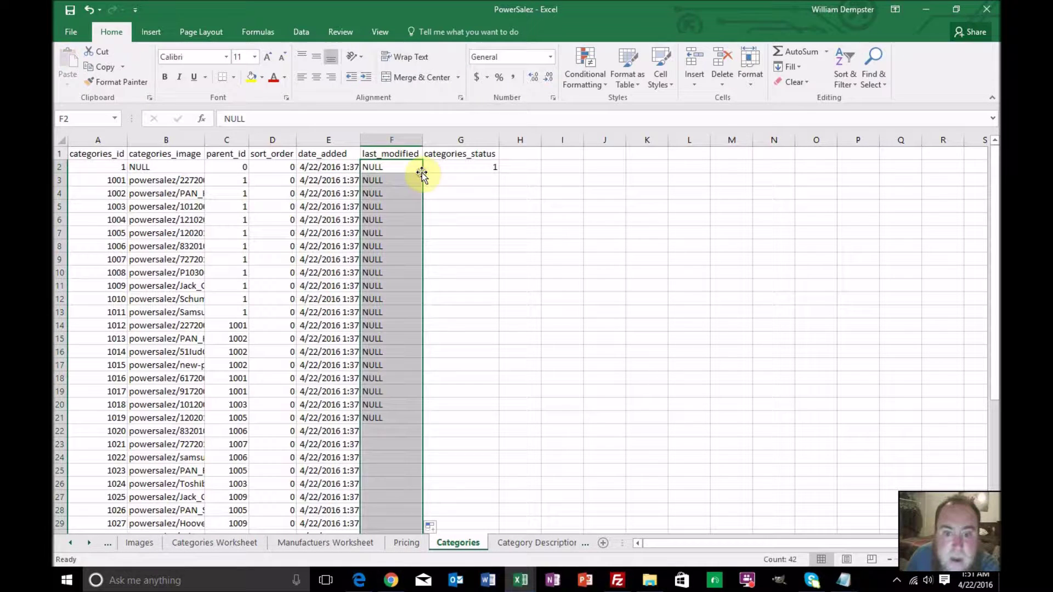
{"action": "left_click", "coordinate": [481, 166]}
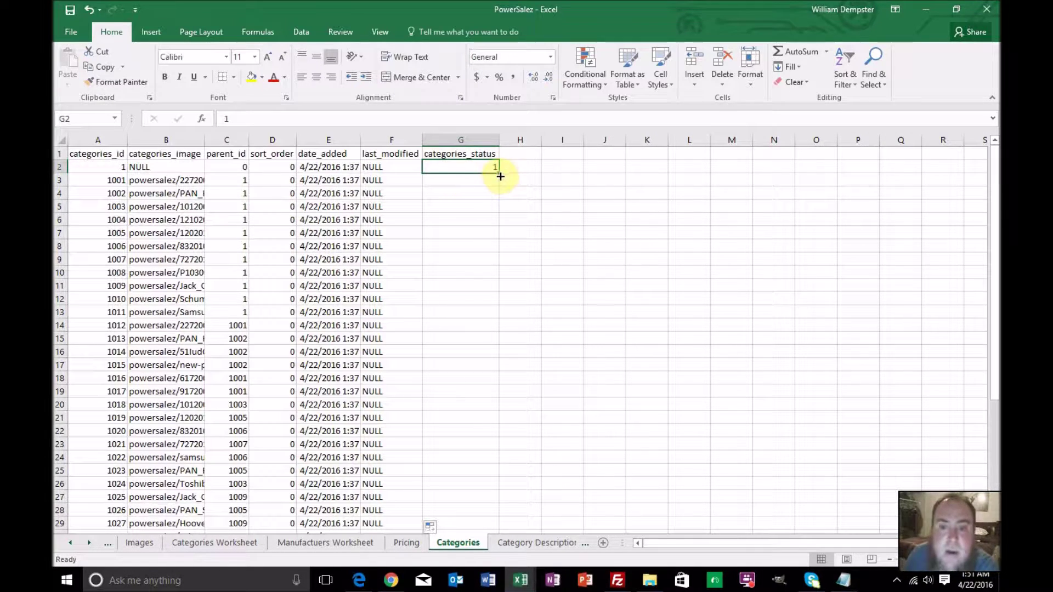
{"action": "double_click", "coordinate": [500, 173]}
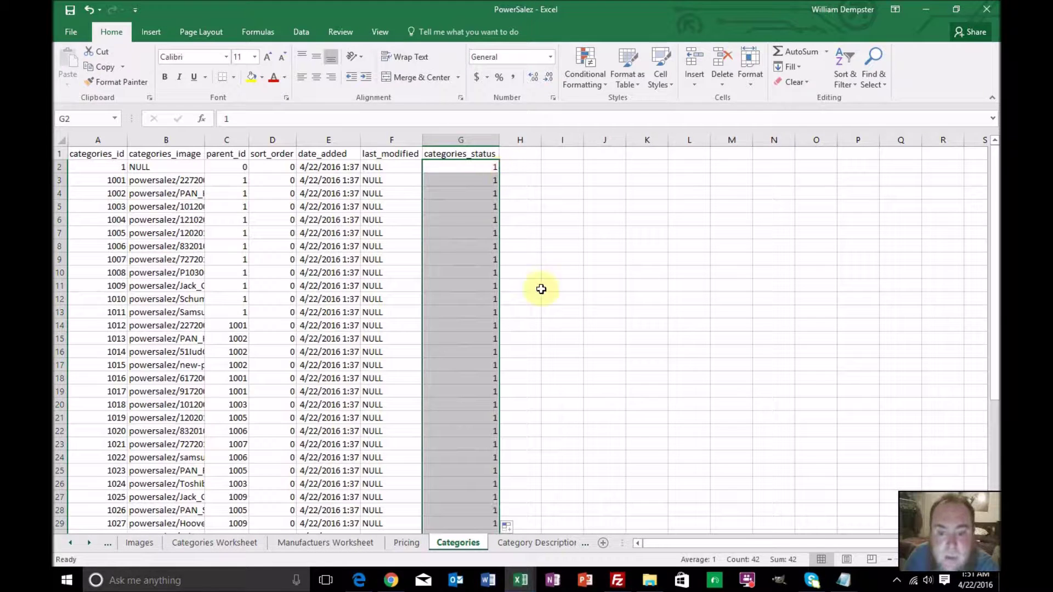
{"action": "scroll", "coordinate": [542, 289], "scroll_direction": "down", "scroll_amount": 2}
{"action": "scroll", "coordinate": [541, 289], "scroll_direction": "down", "scroll_amount": 5}
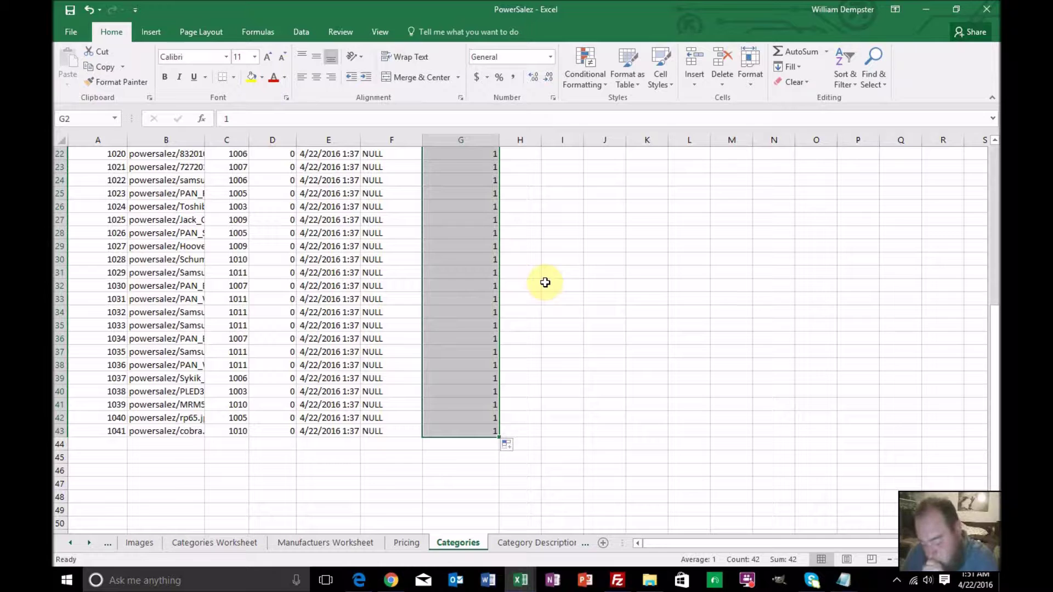
{"action": "scroll", "coordinate": [545, 282], "scroll_direction": "up", "scroll_amount": 7}
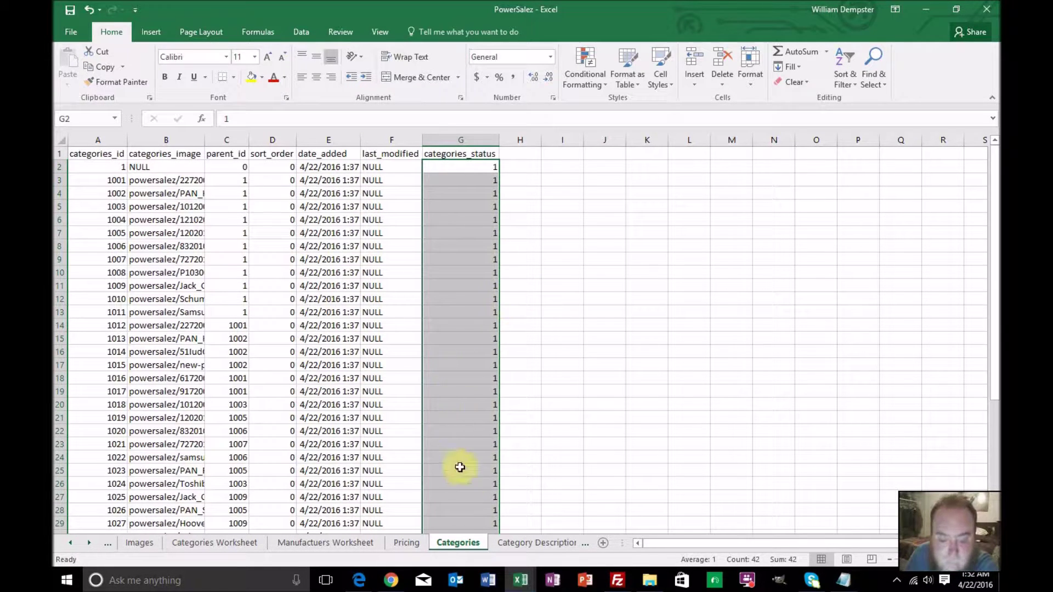
On Category Descriptions, enter categories_id 1001 and 1002 and extend the series to 1041
{"action": "left_click", "coordinate": [512, 543]}
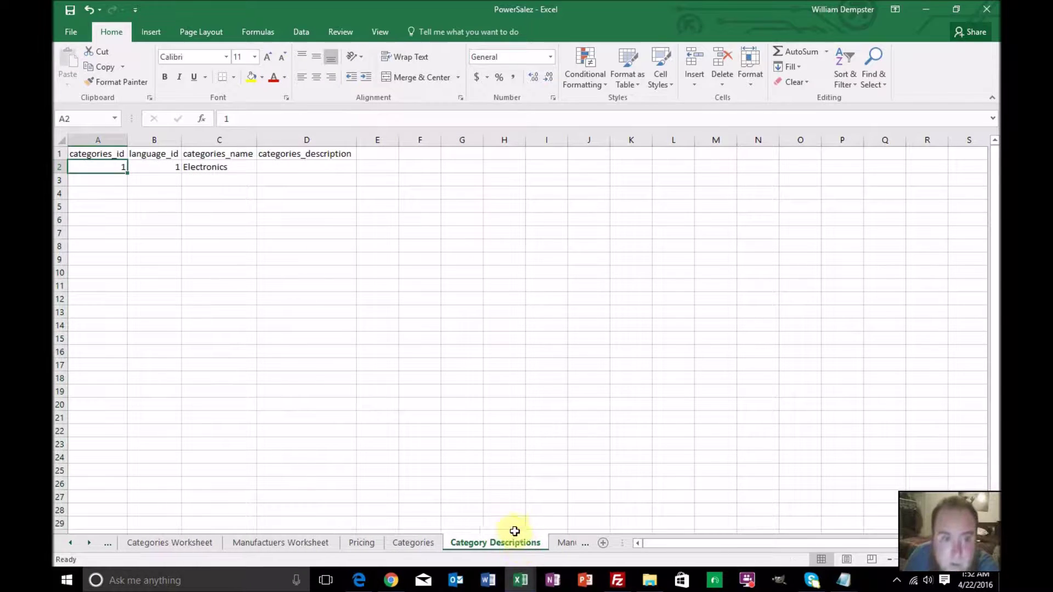
{"action": "left_click", "coordinate": [112, 180]}
{"action": "type", "text": "1001"}
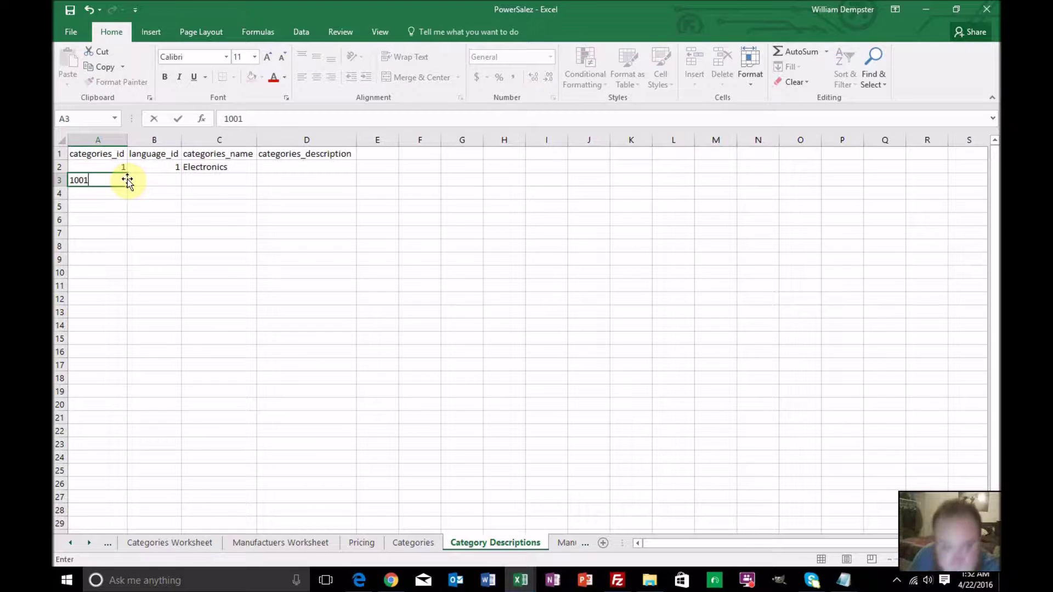
{"action": "key", "text": "Return"}
{"action": "type", "text": "1002"}
{"action": "key", "text": "Return"}
{"action": "left_click_drag", "start_coordinate": [124, 177], "coordinate": [130, 341]}
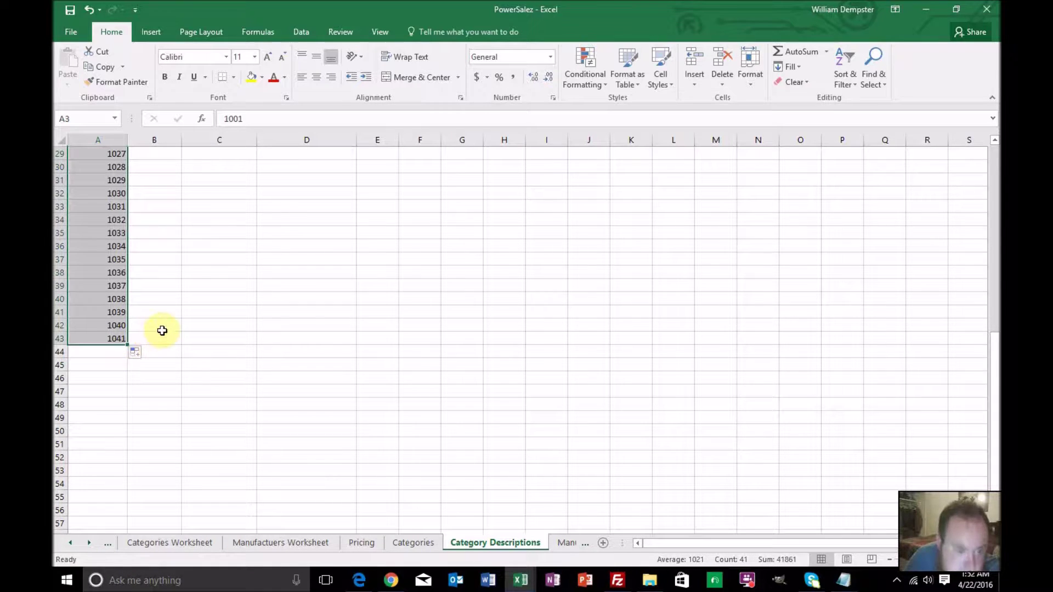
Fill language_id 1 down every row, then begin a formula in the first categories_name cell
{"action": "scroll", "coordinate": [163, 330], "scroll_direction": "up", "scroll_amount": 4}
{"action": "scroll", "coordinate": [163, 330], "scroll_direction": "up", "scroll_amount": 5}
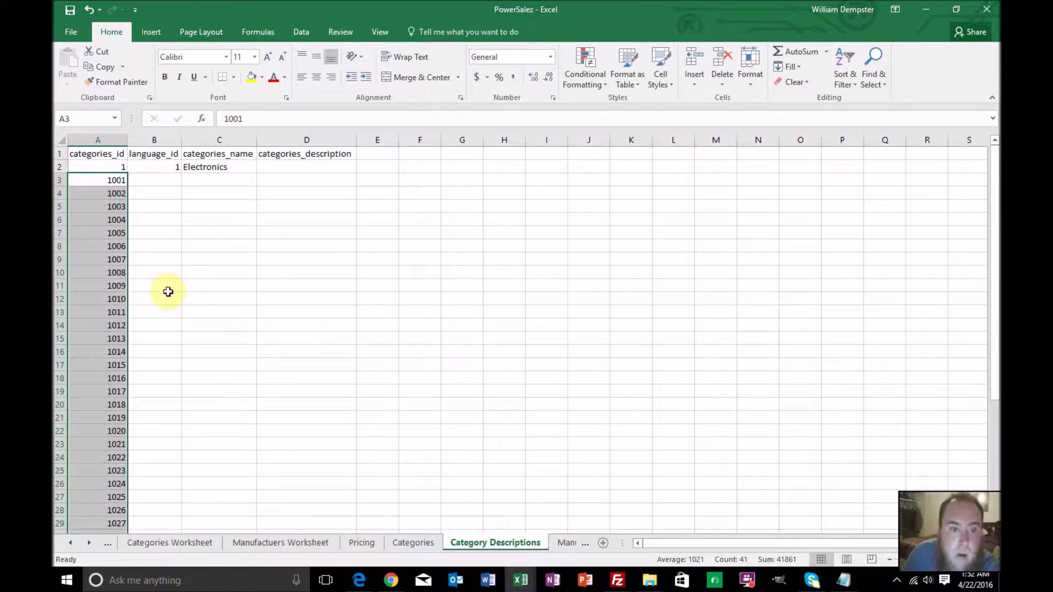
{"action": "left_click", "coordinate": [175, 167]}
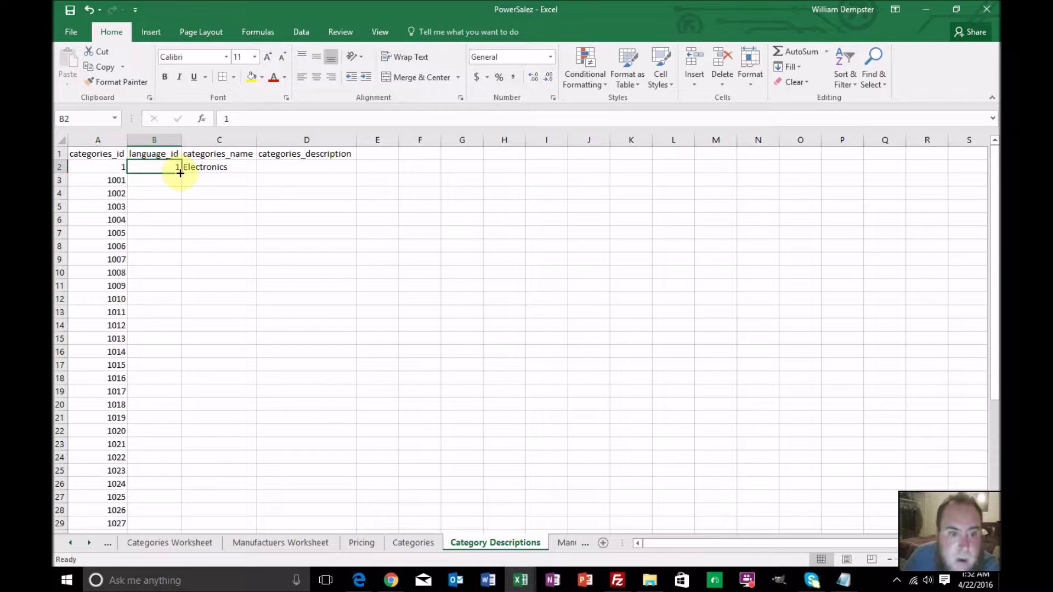
{"action": "double_click", "coordinate": [180, 174]}
{"action": "left_click", "coordinate": [200, 175]}
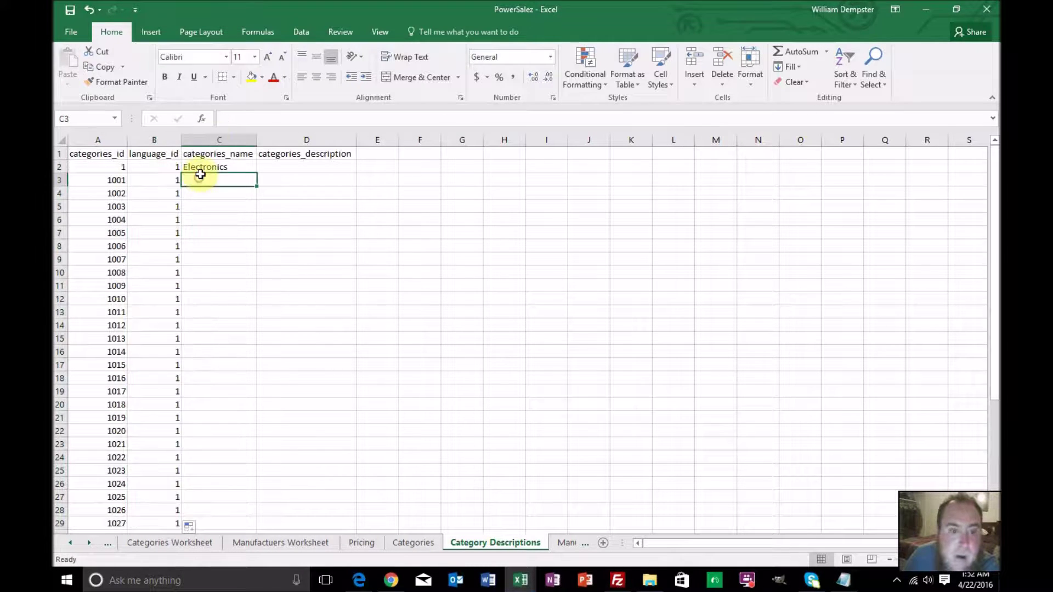
{"action": "left_click", "coordinate": [230, 119]}
Enter =vlookup(A3,choose({1,2},'Categories Worksheet'!B2:B44 in C3, making the range absolute
{"action": "type", "text": "=v"}
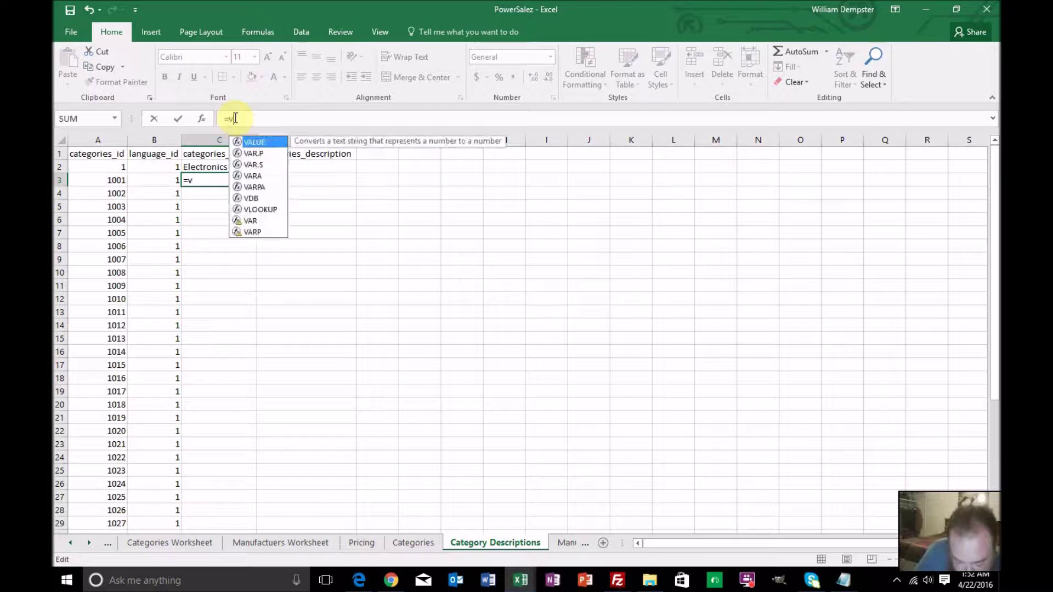
{"action": "type", "text": "lookup("}
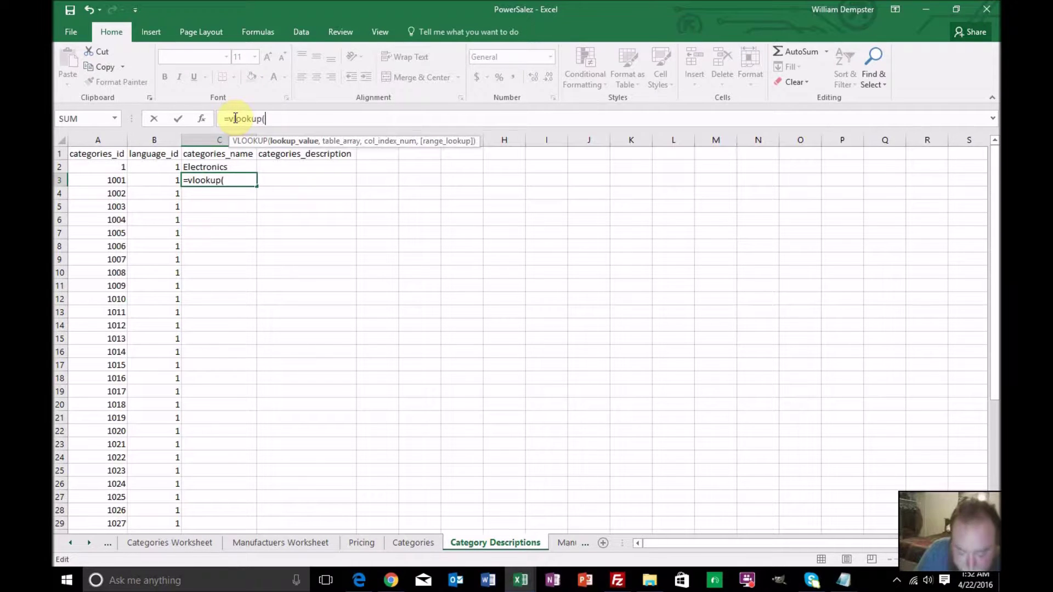
{"action": "left_click", "coordinate": [110, 179]}
{"action": "type", "text": ","}
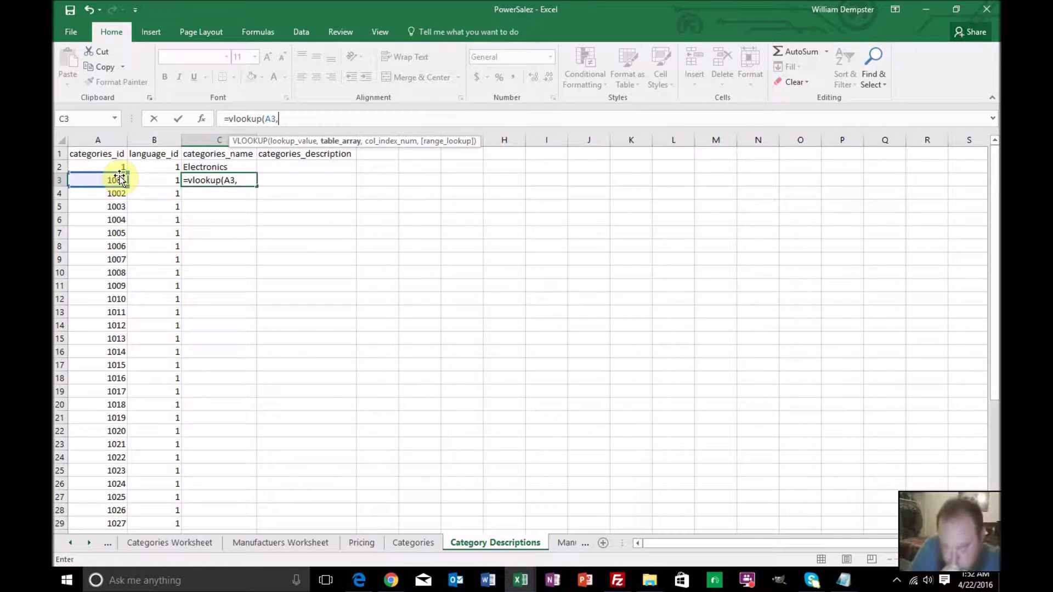
{"action": "type", "text": "choose"}
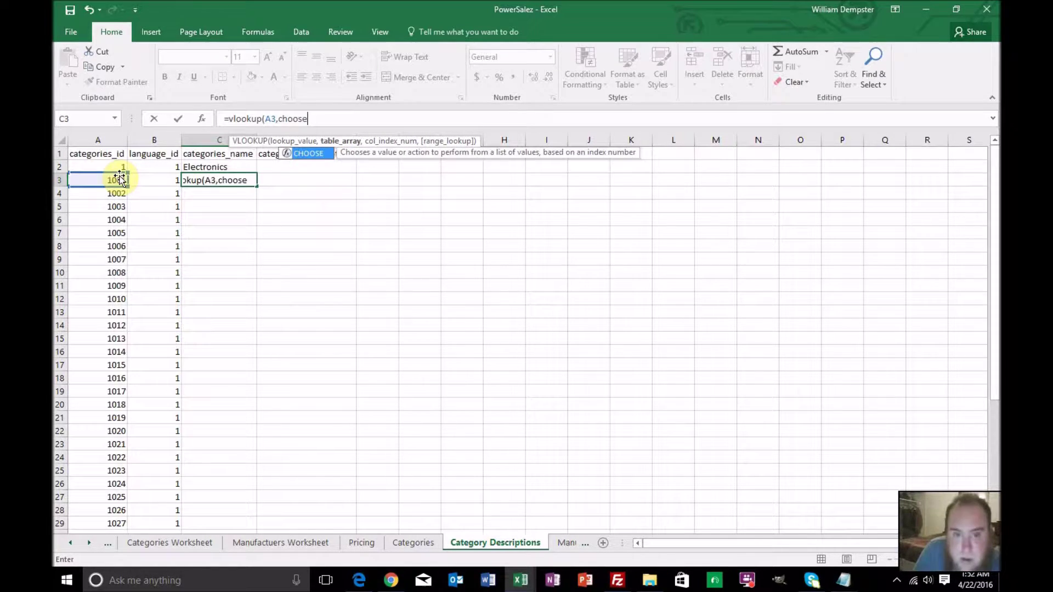
{"action": "type", "text": "("}
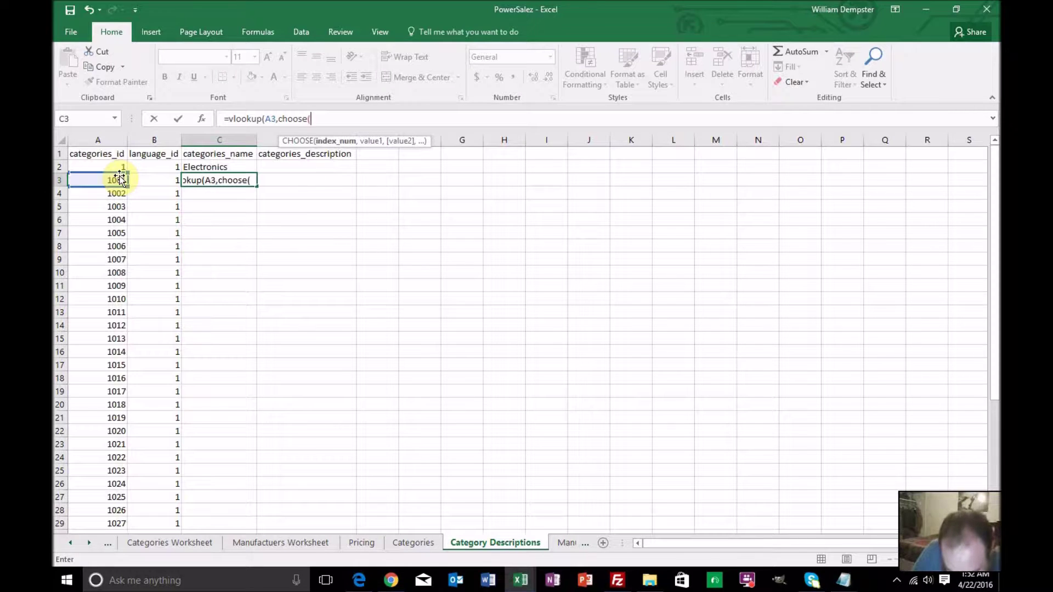
{"action": "type", "text": "{1"}
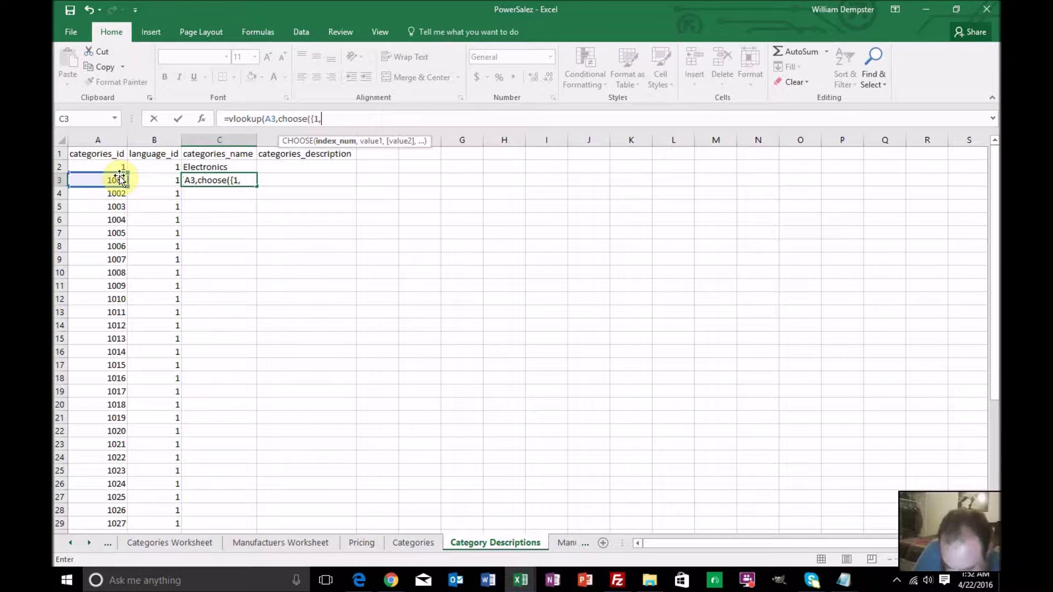
{"action": "type", "text": ",2},"}
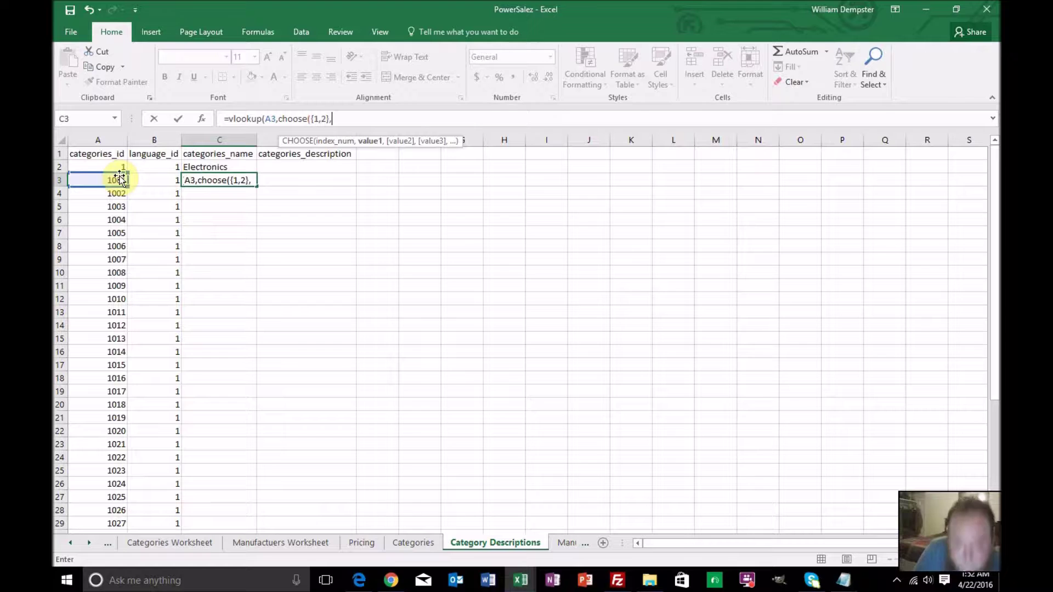
{"action": "left_click", "coordinate": [197, 545]}
{"action": "scroll", "coordinate": [148, 364], "scroll_direction": "up", "scroll_amount": 7}
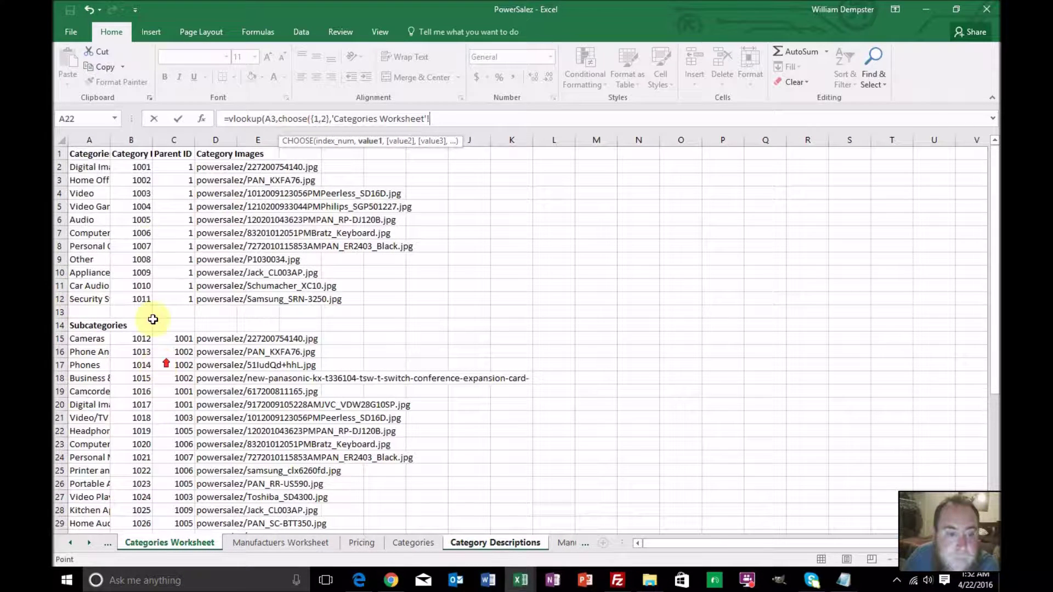
{"action": "left_click", "coordinate": [139, 170]}
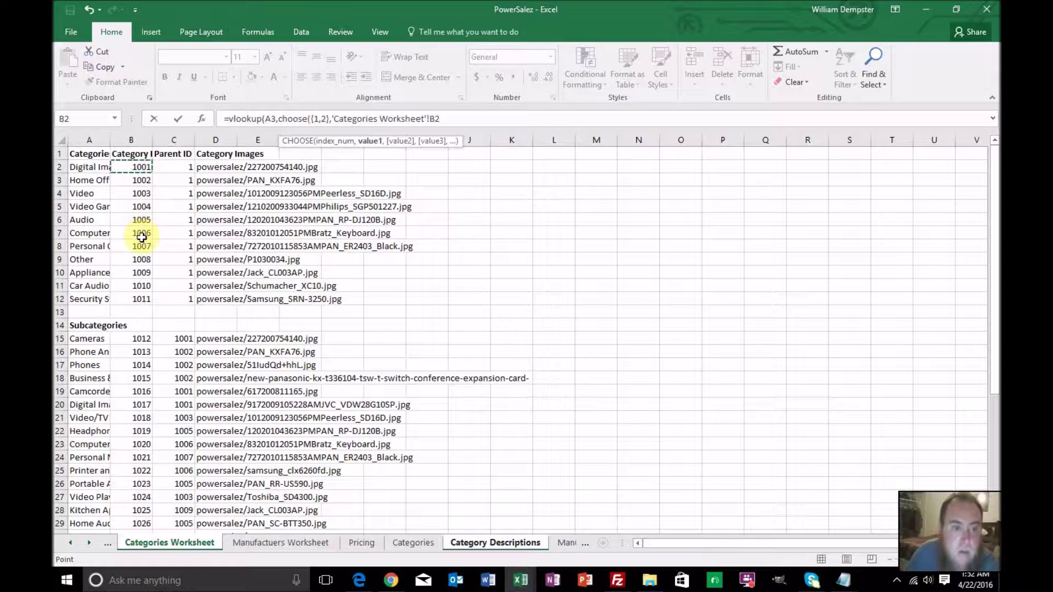
{"action": "scroll", "coordinate": [141, 236], "scroll_direction": "down", "scroll_amount": 6}
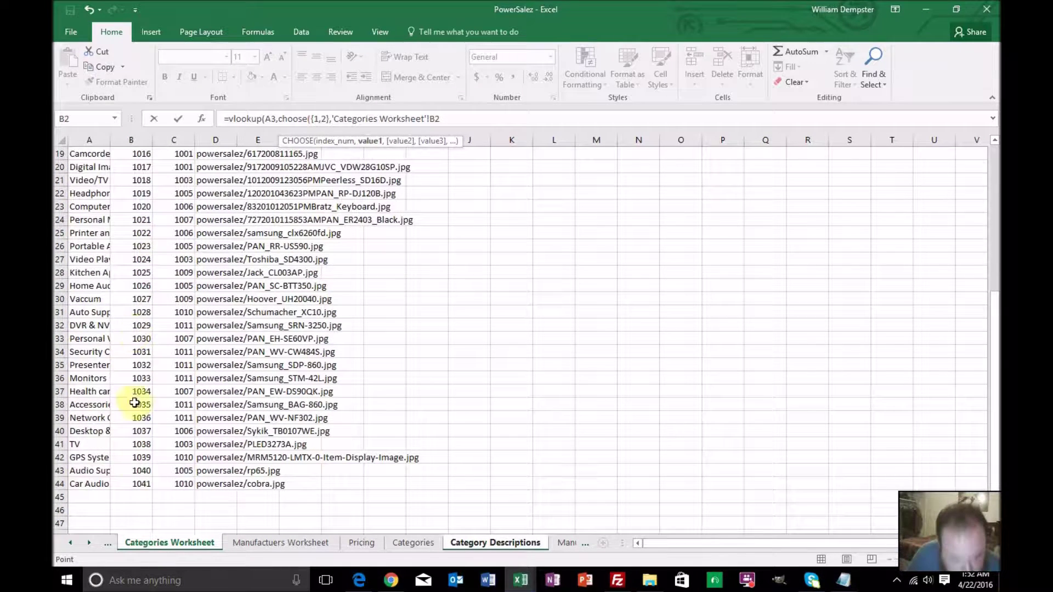
{"action": "left_click", "coordinate": [142, 484], "text": "shift"}
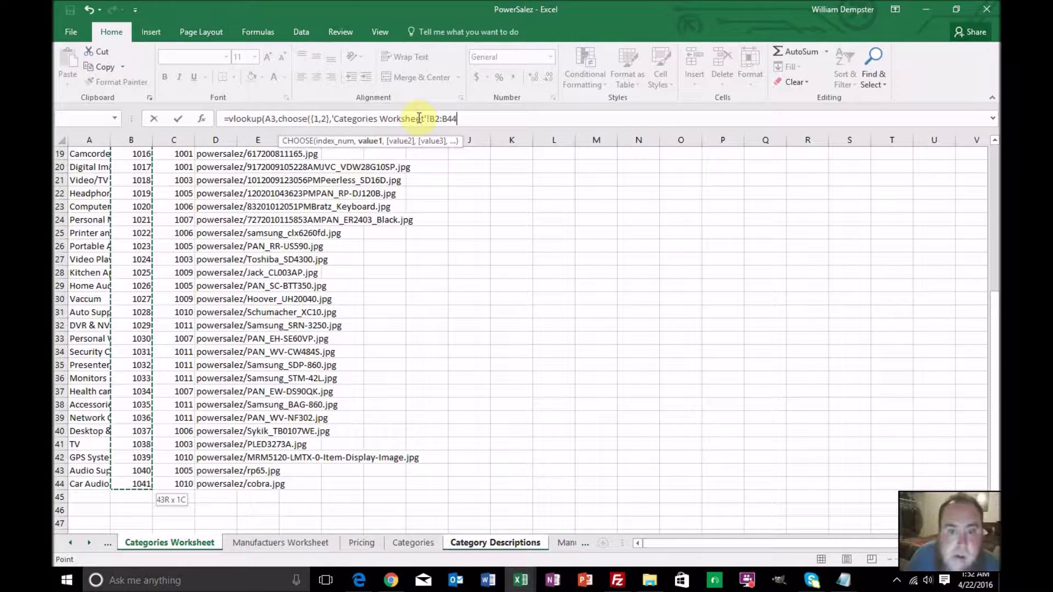
{"action": "left_click", "coordinate": [429, 118]}
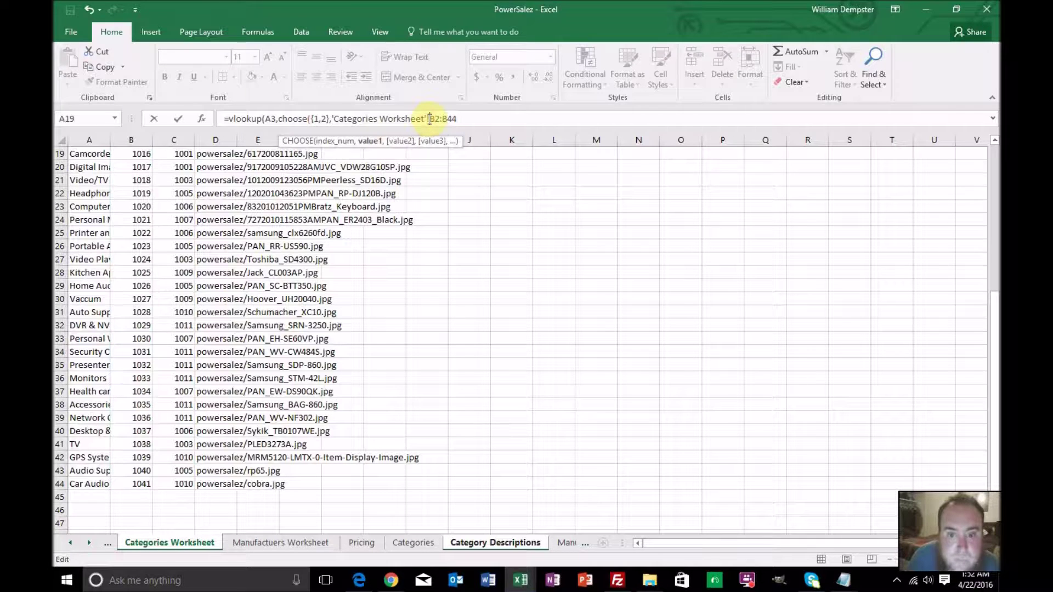
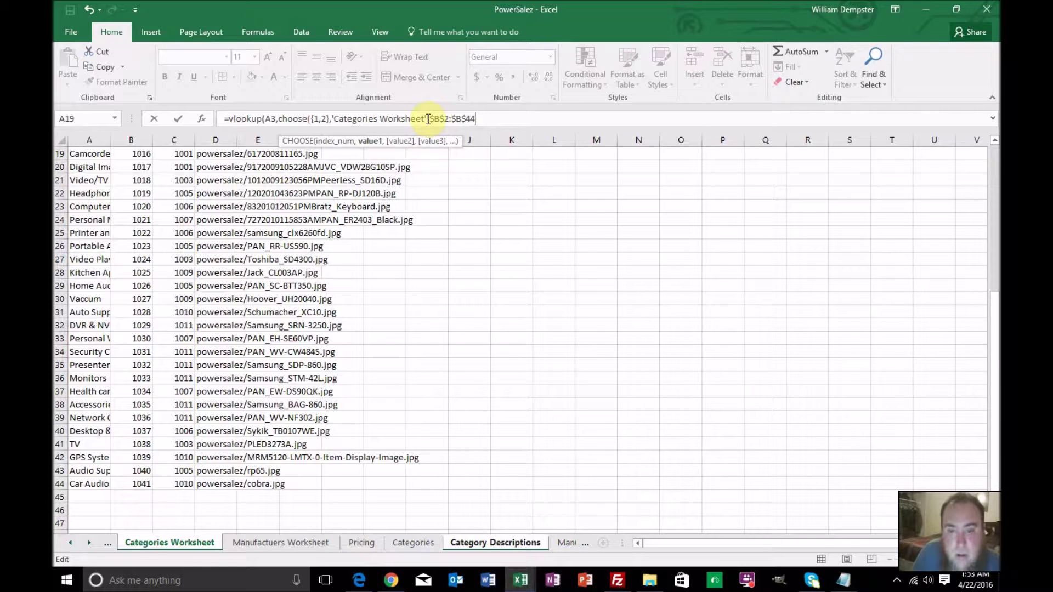
Complete the C3 formula with 'Categories Worksheet'!$A$2:$A$44,2,0) and commit it
{"action": "type", "text": ","}
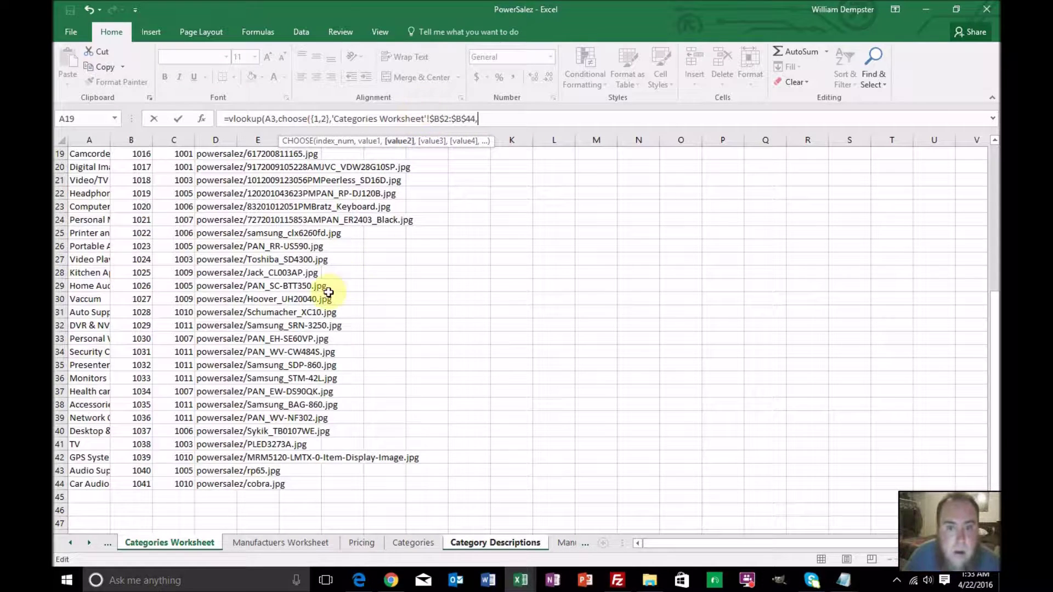
{"action": "scroll", "coordinate": [329, 282], "scroll_direction": "up", "scroll_amount": 6}
{"action": "left_click", "coordinate": [91, 168]}
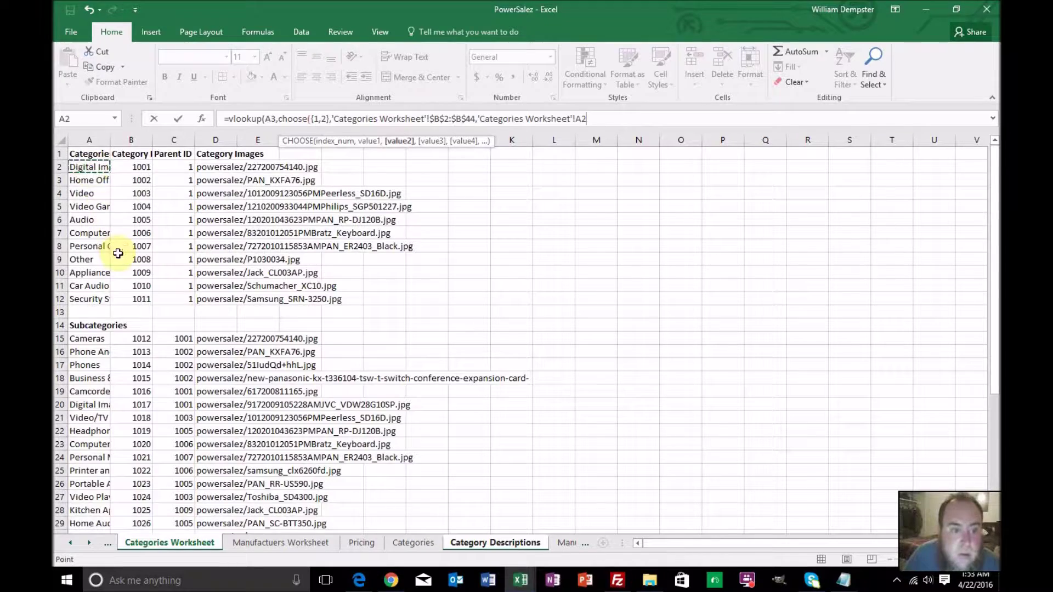
{"action": "scroll", "coordinate": [121, 252], "scroll_direction": "down", "scroll_amount": 5}
{"action": "scroll", "coordinate": [120, 250], "scroll_direction": "down", "scroll_amount": 2}
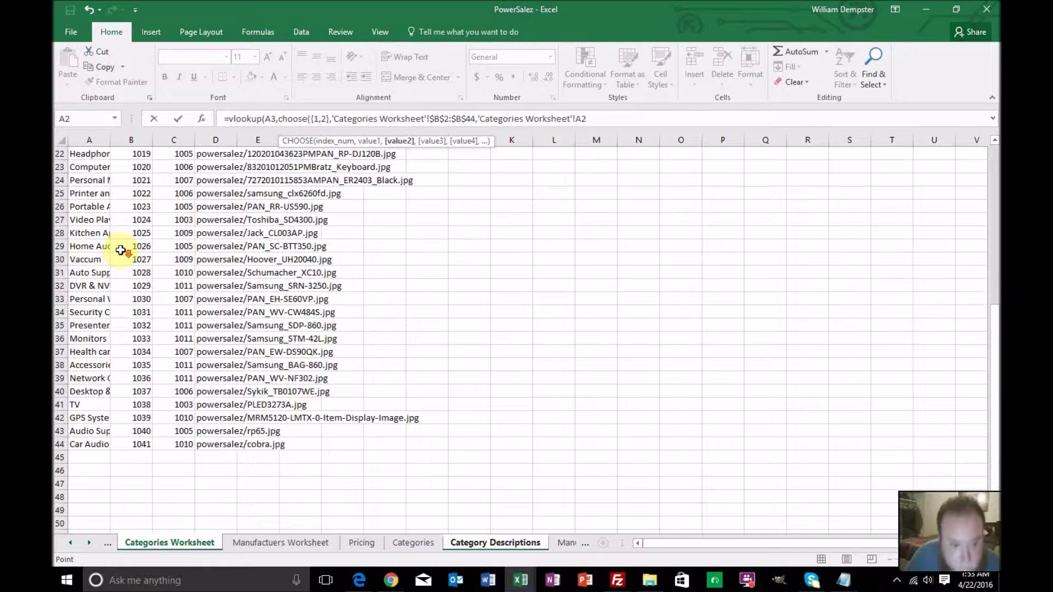
{"action": "left_click", "coordinate": [103, 444], "text": "shift"}
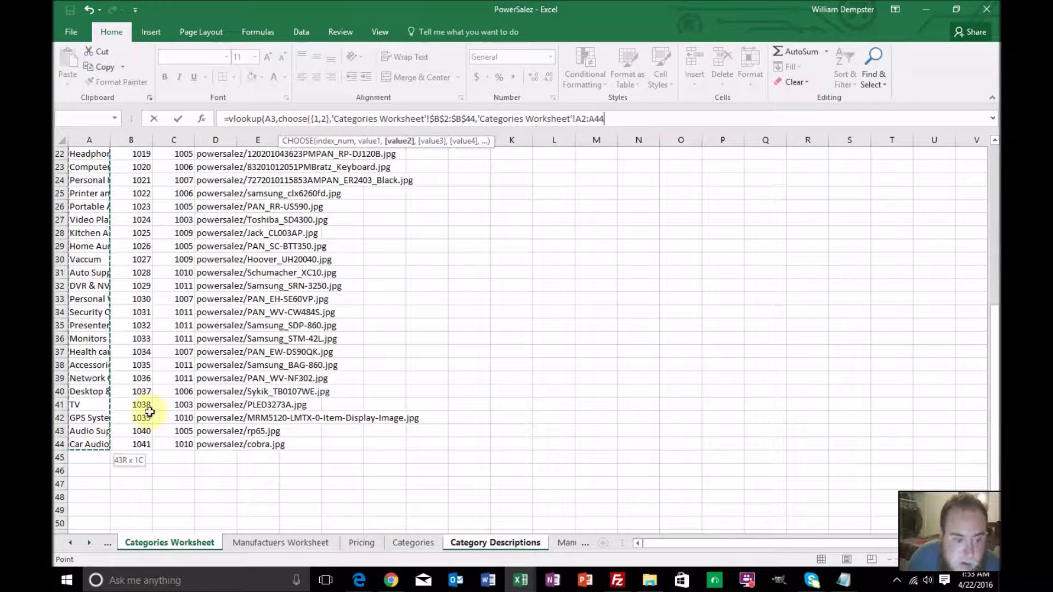
{"action": "left_click", "coordinate": [575, 118]}
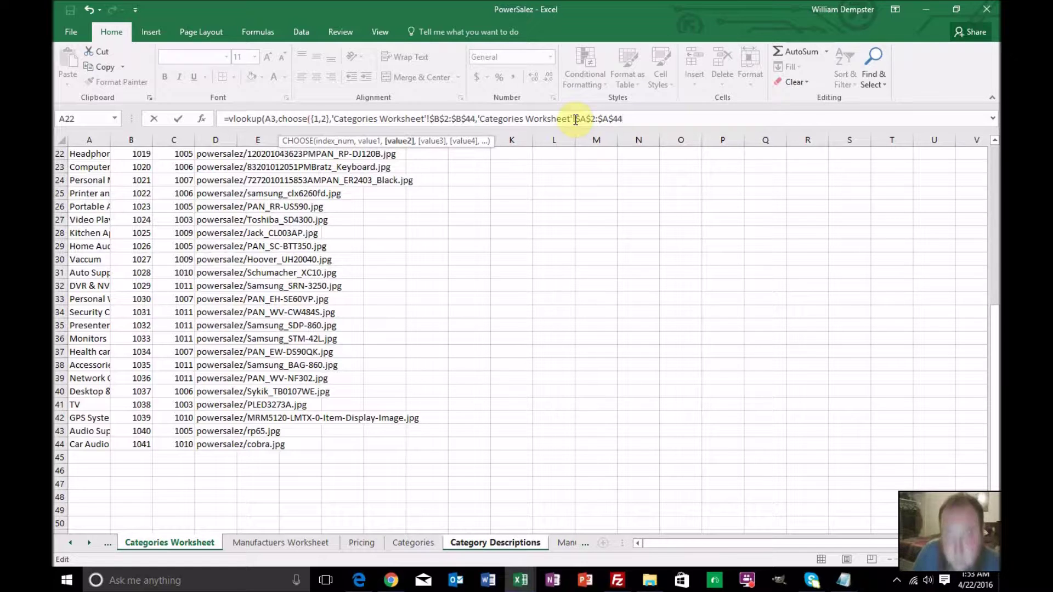
{"action": "type", "text": ",2,0)"}
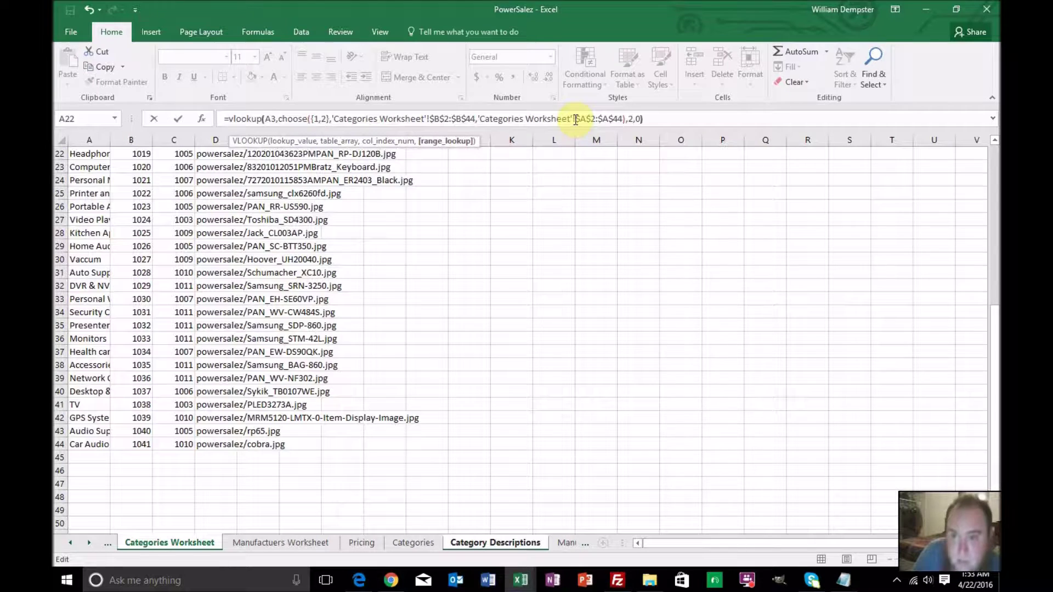
{"action": "key", "text": "Return"}
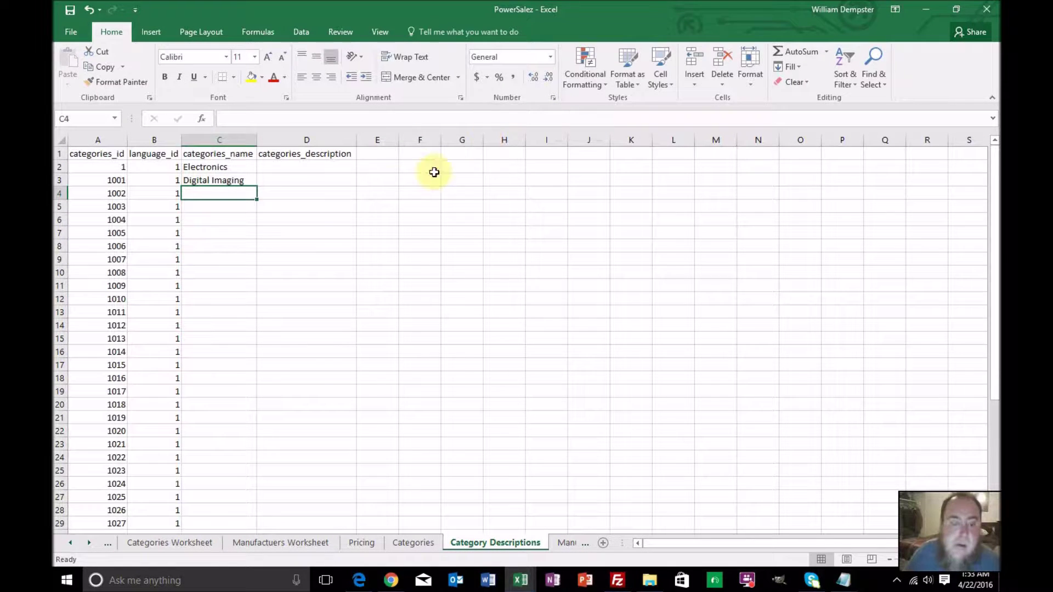
Fill the C3 lookup formula down the entire categories_name column
{"action": "left_click", "coordinate": [242, 180]}
{"action": "double_click", "coordinate": [257, 186]}
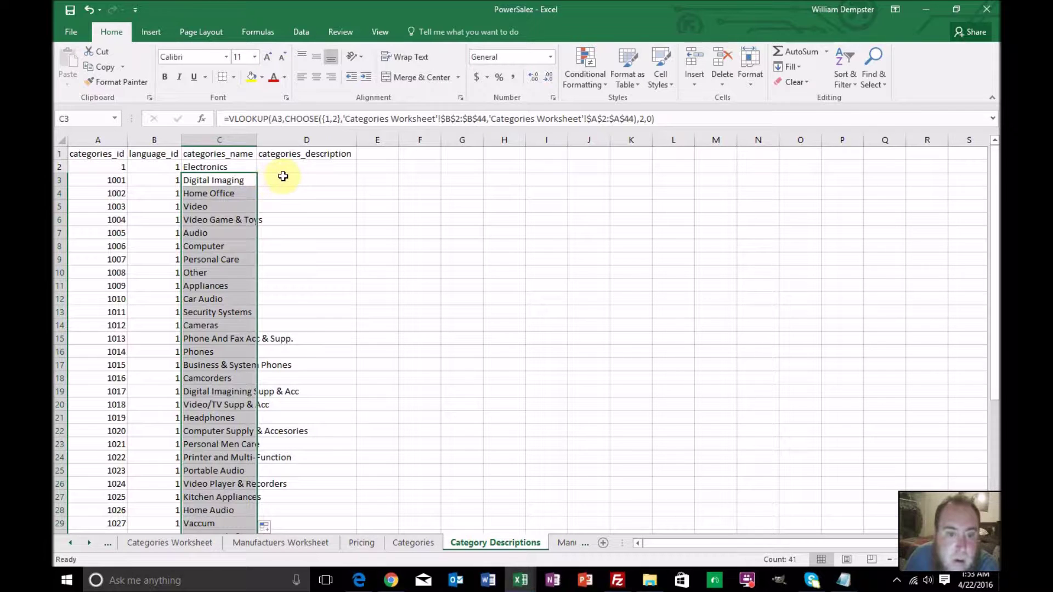
{"action": "left_click", "coordinate": [565, 543]}
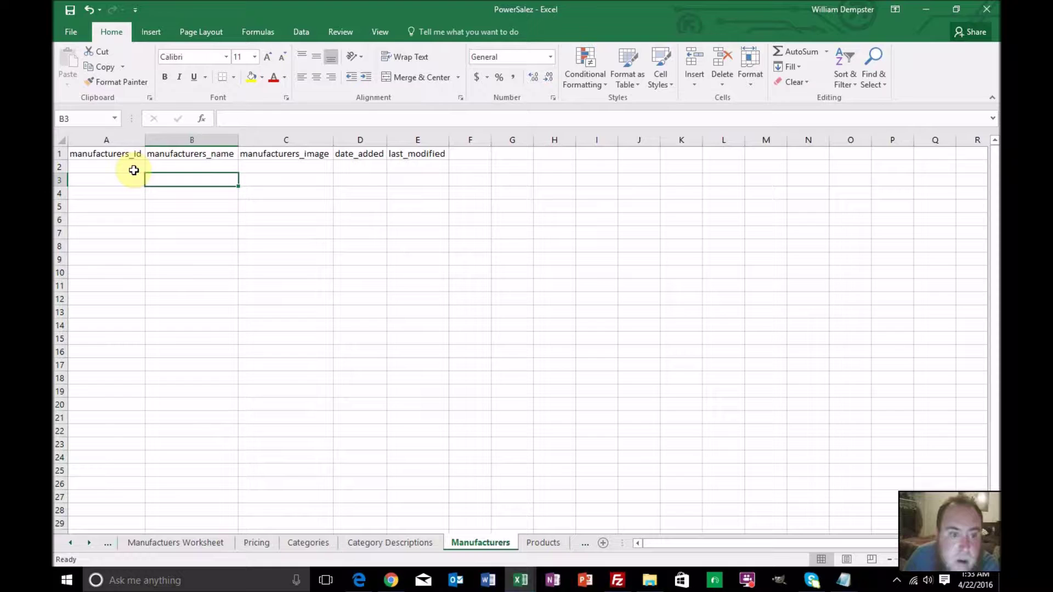
Copy the manufacturer IDs through 1059 into the Manufacturers sheet's manufacturers_id column
{"action": "left_click", "coordinate": [134, 166]}
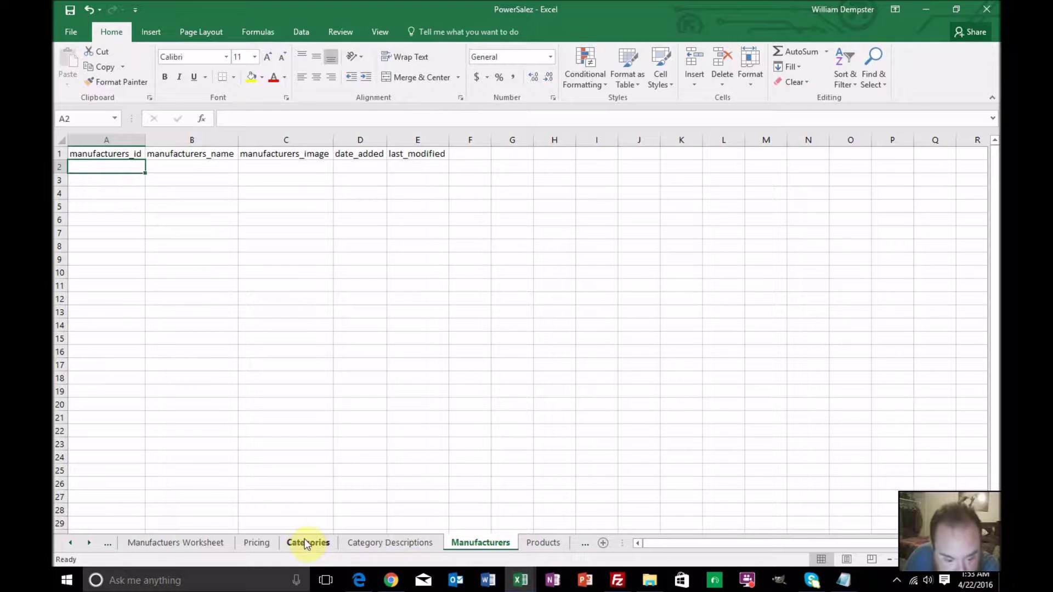
{"action": "left_click", "coordinate": [208, 543]}
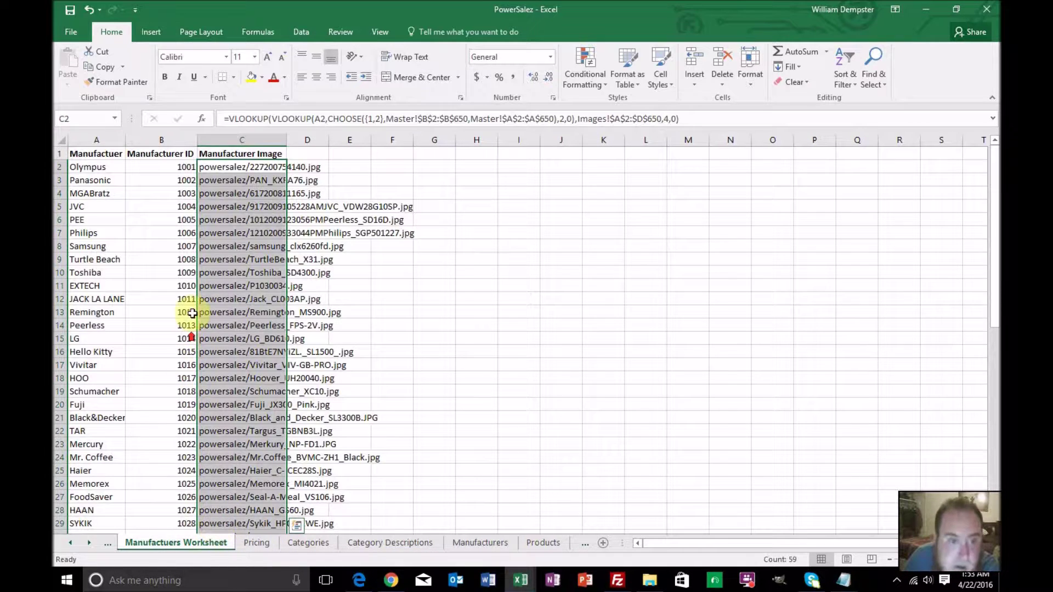
{"action": "left_click", "coordinate": [179, 169]}
{"action": "scroll", "coordinate": [175, 252], "scroll_direction": "down", "scroll_amount": 16}
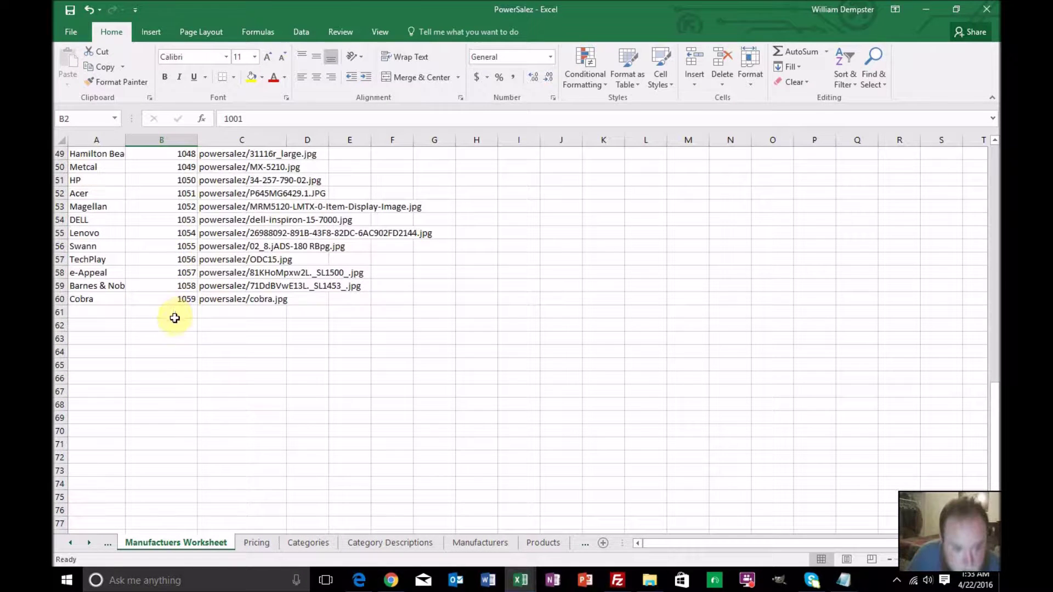
{"action": "left_click", "coordinate": [173, 299], "text": "shift"}
{"action": "key", "text": "ctrl+c"}
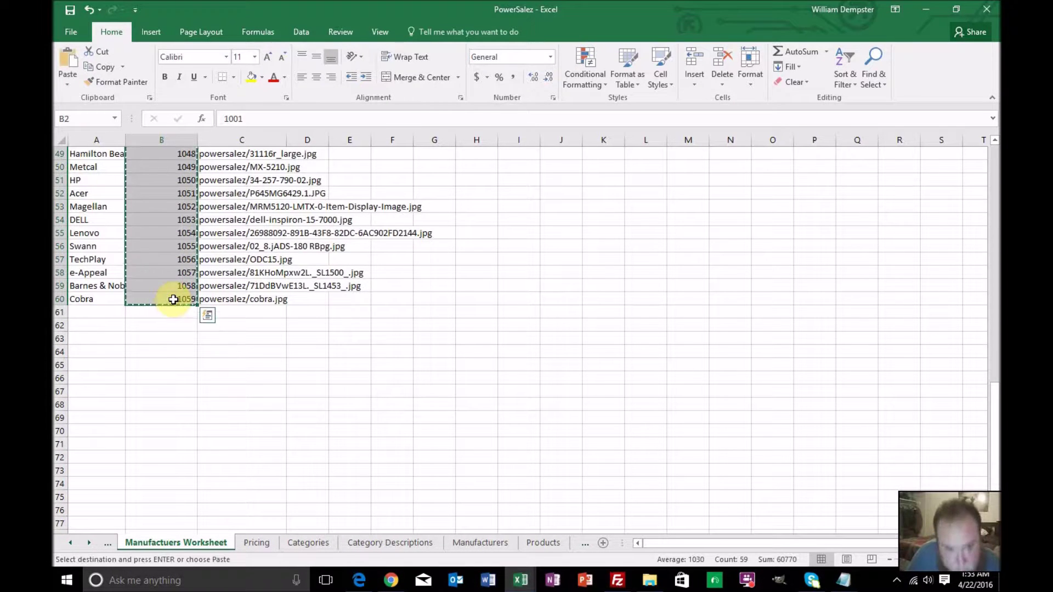
{"action": "left_click", "coordinate": [471, 543]}
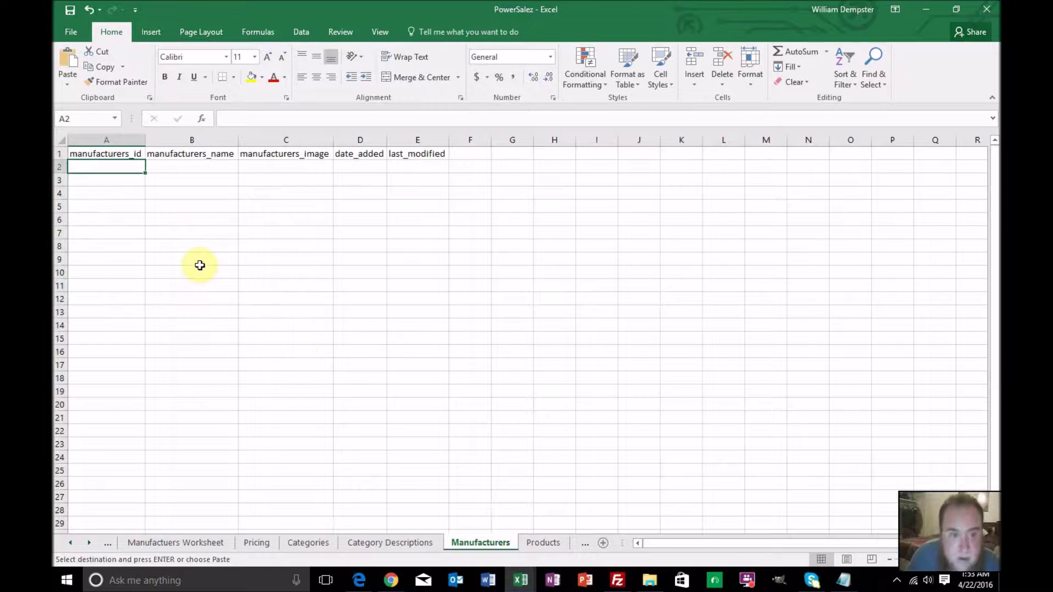
{"action": "key", "text": "ctrl+v"}
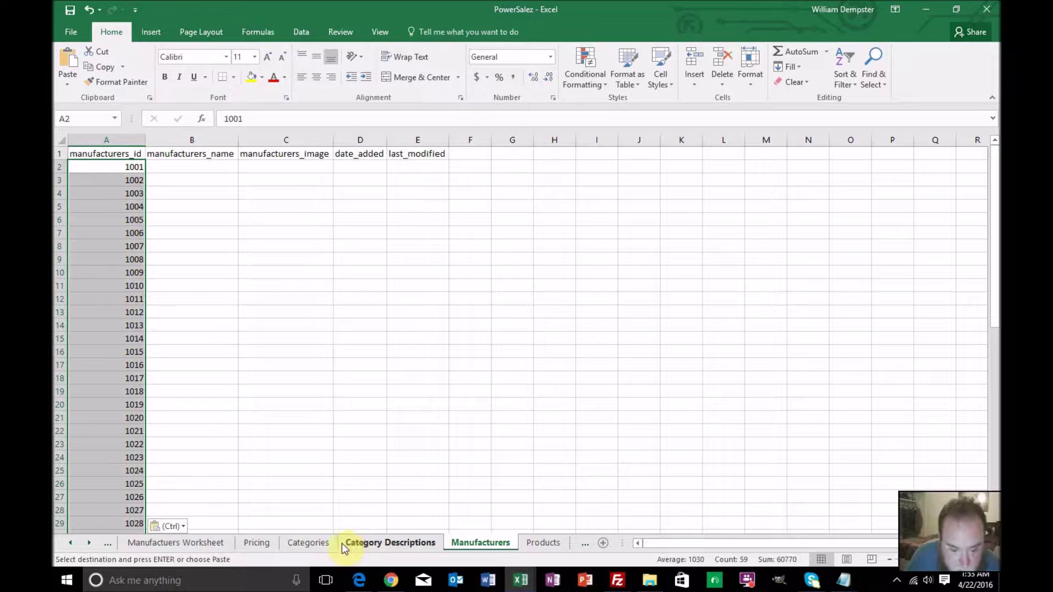
Copy the manufacturer names, Olympus through Cobra, into manufacturers_name starting at B2
{"action": "left_click", "coordinate": [219, 543]}
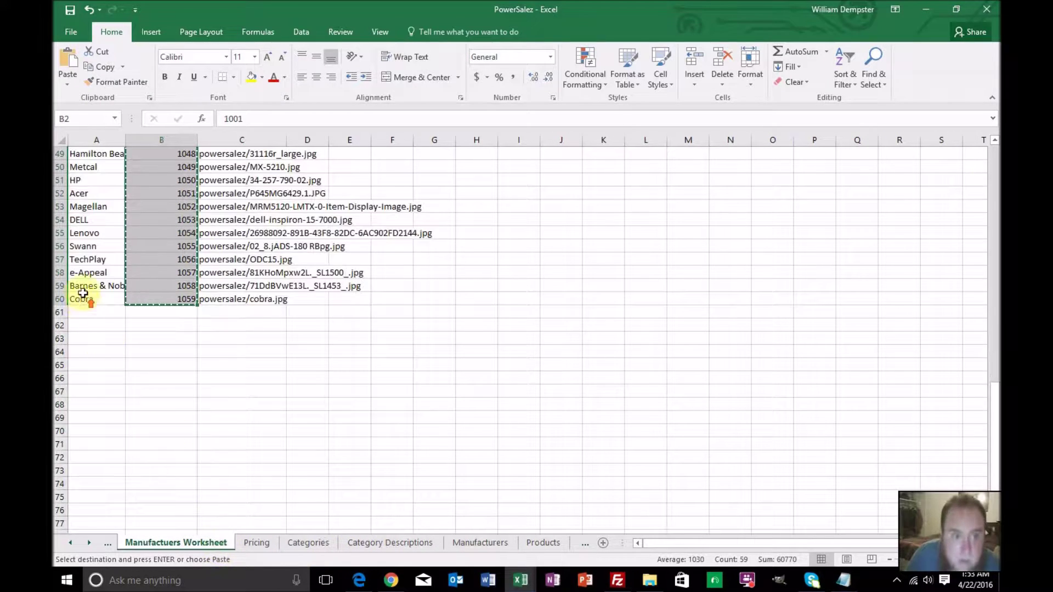
{"action": "scroll", "coordinate": [87, 282], "scroll_direction": "up", "scroll_amount": 16}
{"action": "left_click", "coordinate": [102, 170]}
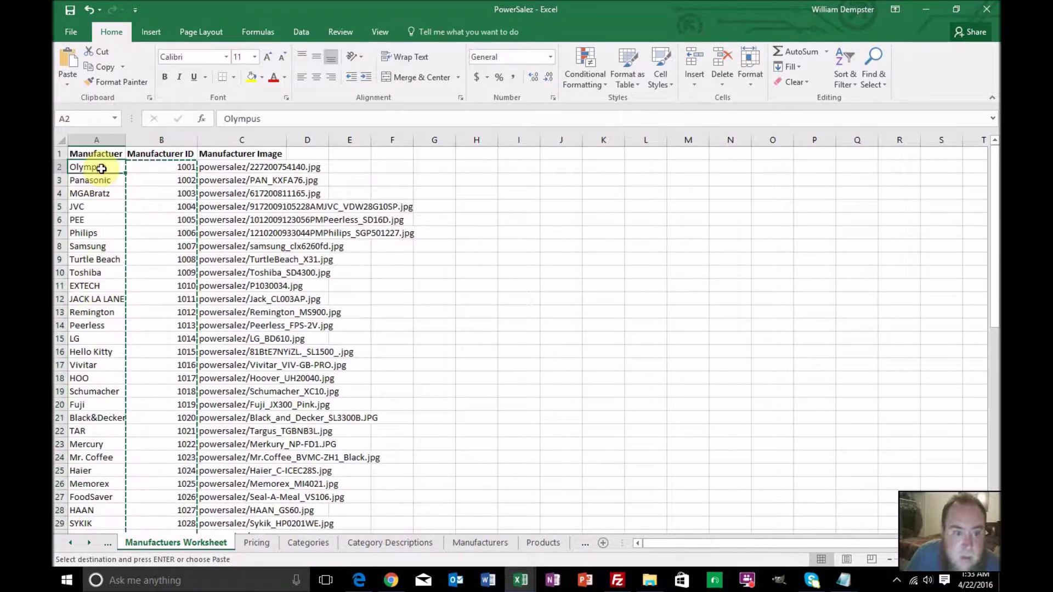
{"action": "scroll", "coordinate": [115, 222], "scroll_direction": "down", "scroll_amount": 10}
{"action": "scroll", "coordinate": [117, 225], "scroll_direction": "down", "scroll_amount": 3}
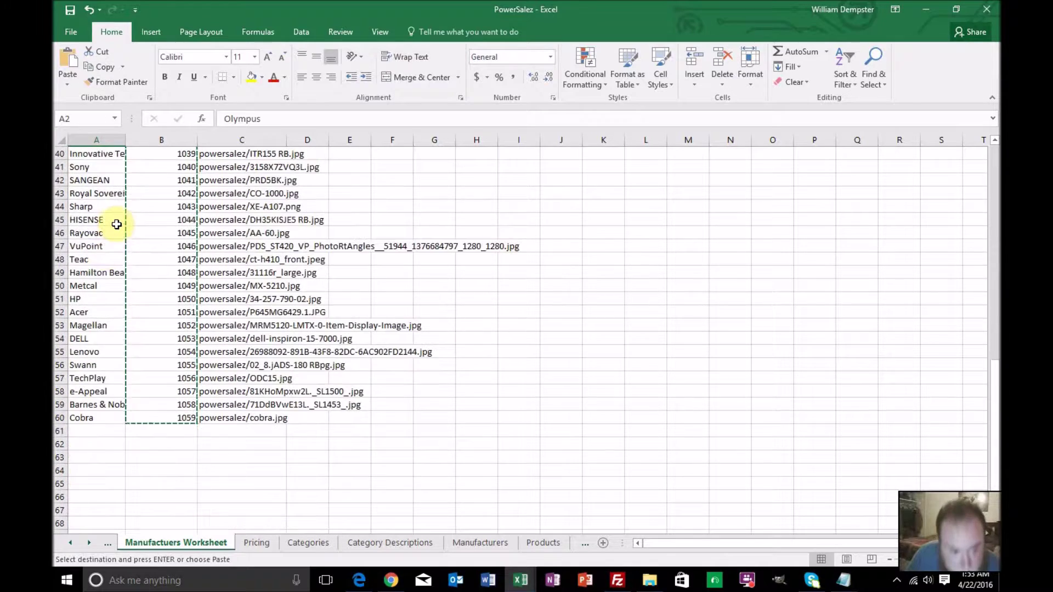
{"action": "left_click", "coordinate": [102, 417], "text": "shift"}
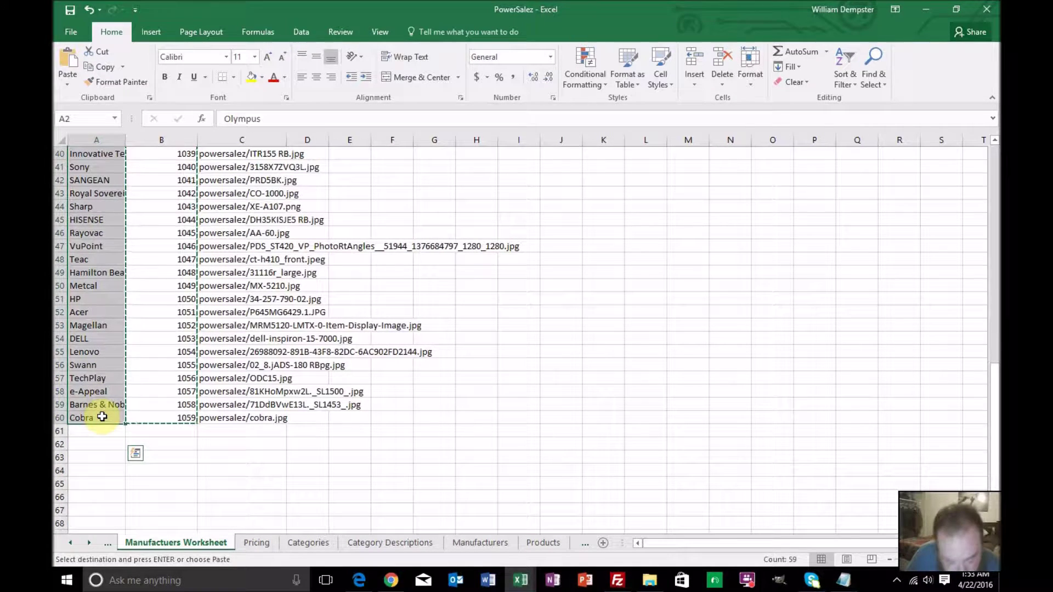
{"action": "left_click", "coordinate": [475, 543]}
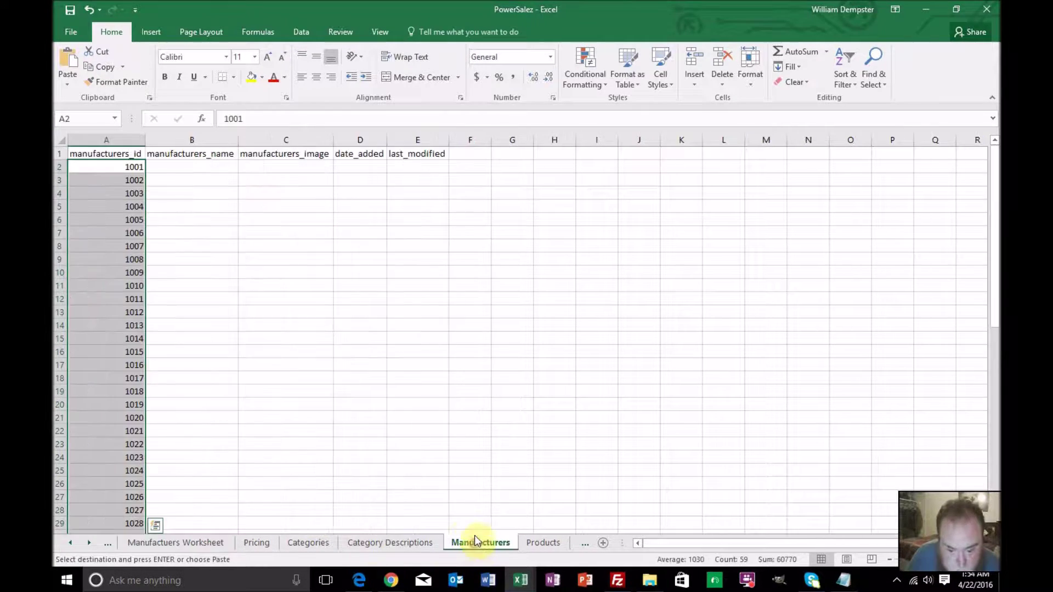
{"action": "left_click", "coordinate": [199, 168]}
{"action": "key", "text": "ctrl+v"}
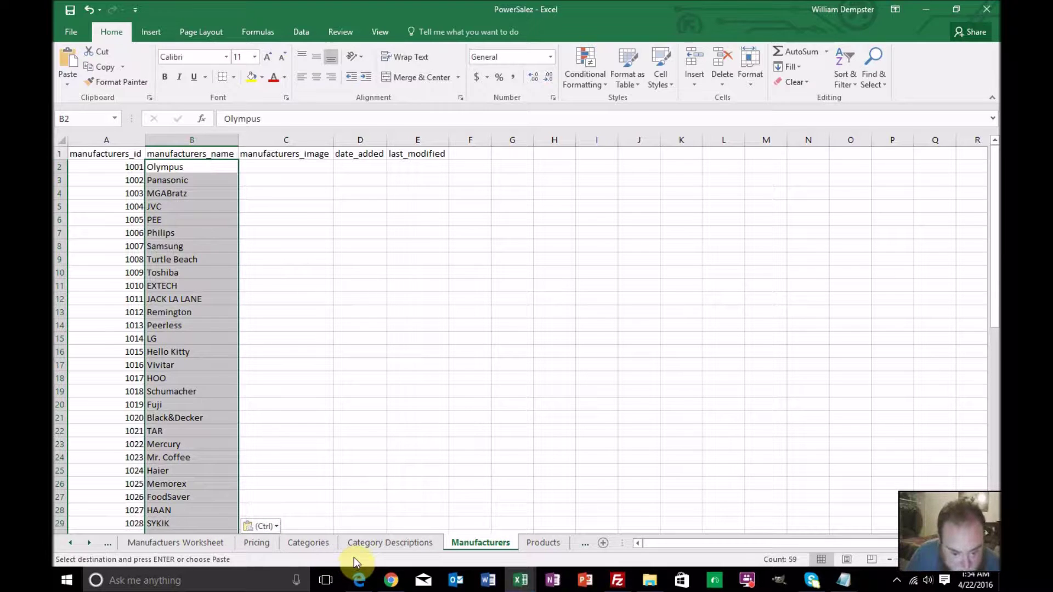
Copy all Manufacturer Image paths from the Manufactuers Worksheet
{"action": "left_click", "coordinate": [264, 544]}
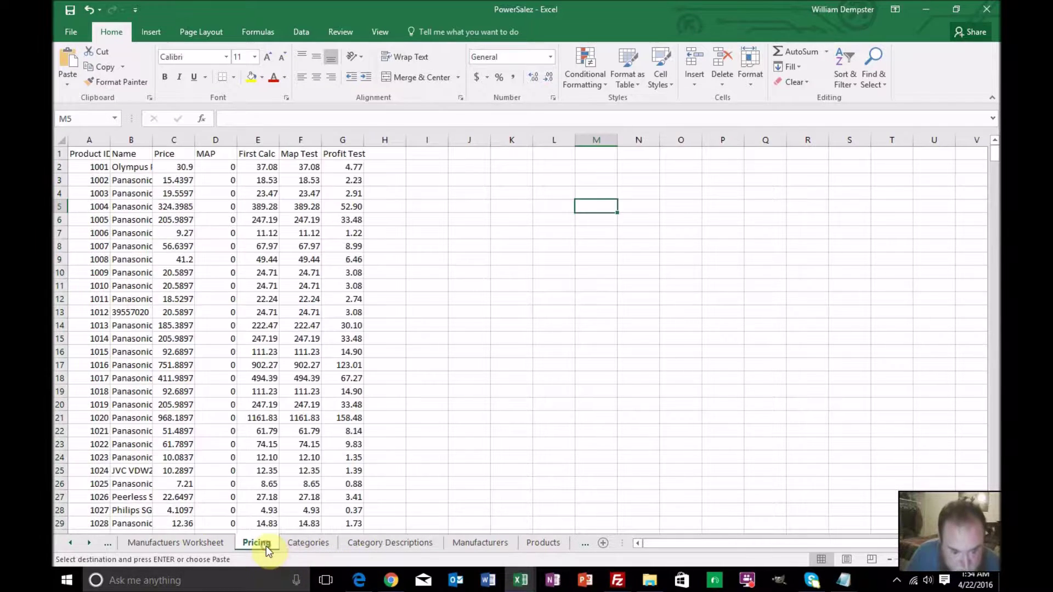
{"action": "left_click", "coordinate": [215, 544]}
{"action": "scroll", "coordinate": [268, 328], "scroll_direction": "up", "scroll_amount": 13}
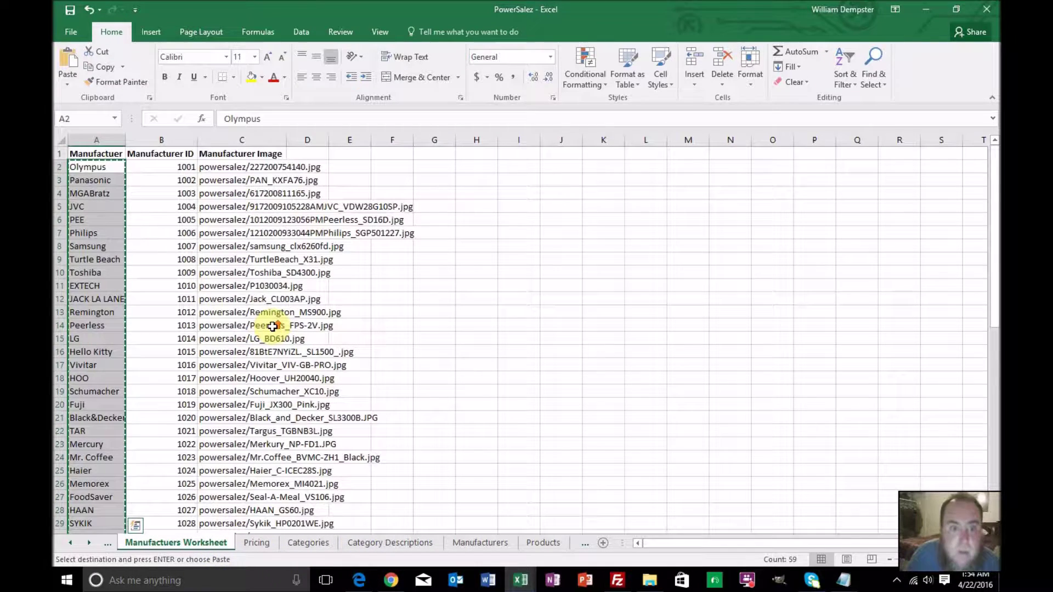
{"action": "left_click", "coordinate": [221, 169]}
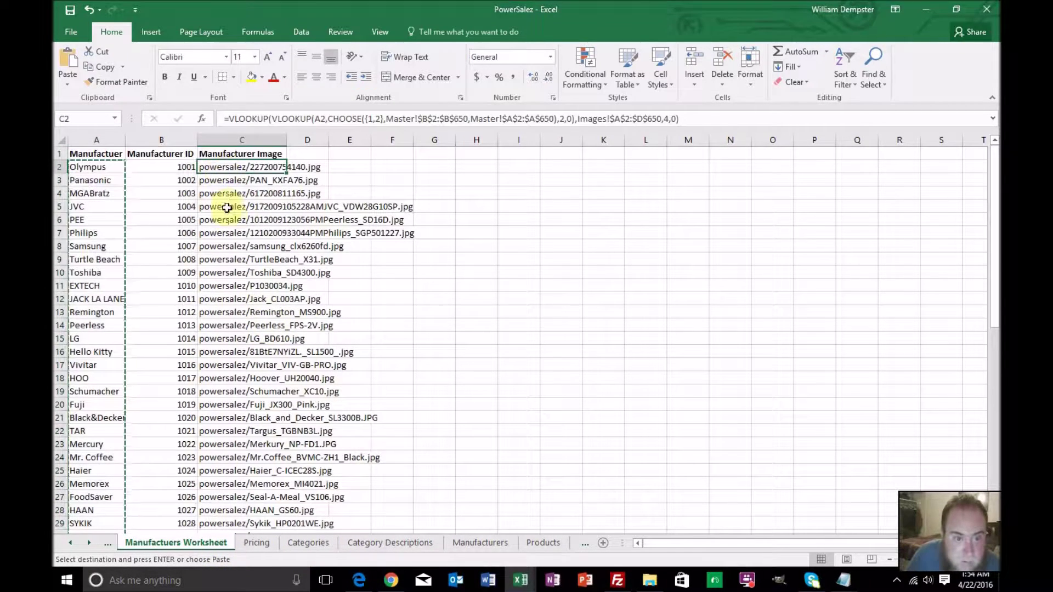
{"action": "scroll", "coordinate": [235, 221], "scroll_direction": "down", "scroll_amount": 8}
{"action": "scroll", "coordinate": [231, 219], "scroll_direction": "down", "scroll_amount": 4}
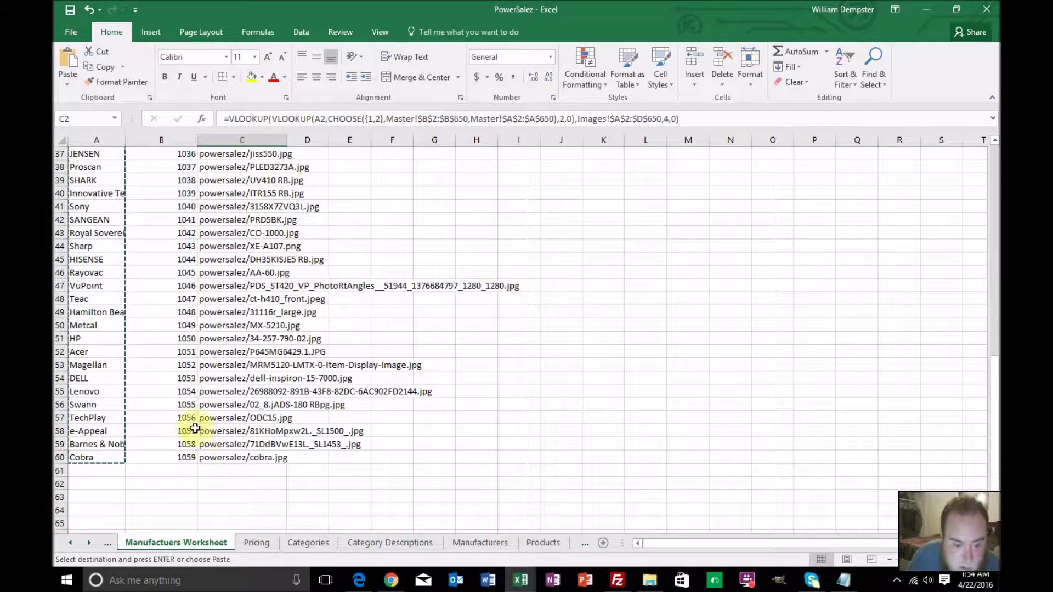
{"action": "left_click", "coordinate": [210, 457], "text": "shift"}
{"action": "key", "text": "ctrl+c"}
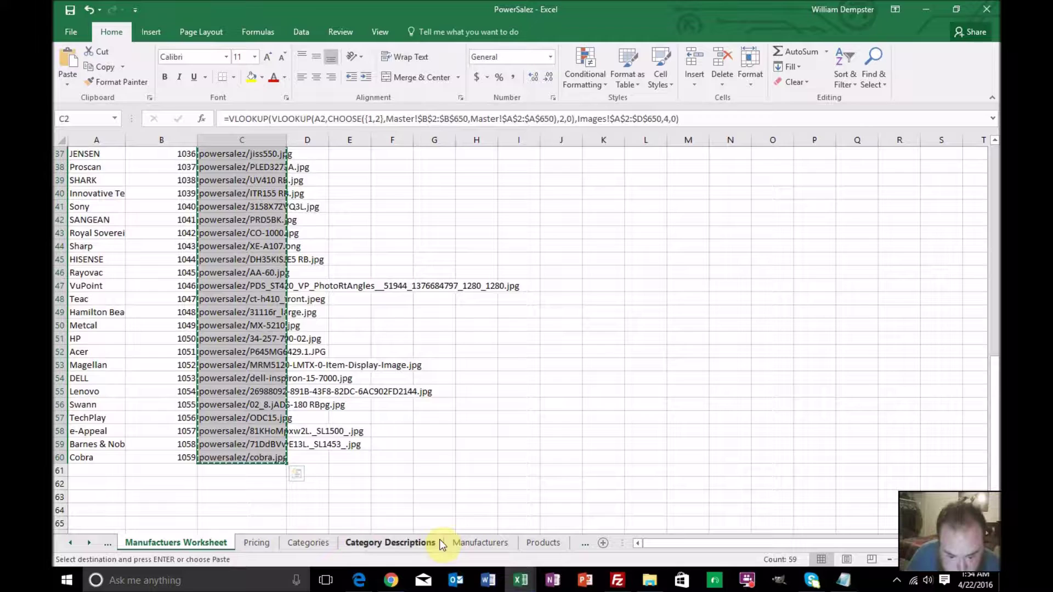
Paste the image paths into C2 on Manufacturers, undoing it when #N/A appears
{"action": "left_click", "coordinate": [465, 538]}
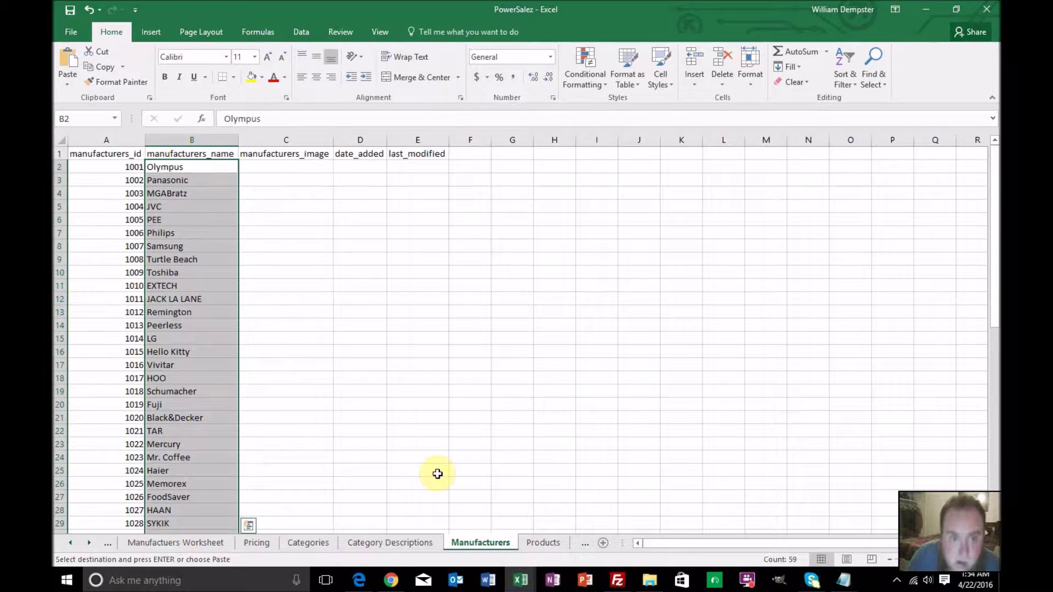
{"action": "left_click", "coordinate": [275, 164]}
{"action": "right_click", "coordinate": [276, 167]}
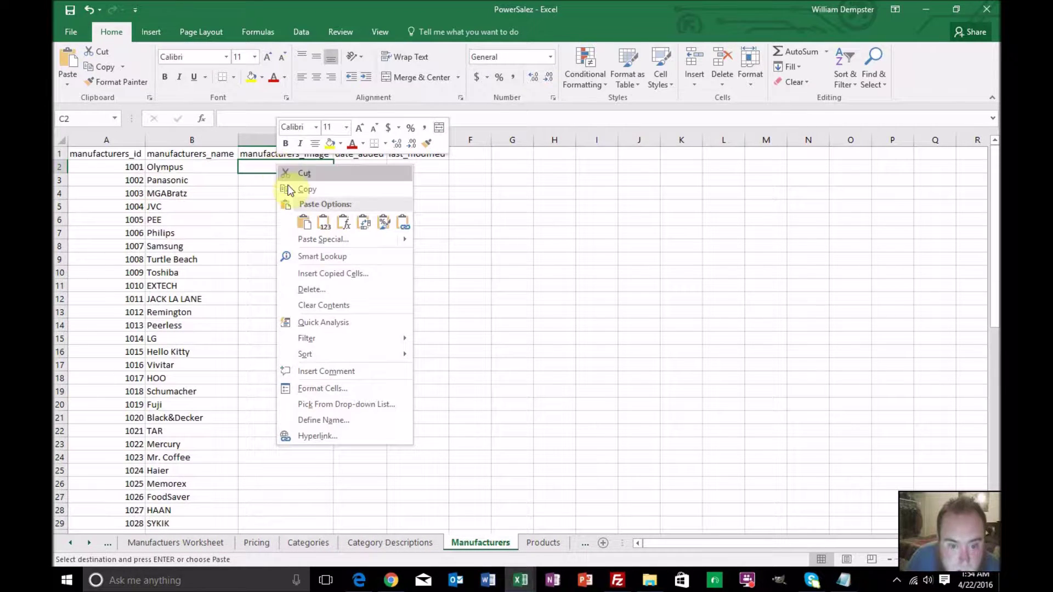
{"action": "left_click", "coordinate": [308, 220]}
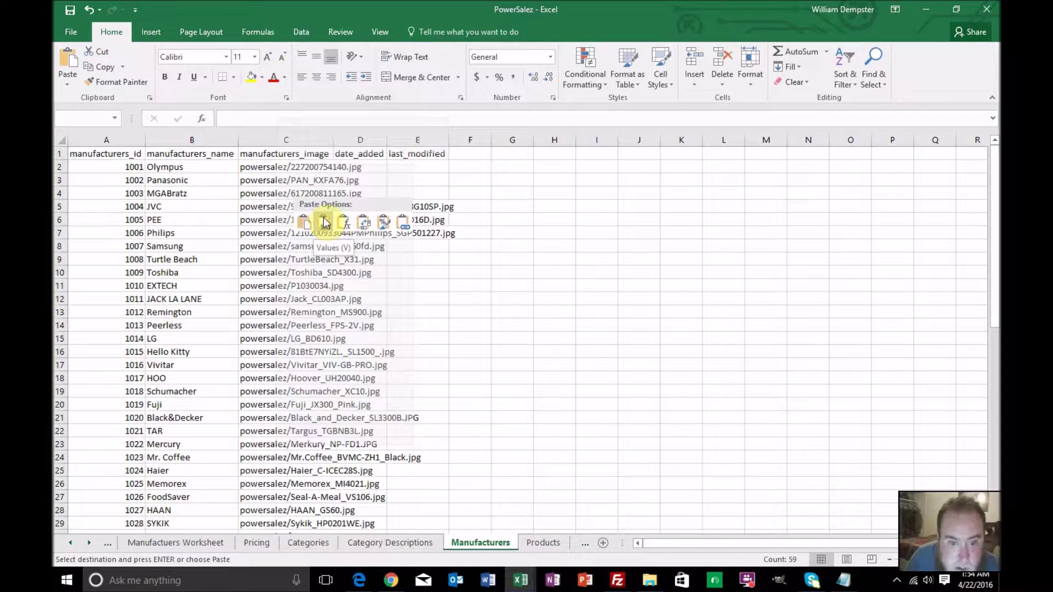
{"action": "key", "text": "ctrl+z"}
Paste the image paths into C2 as values only and check the results
{"action": "right_click", "coordinate": [277, 165]}
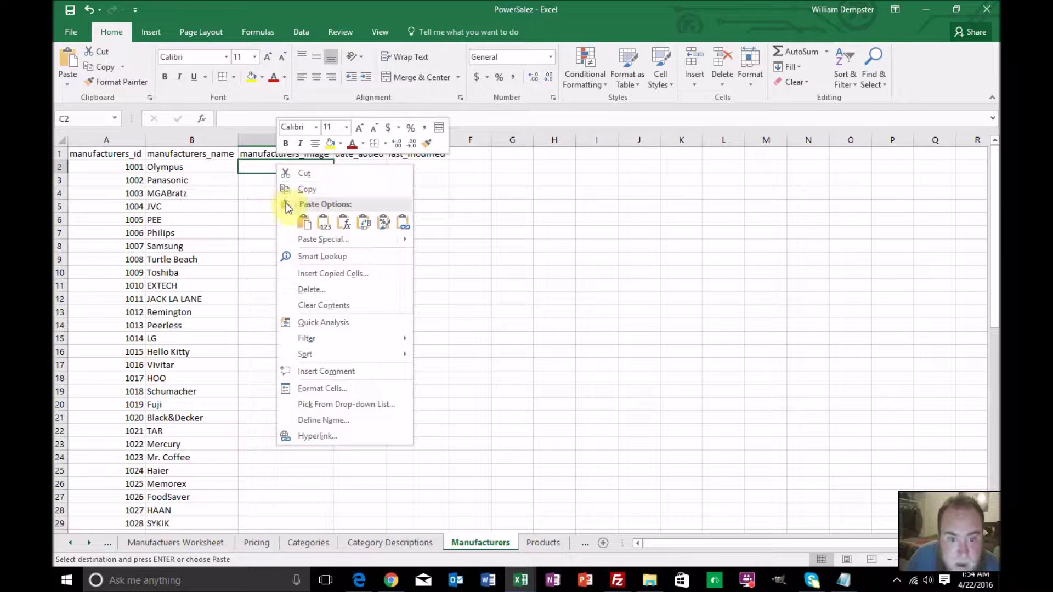
{"action": "mouse_move", "coordinate": [296, 242]}
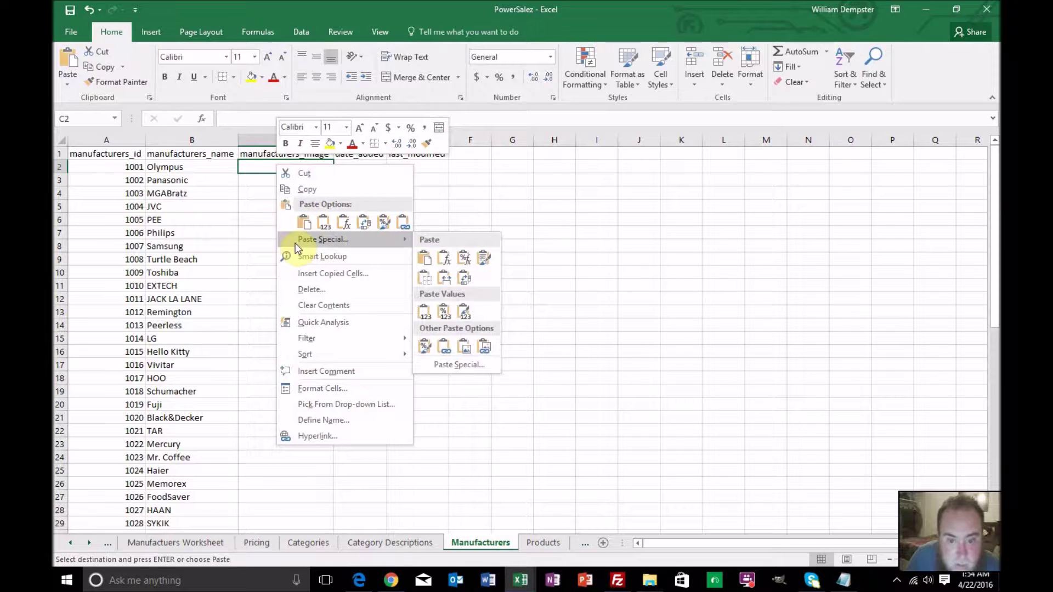
{"action": "left_click", "coordinate": [322, 224]}
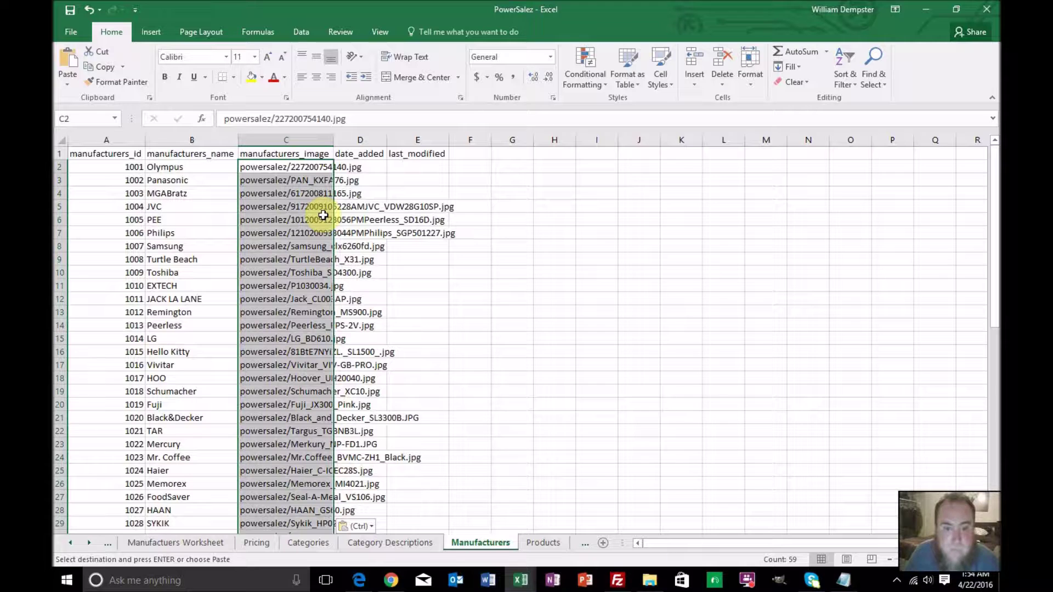
{"action": "left_click", "coordinate": [324, 216]}
{"action": "left_click", "coordinate": [317, 167]}
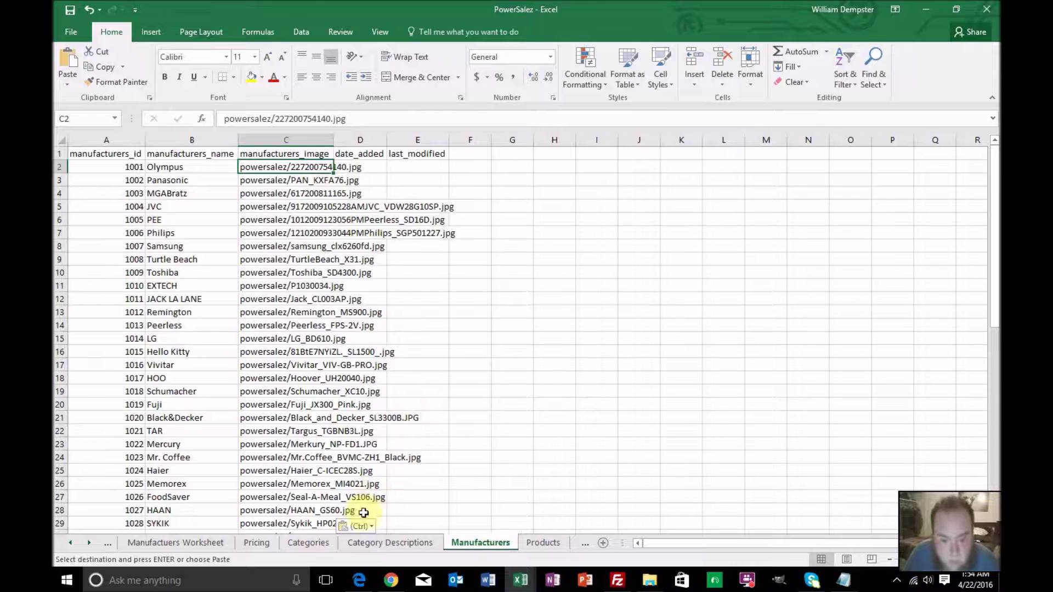
Copy the 4/22/2016 1:37 timestamp from Categories E2 into Manufacturers D2:E60
{"action": "left_click", "coordinate": [307, 542]}
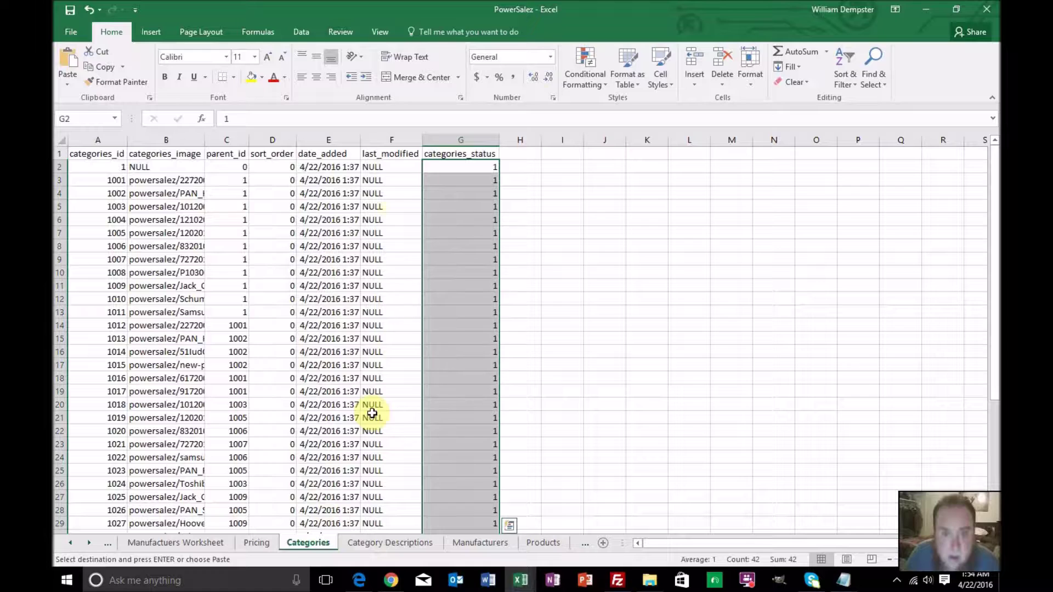
{"action": "left_click", "coordinate": [343, 168]}
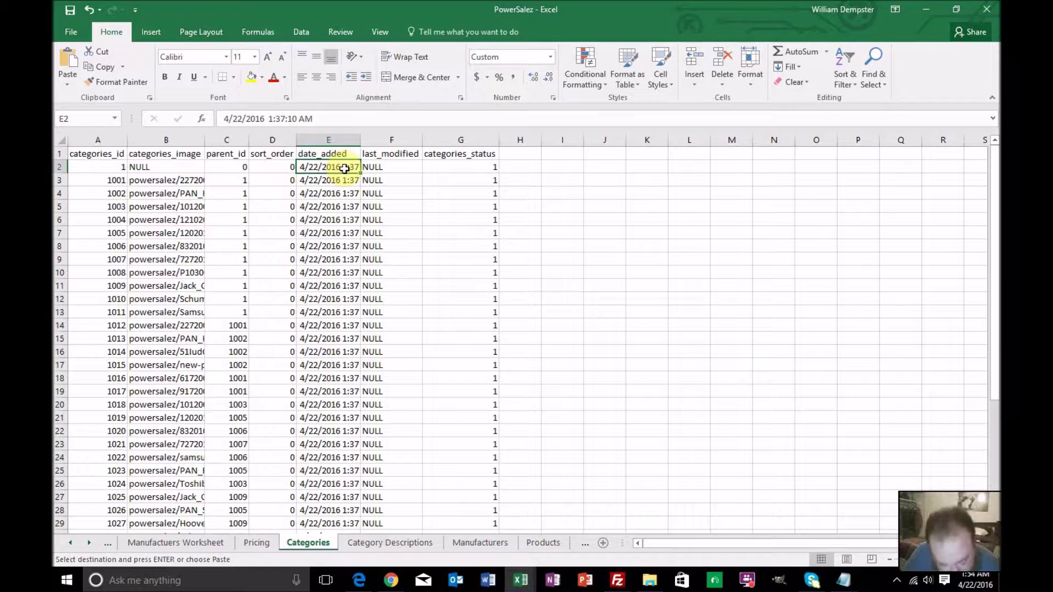
{"action": "left_click", "coordinate": [478, 543]}
{"action": "left_click_drag", "start_coordinate": [365, 164], "coordinate": [435, 186]}
{"action": "key", "text": "ctrl+v"}
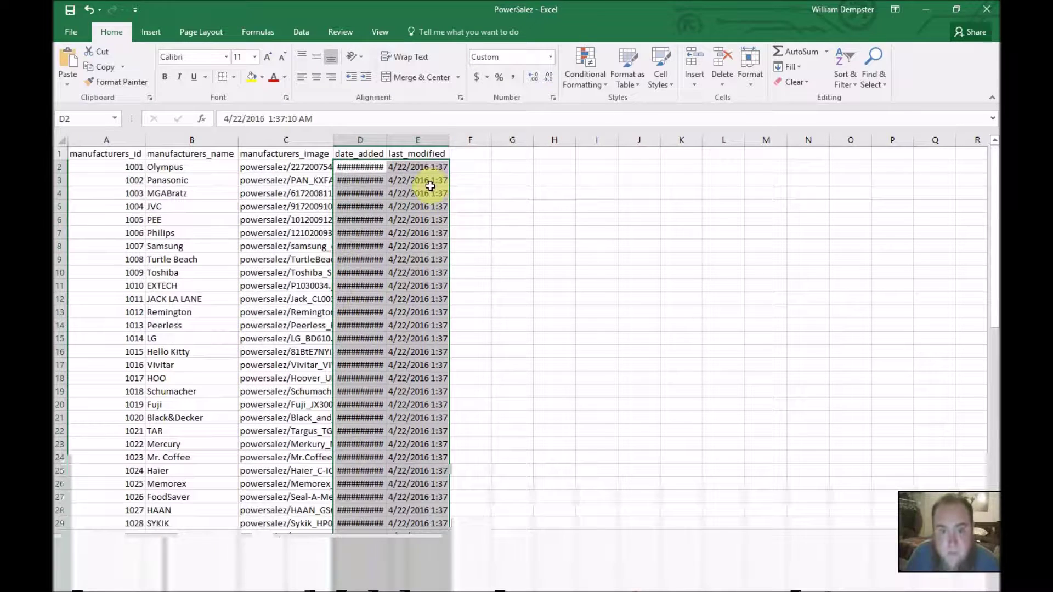
Autofit the date_added column and bring up the Products sheet
{"action": "double_click", "coordinate": [387, 141]}
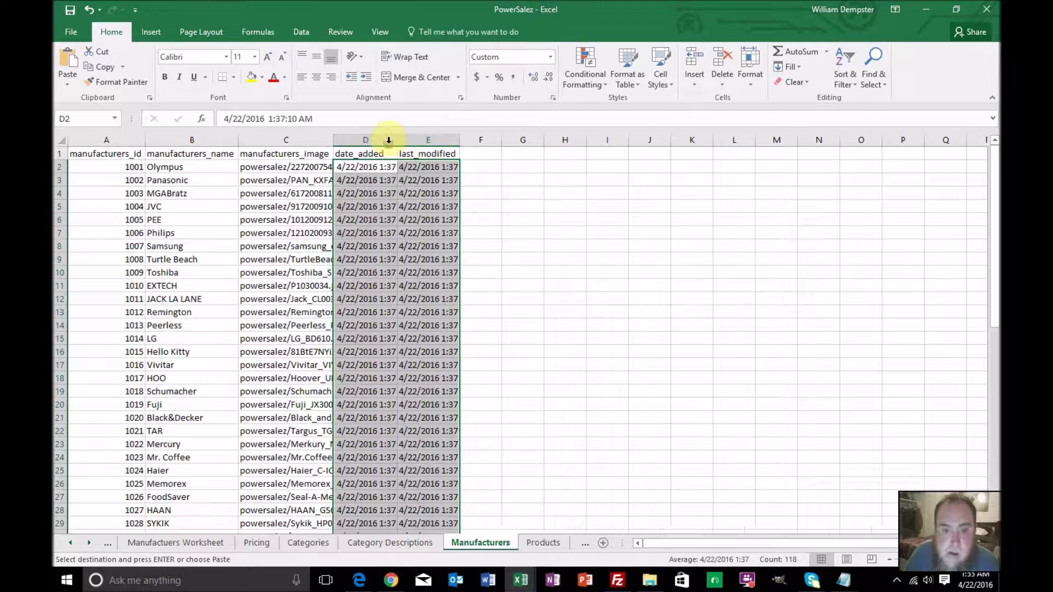
{"action": "left_click", "coordinate": [409, 183]}
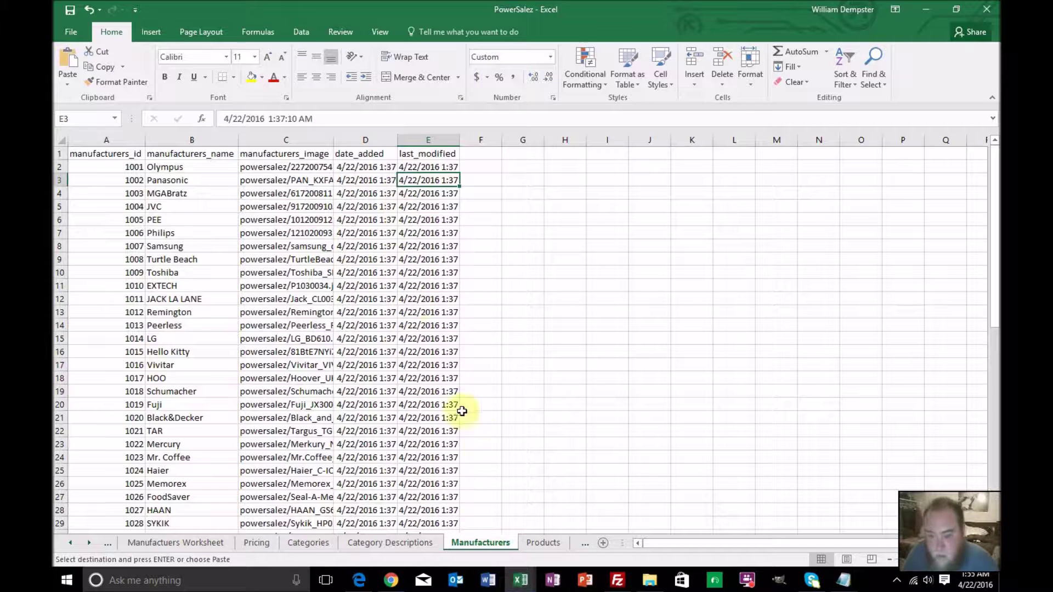
{"action": "left_click", "coordinate": [540, 542]}
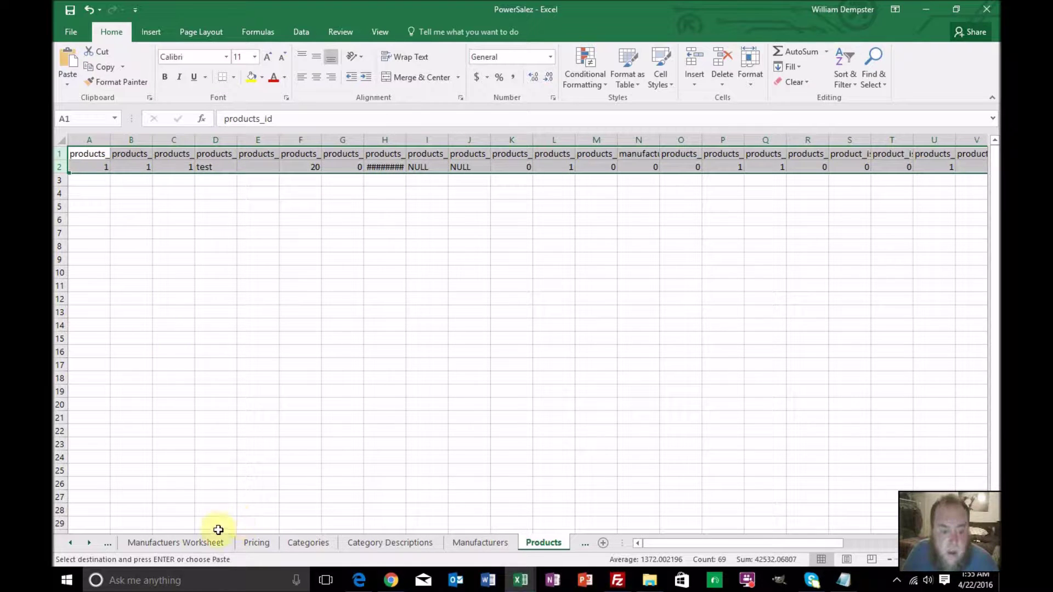
Scroll the sheet tabs back to reach the Master sheet
{"action": "left_click", "coordinate": [176, 544]}
{"action": "left_click", "coordinate": [73, 544]}
{"action": "left_click", "coordinate": [73, 544]}
{"action": "left_click", "coordinate": [73, 544]}
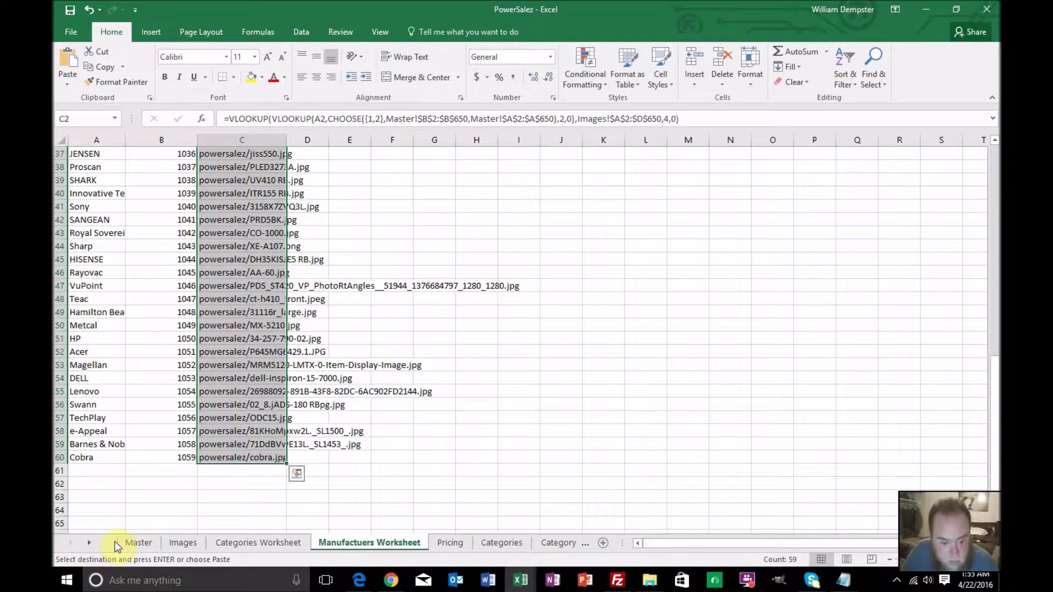
{"action": "left_click", "coordinate": [136, 544]}
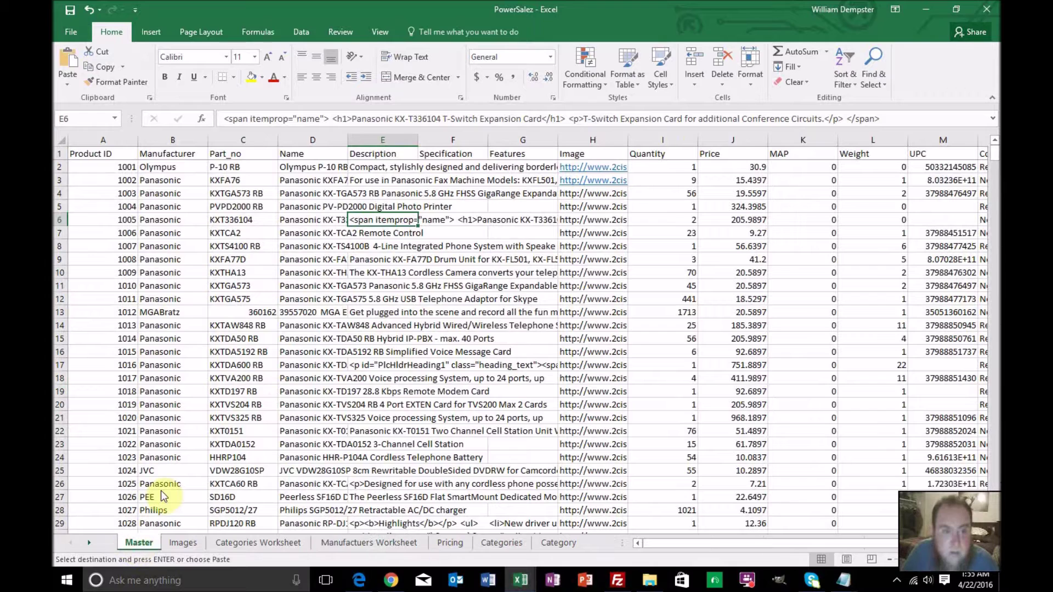
Select the Master sheet's Product IDs A2:A650 and copy them
{"action": "left_click", "coordinate": [115, 167]}
{"action": "scroll", "coordinate": [927, 403], "scroll_direction": "down", "scroll_amount": 5}
{"action": "scroll", "coordinate": [932, 480], "scroll_direction": "up", "scroll_amount": 5}
{"action": "scroll", "coordinate": [724, 477], "scroll_direction": "down", "scroll_amount": 1}
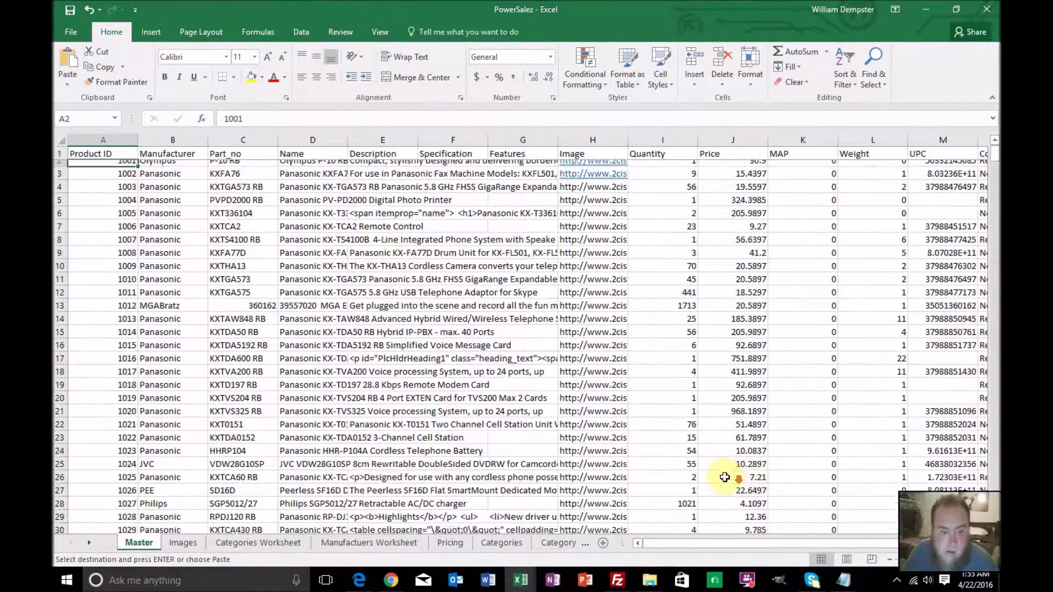
{"action": "scroll", "coordinate": [725, 477], "scroll_direction": "down", "scroll_amount": 6}
{"action": "scroll", "coordinate": [724, 477], "scroll_direction": "down", "scroll_amount": 20}
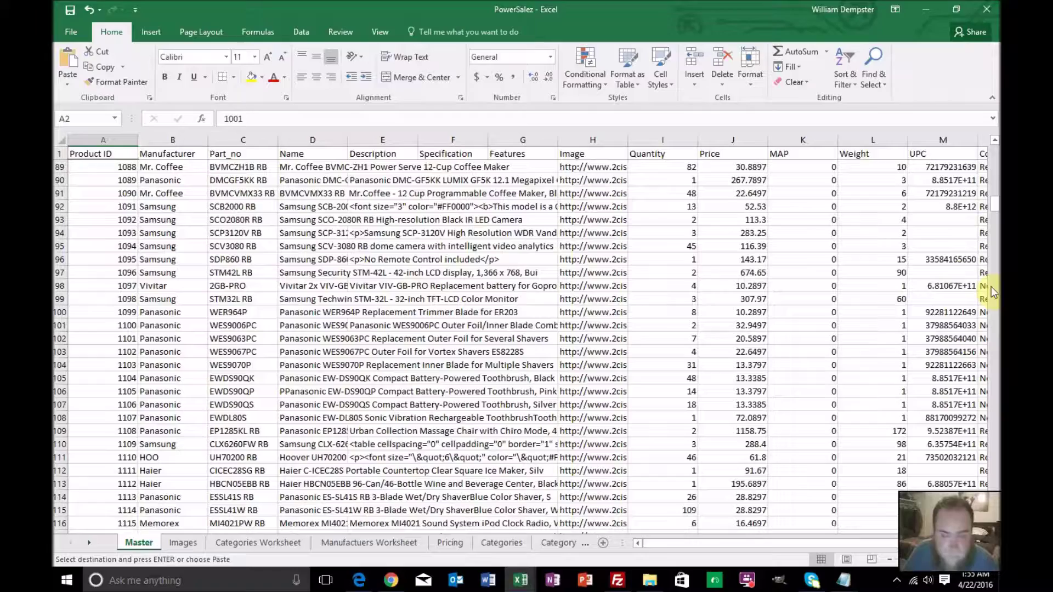
{"action": "left_click_drag", "start_coordinate": [996, 213], "coordinate": [996, 206]}
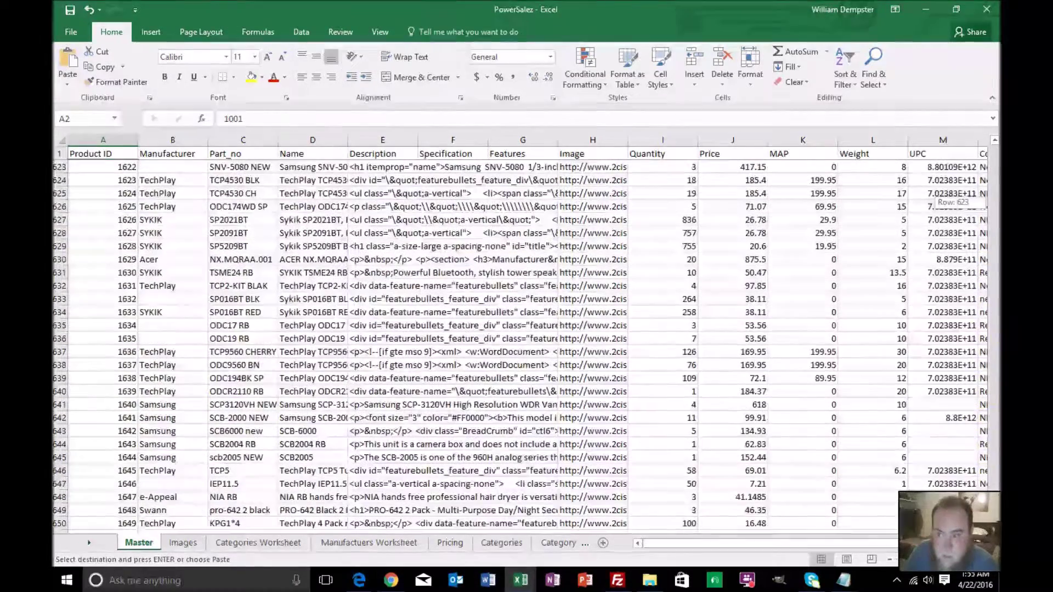
{"action": "scroll", "coordinate": [333, 359], "scroll_direction": "down", "scroll_amount": 1}
{"action": "scroll", "coordinate": [333, 359], "scroll_direction": "down", "scroll_amount": 2}
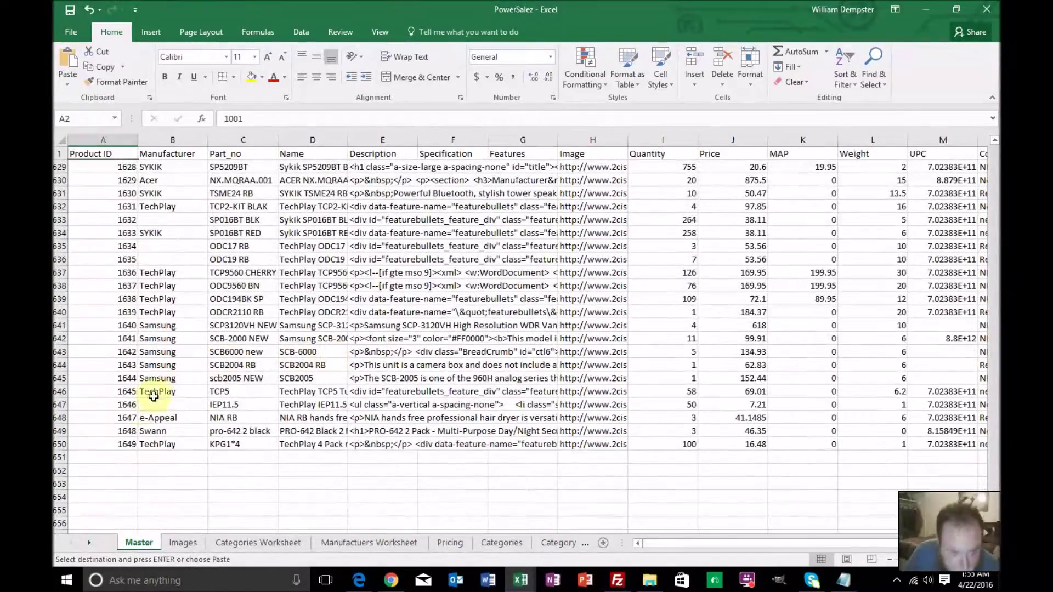
{"action": "left_click", "coordinate": [129, 449], "text": "shift"}
{"action": "key", "text": "ctrl+v"}
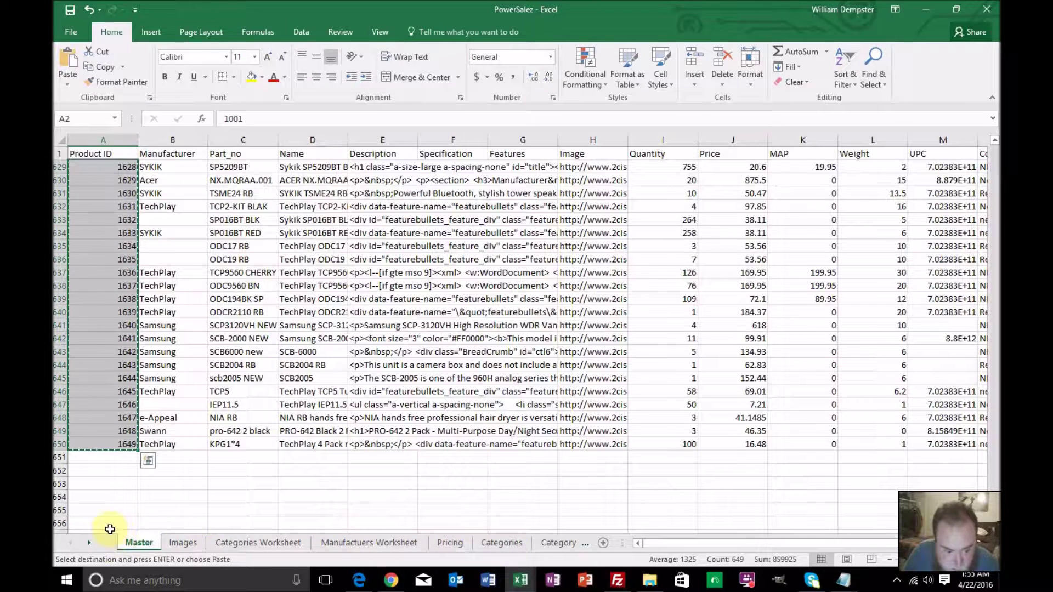
{"action": "left_click", "coordinate": [89, 544]}
{"action": "left_click", "coordinate": [89, 544]}
Paste the copied Product IDs into the Products sheet's products_id column from A2
{"action": "left_click", "coordinate": [90, 543]}
{"action": "left_click", "coordinate": [104, 548]}
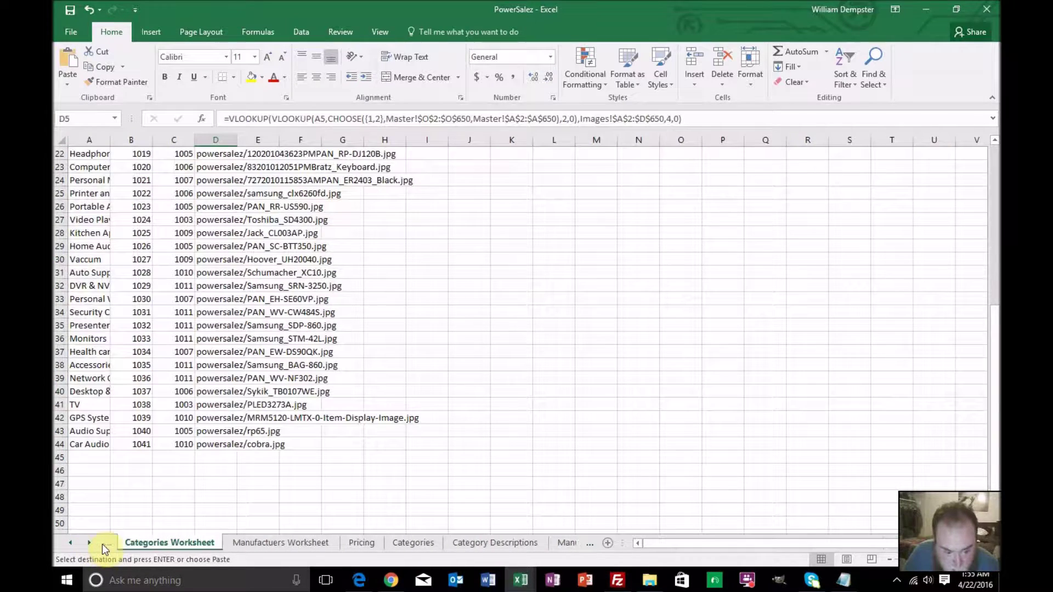
{"action": "left_click", "coordinate": [90, 545]}
{"action": "left_click", "coordinate": [91, 545]}
{"action": "left_click", "coordinate": [91, 545]}
{"action": "left_click", "coordinate": [90, 545]}
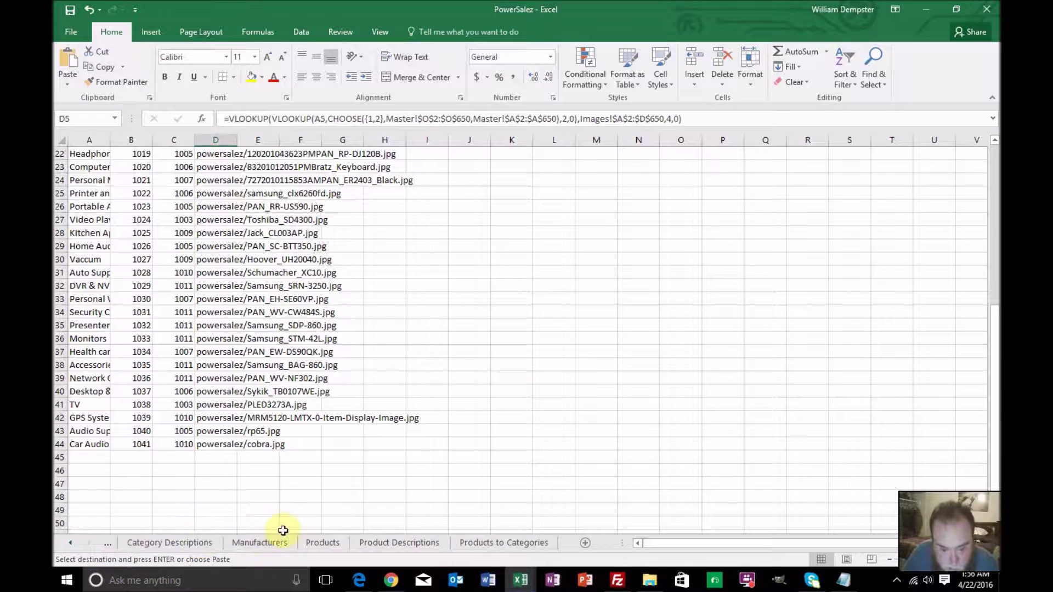
{"action": "left_click", "coordinate": [322, 543]}
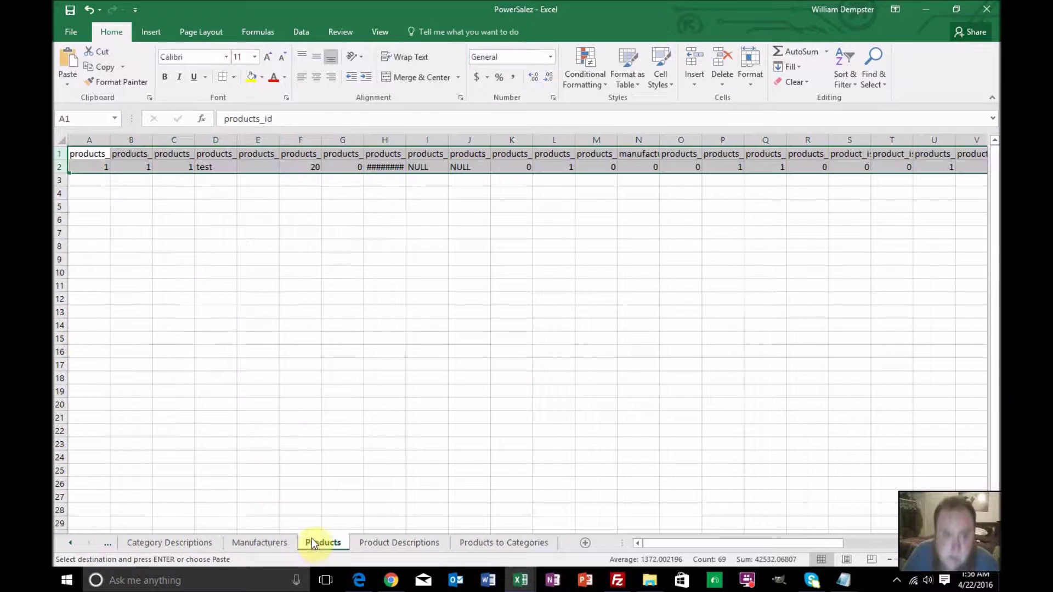
{"action": "left_click", "coordinate": [90, 167]}
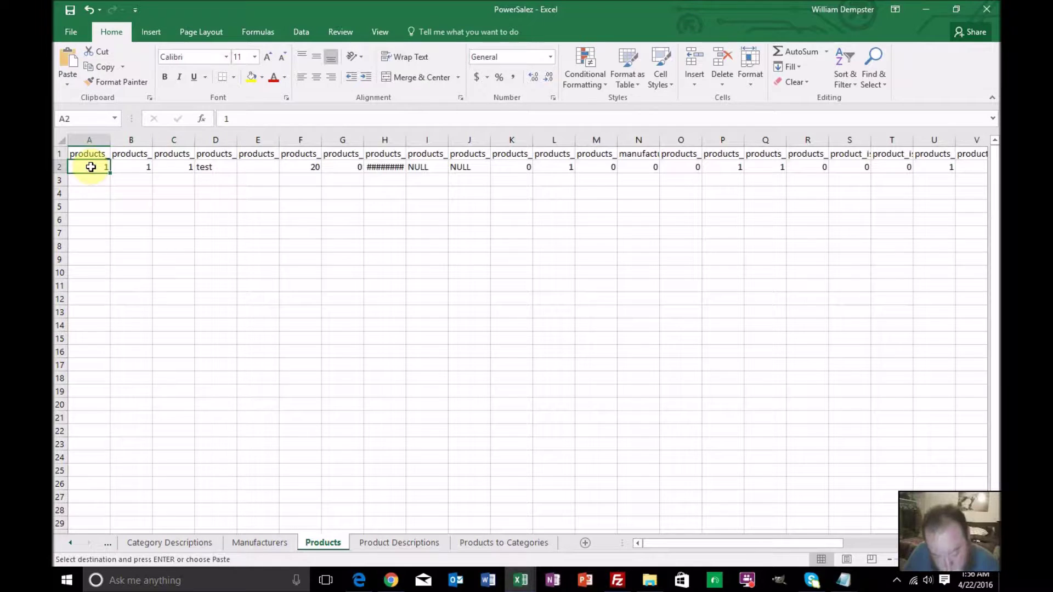
{"action": "key", "text": "ctrl+v"}
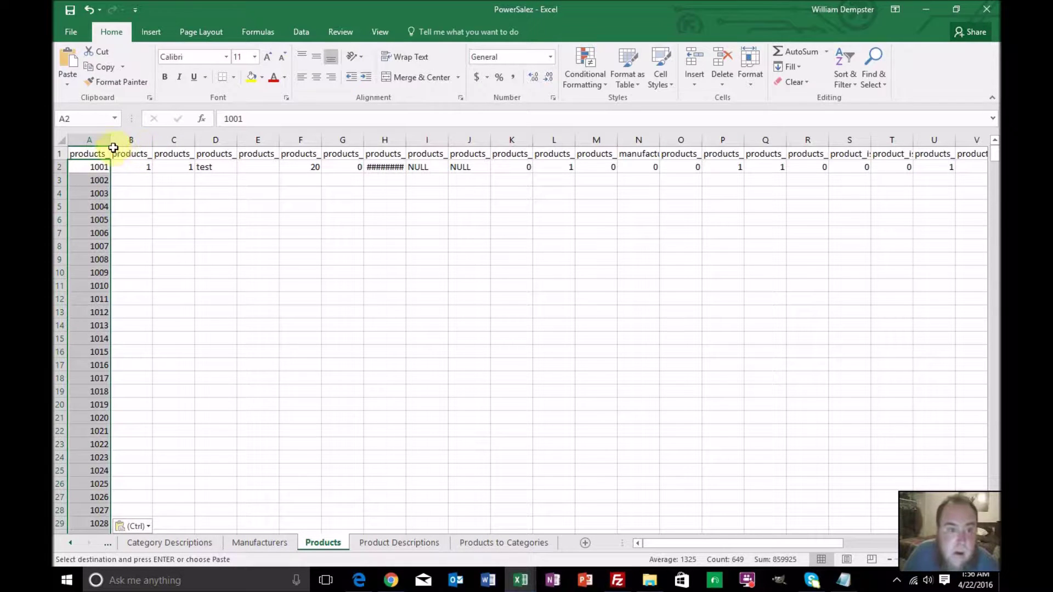
Autofit all columns and fill products_type and products_quantity with 1 down every row
{"action": "left_click", "coordinate": [55, 141]}
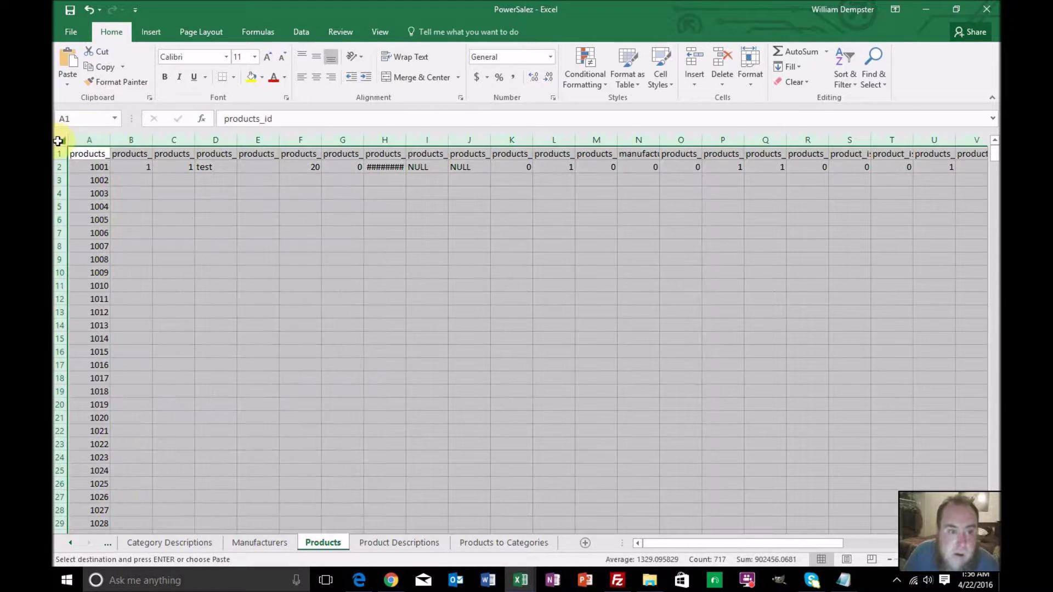
{"action": "double_click", "coordinate": [109, 140]}
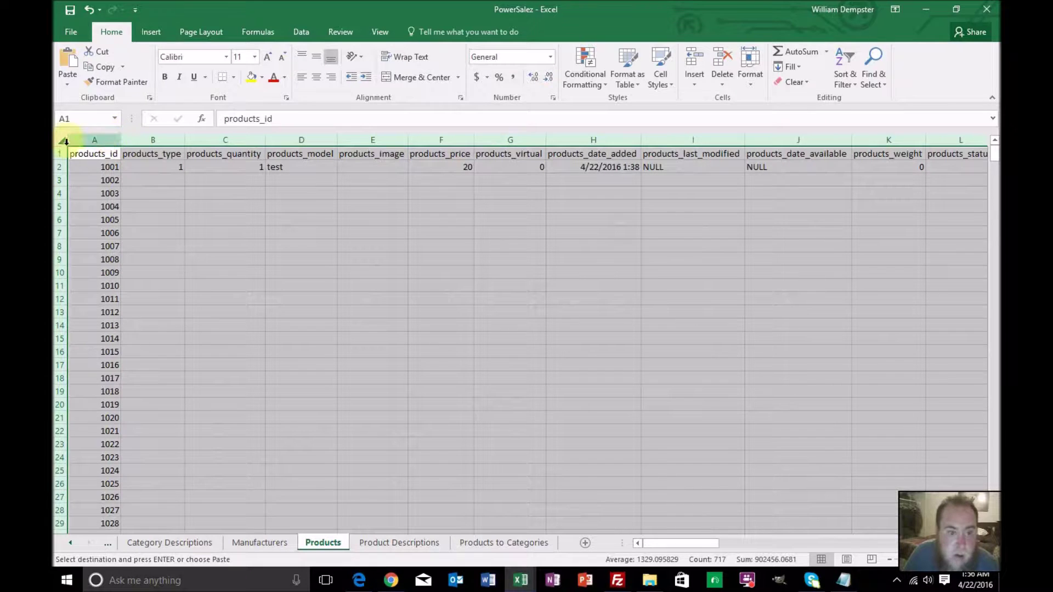
{"action": "left_click", "coordinate": [151, 169]}
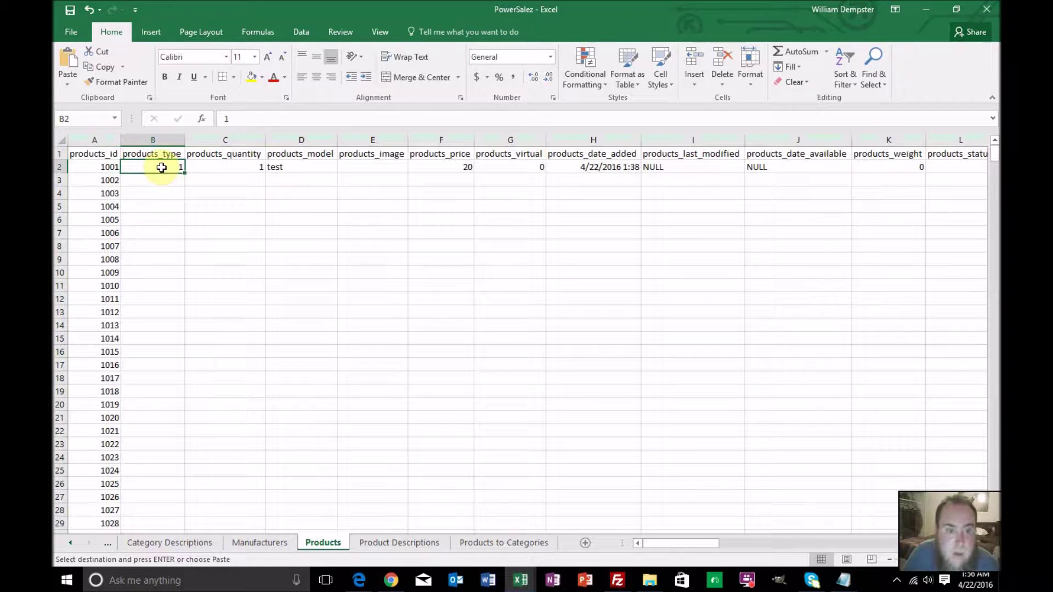
{"action": "double_click", "coordinate": [188, 174]}
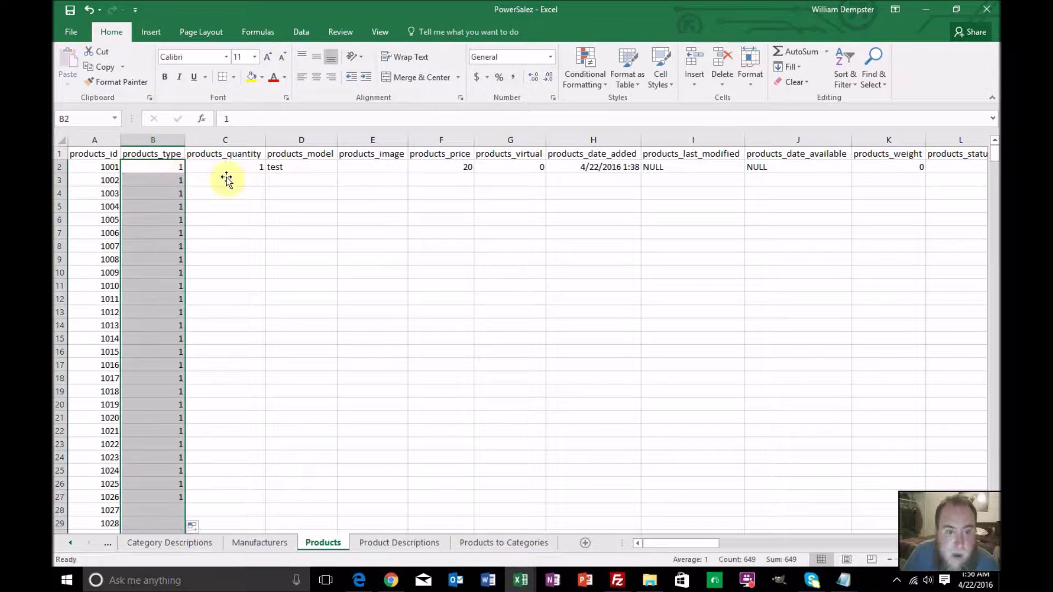
{"action": "left_click", "coordinate": [259, 173]}
{"action": "double_click", "coordinate": [265, 174]}
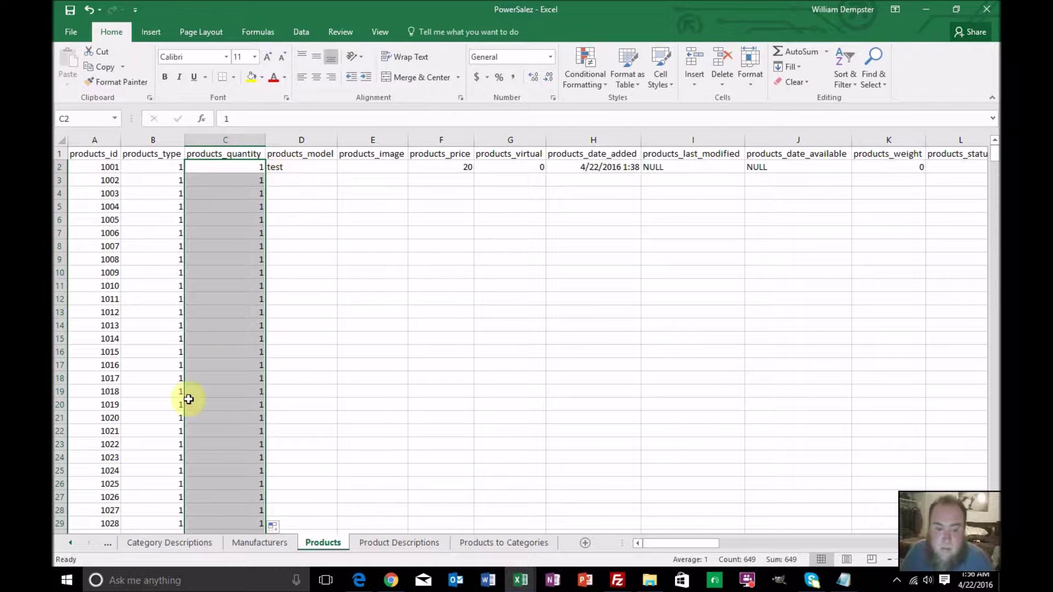
Return to the Master sheet and scroll back to its top rows
{"action": "left_click", "coordinate": [181, 541]}
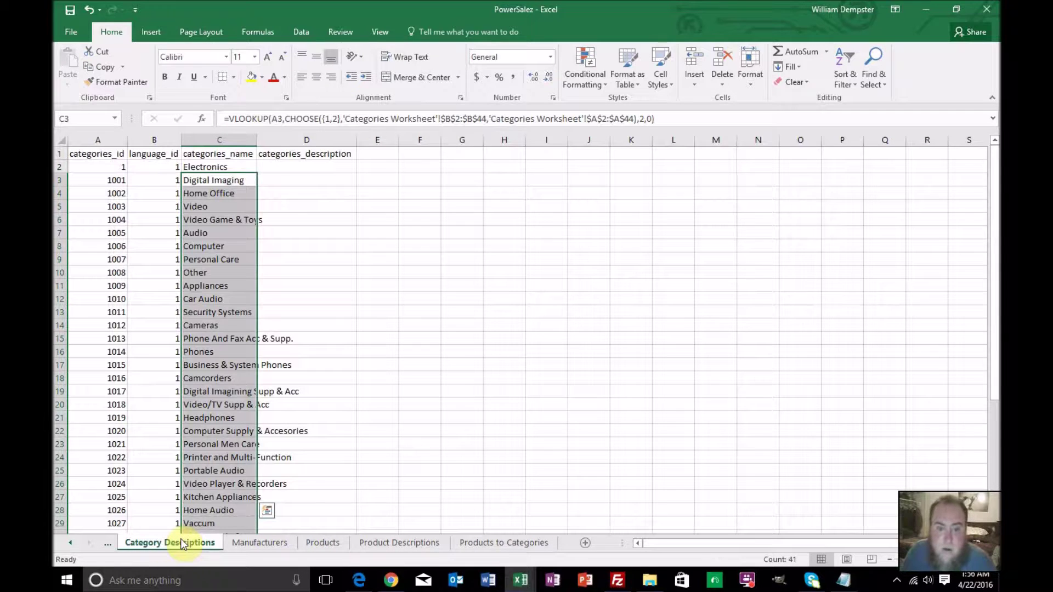
{"action": "left_click", "coordinate": [71, 542]}
{"action": "left_click", "coordinate": [71, 542]}
{"action": "left_click", "coordinate": [71, 543]}
{"action": "left_click", "coordinate": [73, 543]}
{"action": "left_click", "coordinate": [127, 542]}
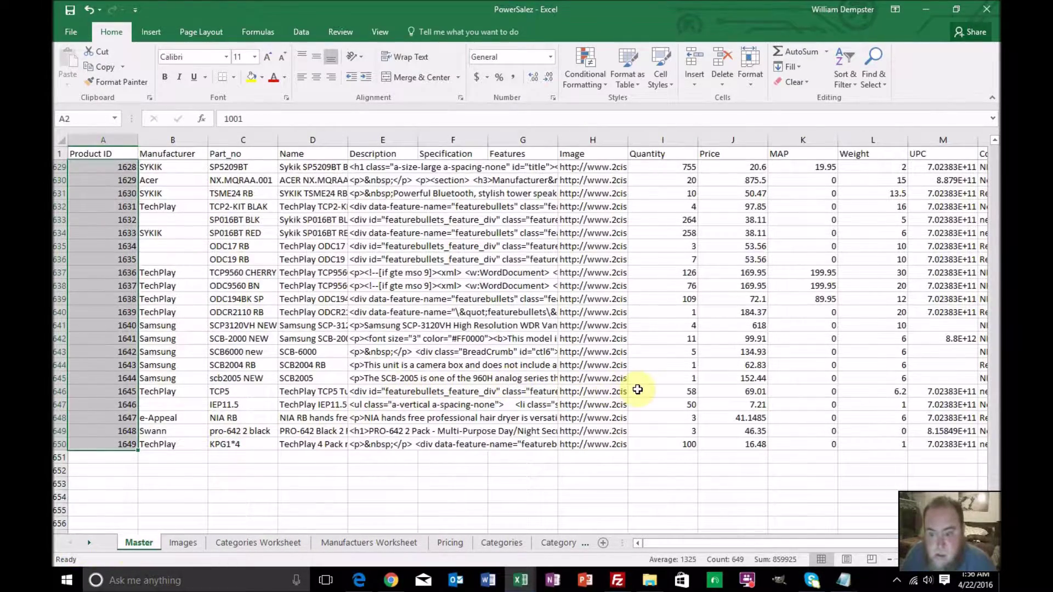
{"action": "scroll", "coordinate": [639, 389], "scroll_direction": "up", "scroll_amount": 4}
{"action": "scroll", "coordinate": [638, 390], "scroll_direction": "up", "scroll_amount": 7}
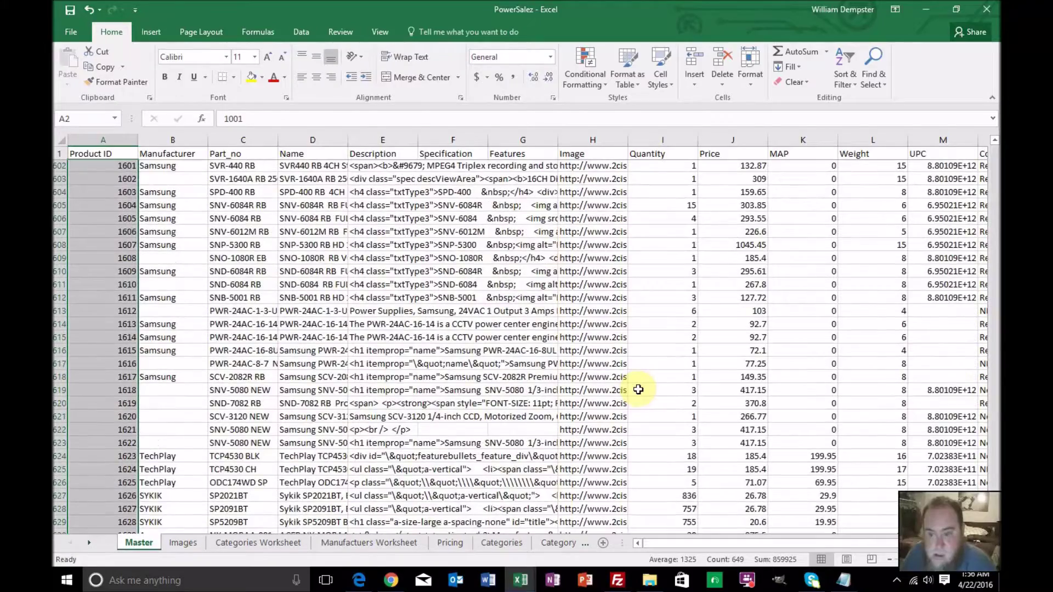
{"action": "scroll", "coordinate": [638, 389], "scroll_direction": "up", "scroll_amount": 8}
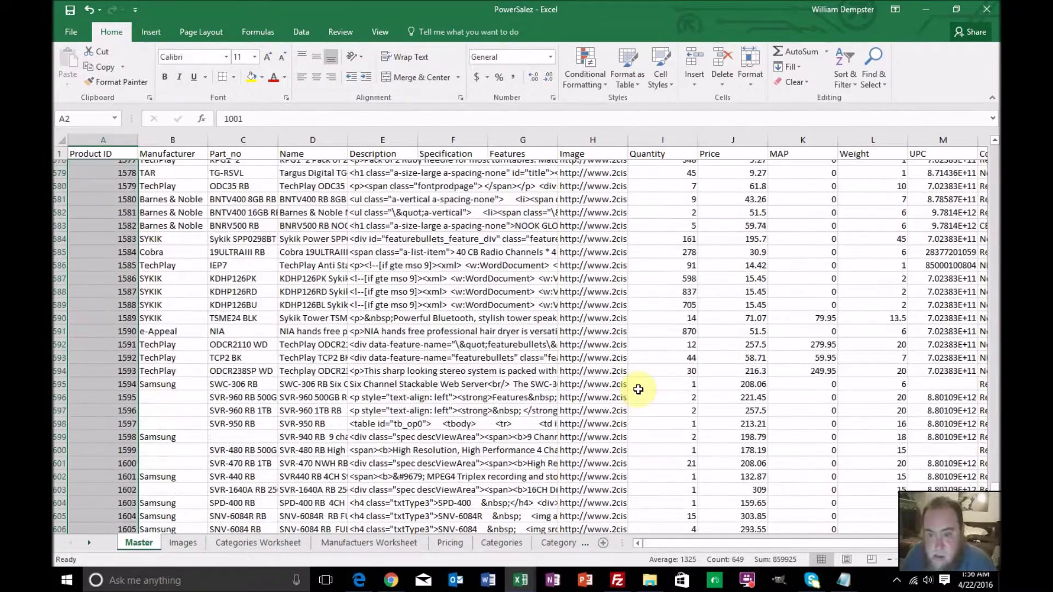
{"action": "scroll", "coordinate": [638, 390], "scroll_direction": "up", "scroll_amount": 20}
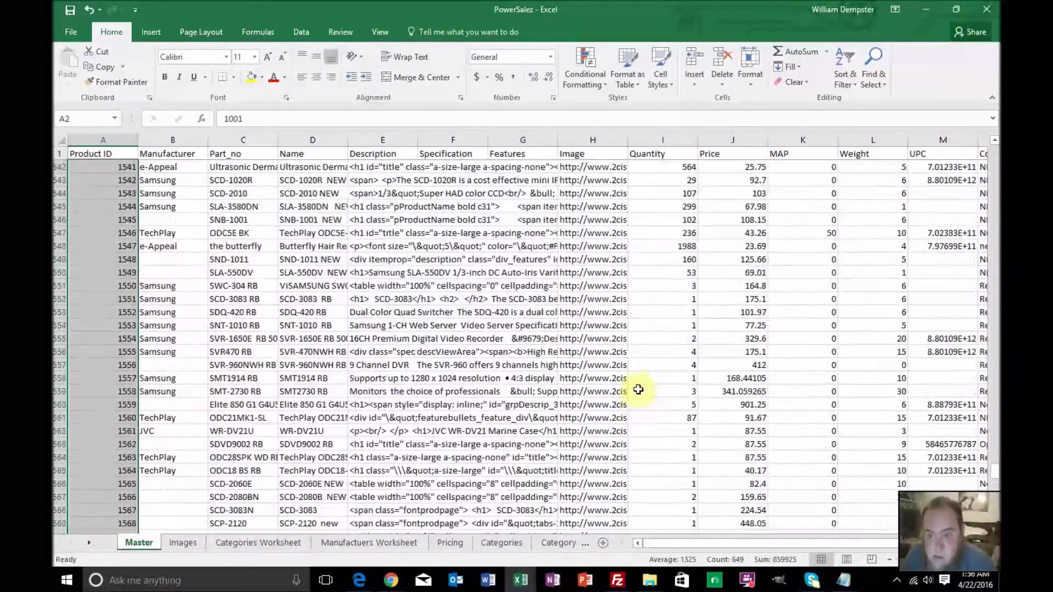
{"action": "scroll", "coordinate": [638, 389], "scroll_direction": "up", "scroll_amount": 20}
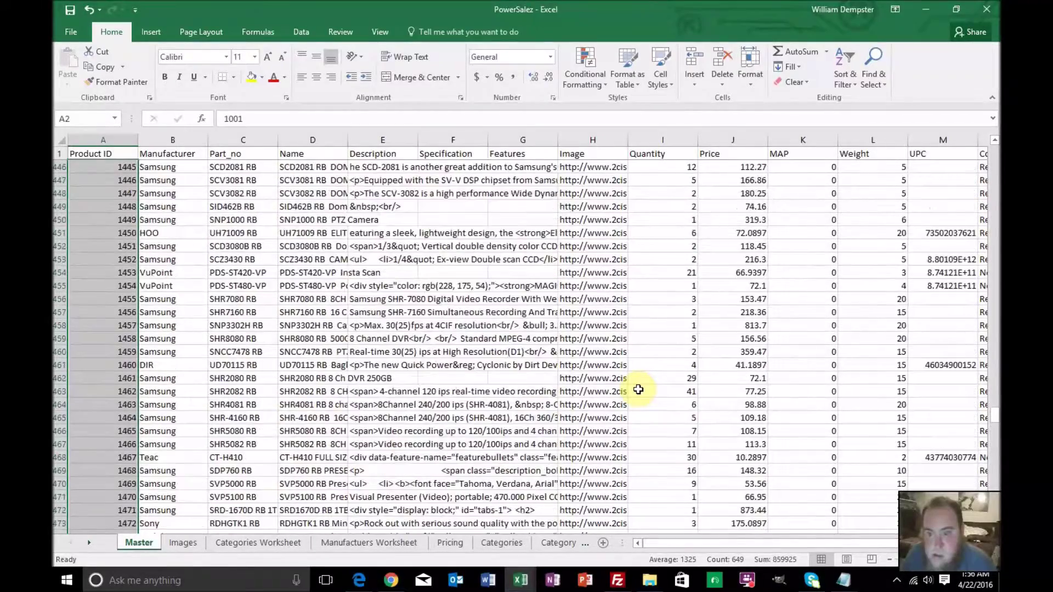
{"action": "scroll", "coordinate": [639, 389], "scroll_direction": "up", "scroll_amount": 20}
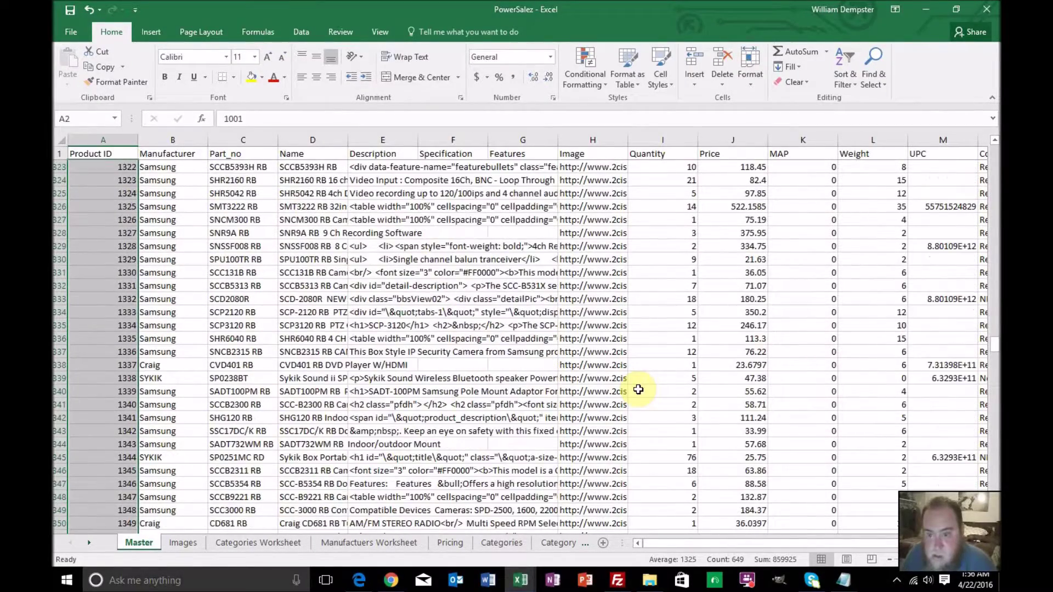
{"action": "scroll", "coordinate": [639, 389], "scroll_direction": "up", "scroll_amount": 10}
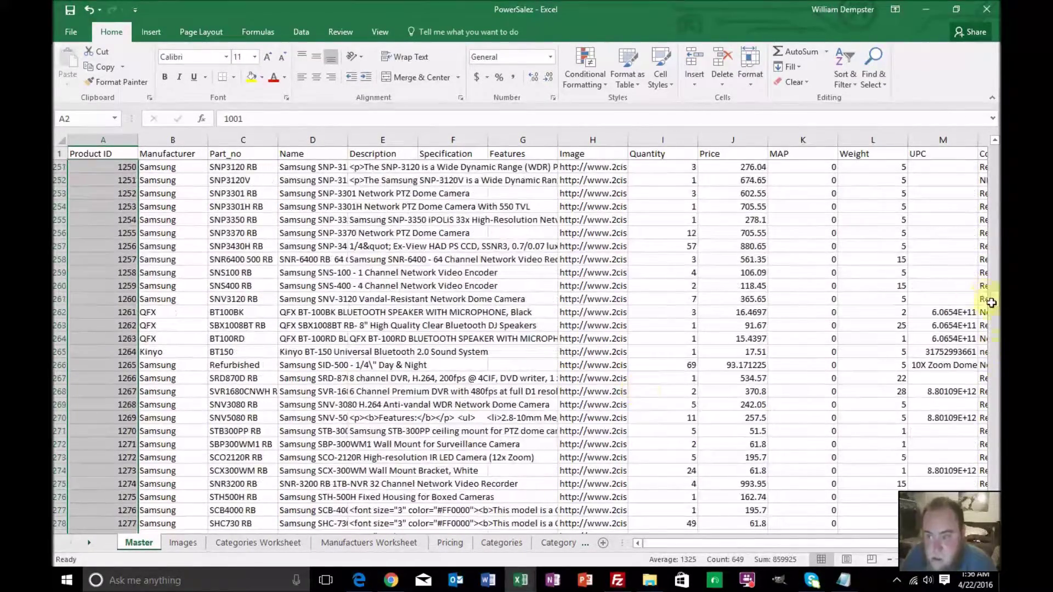
{"action": "left_click_drag", "start_coordinate": [994, 307], "coordinate": [995, 144]}
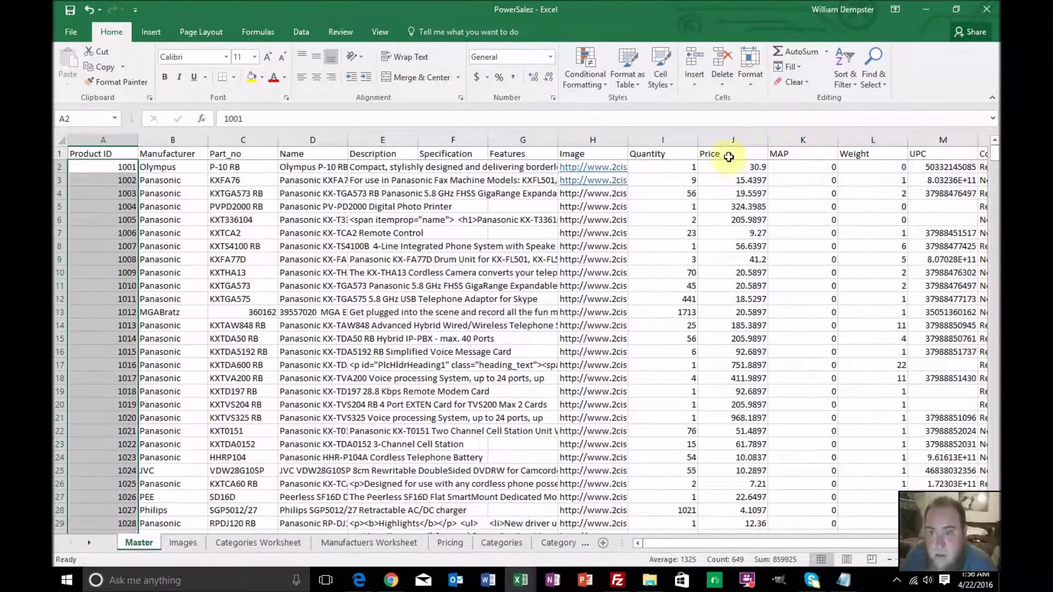
Add a filter to the Quantity column and review its values from 1 to 1988
{"action": "left_click", "coordinate": [680, 140]}
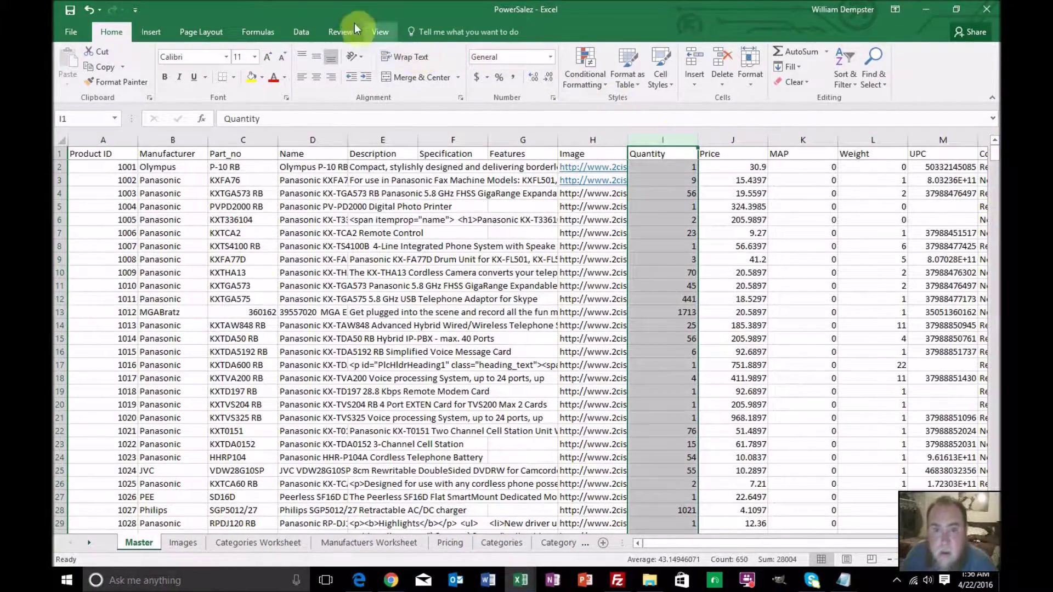
{"action": "left_click", "coordinate": [300, 31]}
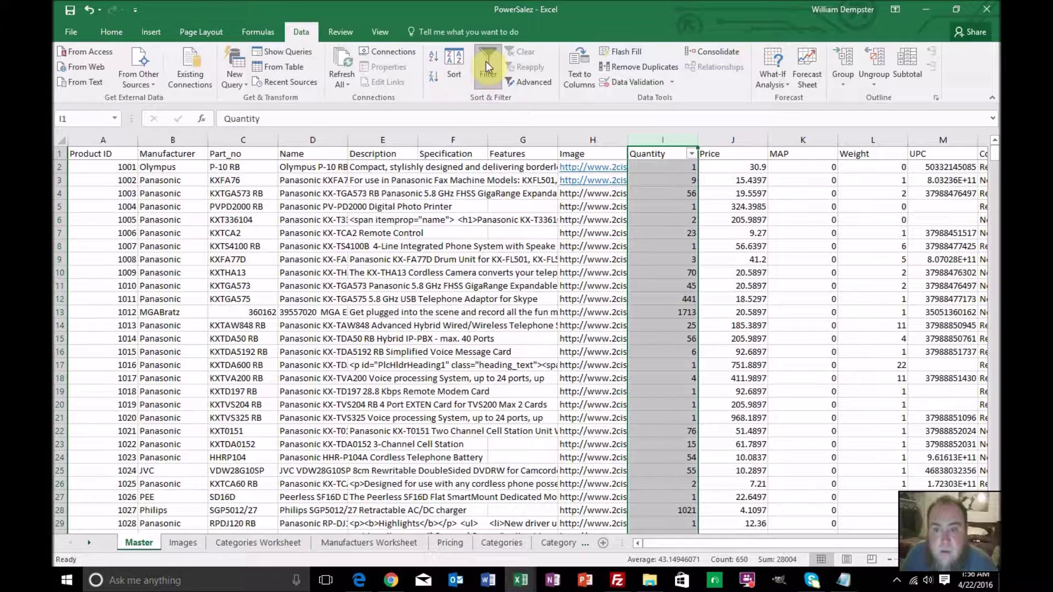
{"action": "left_click", "coordinate": [692, 154]}
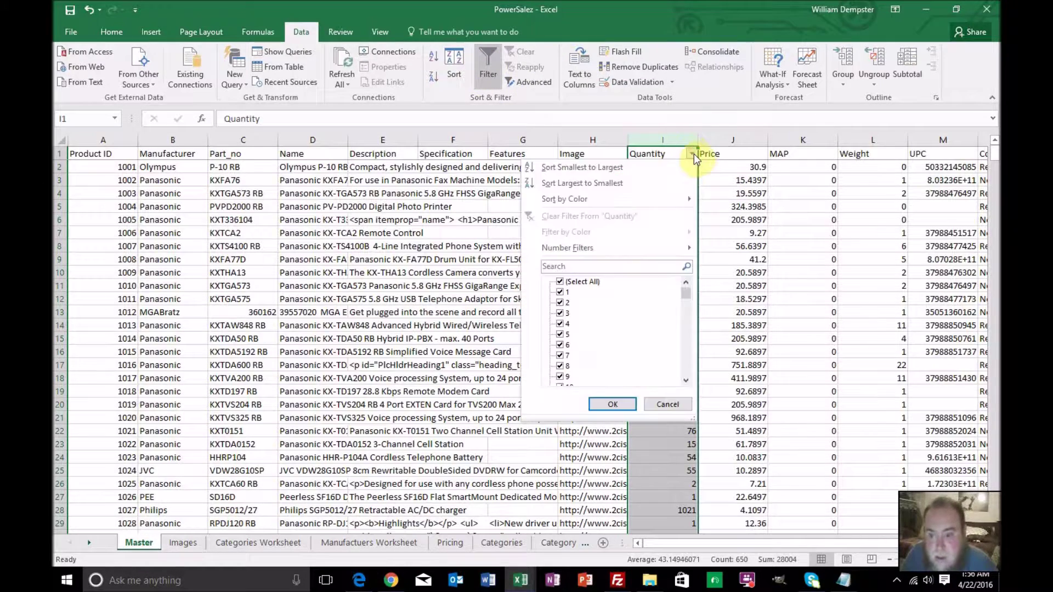
{"action": "left_click_drag", "start_coordinate": [683, 289], "coordinate": [681, 386]}
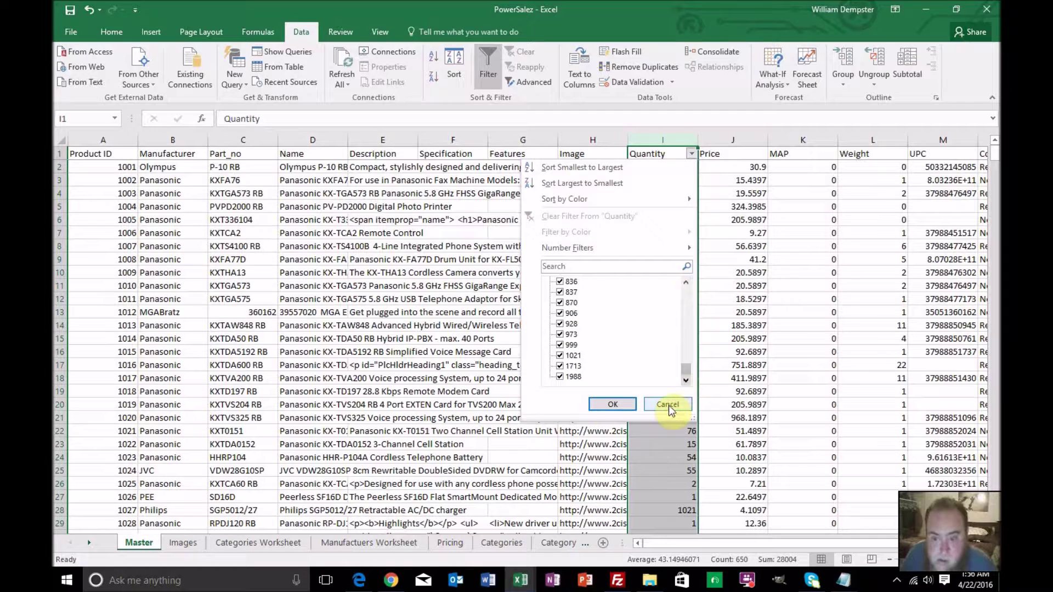
{"action": "left_click", "coordinate": [670, 405]}
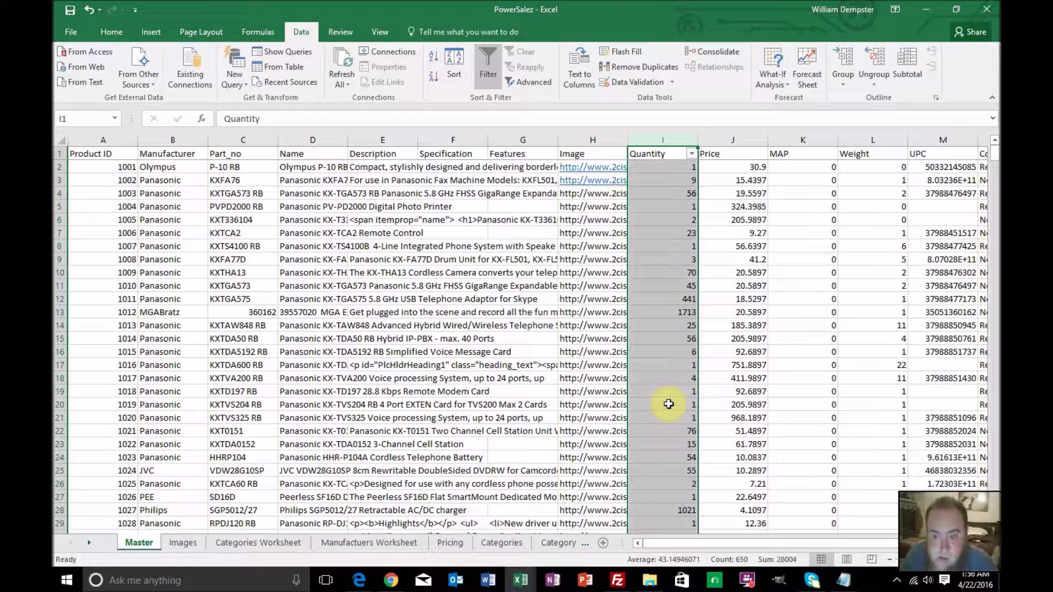
{"action": "left_click", "coordinate": [521, 580]}
{"action": "left_click", "coordinate": [496, 547]}
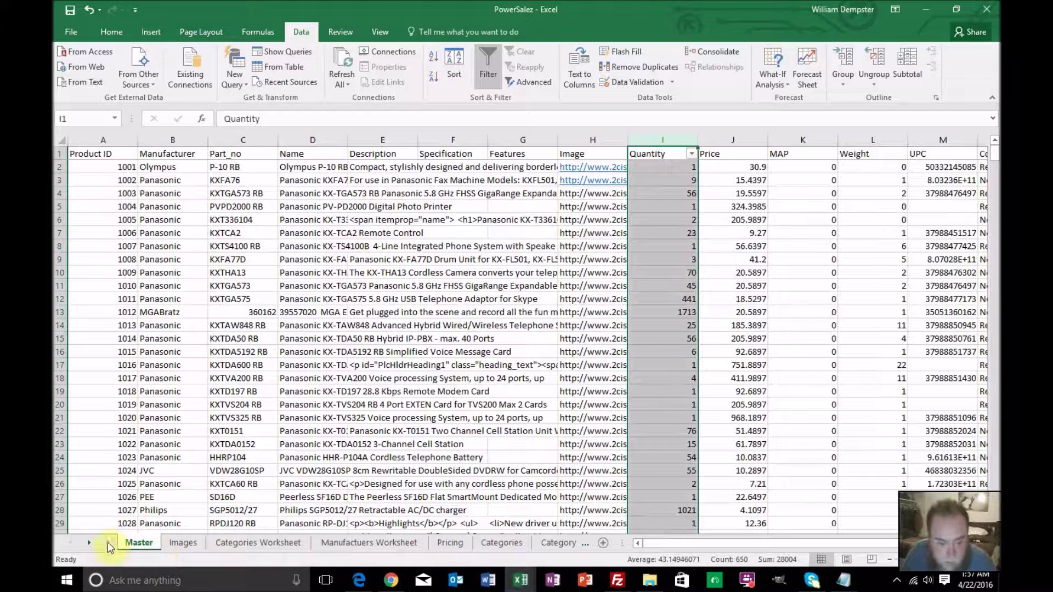
{"action": "left_click", "coordinate": [91, 543]}
Copy the part numbers C2:C650 from the Master sheet
{"action": "left_click", "coordinate": [91, 543]}
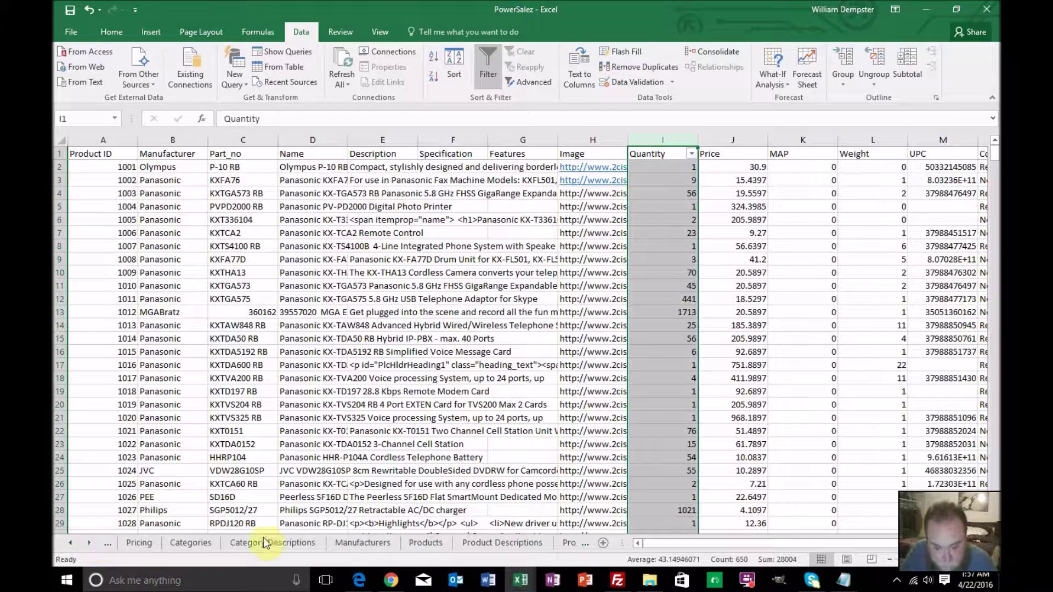
{"action": "left_click", "coordinate": [423, 543]}
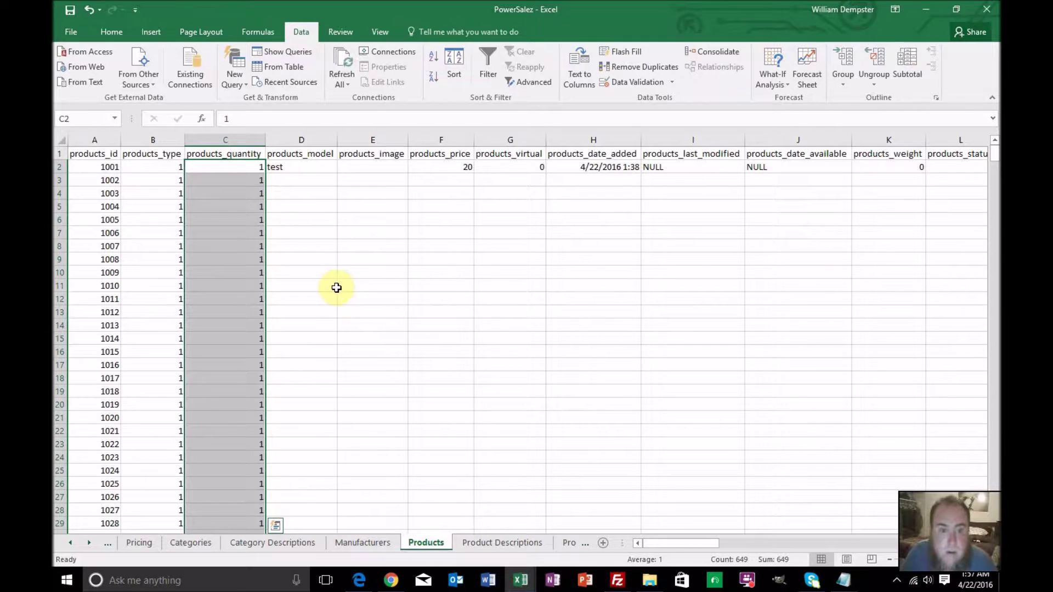
{"action": "left_click", "coordinate": [306, 171]}
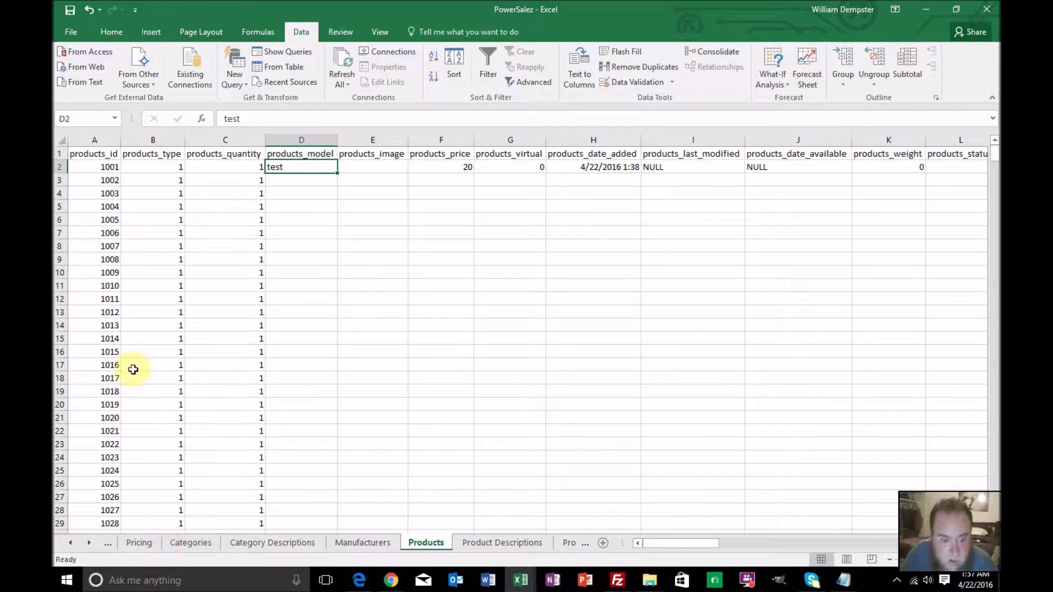
{"action": "left_click", "coordinate": [73, 542]}
{"action": "left_click", "coordinate": [72, 542]}
{"action": "left_click", "coordinate": [74, 543]}
{"action": "left_click", "coordinate": [75, 543]}
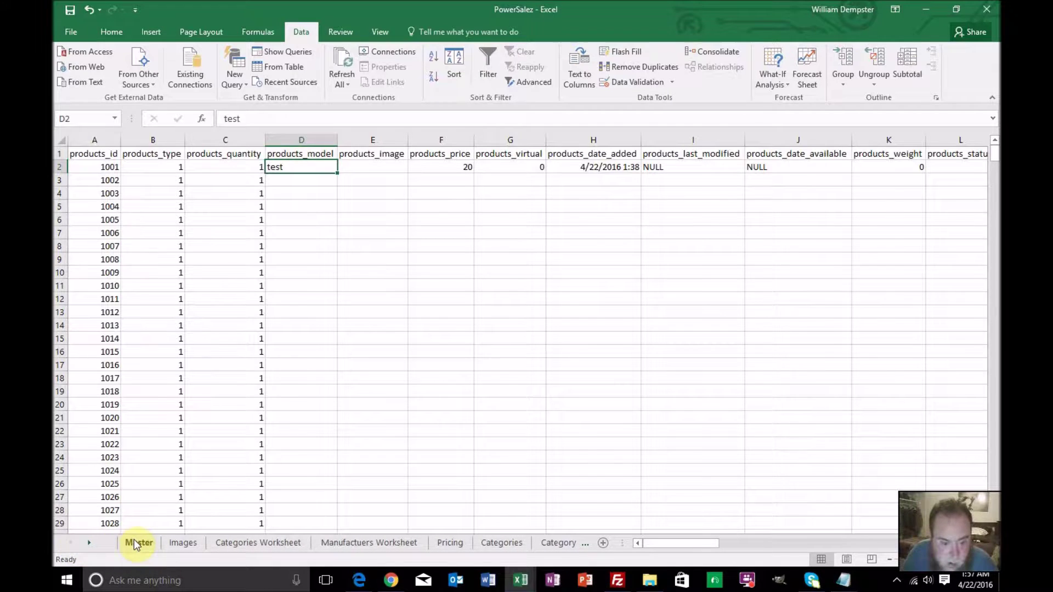
{"action": "left_click", "coordinate": [135, 540]}
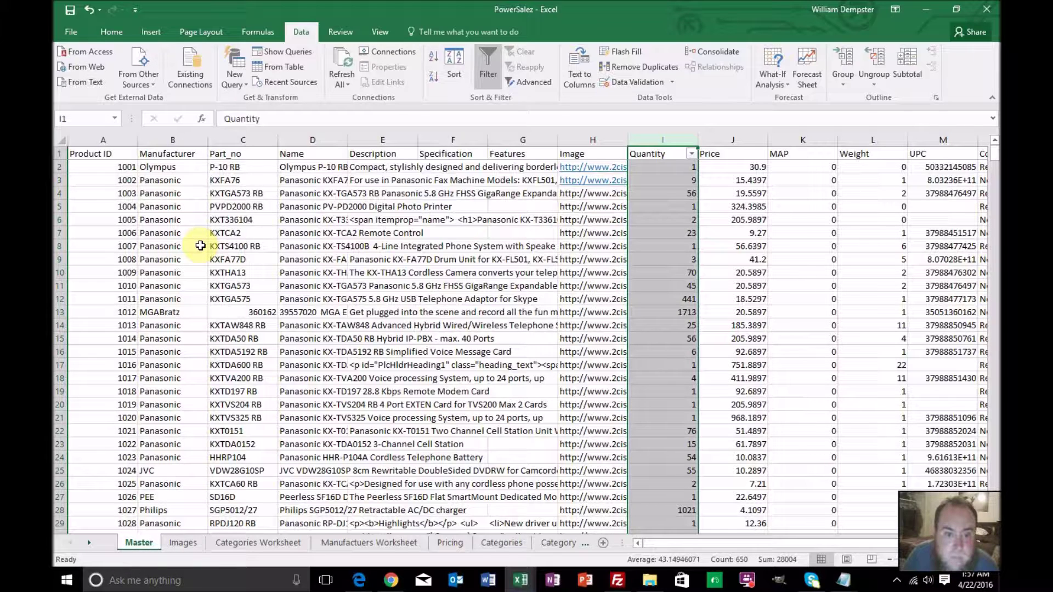
{"action": "left_click", "coordinate": [241, 169]}
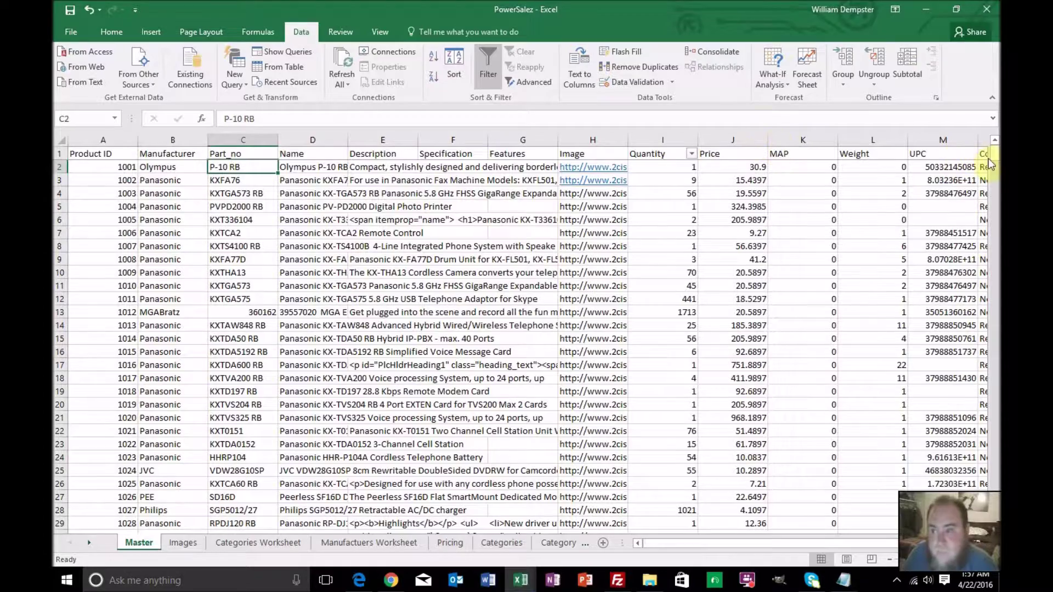
{"action": "left_click_drag", "start_coordinate": [995, 159], "coordinate": [994, 164]}
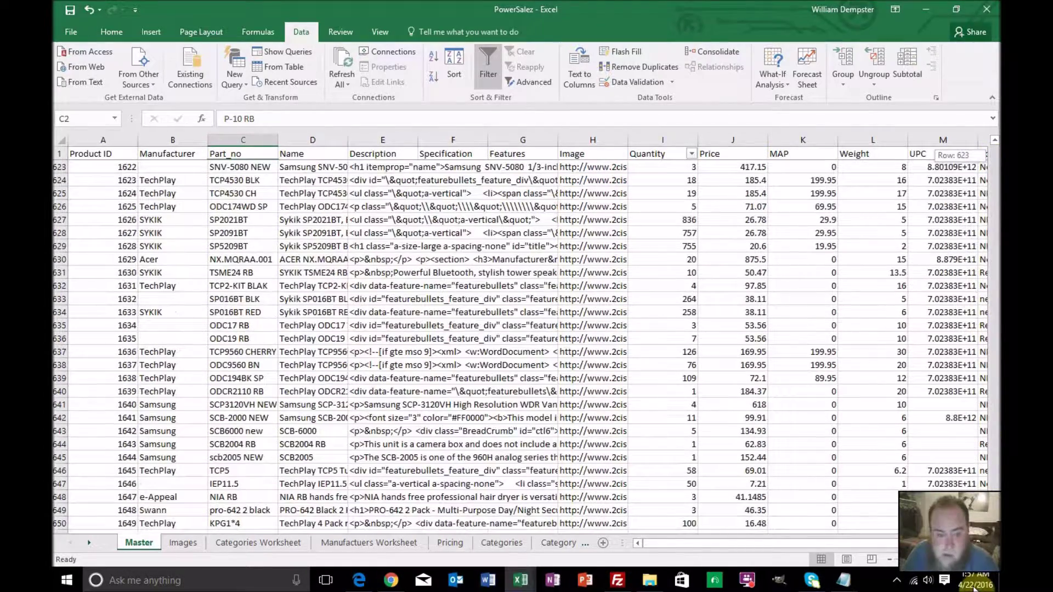
{"action": "scroll", "coordinate": [888, 497], "scroll_direction": "down", "scroll_amount": 3}
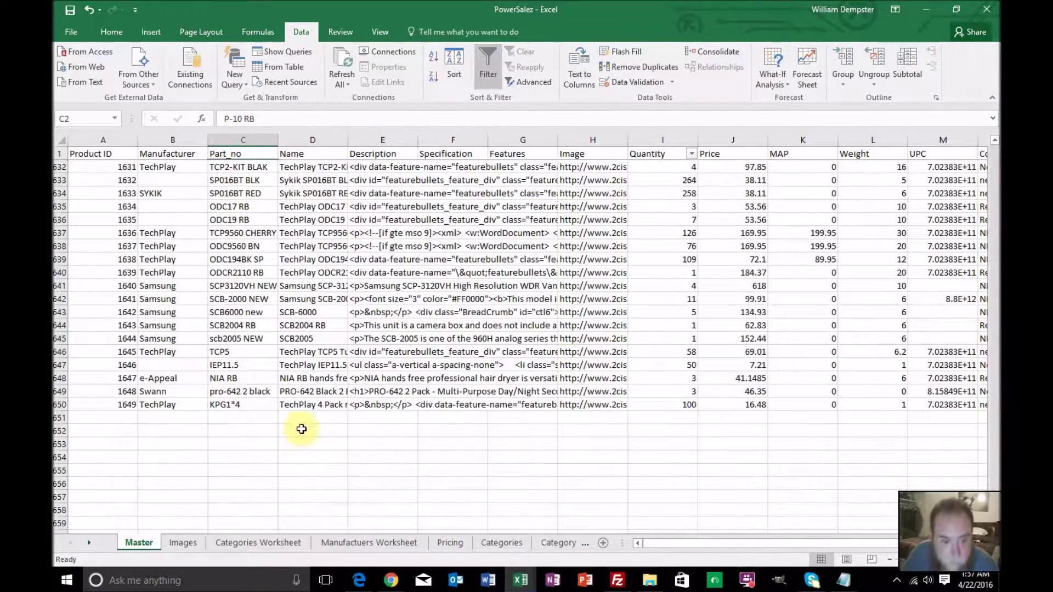
{"action": "left_click", "coordinate": [266, 409], "text": "shift"}
{"action": "key", "text": "ctrl+c"}
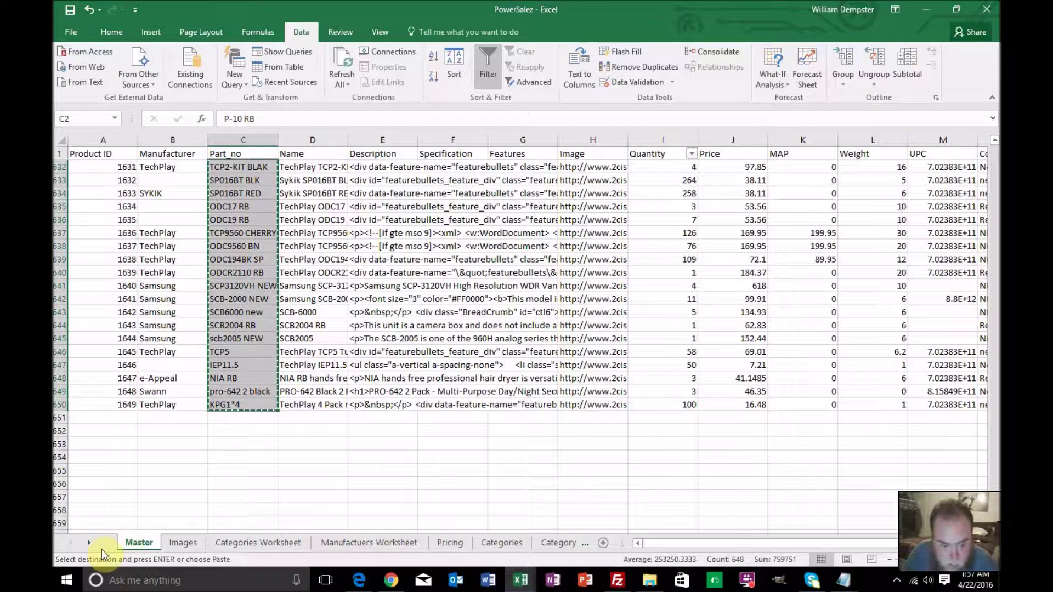
Paste the part numbers into the Products sheet's products_model column starting at D2
{"action": "left_click", "coordinate": [89, 542]}
{"action": "left_click", "coordinate": [89, 543]}
{"action": "left_click", "coordinate": [89, 543]}
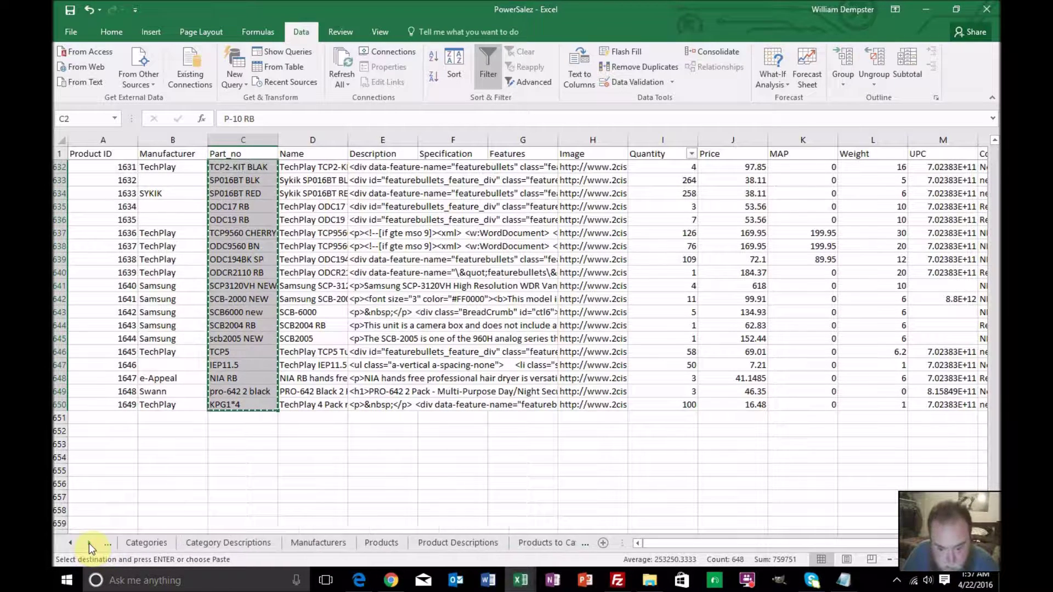
{"action": "left_click", "coordinate": [388, 543]}
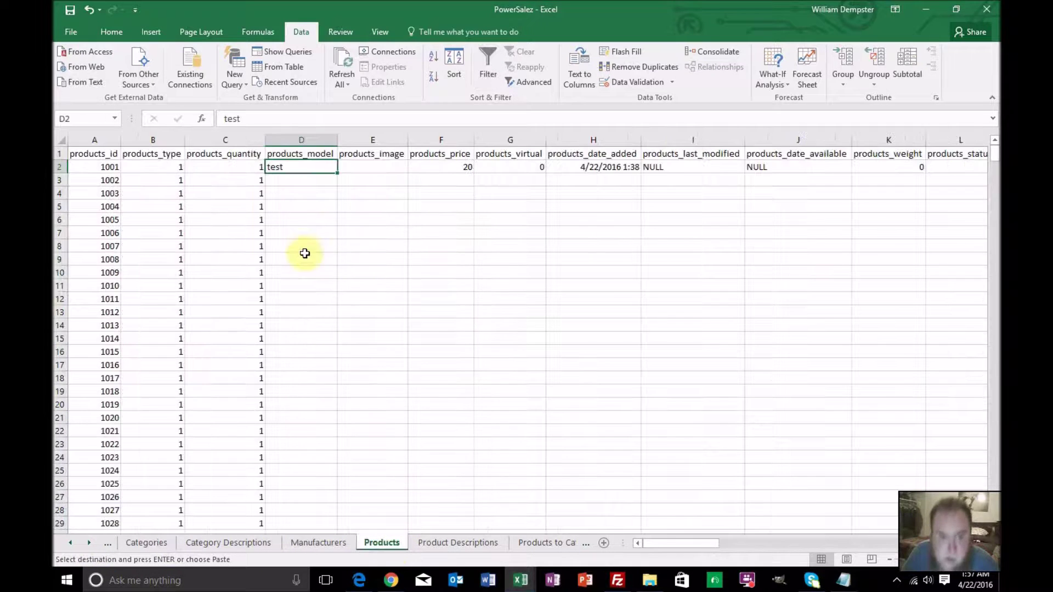
{"action": "key", "text": "ctrl+v"}
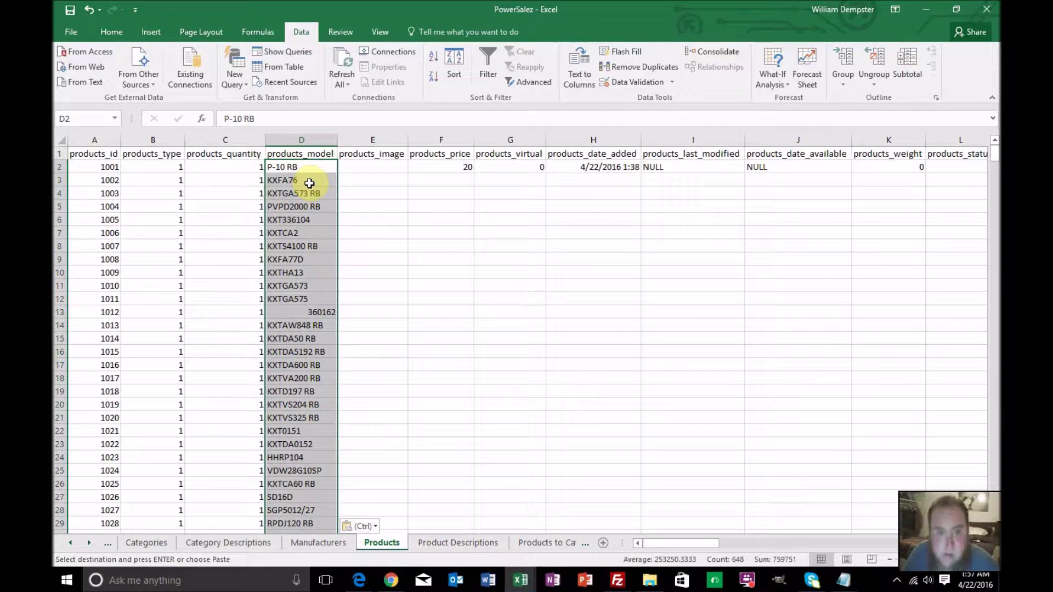
{"action": "left_click", "coordinate": [357, 167]}
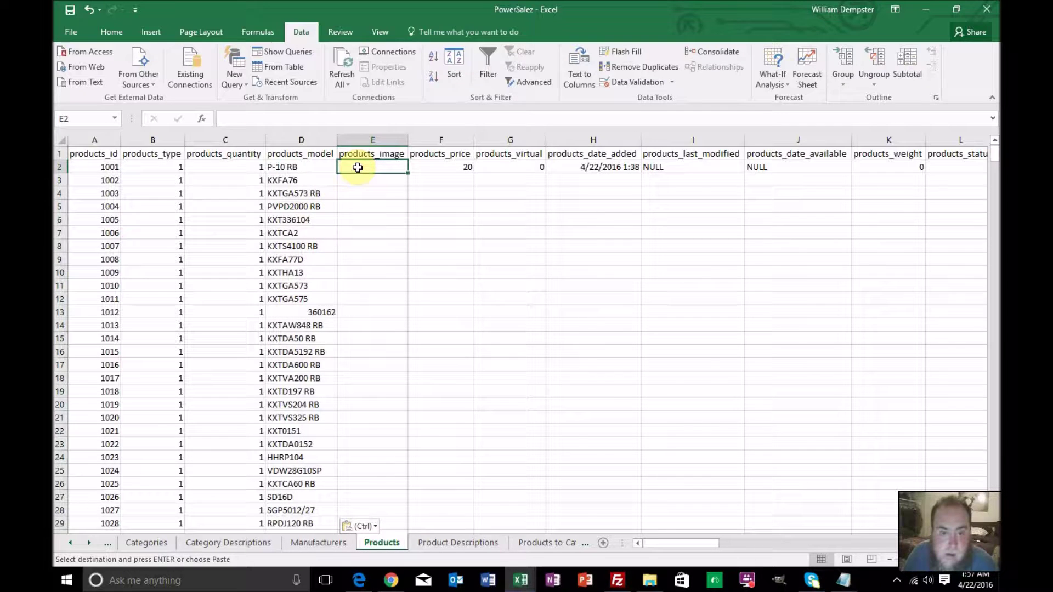
Start a VLOOKUP in E2 that looks up A2 in the Images sheet range A2:D650
{"action": "left_click", "coordinate": [357, 119]}
{"action": "type", "text": "=vlookup"}
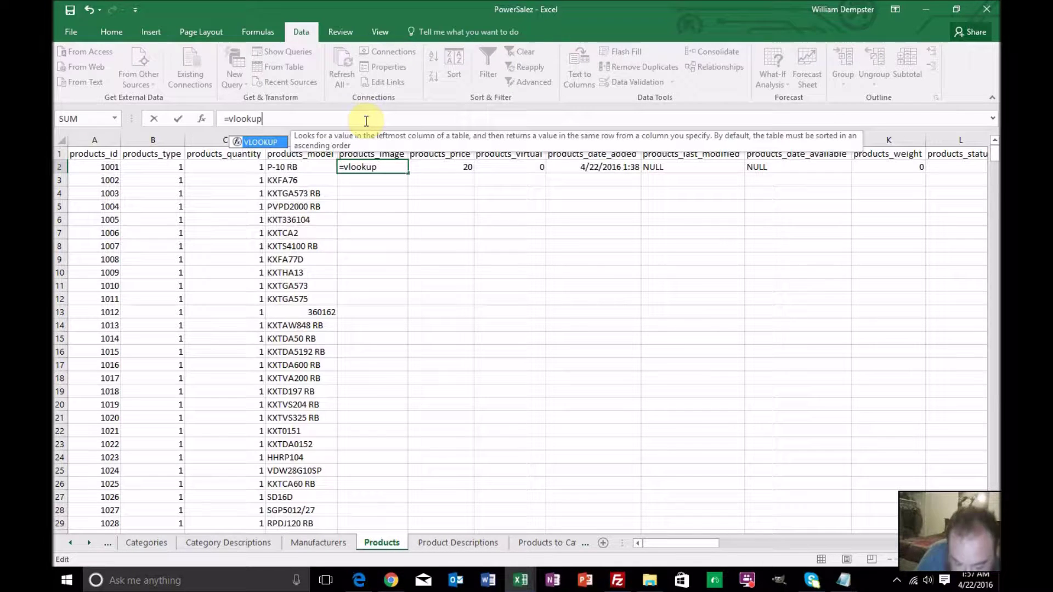
{"action": "type", "text": "("}
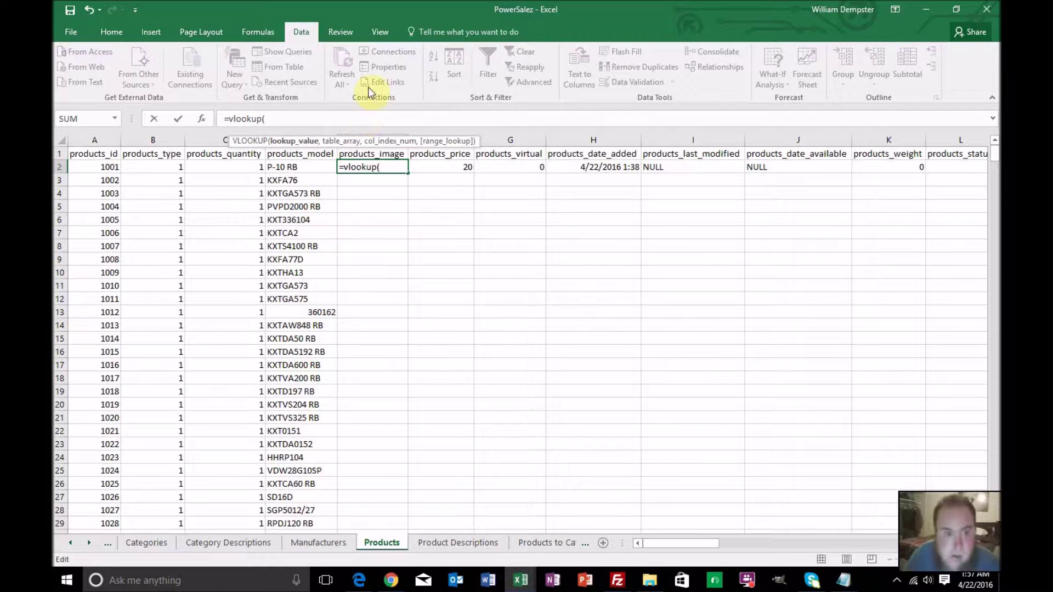
{"action": "left_click", "coordinate": [115, 165]}
{"action": "type", "text": ","}
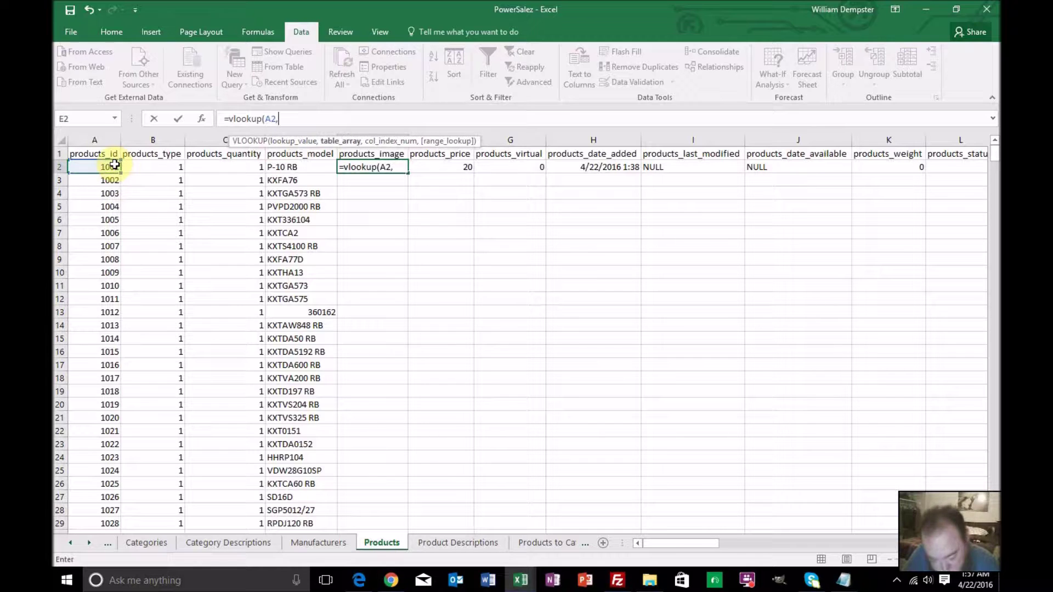
{"action": "left_click_drag", "start_coordinate": [70, 542], "coordinate": [71, 542]}
{"action": "left_click", "coordinate": [176, 538]}
{"action": "scroll", "coordinate": [168, 351], "scroll_direction": "up", "scroll_amount": 20}
{"action": "left_click_drag", "start_coordinate": [997, 476], "coordinate": [995, 127]}
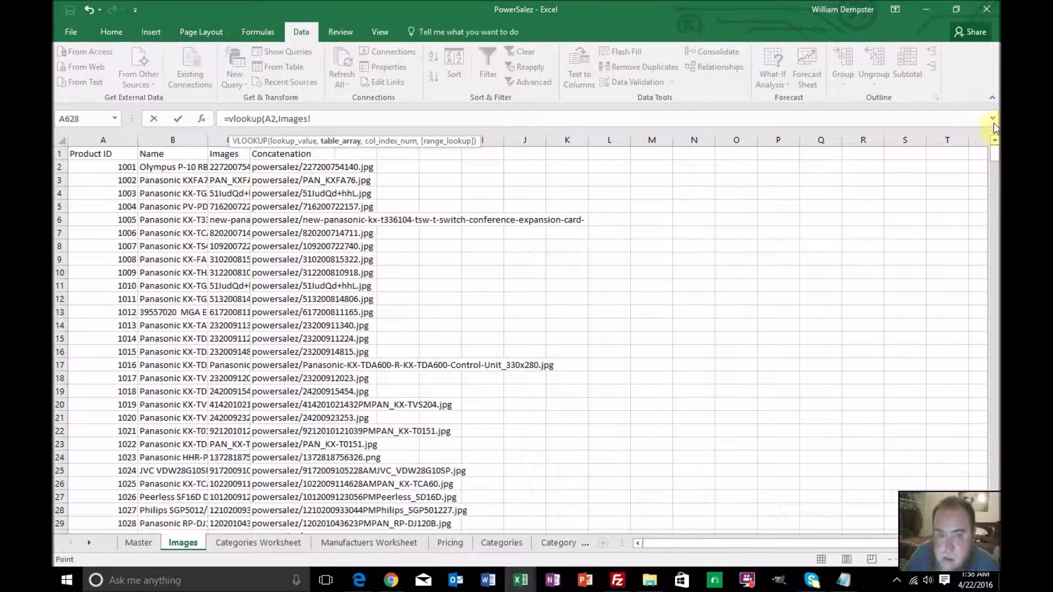
{"action": "left_click", "coordinate": [122, 167]}
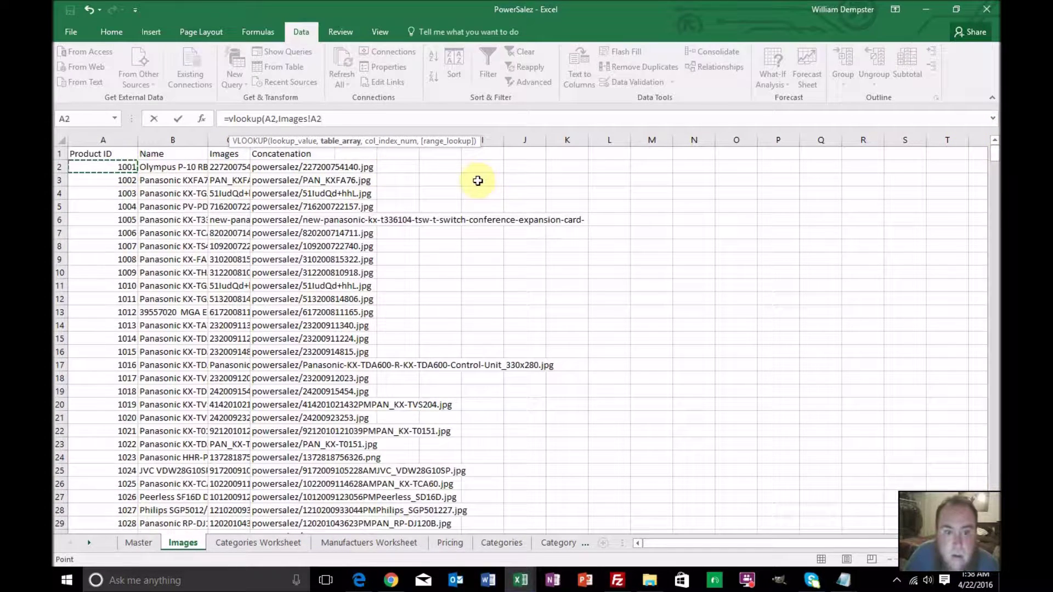
{"action": "left_click_drag", "start_coordinate": [996, 156], "coordinate": [930, 583]}
{"action": "scroll", "coordinate": [683, 401], "scroll_direction": "down", "scroll_amount": 2}
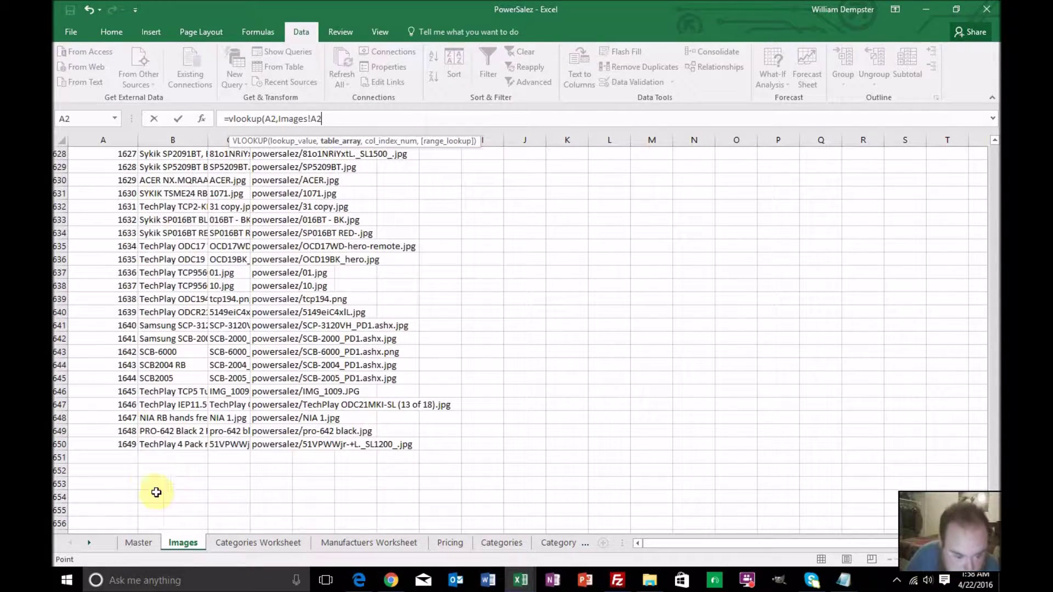
{"action": "left_click", "coordinate": [268, 449], "text": "shift"}
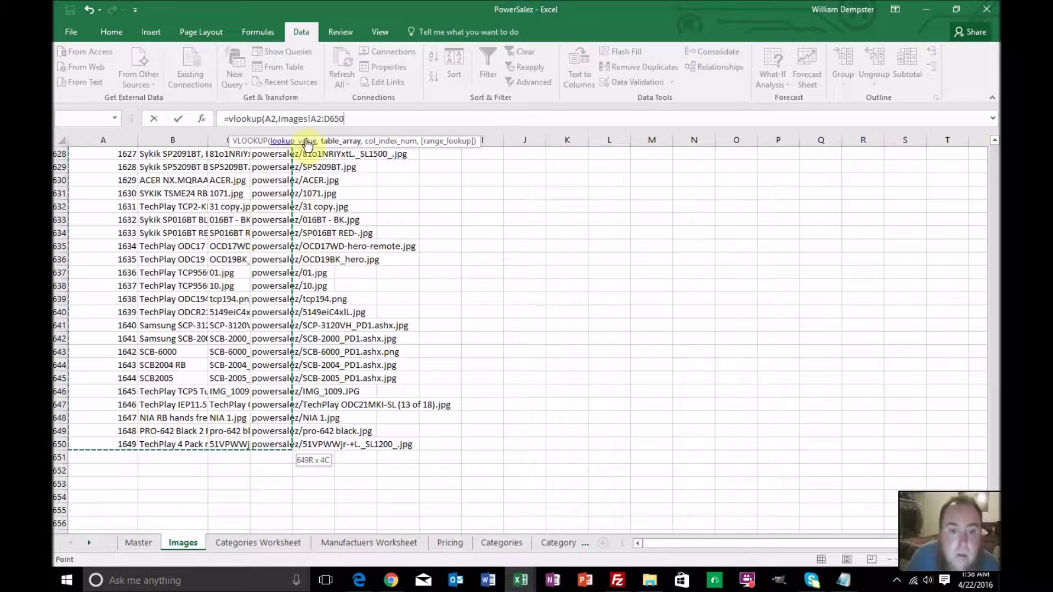
Lock the range as $A$2:$D$650 and finish the formula with column 4, exact match (0)
{"action": "left_click", "coordinate": [310, 118]}
{"action": "type", "text": "$"}
{"action": "key", "text": "Right"}
{"action": "type", "text": "$"}
{"action": "key", "text": "Right"}
{"action": "key", "text": "Right"}
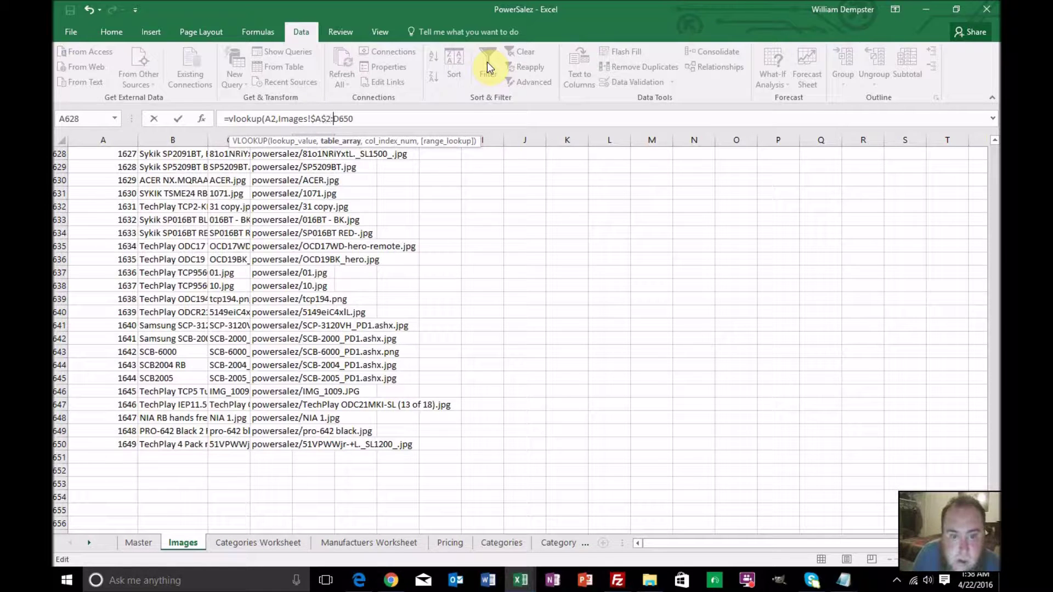
{"action": "type", "text": "$"}
{"action": "key", "text": "Right"}
{"action": "type", "text": "$"}
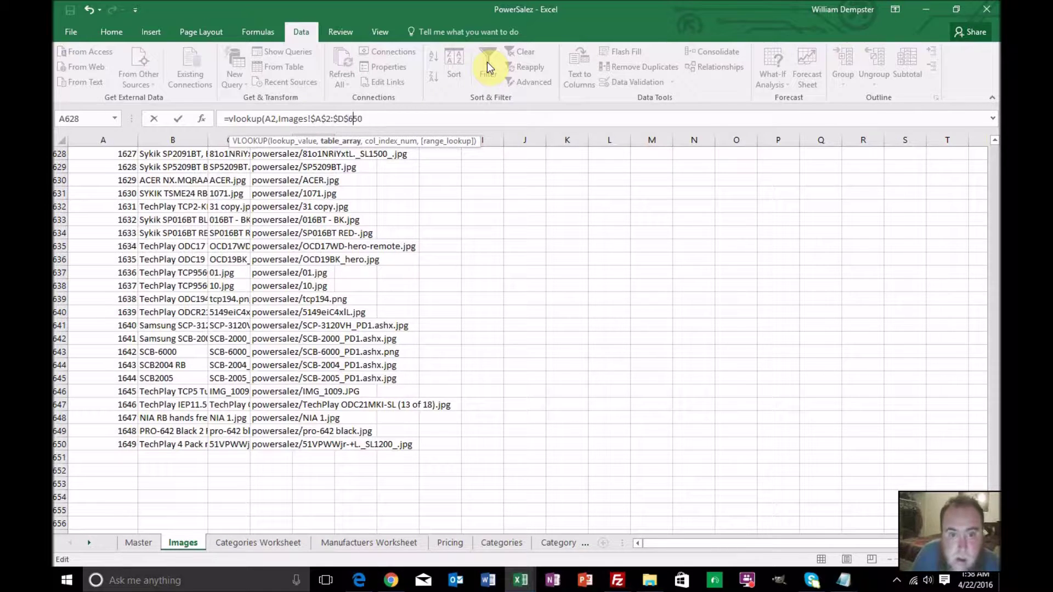
{"action": "key", "text": "Right"}
{"action": "key", "text": "Right"}
{"action": "key", "text": "Right"}
{"action": "type", "text": ",4"}
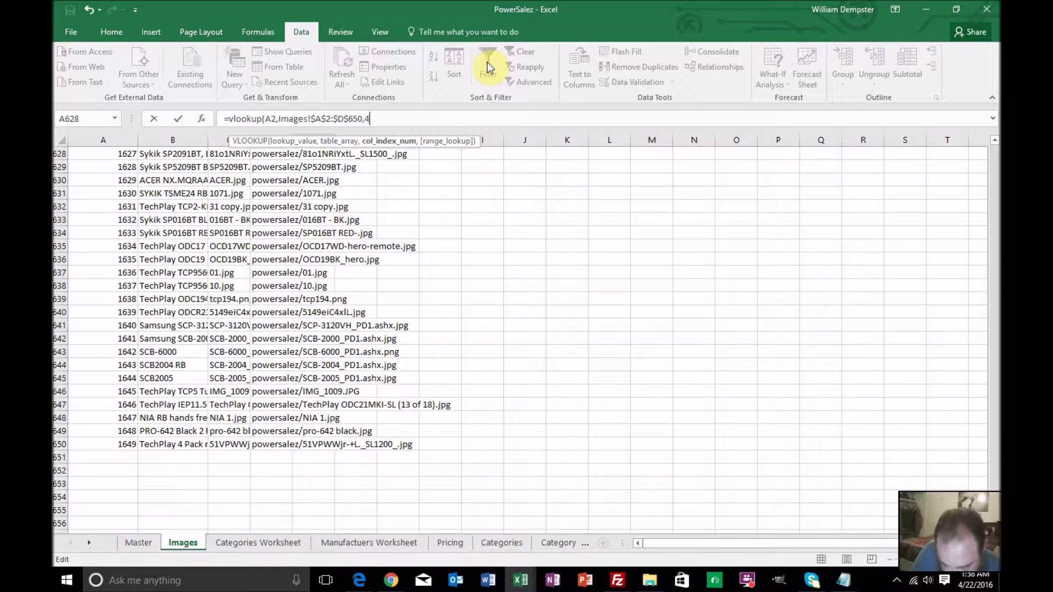
{"action": "type", "text": ",0)"}
{"action": "key", "text": "Return"}
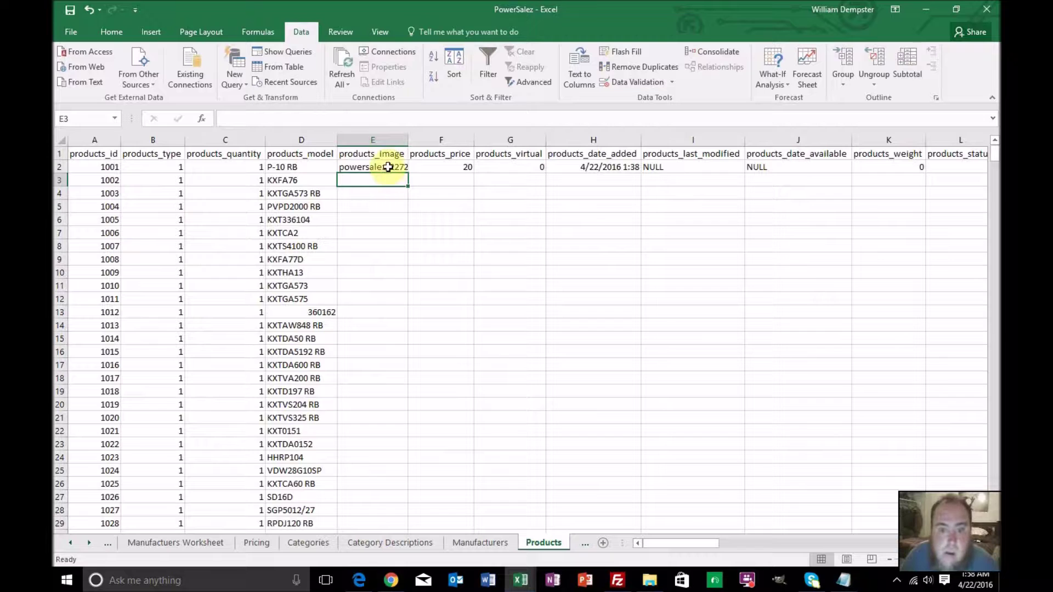
Fill the image lookup formula down column E
{"action": "left_click", "coordinate": [388, 167]}
{"action": "double_click", "coordinate": [406, 172]}
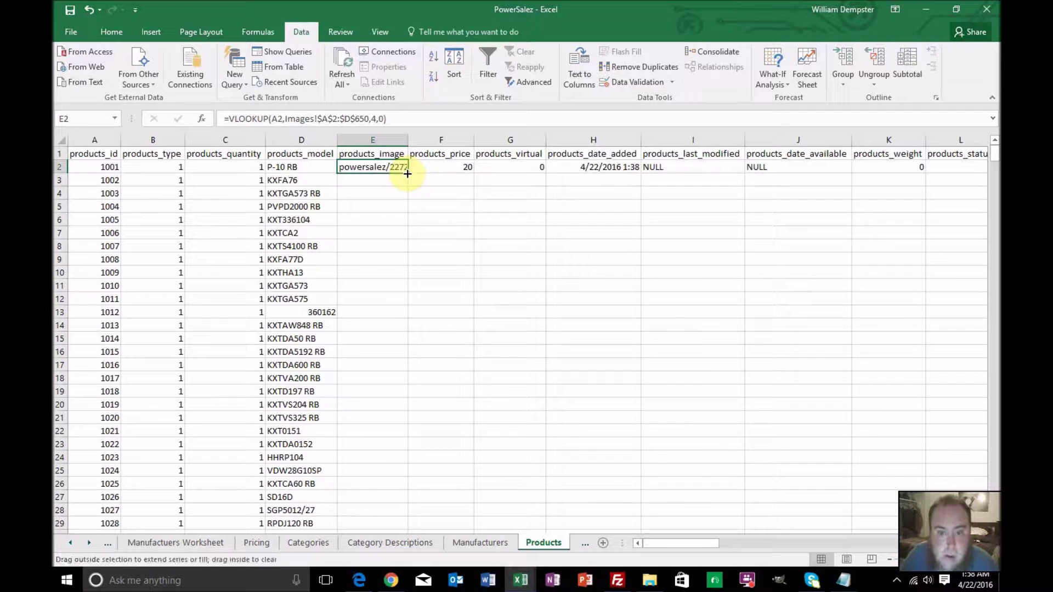
{"action": "left_click", "coordinate": [431, 165]}
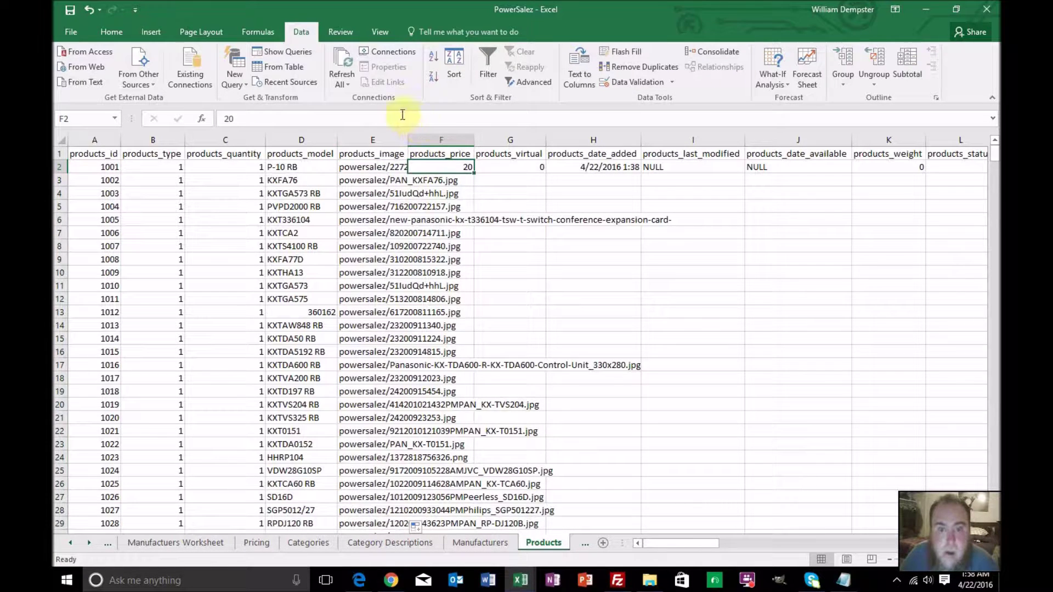
Start a VLOOKUP in F2 that looks up A2 in the Pricing sheet range A2:E650
{"action": "type", "text": "=v"}
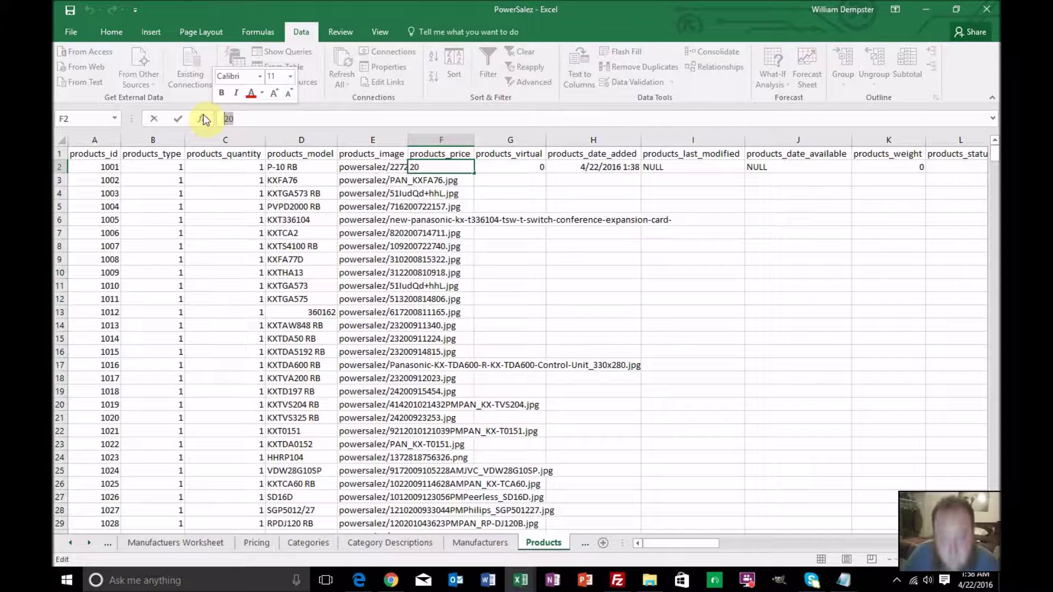
{"action": "type", "text": "lookup*("}
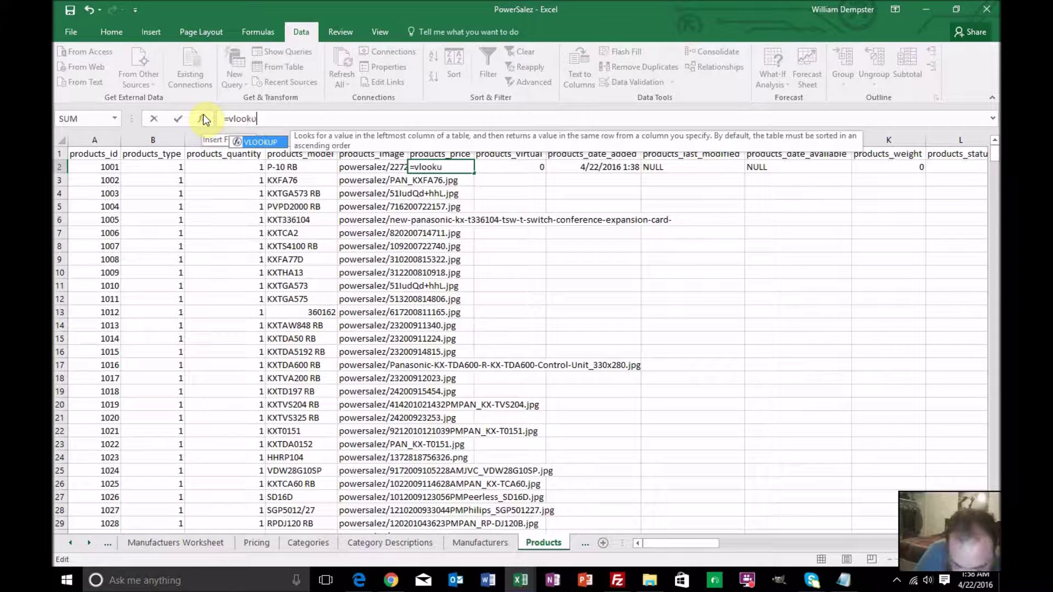
{"action": "key", "text": "BackSpace"}
{"action": "key", "text": "BackSpace"}
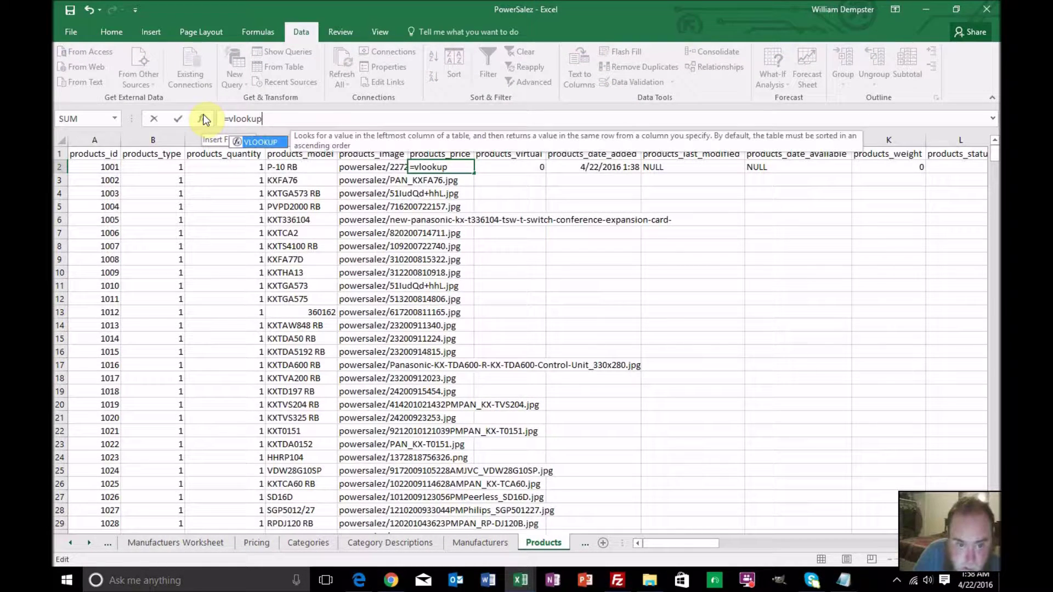
{"action": "type", "text": "("}
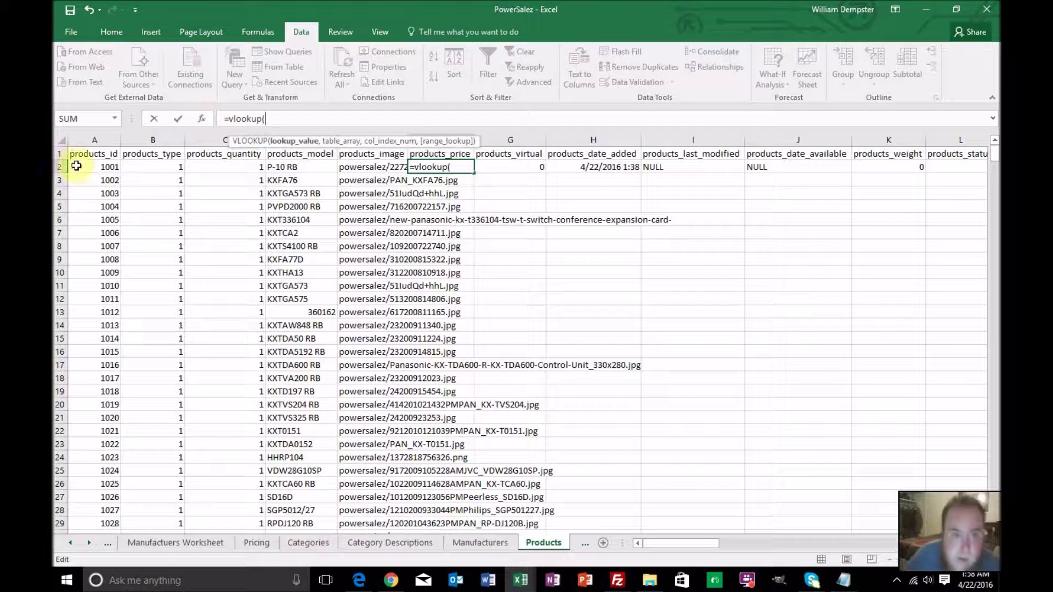
{"action": "left_click", "coordinate": [101, 170]}
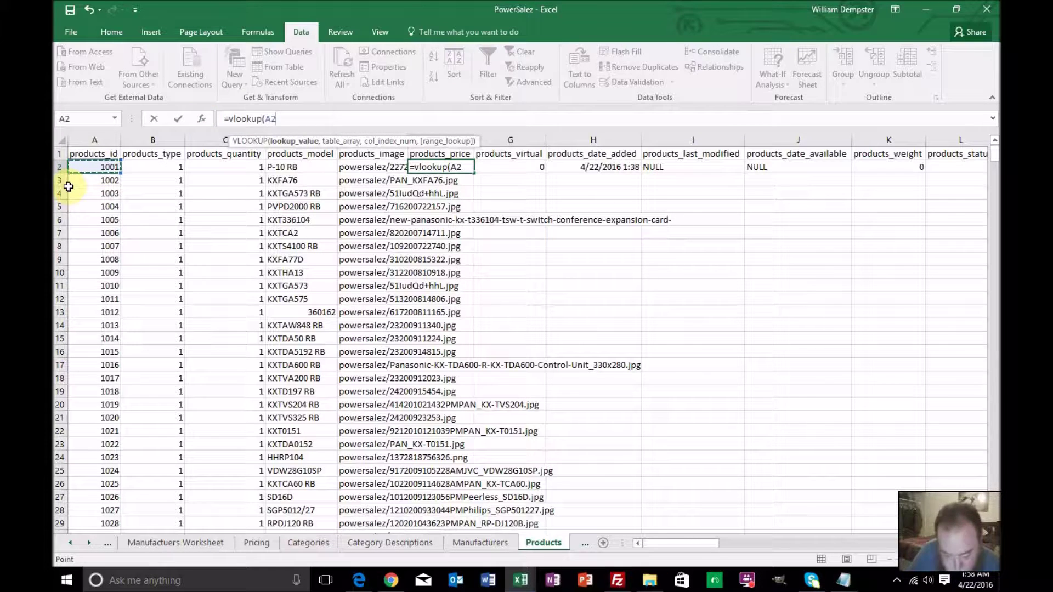
{"action": "type", "text": ","}
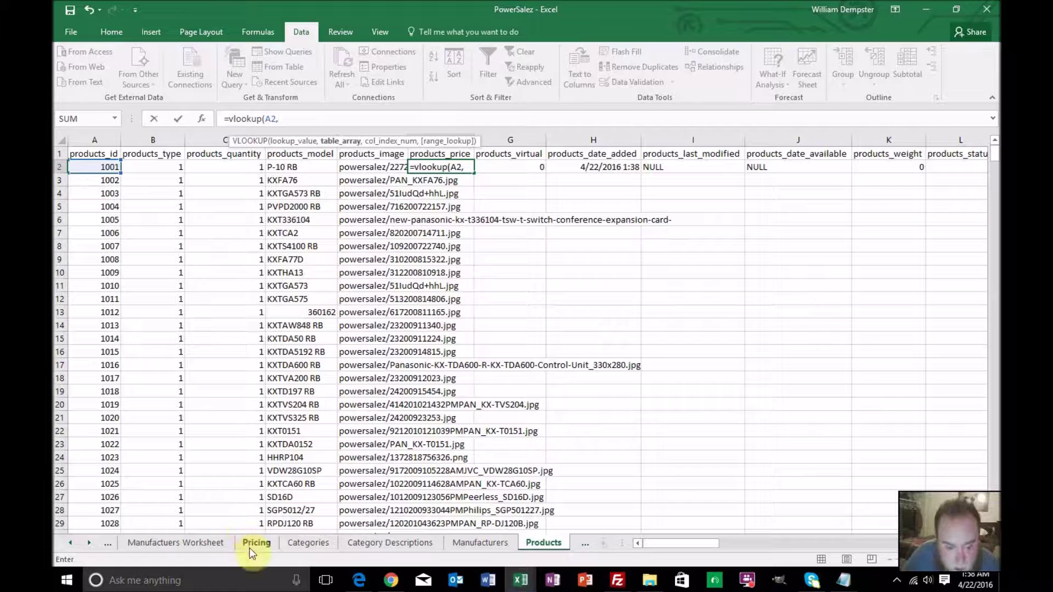
{"action": "left_click", "coordinate": [255, 543]}
{"action": "left_click", "coordinate": [101, 166]}
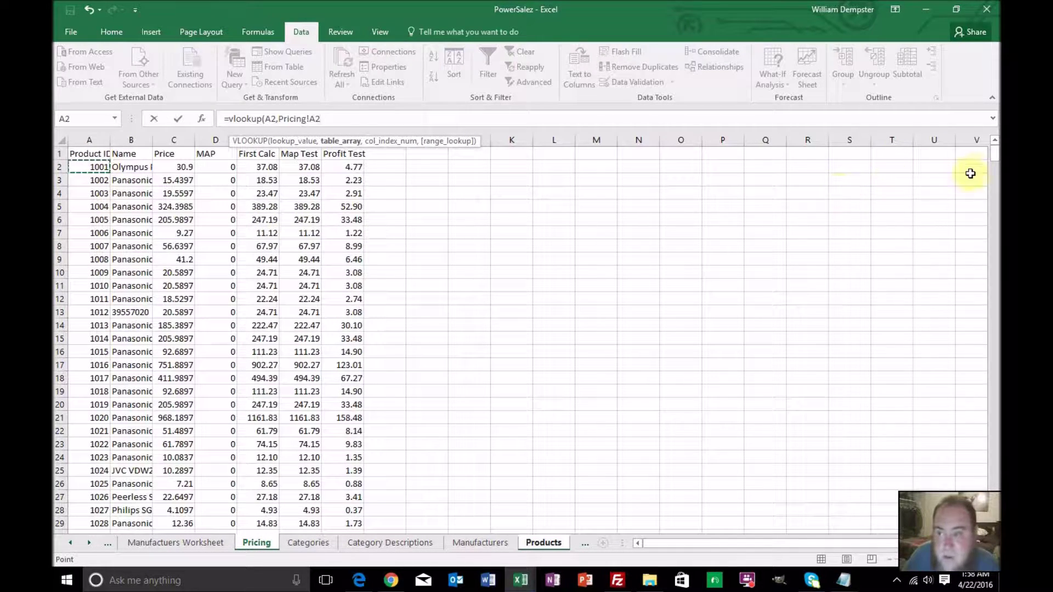
{"action": "left_click_drag", "start_coordinate": [994, 155], "coordinate": [994, 162]}
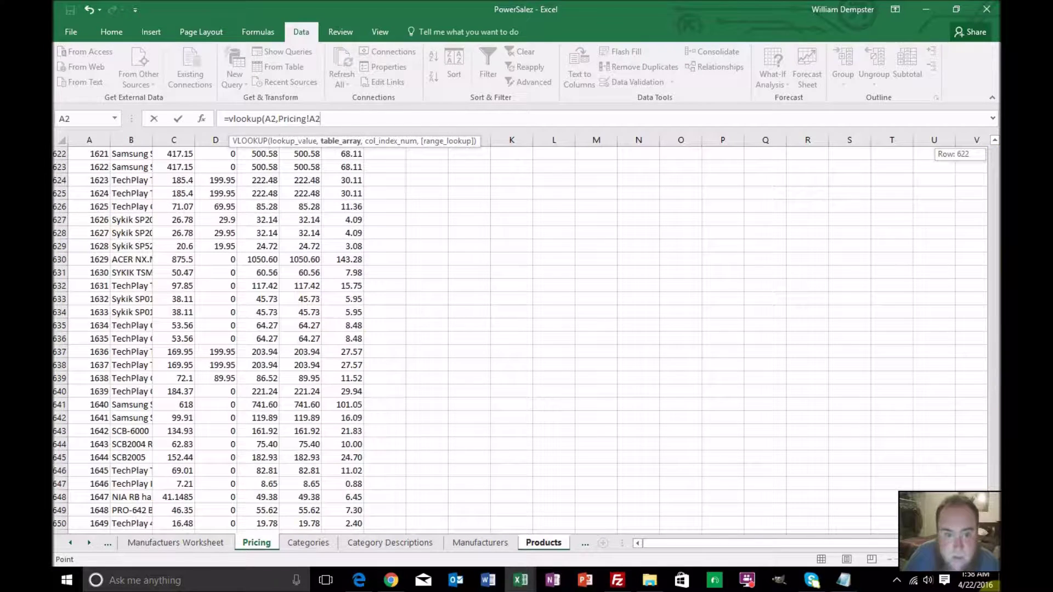
{"action": "scroll", "coordinate": [693, 426], "scroll_direction": "down", "scroll_amount": 3}
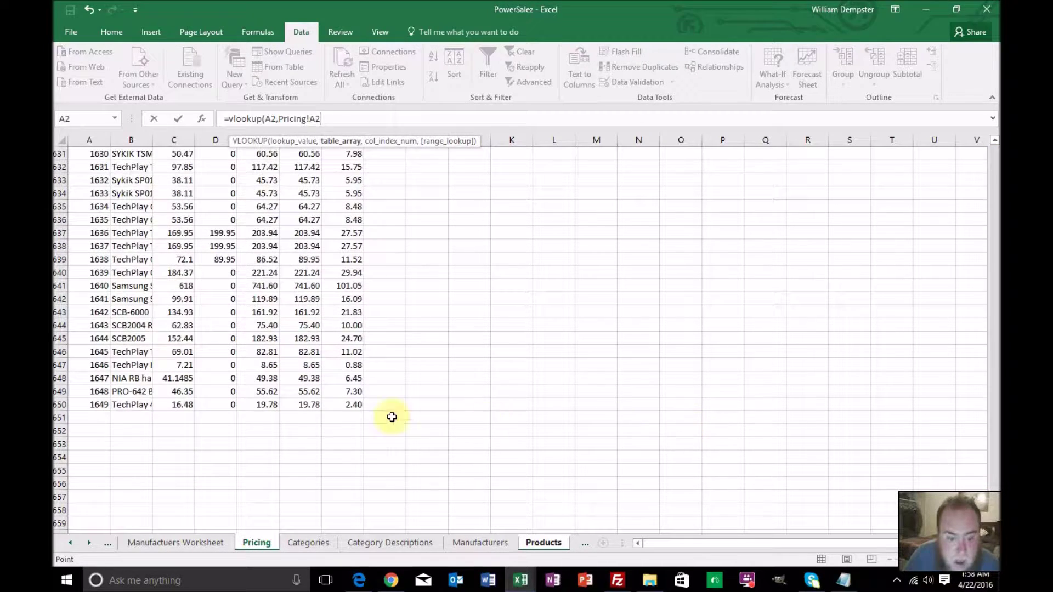
{"action": "left_click", "coordinate": [267, 405], "text": "shift"}
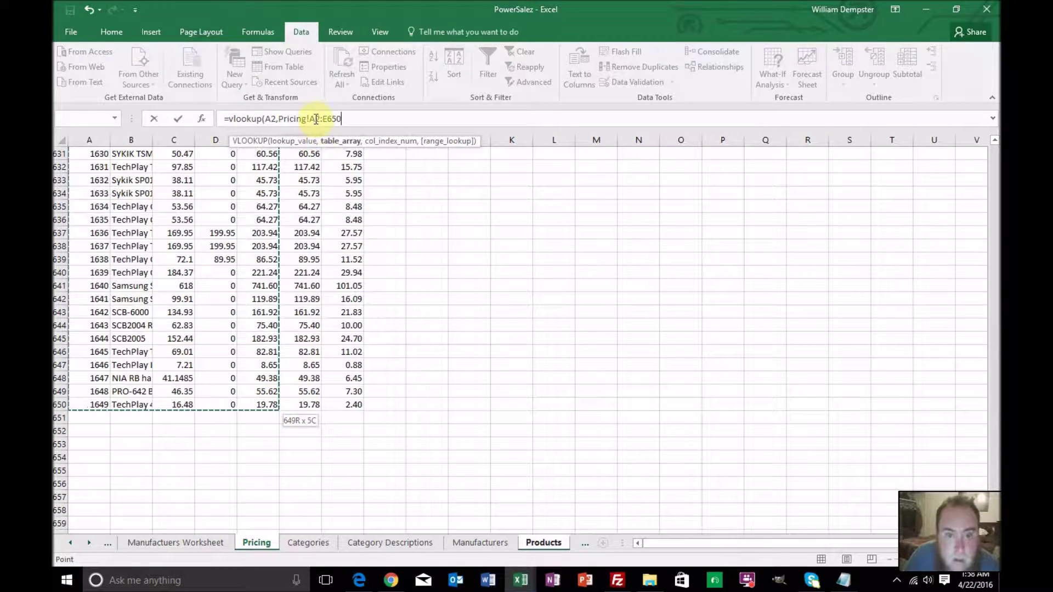
Finish the formula with column 5, exact match, and fill it down column F
{"action": "left_click", "coordinate": [311, 119]}
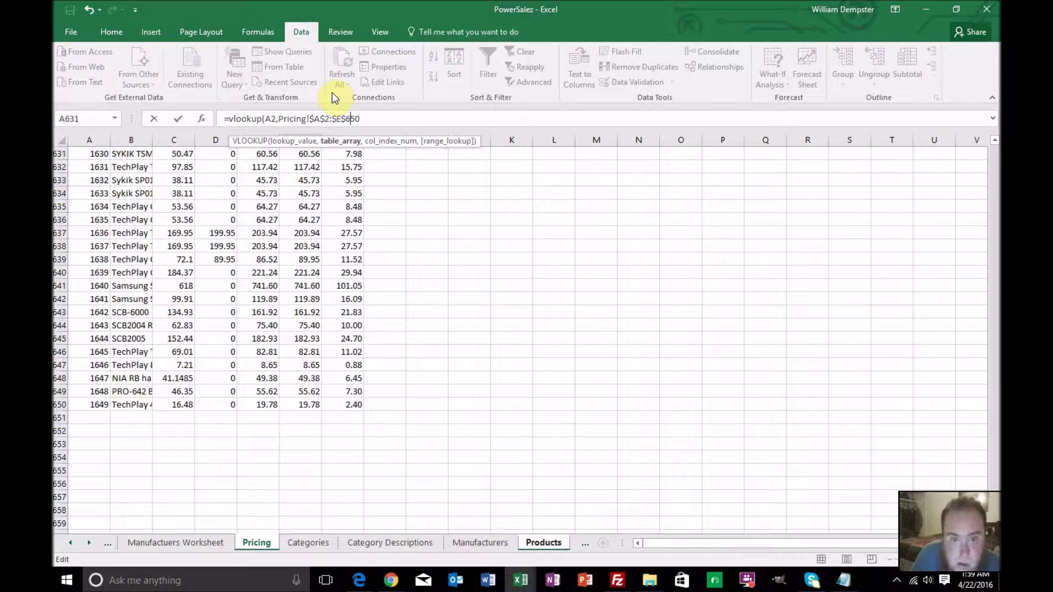
{"action": "type", "text": ",5"}
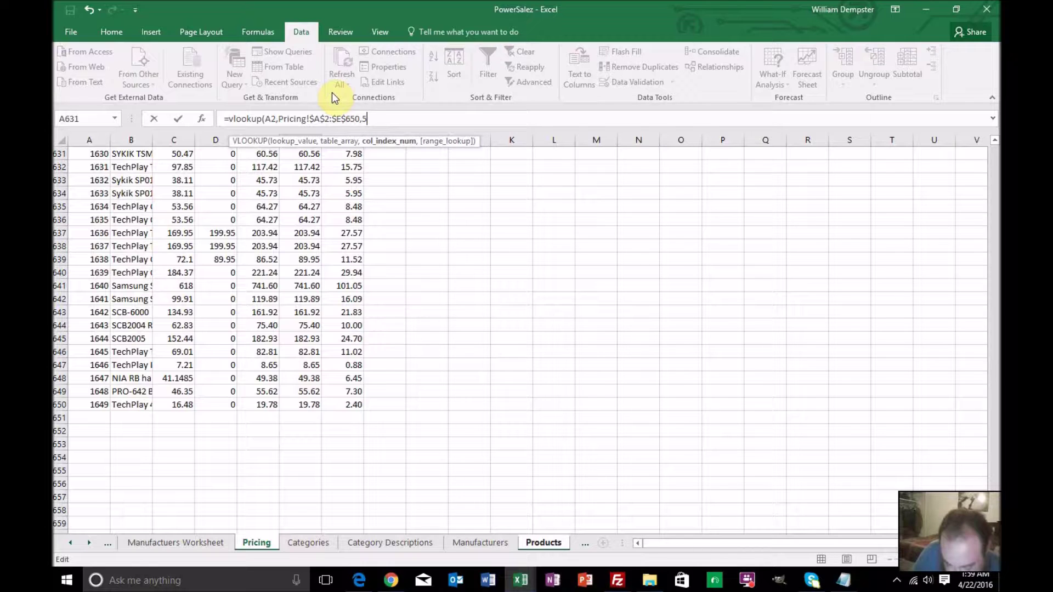
{"action": "type", "text": ",0)"}
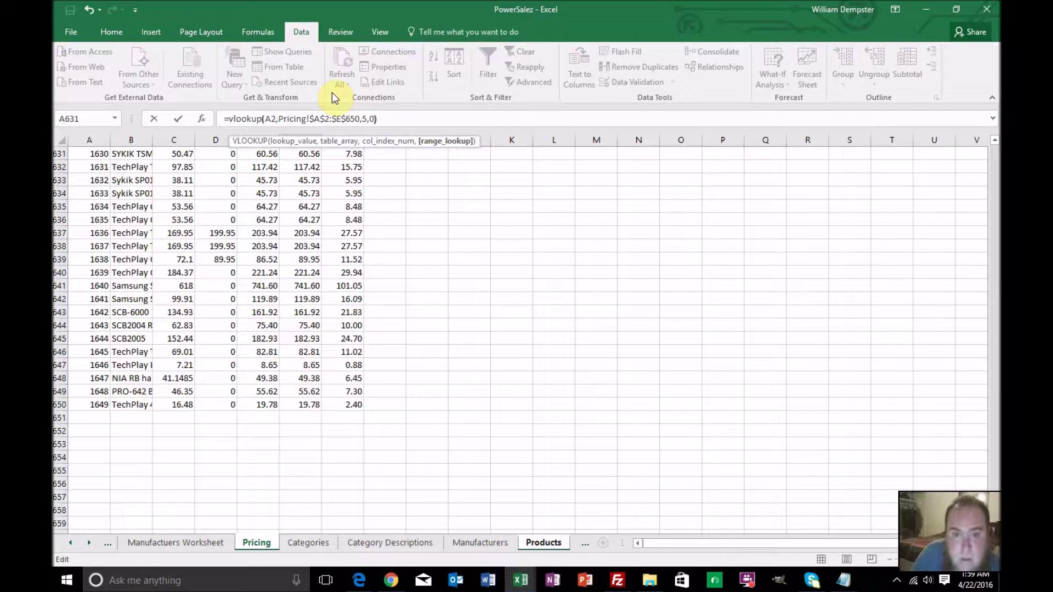
{"action": "key", "text": "Return"}
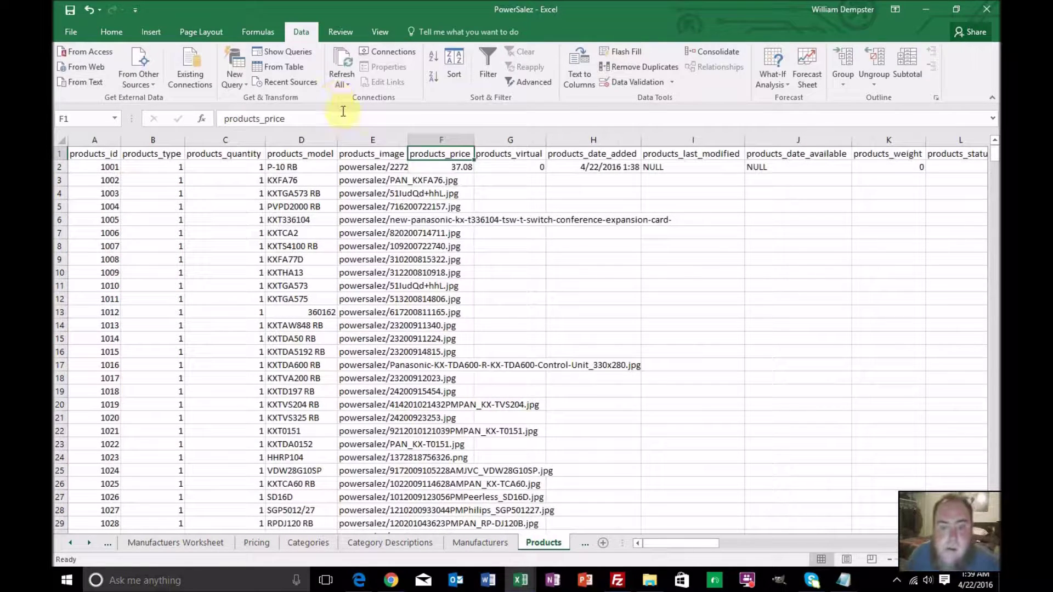
{"action": "left_click", "coordinate": [453, 167]}
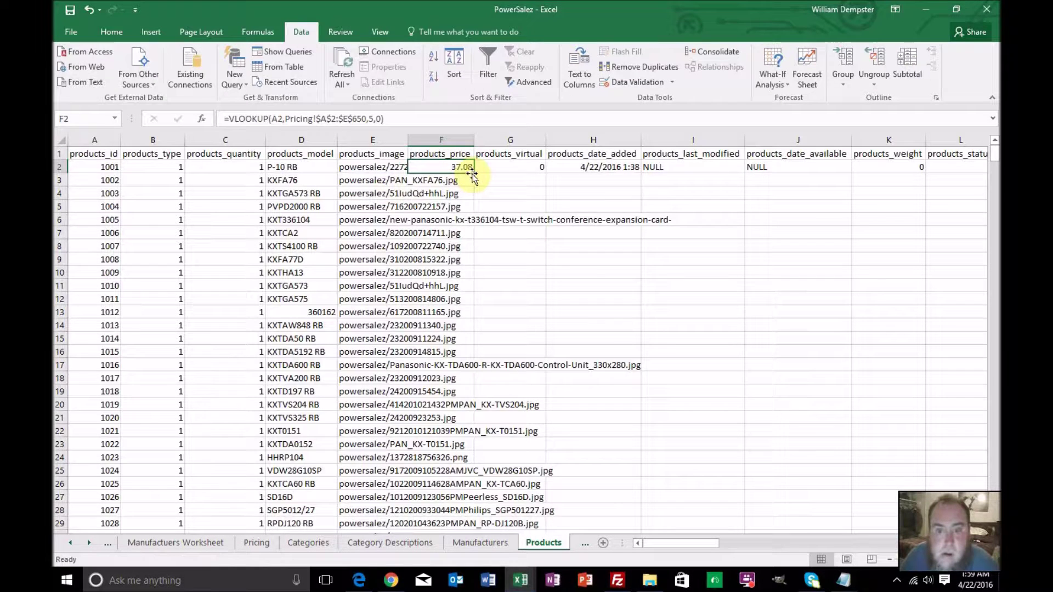
{"action": "double_click", "coordinate": [474, 173]}
{"action": "left_click", "coordinate": [500, 170]}
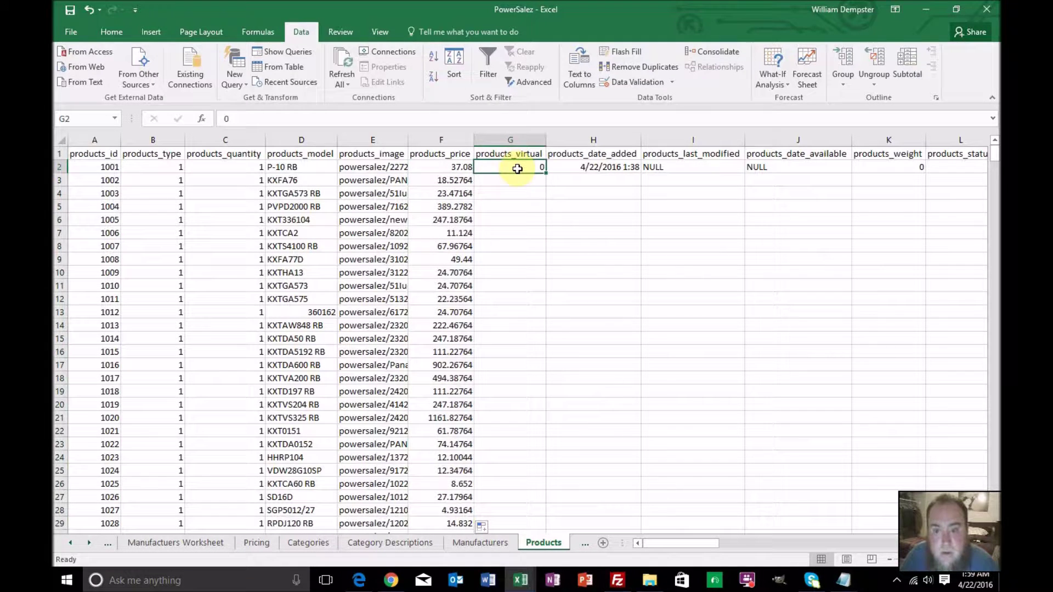
Fill 0 down products_virtual and copy the H2 date added into H3:H650
{"action": "double_click", "coordinate": [547, 172]}
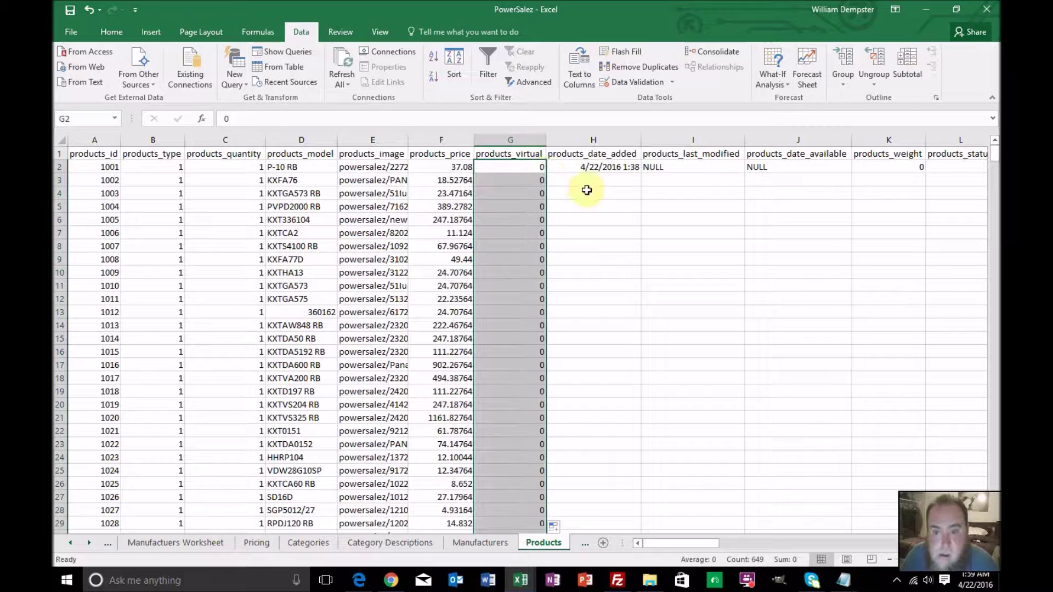
{"action": "left_click", "coordinate": [592, 172]}
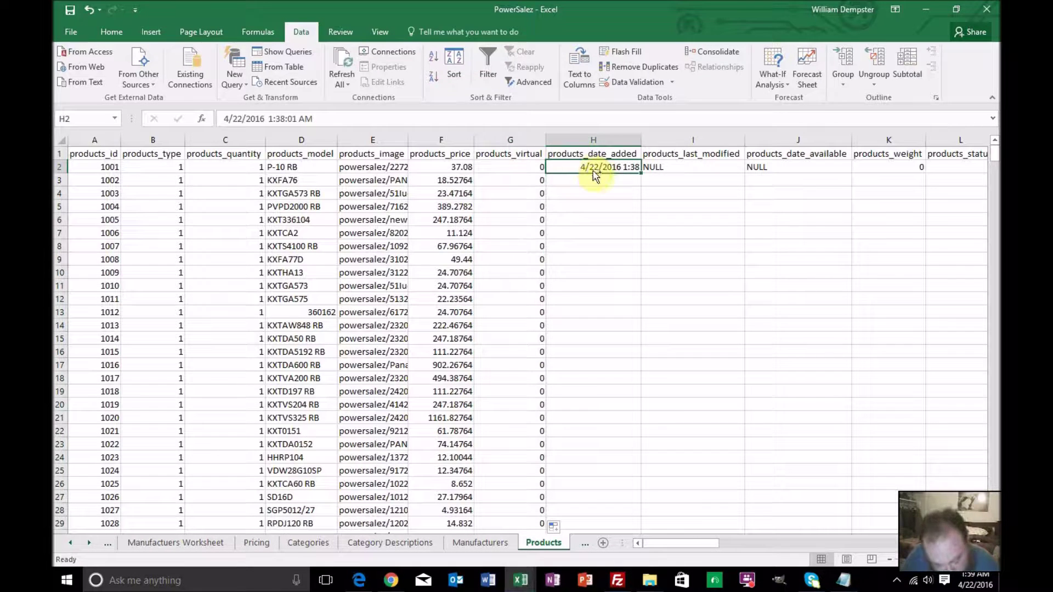
{"action": "key", "text": "ctrl+c"}
{"action": "left_click", "coordinate": [597, 179]}
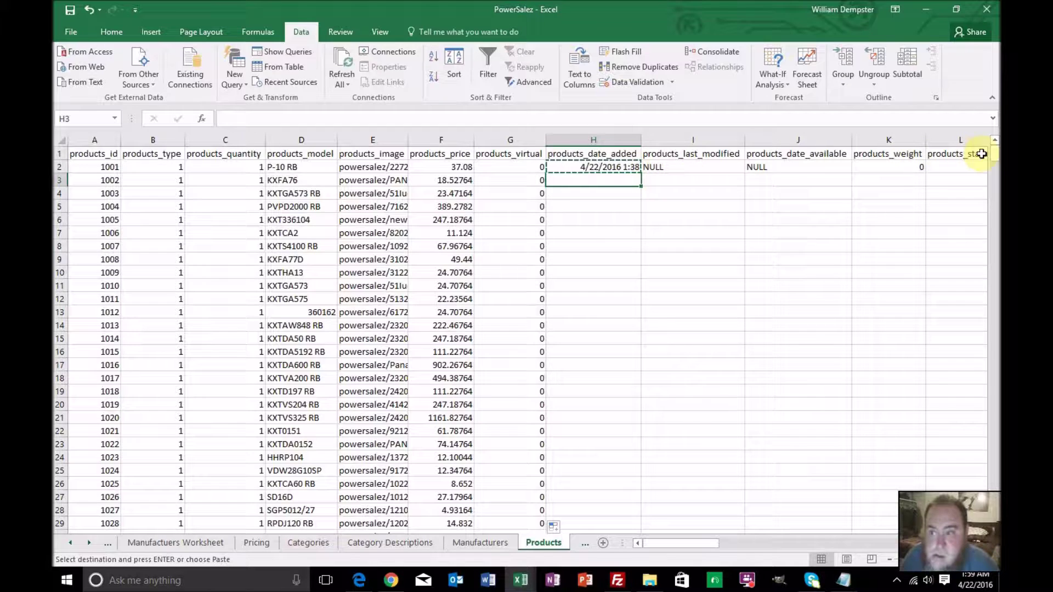
{"action": "left_click_drag", "start_coordinate": [995, 158], "coordinate": [945, 514]}
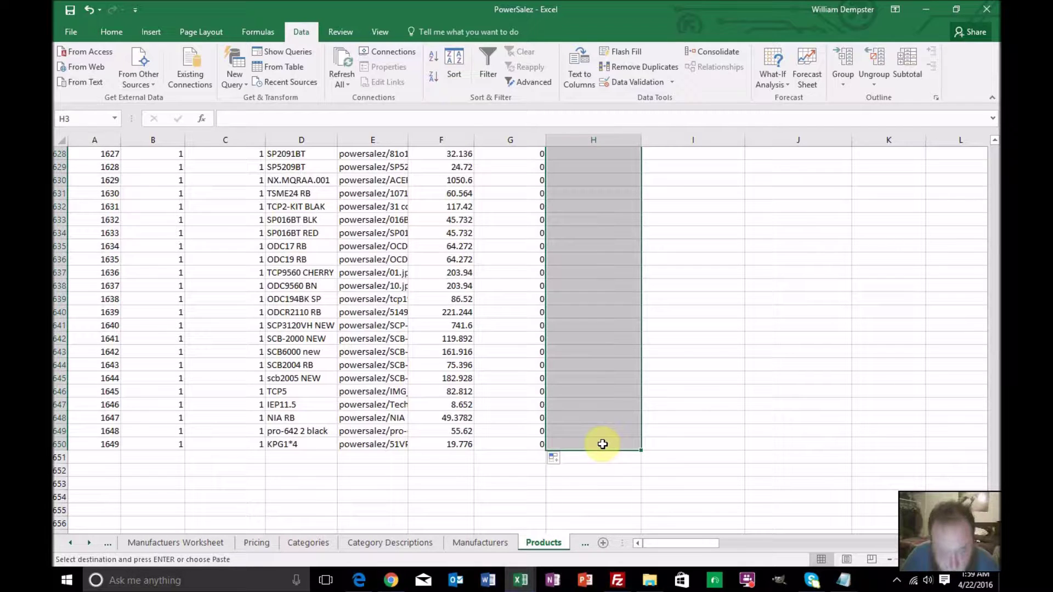
{"action": "key", "text": "ctrl+v"}
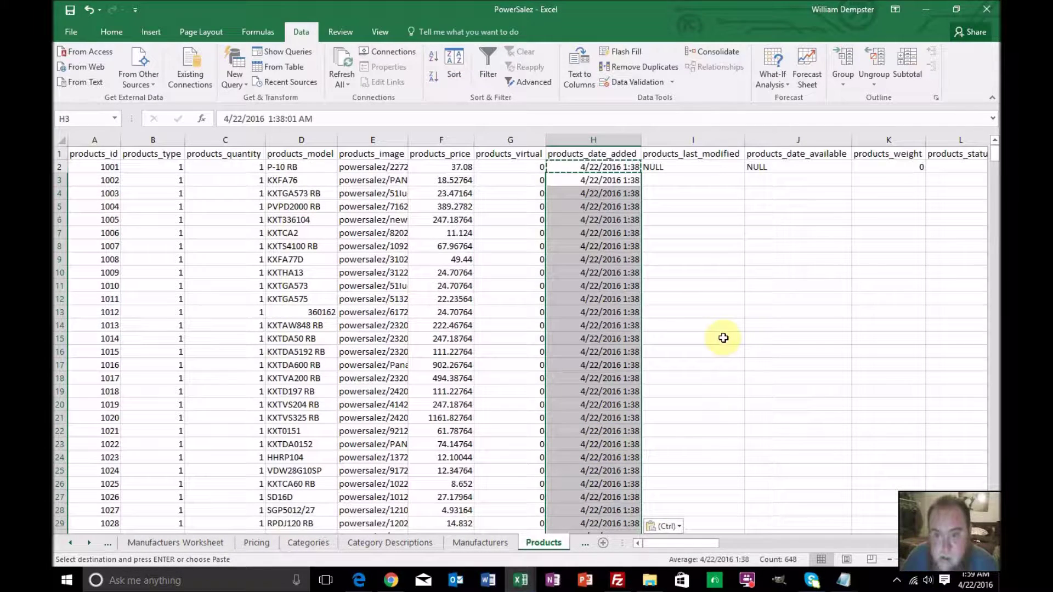
Fill NULL down columns I and J, then bring the Master sheet tab into view
{"action": "left_click_drag", "start_coordinate": [725, 167], "coordinate": [773, 167]}
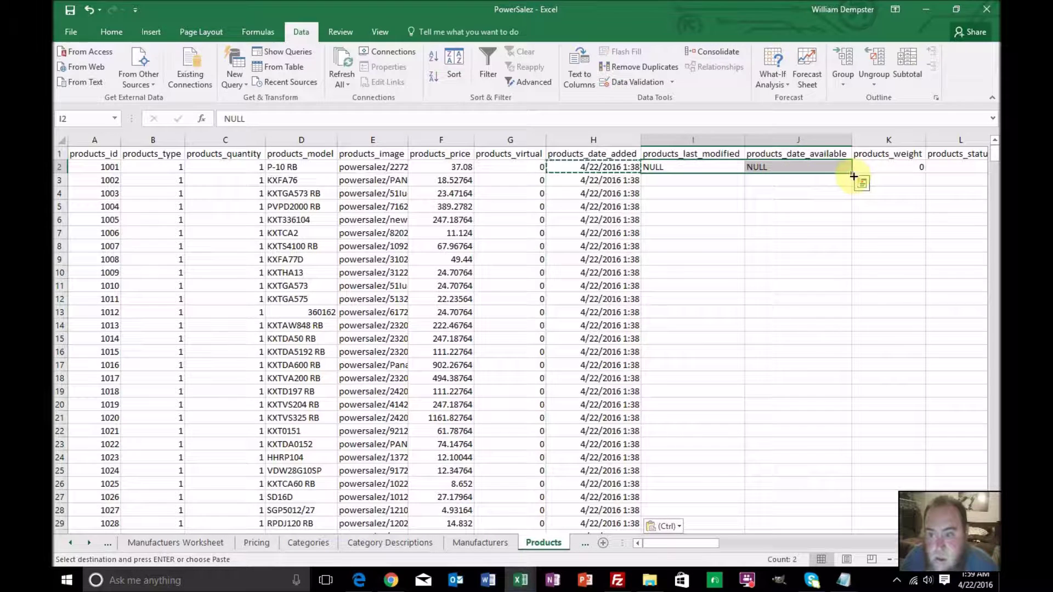
{"action": "double_click", "coordinate": [852, 173]}
{"action": "left_click", "coordinate": [866, 167]}
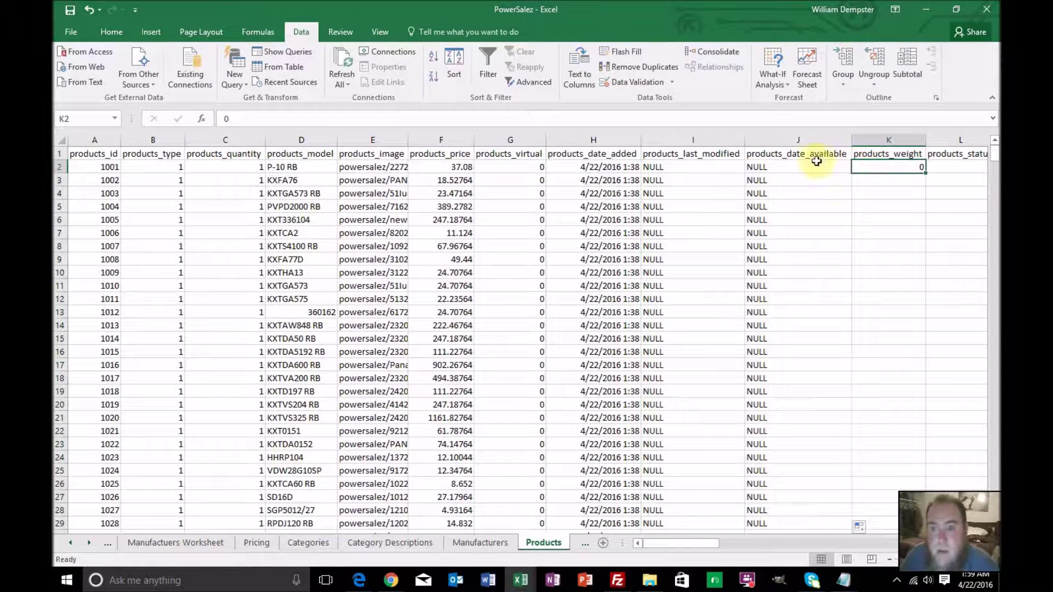
{"action": "left_click", "coordinate": [70, 543]}
{"action": "left_click", "coordinate": [70, 543]}
{"action": "left_click", "coordinate": [70, 543]}
{"action": "left_click", "coordinate": [70, 543]}
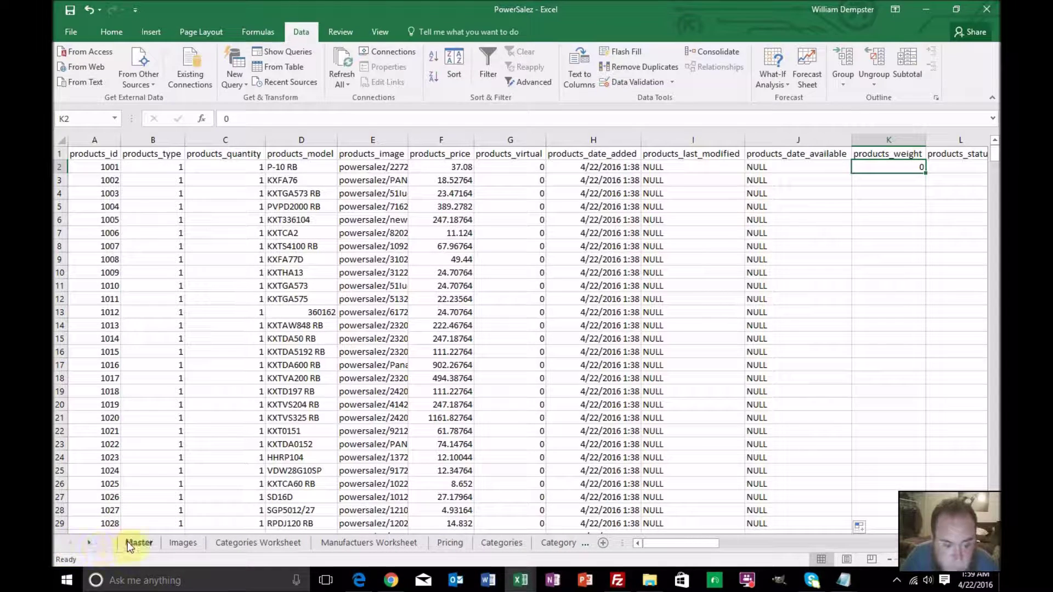
Copy the Master sheet's Weight values in L2:L650
{"action": "left_click", "coordinate": [127, 543]}
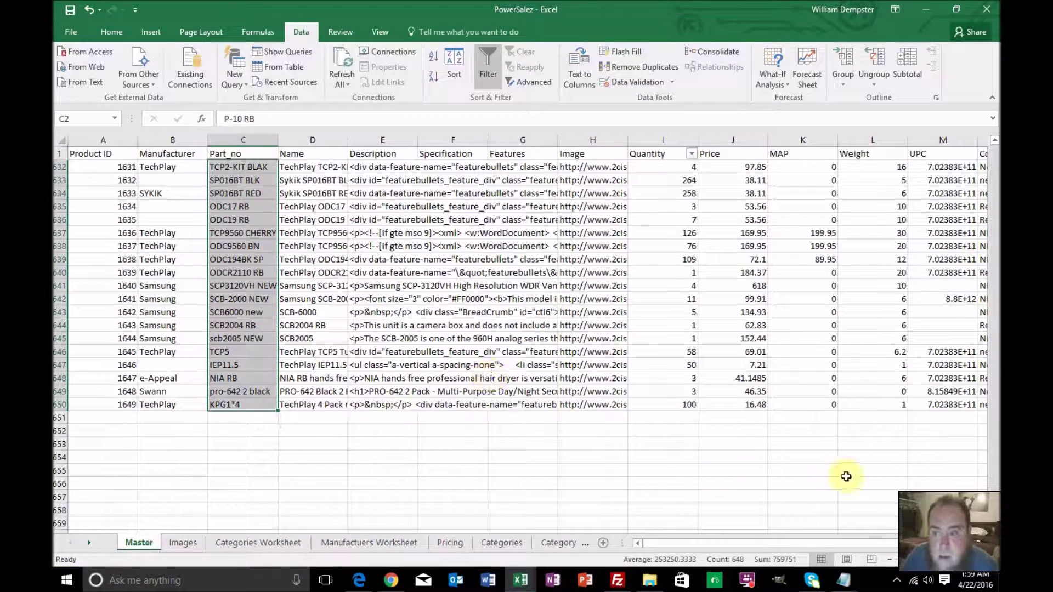
{"action": "left_click_drag", "start_coordinate": [997, 255], "coordinate": [995, 156]}
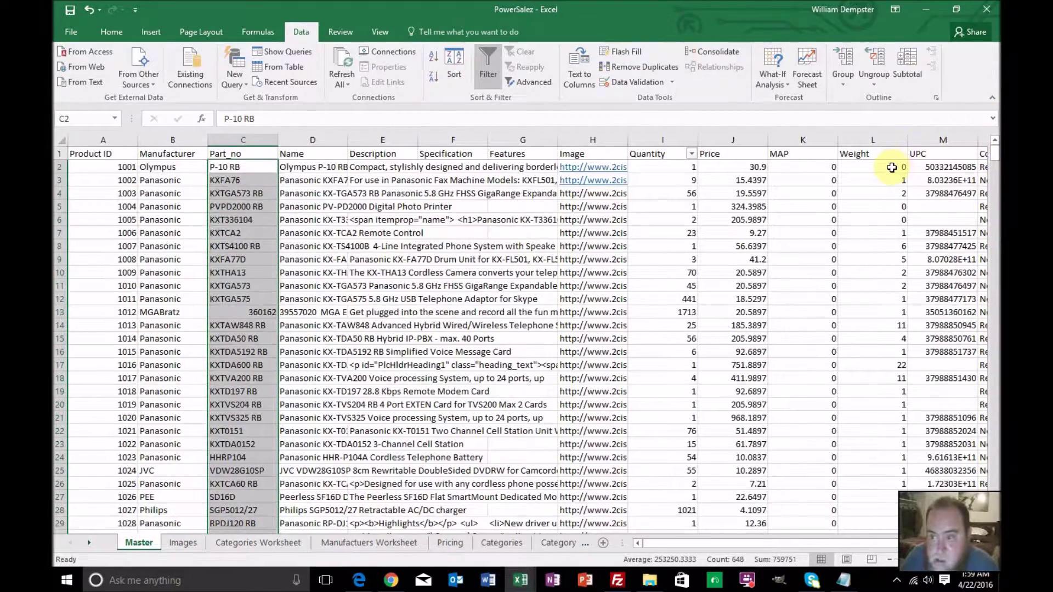
{"action": "left_click", "coordinate": [891, 167]}
{"action": "left_click_drag", "start_coordinate": [997, 156], "coordinate": [995, 159]}
{"action": "scroll", "coordinate": [872, 439], "scroll_direction": "down", "scroll_amount": 2}
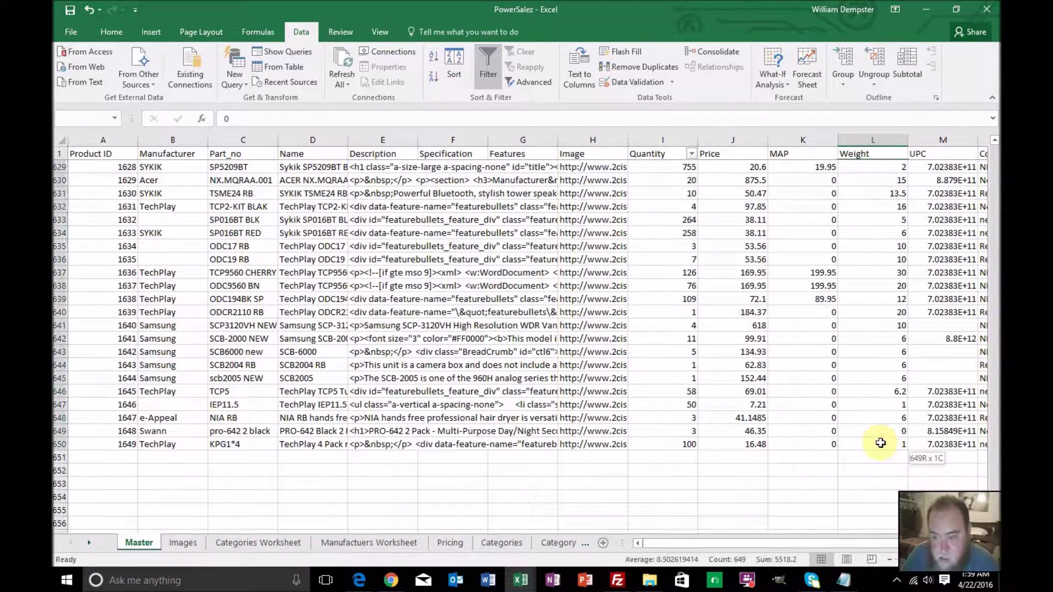
{"action": "left_click", "coordinate": [880, 443], "text": "shift"}
{"action": "key", "text": "ctrl+c"}
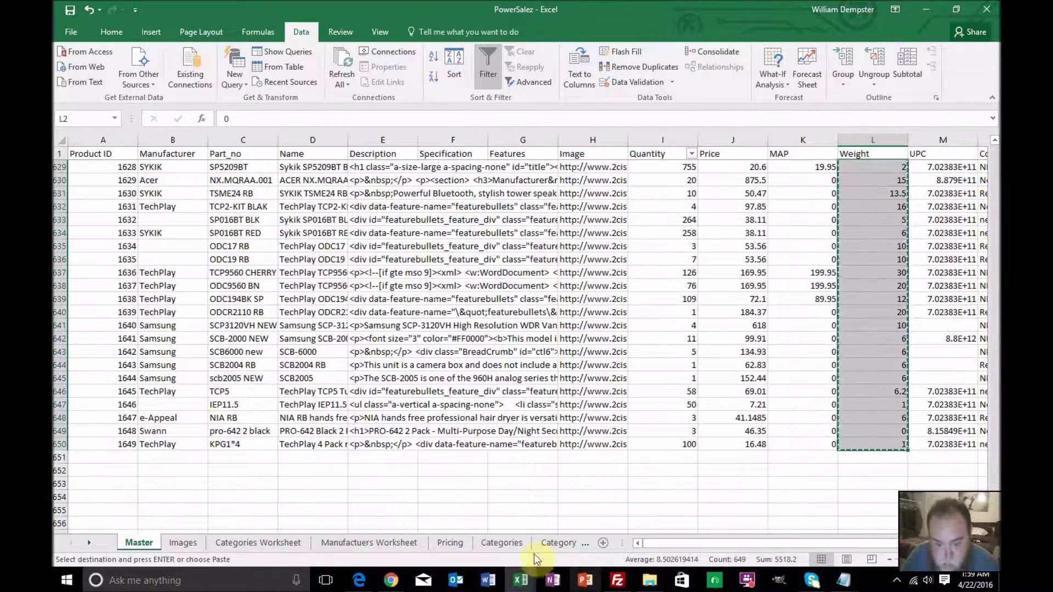
Paste the weights into the Products sheet's products_weight column
{"action": "left_click", "coordinate": [89, 542]}
{"action": "left_click", "coordinate": [89, 543]}
{"action": "left_click", "coordinate": [89, 543]}
{"action": "left_click", "coordinate": [89, 542]}
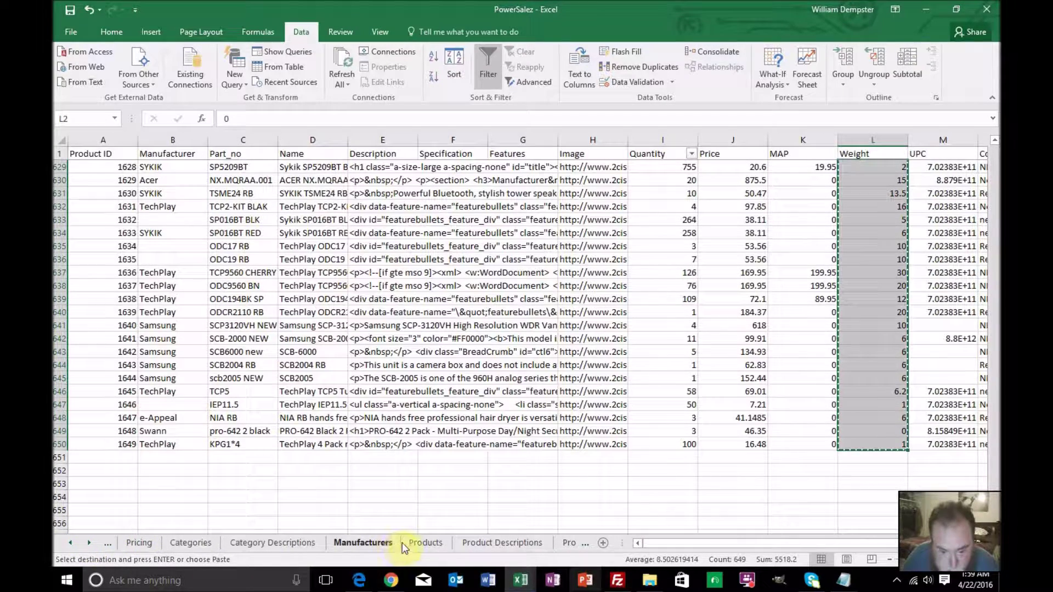
{"action": "left_click", "coordinate": [407, 544]}
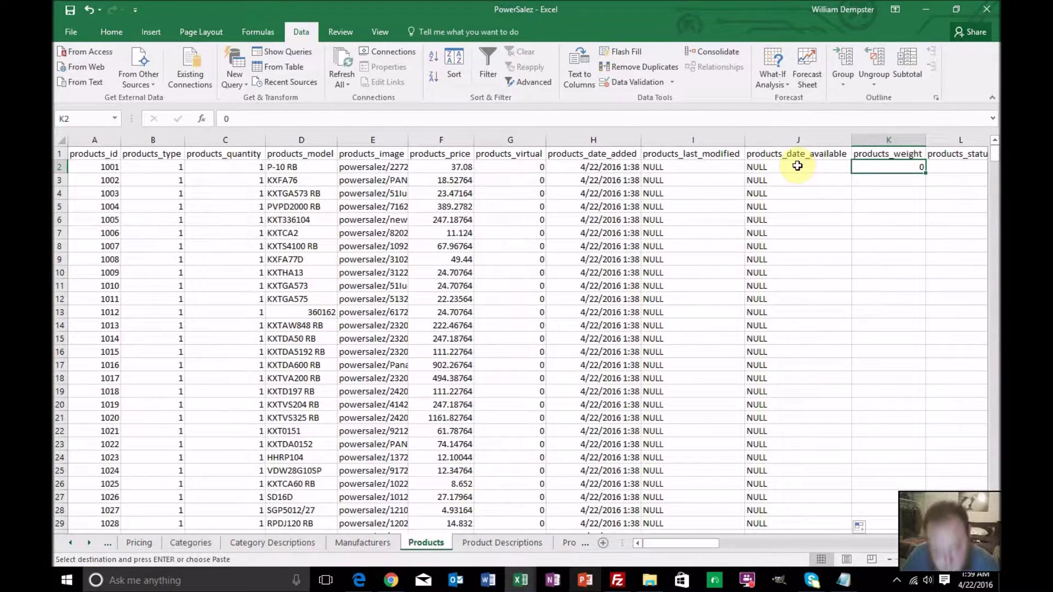
{"action": "key", "text": "ctrl+v"}
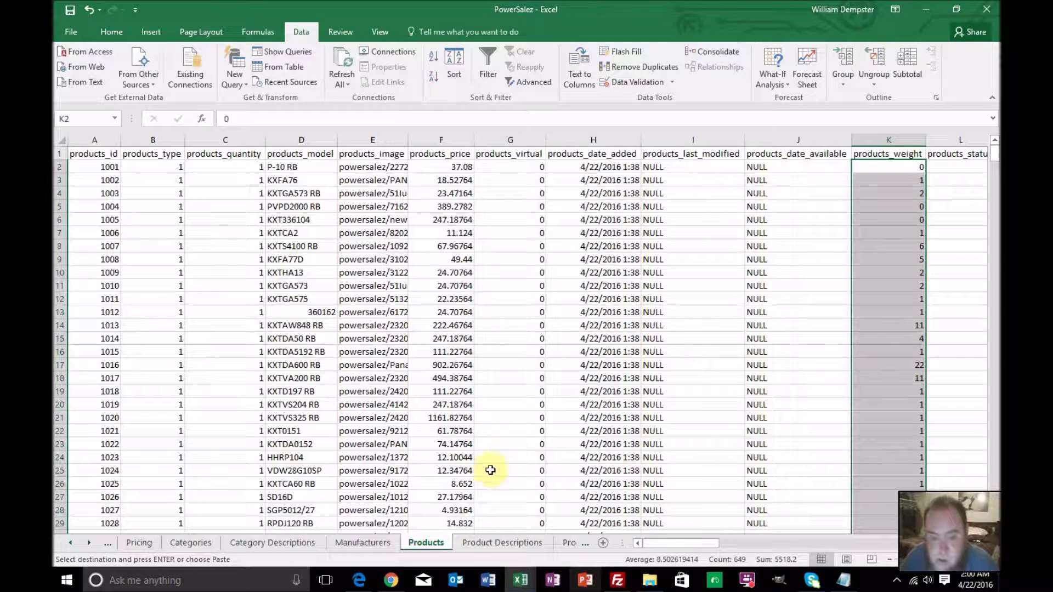
{"action": "left_click_drag", "start_coordinate": [652, 548], "coordinate": [719, 543]}
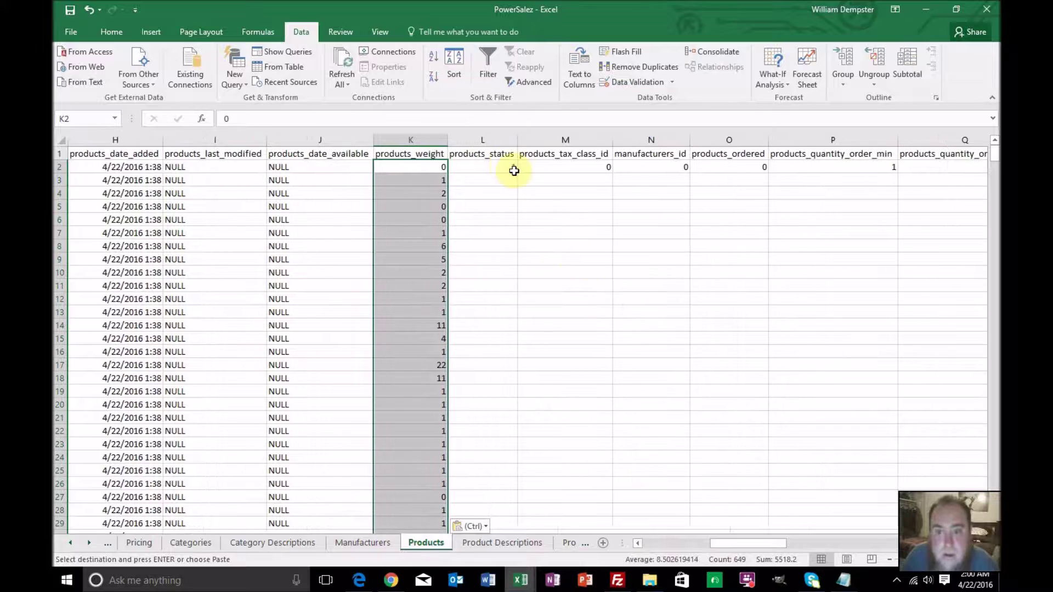
Fill 1 down products_status and the row-2 zeros from M2 through AA2 down every product row
{"action": "left_click", "coordinate": [507, 165]}
{"action": "double_click", "coordinate": [516, 172]}
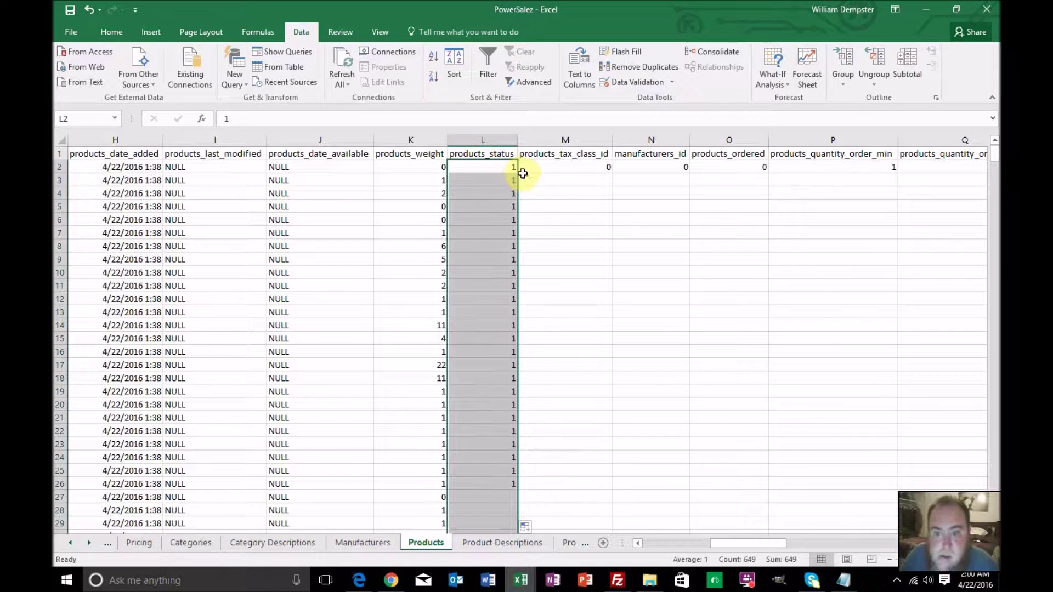
{"action": "left_click", "coordinate": [582, 167]}
{"action": "left_click_drag", "start_coordinate": [652, 167], "coordinate": [707, 169]}
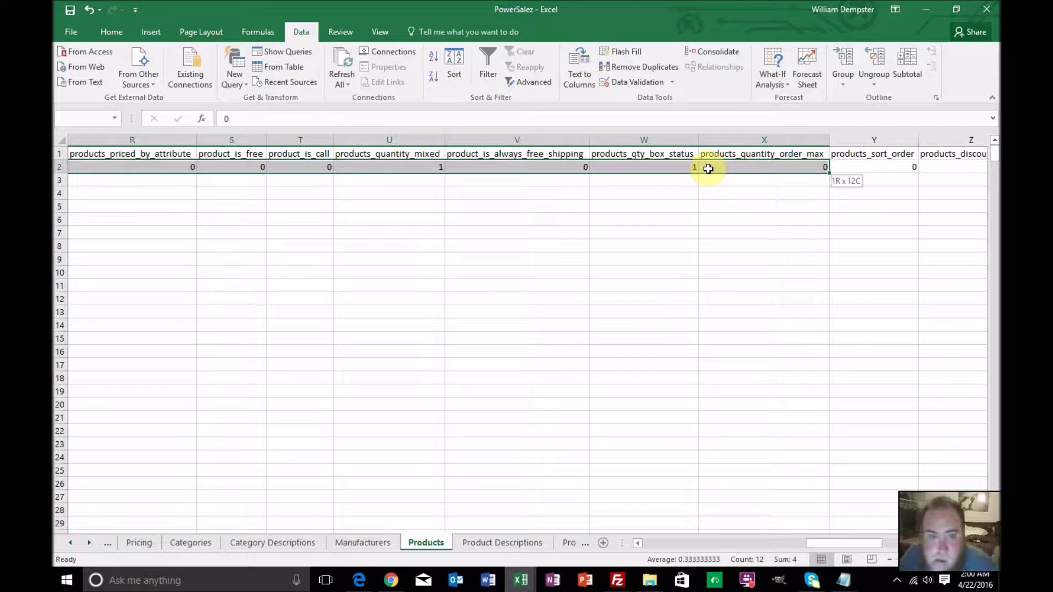
{"action": "left_click_drag", "start_coordinate": [708, 169], "coordinate": [470, 167]}
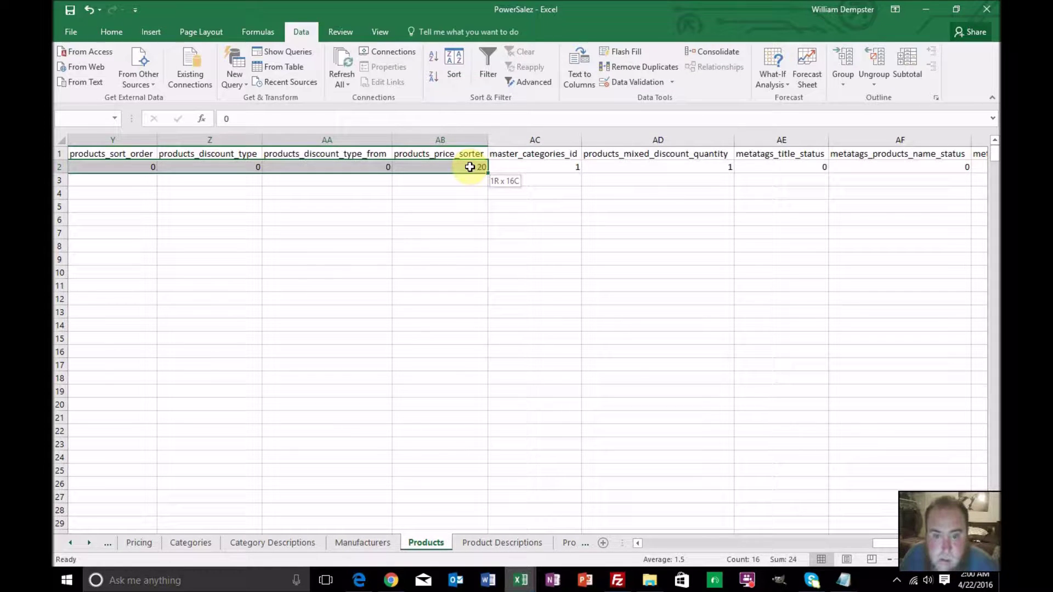
{"action": "left_click_drag", "start_coordinate": [470, 167], "coordinate": [379, 167]}
{"action": "double_click", "coordinate": [392, 173]}
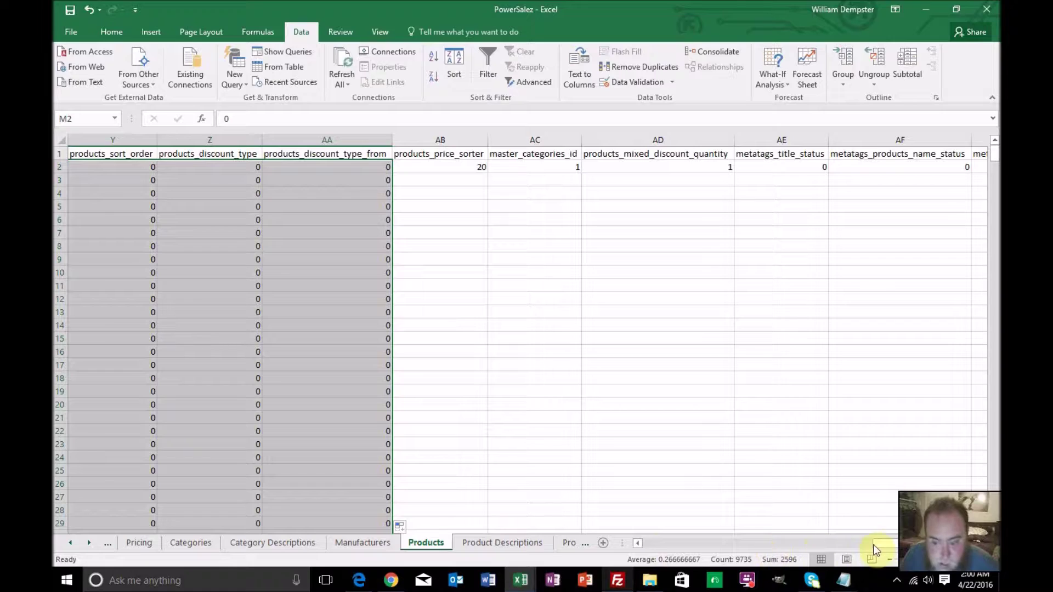
{"action": "left_click_drag", "start_coordinate": [890, 544], "coordinate": [700, 537]}
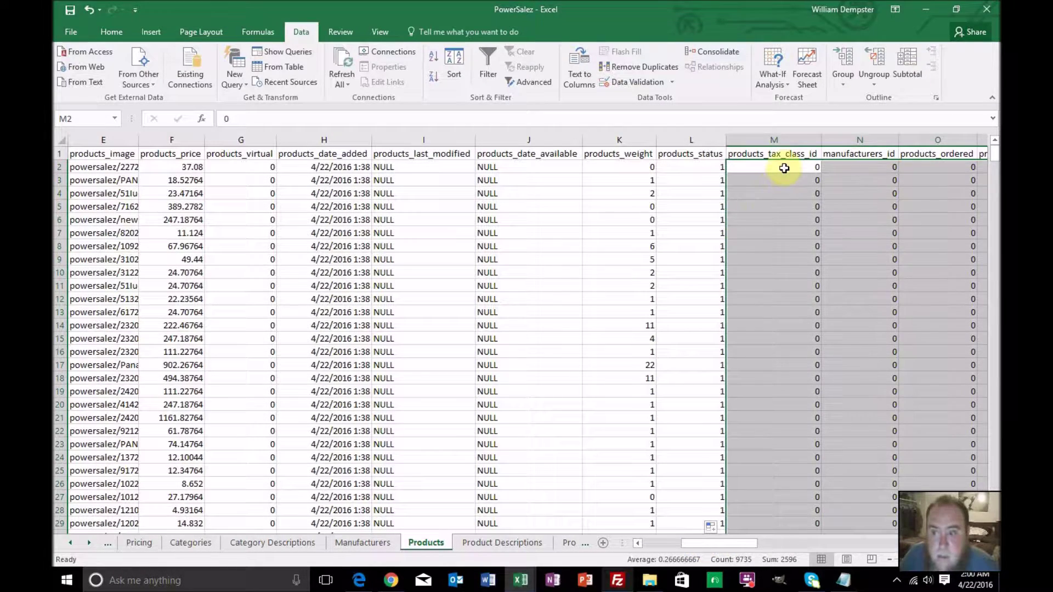
Enter 1 in M2 and fill it down products_tax_class_id
{"action": "left_click", "coordinate": [782, 166]}
{"action": "type", "text": "1"}
{"action": "key", "text": "Return"}
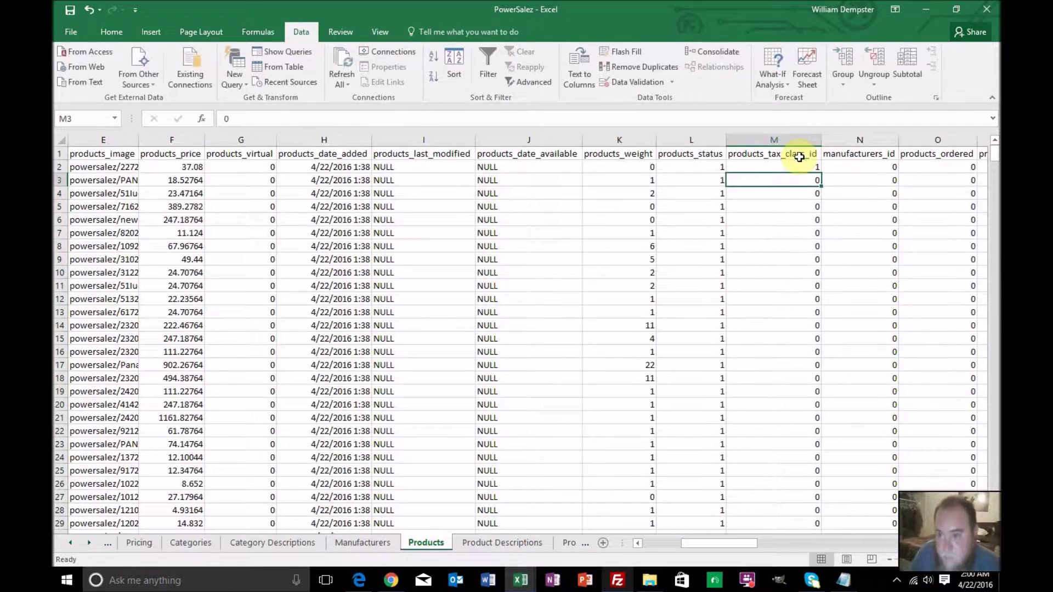
{"action": "left_click", "coordinate": [811, 167]}
{"action": "double_click", "coordinate": [820, 173]}
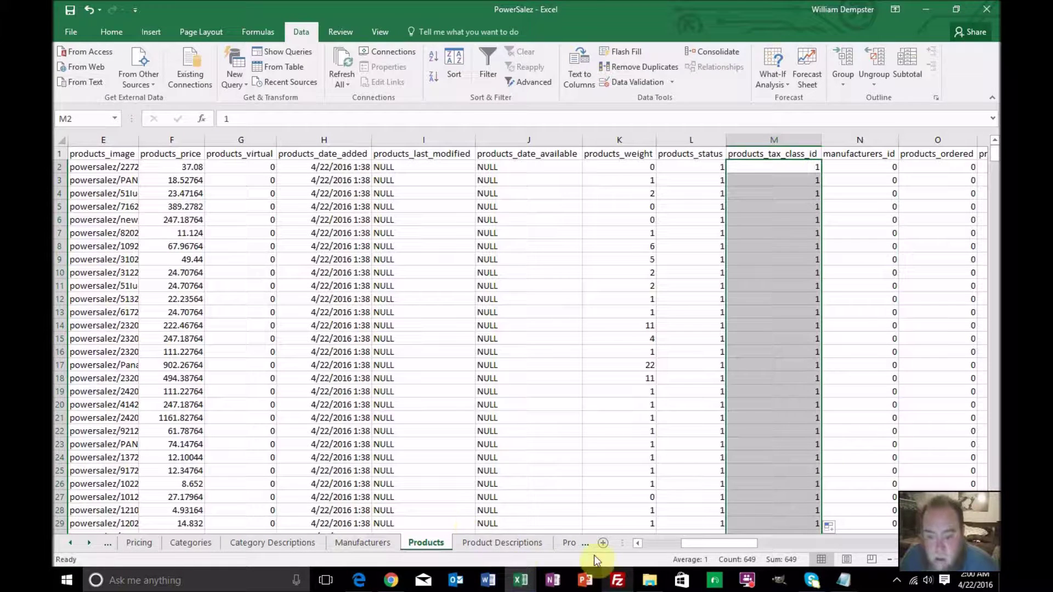
{"action": "left_click_drag", "start_coordinate": [689, 545], "coordinate": [928, 528]}
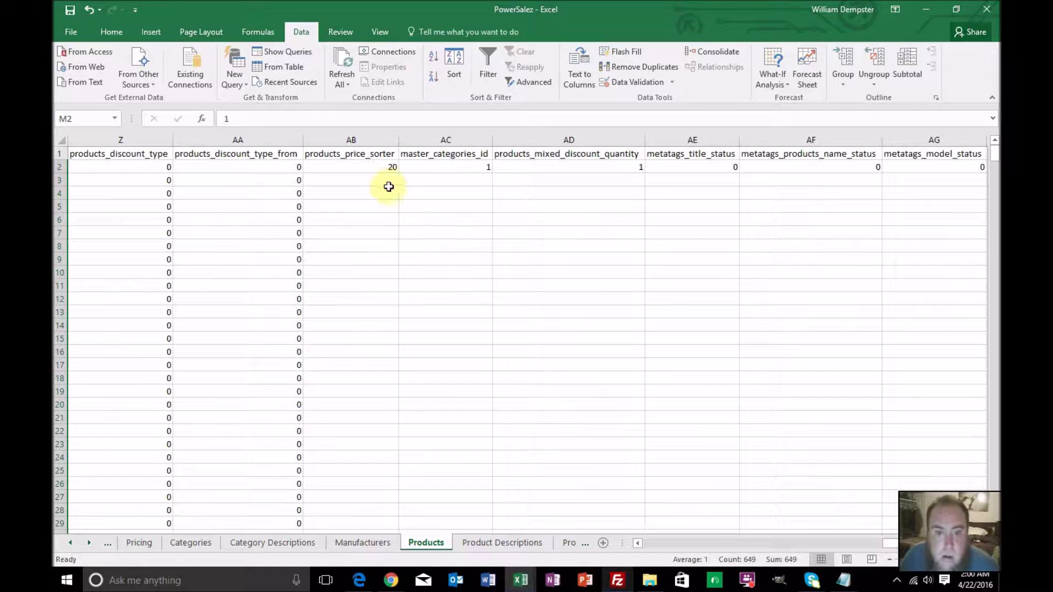
Enter =F2 in AB2 and fill products_price_sorter down all rows
{"action": "left_click", "coordinate": [383, 168]}
{"action": "double_click", "coordinate": [371, 116]}
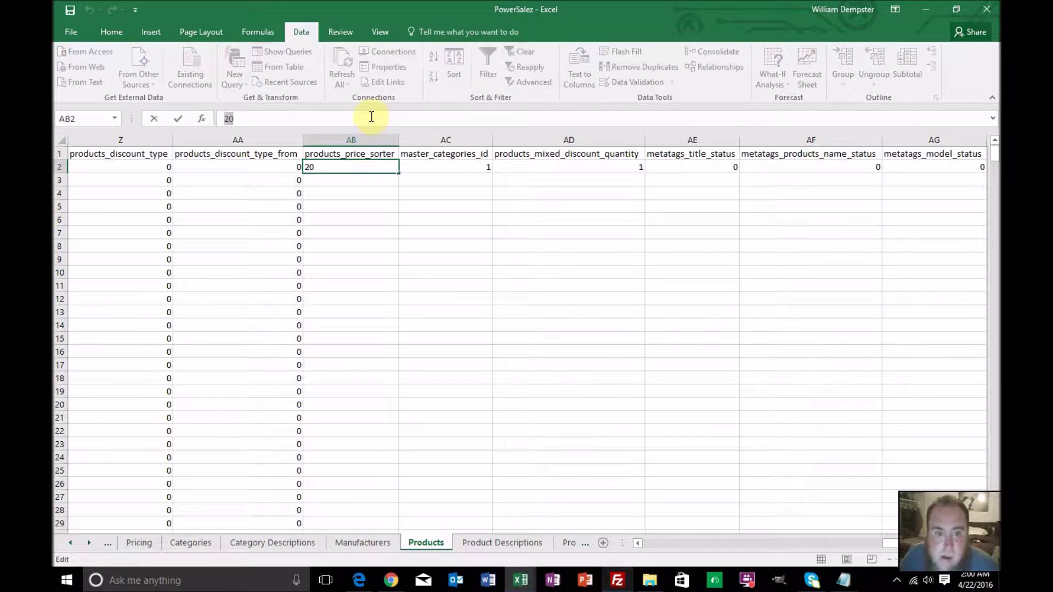
{"action": "type", "text": "="}
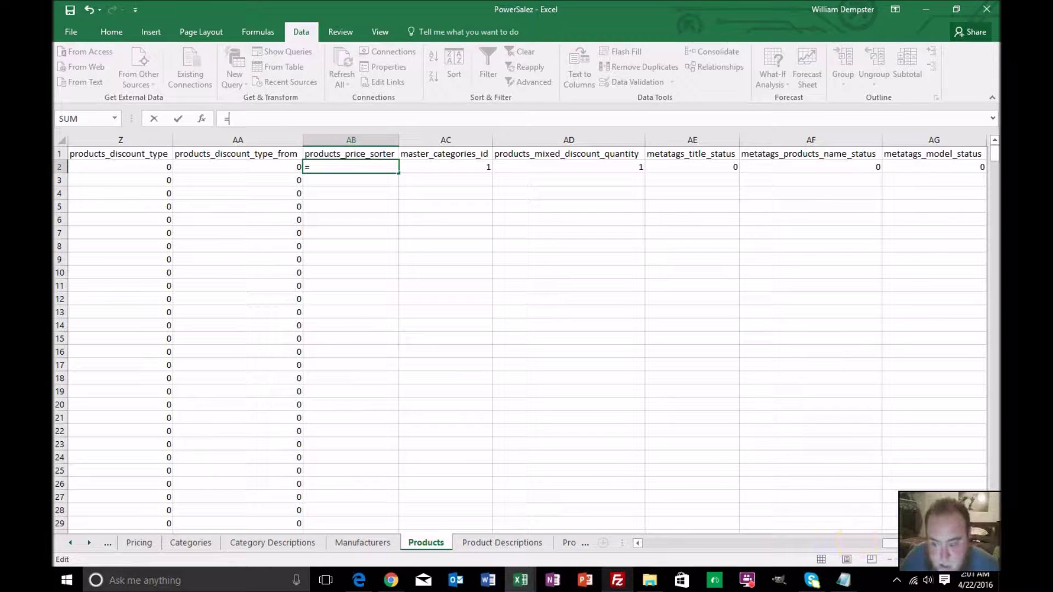
{"action": "left_click_drag", "start_coordinate": [889, 543], "coordinate": [660, 521]}
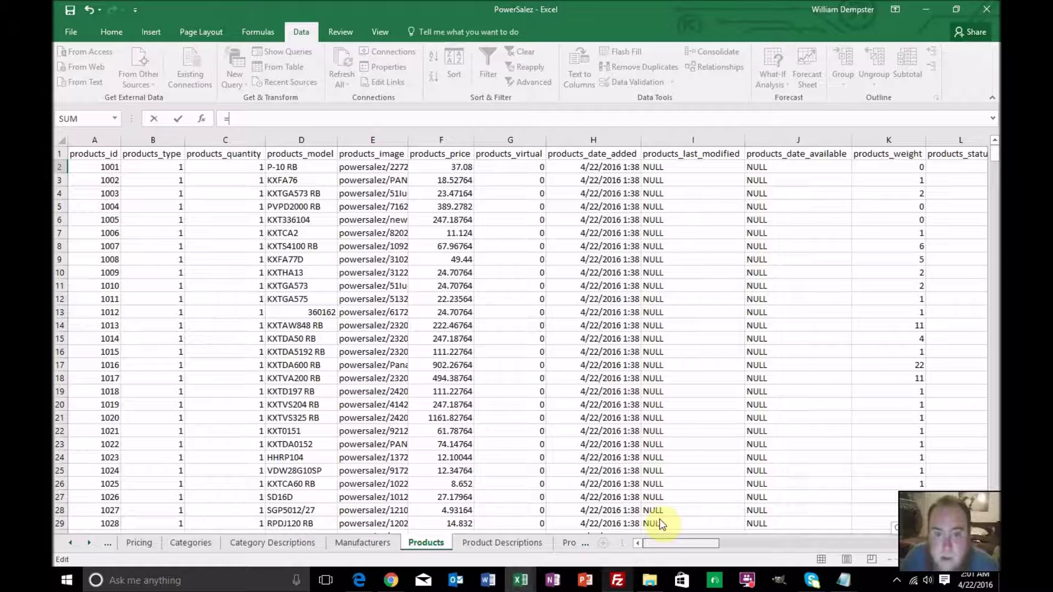
{"action": "left_click", "coordinate": [440, 167]}
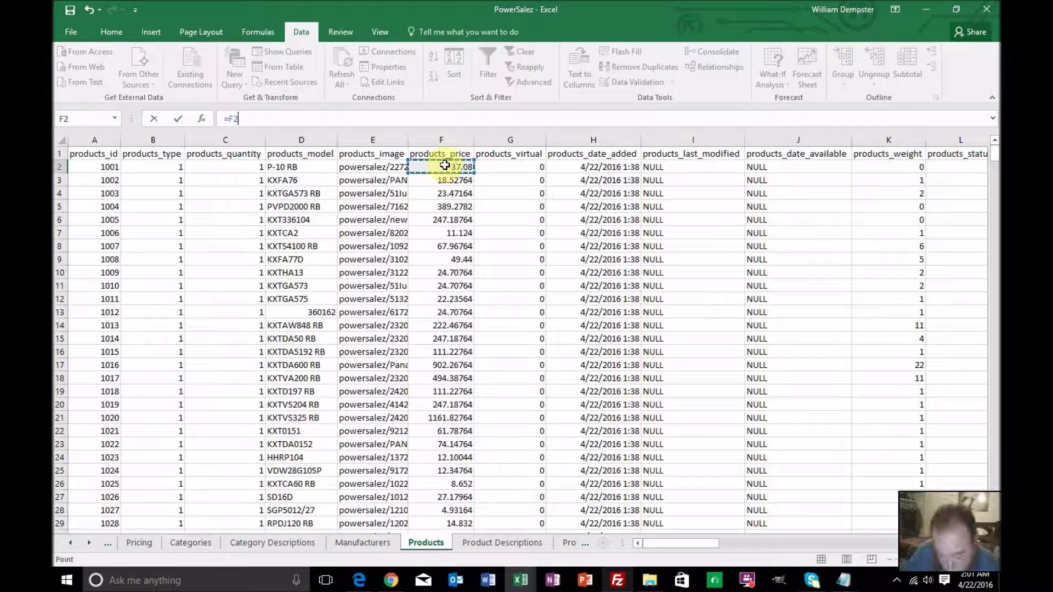
{"action": "key", "text": "Return"}
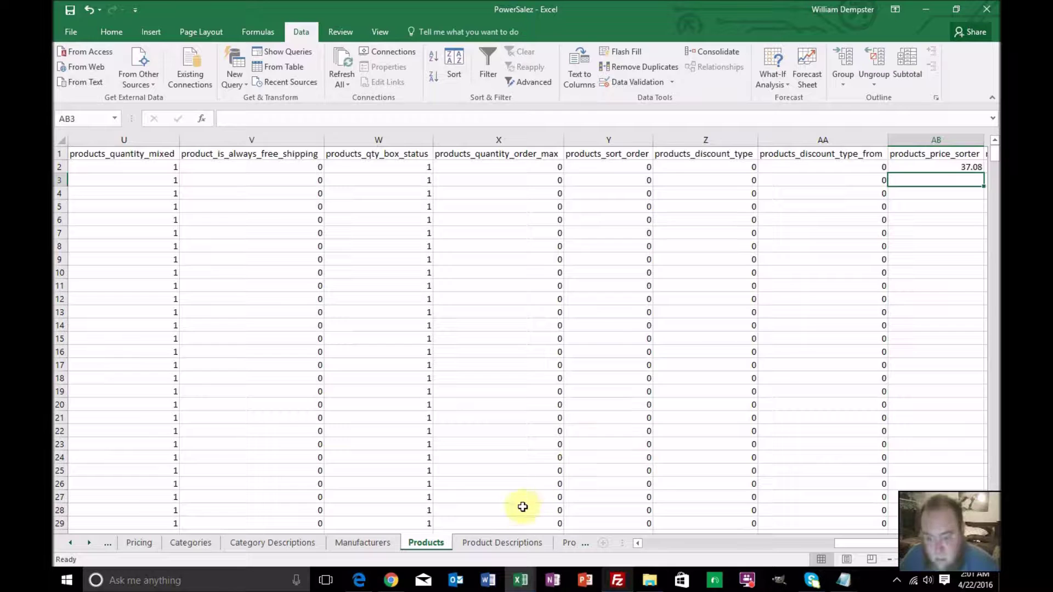
{"action": "scroll", "coordinate": [853, 547], "scroll_direction": "right", "scroll_amount": 4}
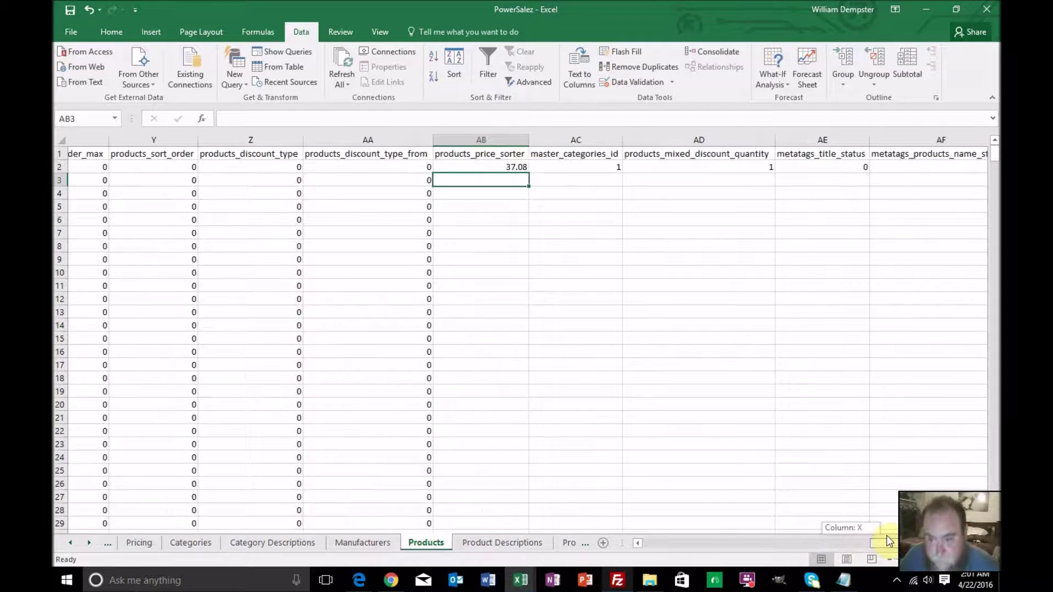
{"action": "left_click", "coordinate": [486, 168]}
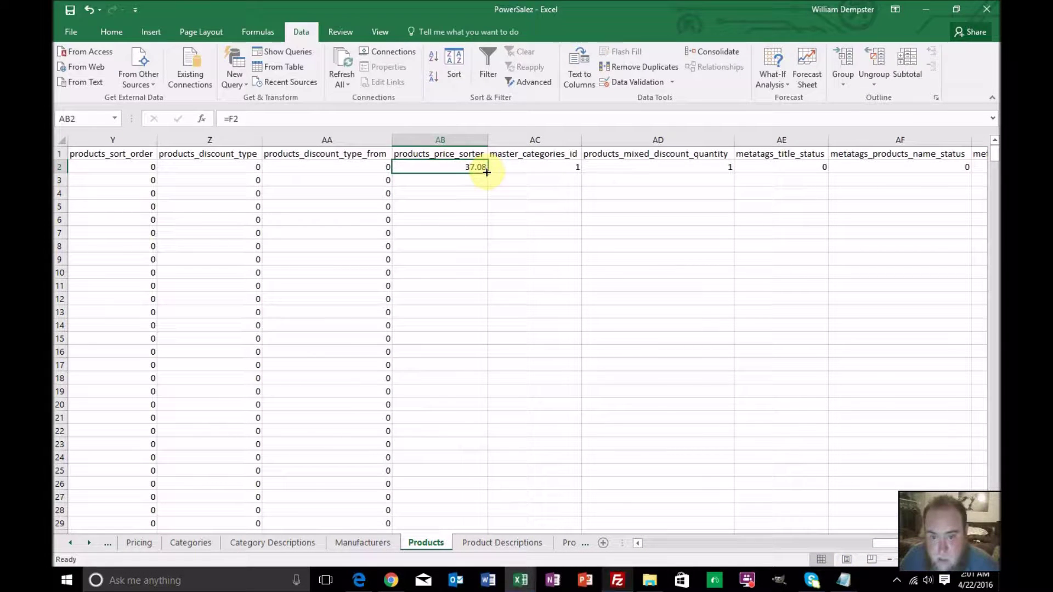
{"action": "double_click", "coordinate": [486, 171]}
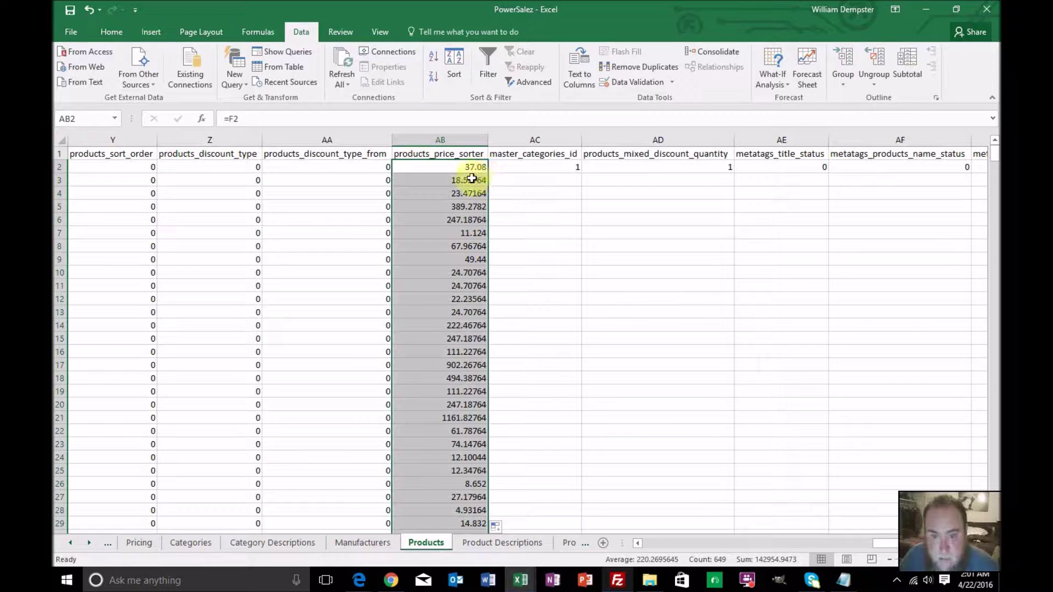
{"action": "right_click", "coordinate": [471, 168]}
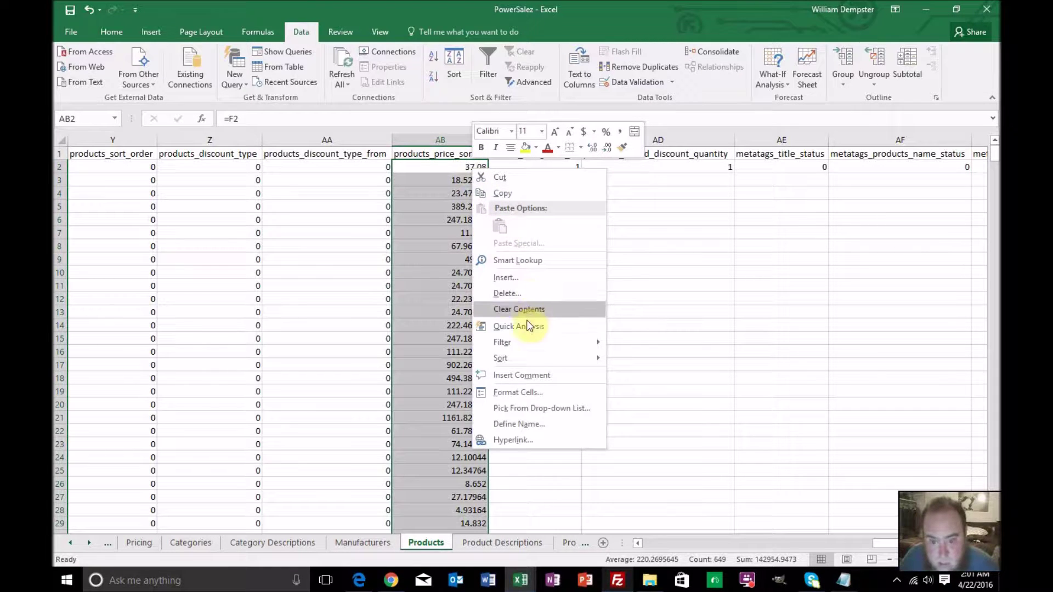
Apply the two-decimal Number format to the copied products_price_sorter values
{"action": "mouse_move", "coordinate": [532, 343]}
{"action": "key", "text": "Escape"}
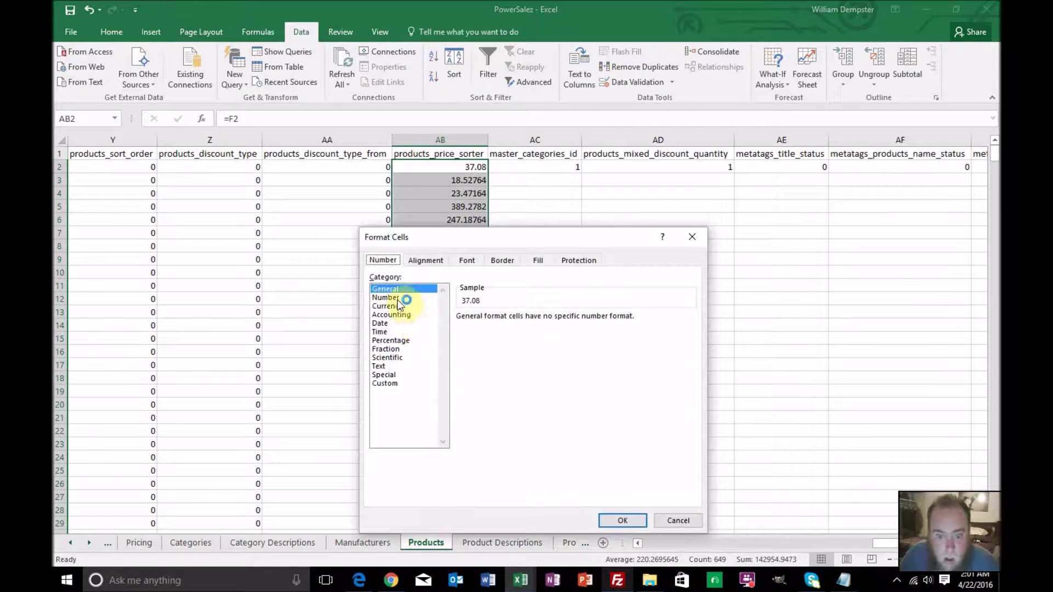
{"action": "left_click", "coordinate": [396, 298]}
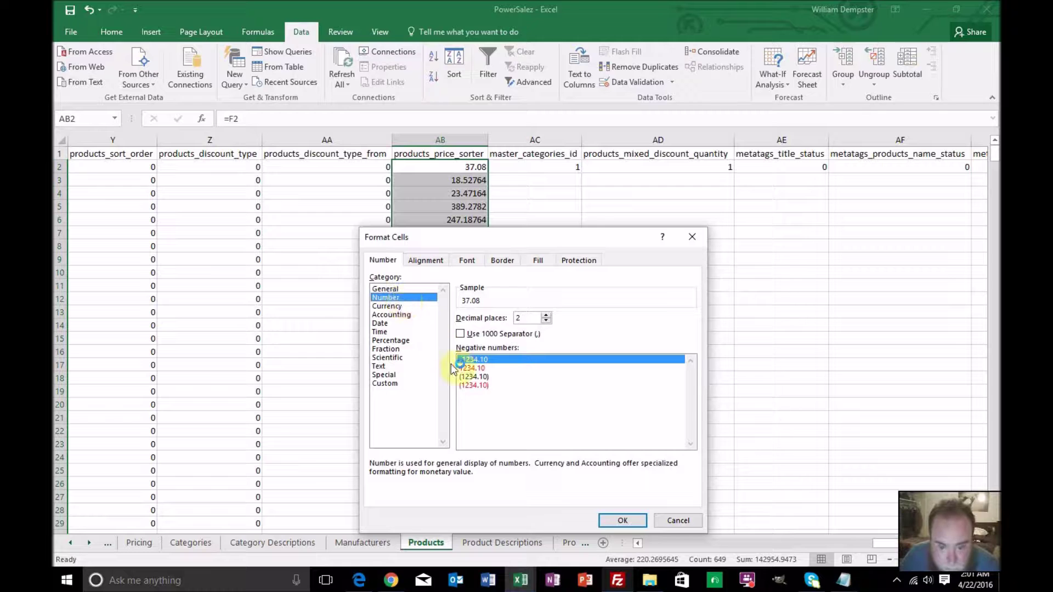
{"action": "left_click", "coordinate": [620, 519]}
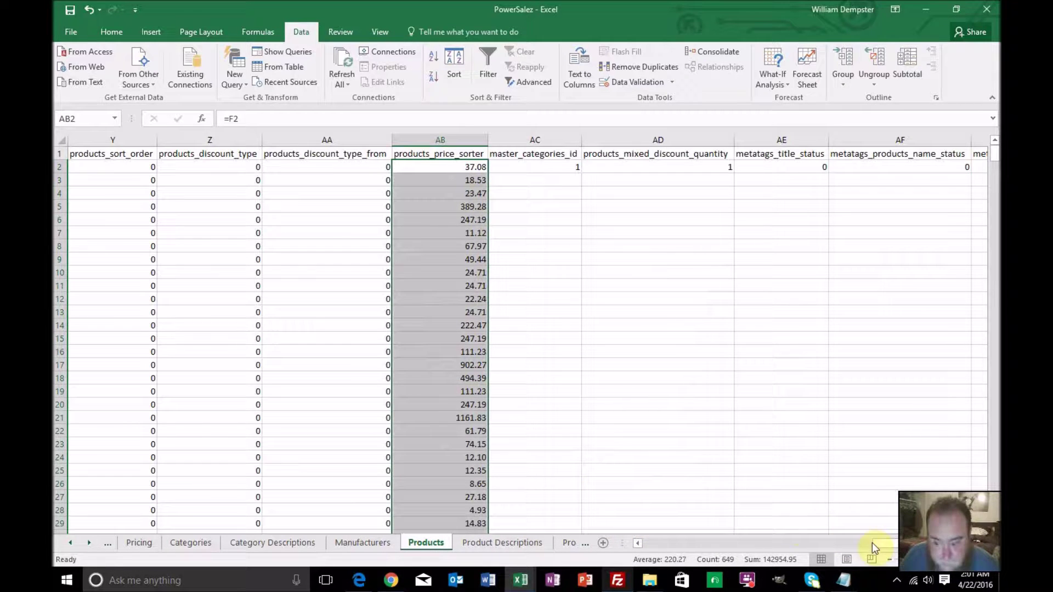
{"action": "left_click_drag", "start_coordinate": [879, 542], "coordinate": [643, 537]}
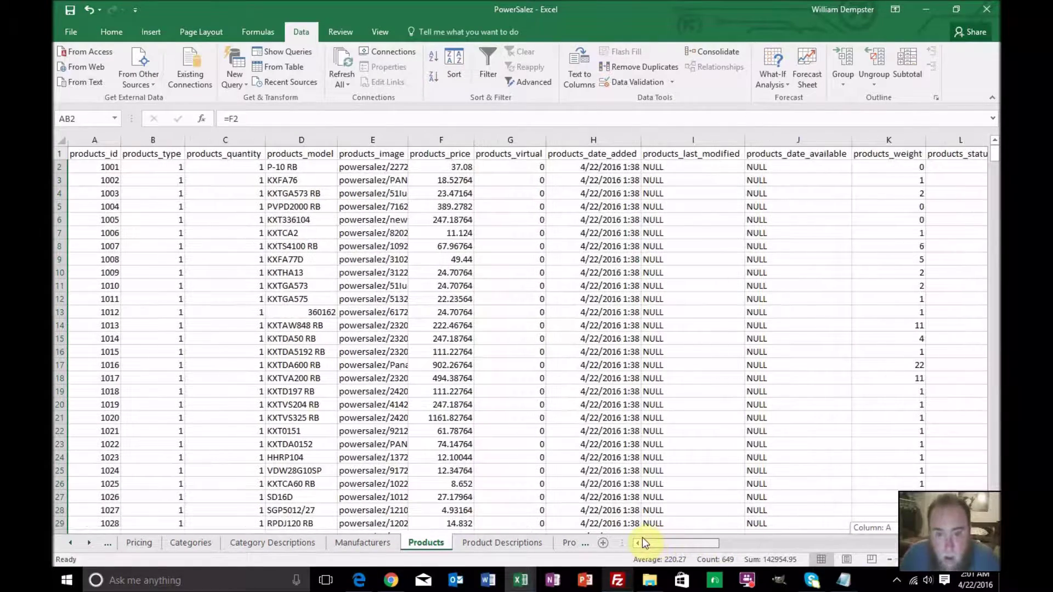
Format F2 as Number with 2 decimals and fill that formatting down column F
{"action": "right_click", "coordinate": [450, 169]}
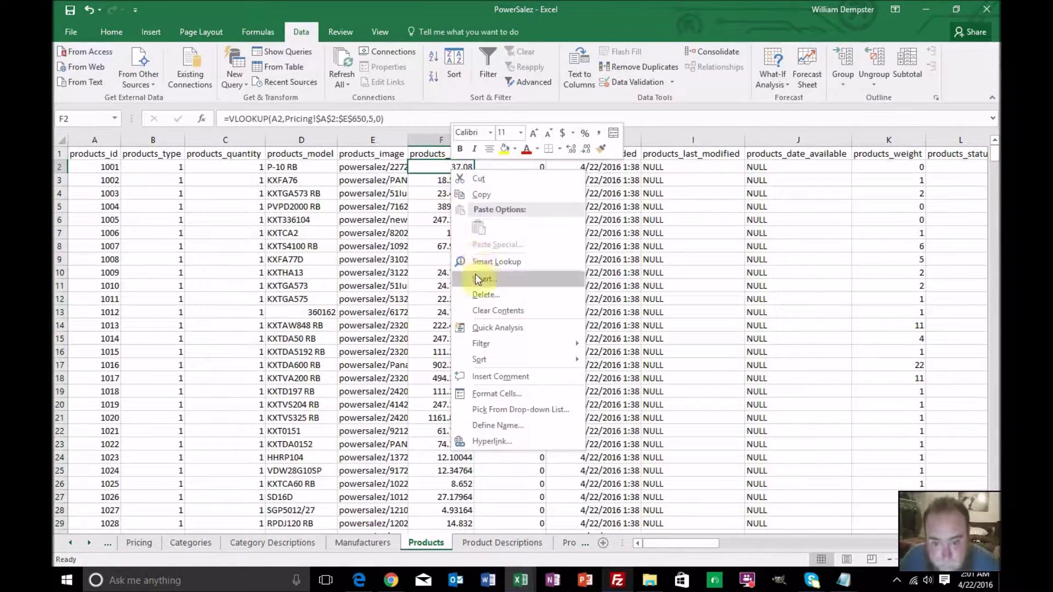
{"action": "left_click", "coordinate": [484, 392]}
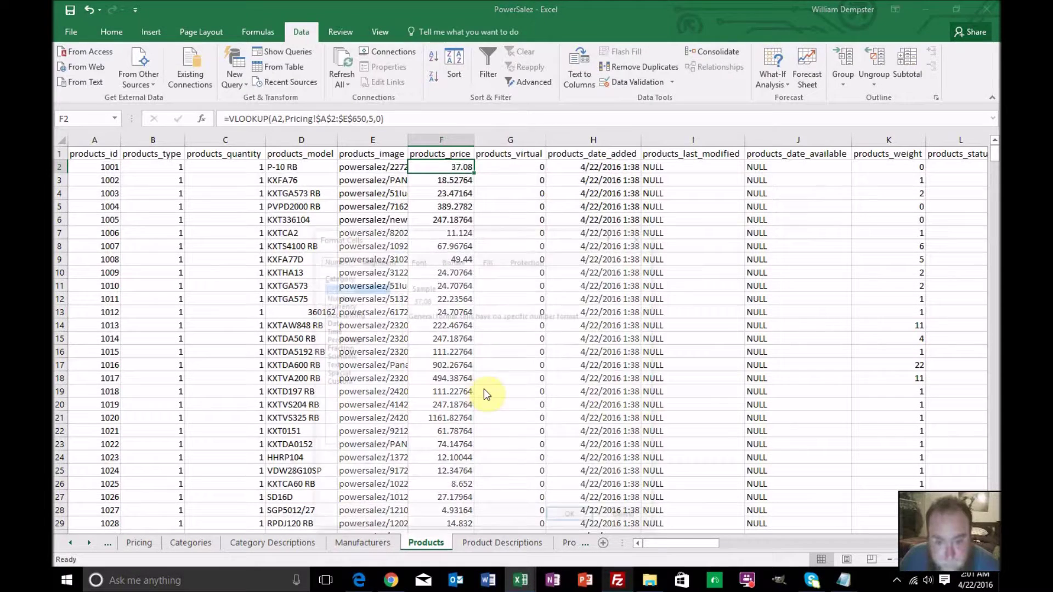
{"action": "left_click", "coordinate": [337, 296]}
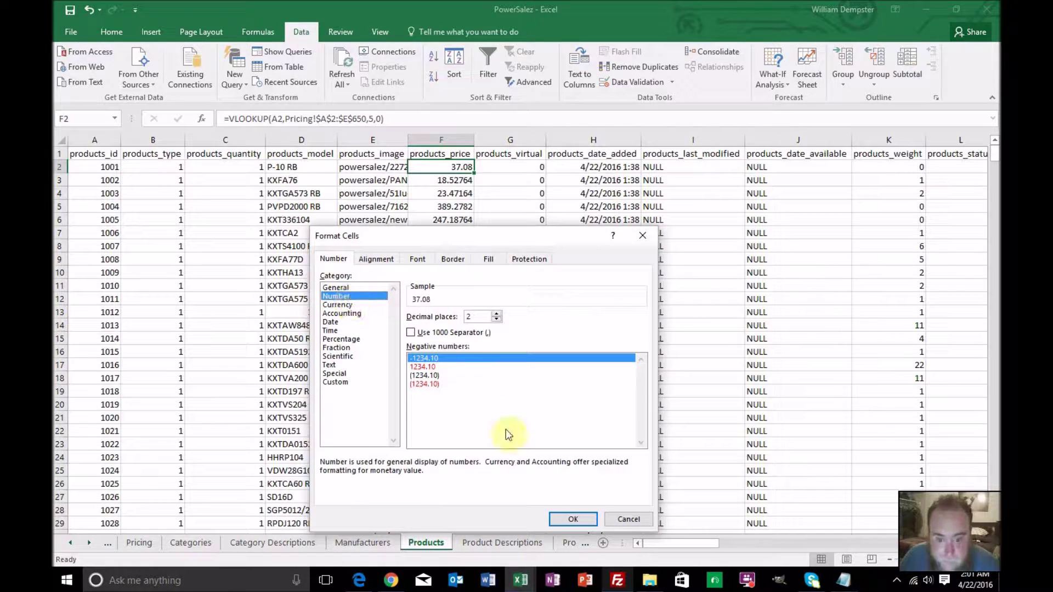
{"action": "left_click", "coordinate": [568, 521]}
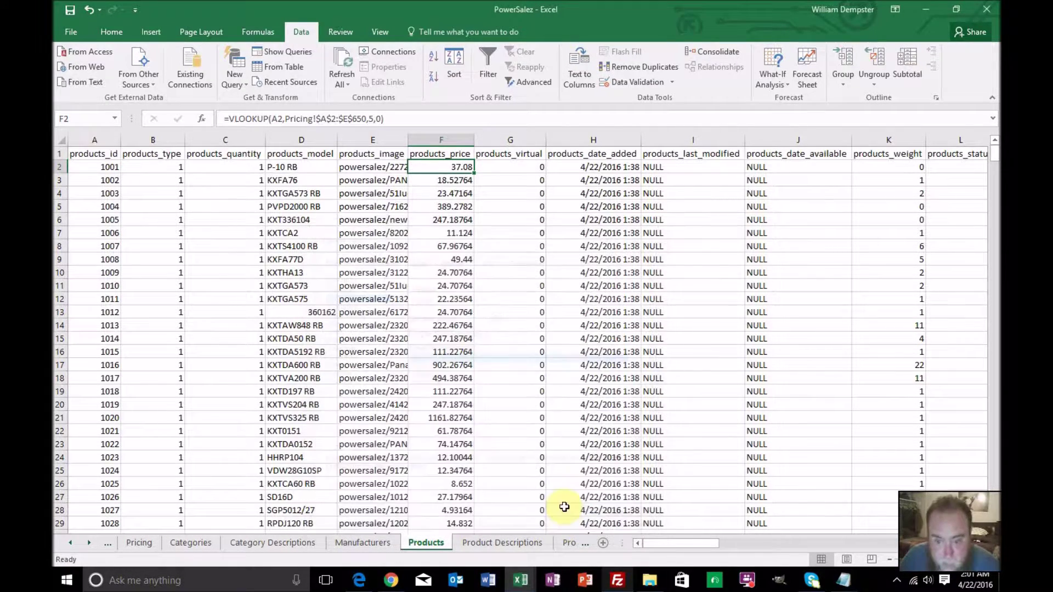
{"action": "double_click", "coordinate": [473, 173]}
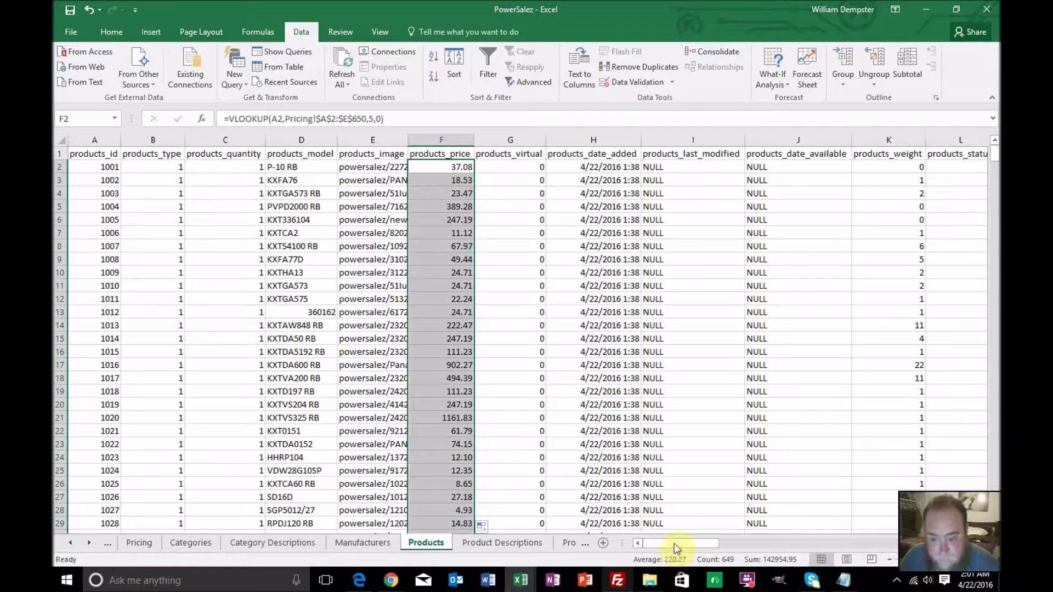
{"action": "left_click_drag", "start_coordinate": [676, 545], "coordinate": [900, 544]}
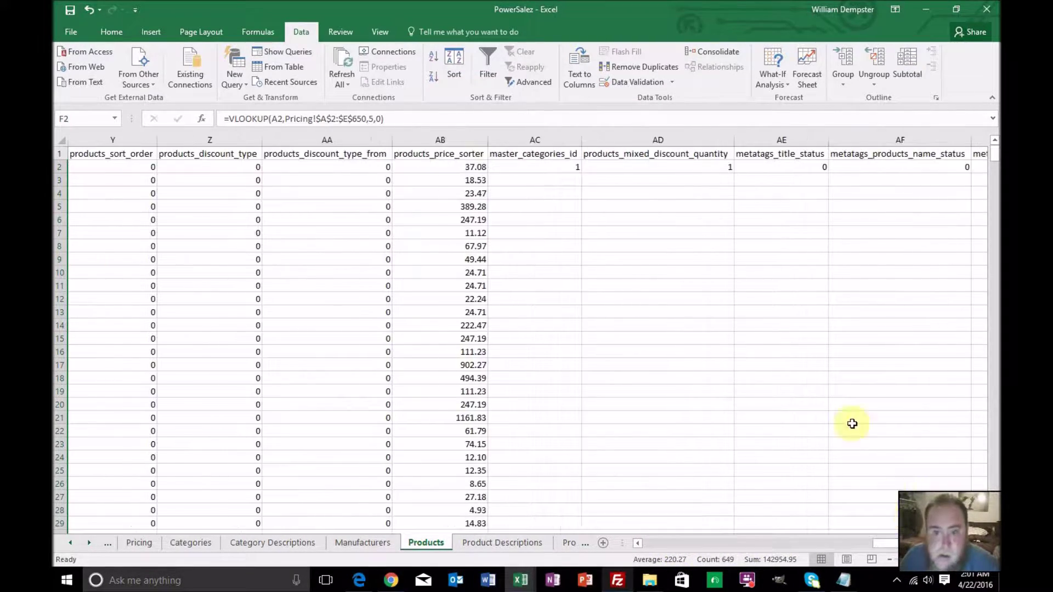
In AC3, type =vlookup(vlookup( and use A2 as the inner lookup value
{"action": "left_click", "coordinate": [562, 181]}
{"action": "left_click", "coordinate": [485, 122]}
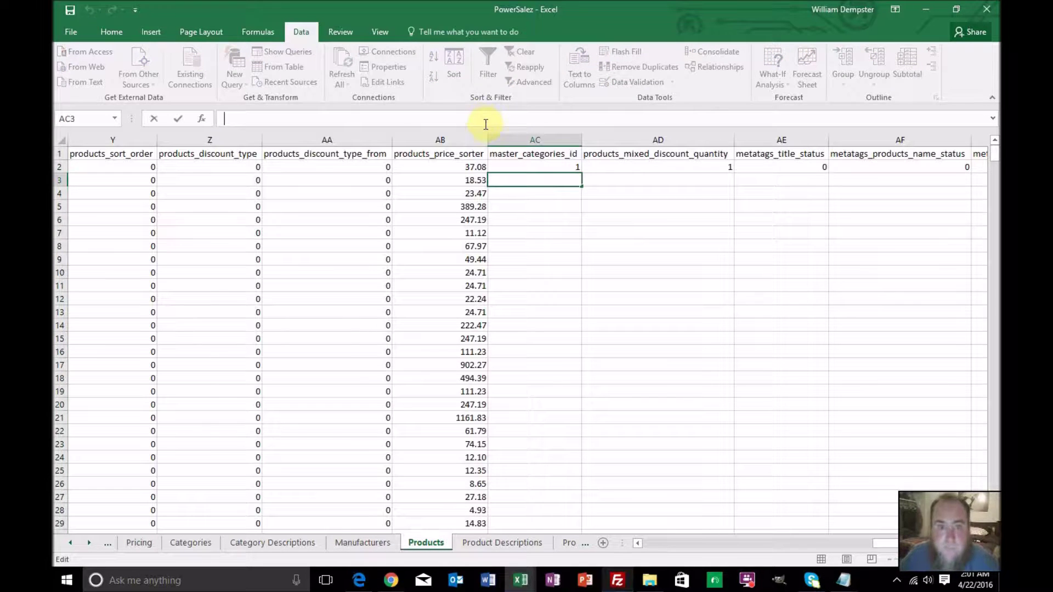
{"action": "type", "text": "=vlookup"}
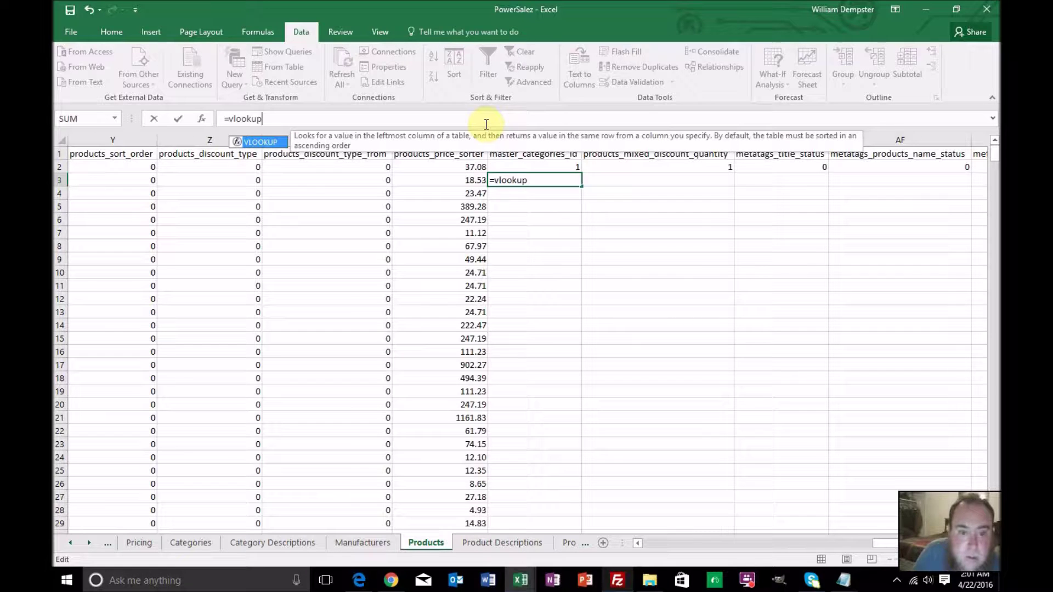
{"action": "type", "text": "("}
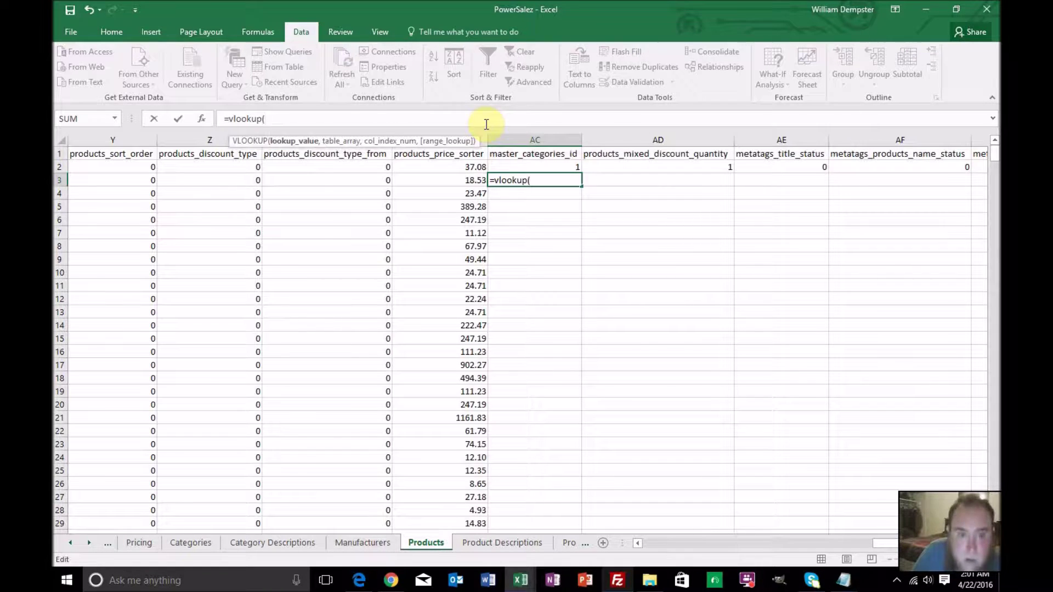
{"action": "type", "text": "vlookup"}
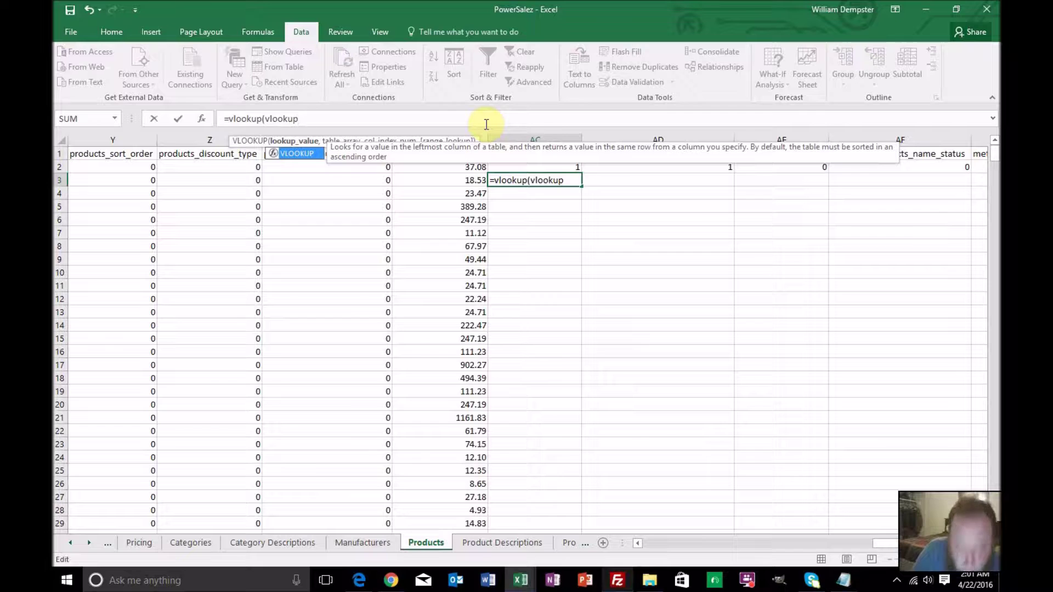
{"action": "type", "text": "("}
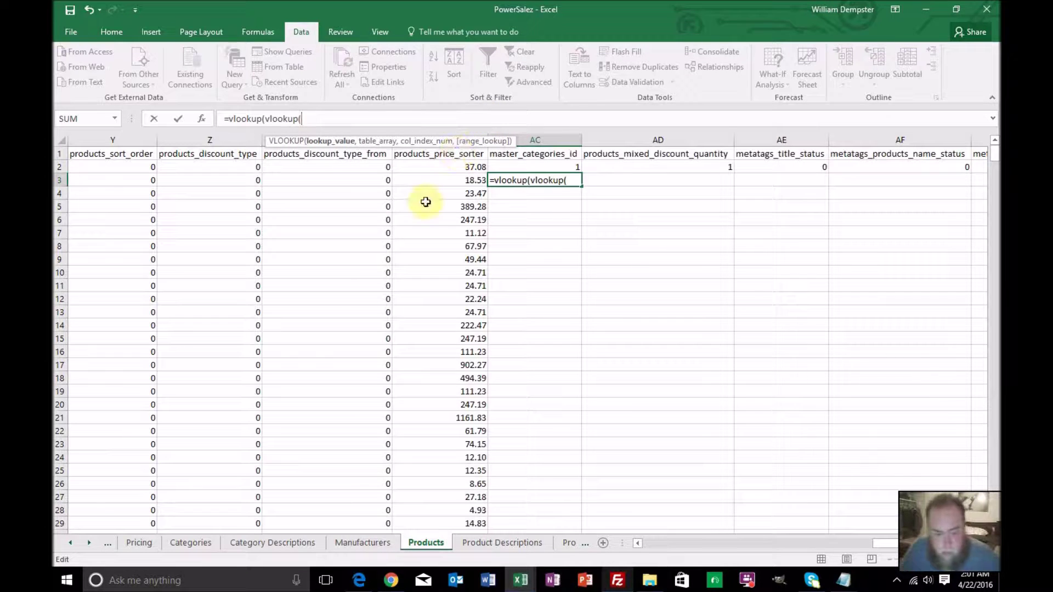
{"action": "left_click_drag", "start_coordinate": [885, 548], "coordinate": [629, 551]}
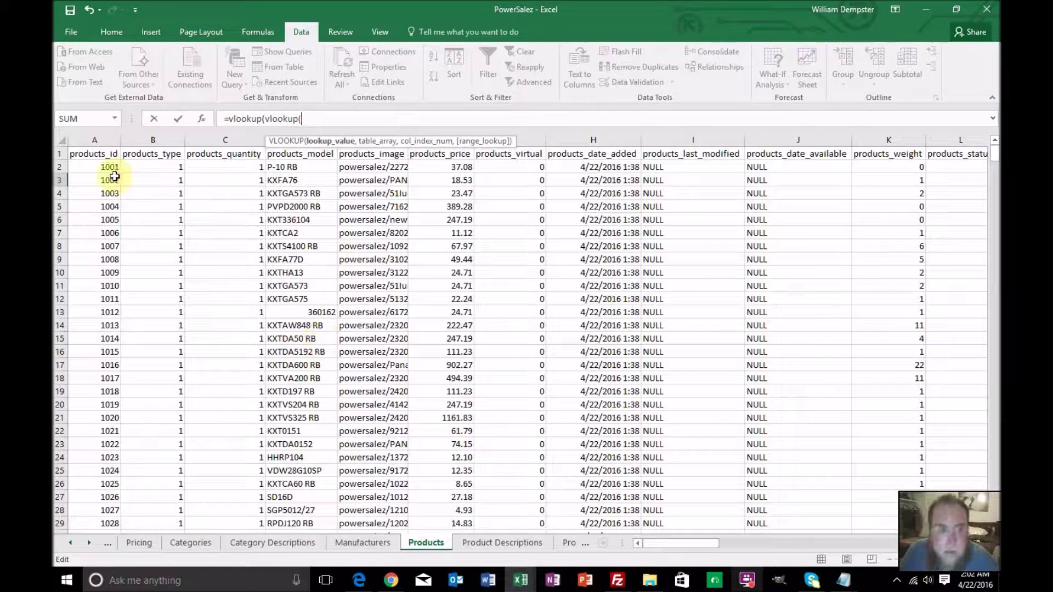
{"action": "left_click", "coordinate": [108, 167]}
{"action": "type", "text": ","}
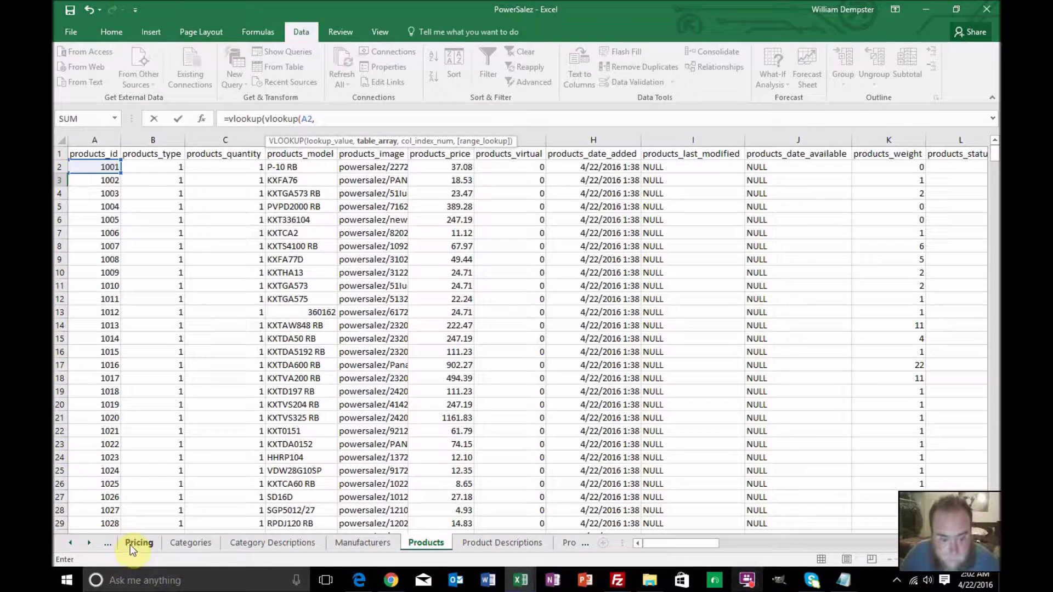
Select Master sheet range A2:P650 as the inner lookup table
{"action": "left_click", "coordinate": [71, 542]}
{"action": "left_click", "coordinate": [71, 542]}
{"action": "left_click", "coordinate": [71, 542]}
{"action": "left_click", "coordinate": [71, 542]}
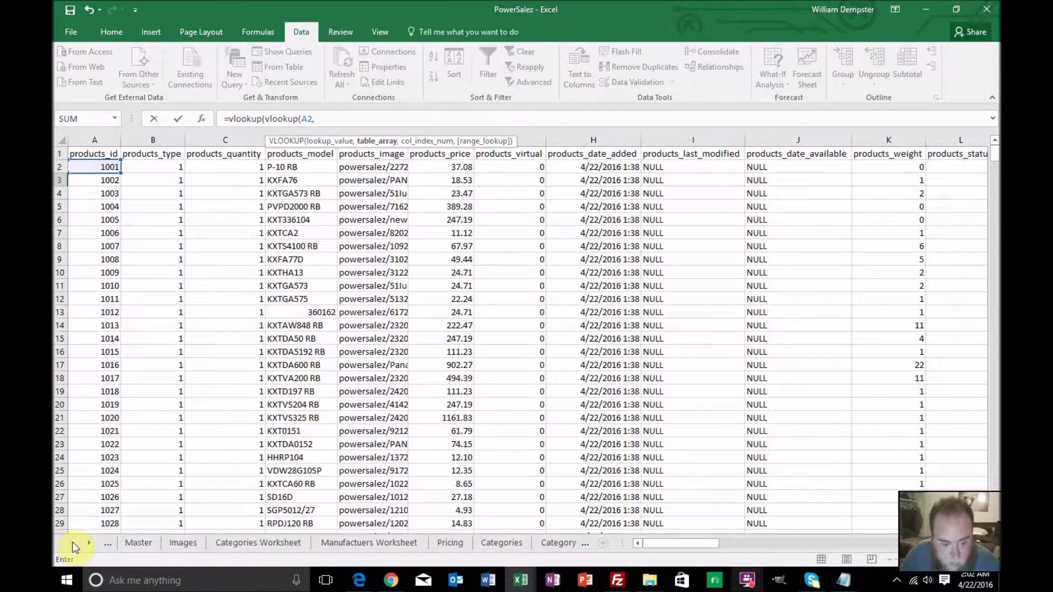
{"action": "left_click", "coordinate": [138, 542]}
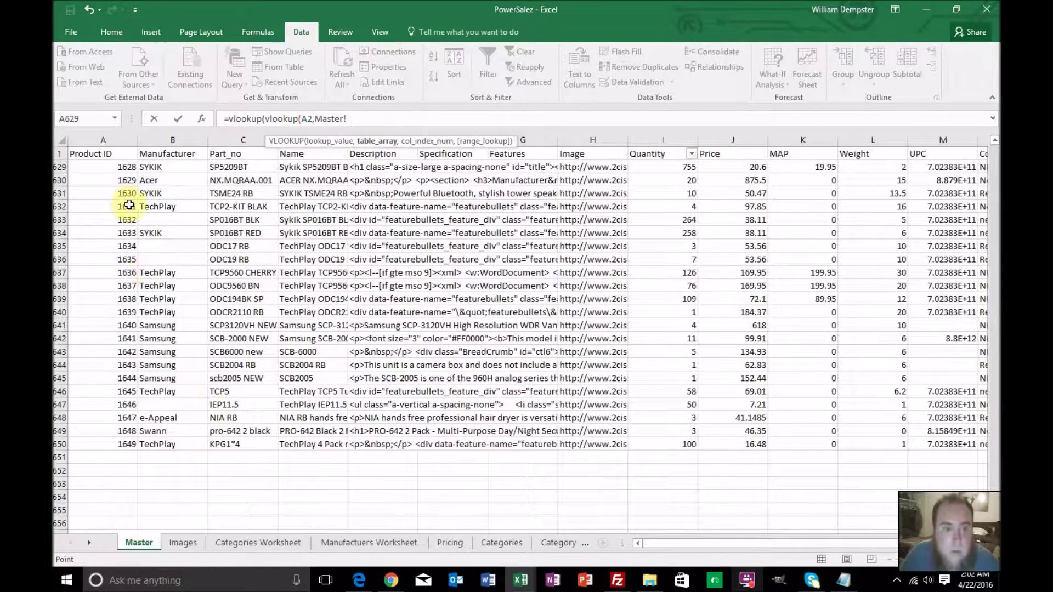
{"action": "scroll", "coordinate": [521, 340], "scroll_direction": "up", "scroll_amount": 20}
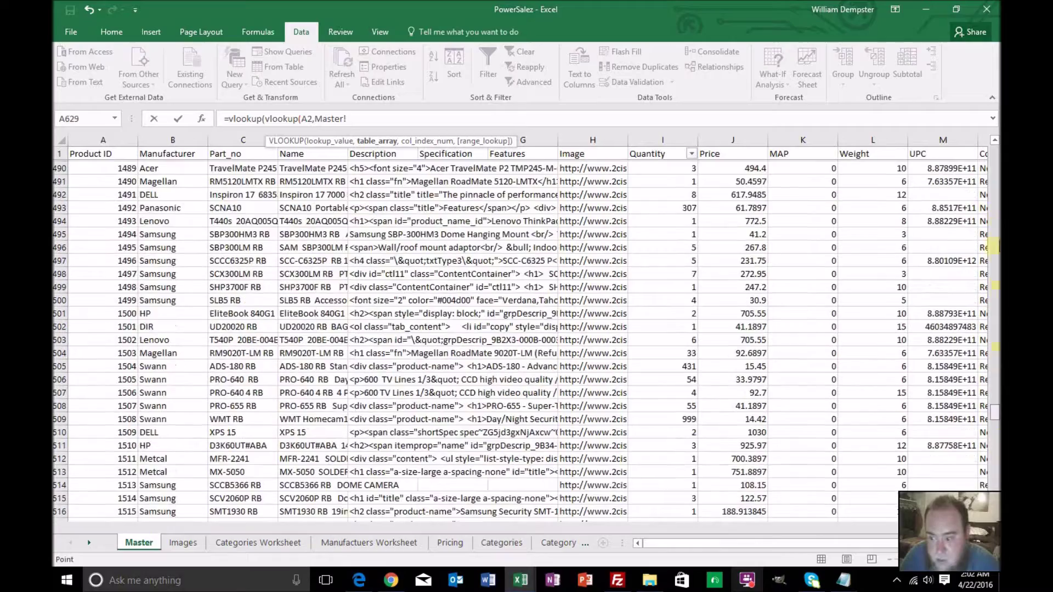
{"action": "left_click_drag", "start_coordinate": [992, 215], "coordinate": [993, 154]}
{"action": "left_click", "coordinate": [102, 167]}
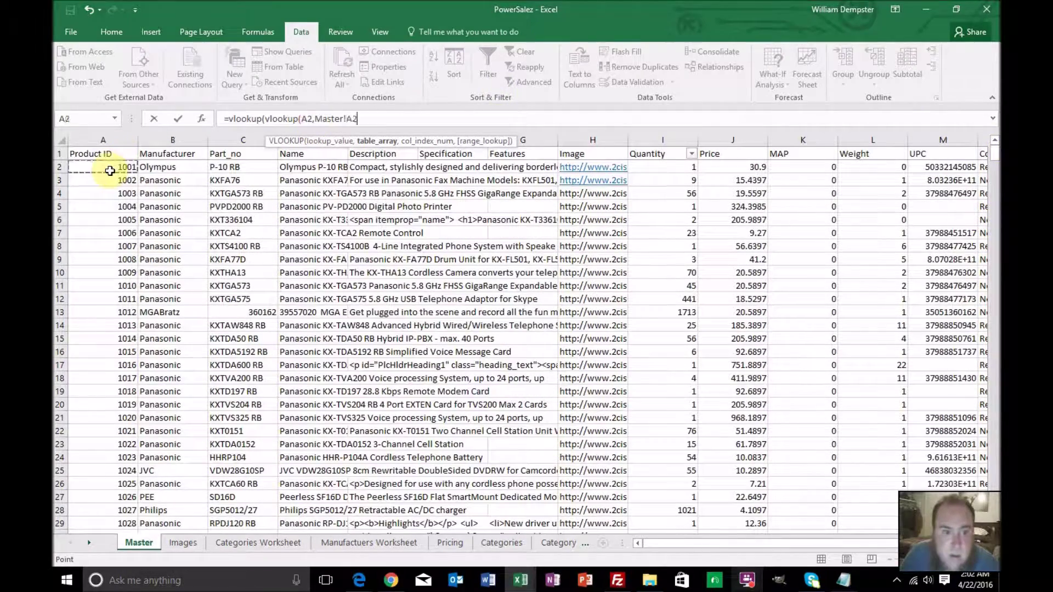
{"action": "left_click_drag", "start_coordinate": [674, 545], "coordinate": [797, 537]}
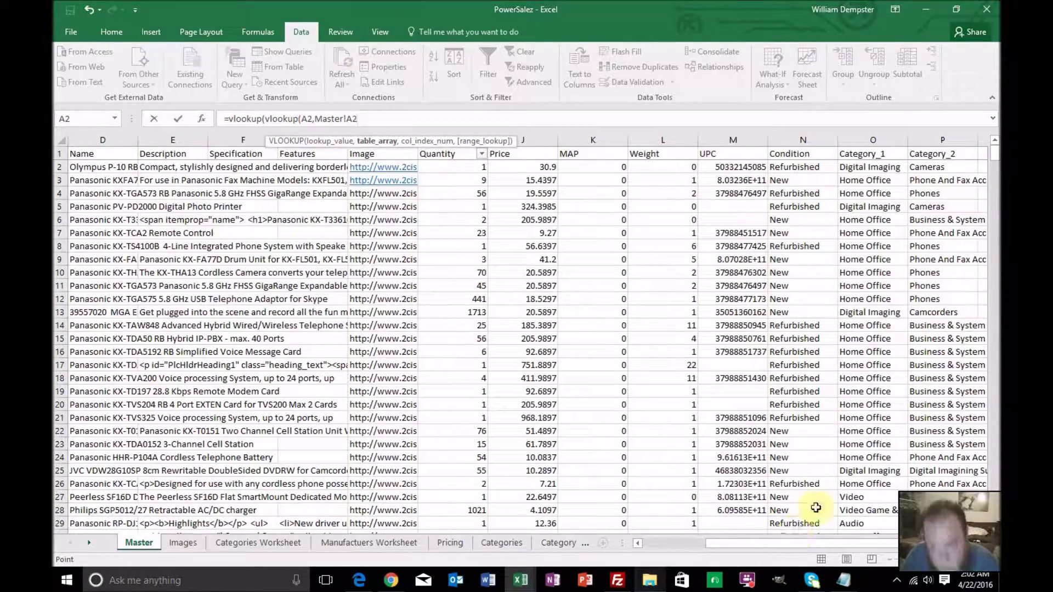
{"action": "scroll", "coordinate": [877, 401], "scroll_direction": "down", "scroll_amount": 5}
{"action": "scroll", "coordinate": [877, 401], "scroll_direction": "down", "scroll_amount": 14}
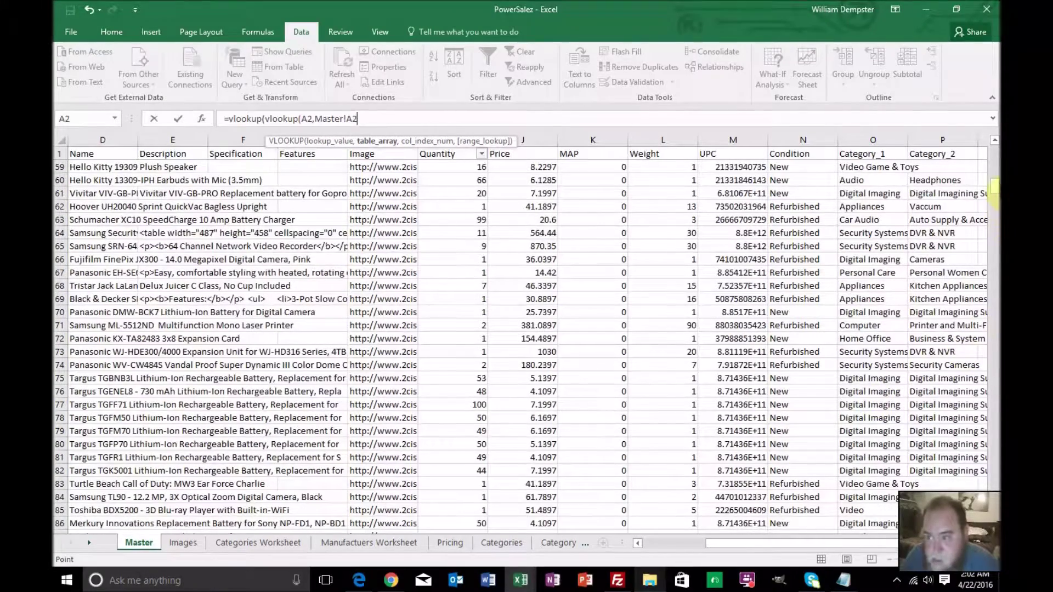
{"action": "left_click_drag", "start_coordinate": [998, 188], "coordinate": [996, 488]}
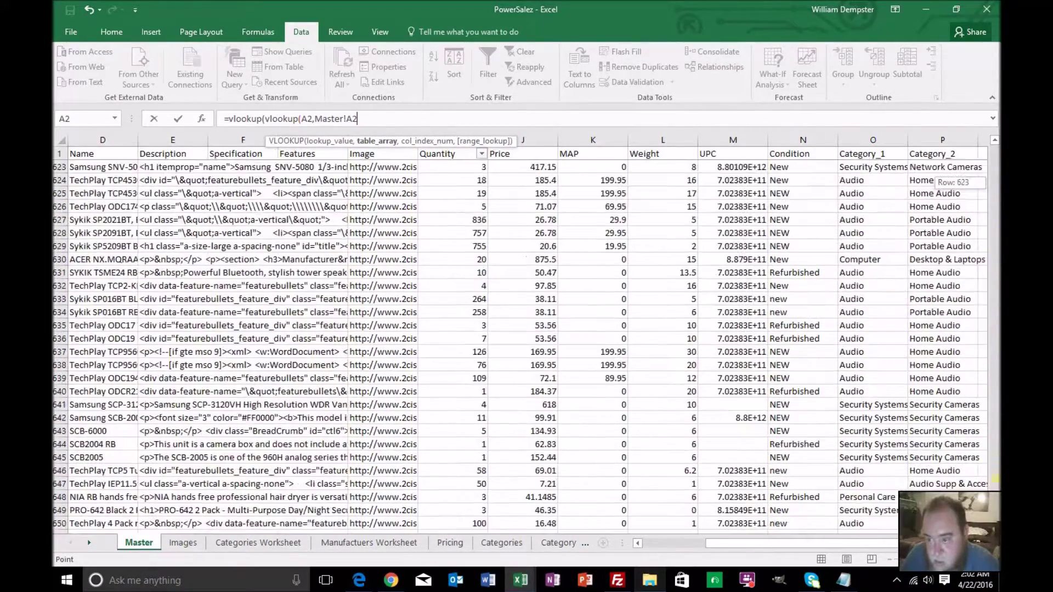
{"action": "scroll", "coordinate": [946, 430], "scroll_direction": "down", "scroll_amount": 1}
{"action": "left_click", "coordinate": [937, 484], "text": "shift"}
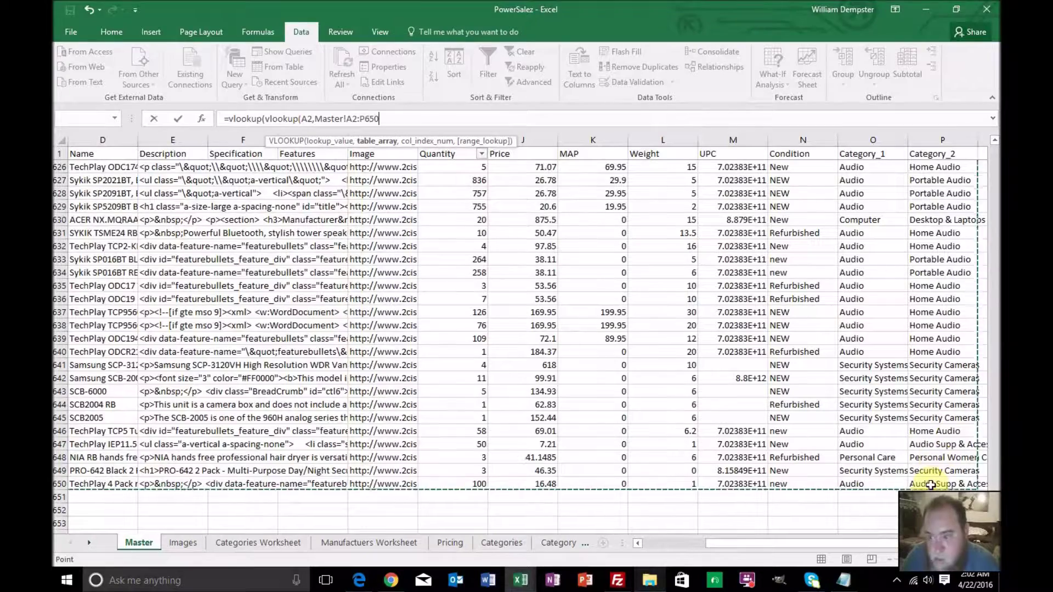
Close the inner lookup with column 16, exact match, and begin wrapping it in IF(ISERROR
{"action": "left_click", "coordinate": [347, 118]}
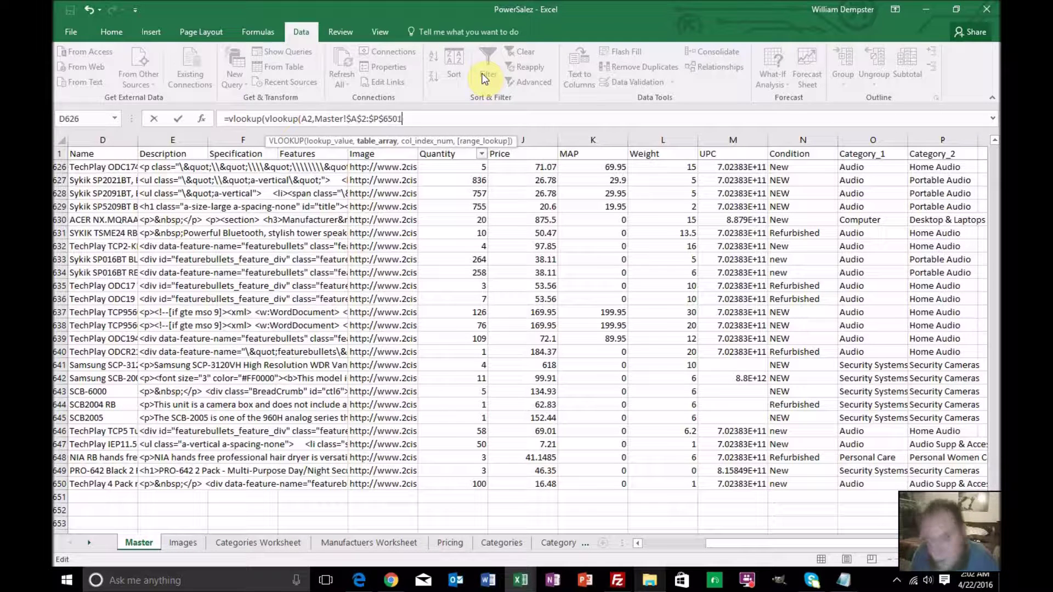
{"action": "key", "text": "BackSpace"}
{"action": "key", "text": "BackSpace"}
{"action": "type", "text": ",16"}
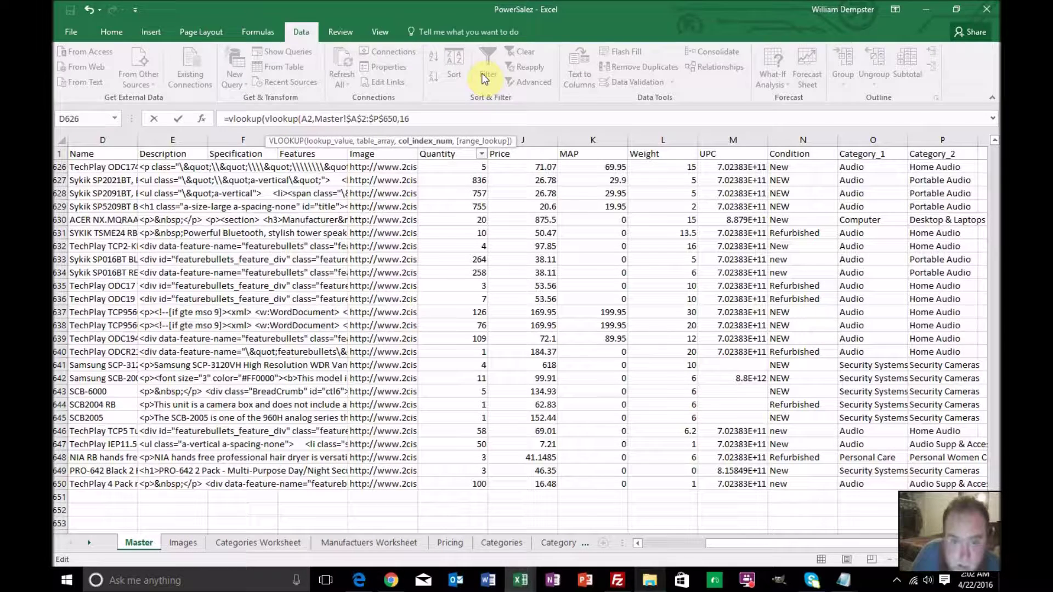
{"action": "type", "text": ",0"}
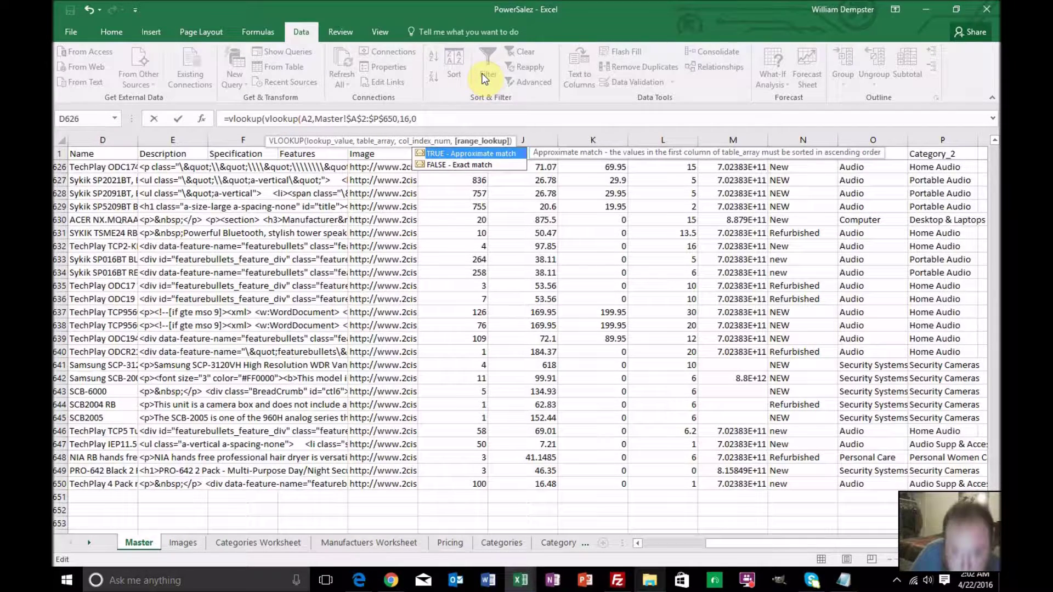
{"action": "type", "text": ")"}
{"action": "key", "text": "Left"}
{"action": "key", "text": "Left"}
{"action": "key", "text": "Left"}
{"action": "key", "text": "Left"}
{"action": "key", "text": "Left"}
{"action": "key", "text": "Left"}
{"action": "key", "text": "Left"}
{"action": "key", "text": "Left"}
{"action": "key", "text": "Left"}
{"action": "key", "text": "Left"}
{"action": "key", "text": "Left"}
{"action": "key", "text": "Left"}
{"action": "key", "text": "Left"}
{"action": "key", "text": "Left"}
{"action": "key", "text": "Left"}
{"action": "key", "text": "Left"}
{"action": "key", "text": "Left"}
{"action": "key", "text": "Left"}
{"action": "key", "text": "Left"}
{"action": "key", "text": "Left"}
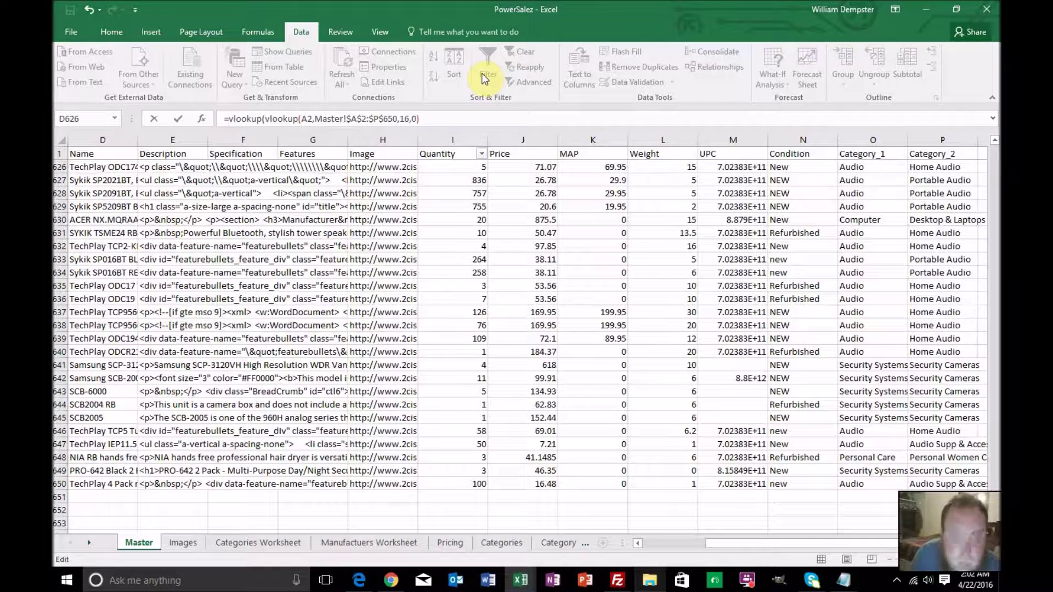
{"action": "type", "text": "if(is"}
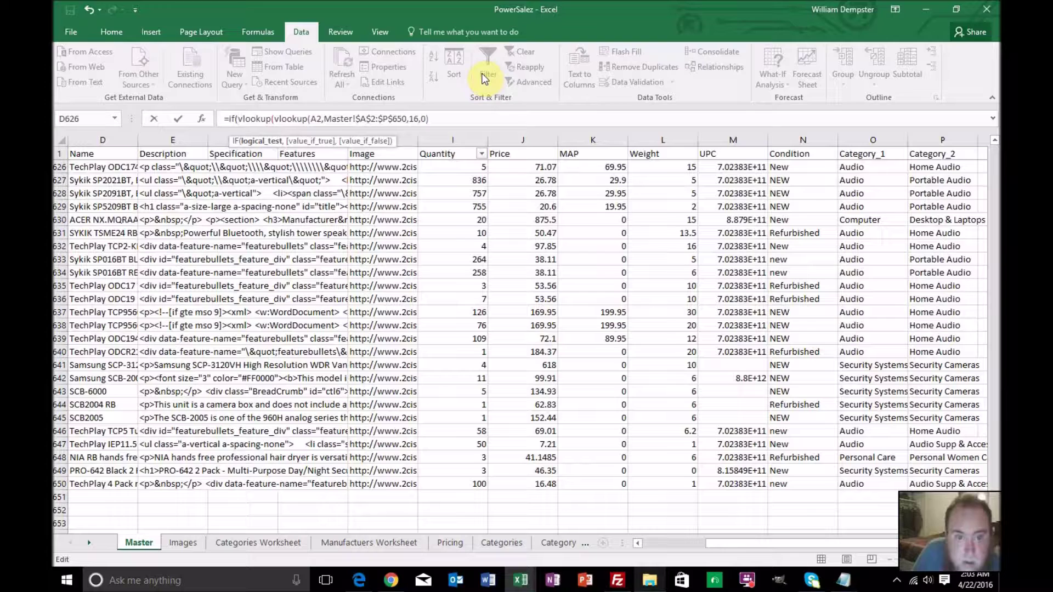
{"action": "type", "text": "error"}
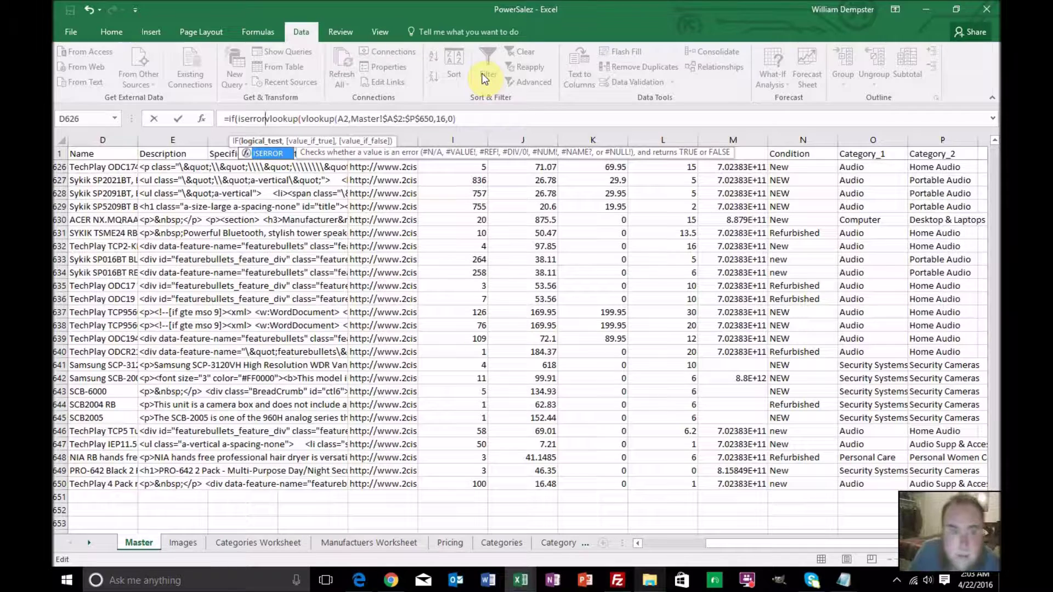
Wrap the column-16 category lookup in an ISBLANK test inside the IF
{"action": "key", "text": "BackSpace"}
{"action": "key", "text": "BackSpace"}
{"action": "key", "text": "BackSpace"}
{"action": "key", "text": "BackSpace"}
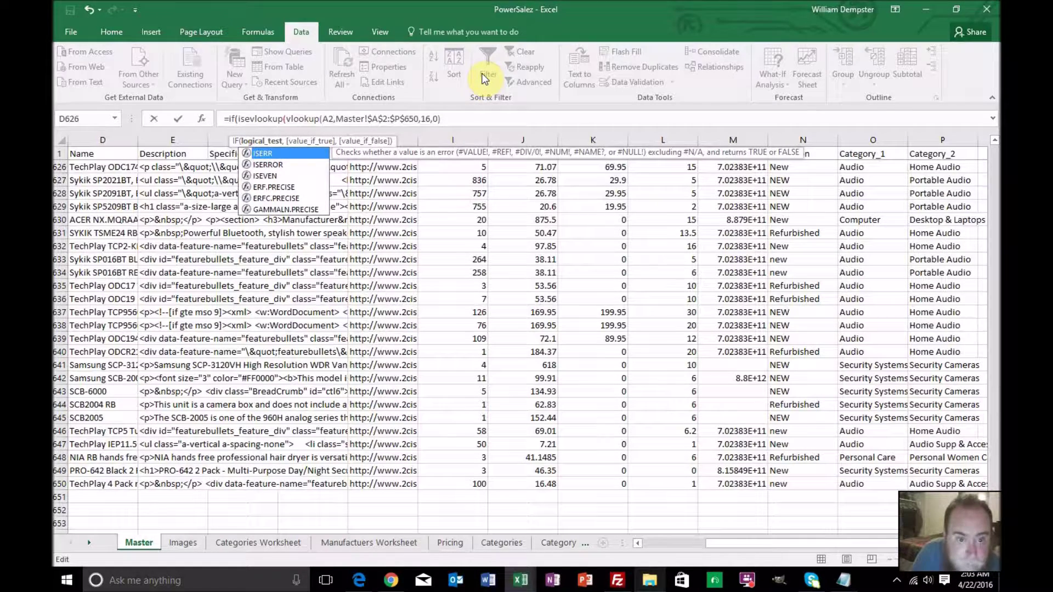
{"action": "type", "text": "mp"}
{"action": "key", "text": "BackSpace"}
{"action": "key", "text": "BackSpace"}
{"action": "key", "text": "BackSpace"}
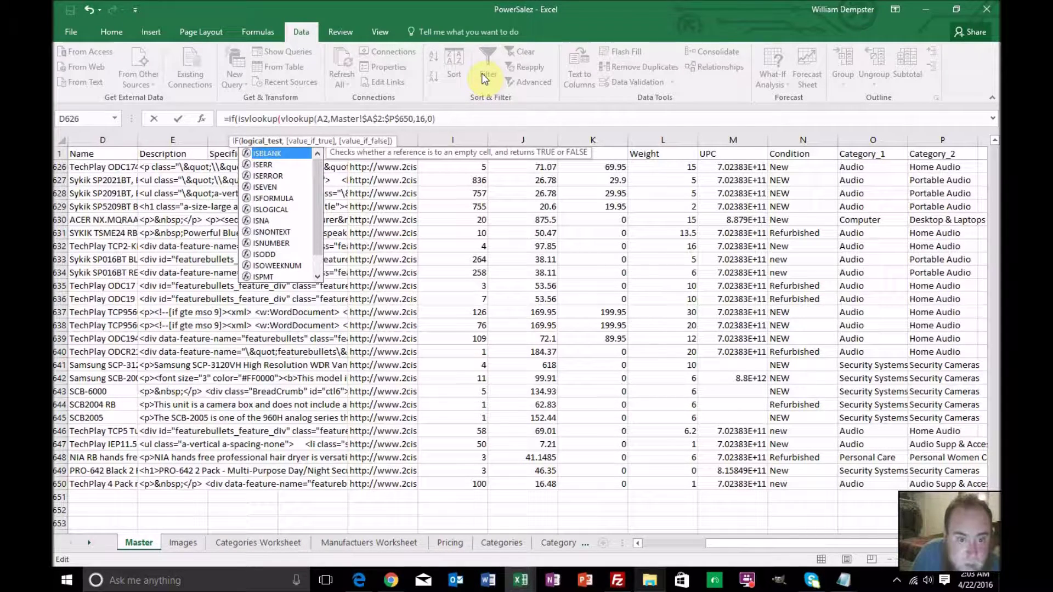
{"action": "type", "text": "blank"}
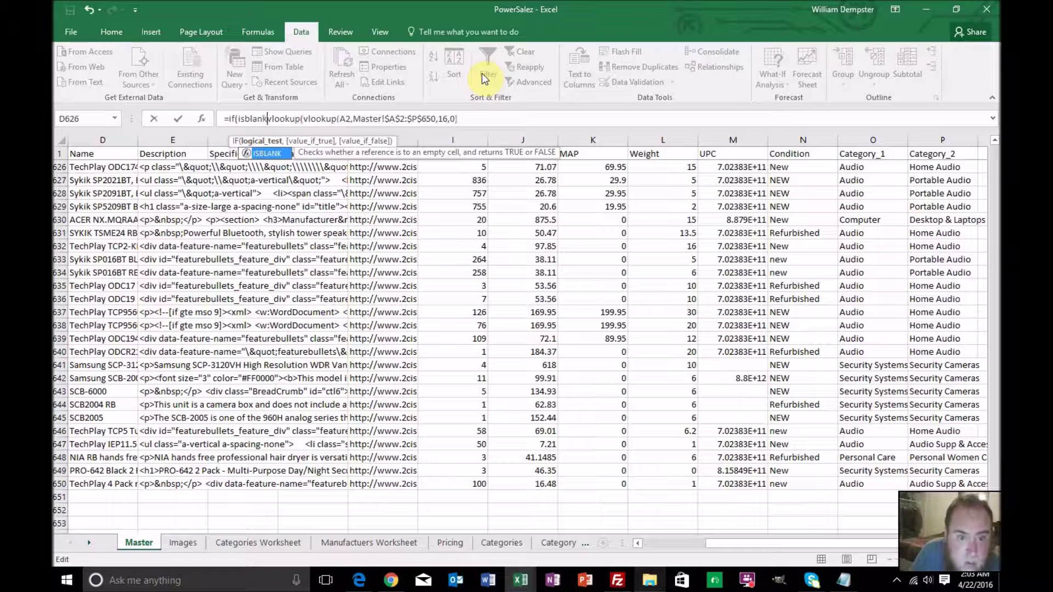
{"action": "type", "text": "("}
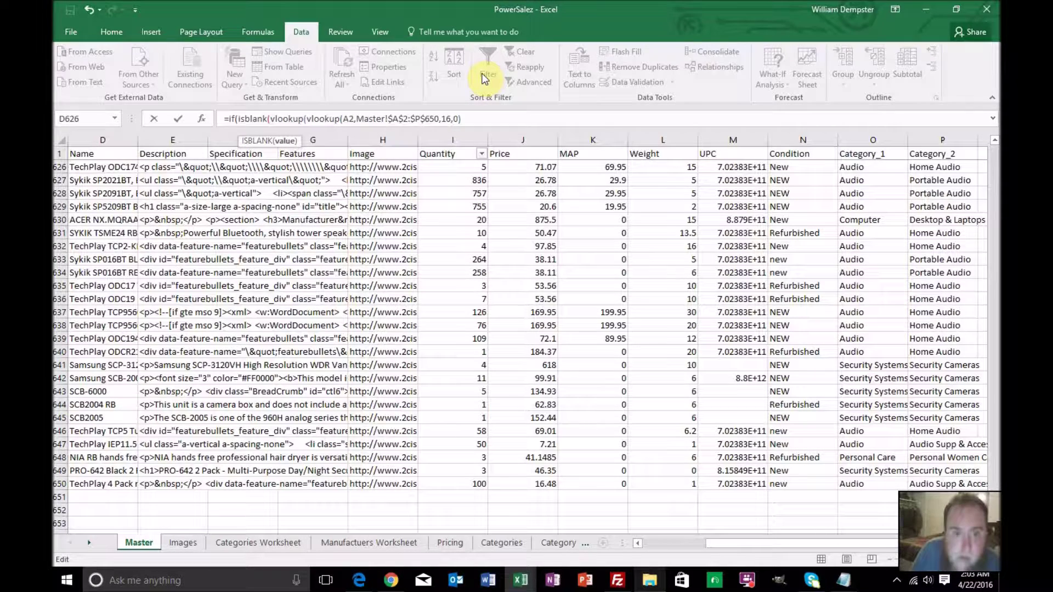
{"action": "key", "text": "Right"}
{"action": "key", "text": "Right"}
{"action": "key", "text": "Right"}
{"action": "key", "text": "Right"}
{"action": "key", "text": "Right"}
{"action": "key", "text": "Right"}
{"action": "key", "text": "Right"}
{"action": "key", "text": "Right"}
{"action": "key", "text": "Right"}
{"action": "key", "text": "Right"}
{"action": "key", "text": "Right"}
{"action": "key", "text": "Right"}
{"action": "key", "text": "Right"}
{"action": "key", "text": "Right"}
{"action": "key", "text": "Right"}
{"action": "key", "text": "Right"}
{"action": "key", "text": "Right"}
{"action": "key", "text": "Right"}
{"action": "key", "text": "Right"}
{"action": "key", "text": "Right"}
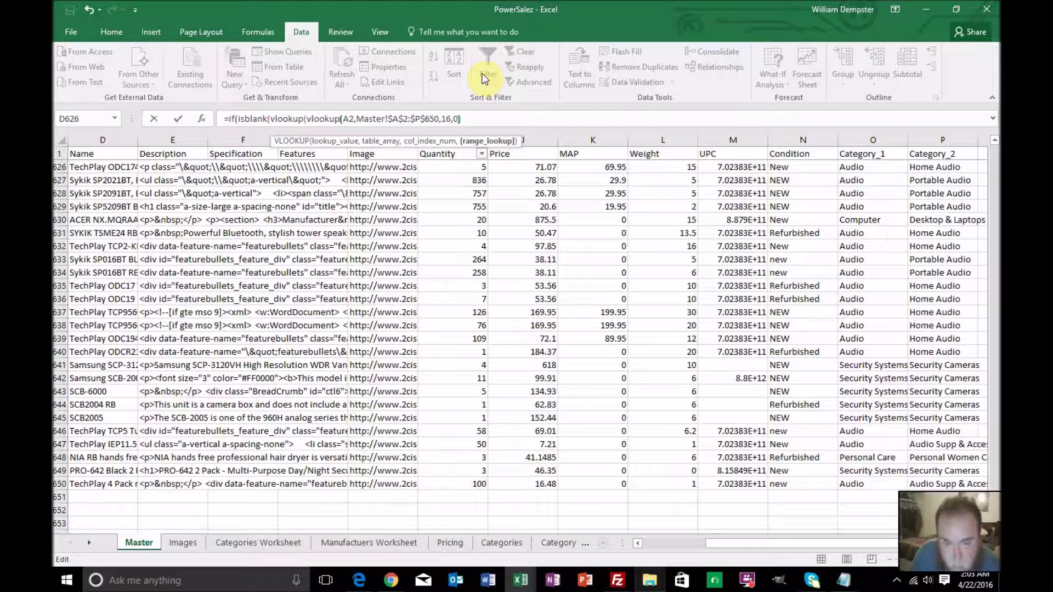
{"action": "key", "text": "Right"}
{"action": "type", "text": "))"}
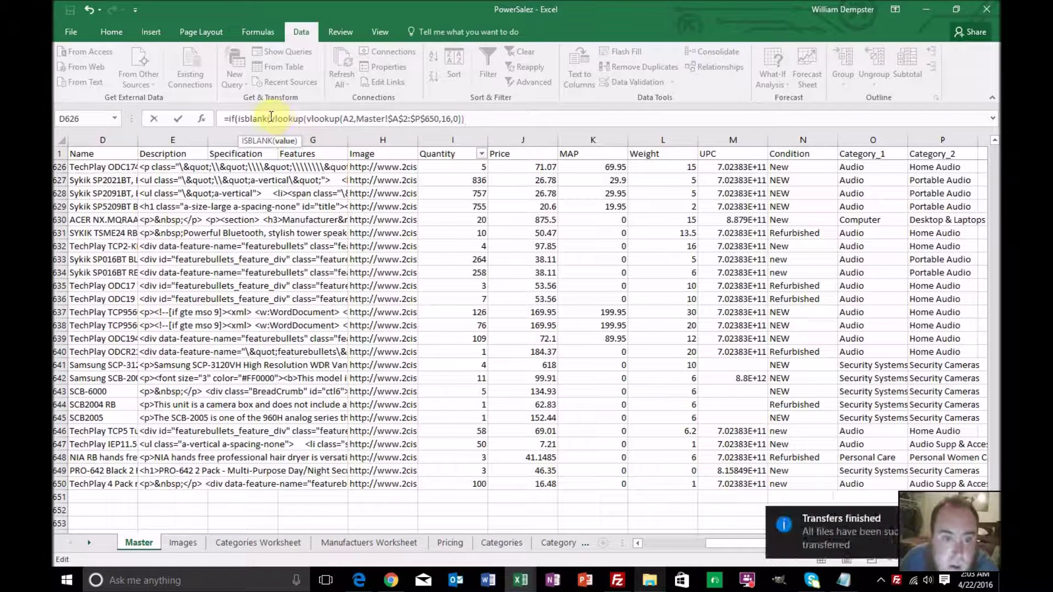
Add the copied lookup as the IF's true branch, changing $P$650 to $O$650 and 16 to 15
{"action": "left_click_drag", "start_coordinate": [270, 117], "coordinate": [461, 122]}
{"action": "key", "text": "ctrl+c"}
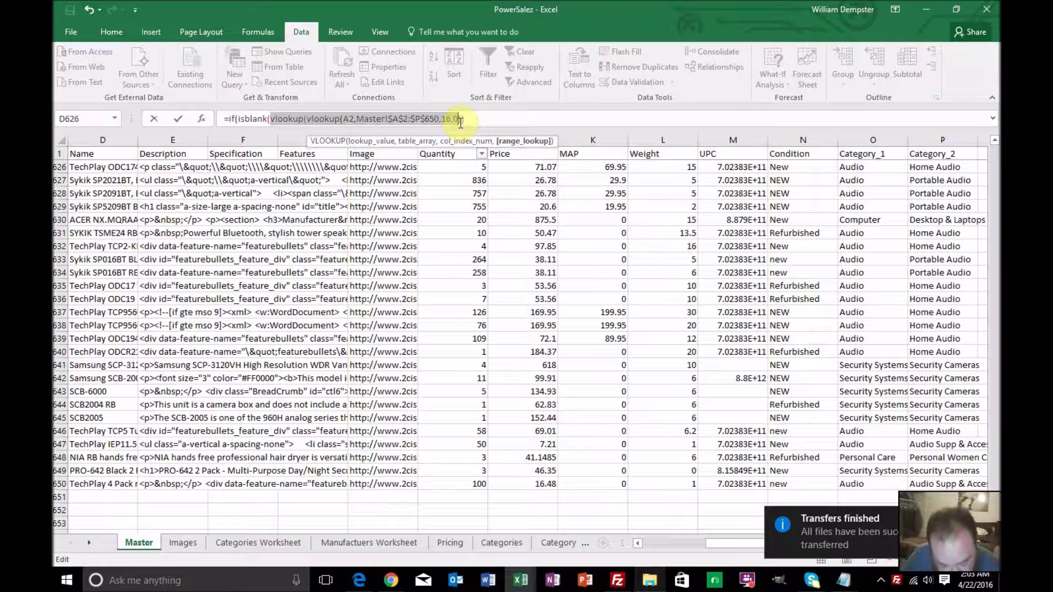
{"action": "left_click", "coordinate": [485, 119]}
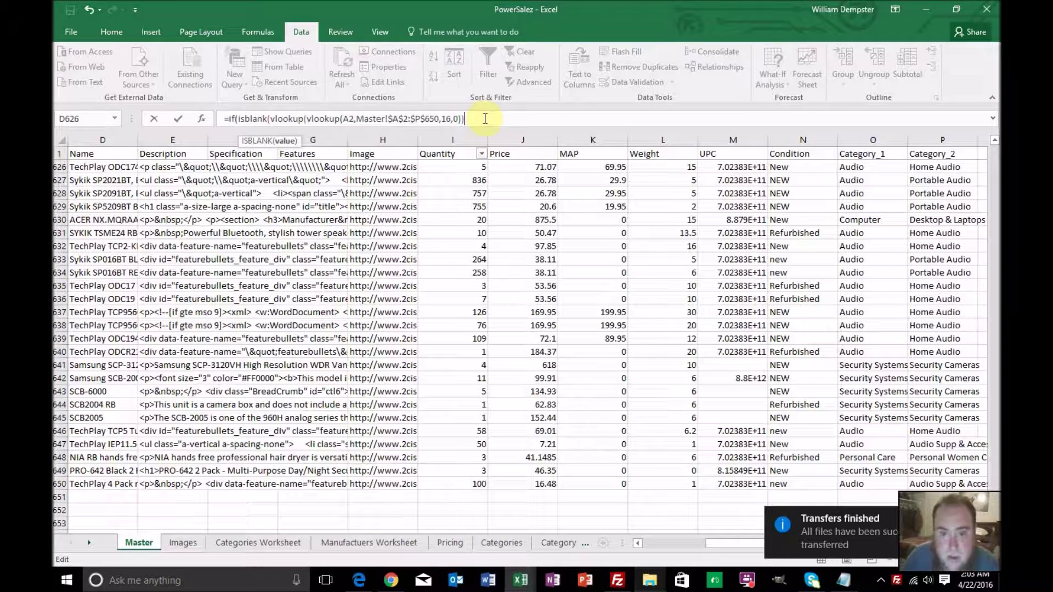
{"action": "type", "text": ","}
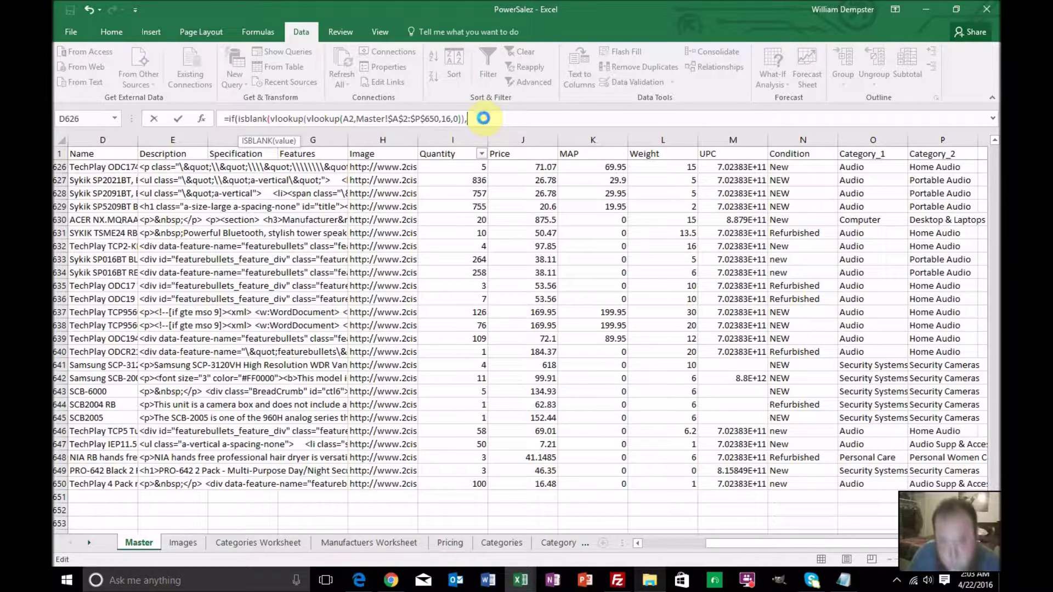
{"action": "key", "text": "ctrl+v"}
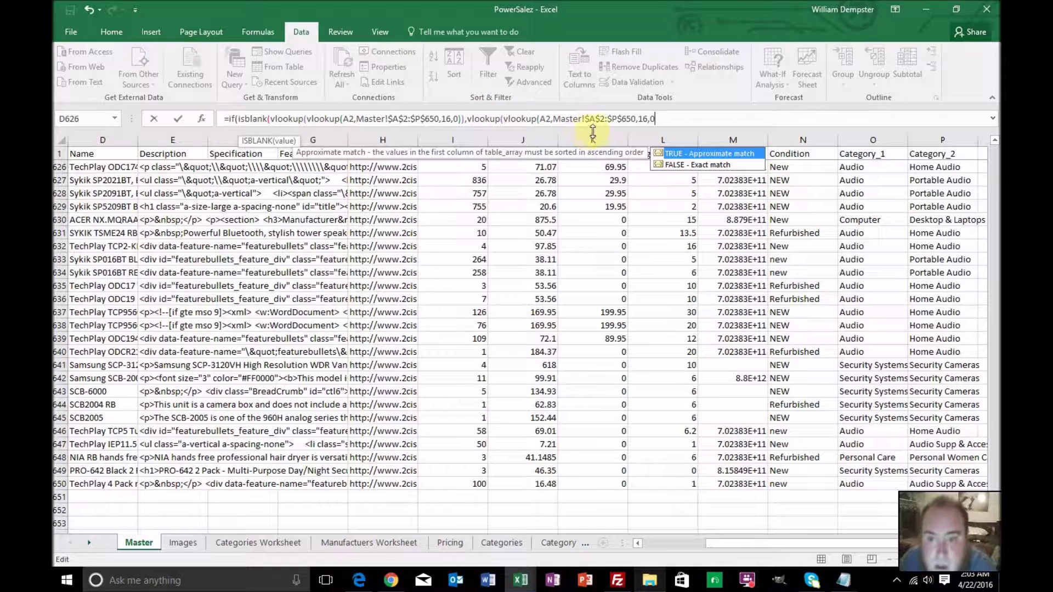
{"action": "left_click", "coordinate": [617, 119]}
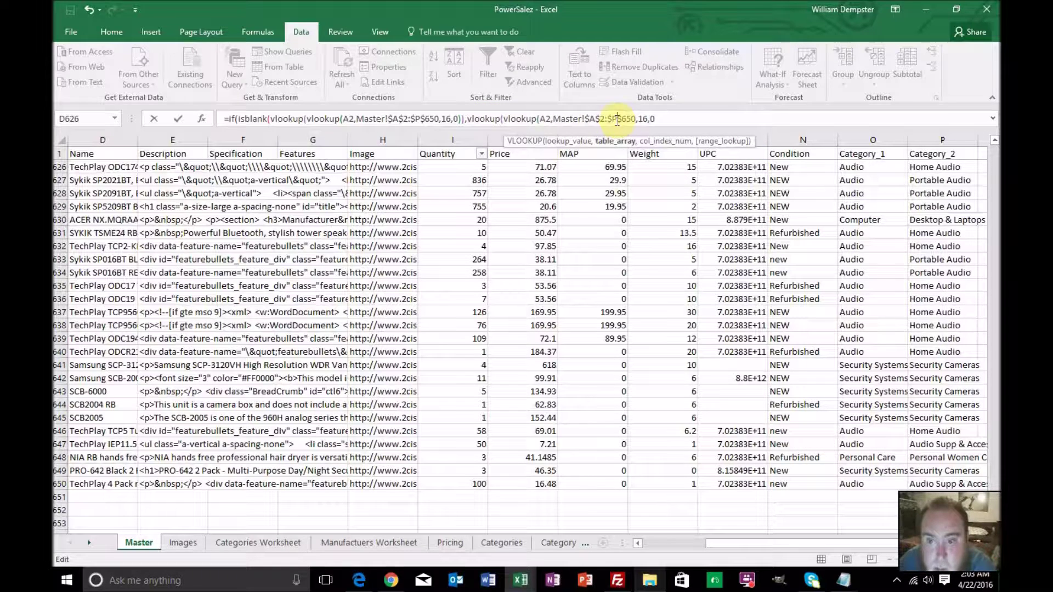
{"action": "key", "text": "BackSpace"}
{"action": "type", "text": "o"}
{"action": "key", "text": "Right"}
{"action": "key", "text": "Right"}
{"action": "key", "text": "Right"}
{"action": "key", "text": "Right"}
{"action": "key", "text": "Right"}
{"action": "key", "text": "Right"}
{"action": "key", "text": "Delete"}
{"action": "type", "text": "5"}
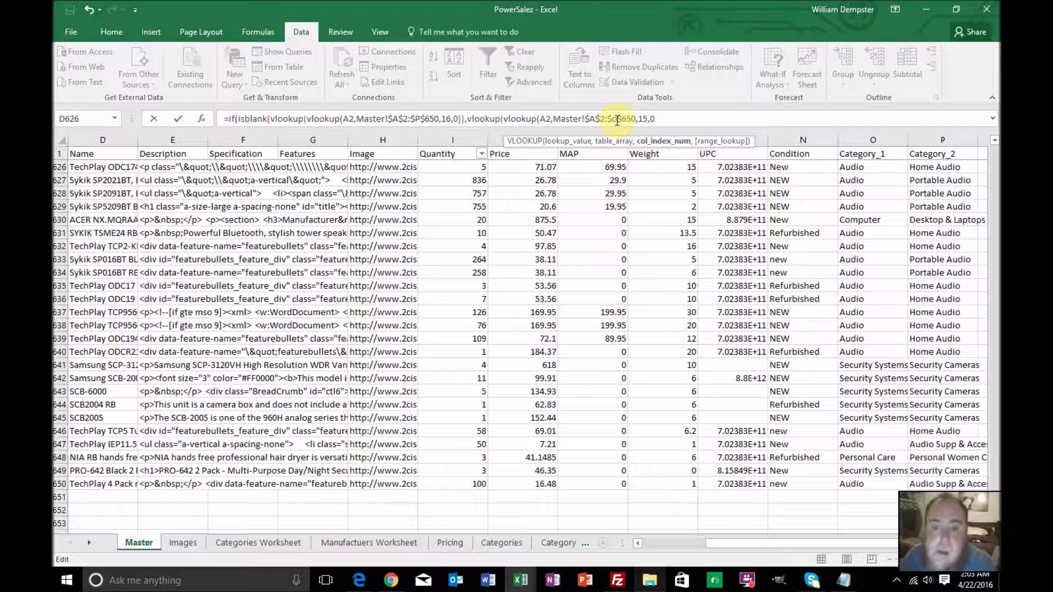
Add the column-16 lookup as the IF's false branch and close the parentheses
{"action": "left_click", "coordinate": [667, 120]}
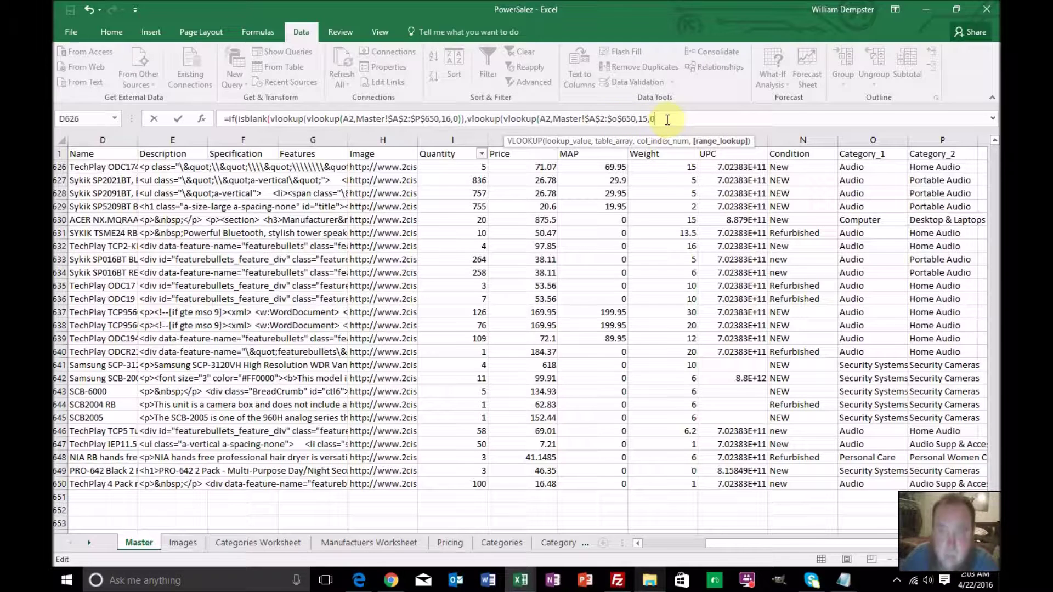
{"action": "type", "text": "),"}
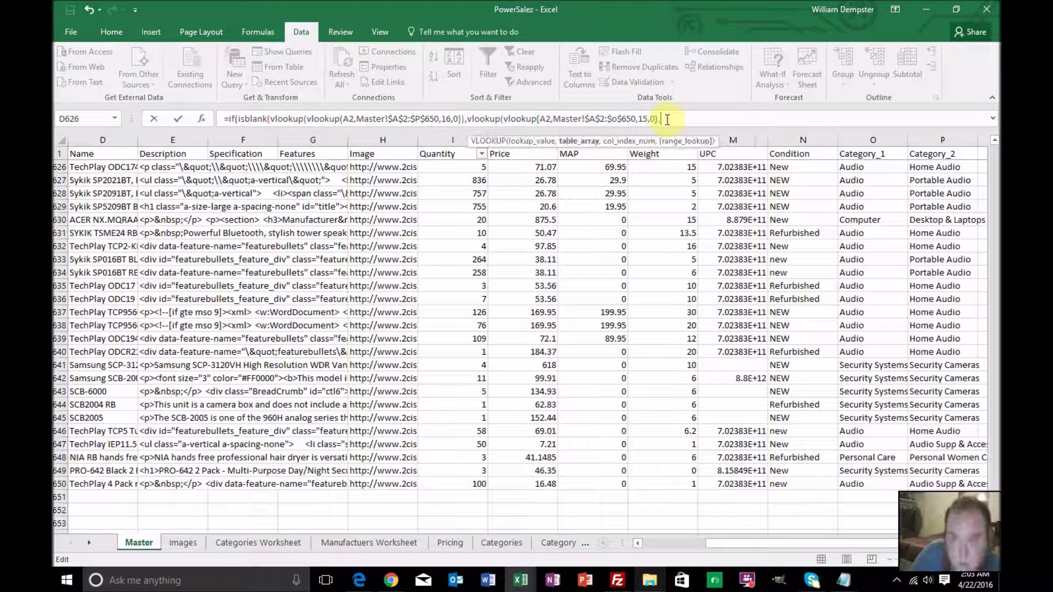
{"action": "key", "text": "ctrl+v"}
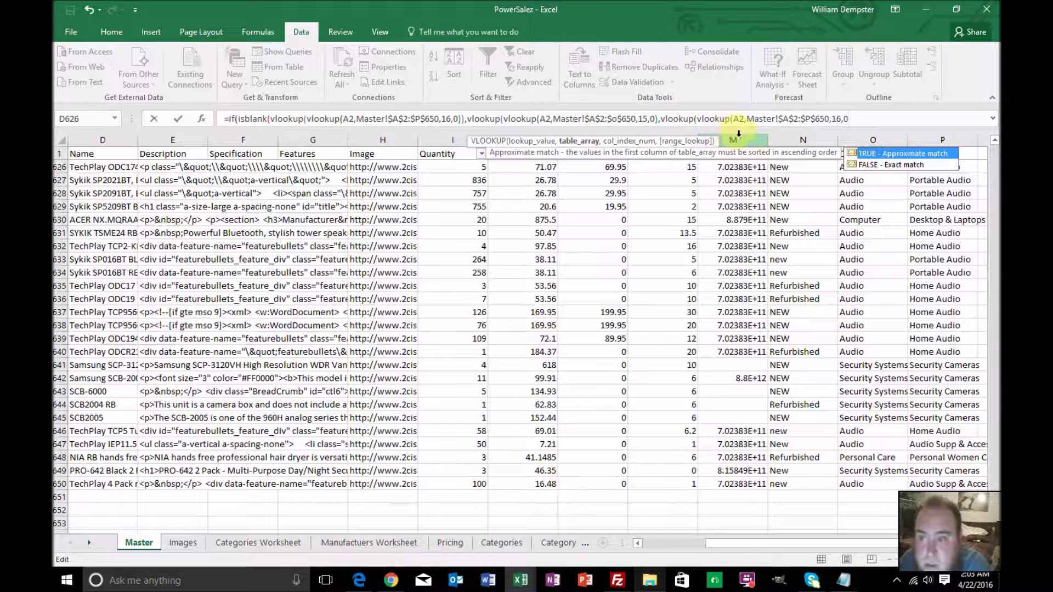
{"action": "type", "text": ")"}
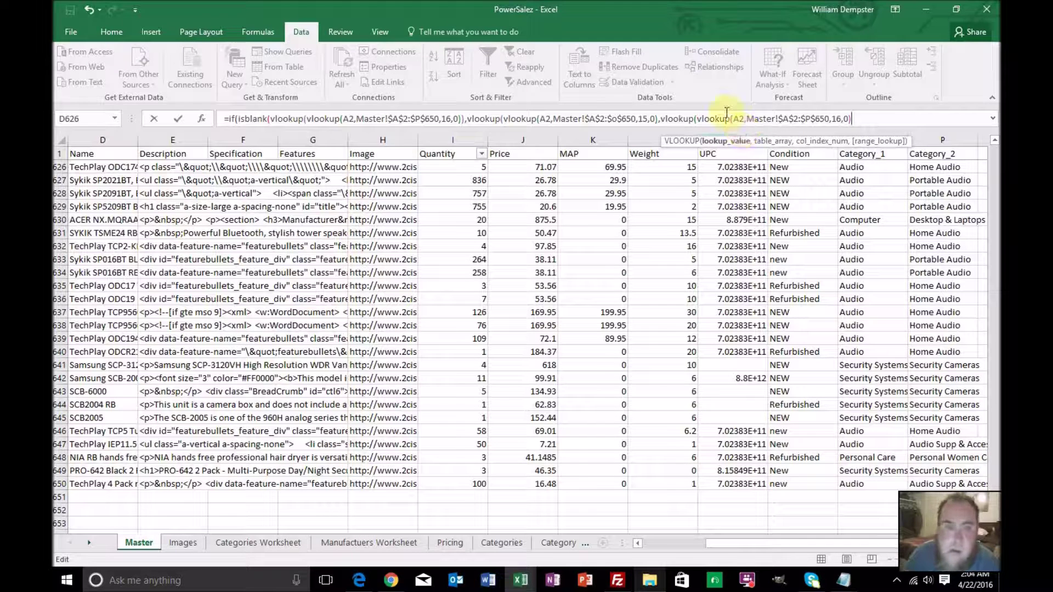
{"action": "left_click", "coordinate": [229, 119]}
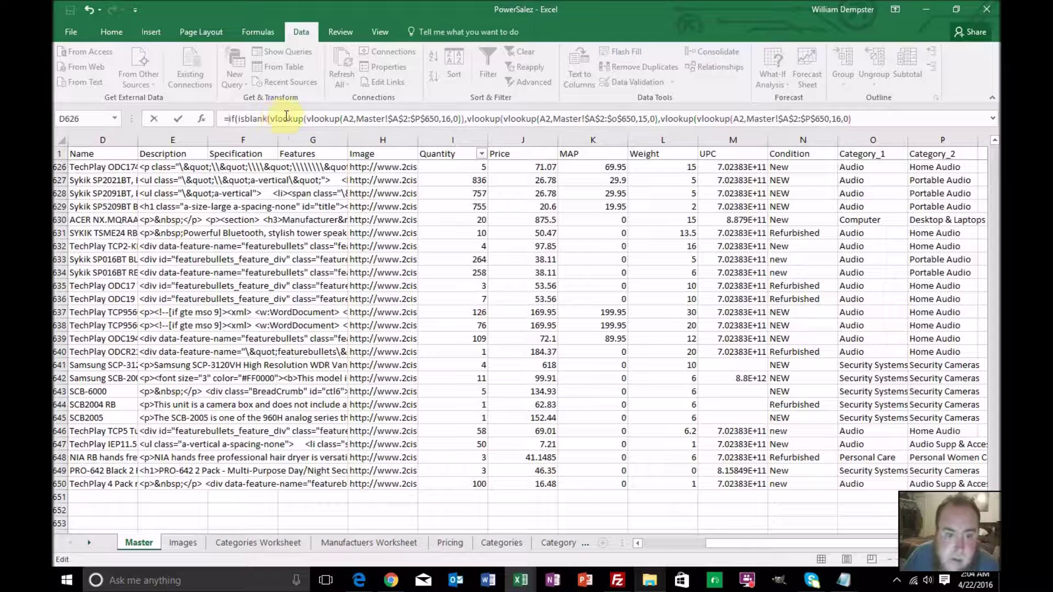
Remove the duplicated inner lookup call and its extra opening parenthesis from the formula
{"action": "left_click", "coordinate": [303, 118]}
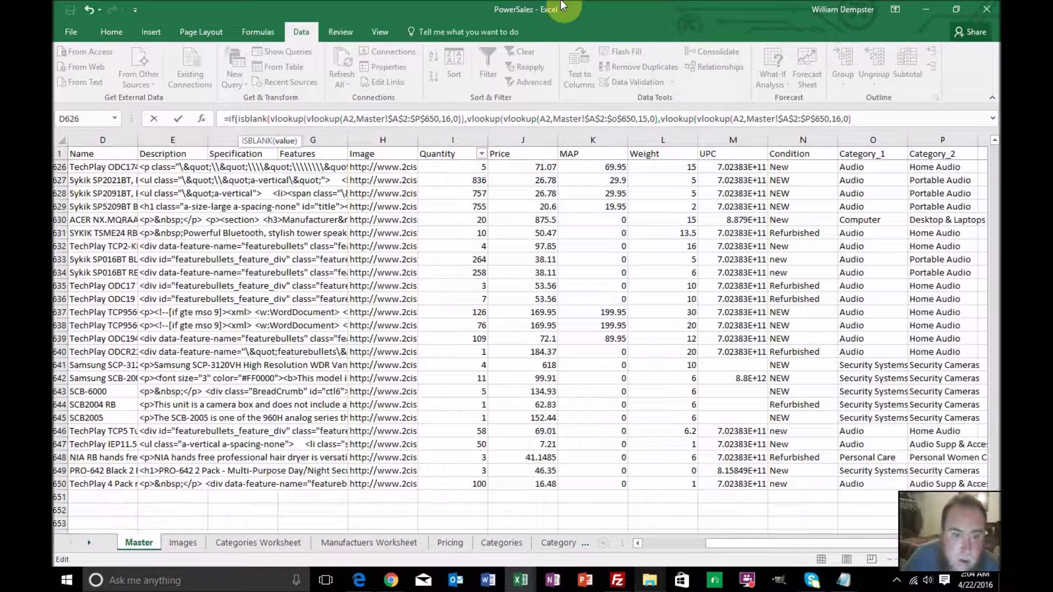
{"action": "key", "text": "BackSpace"}
{"action": "key", "text": "BackSpace"}
{"action": "key", "text": "BackSpace"}
{"action": "key", "text": "BackSpace"}
{"action": "key", "text": "BackSpace"}
{"action": "key", "text": "BackSpace"}
{"action": "key", "text": "BackSpace"}
{"action": "key", "text": "BackSpace"}
{"action": "key", "text": "BackSpace"}
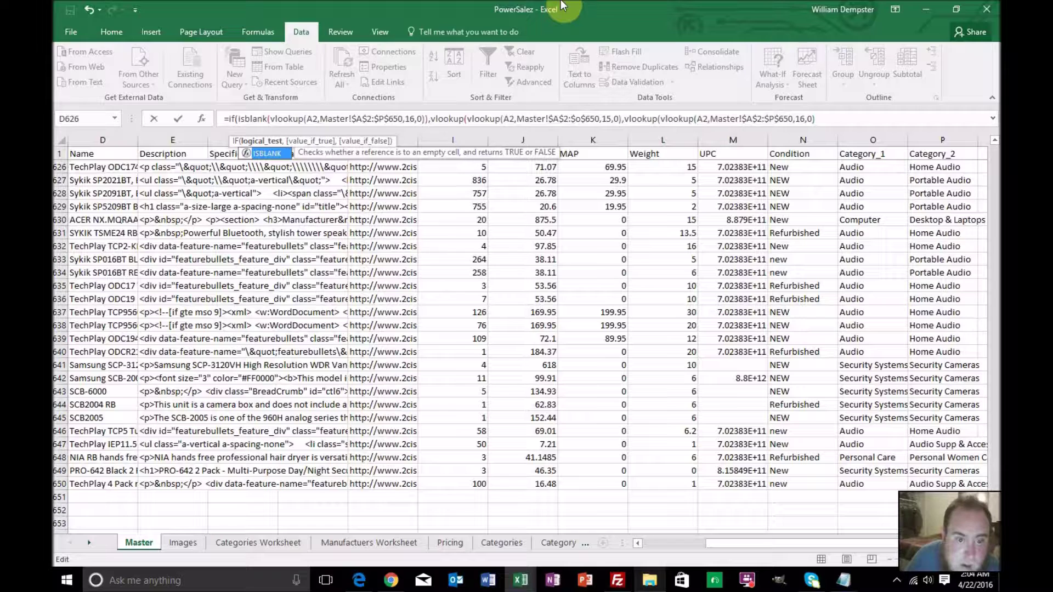
{"action": "key", "text": "Left"}
{"action": "key", "text": "Left"}
{"action": "key", "text": "Left"}
{"action": "key", "text": "Left"}
{"action": "key", "text": "Left"}
{"action": "key", "text": "Left"}
{"action": "key", "text": "Left"}
{"action": "key", "text": "Left"}
{"action": "key", "text": "Left"}
{"action": "key", "text": "Left"}
{"action": "key", "text": "Left"}
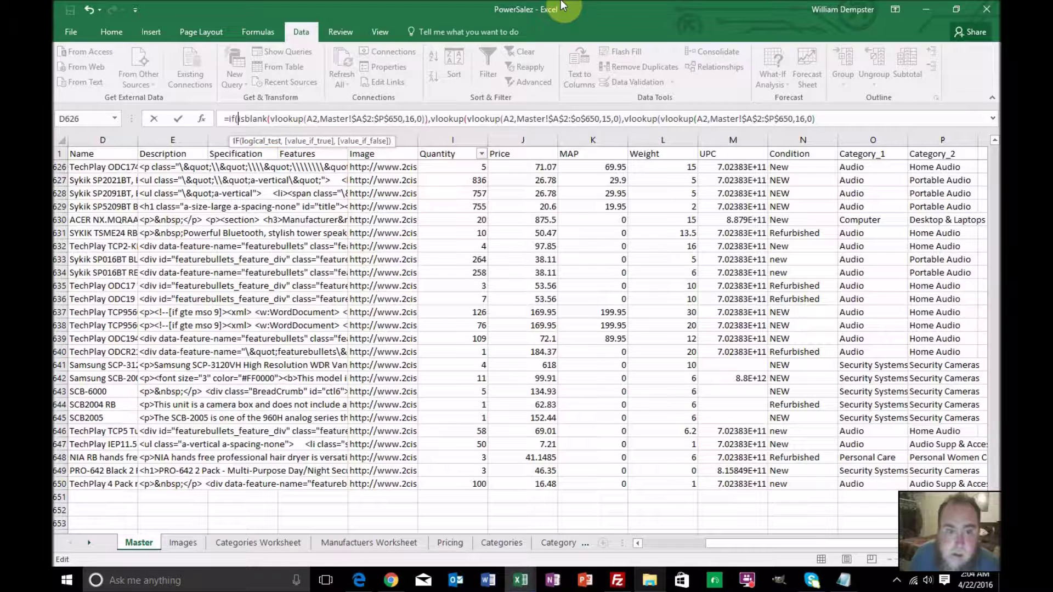
{"action": "key", "text": "Right"}
{"action": "key", "text": "Right"}
{"action": "key", "text": "Right"}
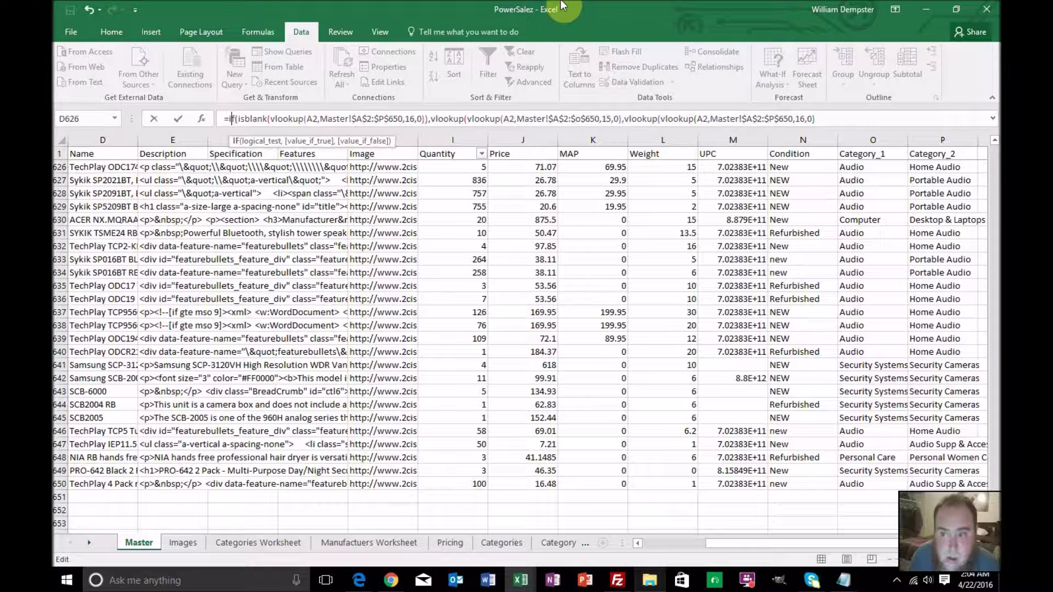
{"action": "key", "text": "Right"}
{"action": "key", "text": "Right"}
{"action": "key", "text": "Right"}
{"action": "key", "text": "Right"}
{"action": "key", "text": "Right"}
{"action": "key", "text": "Right"}
{"action": "key", "text": "Right"}
{"action": "key", "text": "Right"}
{"action": "key", "text": "Right"}
{"action": "key", "text": "Right"}
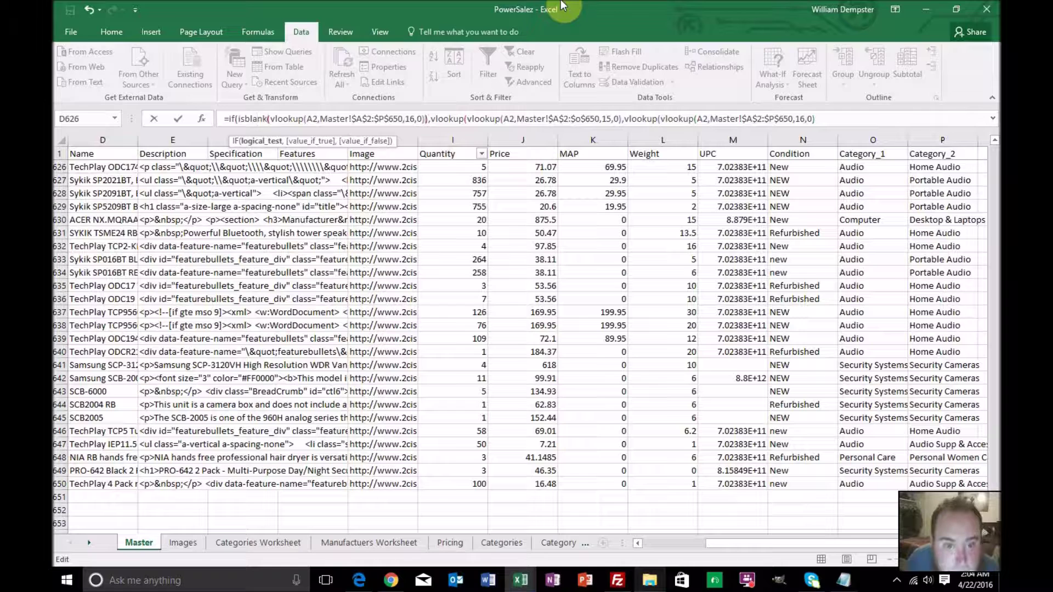
{"action": "key", "text": "Right"}
{"action": "key", "text": "Right"}
{"action": "key", "text": "Right"}
{"action": "key", "text": "Right"}
{"action": "key", "text": "Right"}
{"action": "key", "text": "Right"}
{"action": "key", "text": "Right"}
{"action": "key", "text": "Right"}
{"action": "key", "text": "Right"}
{"action": "key", "text": "Right"}
{"action": "key", "text": "Right"}
{"action": "key", "text": "Right"}
{"action": "key", "text": "Right"}
{"action": "key", "text": "Right"}
{"action": "key", "text": "Right"}
{"action": "key", "text": "Right"}
{"action": "key", "text": "Right"}
{"action": "key", "text": "Right"}
{"action": "key", "text": "Right"}
{"action": "key", "text": "Right"}
{"action": "key", "text": "Right"}
{"action": "key", "text": "Right"}
{"action": "key", "text": "Right"}
{"action": "key", "text": "Right"}
{"action": "key", "text": "Right"}
{"action": "key", "text": "Right"}
{"action": "key", "text": "Right"}
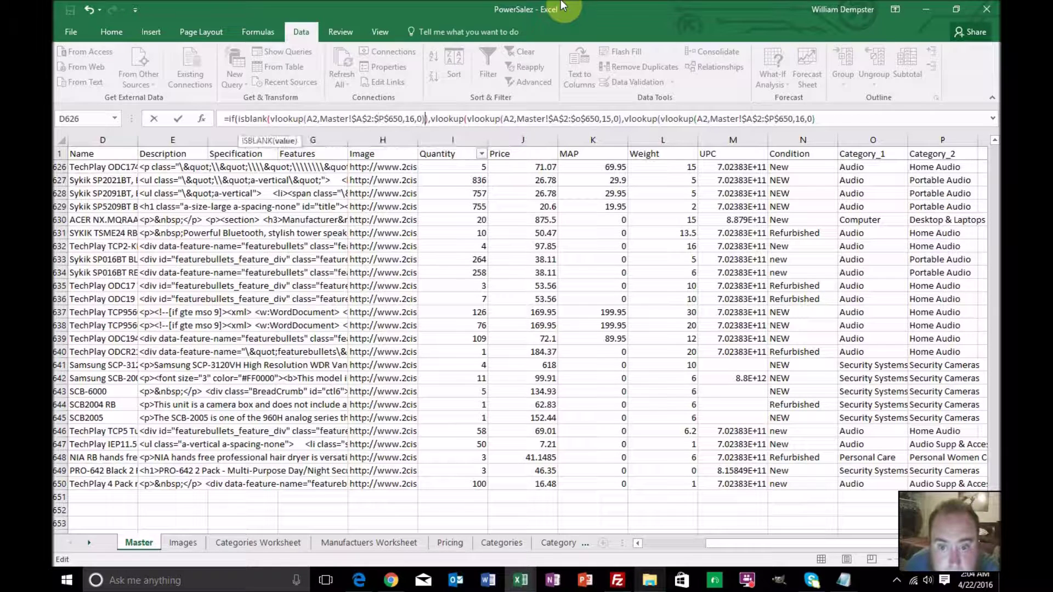
{"action": "key", "text": "Right"}
{"action": "key", "text": "Right"}
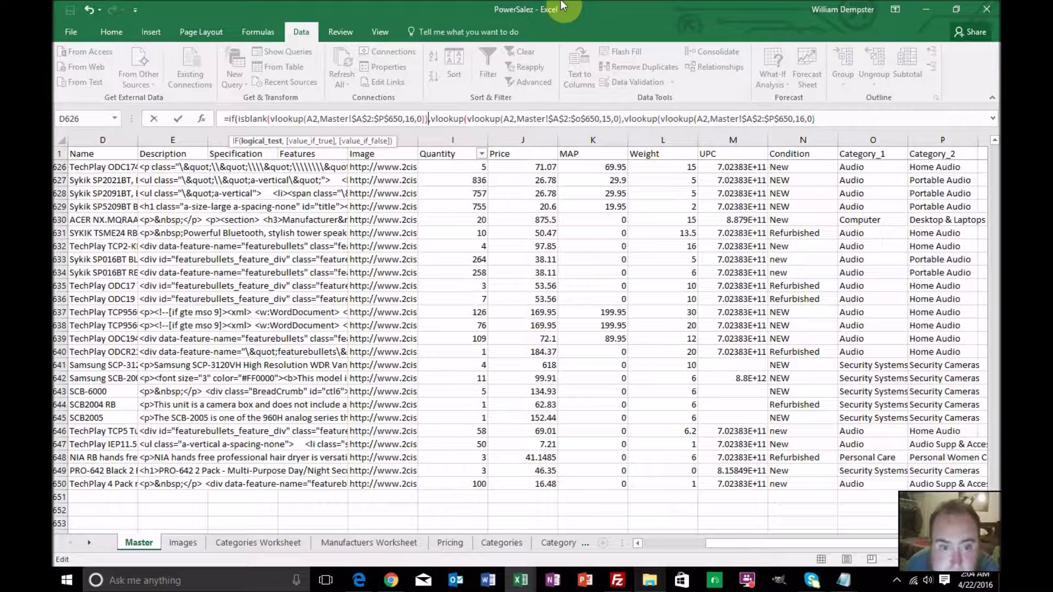
{"action": "key", "text": "Right"}
{"action": "key", "text": "Right"}
{"action": "key", "text": "Right"}
{"action": "key", "text": "Right"}
{"action": "key", "text": "Right"}
{"action": "key", "text": "Right"}
{"action": "key", "text": "Right"}
{"action": "key", "text": "Right"}
{"action": "key", "text": "Right"}
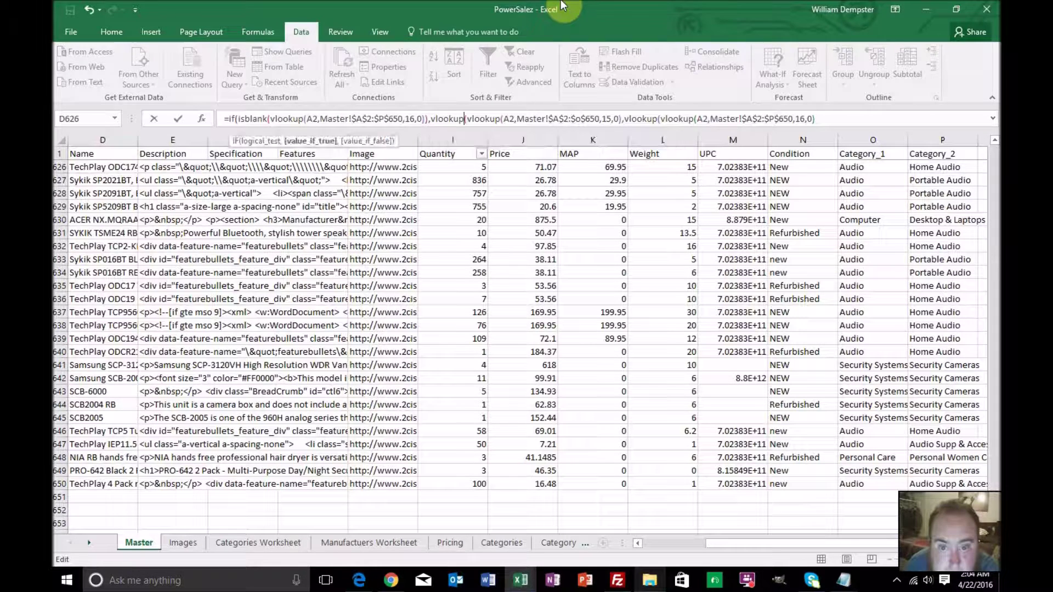
{"action": "key", "text": "Right"}
{"action": "key", "text": "Right"}
{"action": "key", "text": "Right"}
{"action": "key", "text": "Right"}
{"action": "key", "text": "Right"}
{"action": "key", "text": "Right"}
{"action": "key", "text": "Right"}
{"action": "key", "text": "Right"}
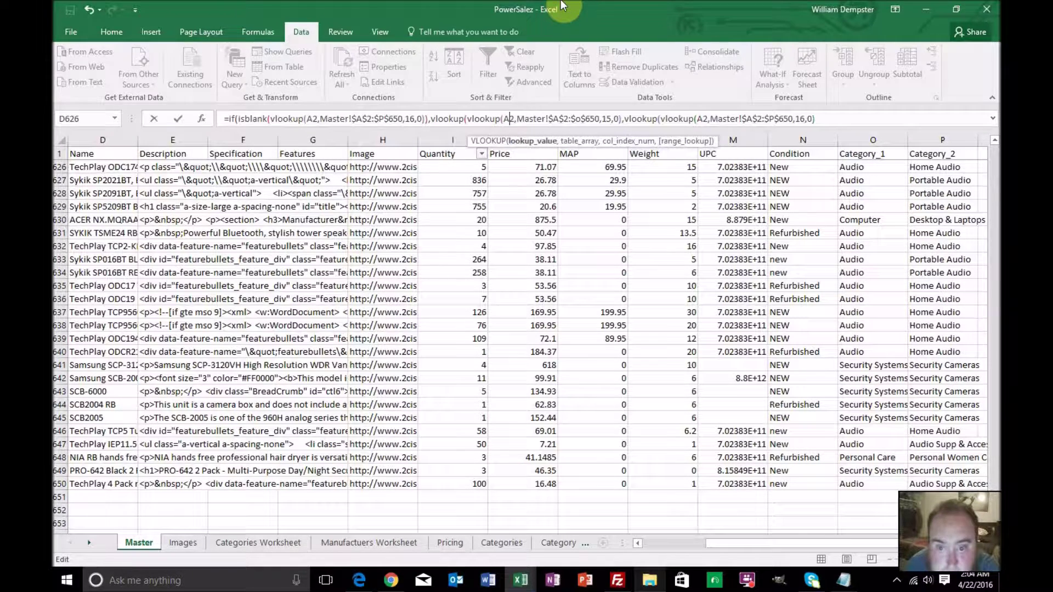
{"action": "key", "text": "Right"}
{"action": "key", "text": "Right"}
{"action": "key", "text": "Right"}
{"action": "key", "text": "Right"}
{"action": "key", "text": "Right"}
{"action": "key", "text": "Right"}
{"action": "key", "text": "Right"}
{"action": "key", "text": "Right"}
{"action": "key", "text": "Right"}
{"action": "key", "text": "Right"}
{"action": "key", "text": "Right"}
{"action": "key", "text": "Right"}
{"action": "key", "text": "Right"}
{"action": "key", "text": "Right"}
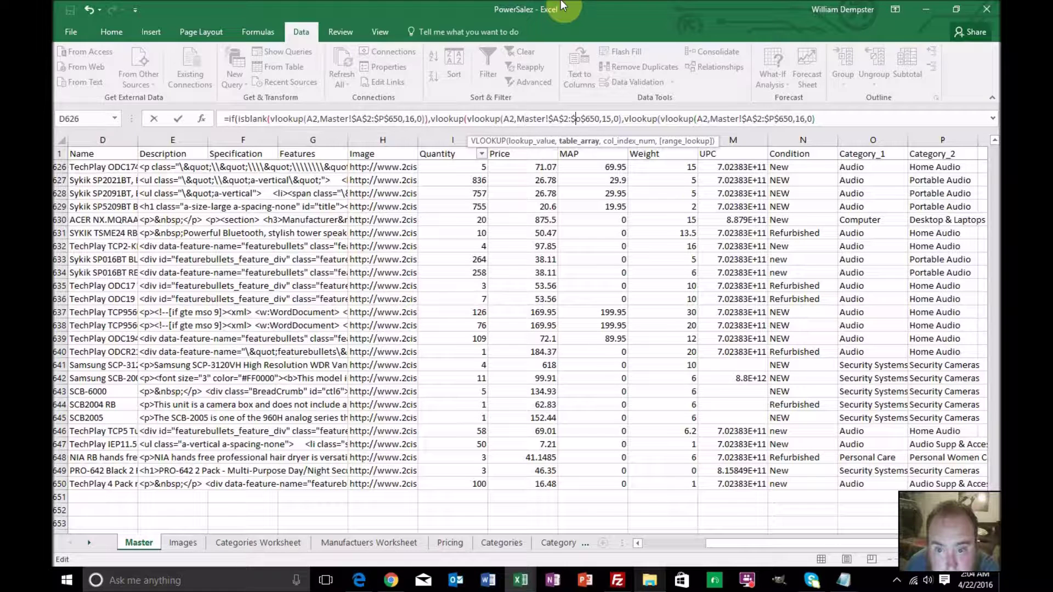
{"action": "key", "text": "Right"}
{"action": "key", "text": "Right"}
{"action": "key", "text": "Right"}
{"action": "key", "text": "Right"}
{"action": "key", "text": "Right"}
{"action": "key", "text": "Right"}
{"action": "key", "text": "Right"}
{"action": "key", "text": "Right"}
{"action": "key", "text": "Right"}
{"action": "key", "text": "Right"}
{"action": "key", "text": "Right"}
{"action": "key", "text": "Right"}
{"action": "key", "text": "Right"}
{"action": "key", "text": "Right"}
{"action": "key", "text": "Right"}
{"action": "key", "text": "Right"}
{"action": "key", "text": "Right"}
{"action": "key", "text": "Right"}
{"action": "key", "text": "Right"}
{"action": "key", "text": "Right"}
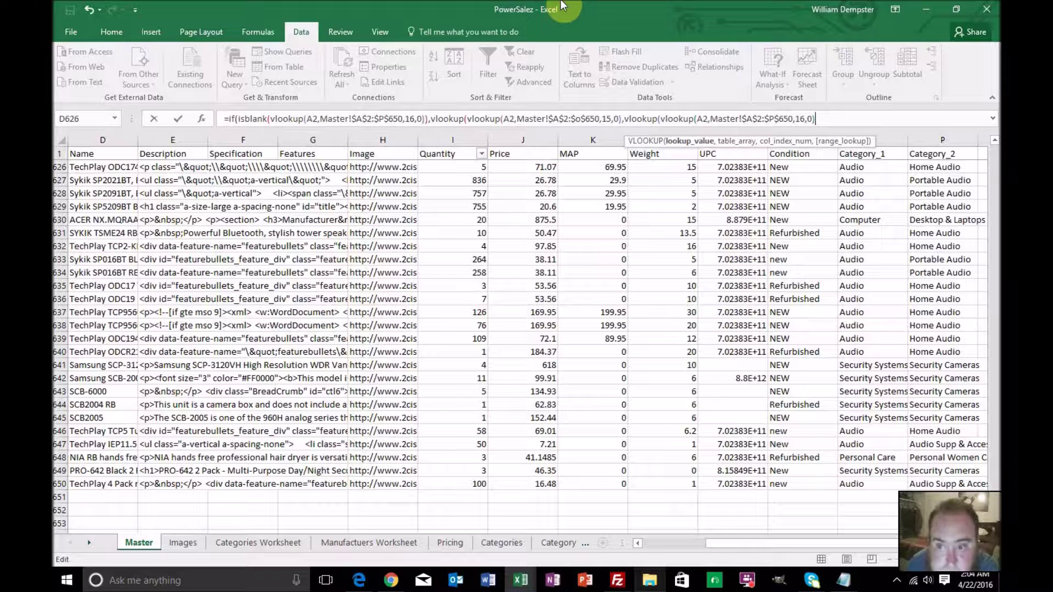
{"action": "key", "text": "Left"}
{"action": "key", "text": "Left"}
{"action": "key", "text": "Left"}
{"action": "key", "text": "Left"}
{"action": "key", "text": "Left"}
{"action": "key", "text": "Left"}
{"action": "key", "text": "Left"}
{"action": "key", "text": "Left"}
{"action": "key", "text": "Left"}
{"action": "key", "text": "Left"}
{"action": "key", "text": "Left"}
{"action": "key", "text": "Left"}
{"action": "key", "text": "Left"}
{"action": "key", "text": "Left"}
{"action": "key", "text": "Left"}
{"action": "key", "text": "Left"}
{"action": "key", "text": "Left"}
{"action": "key", "text": "Left"}
{"action": "key", "text": "Left"}
{"action": "key", "text": "Left"}
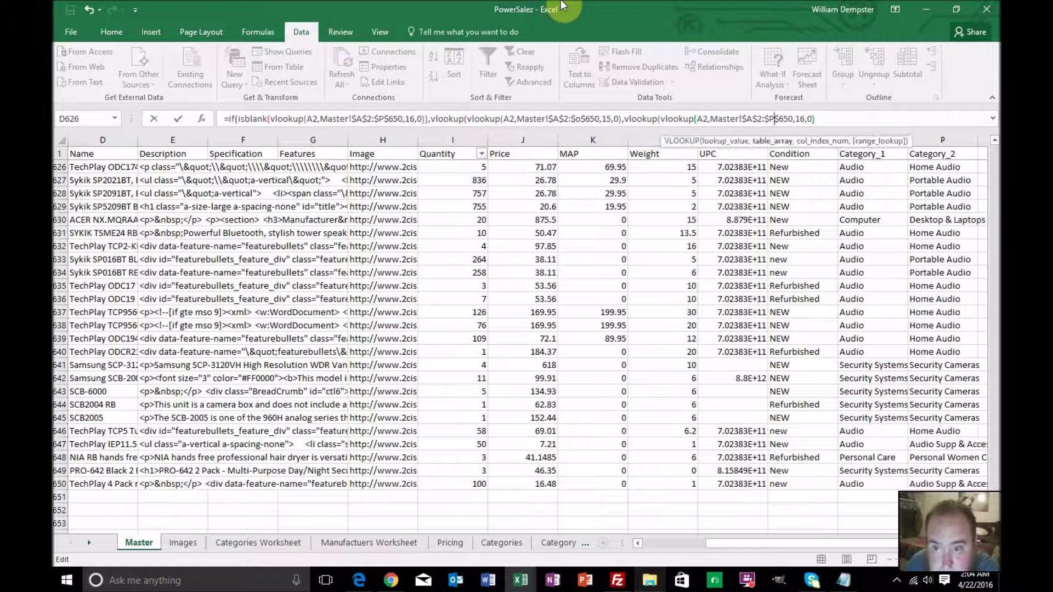
{"action": "key", "text": "Left"}
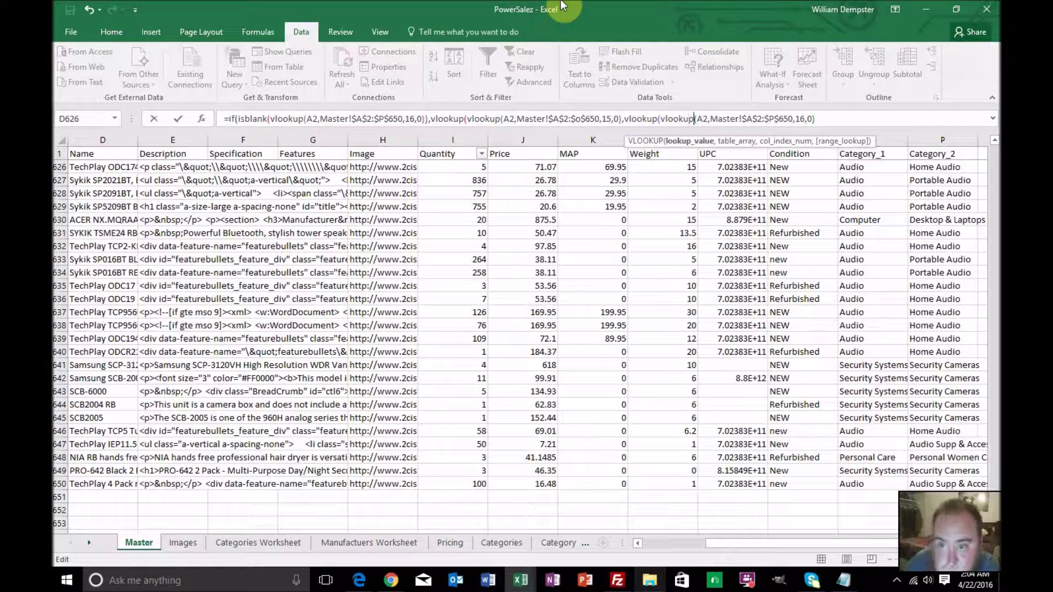
{"action": "key", "text": "BackSpace"}
{"action": "key", "text": "BackSpace"}
{"action": "key", "text": "BackSpace"}
{"action": "key", "text": "BackSpace"}
{"action": "key", "text": "BackSpace"}
{"action": "key", "text": "BackSpace"}
{"action": "key", "text": "BackSpace"}
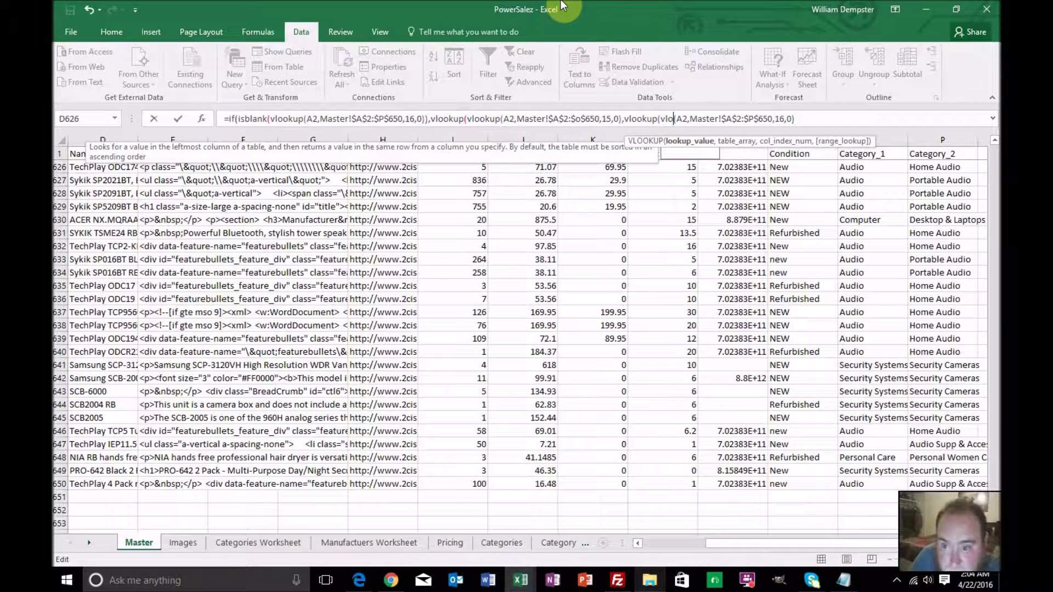
{"action": "key", "text": "Delete"}
{"action": "key", "text": "BackSpace"}
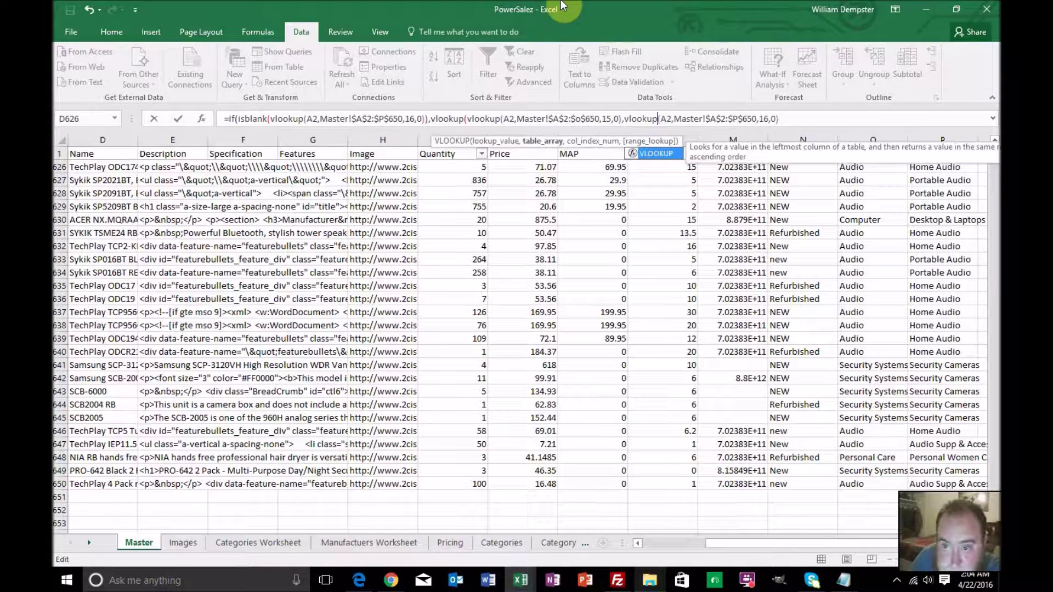
Insert vlookup( before the IF and add a comma after the IF expression
{"action": "key", "text": "Right"}
{"action": "key", "text": "Right"}
{"action": "key", "text": "Right"}
{"action": "key", "text": "Right"}
{"action": "key", "text": "Right"}
{"action": "key", "text": "Right"}
{"action": "key", "text": "Right"}
{"action": "key", "text": "Right"}
{"action": "key", "text": "Right"}
{"action": "key", "text": "Right"}
{"action": "key", "text": "Right"}
{"action": "key", "text": "Right"}
{"action": "key", "text": "Right"}
{"action": "key", "text": "Right"}
{"action": "key", "text": "Right"}
{"action": "key", "text": "Right"}
{"action": "key", "text": "Right"}
{"action": "key", "text": "Right"}
{"action": "key", "text": "Right"}
{"action": "key", "text": "Right"}
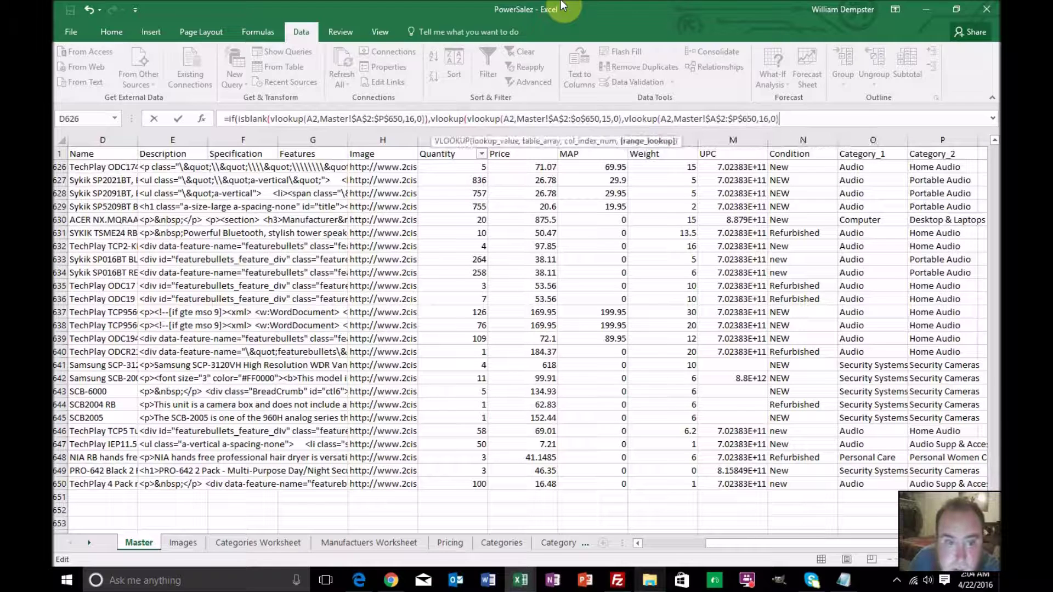
{"action": "key", "text": "Right"}
{"action": "key", "text": "Right"}
{"action": "key", "text": "Right"}
{"action": "key", "text": "Right"}
{"action": "key", "text": "Right"}
{"action": "key", "text": "Right"}
{"action": "key", "text": "Right"}
{"action": "key", "text": "Right"}
{"action": "key", "text": "Right"}
{"action": "key", "text": "Right"}
{"action": "key", "text": "Right"}
{"action": "key", "text": "Right"}
{"action": "key", "text": "Right"}
{"action": "key", "text": "Right"}
{"action": "key", "text": "Right"}
{"action": "key", "text": "Right"}
{"action": "key", "text": "Right"}
{"action": "key", "text": "Right"}
{"action": "key", "text": "Right"}
{"action": "key", "text": "Right"}
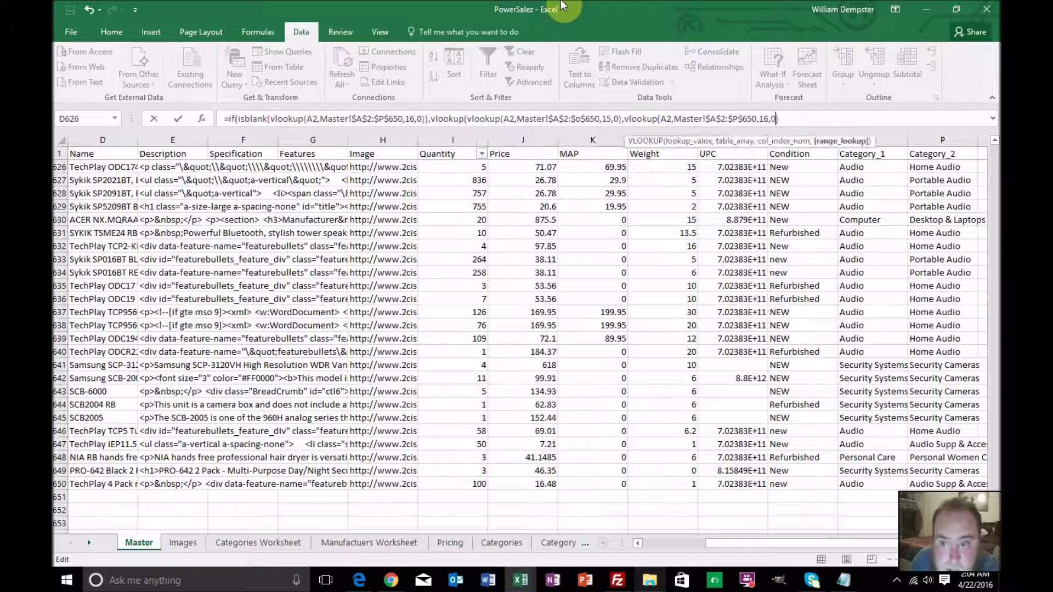
{"action": "key", "text": "Right"}
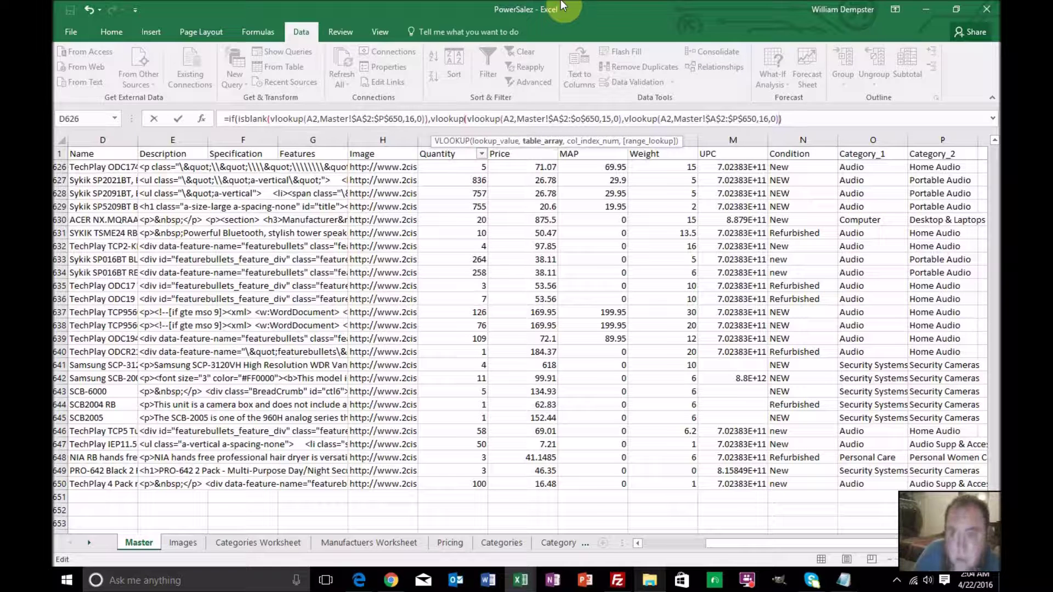
{"action": "key", "text": "Left"}
{"action": "key", "text": "Left"}
{"action": "key", "text": "Left"}
{"action": "key", "text": "Left"}
{"action": "key", "text": "Left"}
{"action": "key", "text": "Left"}
{"action": "key", "text": "Left"}
{"action": "key", "text": "Left"}
{"action": "key", "text": "Left"}
{"action": "key", "text": "Left"}
{"action": "key", "text": "Left"}
{"action": "key", "text": "Left"}
{"action": "key", "text": "Left"}
{"action": "key", "text": "Left"}
{"action": "key", "text": "Left"}
{"action": "key", "text": "Left"}
{"action": "key", "text": "Left"}
{"action": "key", "text": "Left"}
{"action": "key", "text": "Left"}
{"action": "key", "text": "Left"}
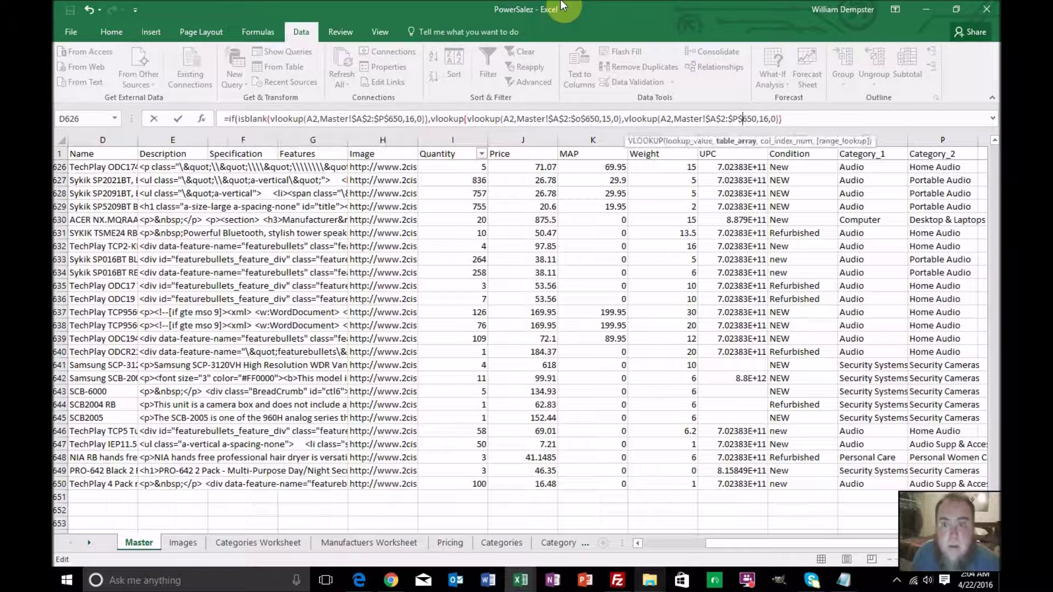
{"action": "key", "text": "Left"}
{"action": "key", "text": "Left"}
{"action": "key", "text": "Left"}
{"action": "key", "text": "Left"}
{"action": "key", "text": "Left"}
{"action": "key", "text": "Left"}
{"action": "key", "text": "Left"}
{"action": "key", "text": "Left"}
{"action": "key", "text": "Left"}
{"action": "key", "text": "Left"}
{"action": "key", "text": "Left"}
{"action": "key", "text": "Left"}
{"action": "key", "text": "Left"}
{"action": "key", "text": "Left"}
{"action": "key", "text": "Left"}
{"action": "key", "text": "Left"}
{"action": "key", "text": "Left"}
{"action": "key", "text": "Left"}
{"action": "key", "text": "Left"}
{"action": "key", "text": "Left"}
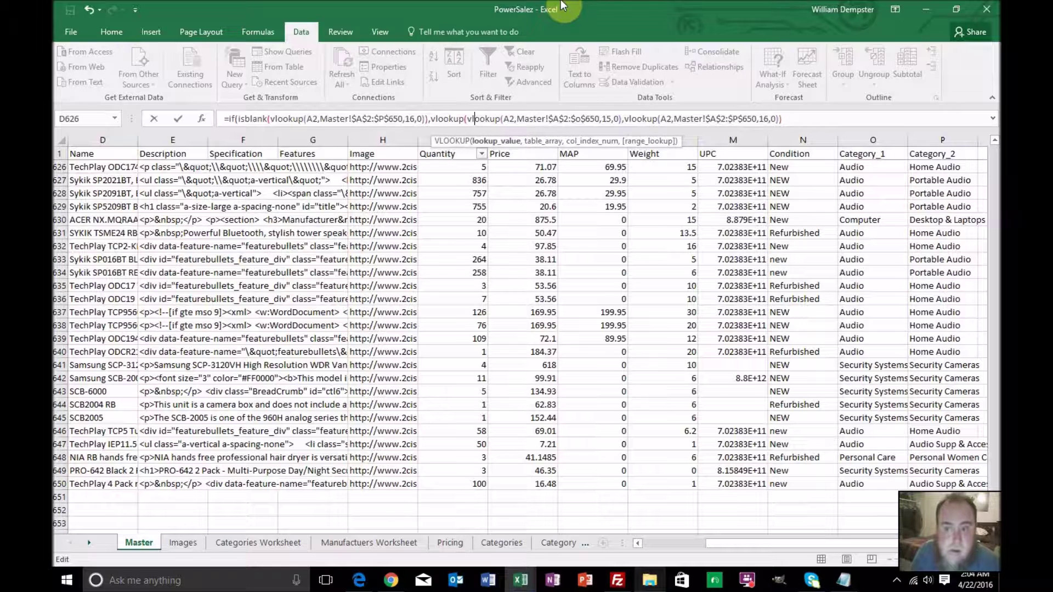
{"action": "key", "text": "Left"}
{"action": "key", "text": "Left"}
{"action": "key", "text": "Left"}
{"action": "key", "text": "Left"}
{"action": "key", "text": "Left"}
{"action": "key", "text": "Left"}
{"action": "key", "text": "Left"}
{"action": "key", "text": "Left"}
{"action": "key", "text": "Left"}
{"action": "key", "text": "Left"}
{"action": "key", "text": "Left"}
{"action": "key", "text": "Left"}
{"action": "key", "text": "Left"}
{"action": "key", "text": "Left"}
{"action": "key", "text": "Left"}
{"action": "key", "text": "Left"}
{"action": "key", "text": "Left"}
{"action": "key", "text": "Left"}
{"action": "key", "text": "Left"}
{"action": "key", "text": "Left"}
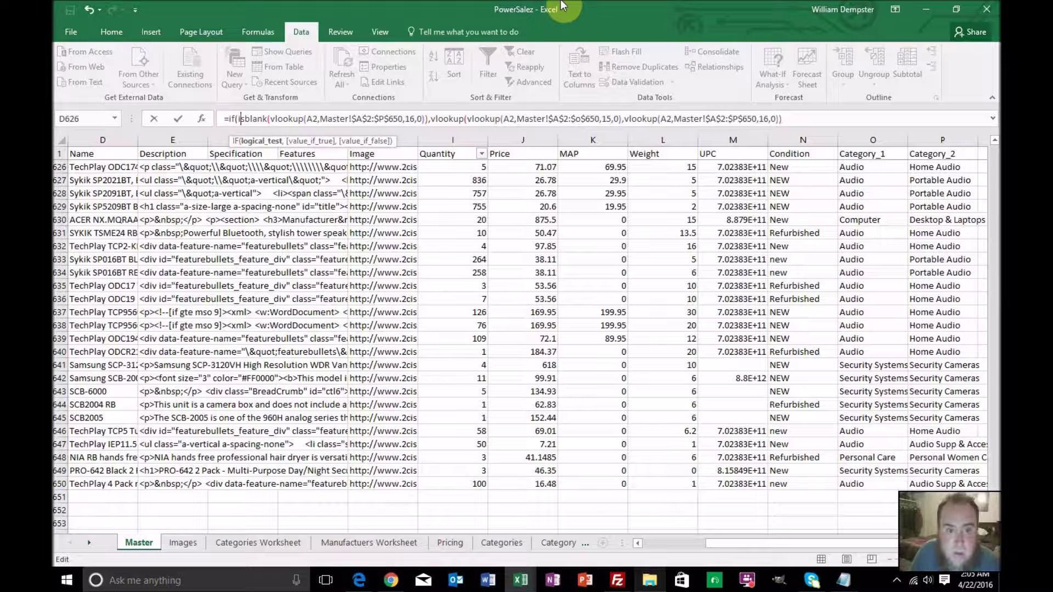
{"action": "key", "text": "Left"}
{"action": "key", "text": "Left"}
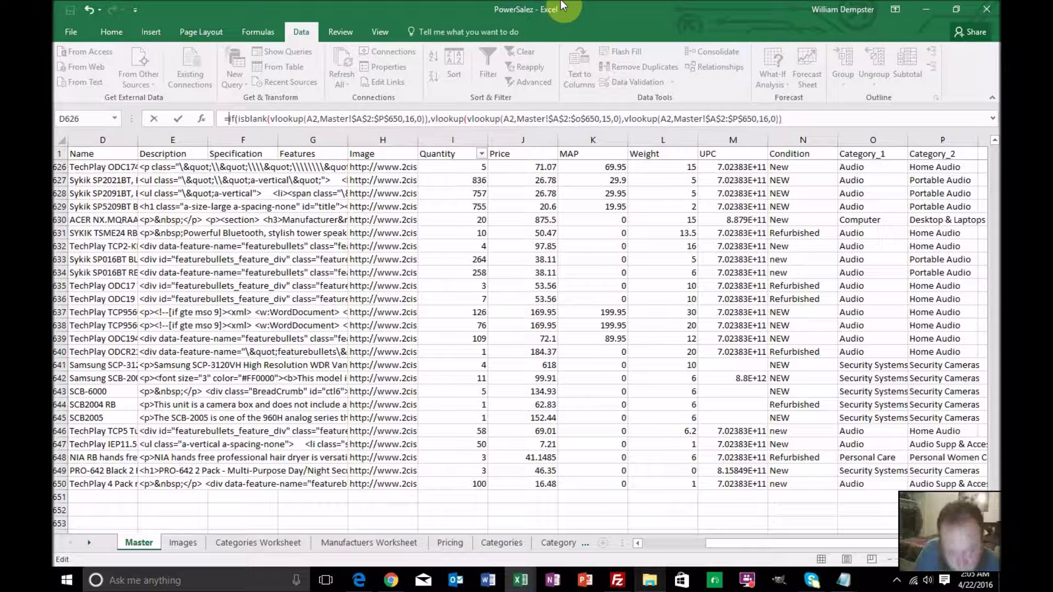
{"action": "type", "text": "vlookup"}
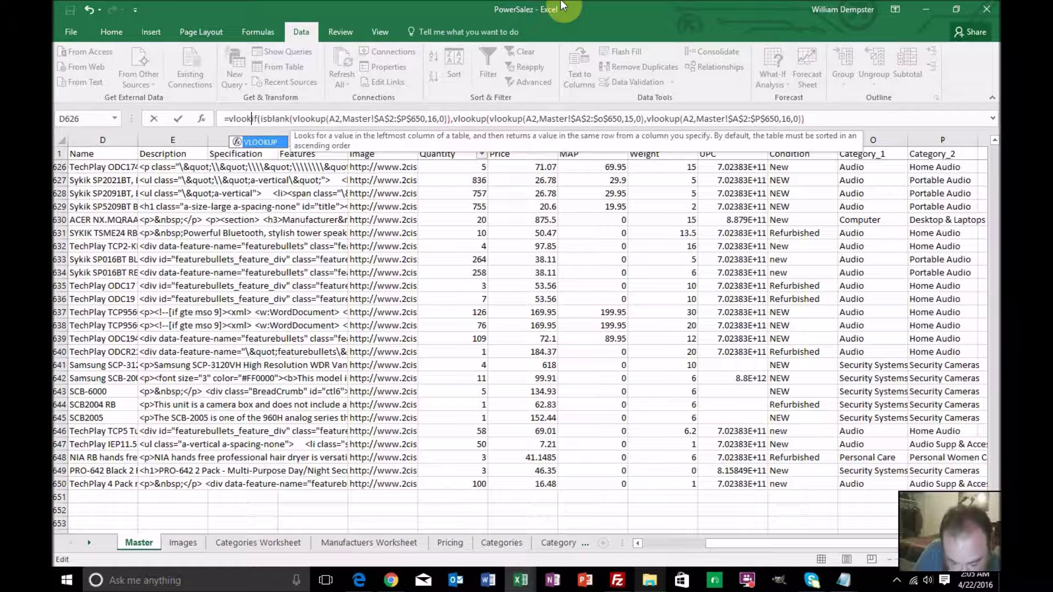
{"action": "type", "text": "("}
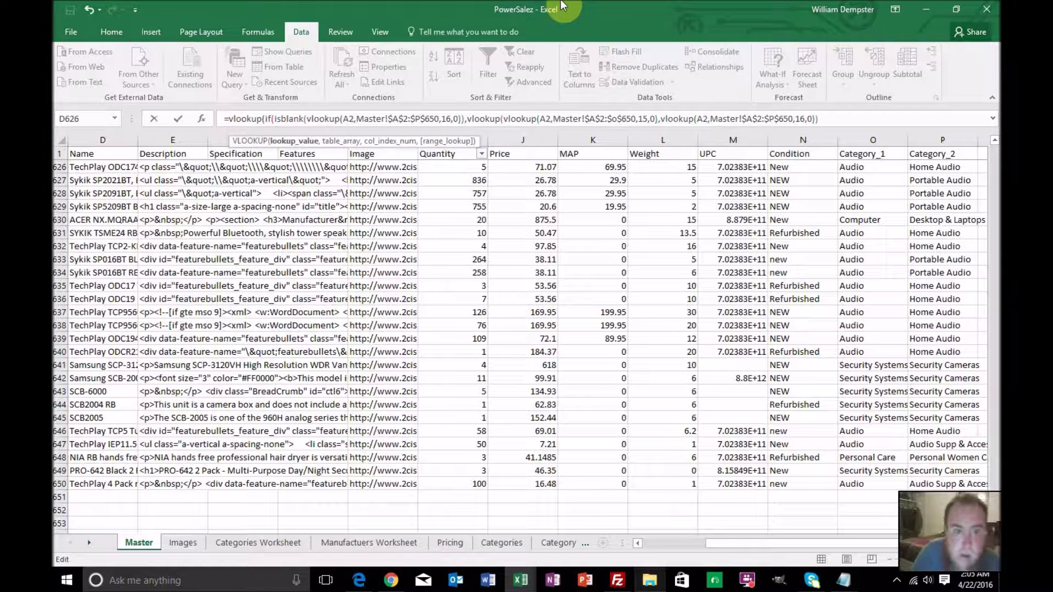
{"action": "key", "text": "Right"}
{"action": "key", "text": "Right"}
{"action": "key", "text": "Right"}
{"action": "key", "text": "Right"}
{"action": "key", "text": "Right"}
{"action": "key", "text": "Right"}
{"action": "key", "text": "Right"}
{"action": "key", "text": "Right"}
{"action": "key", "text": "Right"}
{"action": "key", "text": "Right"}
{"action": "key", "text": "Right"}
{"action": "key", "text": "Right"}
{"action": "key", "text": "Right"}
{"action": "key", "text": "Right"}
{"action": "key", "text": "Right"}
{"action": "key", "text": "Right"}
{"action": "key", "text": "Right"}
{"action": "key", "text": "Right"}
{"action": "key", "text": "Right"}
{"action": "key", "text": "Right"}
{"action": "key", "text": "Right"}
{"action": "key", "text": "Right"}
{"action": "key", "text": "Right"}
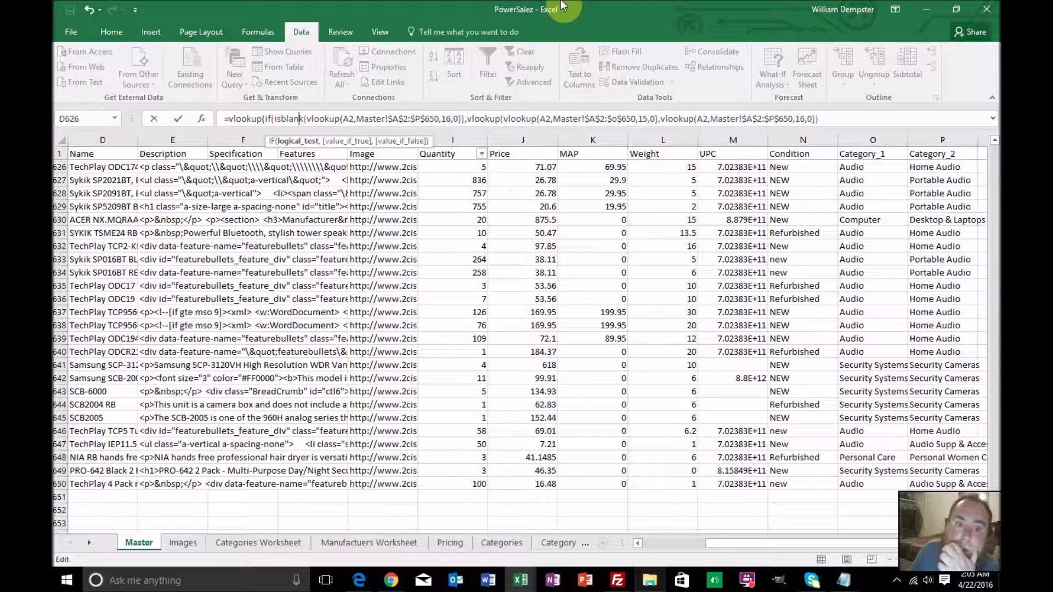
{"action": "key", "text": "Right"}
{"action": "key", "text": "Right"}
{"action": "key", "text": "Right"}
{"action": "key", "text": "Right"}
{"action": "key", "text": "Right"}
{"action": "key", "text": "Right"}
{"action": "key", "text": "Right"}
{"action": "key", "text": "Right"}
{"action": "key", "text": "Right"}
{"action": "key", "text": "Right"}
{"action": "key", "text": "Right"}
{"action": "key", "text": "Right"}
{"action": "key", "text": "Right"}
{"action": "key", "text": "Right"}
{"action": "key", "text": "Right"}
{"action": "key", "text": "Right"}
{"action": "key", "text": "Right"}
{"action": "key", "text": "Right"}
{"action": "key", "text": "Right"}
{"action": "key", "text": "Right"}
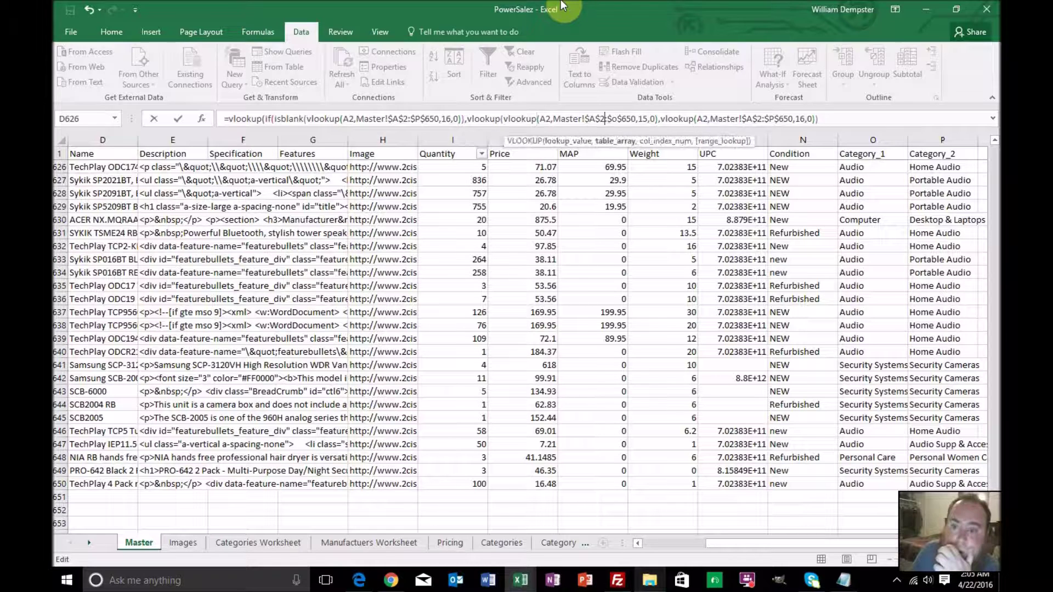
{"action": "key", "text": "Right"}
{"action": "key", "text": "Right"}
{"action": "key", "text": "Right"}
{"action": "key", "text": "Right"}
{"action": "key", "text": "Right"}
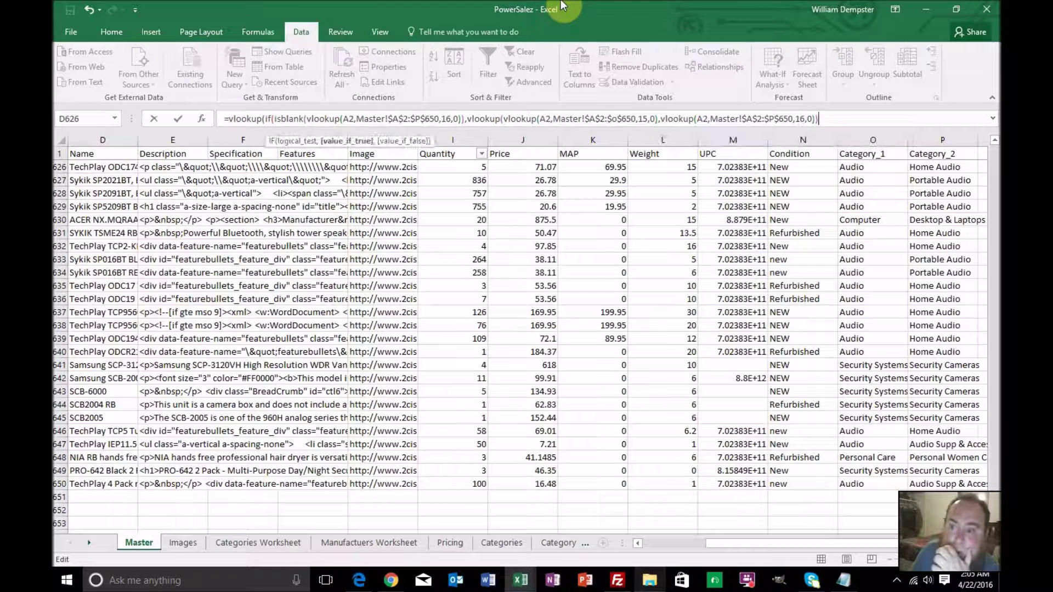
{"action": "type", "text": ","}
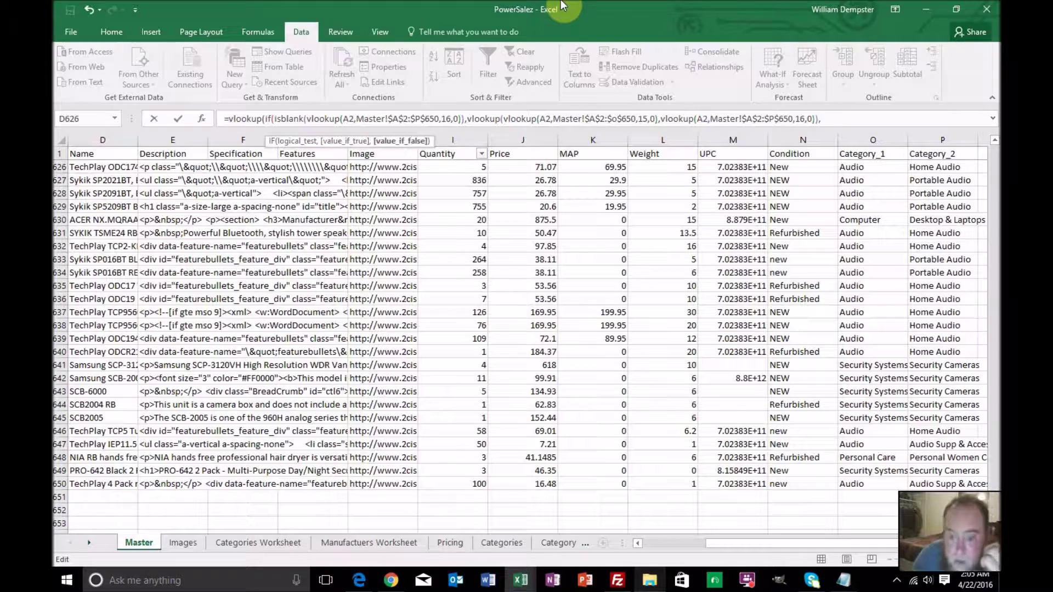
Use 'Categories Worksheet'!A2:B44 as the outer VLOOKUP's table
{"action": "left_click", "coordinate": [236, 545]}
{"action": "scroll", "coordinate": [234, 373], "scroll_direction": "up", "scroll_amount": 7}
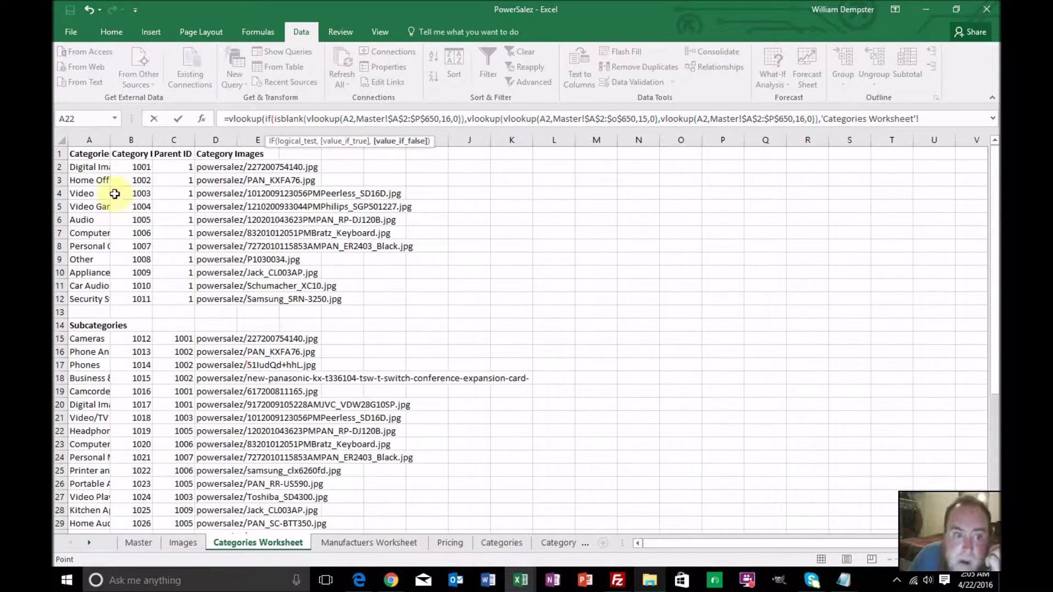
{"action": "left_click", "coordinate": [93, 166]}
{"action": "scroll", "coordinate": [159, 213], "scroll_direction": "down", "scroll_amount": 9}
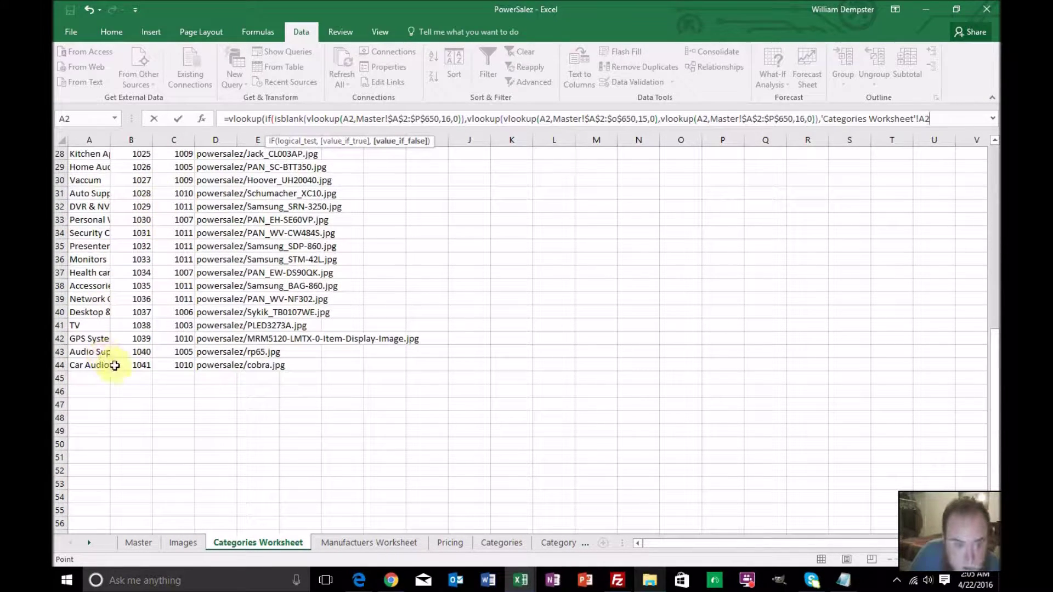
{"action": "left_click", "coordinate": [137, 363], "text": "shift"}
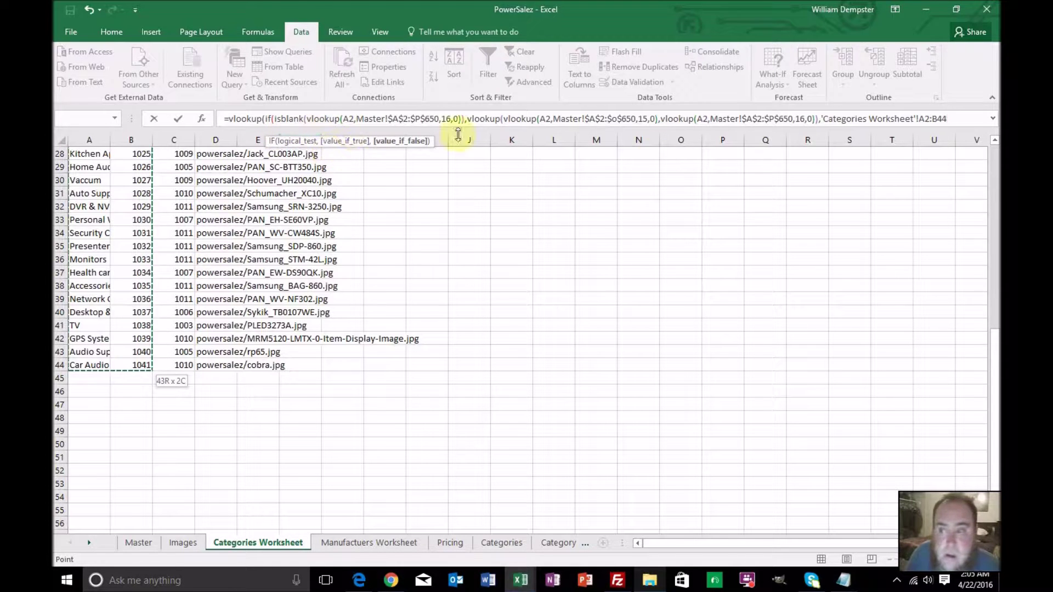
Lock the table as $A$2:$B$44 and close the VLOOKUP with column 2, exact match
{"action": "left_click", "coordinate": [918, 120]}
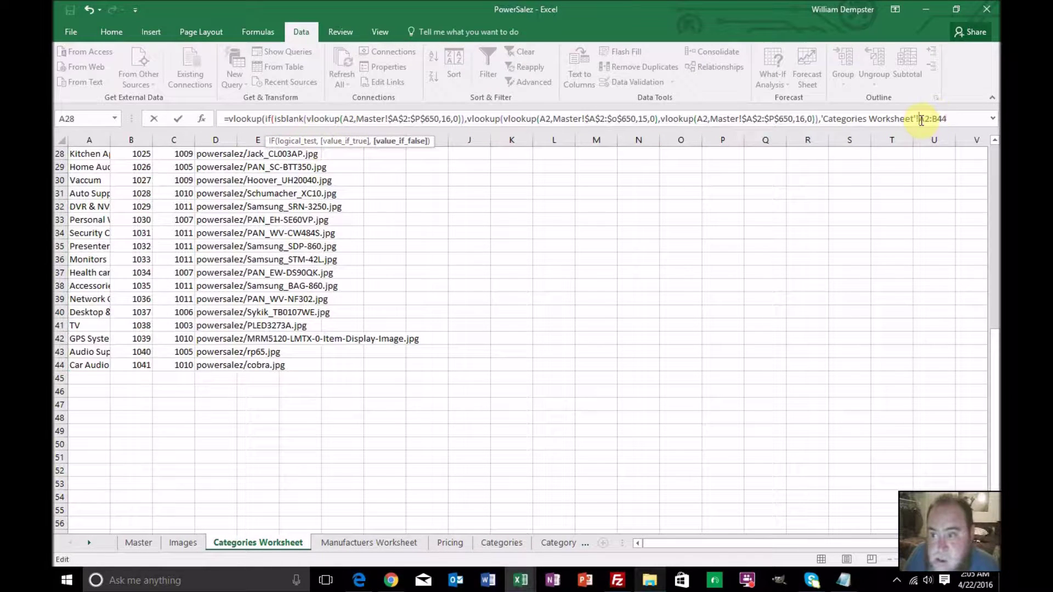
{"action": "type", "text": "$"}
{"action": "key", "text": "Right"}
{"action": "type", "text": "$"}
{"action": "key", "text": "Right"}
{"action": "key", "text": "Right"}
{"action": "type", "text": "$"}
{"action": "key", "text": "Right"}
{"action": "type", "text": "$"}
{"action": "key", "text": "End"}
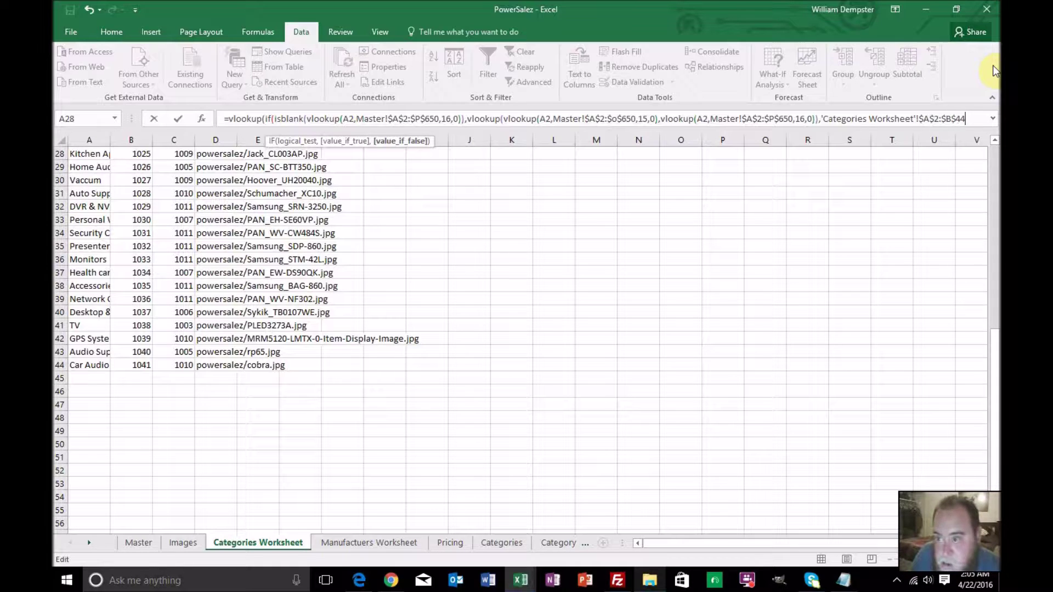
{"action": "type", "text": ",2"}
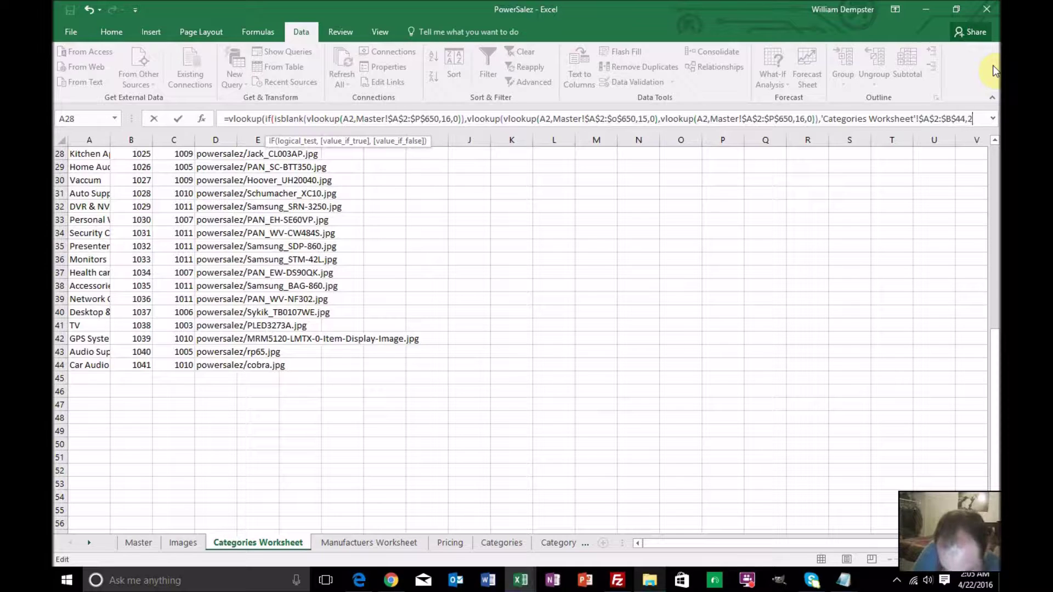
{"action": "type", "text": ",0)"}
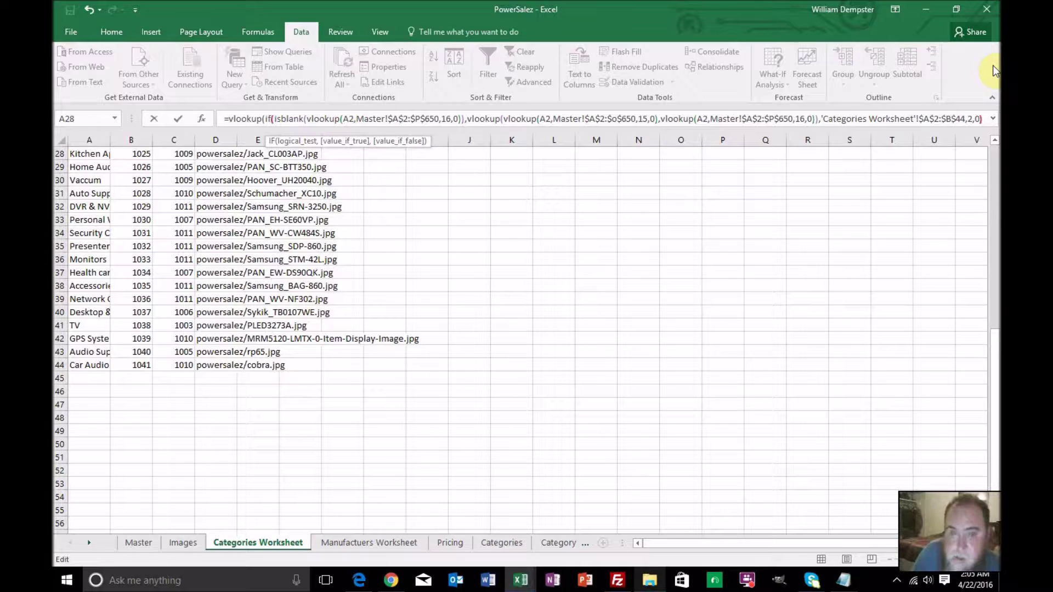
{"action": "key", "text": "BackSpace"}
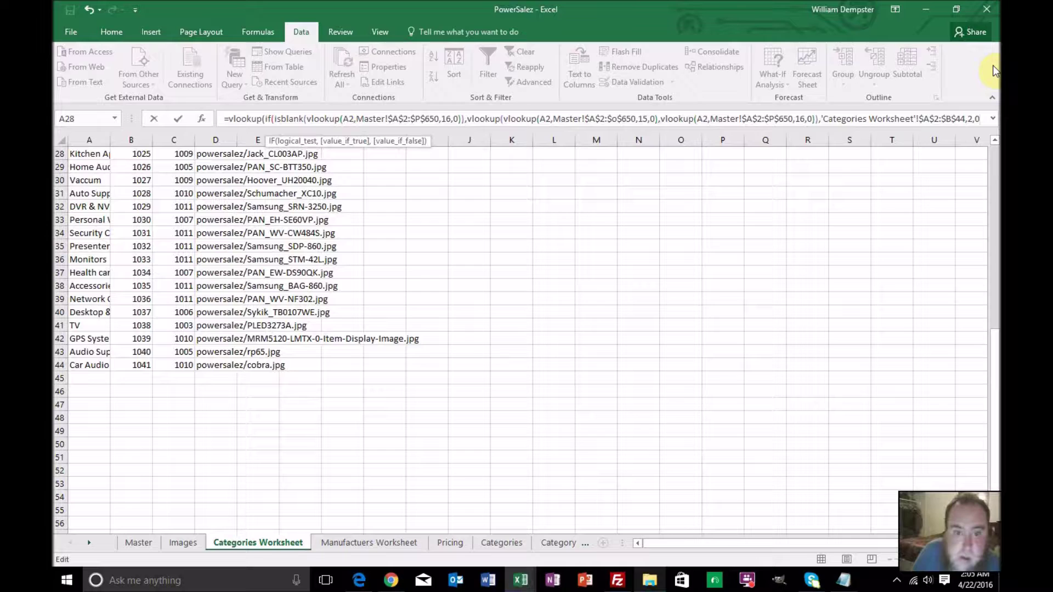
{"action": "type", "text": ")"}
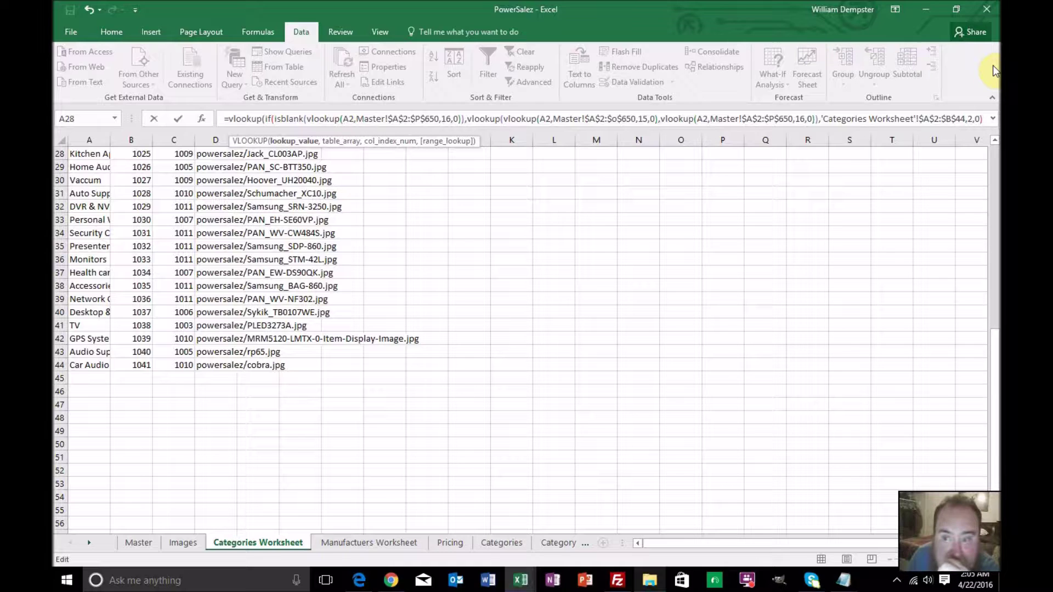
{"action": "key", "text": "Left"}
{"action": "key", "text": "Left"}
{"action": "key", "text": "Left"}
{"action": "key", "text": "Left"}
{"action": "key", "text": "Left"}
{"action": "key", "text": "Left"}
{"action": "key", "text": "Left"}
{"action": "key", "text": "Left"}
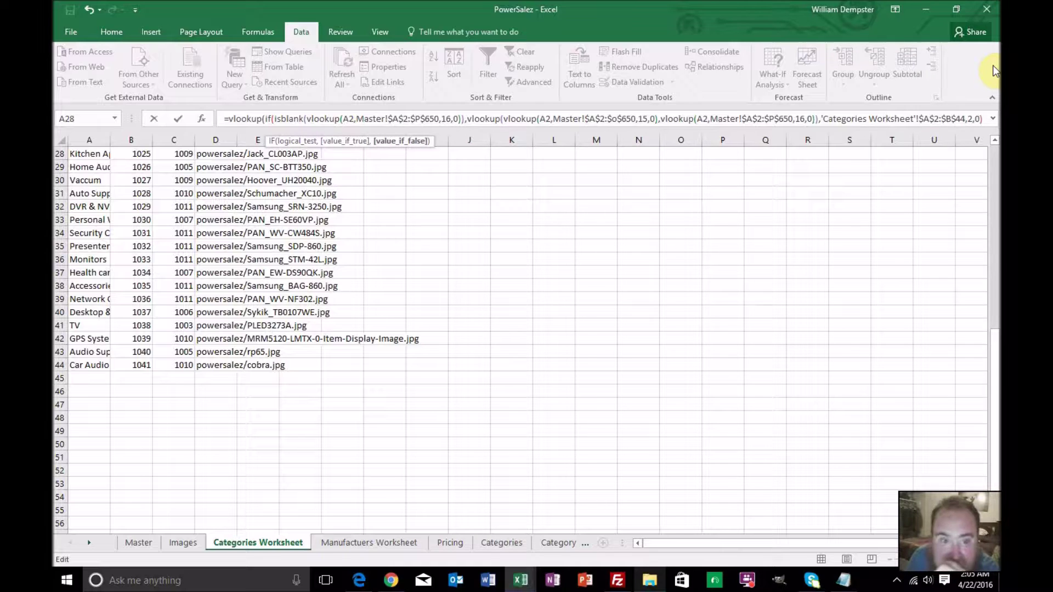
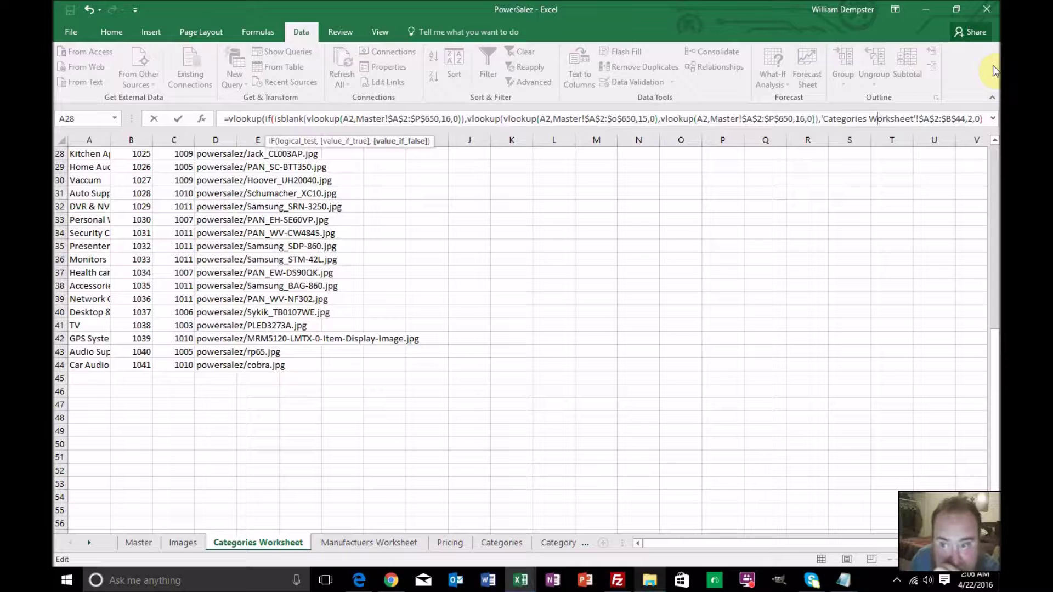
Delete the duplicated VLOOKUP function name and stray letter from AC3's formula
{"action": "key", "text": "Left"}
{"action": "key", "text": "Left"}
{"action": "key", "text": "Left"}
{"action": "key", "text": "Left"}
{"action": "key", "text": "Left"}
{"action": "key", "text": "Left"}
{"action": "key", "text": "Left"}
{"action": "key", "text": "Left"}
{"action": "key", "text": "Left"}
{"action": "key", "text": "Left"}
{"action": "key", "text": "Left"}
{"action": "key", "text": "Left"}
{"action": "key", "text": "Left"}
{"action": "key", "text": "Left"}
{"action": "key", "text": "Left"}
{"action": "key", "text": "Left"}
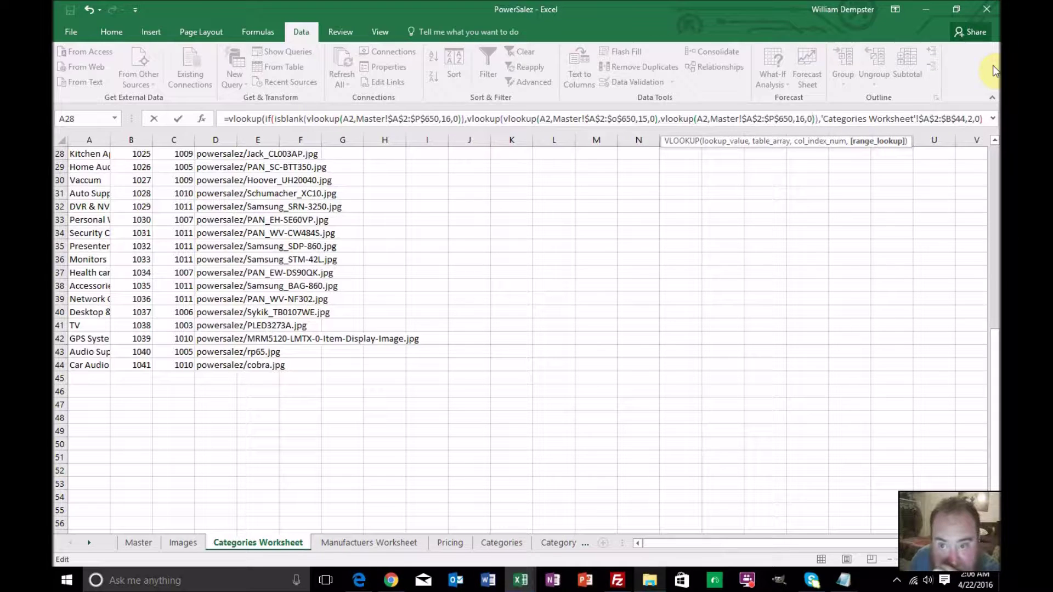
{"action": "key", "text": "Left"}
{"action": "key", "text": "Left"}
{"action": "key", "text": "Left"}
{"action": "key", "text": "Left"}
{"action": "key", "text": "Left"}
{"action": "key", "text": "Left"}
{"action": "key", "text": "Left"}
{"action": "key", "text": "Left"}
{"action": "key", "text": "Left"}
{"action": "key", "text": "Left"}
{"action": "key", "text": "Left"}
{"action": "key", "text": "Left"}
{"action": "key", "text": "Left"}
{"action": "key", "text": "Left"}
{"action": "key", "text": "Left"}
{"action": "key", "text": "Left"}
{"action": "key", "text": "Left"}
{"action": "key", "text": "Left"}
{"action": "key", "text": "Left"}
{"action": "key", "text": "Left"}
{"action": "key", "text": "Left"}
{"action": "key", "text": "Left"}
{"action": "key", "text": "Left"}
{"action": "key", "text": "Left"}
{"action": "key", "text": "Left"}
{"action": "key", "text": "Left"}
{"action": "key", "text": "Left"}
{"action": "key", "text": "Left"}
{"action": "key", "text": "Left"}
{"action": "key", "text": "Left"}
{"action": "key", "text": "Left"}
{"action": "key", "text": "Left"}
{"action": "key", "text": "Left"}
{"action": "key", "text": "Left"}
{"action": "key", "text": "Left"}
{"action": "key", "text": "Left"}
{"action": "key", "text": "Left"}
{"action": "key", "text": "Left"}
{"action": "key", "text": "Left"}
{"action": "key", "text": "Left"}
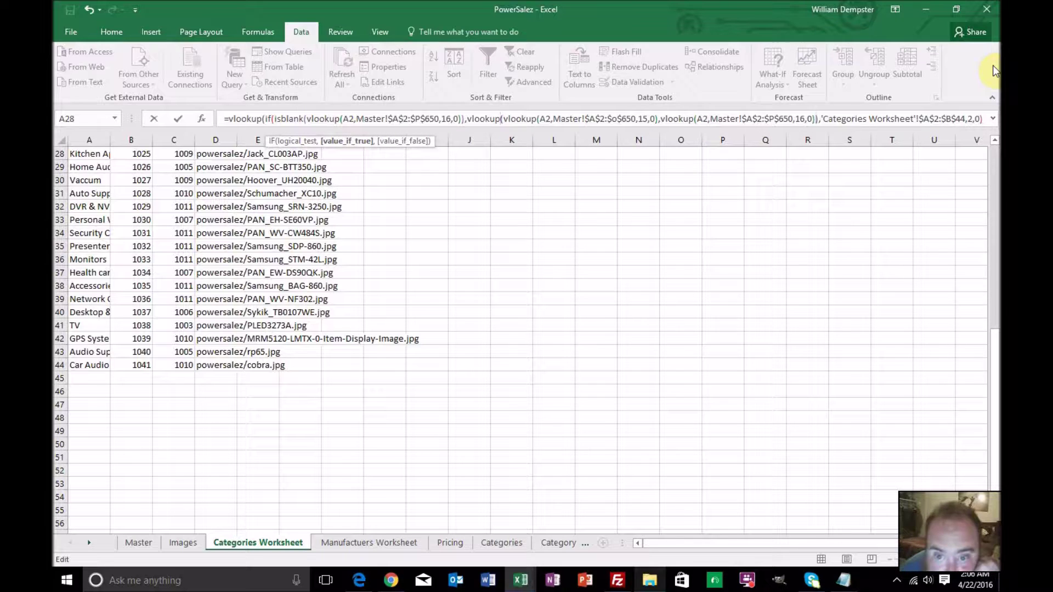
{"action": "key", "text": "Right"}
{"action": "key", "text": "Right"}
{"action": "key", "text": "BackSpace"}
{"action": "key", "text": "BackSpace"}
{"action": "key", "text": "BackSpace"}
{"action": "key", "text": "BackSpace"}
{"action": "key", "text": "BackSpace"}
{"action": "key", "text": "BackSpace"}
{"action": "key", "text": "BackSpace"}
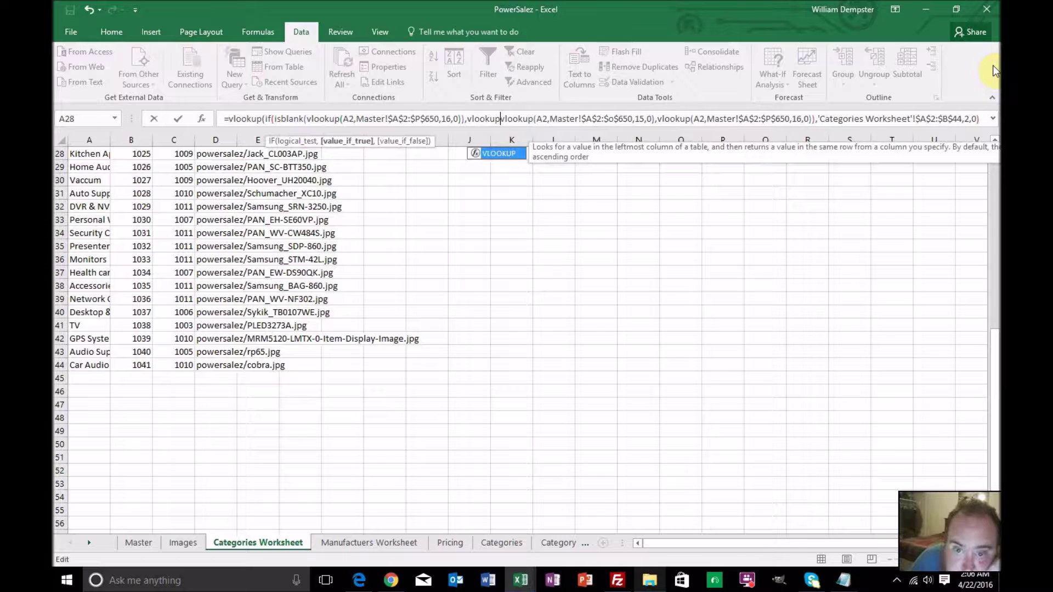
{"action": "key", "text": "Delete"}
{"action": "key", "text": "BackSpace"}
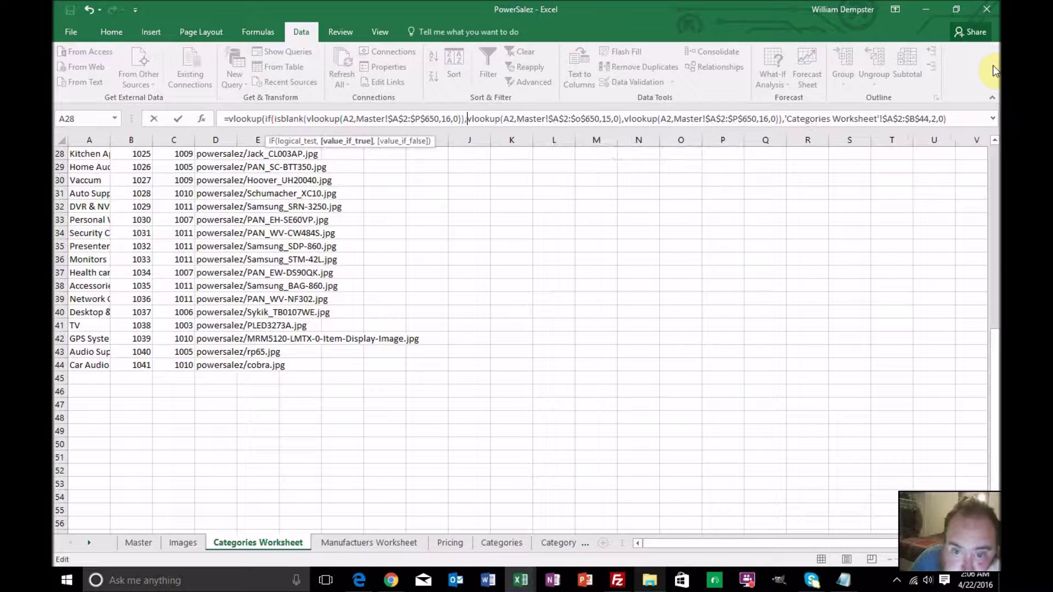
Review the lookup arguments and commit the formula so AC3 returns 1012
{"action": "key", "text": "Right"}
{"action": "key", "text": "Right"}
{"action": "key", "text": "Right"}
{"action": "key", "text": "Right"}
{"action": "key", "text": "Right"}
{"action": "key", "text": "Right"}
{"action": "key", "text": "Right"}
{"action": "key", "text": "Right"}
{"action": "key", "text": "Right"}
{"action": "key", "text": "Right"}
{"action": "key", "text": "Right"}
{"action": "key", "text": "Right"}
{"action": "key", "text": "Right"}
{"action": "key", "text": "Right"}
{"action": "key", "text": "Right"}
{"action": "key", "text": "Right"}
{"action": "key", "text": "Right"}
{"action": "key", "text": "Right"}
{"action": "key", "text": "Right"}
{"action": "key", "text": "Right"}
{"action": "key", "text": "Right"}
{"action": "key", "text": "Right"}
{"action": "key", "text": "Right"}
{"action": "key", "text": "Right"}
{"action": "key", "text": "Right"}
{"action": "key", "text": "Right"}
{"action": "key", "text": "Right"}
{"action": "key", "text": "Right"}
{"action": "key", "text": "Right"}
{"action": "key", "text": "Right"}
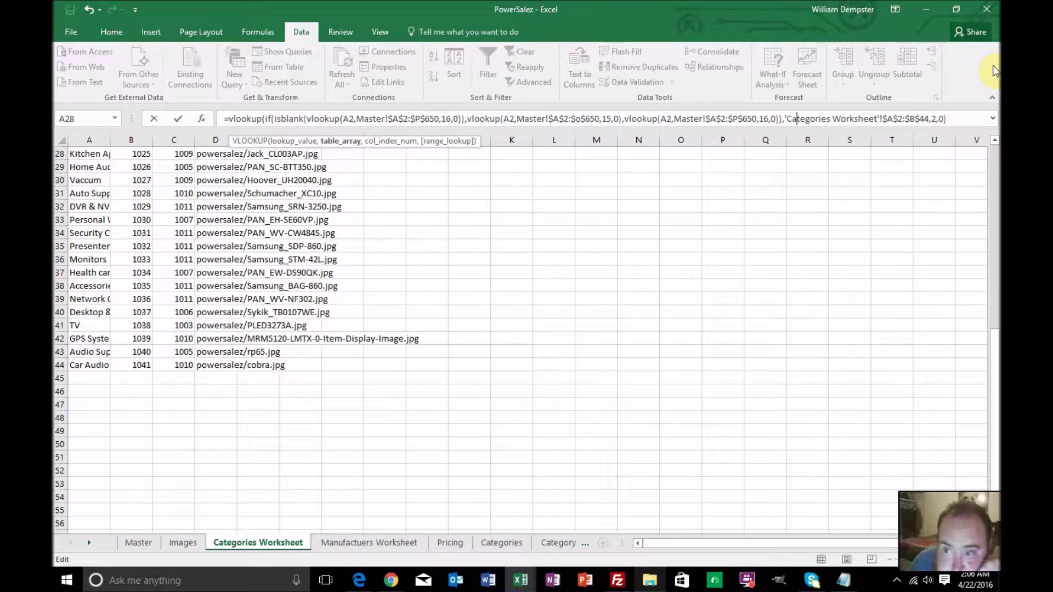
{"action": "key", "text": "Left"}
{"action": "key", "text": "Left"}
{"action": "key", "text": "Left"}
{"action": "key", "text": "Right"}
{"action": "key", "text": "Right"}
{"action": "key", "text": "Right"}
{"action": "key", "text": "Right"}
{"action": "key", "text": "Right"}
{"action": "key", "text": "Right"}
{"action": "key", "text": "Right"}
{"action": "key", "text": "Right"}
{"action": "key", "text": "Right"}
{"action": "key", "text": "Right"}
{"action": "key", "text": "Right"}
{"action": "key", "text": "Right"}
{"action": "key", "text": "Right"}
{"action": "key", "text": "Right"}
{"action": "key", "text": "Right"}
{"action": "key", "text": "Right"}
{"action": "key", "text": "Right"}
{"action": "key", "text": "Right"}
{"action": "key", "text": "Right"}
{"action": "key", "text": "Right"}
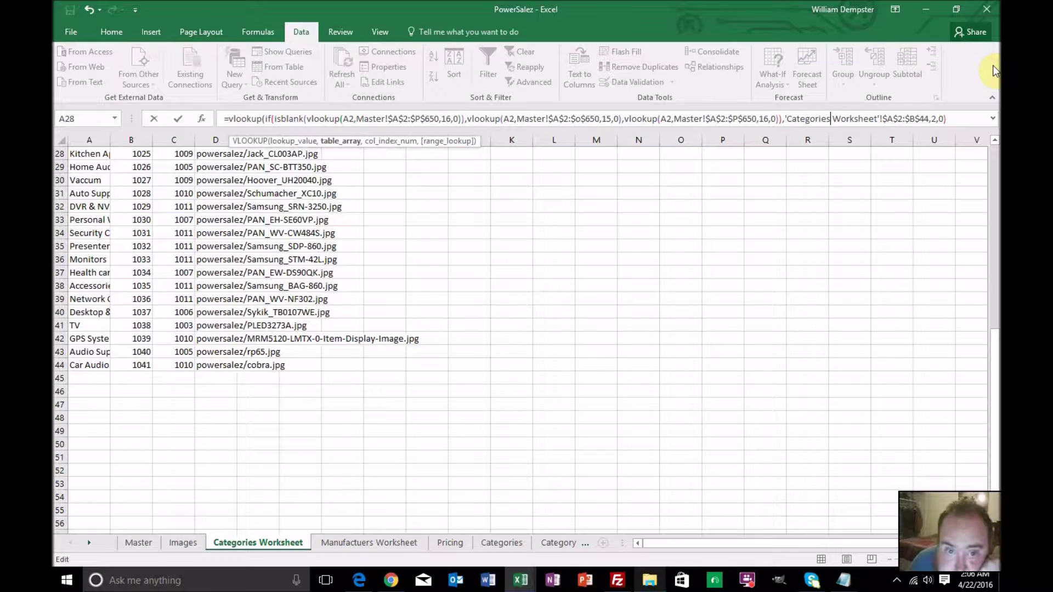
{"action": "key", "text": "Left"}
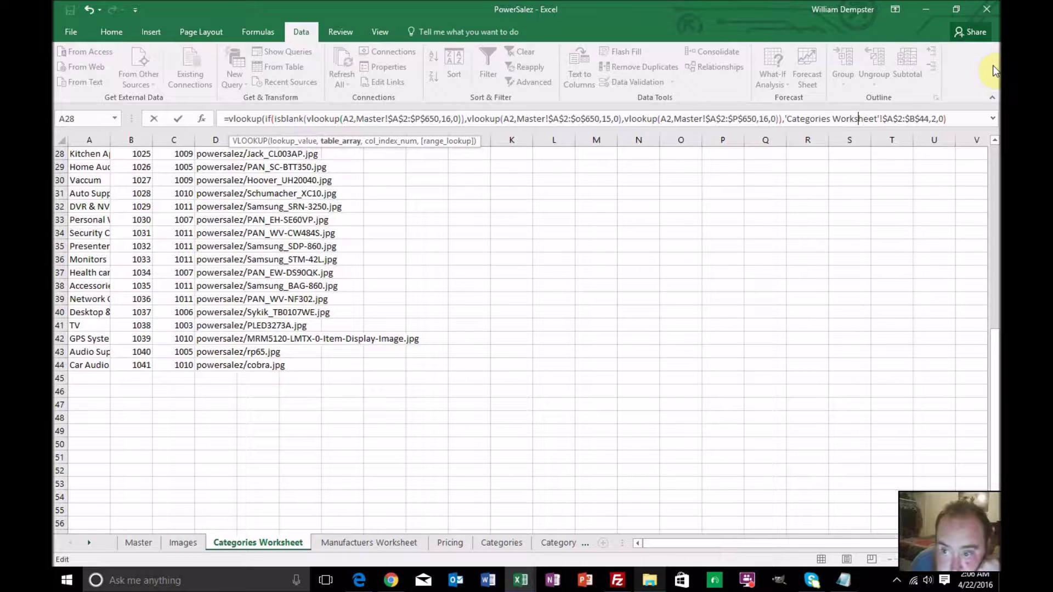
{"action": "key", "text": "Left"}
{"action": "key", "text": "Left"}
{"action": "key", "text": "Left"}
{"action": "key", "text": "Left"}
{"action": "key", "text": "Left"}
{"action": "key", "text": "Left"}
{"action": "key", "text": "Left"}
{"action": "key", "text": "Left"}
{"action": "key", "text": "Left"}
{"action": "key", "text": "Left"}
{"action": "key", "text": "Left"}
{"action": "key", "text": "Left"}
{"action": "key", "text": "Left"}
{"action": "key", "text": "Left"}
{"action": "key", "text": "Left"}
{"action": "key", "text": "Left"}
{"action": "key", "text": "Left"}
{"action": "key", "text": "Left"}
{"action": "key", "text": "Left"}
{"action": "key", "text": "Left"}
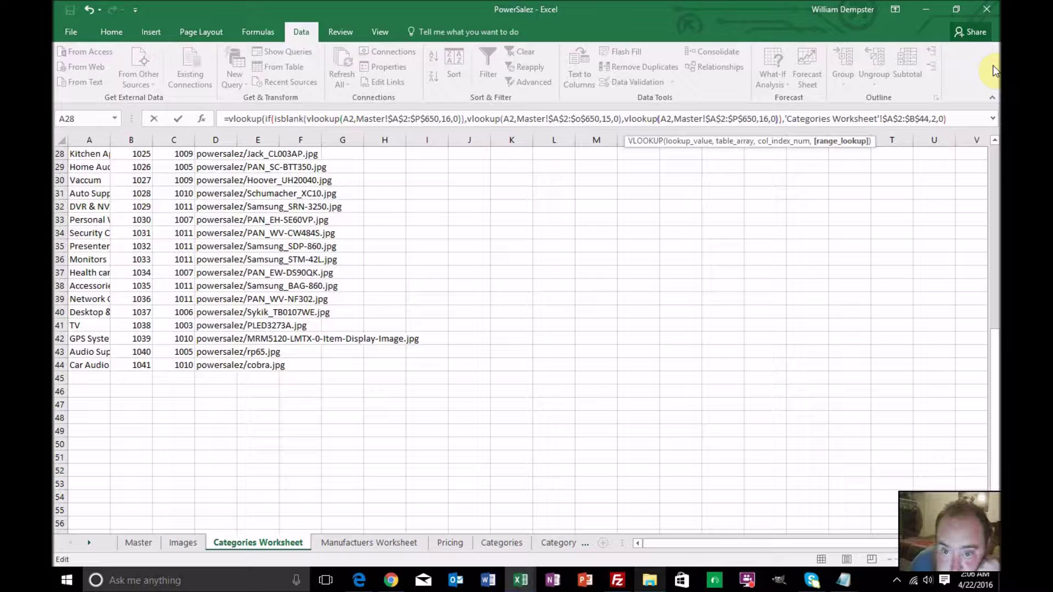
{"action": "key", "text": "Right"}
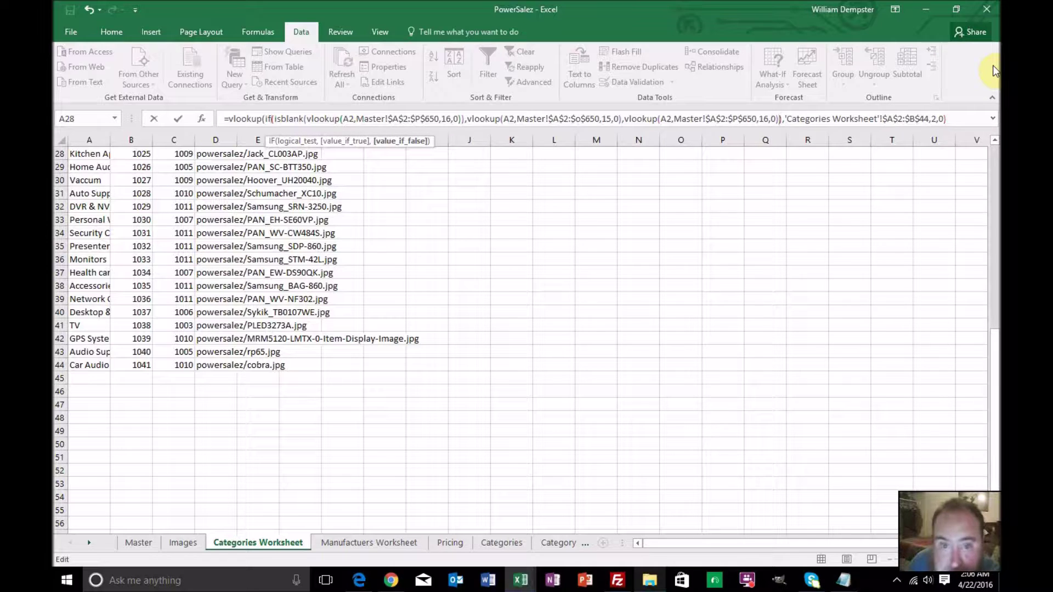
{"action": "key", "text": "Right"}
{"action": "key", "text": "Right"}
{"action": "key", "text": "Right"}
{"action": "key", "text": "Right"}
{"action": "key", "text": "Right"}
{"action": "key", "text": "Right"}
{"action": "key", "text": "Right"}
{"action": "key", "text": "Right"}
{"action": "key", "text": "Right"}
{"action": "key", "text": "Right"}
{"action": "key", "text": "Right"}
{"action": "key", "text": "Right"}
{"action": "key", "text": "Right"}
{"action": "key", "text": "Right"}
{"action": "key", "text": "Right"}
{"action": "key", "text": "Right"}
{"action": "key", "text": "Right"}
{"action": "key", "text": "Right"}
{"action": "key", "text": "Right"}
{"action": "key", "text": "Right"}
{"action": "key", "text": "Right"}
{"action": "key", "text": "Right"}
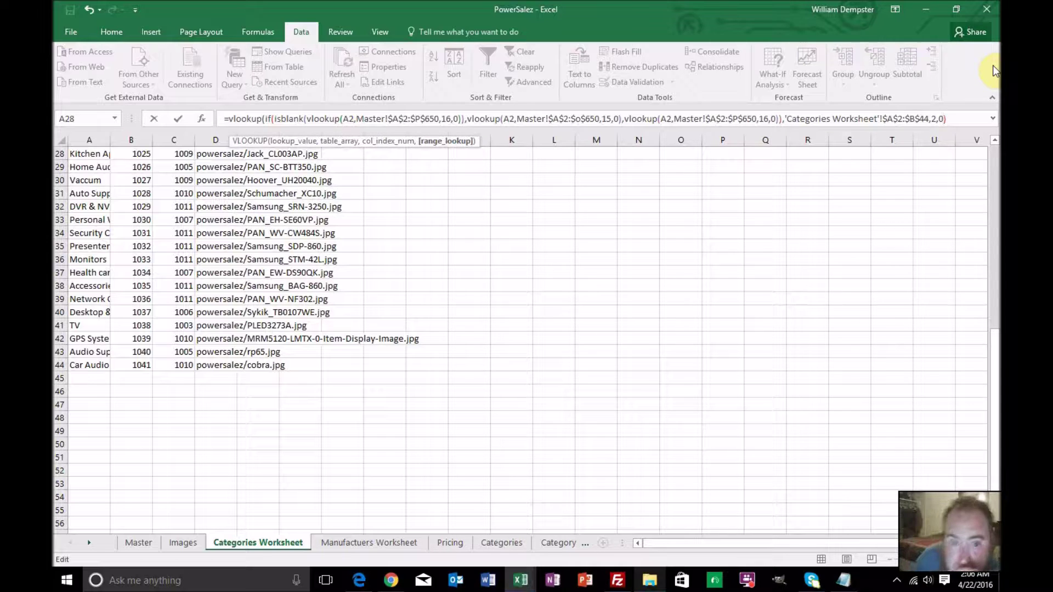
{"action": "key", "text": "Return"}
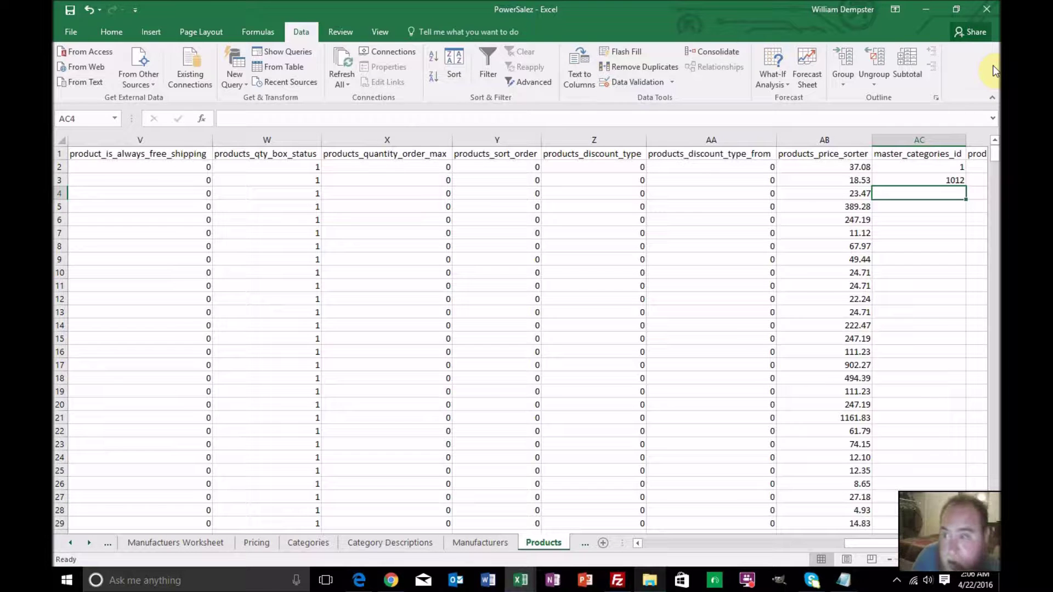
Fill AC3's category lookup down master_categories_id to row 650 and check the results
{"action": "left_click", "coordinate": [957, 181]}
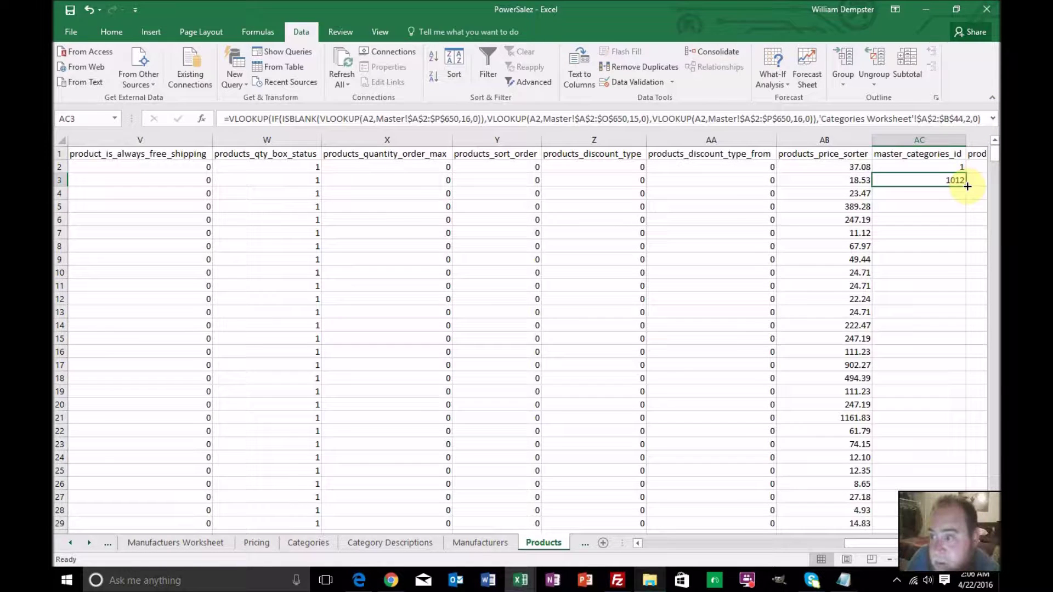
{"action": "double_click", "coordinate": [965, 186]}
{"action": "scroll", "coordinate": [955, 240], "scroll_direction": "down", "scroll_amount": 16}
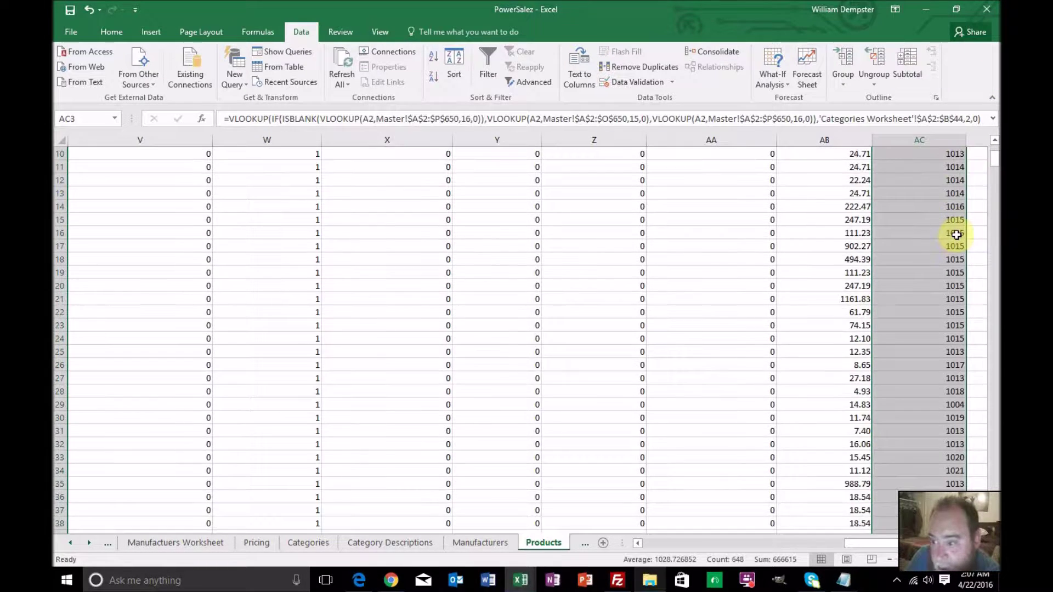
{"action": "scroll", "coordinate": [955, 235], "scroll_direction": "down", "scroll_amount": 8}
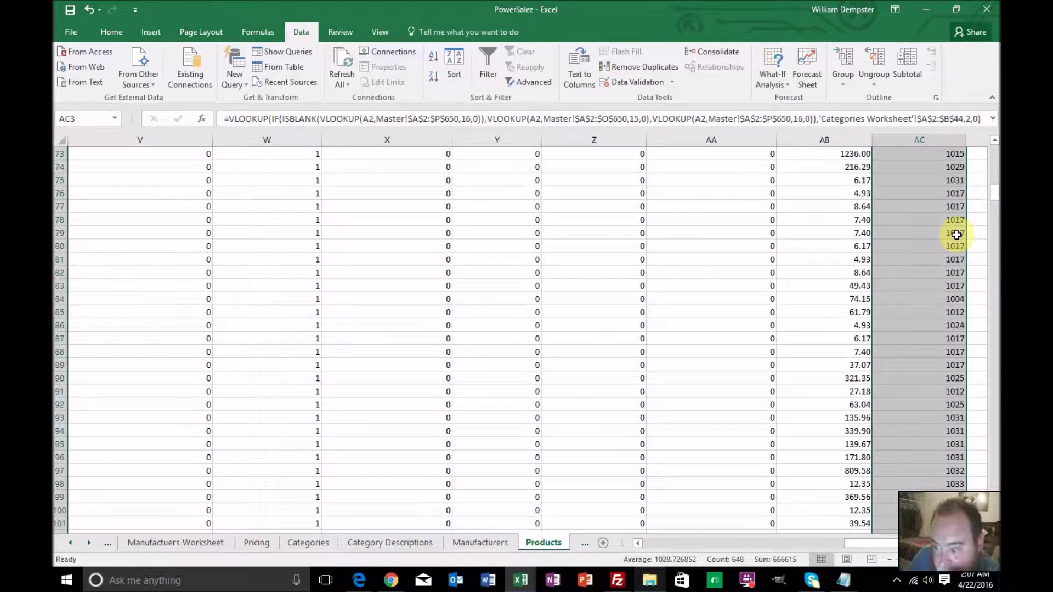
{"action": "scroll", "coordinate": [956, 235], "scroll_direction": "down", "scroll_amount": 12}
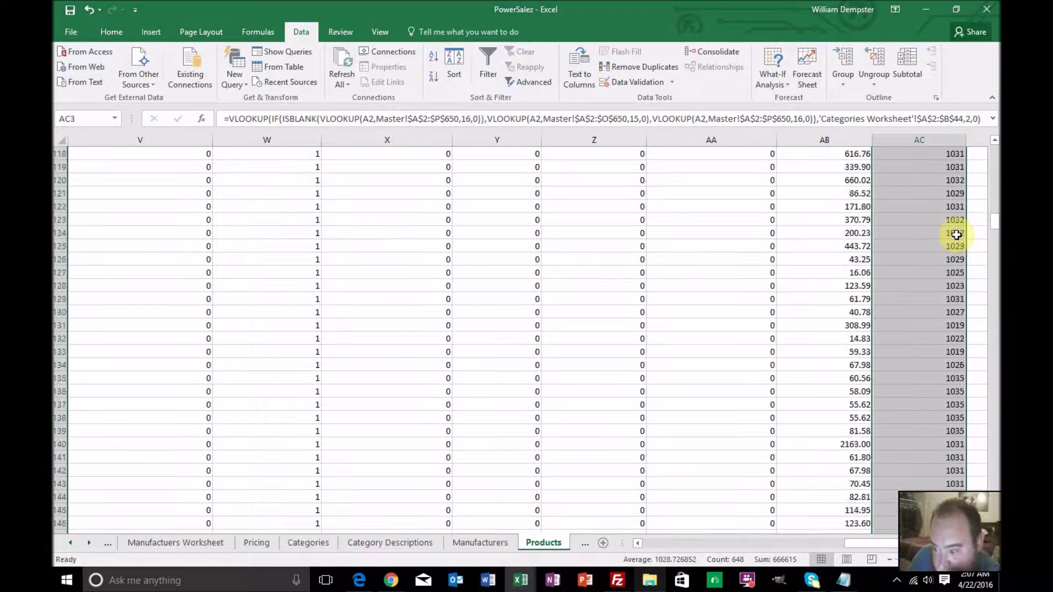
{"action": "scroll", "coordinate": [956, 234], "scroll_direction": "down", "scroll_amount": 20}
{"action": "scroll", "coordinate": [956, 234], "scroll_direction": "down", "scroll_amount": 11}
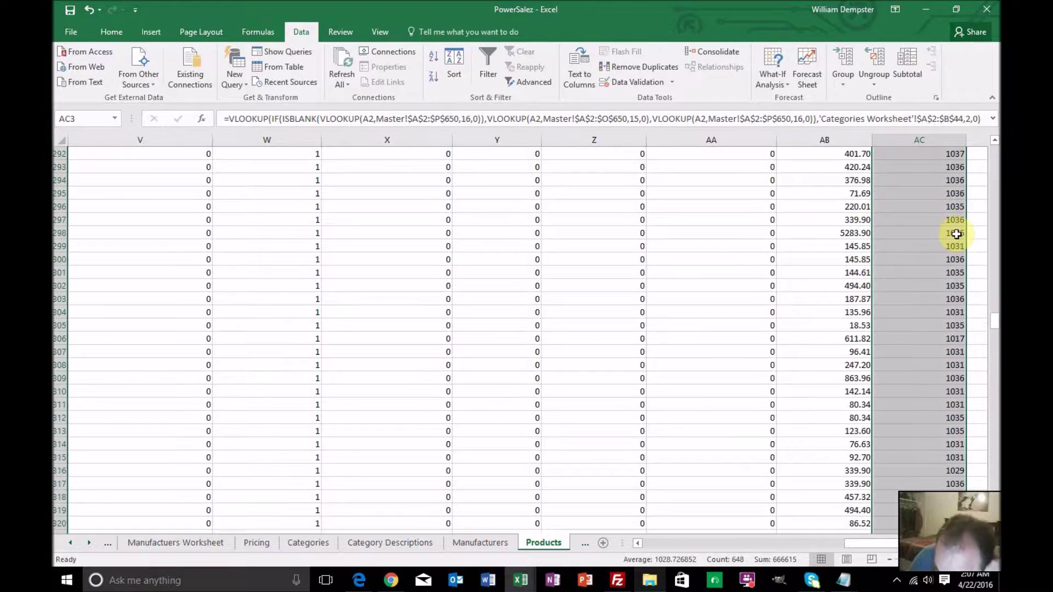
{"action": "scroll", "coordinate": [955, 233], "scroll_direction": "down", "scroll_amount": 20}
{"action": "scroll", "coordinate": [956, 233], "scroll_direction": "down", "scroll_amount": 16}
{"action": "scroll", "coordinate": [956, 233], "scroll_direction": "down", "scroll_amount": 20}
{"action": "scroll", "coordinate": [955, 233], "scroll_direction": "down", "scroll_amount": 19}
{"action": "scroll", "coordinate": [956, 233], "scroll_direction": "down", "scroll_amount": 15}
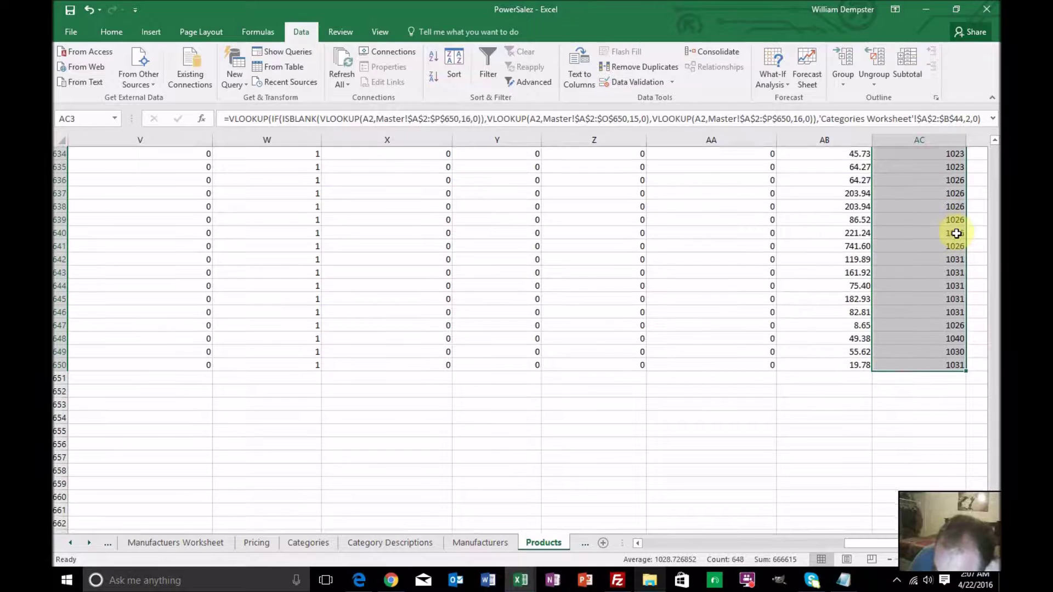
{"action": "scroll", "coordinate": [955, 233], "scroll_direction": "up", "scroll_amount": 4}
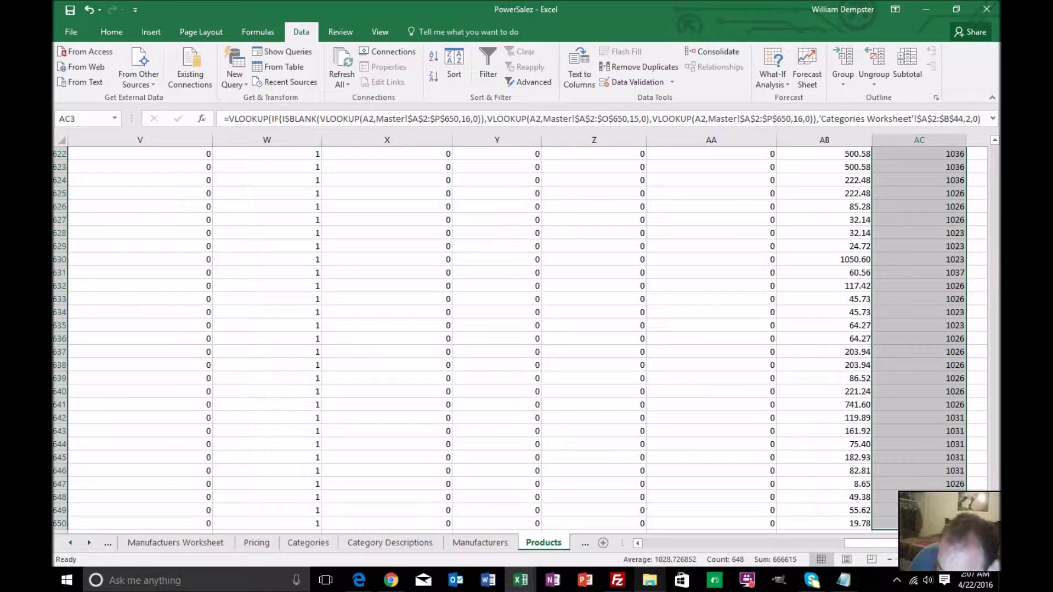
{"action": "left_click_drag", "start_coordinate": [992, 476], "coordinate": [993, 135]}
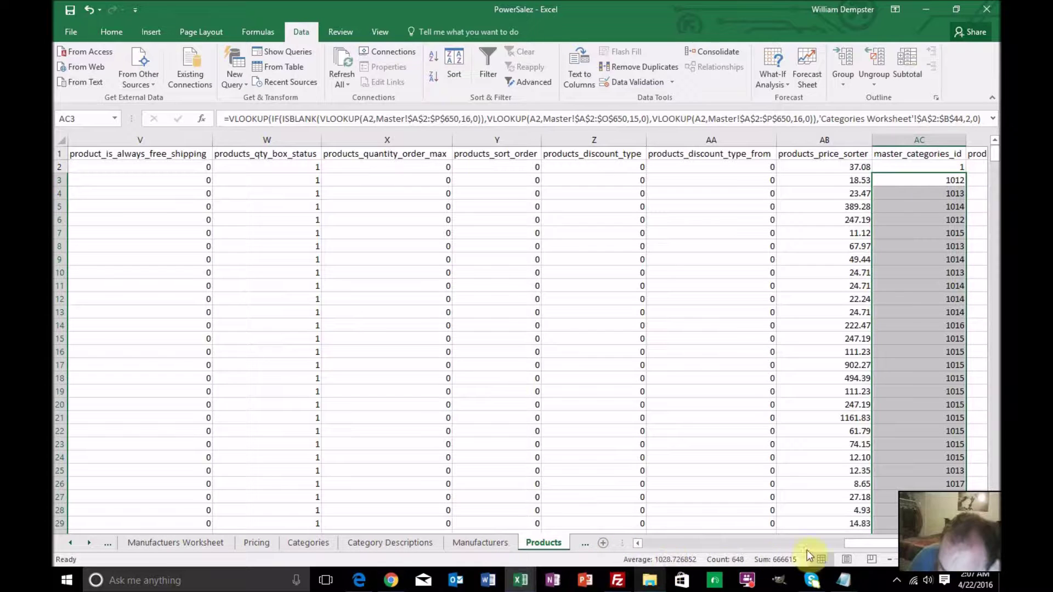
Copy row 2's AD–AI default values down to row 650
{"action": "left_click_drag", "start_coordinate": [847, 544], "coordinate": [904, 541]}
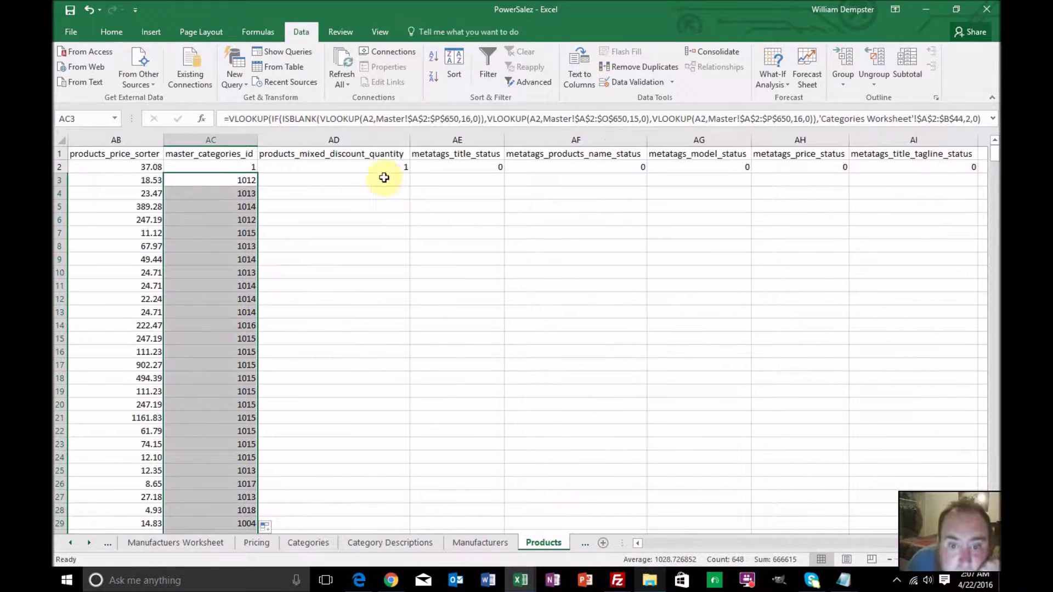
{"action": "left_click_drag", "start_coordinate": [382, 170], "coordinate": [790, 175]}
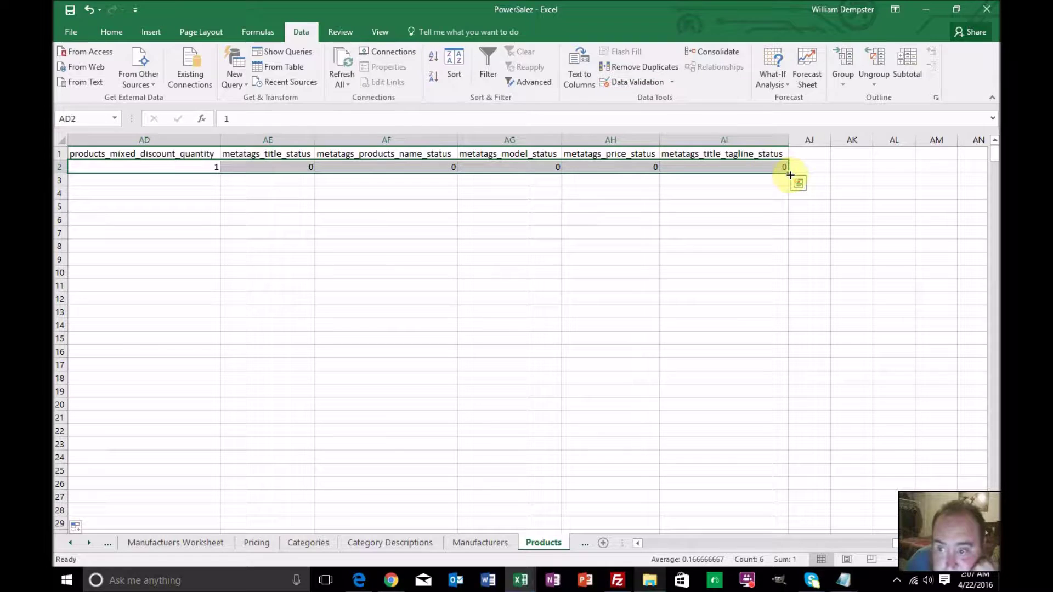
{"action": "double_click", "coordinate": [790, 175]}
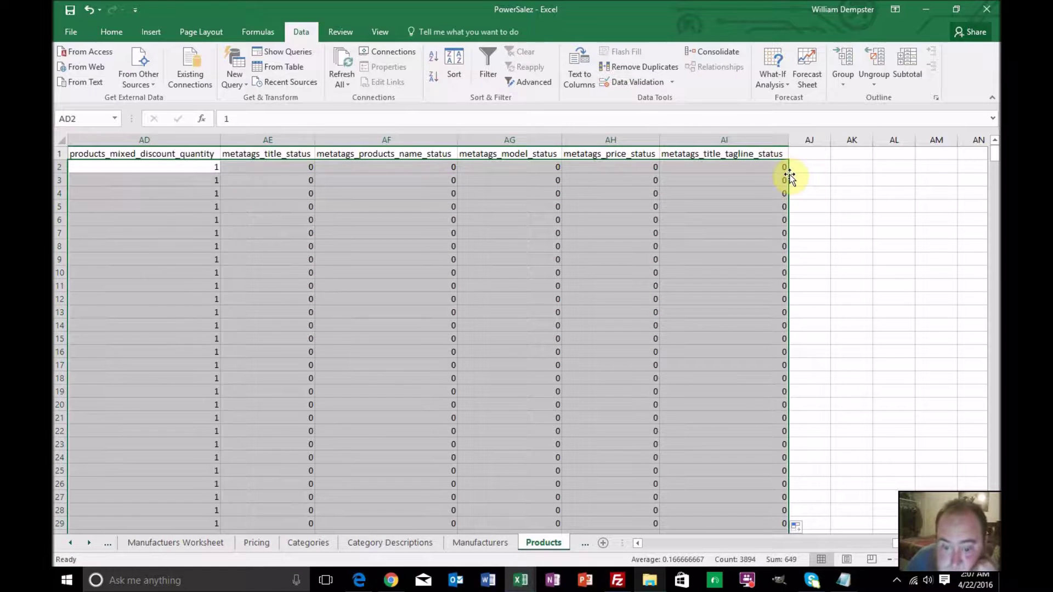
Switch to the Product Descriptions sheet
{"action": "left_click", "coordinate": [90, 544]}
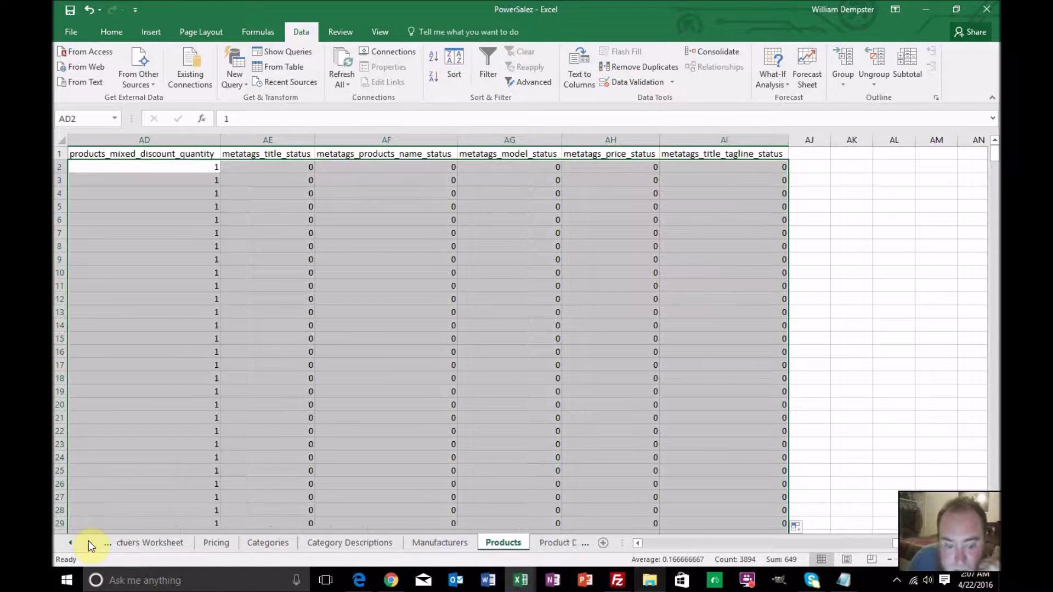
{"action": "left_click", "coordinate": [90, 544]}
{"action": "left_click", "coordinate": [430, 542]}
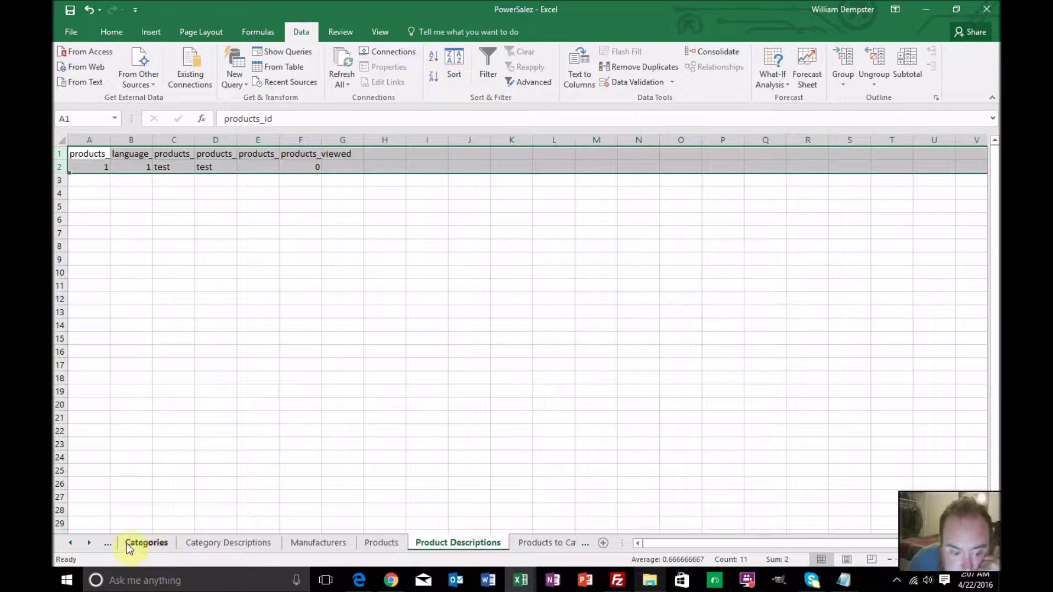
Go to the Master sheet and bring its first columns into view
{"action": "left_click", "coordinate": [71, 543]}
{"action": "left_click", "coordinate": [71, 543]}
{"action": "left_click", "coordinate": [71, 543]}
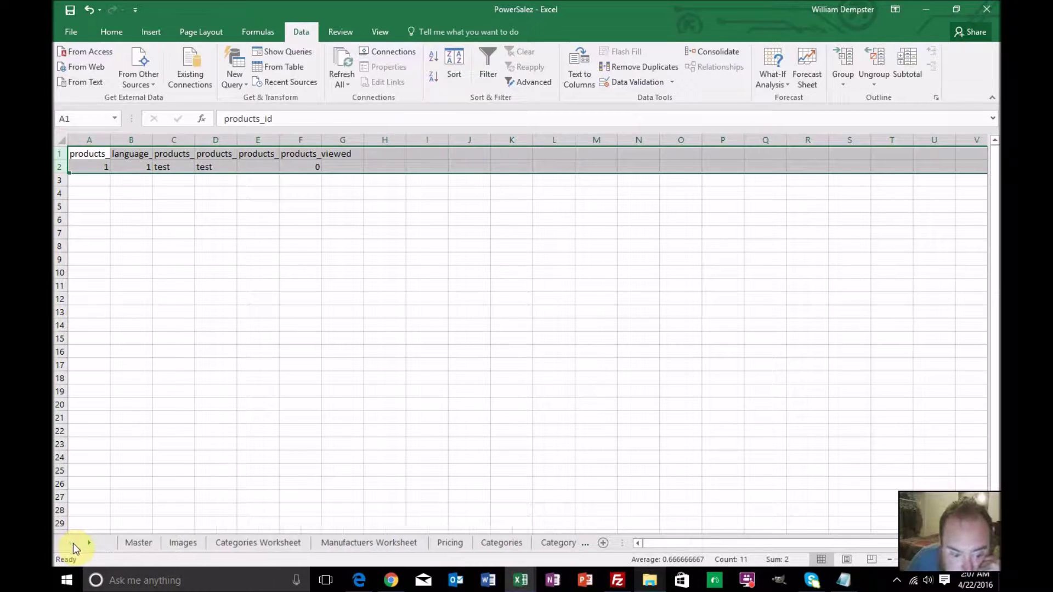
{"action": "left_click", "coordinate": [136, 543]}
{"action": "scroll", "coordinate": [147, 336], "scroll_direction": "down", "scroll_amount": 7}
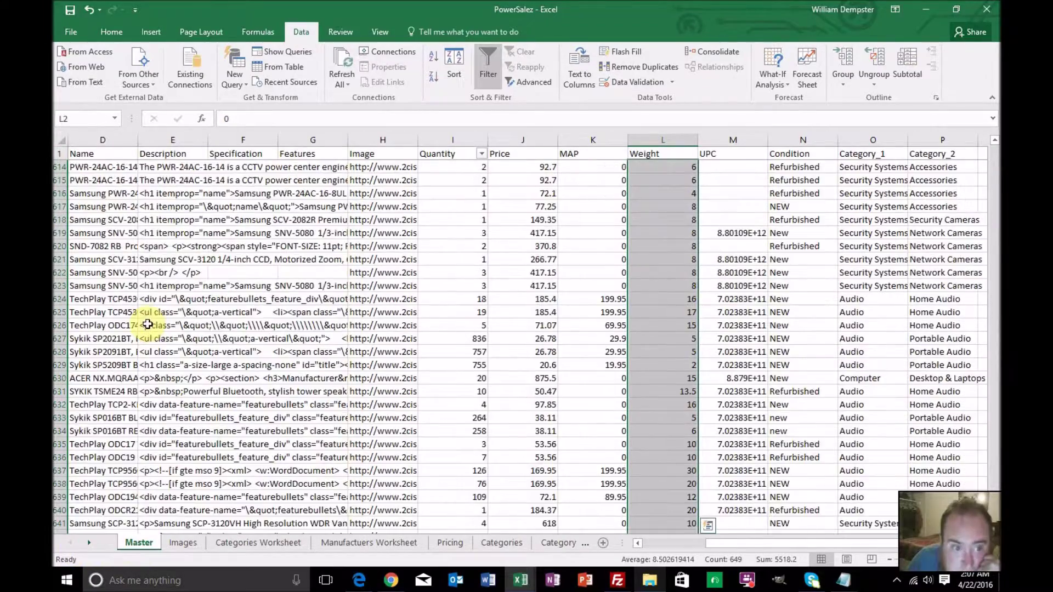
{"action": "scroll", "coordinate": [152, 321], "scroll_direction": "up", "scroll_amount": 7}
{"action": "scroll", "coordinate": [351, 346], "scroll_direction": "up", "scroll_amount": 20}
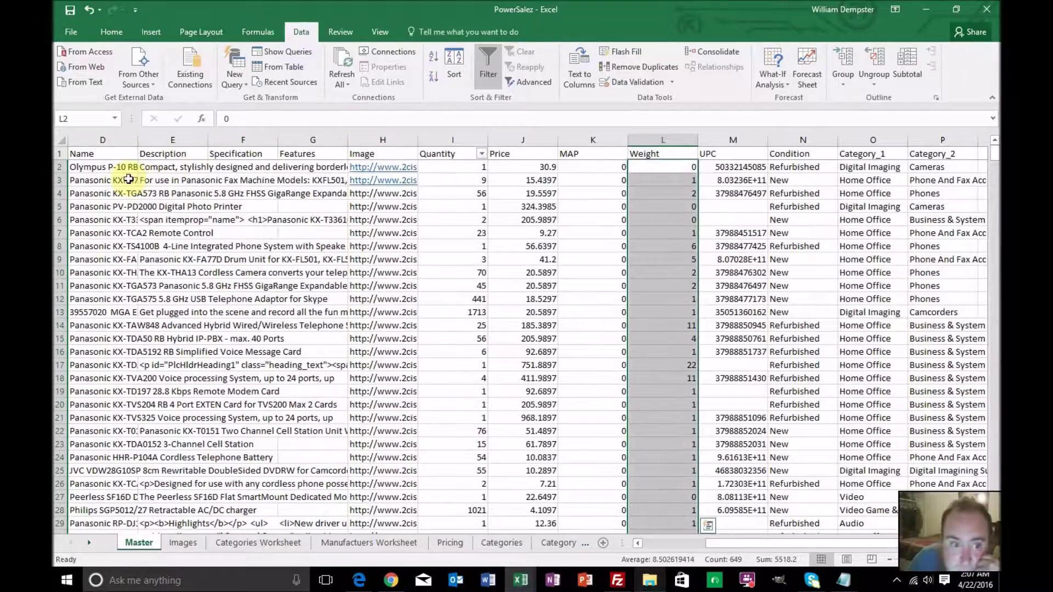
{"action": "left_click", "coordinate": [116, 168]}
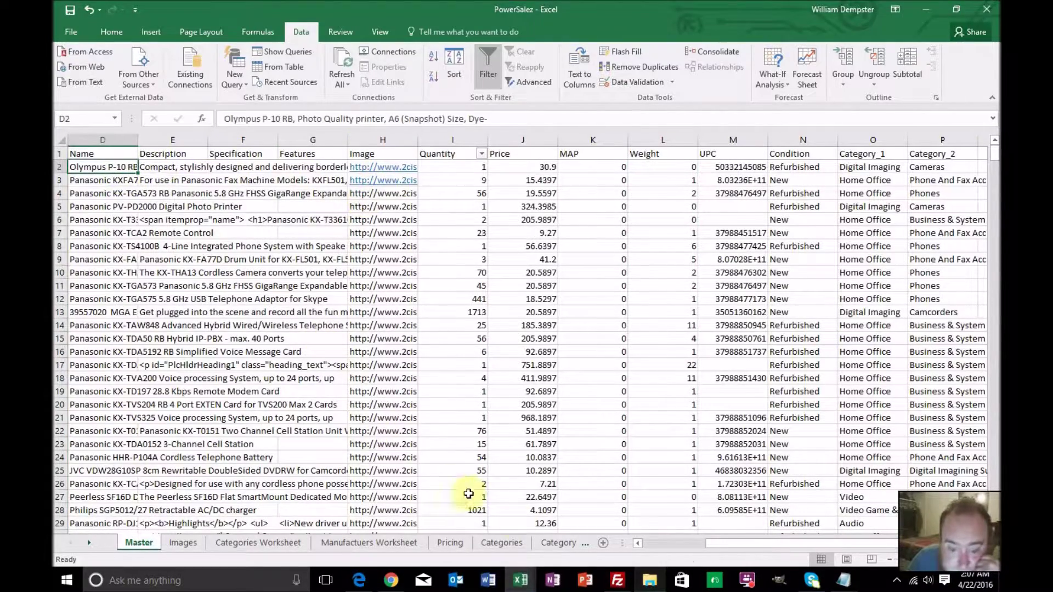
{"action": "left_click_drag", "start_coordinate": [716, 543], "coordinate": [653, 546]}
Copy Product IDs 1001–1649 from Master cells A2:A650
{"action": "left_click", "coordinate": [122, 170]}
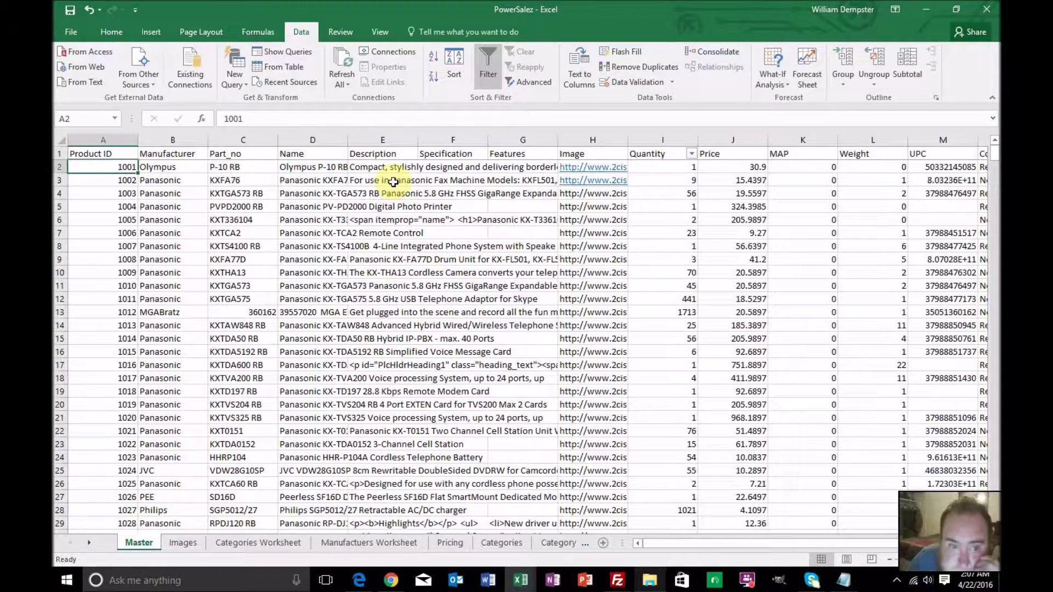
{"action": "left_click_drag", "start_coordinate": [994, 147], "coordinate": [994, 153]}
{"action": "scroll", "coordinate": [757, 378], "scroll_direction": "down", "scroll_amount": 1}
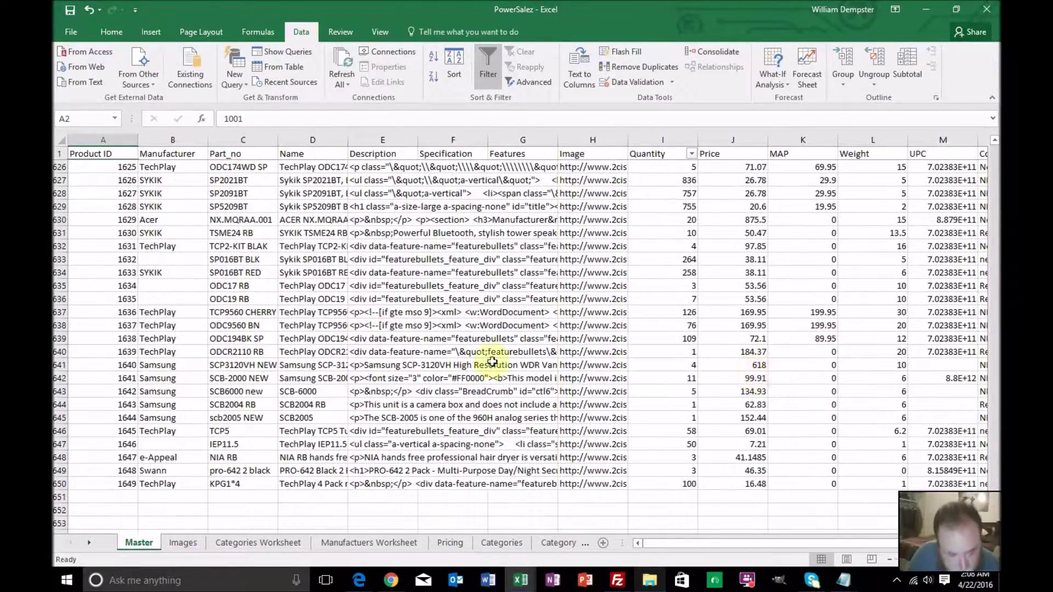
{"action": "left_click", "coordinate": [124, 485], "text": "shift"}
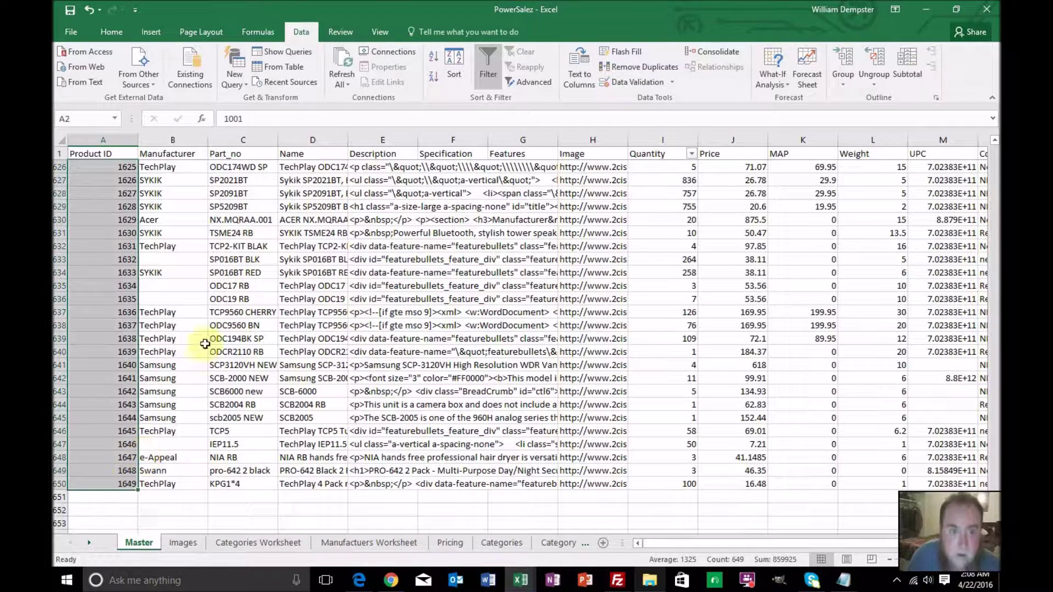
{"action": "key", "text": "ctrl+c"}
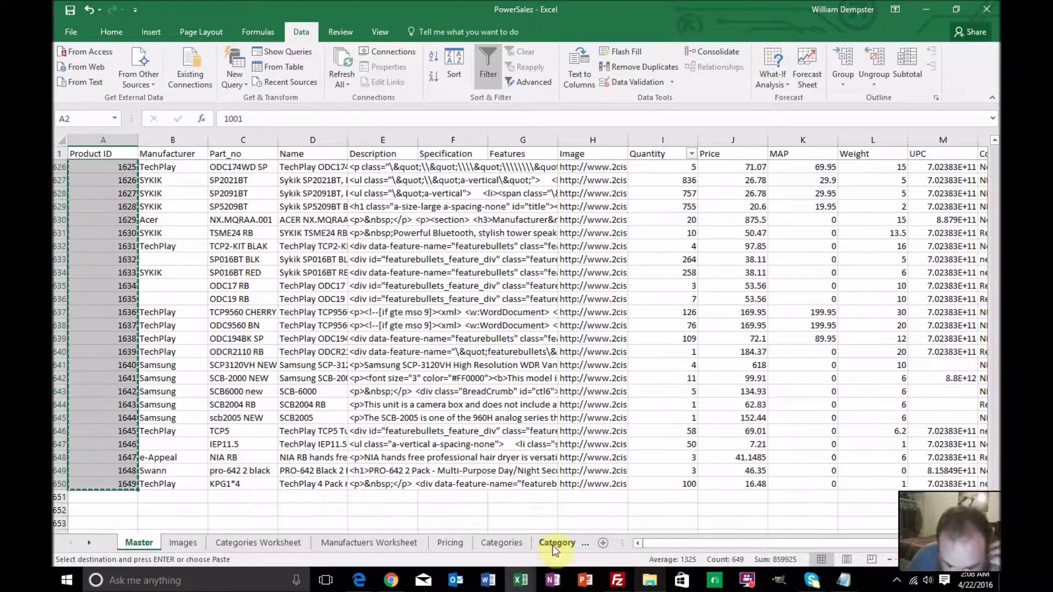
Return to the Product Descriptions sheet
{"action": "left_click", "coordinate": [89, 542]}
{"action": "left_click", "coordinate": [89, 543]}
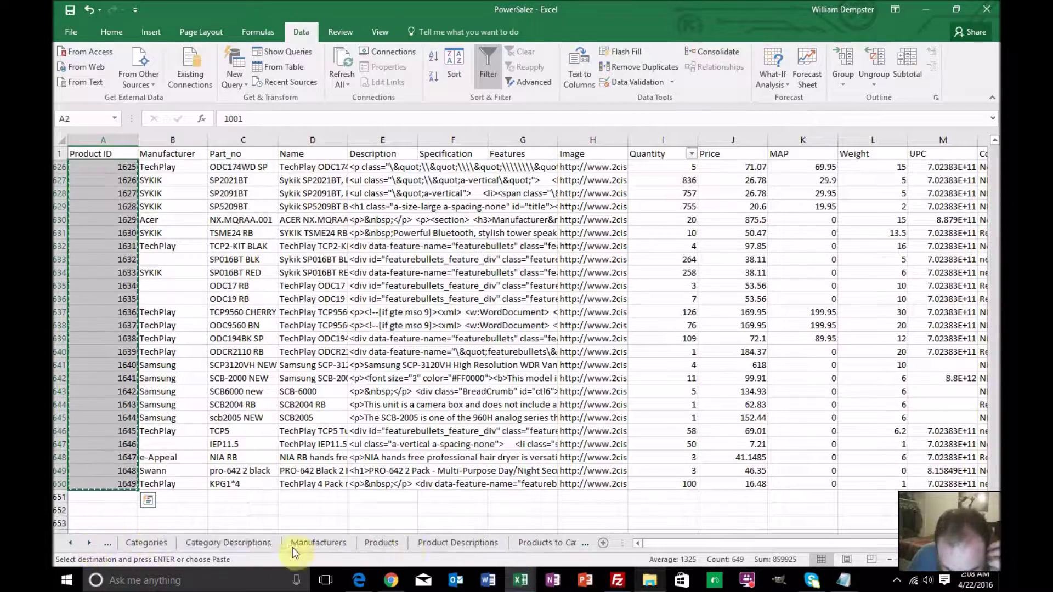
{"action": "left_click", "coordinate": [444, 543]}
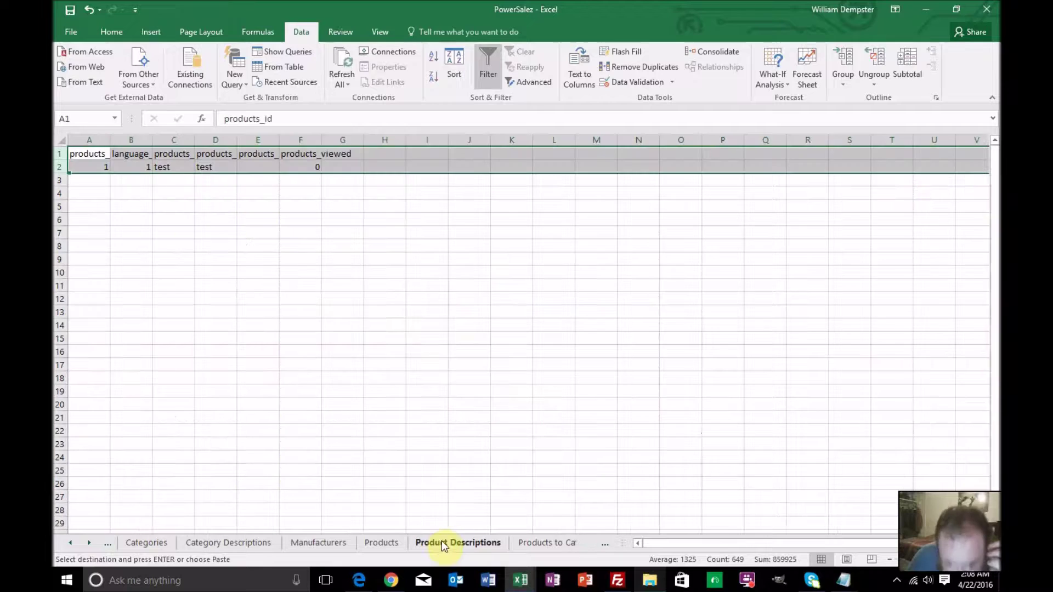
Paste the Product IDs at A2 and fill language_id 1 down every product row
{"action": "left_click", "coordinate": [94, 165]}
{"action": "key", "text": "ctrl+v"}
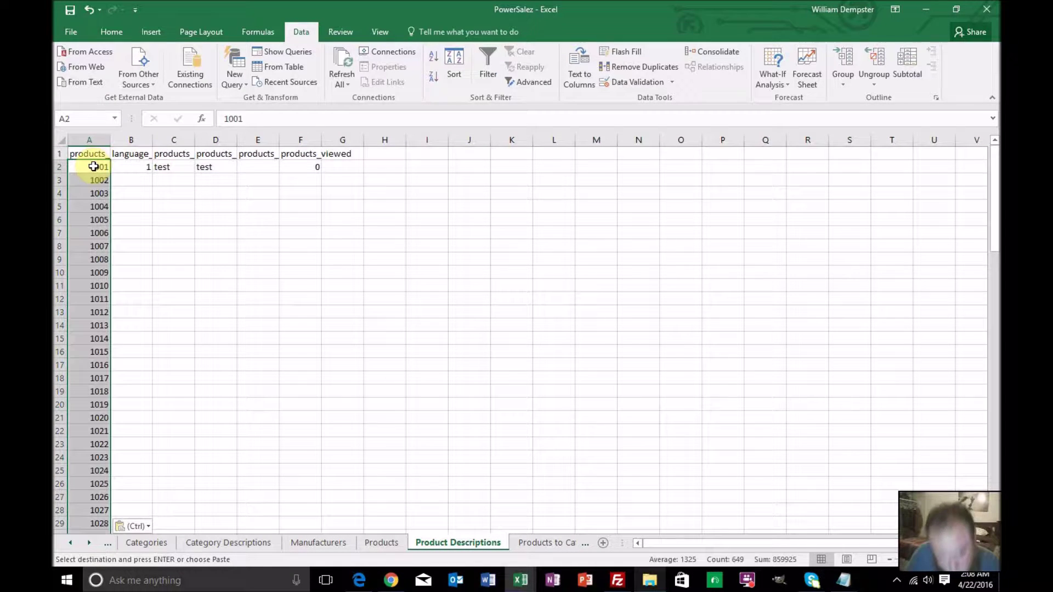
{"action": "left_click", "coordinate": [148, 169]}
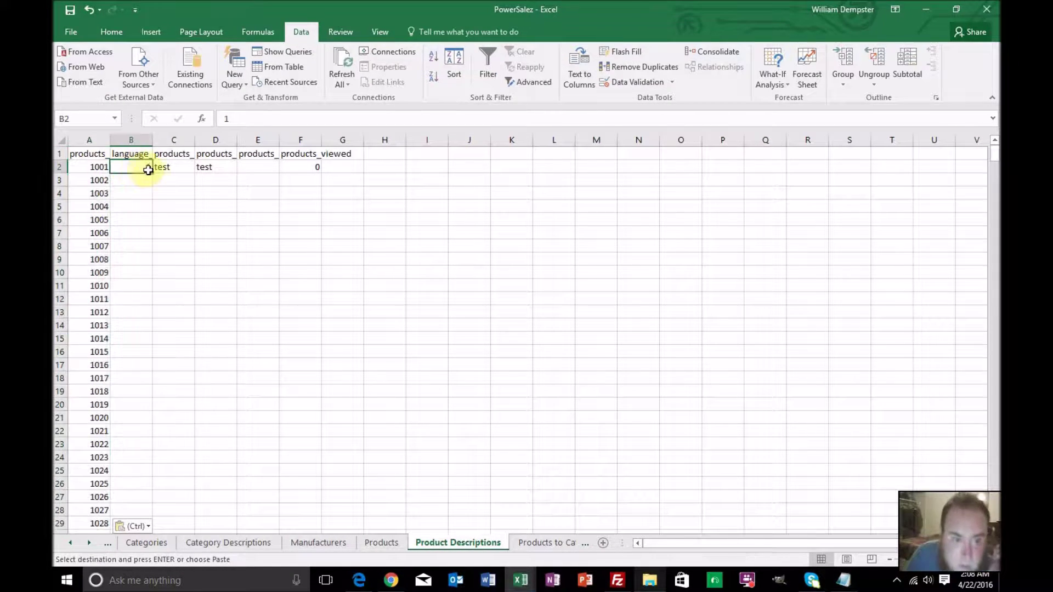
{"action": "double_click", "coordinate": [153, 172]}
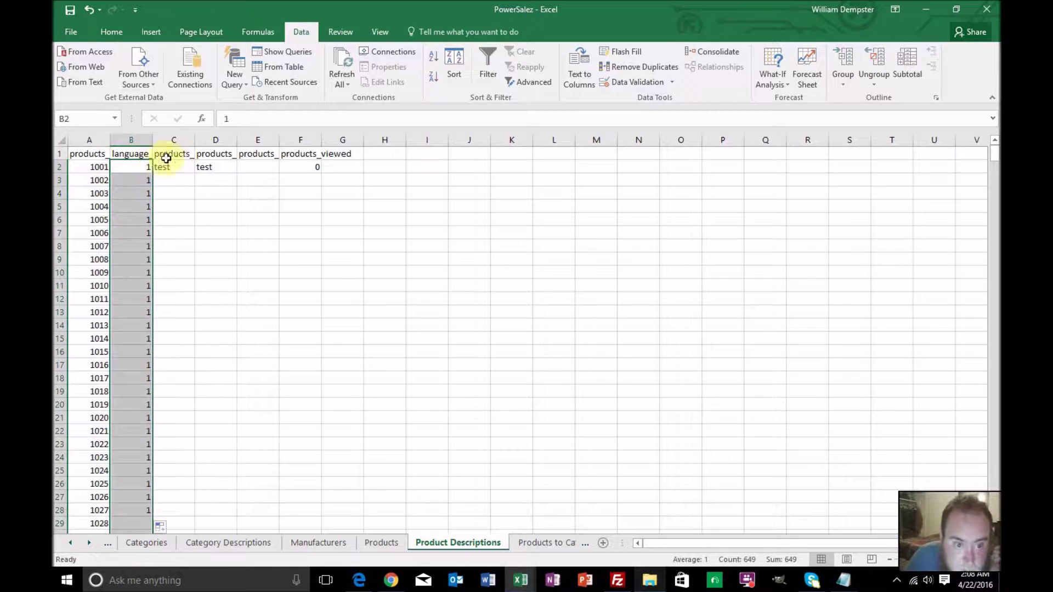
Autofit every column width on the Product Descriptions sheet
{"action": "left_click", "coordinate": [90, 153]}
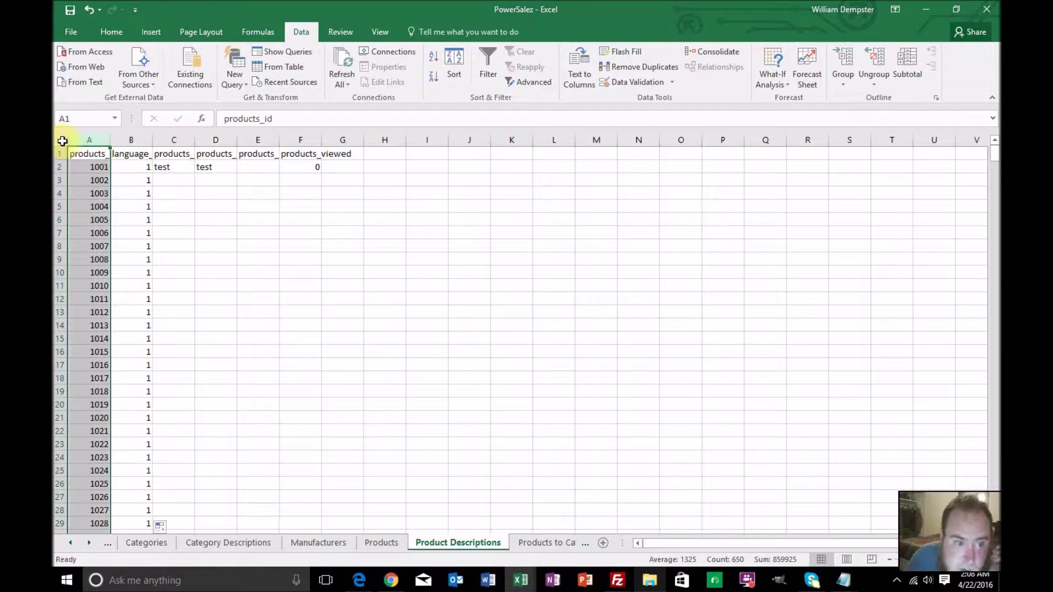
{"action": "left_click", "coordinate": [62, 141]}
{"action": "double_click", "coordinate": [111, 141]}
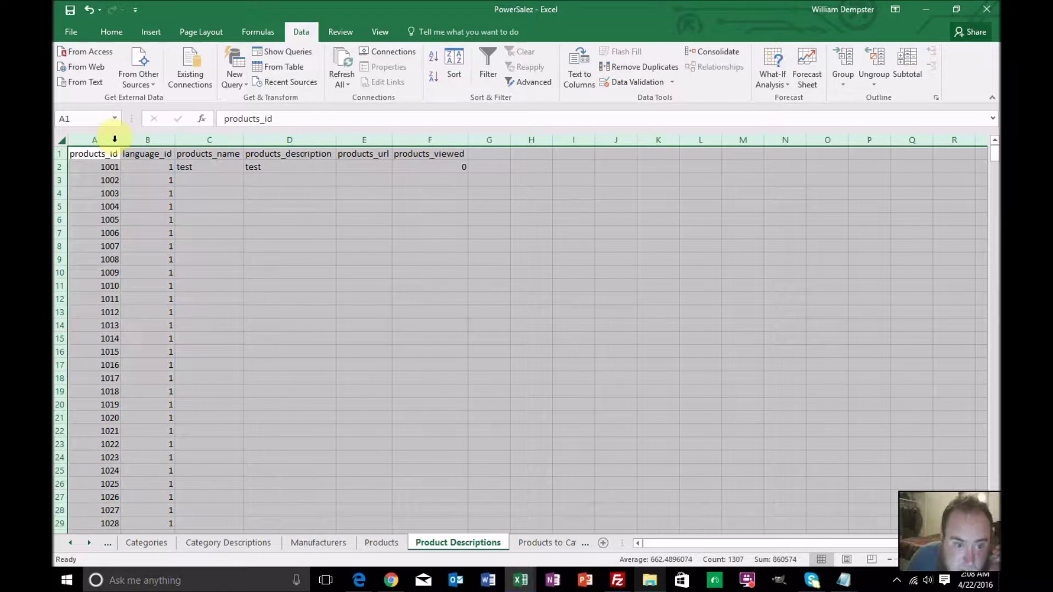
{"action": "left_click", "coordinate": [145, 141]}
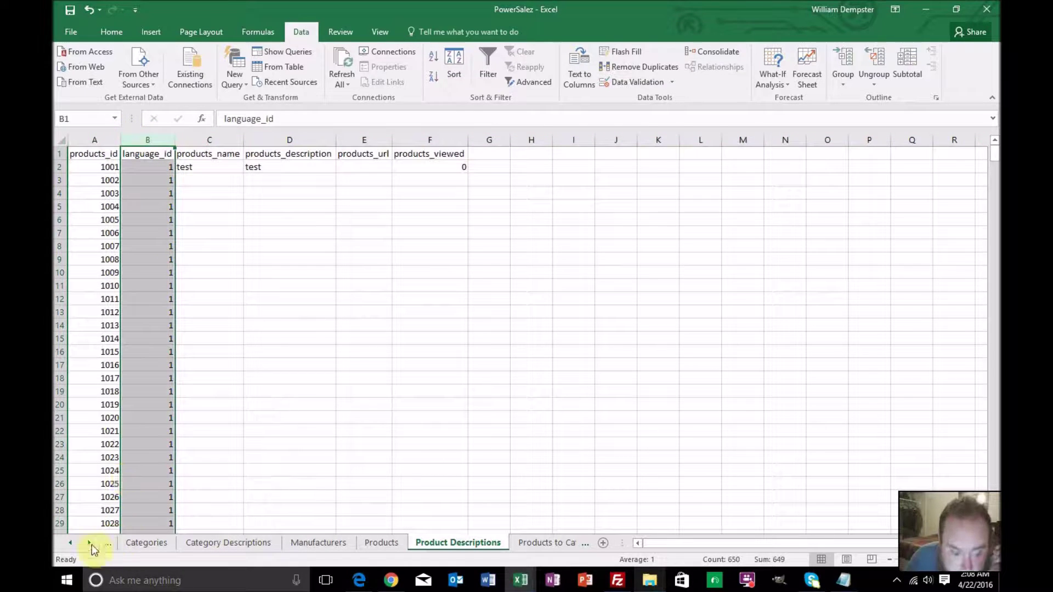
Return to the Master sheet
{"action": "left_click", "coordinate": [71, 543]}
{"action": "left_click", "coordinate": [73, 544]}
{"action": "left_click", "coordinate": [73, 544]}
{"action": "left_click", "coordinate": [72, 544]}
{"action": "left_click", "coordinate": [135, 542]}
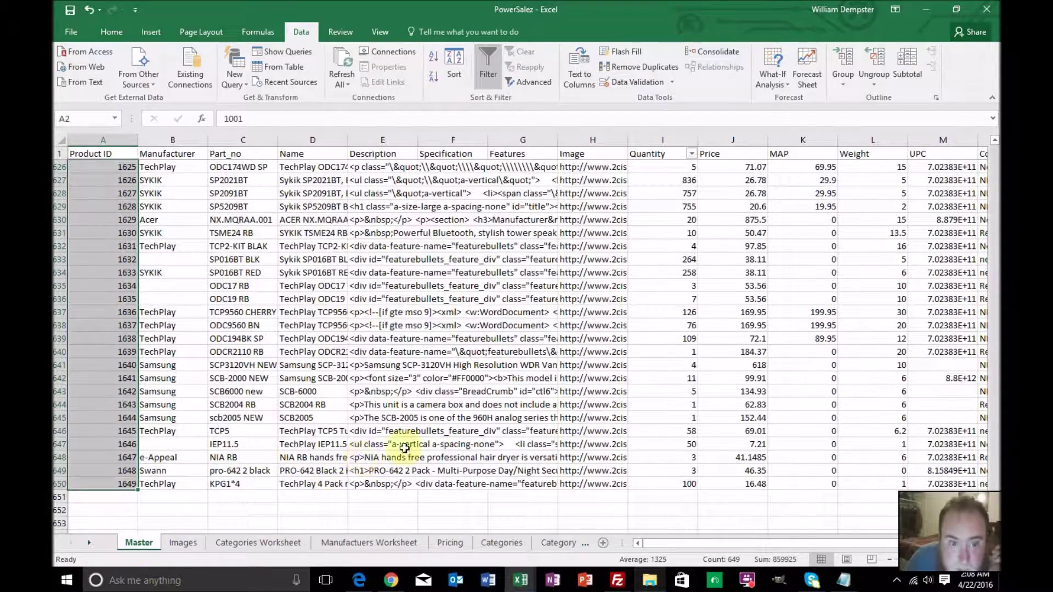
{"action": "scroll", "coordinate": [316, 174], "scroll_direction": "up", "scroll_amount": 20}
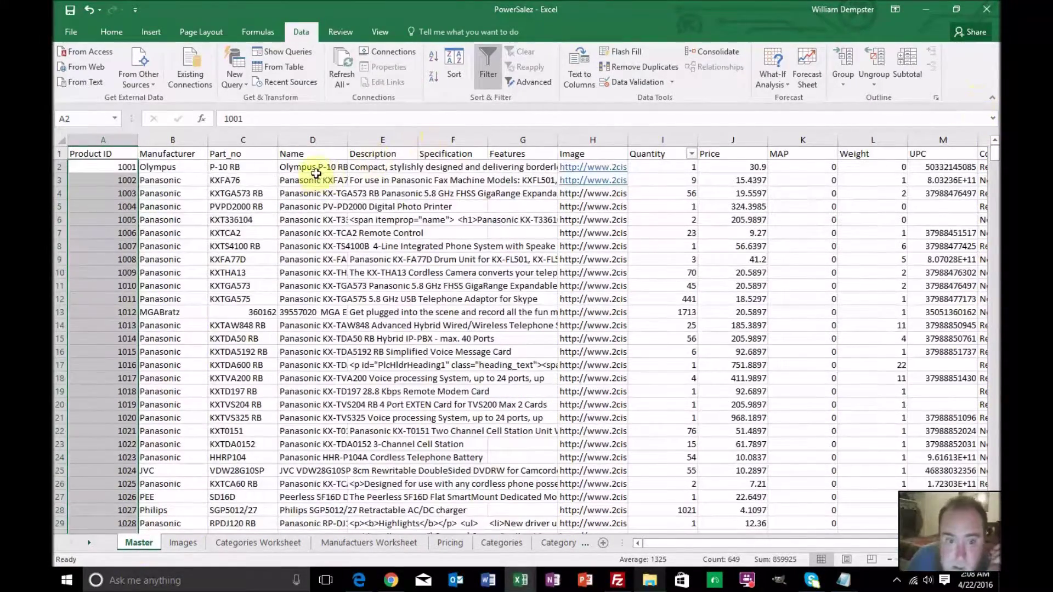
Copy the product names in Master cells D2:D650
{"action": "left_click", "coordinate": [313, 168]}
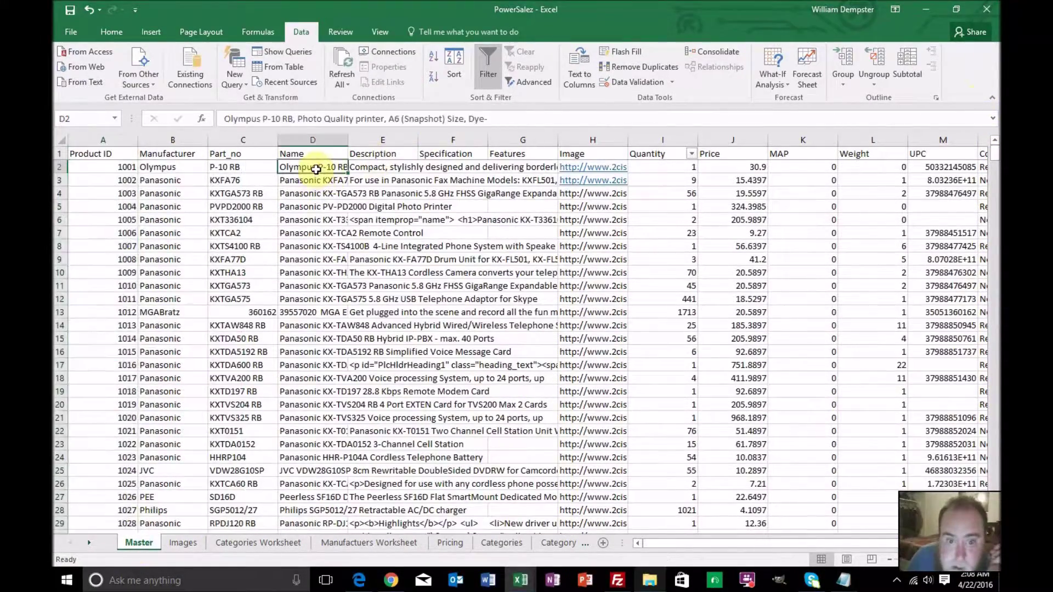
{"action": "left_click_drag", "start_coordinate": [997, 156], "coordinate": [995, 455]}
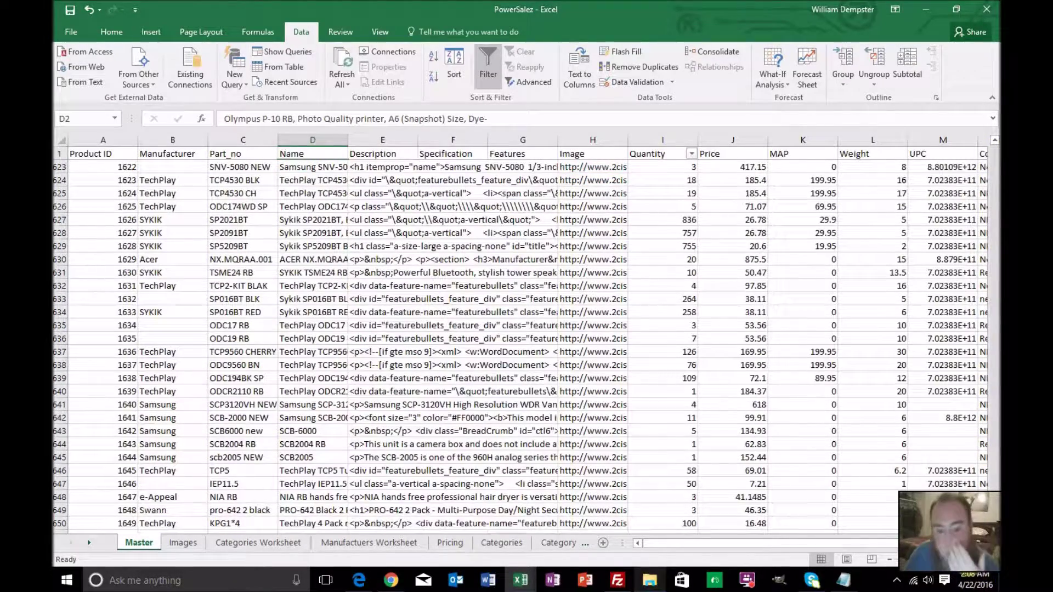
{"action": "scroll", "coordinate": [714, 495], "scroll_direction": "down", "scroll_amount": 2}
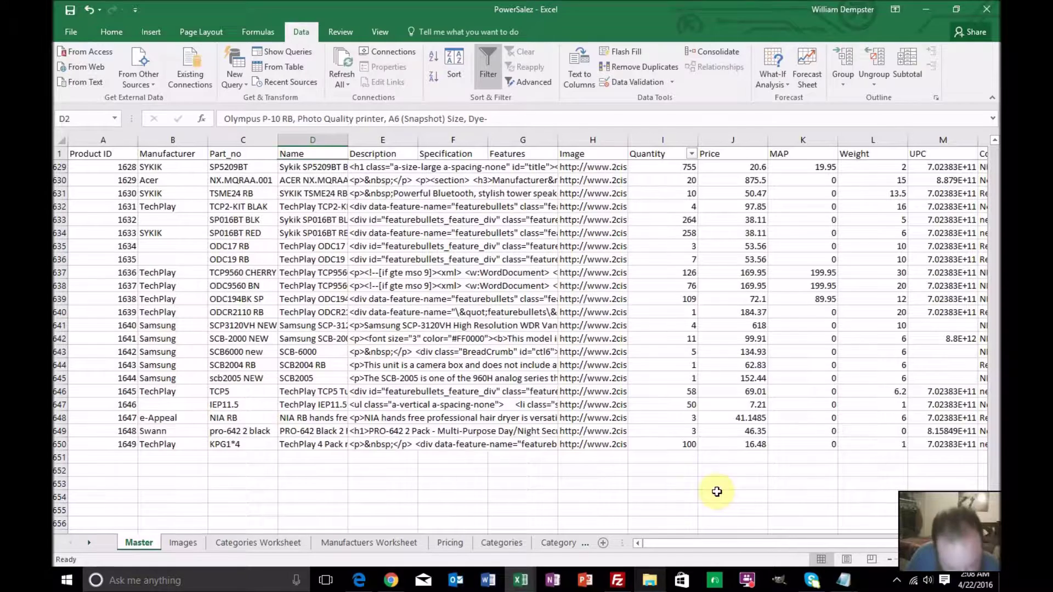
{"action": "left_click", "coordinate": [316, 446], "text": "shift"}
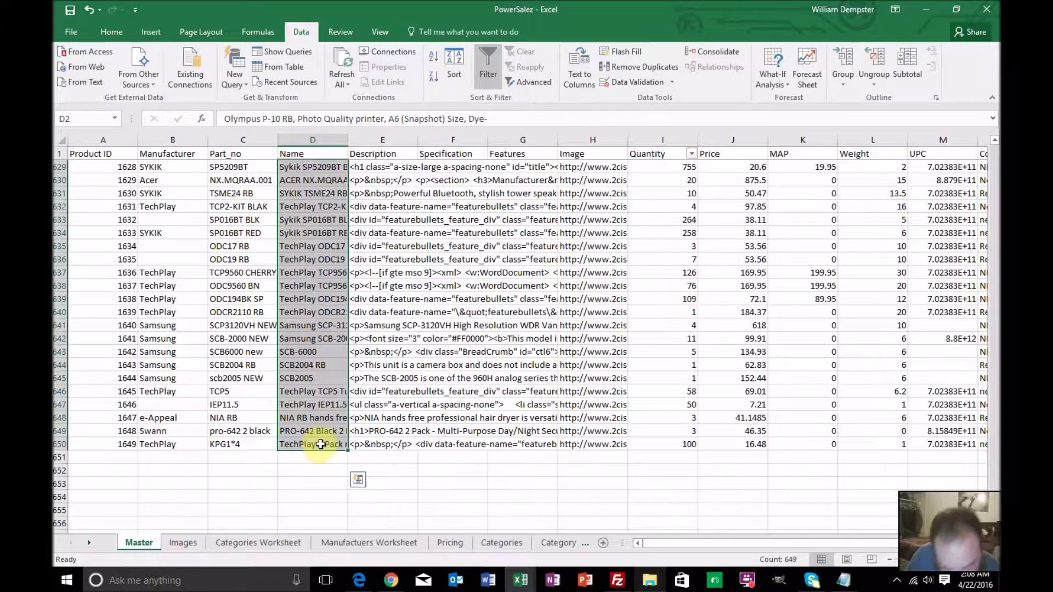
{"action": "key", "text": "ctrl+c"}
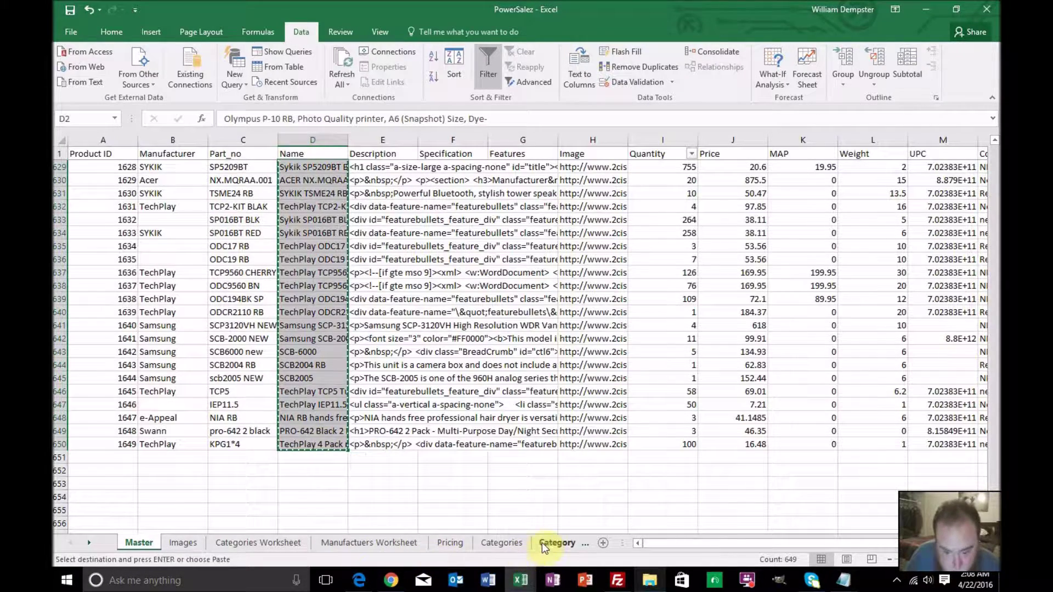
Paste the names into Category Descriptions D2, then undo that stray paste
{"action": "left_click", "coordinate": [551, 543]}
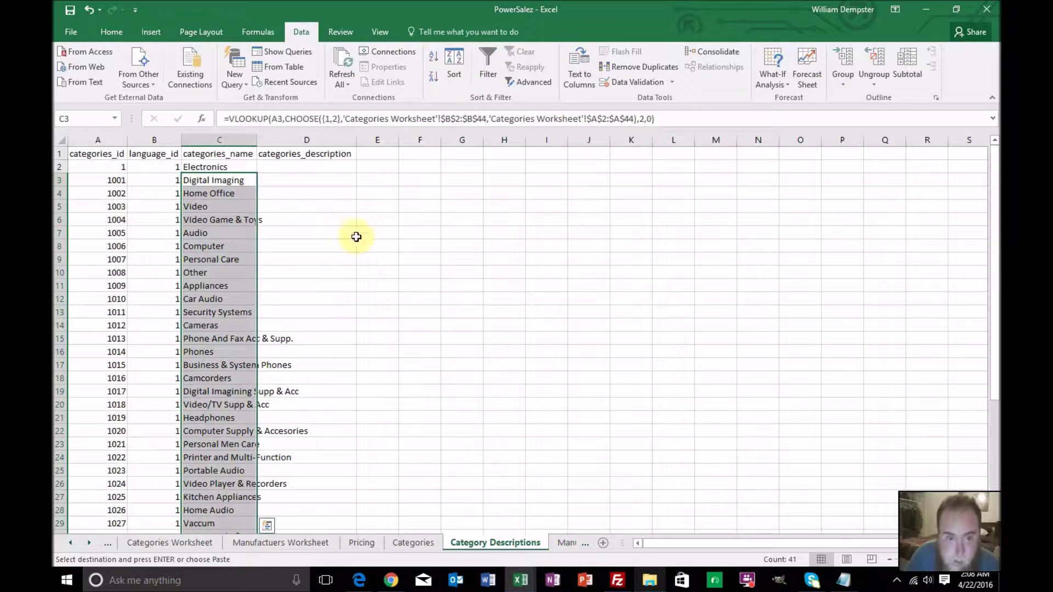
{"action": "left_click", "coordinate": [326, 169]}
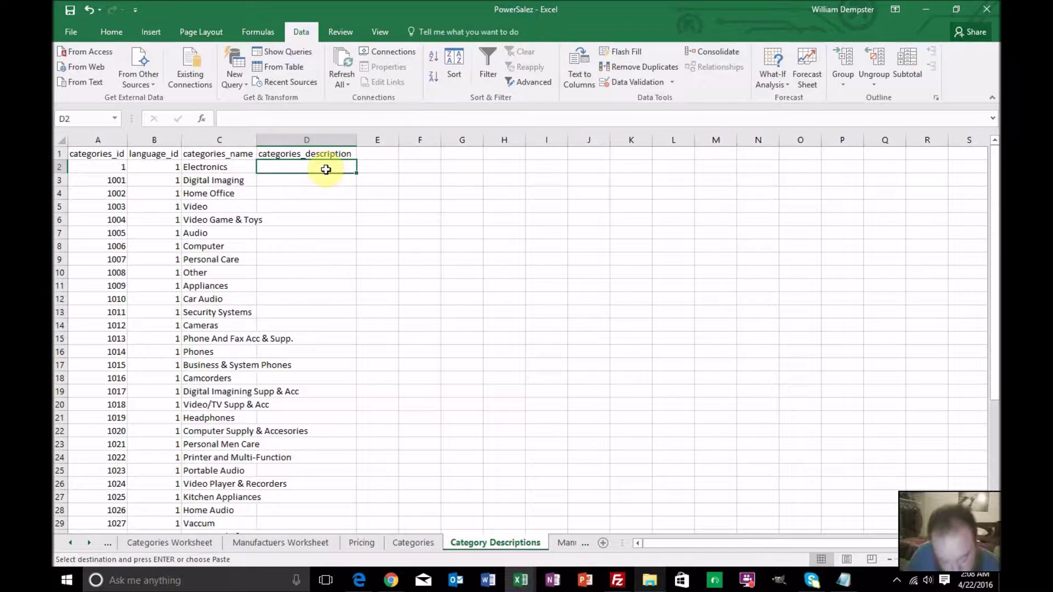
{"action": "key", "text": "ctrl+v"}
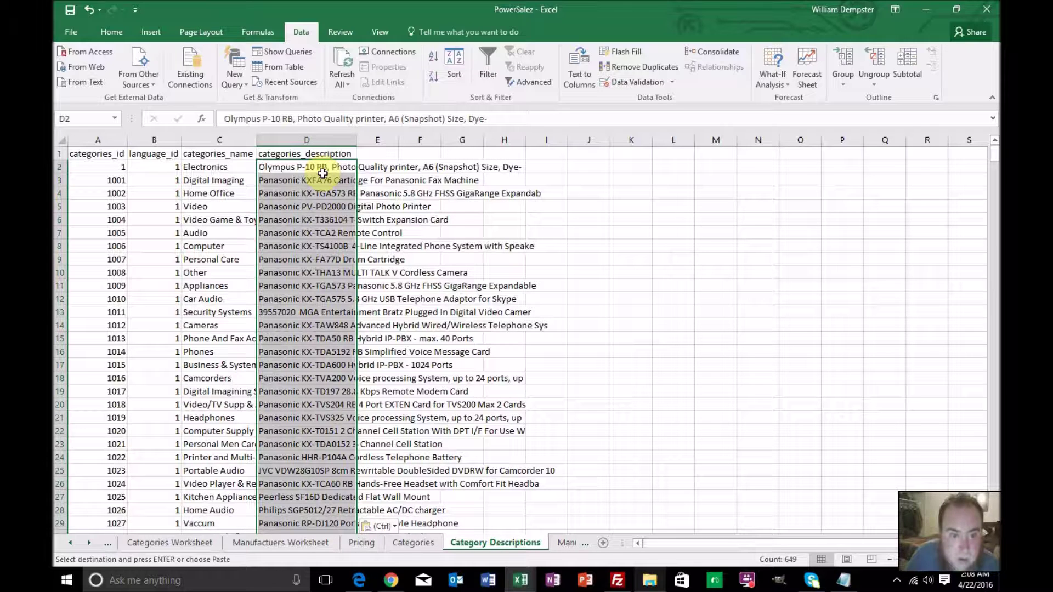
{"action": "key", "text": "ctrl+z"}
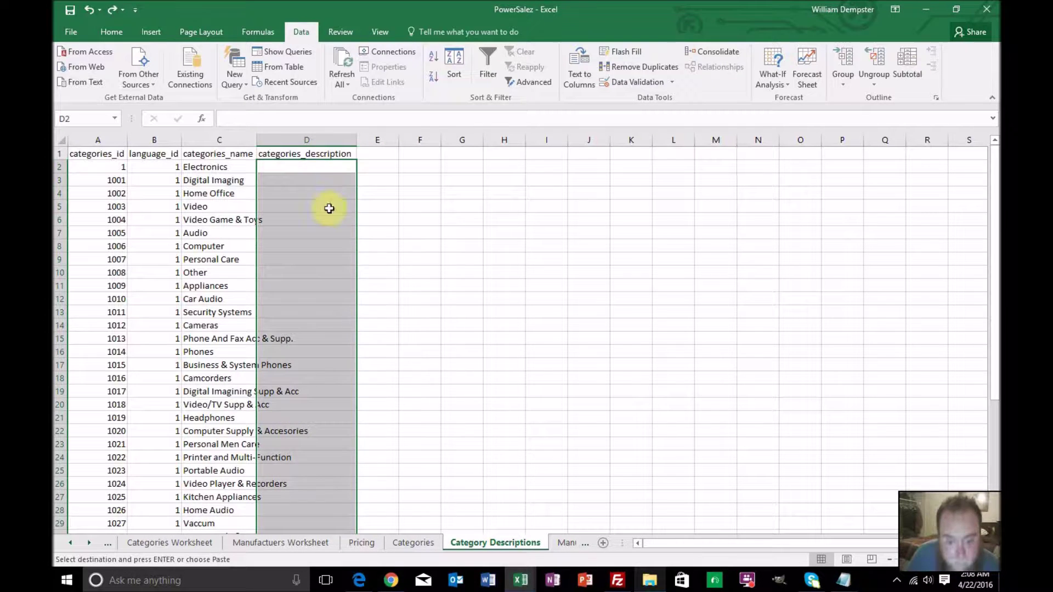
{"action": "left_click", "coordinate": [89, 543]}
{"action": "left_click", "coordinate": [89, 543]}
Paste the product names into products_name from C2, then select D2's test text
{"action": "left_click", "coordinate": [89, 544]}
{"action": "left_click", "coordinate": [89, 543]}
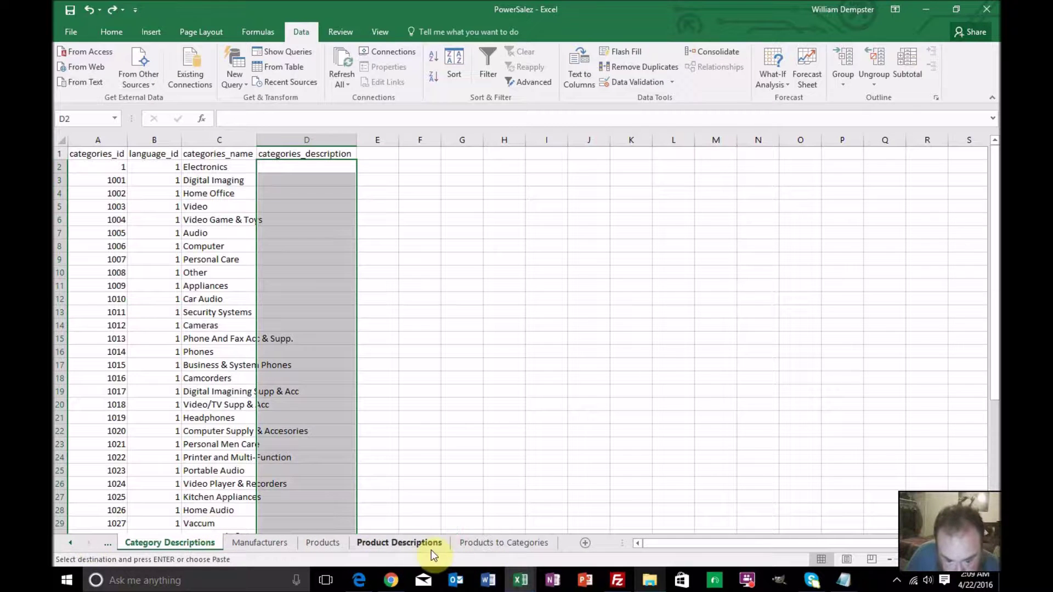
{"action": "left_click", "coordinate": [427, 543]}
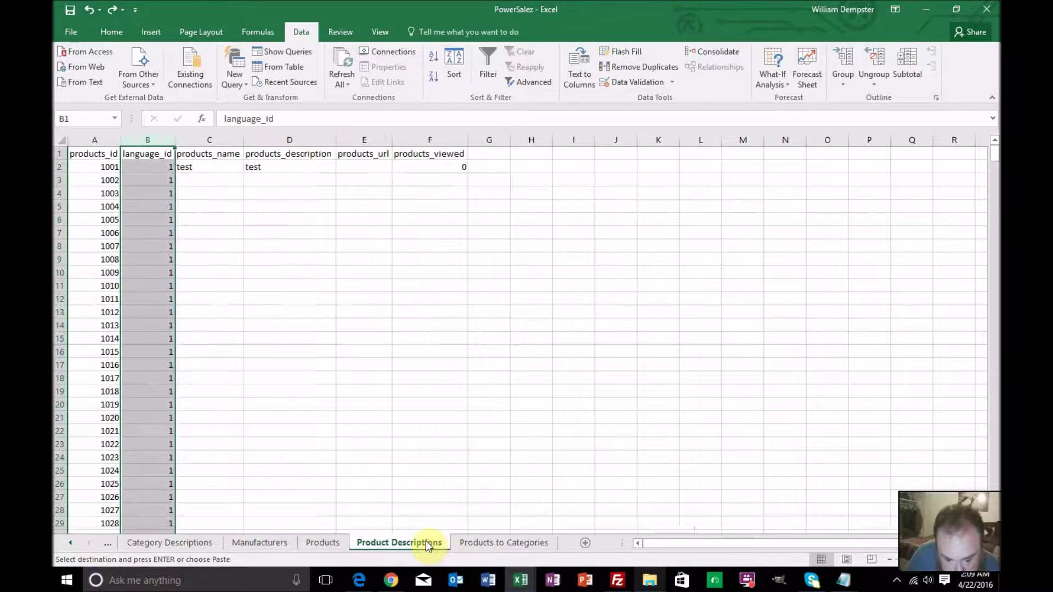
{"action": "left_click", "coordinate": [298, 166]}
{"action": "left_click", "coordinate": [239, 167]}
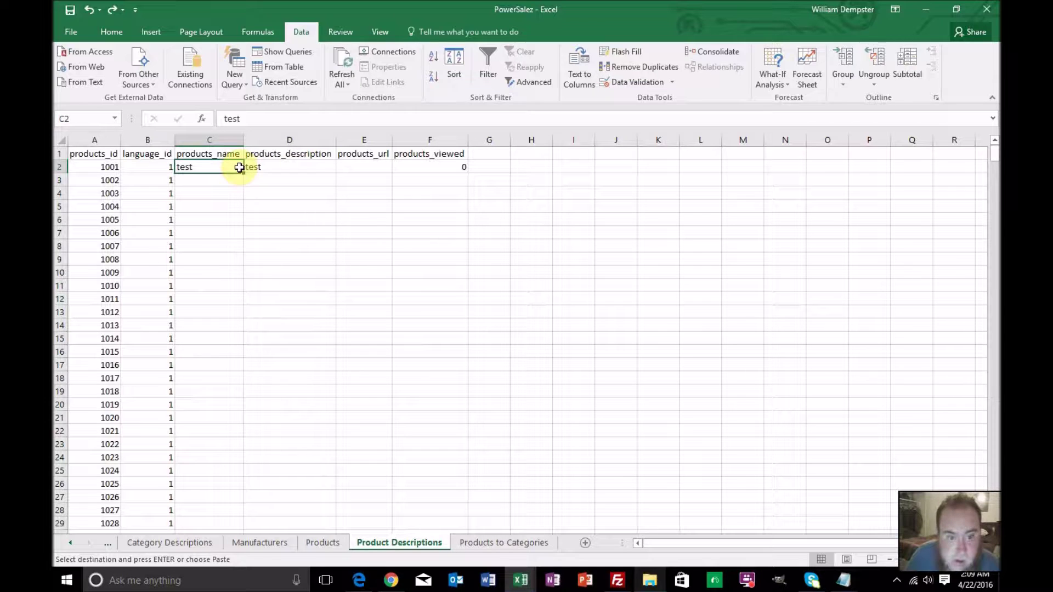
{"action": "key", "text": "ctrl+v"}
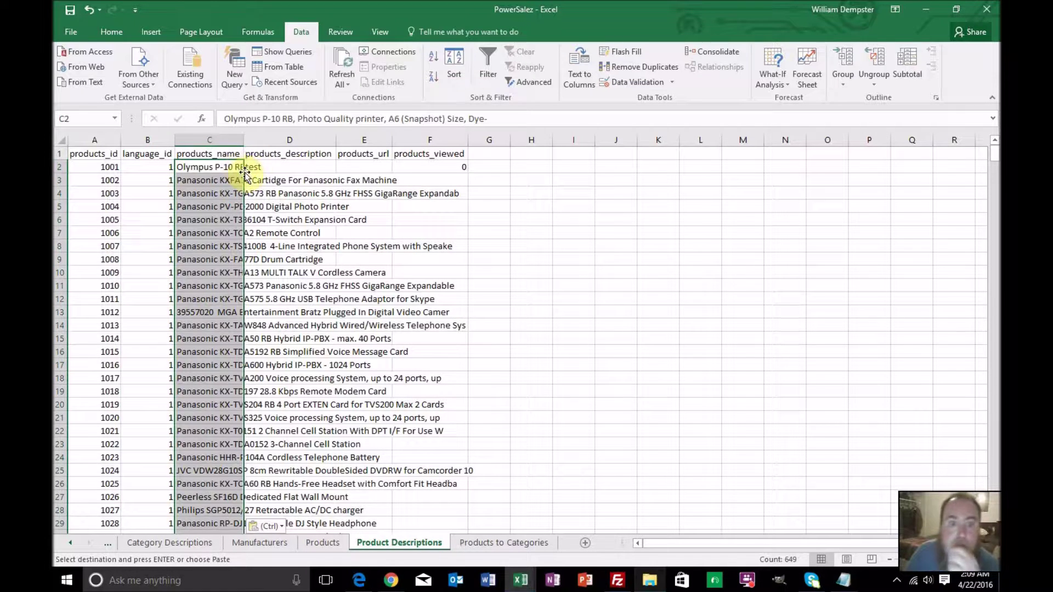
{"action": "left_click", "coordinate": [271, 169]}
{"action": "left_click_drag", "start_coordinate": [258, 118], "coordinate": [189, 113]}
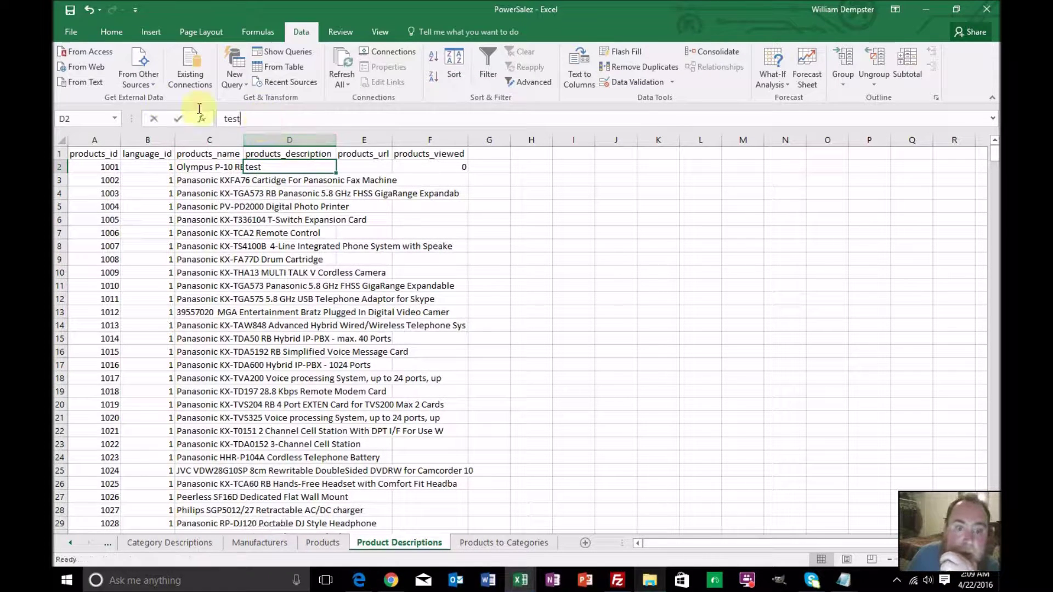
Start a =CONCATENATE( formula in D2 that references Master!E2
{"action": "type", "text": "=concatenate"}
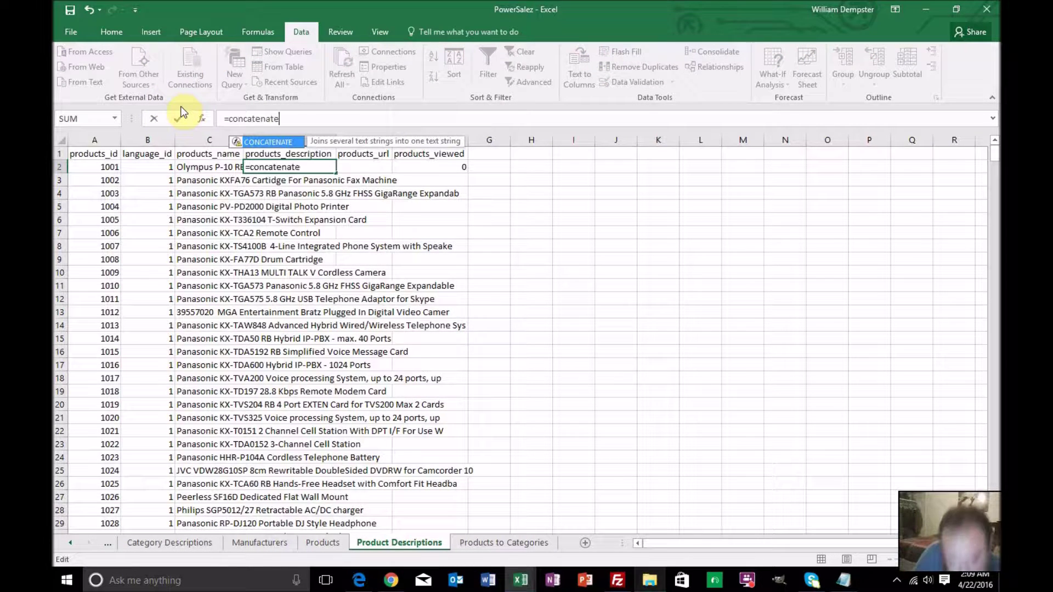
{"action": "type", "text": "("}
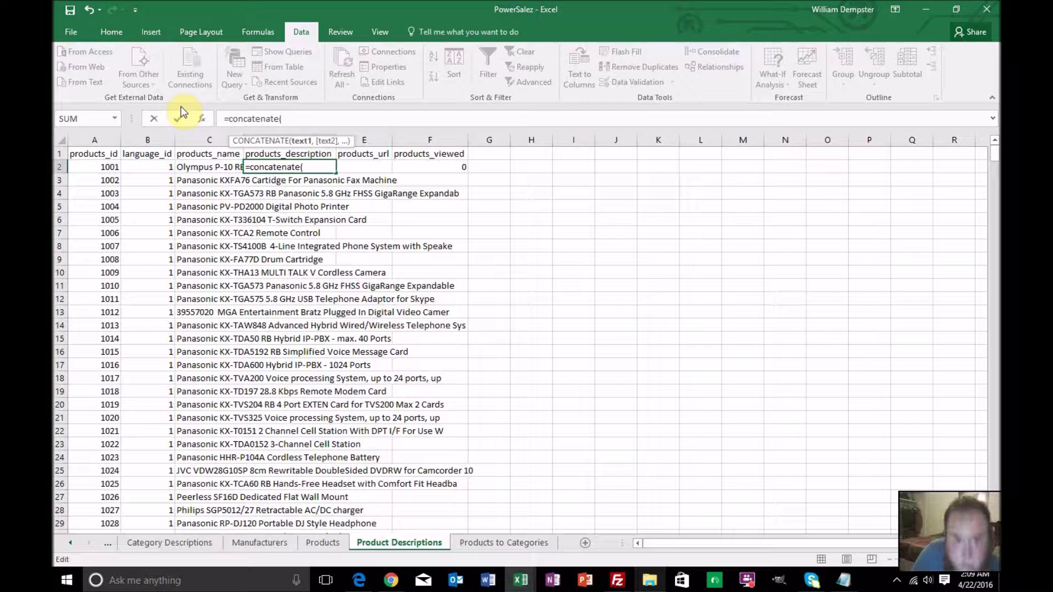
{"action": "left_click", "coordinate": [168, 546]}
{"action": "left_click", "coordinate": [72, 543]}
{"action": "left_click", "coordinate": [74, 543]}
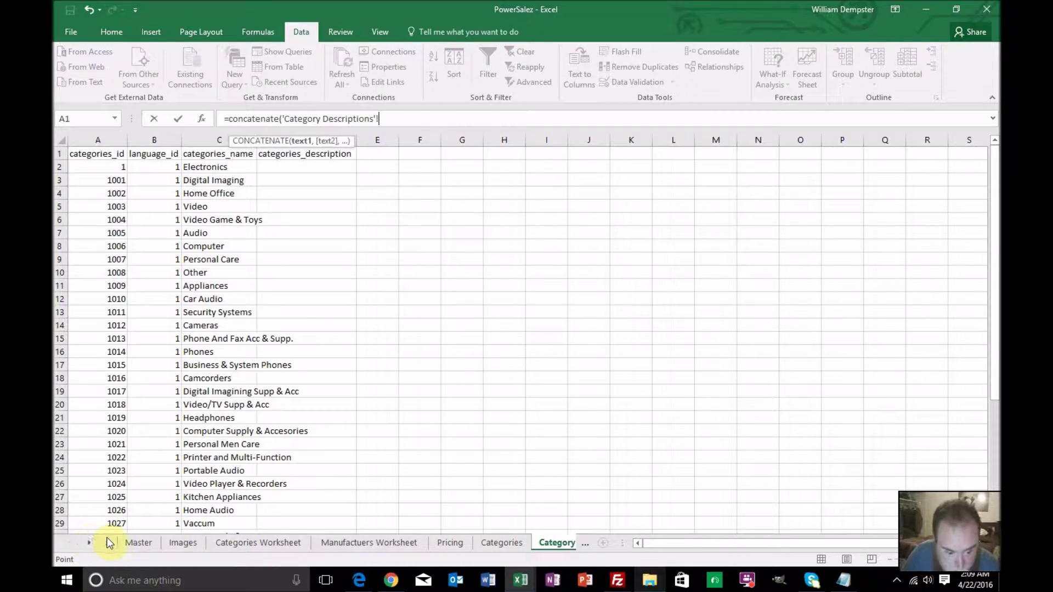
{"action": "left_click", "coordinate": [137, 543]}
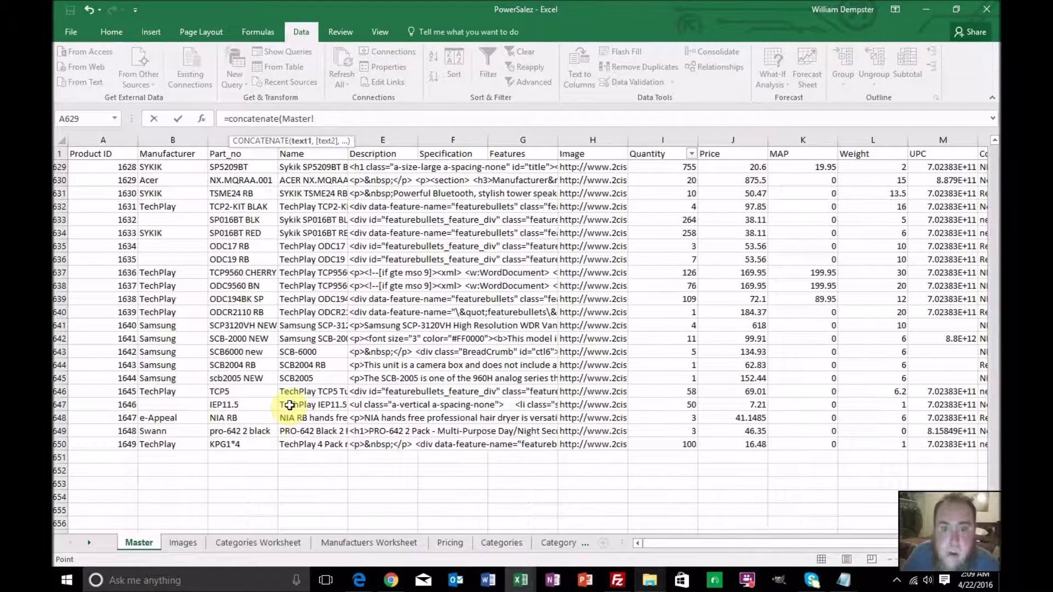
{"action": "scroll", "coordinate": [383, 213], "scroll_direction": "up", "scroll_amount": 2}
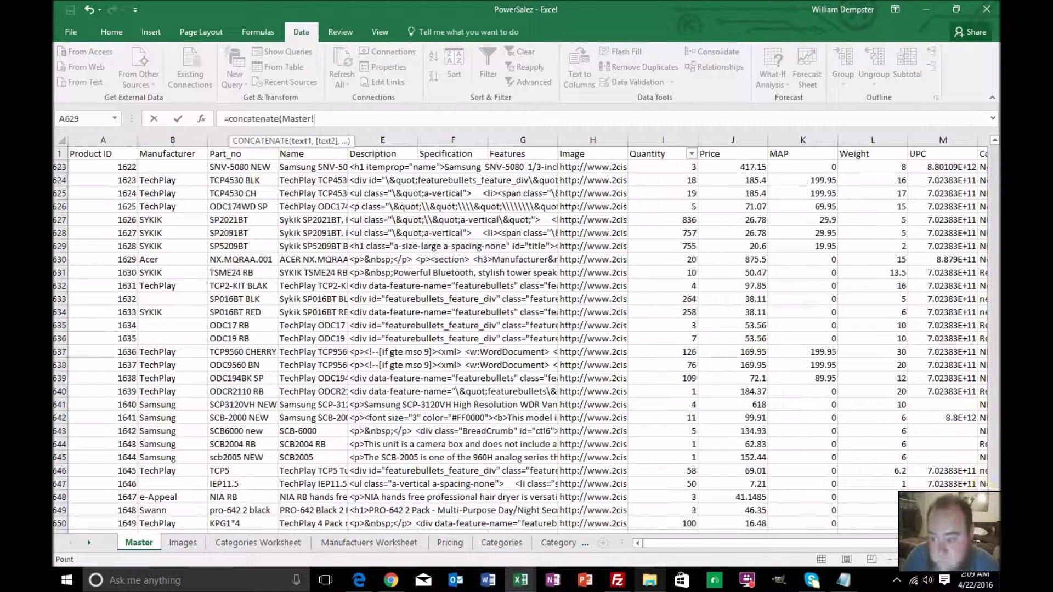
{"action": "left_click_drag", "start_coordinate": [996, 495], "coordinate": [994, 148]}
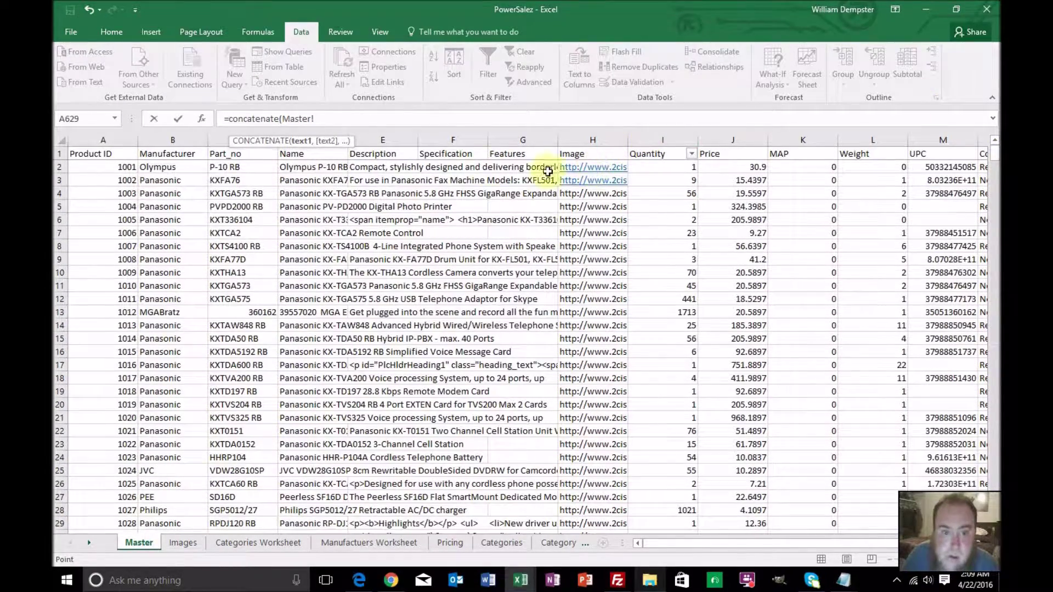
{"action": "left_click", "coordinate": [375, 170]}
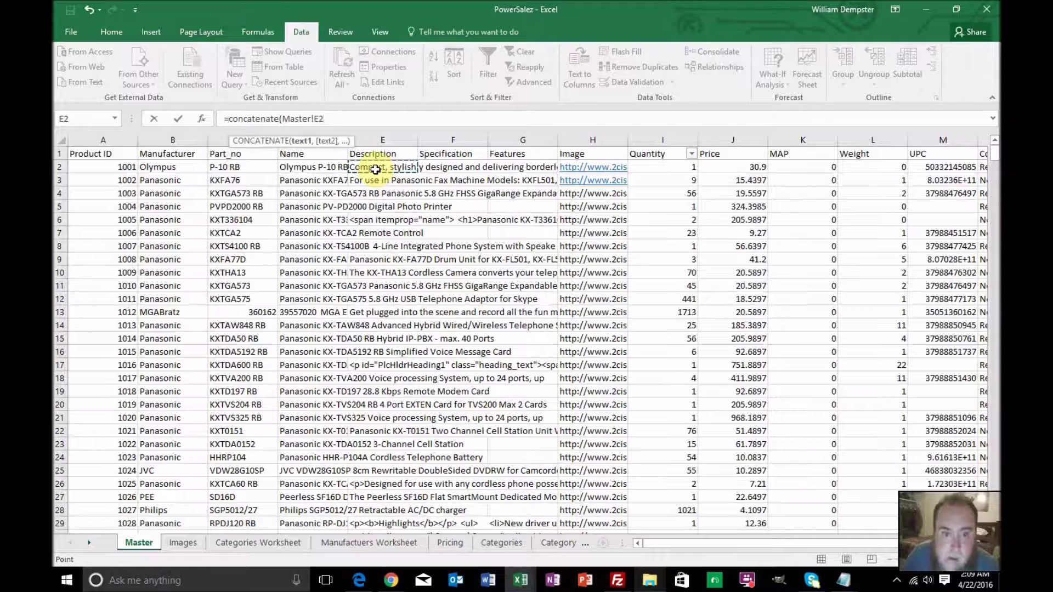
Add Master!F2 and Master!G2 with "<br>" separators and enter the formula
{"action": "type", "text": ",\"<br>"}
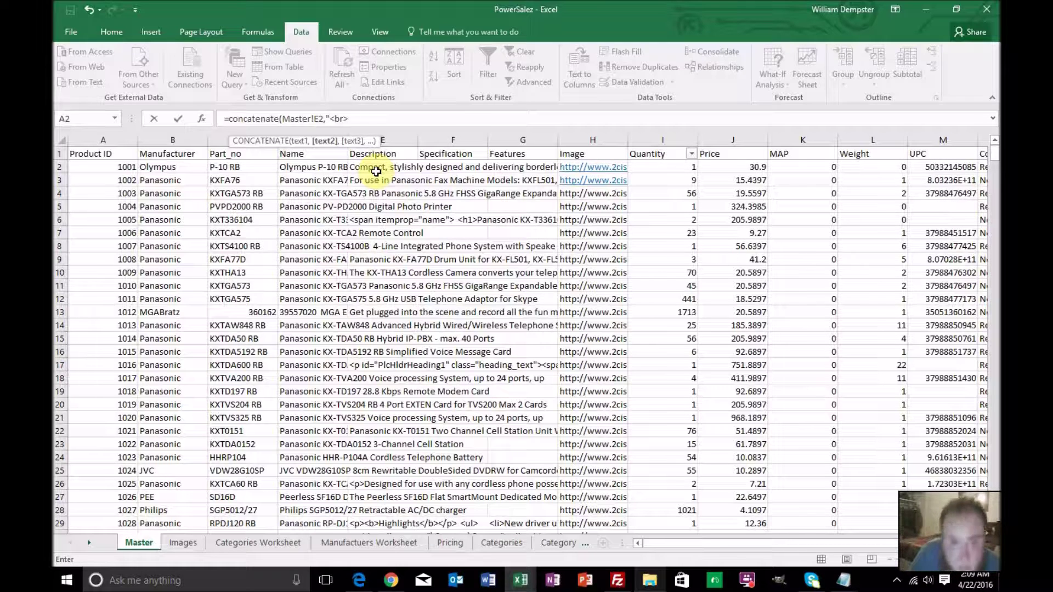
{"action": "type", "text": ","}
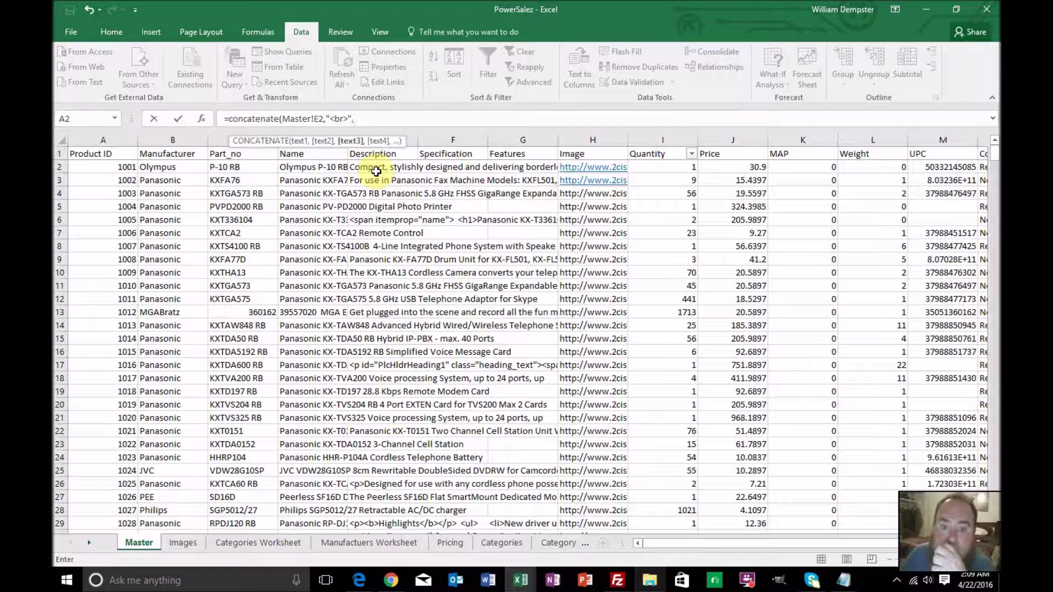
{"action": "left_click", "coordinate": [448, 168]}
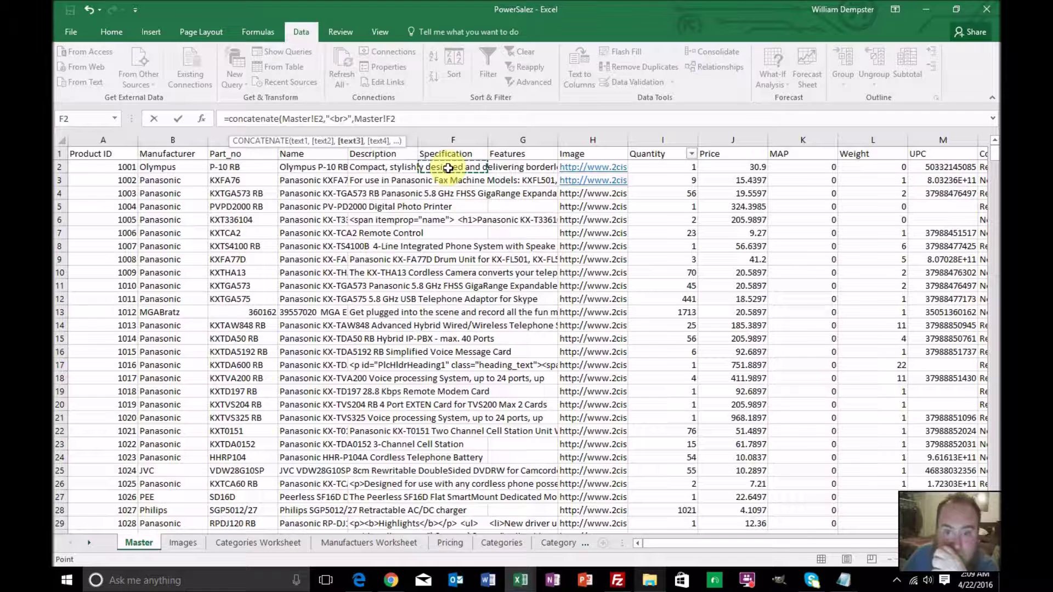
{"action": "type", "text": ",\"<br>"}
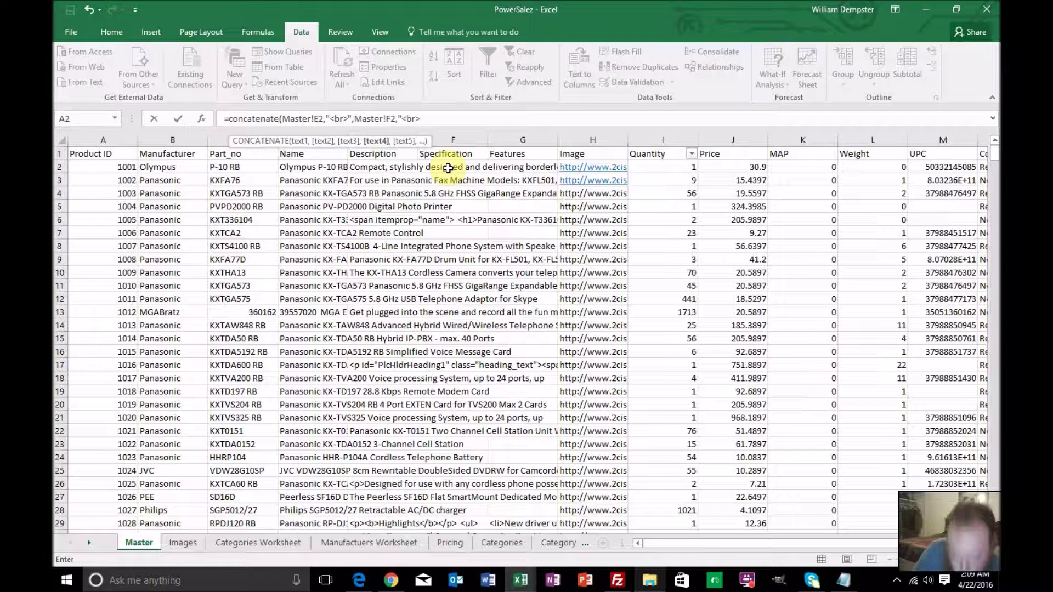
{"action": "type", "text": "\","}
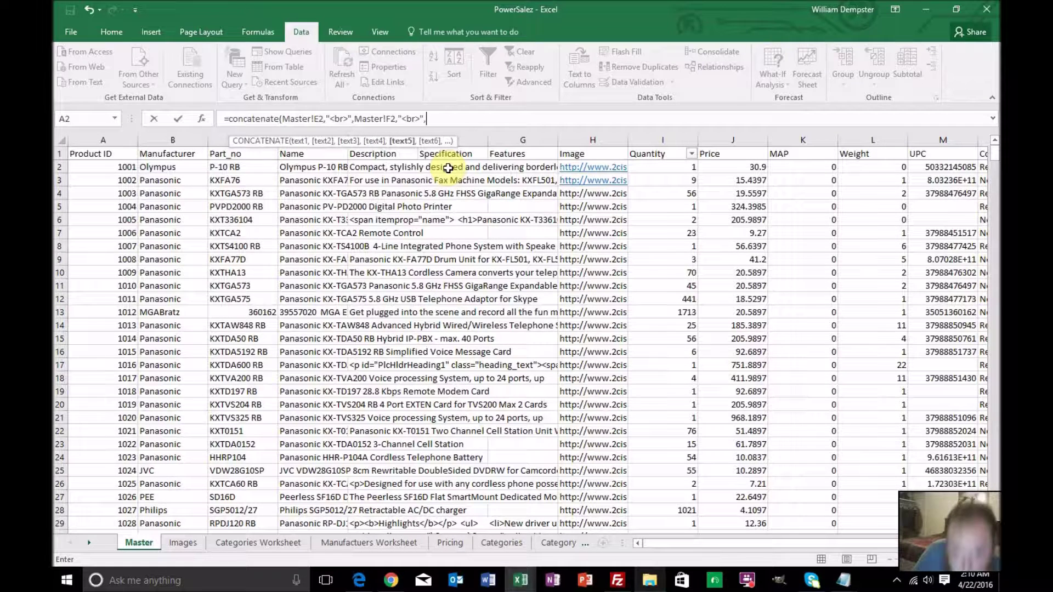
{"action": "left_click", "coordinate": [503, 168]}
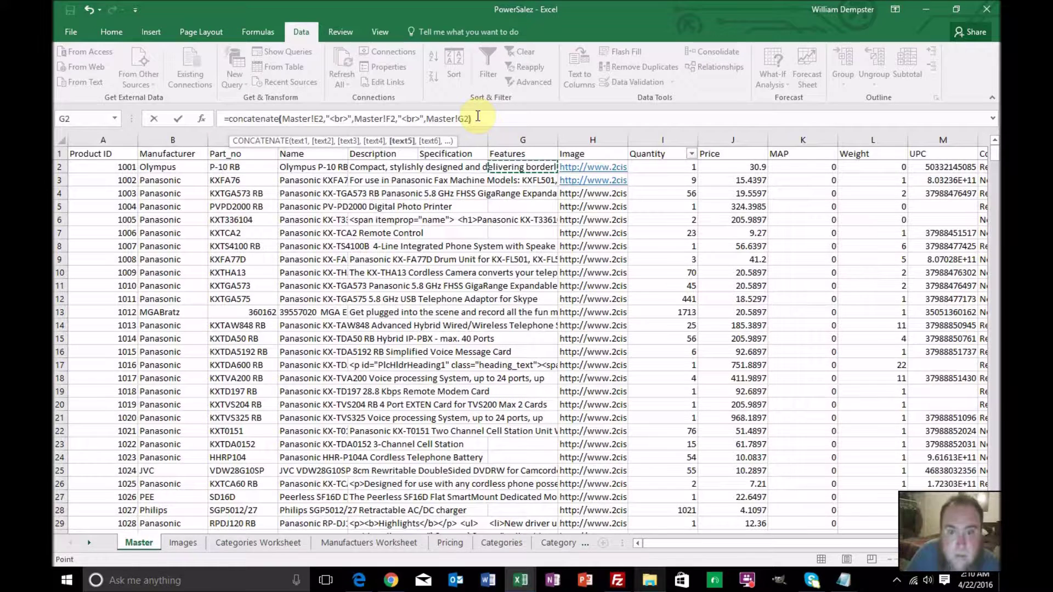
{"action": "key", "text": "Return"}
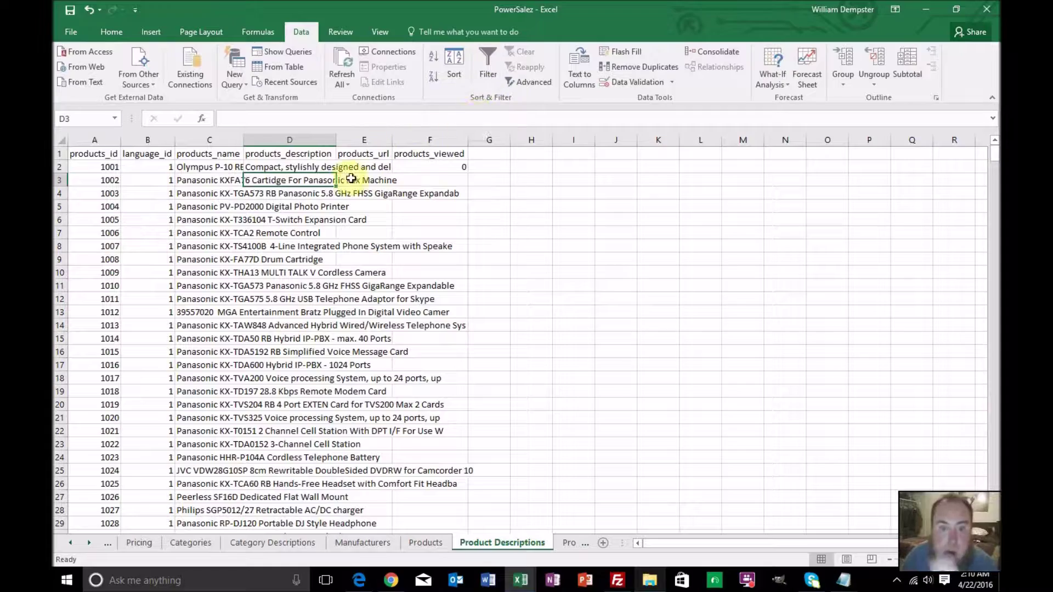
Copy D2's CONCATENATE formula down products_description and scroll through the combined descriptions
{"action": "left_click", "coordinate": [324, 169]}
{"action": "double_click", "coordinate": [336, 174]}
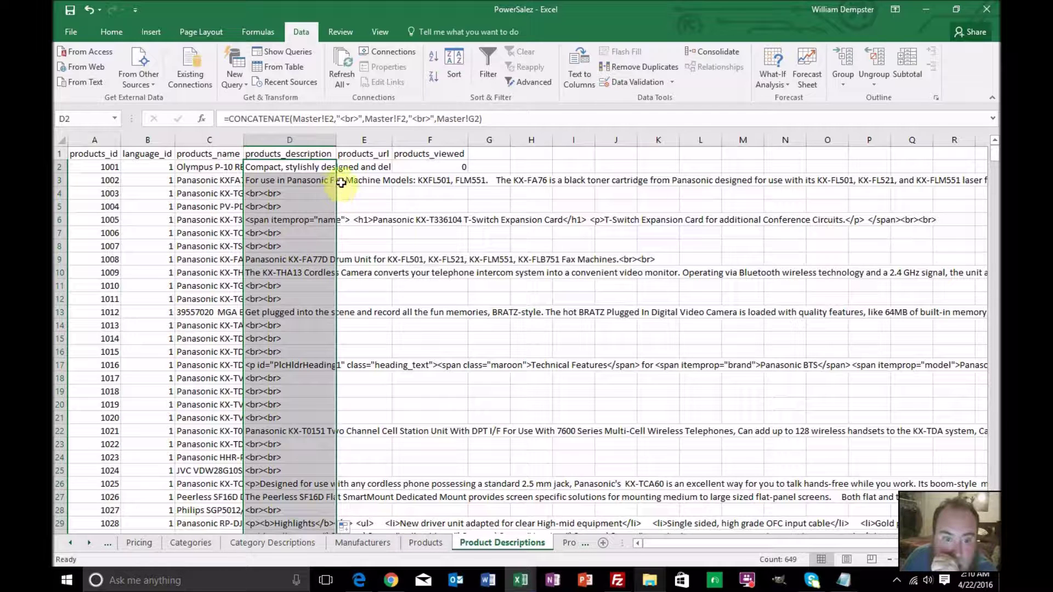
{"action": "left_click", "coordinate": [344, 192]}
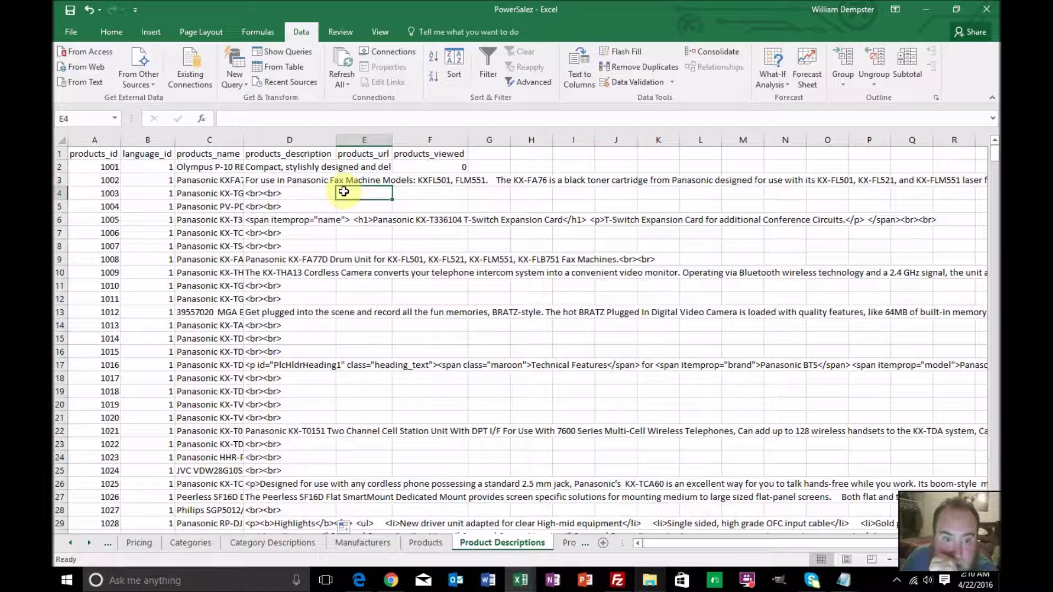
{"action": "scroll", "coordinate": [348, 212], "scroll_direction": "down", "scroll_amount": 1}
{"action": "scroll", "coordinate": [348, 212], "scroll_direction": "down", "scroll_amount": 8}
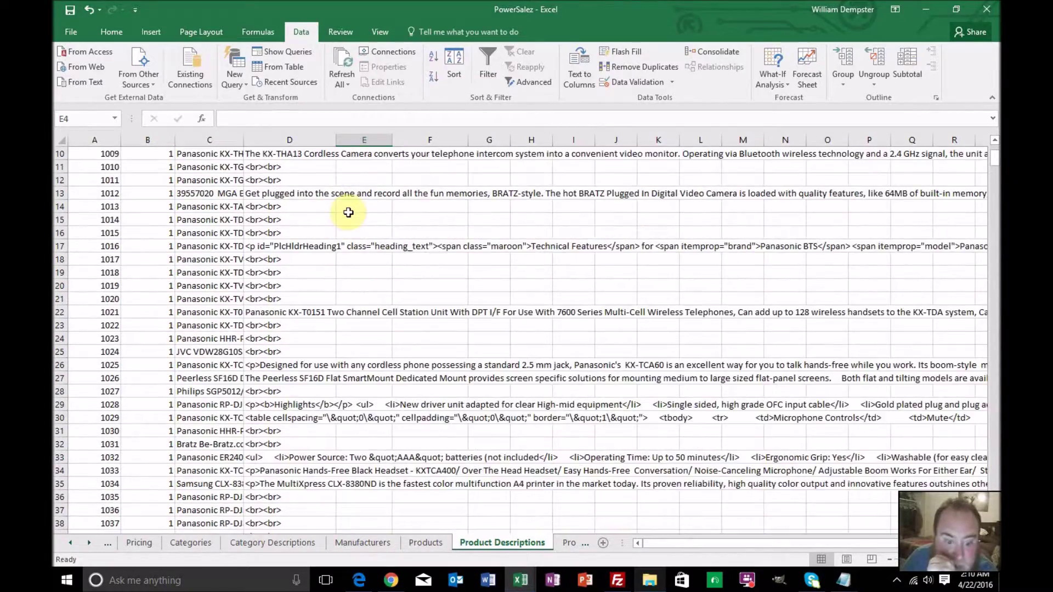
{"action": "scroll", "coordinate": [348, 213], "scroll_direction": "down", "scroll_amount": 6}
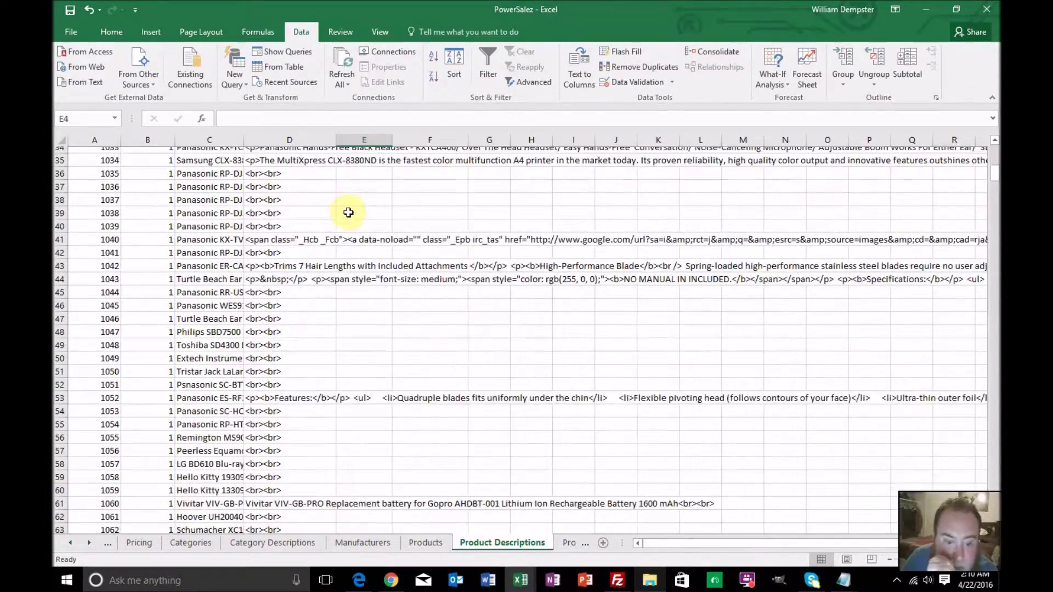
{"action": "scroll", "coordinate": [349, 212], "scroll_direction": "down", "scroll_amount": 1}
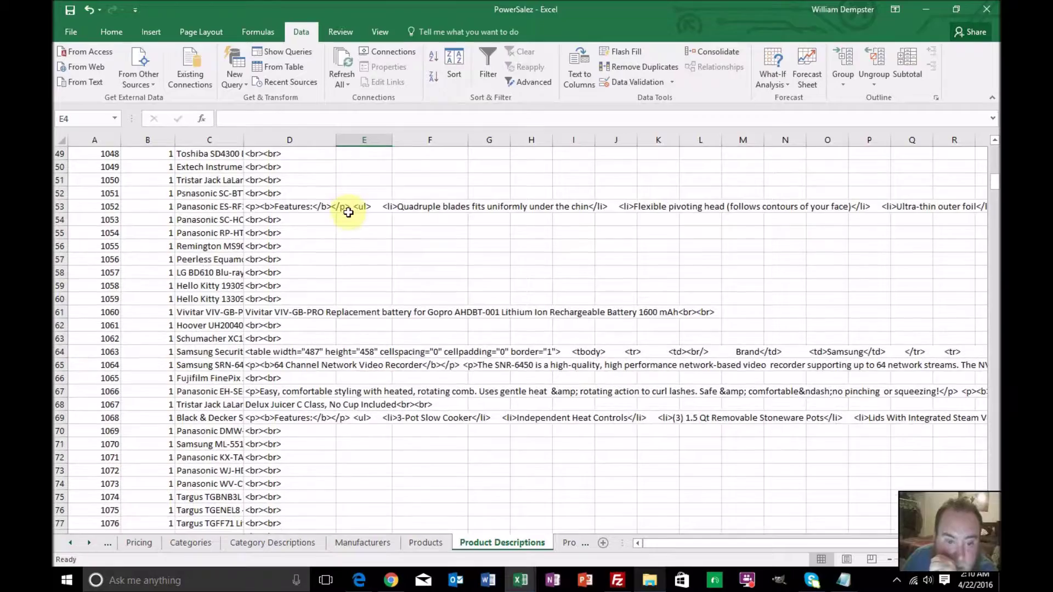
{"action": "scroll", "coordinate": [348, 212], "scroll_direction": "down", "scroll_amount": 4}
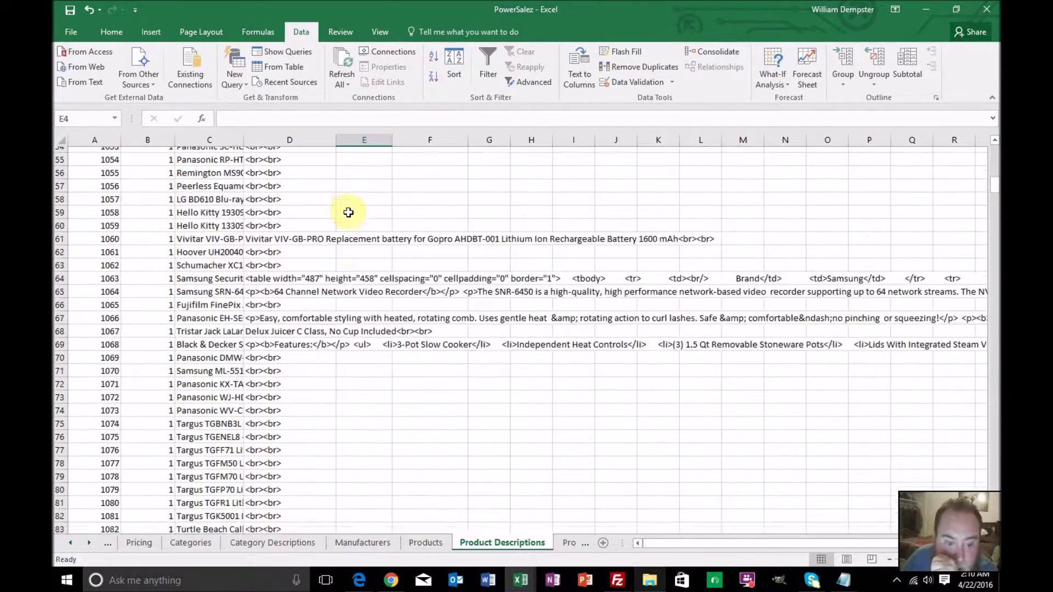
{"action": "scroll", "coordinate": [348, 212], "scroll_direction": "down", "scroll_amount": 8}
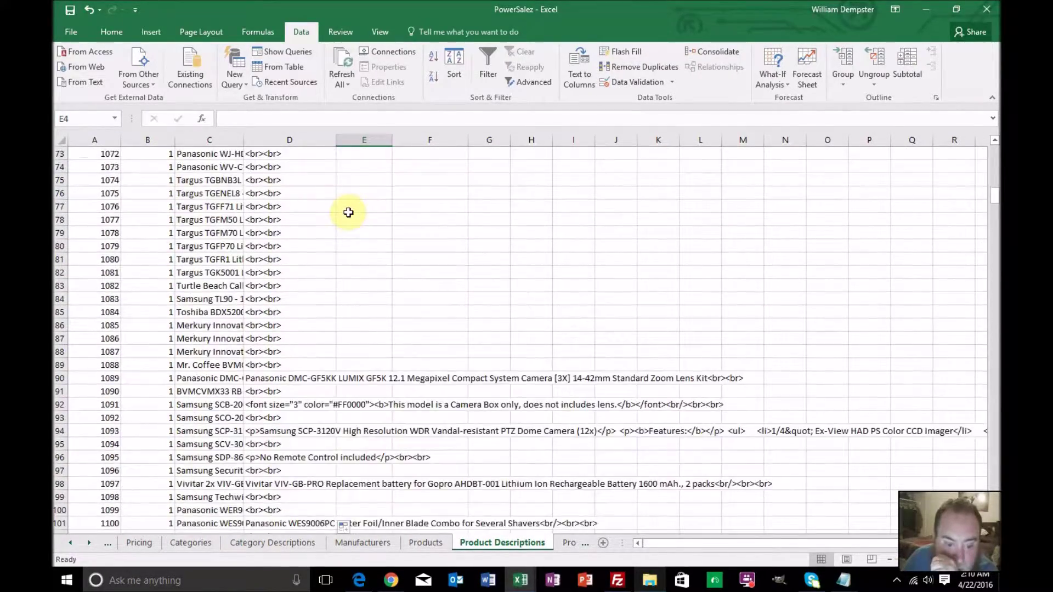
{"action": "scroll", "coordinate": [348, 212], "scroll_direction": "down", "scroll_amount": 7}
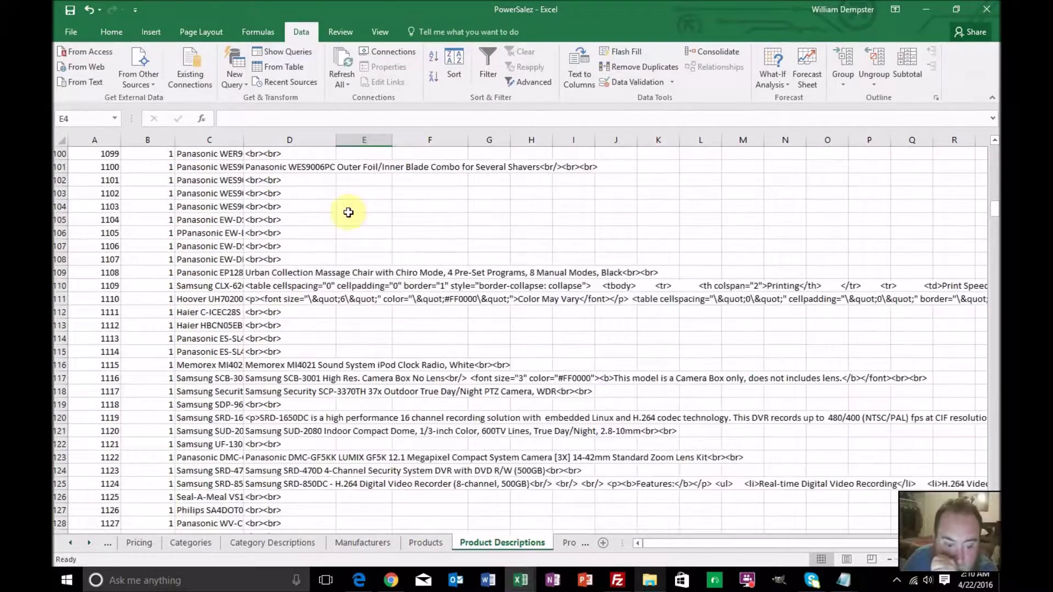
{"action": "scroll", "coordinate": [349, 212], "scroll_direction": "down", "scroll_amount": 13}
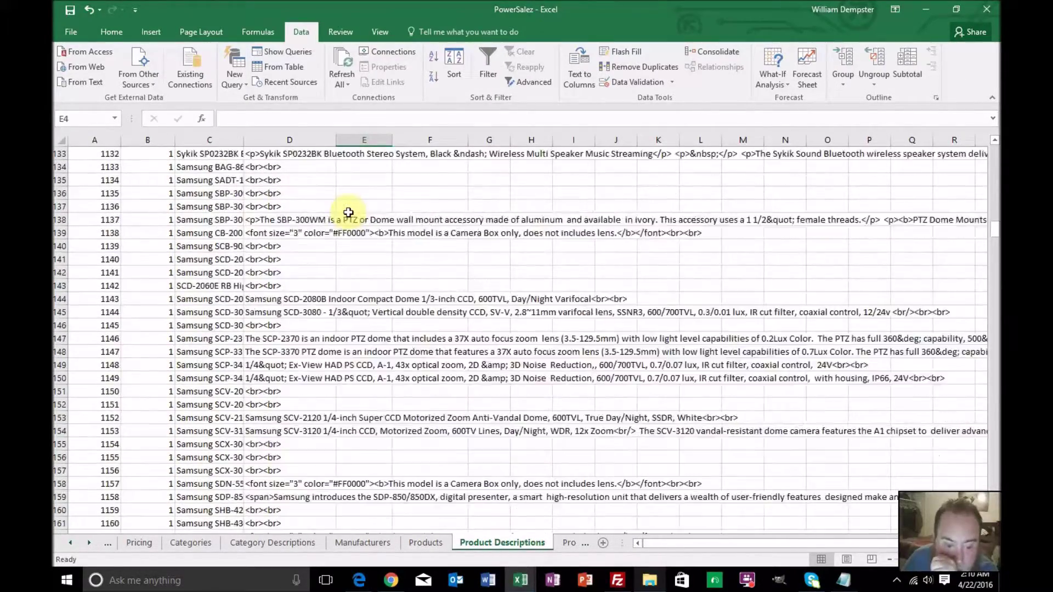
{"action": "scroll", "coordinate": [348, 212], "scroll_direction": "down", "scroll_amount": 6}
{"action": "scroll", "coordinate": [461, 313], "scroll_direction": "up", "scroll_amount": 11}
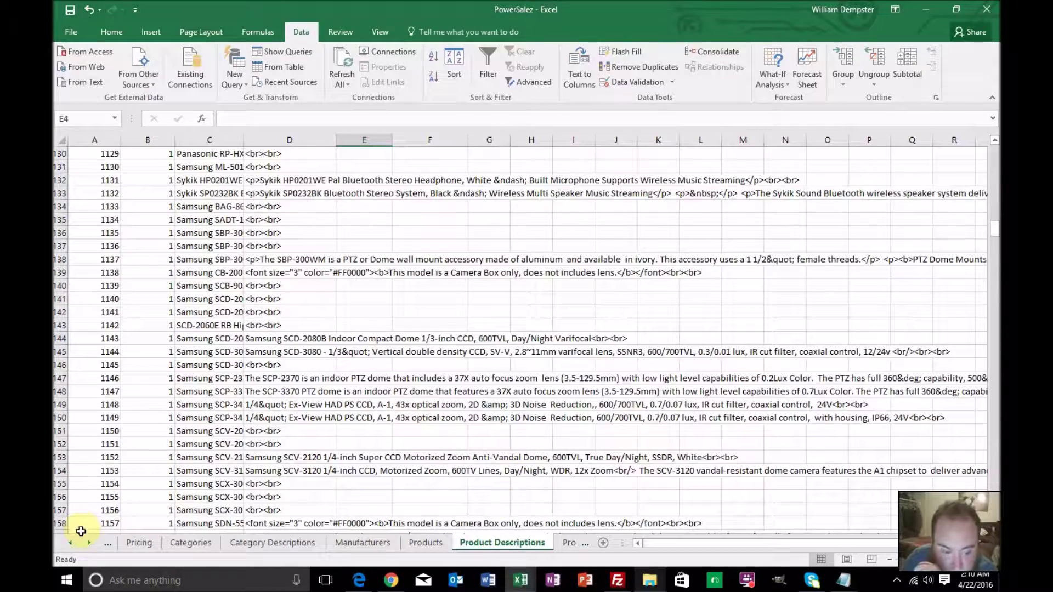
Open the Products to Categories sheet to look it over
{"action": "left_click", "coordinate": [88, 545]}
{"action": "left_click", "coordinate": [88, 546]}
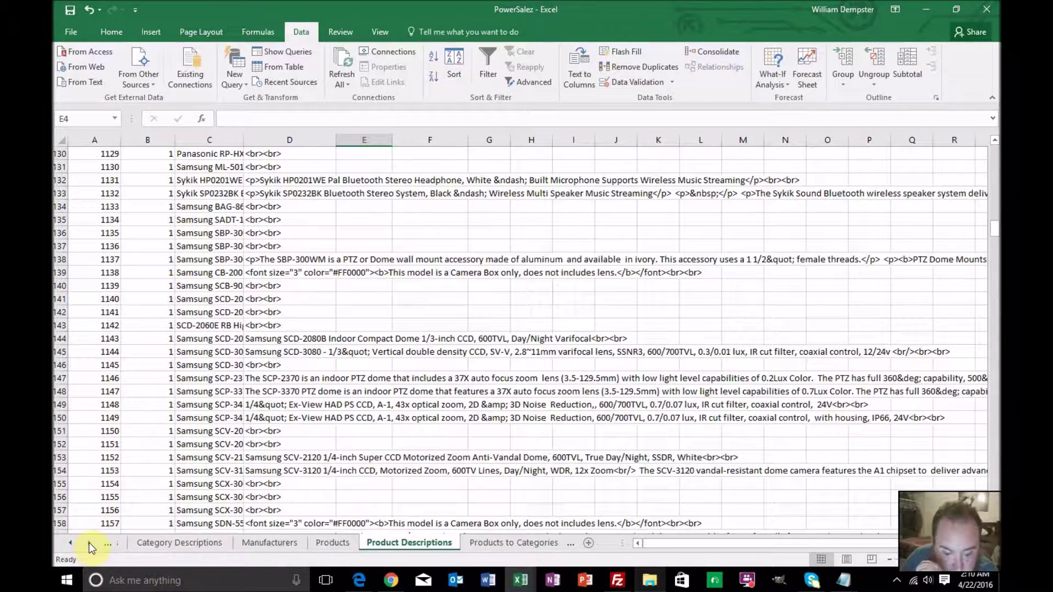
{"action": "left_click", "coordinate": [461, 545]}
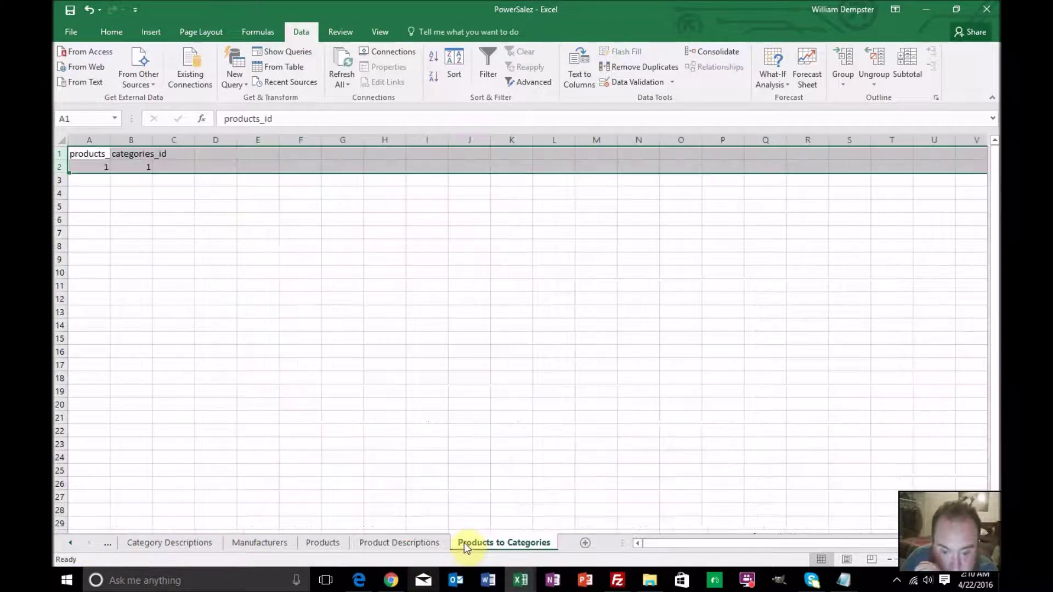
Return to the Master sheet and select Product ID cell A2
{"action": "left_click", "coordinate": [71, 543]}
{"action": "left_click", "coordinate": [70, 543]}
{"action": "left_click", "coordinate": [71, 543]}
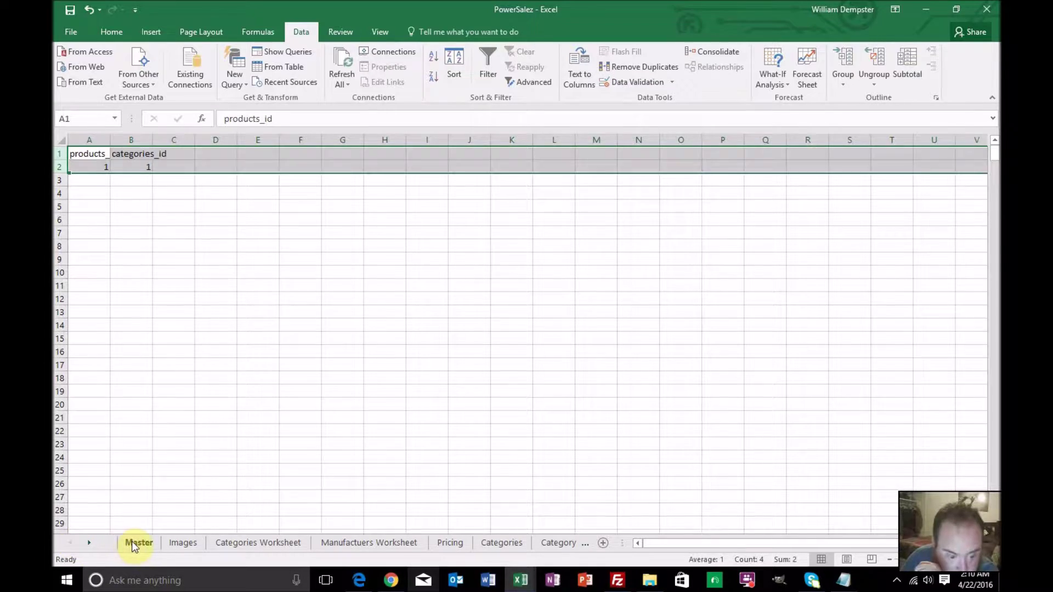
{"action": "left_click", "coordinate": [131, 541]}
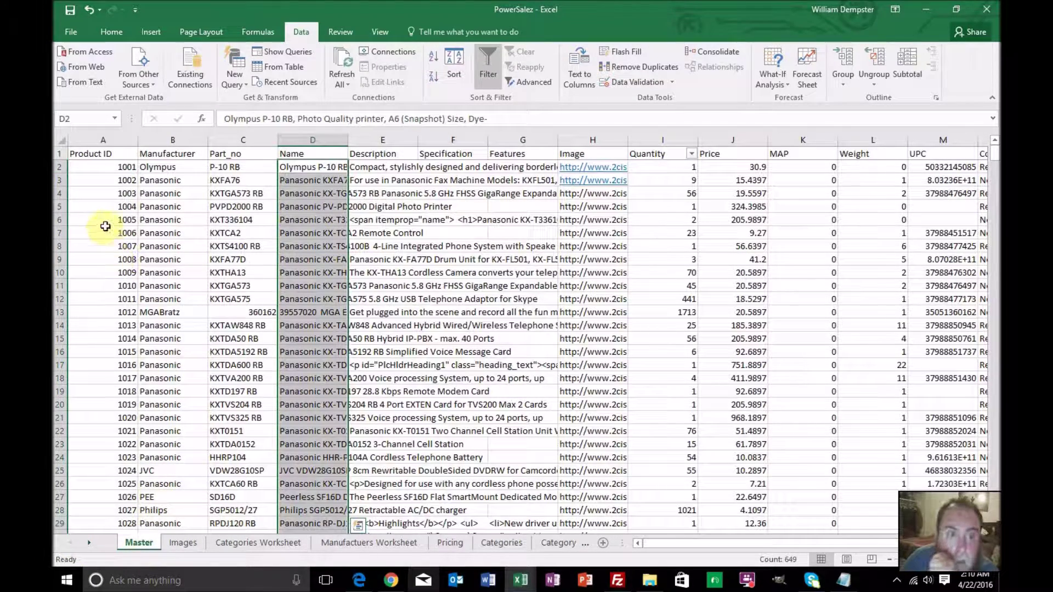
{"action": "left_click", "coordinate": [122, 167]}
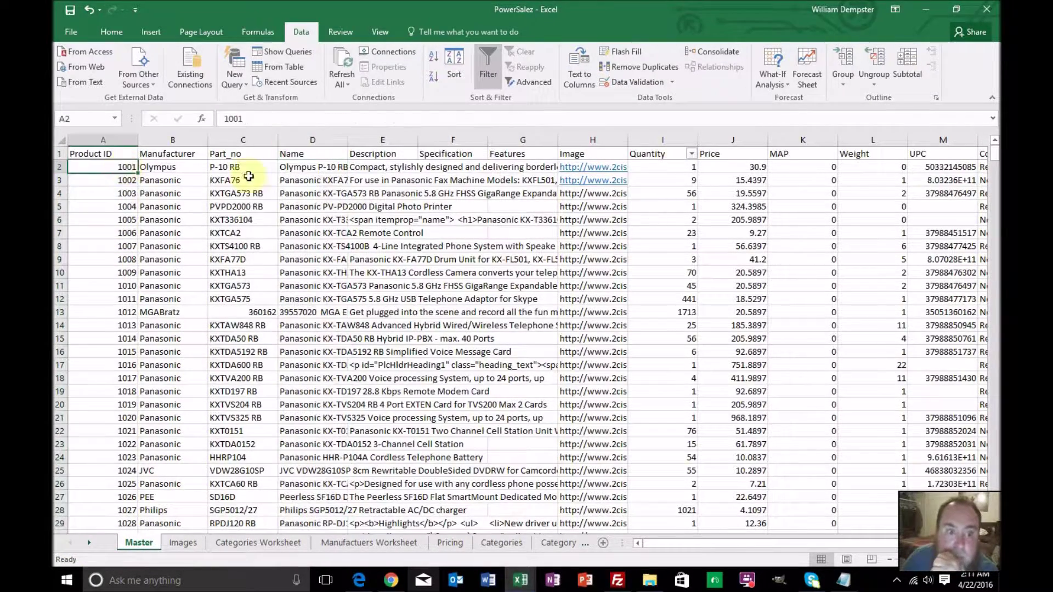
{"action": "left_click_drag", "start_coordinate": [995, 155], "coordinate": [982, 296]}
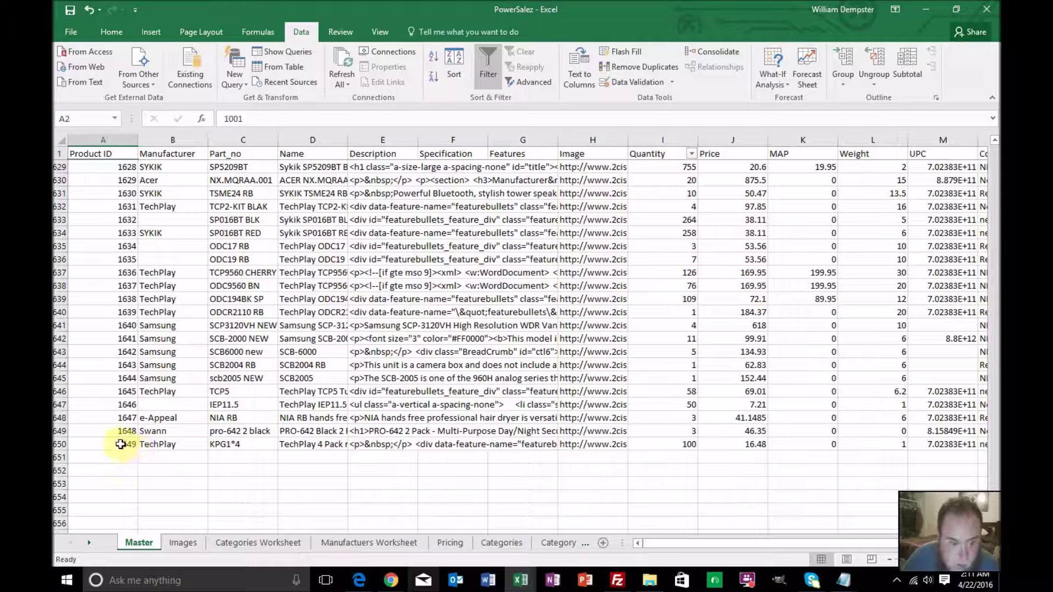
Copy Product IDs A2:A650, undoing an accidental paste into Category Descriptions
{"action": "left_click", "coordinate": [120, 444], "text": "shift"}
{"action": "key", "text": "ctrl+c"}
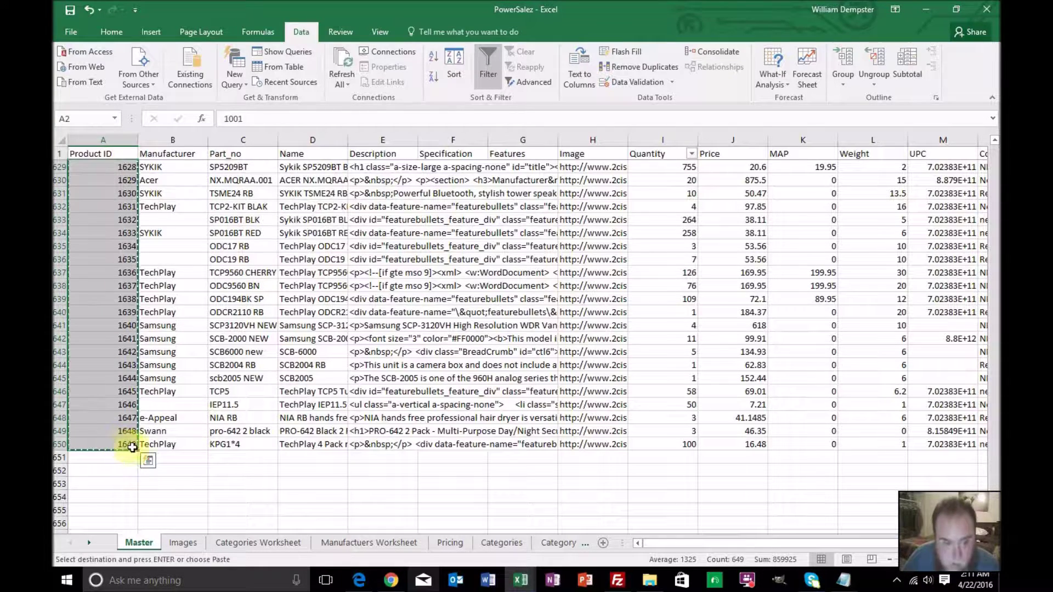
{"action": "left_click", "coordinate": [560, 542]}
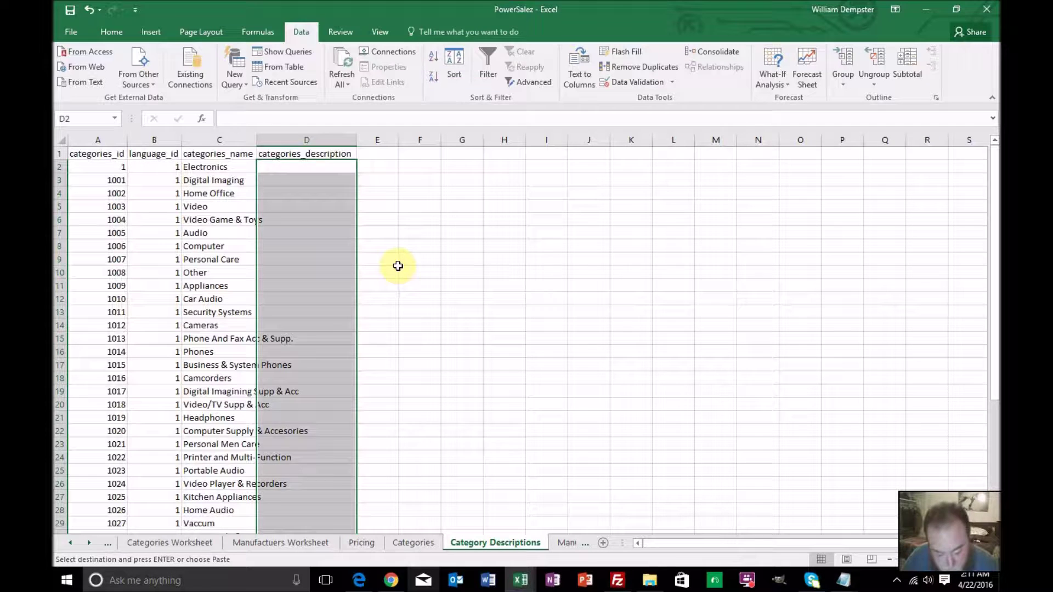
{"action": "key", "text": "ctrl+v"}
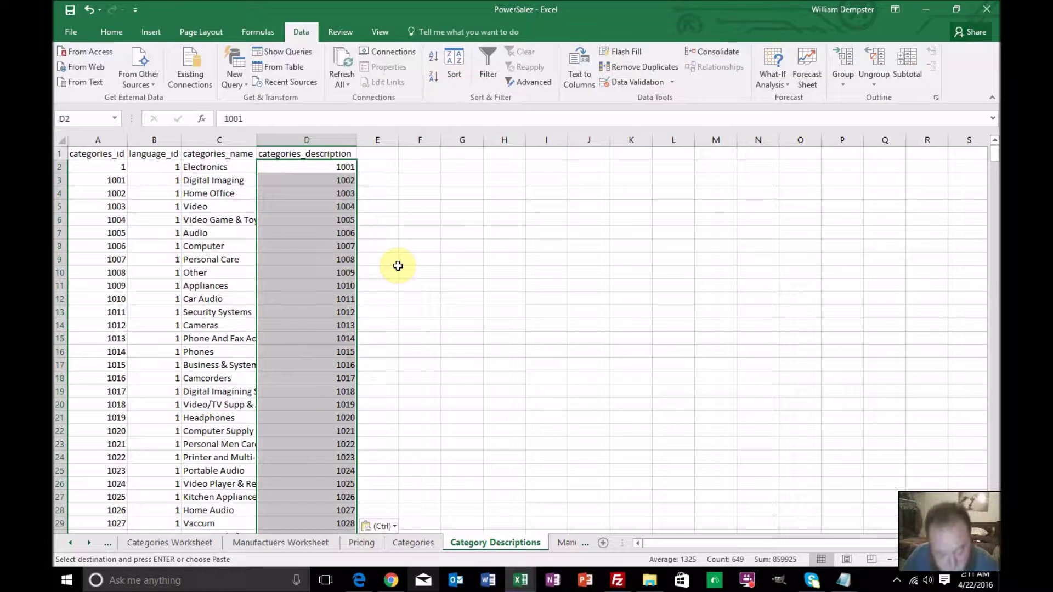
{"action": "key", "text": "ctrl+z"}
Paste the Product IDs into Products to Categories column A starting at A2
{"action": "left_click", "coordinate": [89, 542]}
{"action": "left_click", "coordinate": [88, 541]}
{"action": "left_click", "coordinate": [90, 541]}
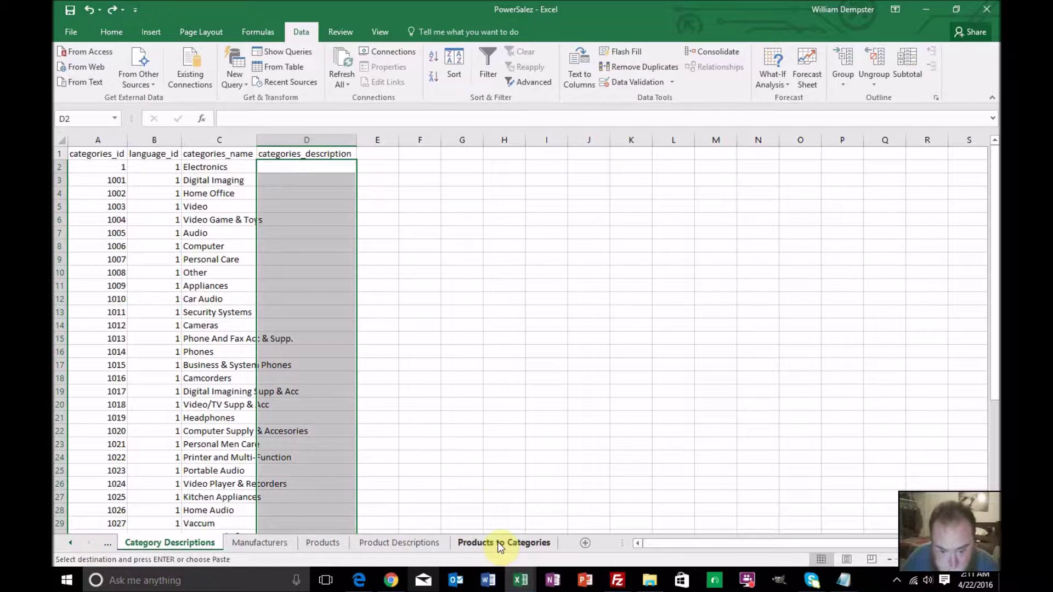
{"action": "left_click", "coordinate": [497, 542]}
{"action": "left_click", "coordinate": [98, 169]}
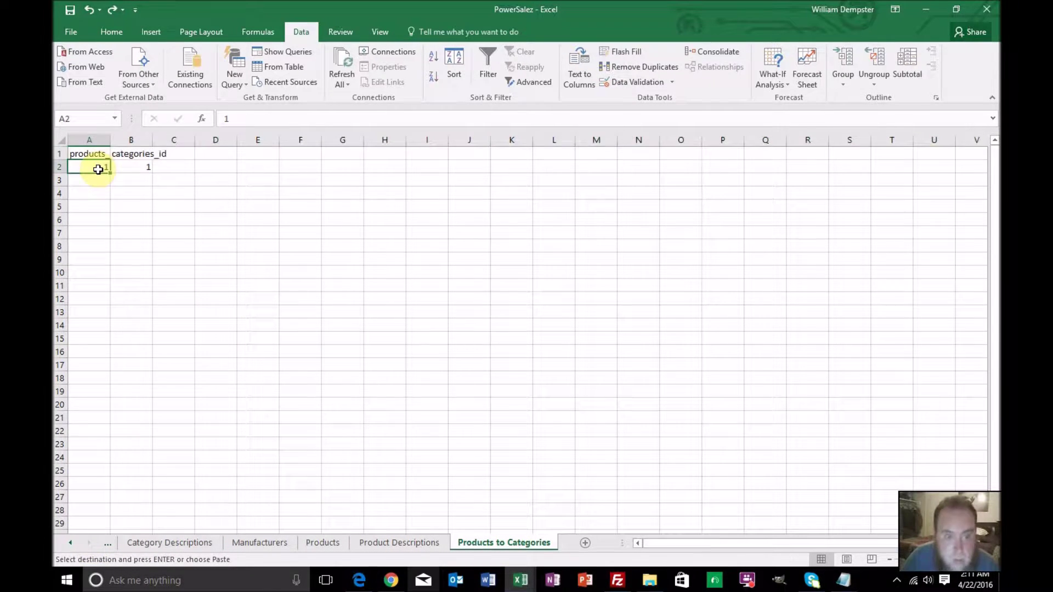
{"action": "key", "text": "ctrl+v"}
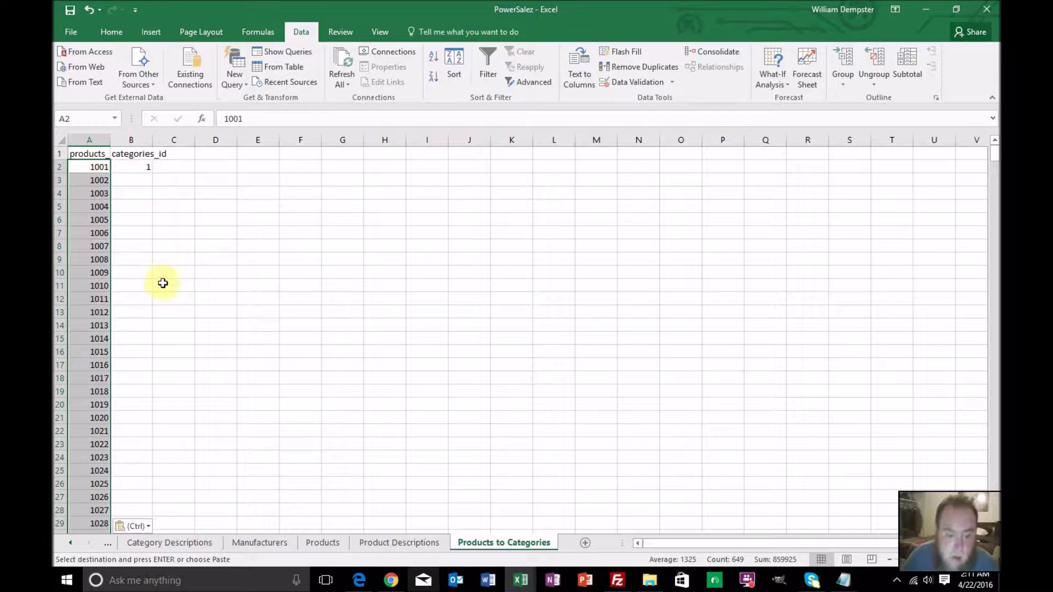
{"action": "left_click", "coordinate": [141, 166]}
Begin B2's formula as =vlookup(A2, and point it into the Products sheet, scanning its columns
{"action": "left_click_drag", "start_coordinate": [247, 117], "coordinate": [204, 112]}
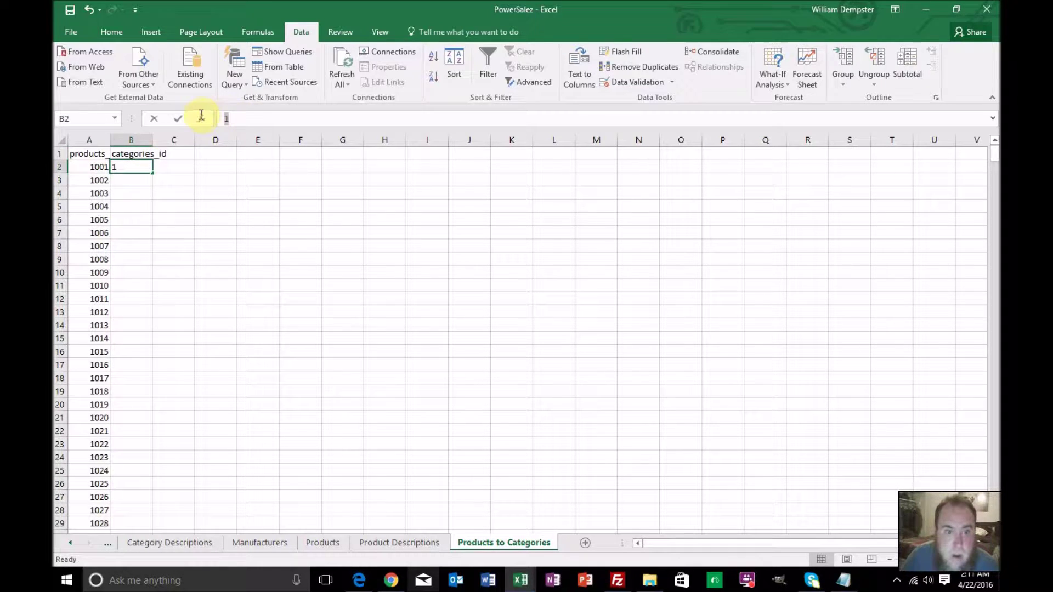
{"action": "type", "text": "vloo"}
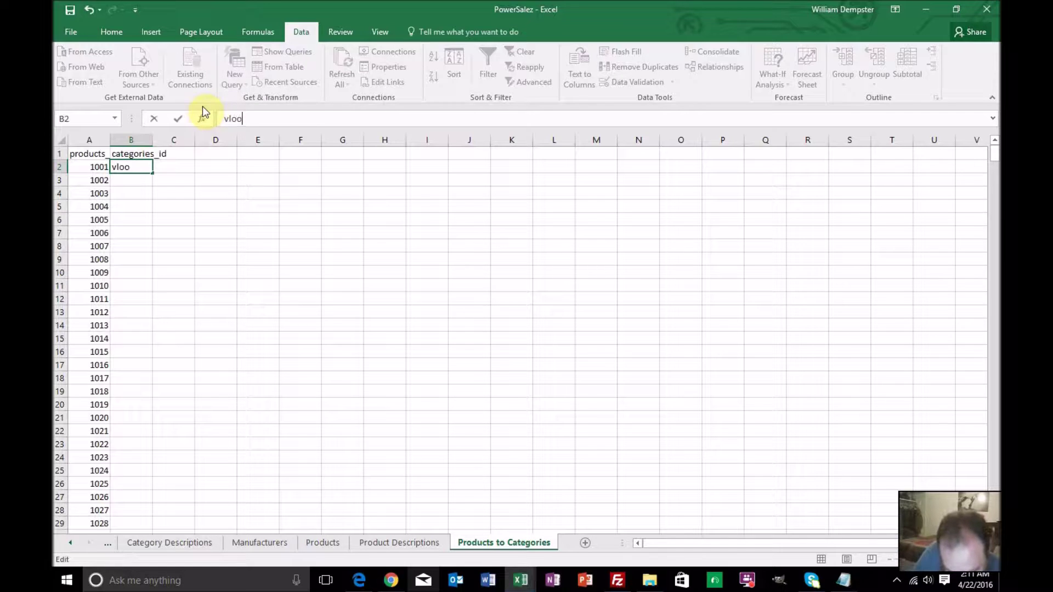
{"action": "type", "text": "kup("}
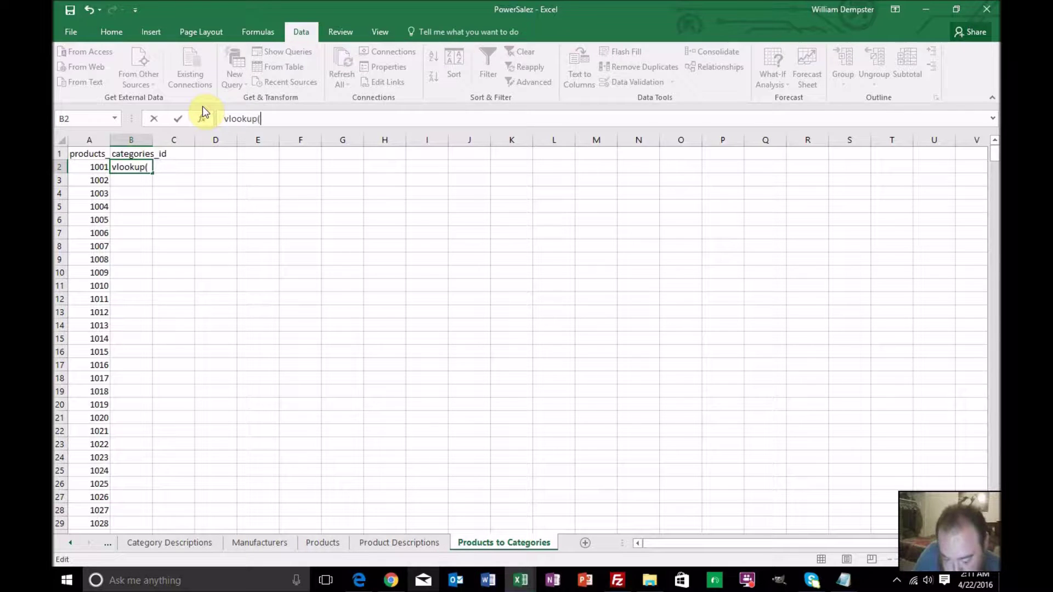
{"action": "key", "text": "BackSpace"}
{"action": "key", "text": "BackSpace"}
{"action": "key", "text": "BackSpace"}
{"action": "key", "text": "BackSpace"}
{"action": "key", "text": "BackSpace"}
{"action": "key", "text": "BackSpace"}
{"action": "key", "text": "BackSpace"}
{"action": "key", "text": "BackSpace"}
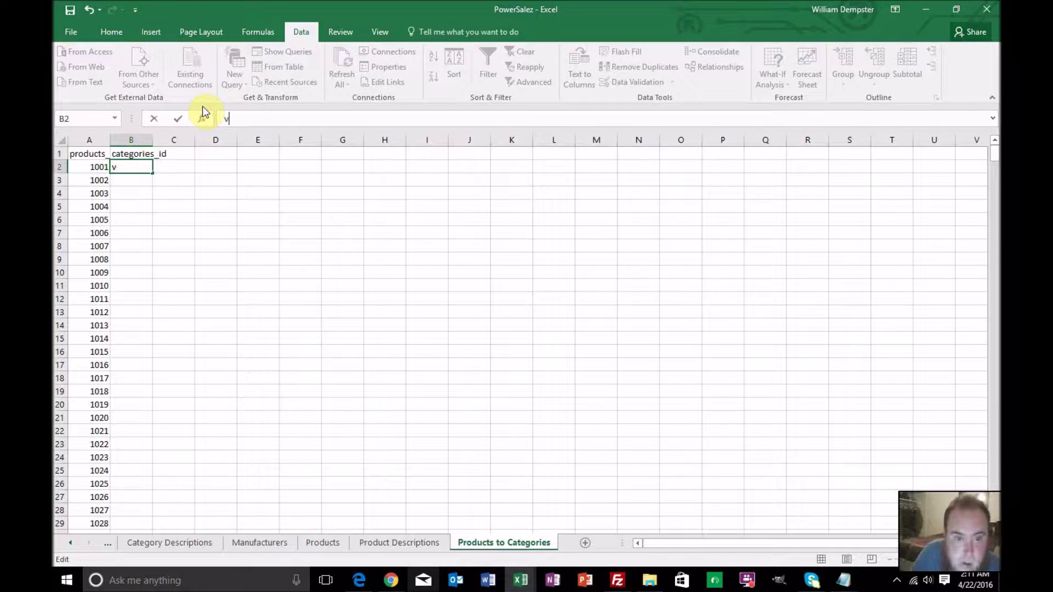
{"action": "type", "text": "=vl"}
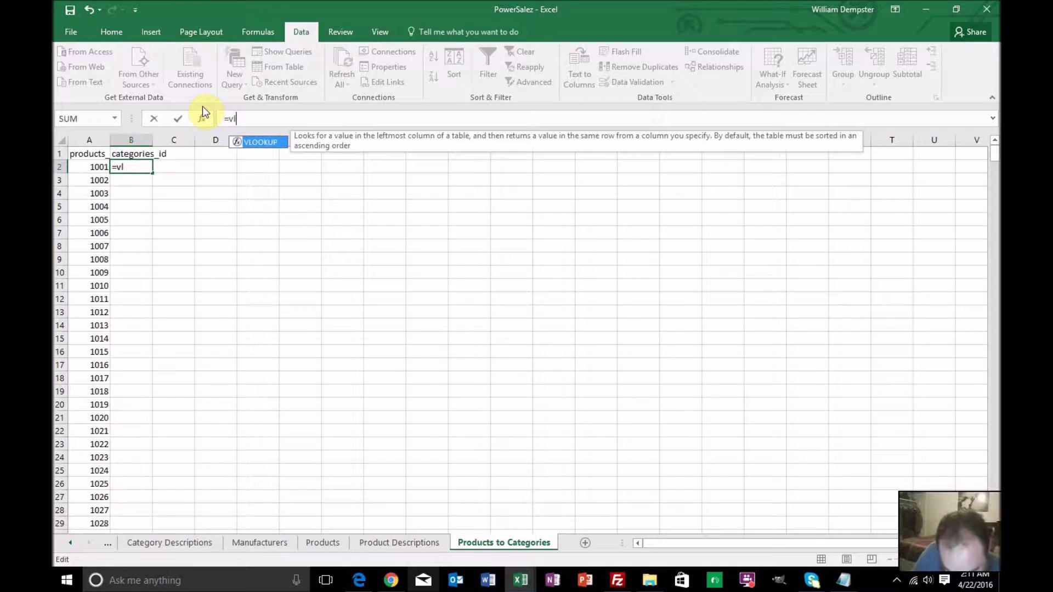
{"action": "type", "text": "ookup("}
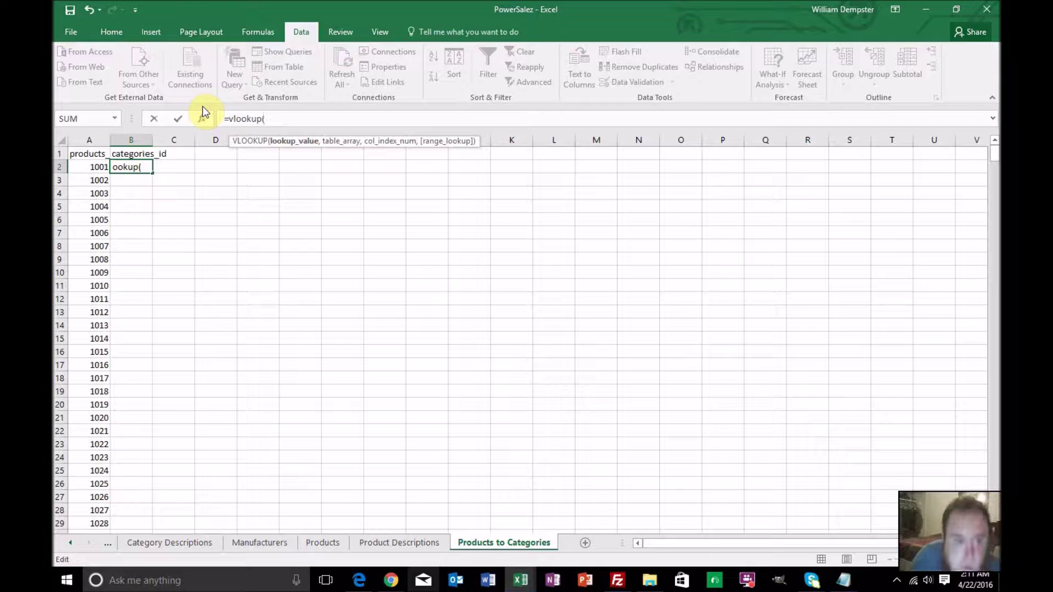
{"action": "left_click", "coordinate": [91, 168]}
{"action": "type", "text": ","}
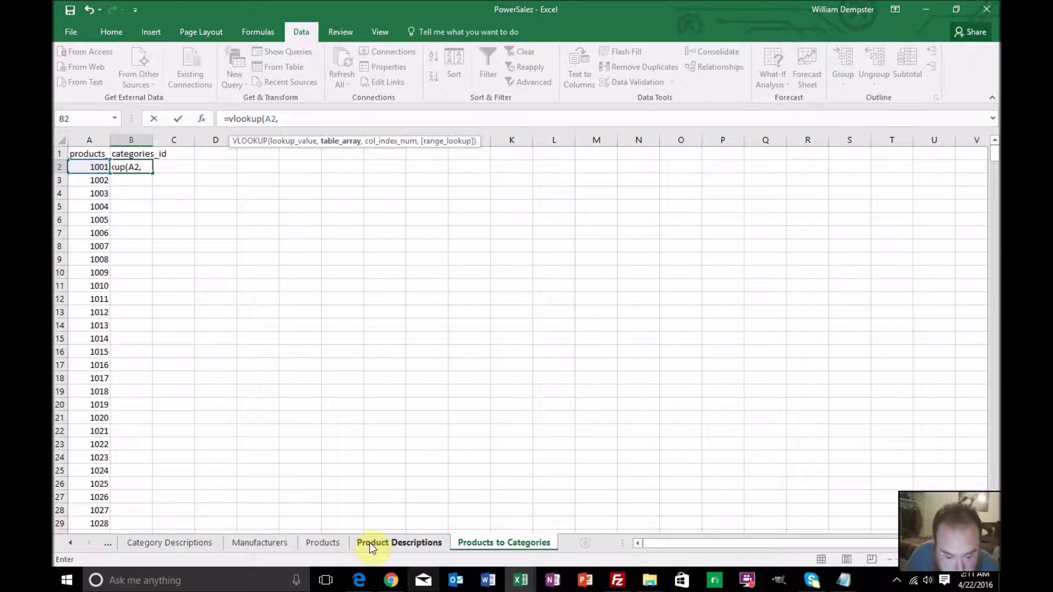
{"action": "left_click", "coordinate": [322, 543]}
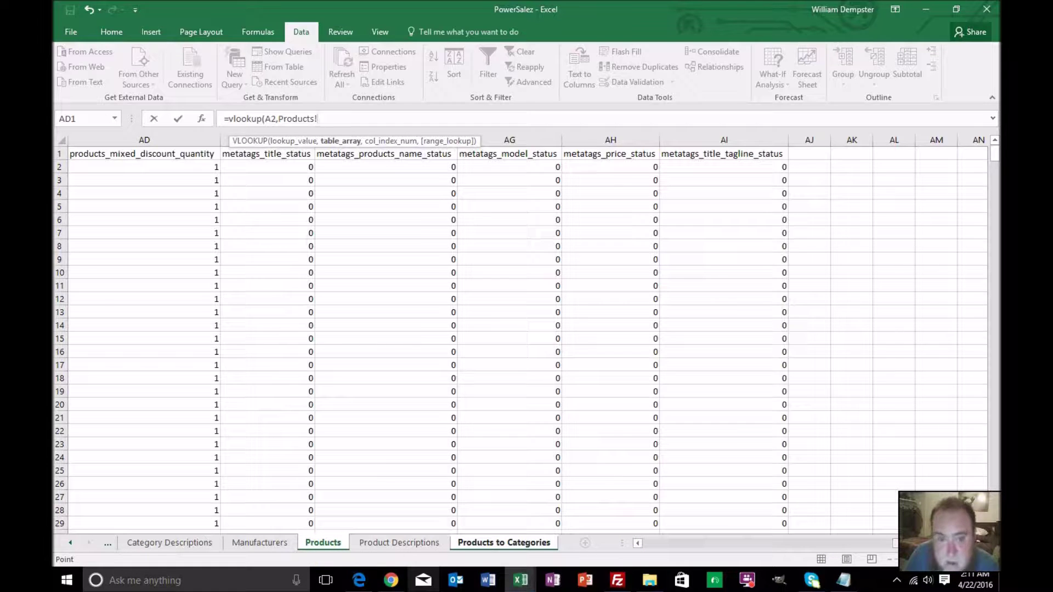
{"action": "left_click_drag", "start_coordinate": [877, 543], "coordinate": [759, 565]}
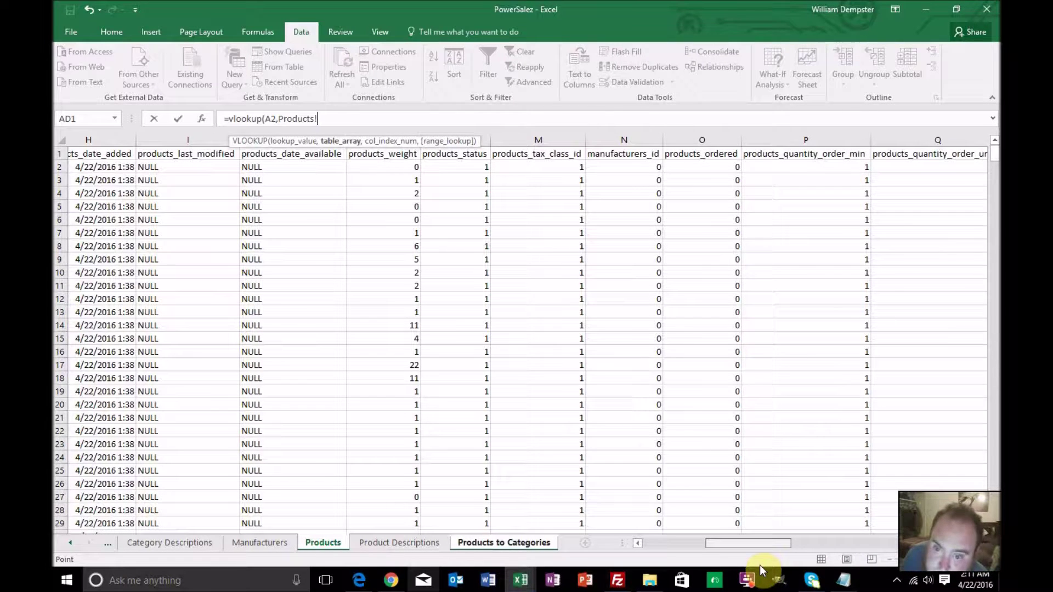
{"action": "left_click_drag", "start_coordinate": [759, 565], "coordinate": [910, 533]}
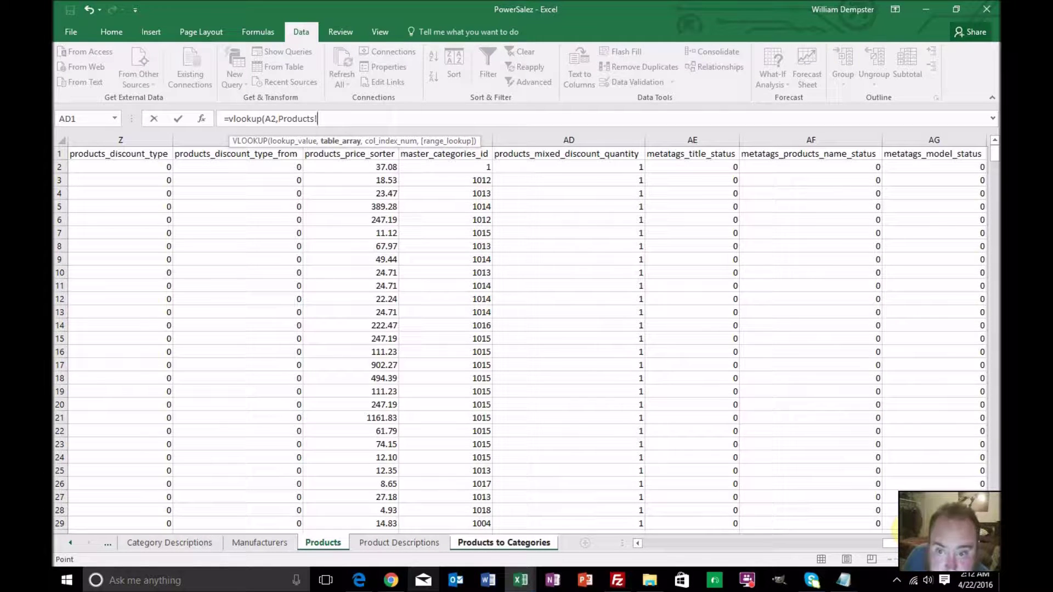
{"action": "left_click_drag", "start_coordinate": [891, 543], "coordinate": [619, 533]}
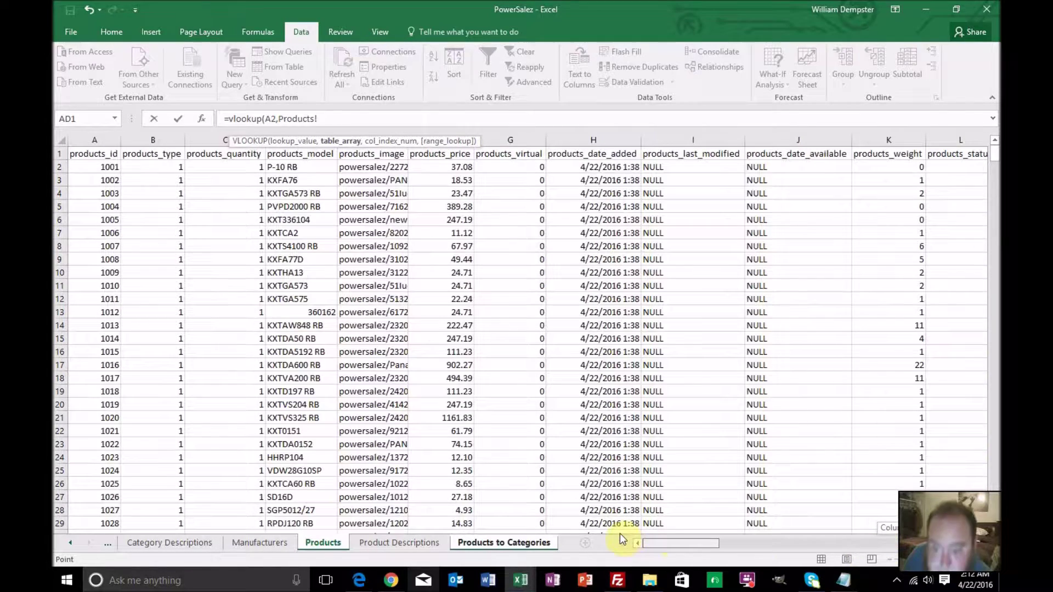
Select the Products lookup table from A2 down to AC650
{"action": "left_click", "coordinate": [103, 168]}
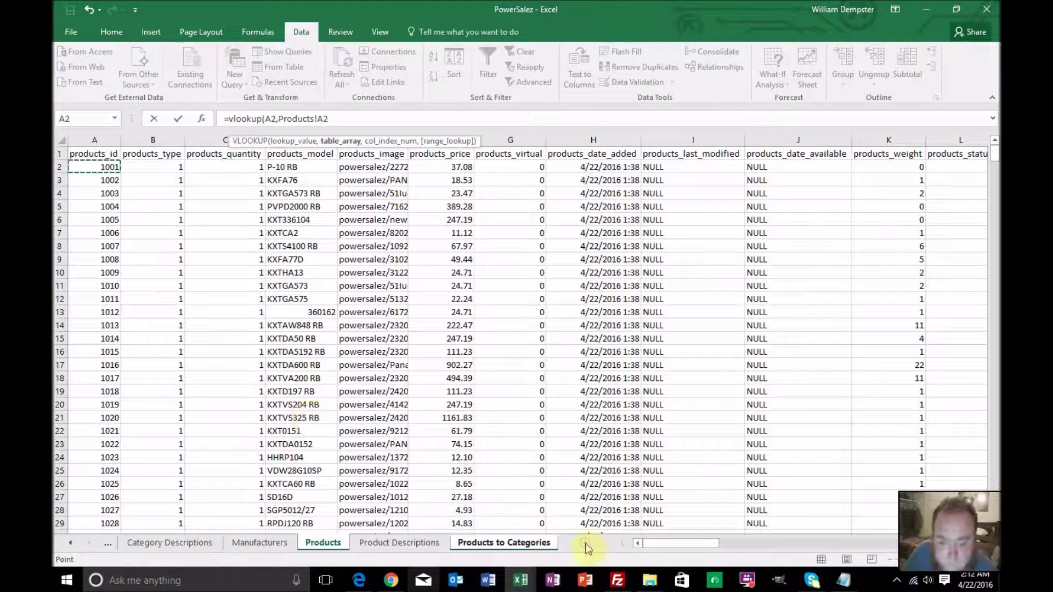
{"action": "left_click_drag", "start_coordinate": [652, 541], "coordinate": [874, 502]}
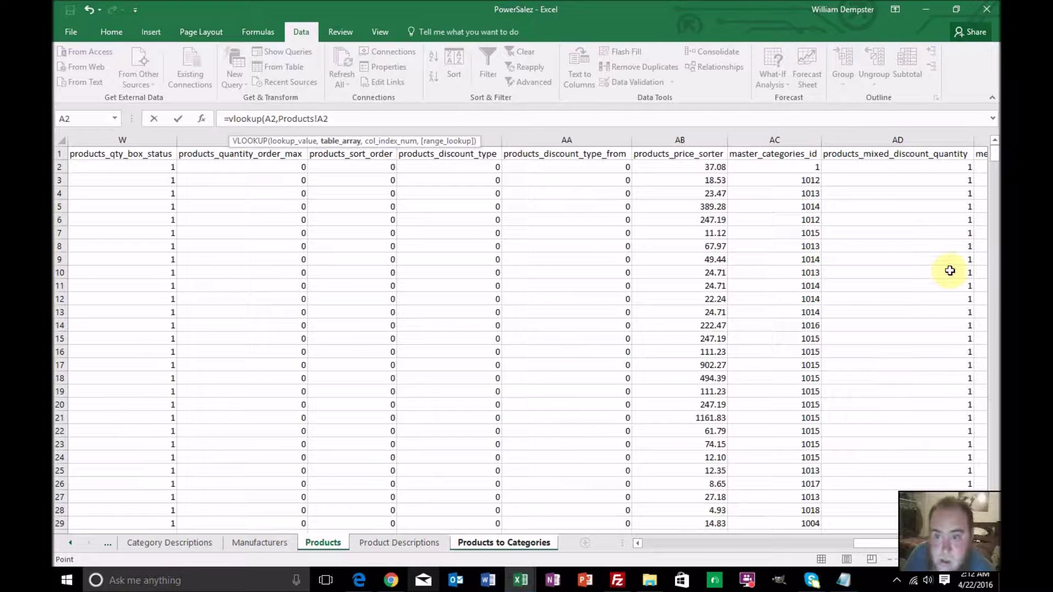
{"action": "left_click_drag", "start_coordinate": [994, 153], "coordinate": [982, 443]}
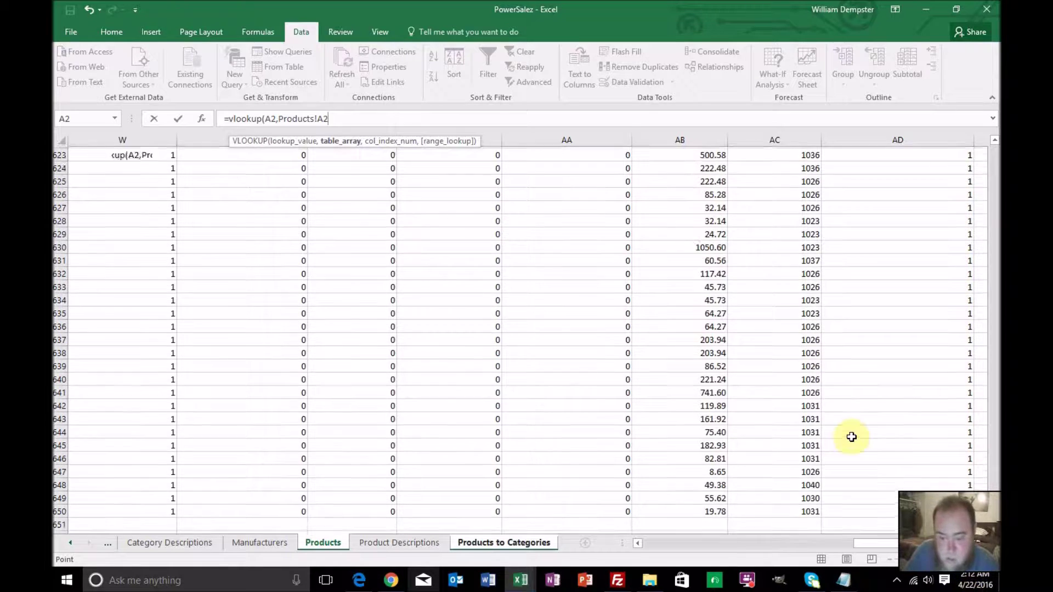
{"action": "left_click", "coordinate": [705, 483], "text": "shift"}
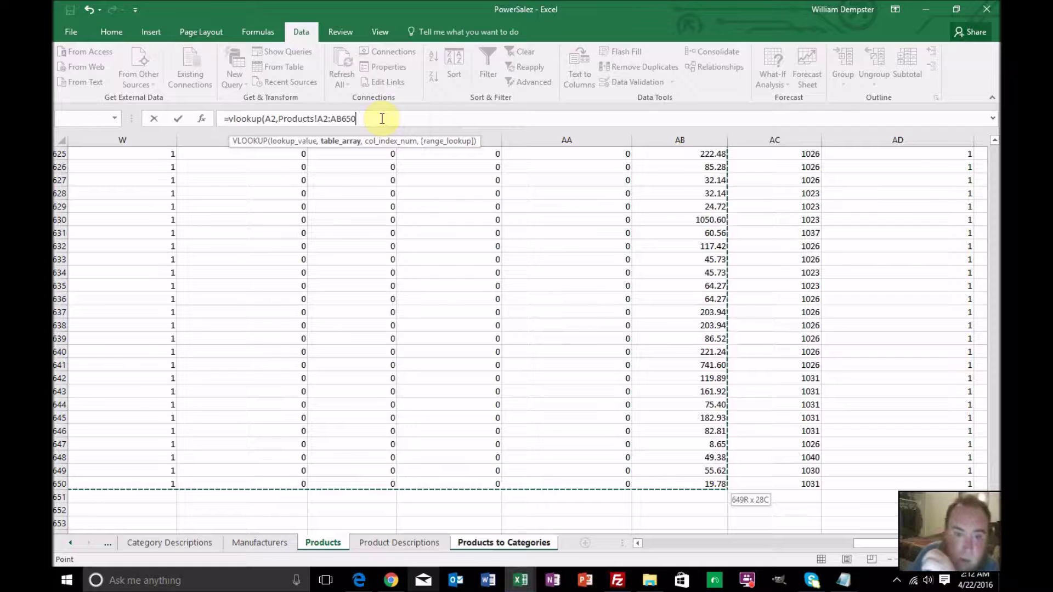
{"action": "key", "text": "BackSpace"}
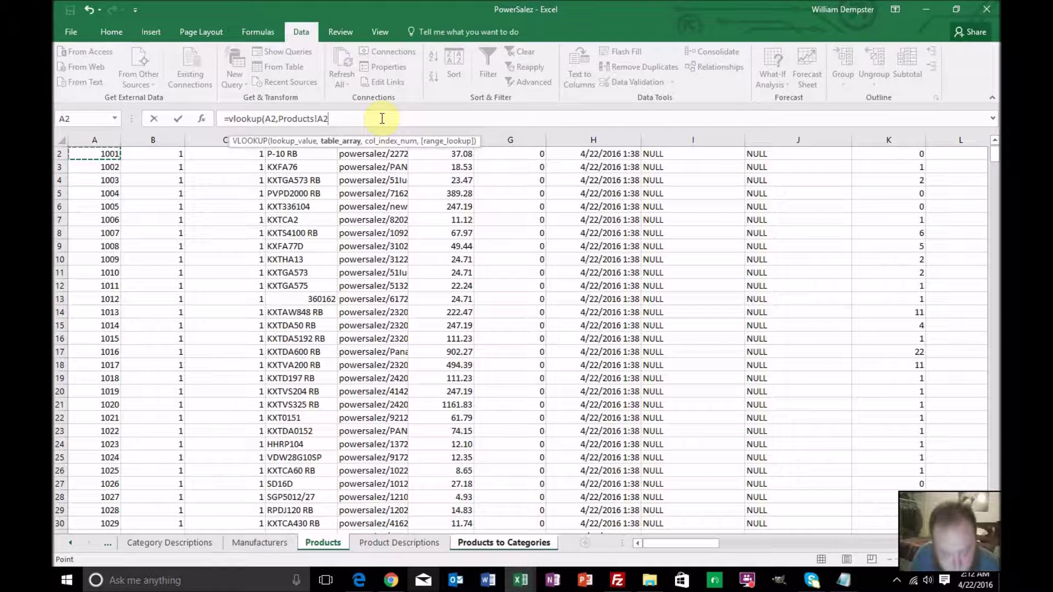
{"action": "key", "text": "Right"}
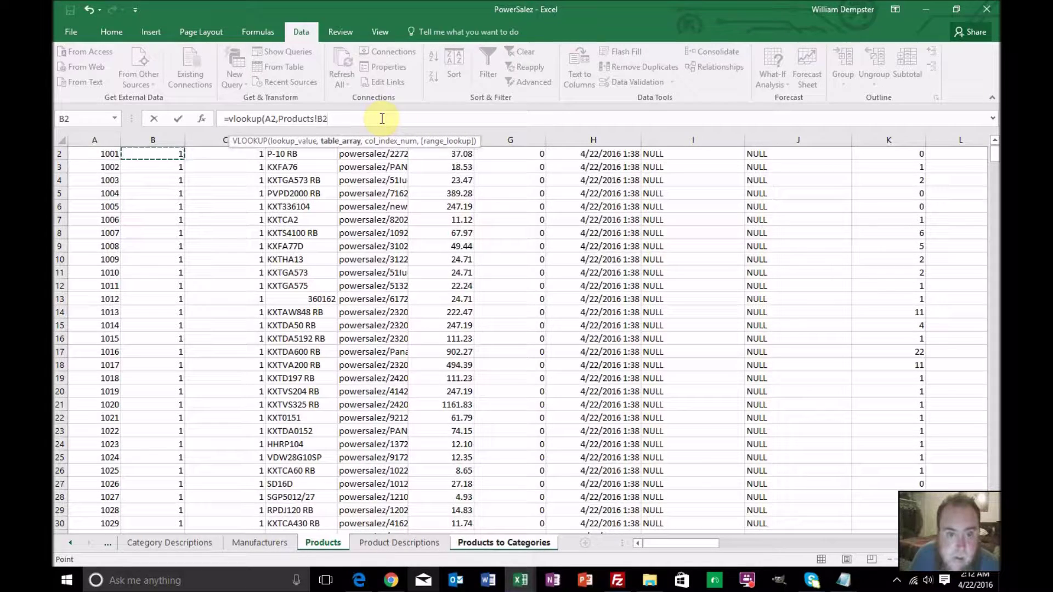
{"action": "key", "text": "Left"}
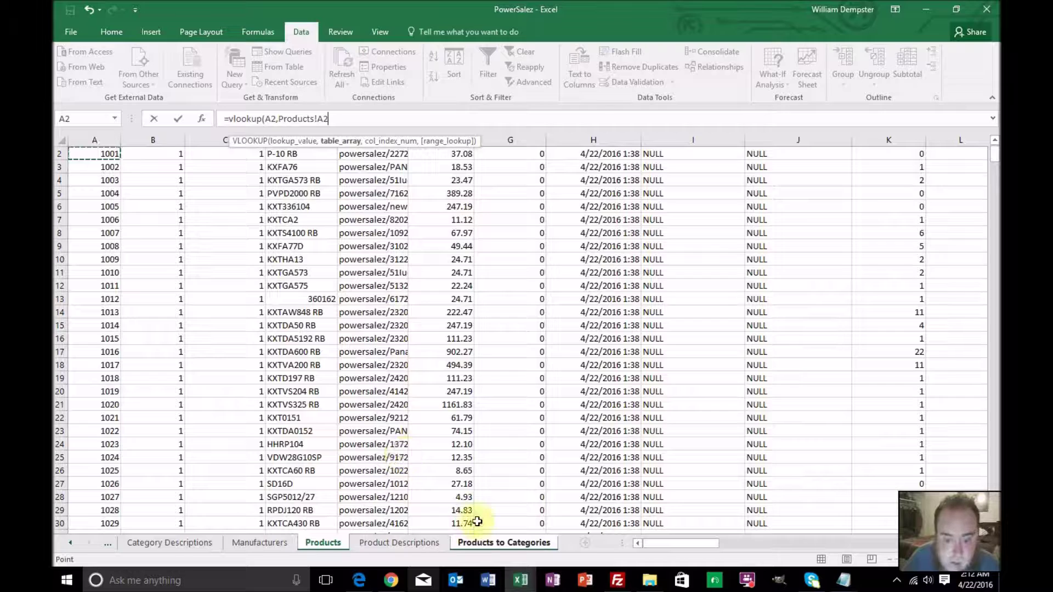
{"action": "left_click_drag", "start_coordinate": [658, 544], "coordinate": [874, 529]}
{"action": "left_click_drag", "start_coordinate": [994, 157], "coordinate": [994, 512]}
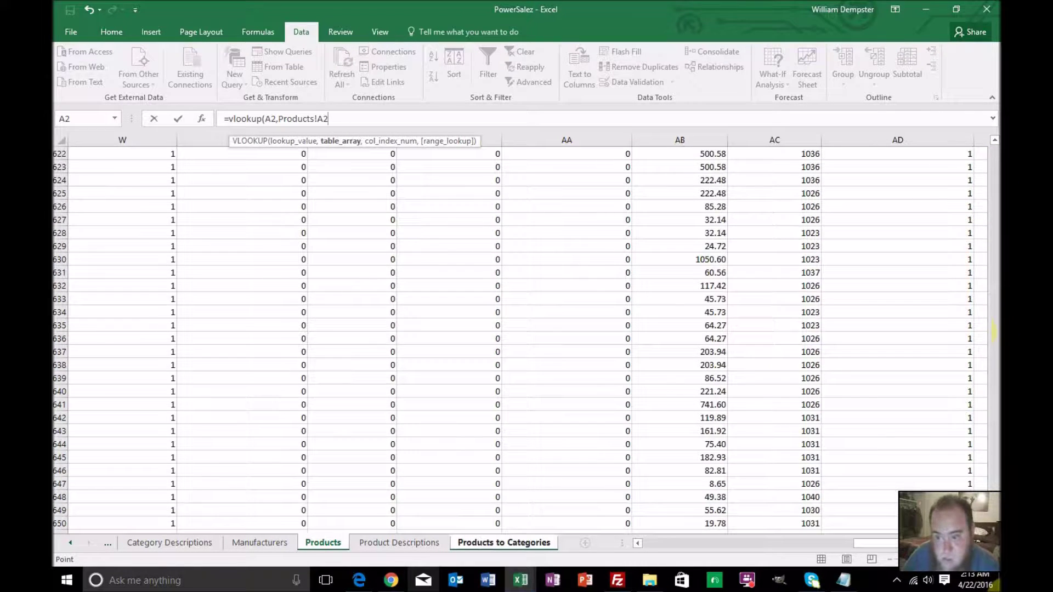
{"action": "scroll", "coordinate": [521, 318], "scroll_direction": "down", "scroll_amount": 1}
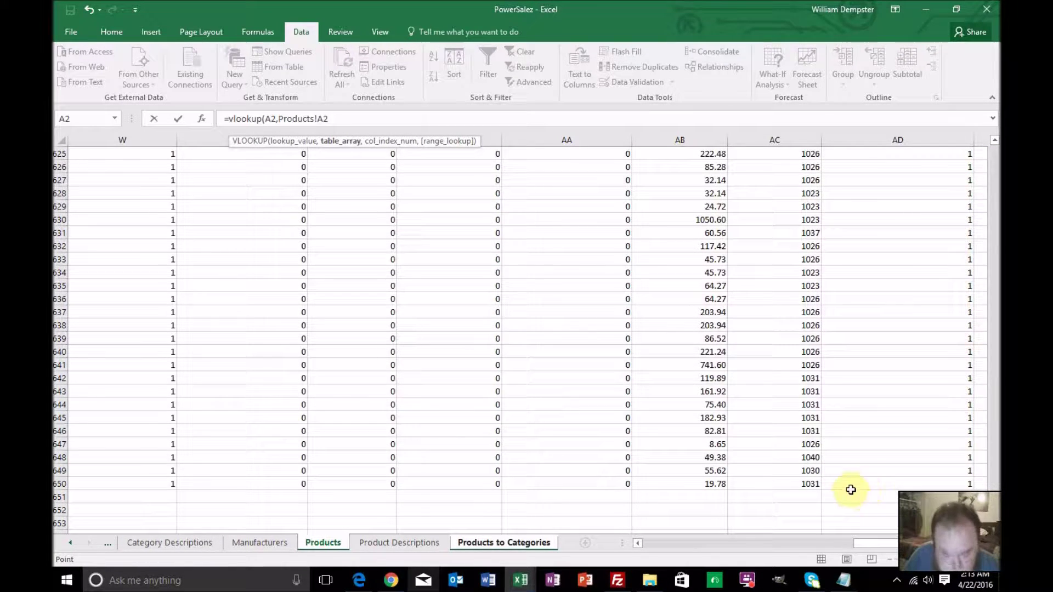
{"action": "left_click", "coordinate": [810, 484], "text": "shift"}
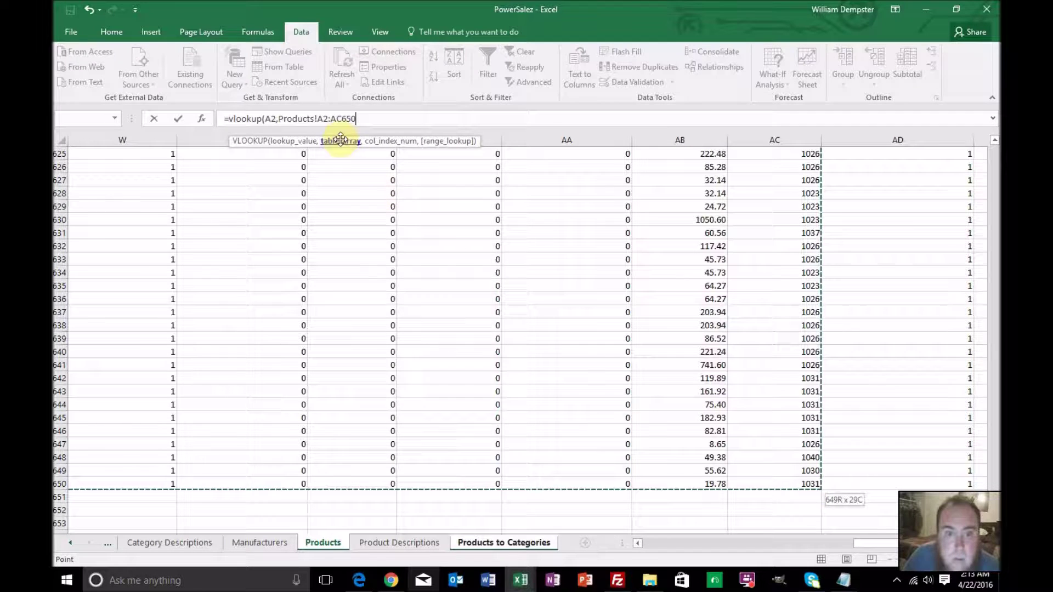
Finish the formula as =VLOOKUP(A2,Products!$A$2:$AC$650,29,0) and commit it
{"action": "left_click", "coordinate": [313, 118]}
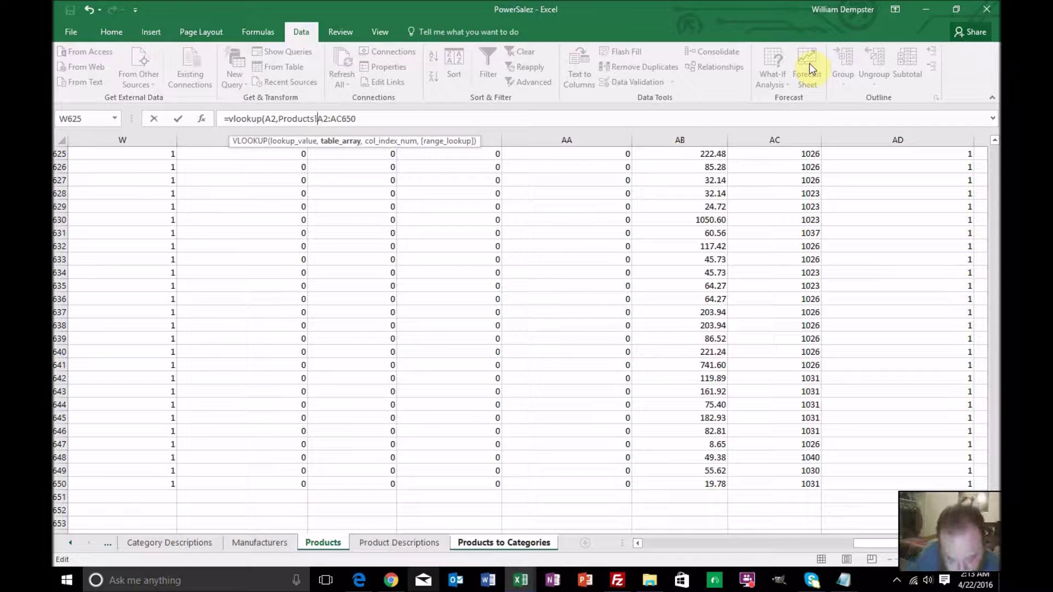
{"action": "type", "text": "$A$2:"}
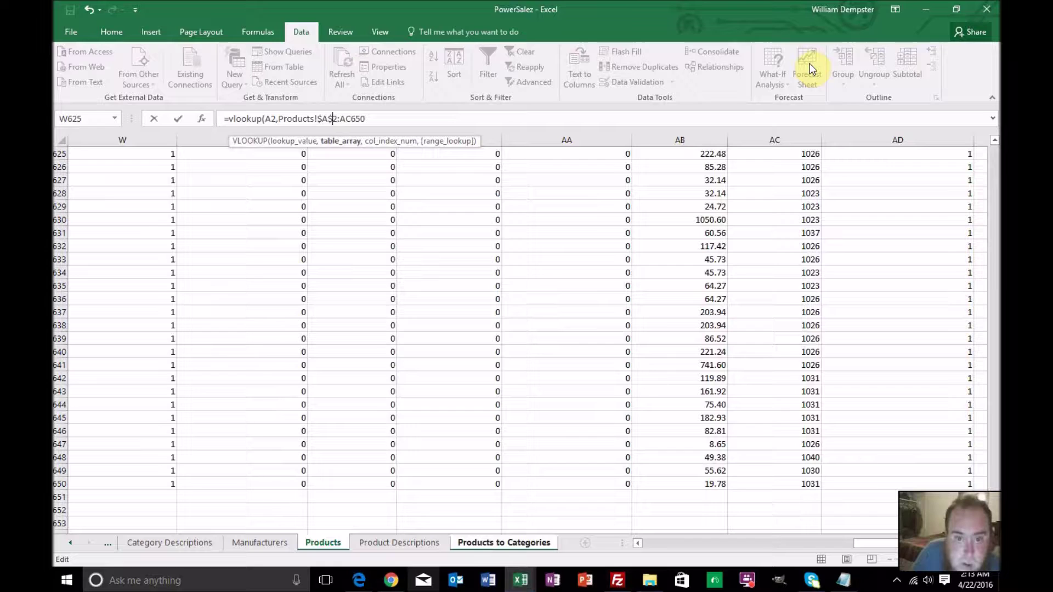
{"action": "type", "text": "$A$"}
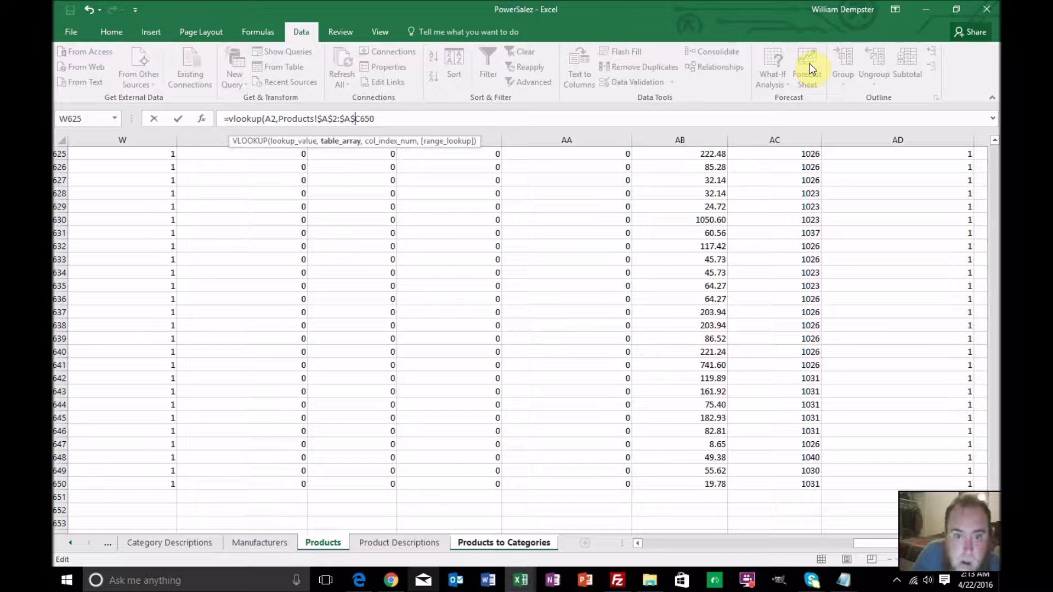
{"action": "key", "text": "BackSpace"}
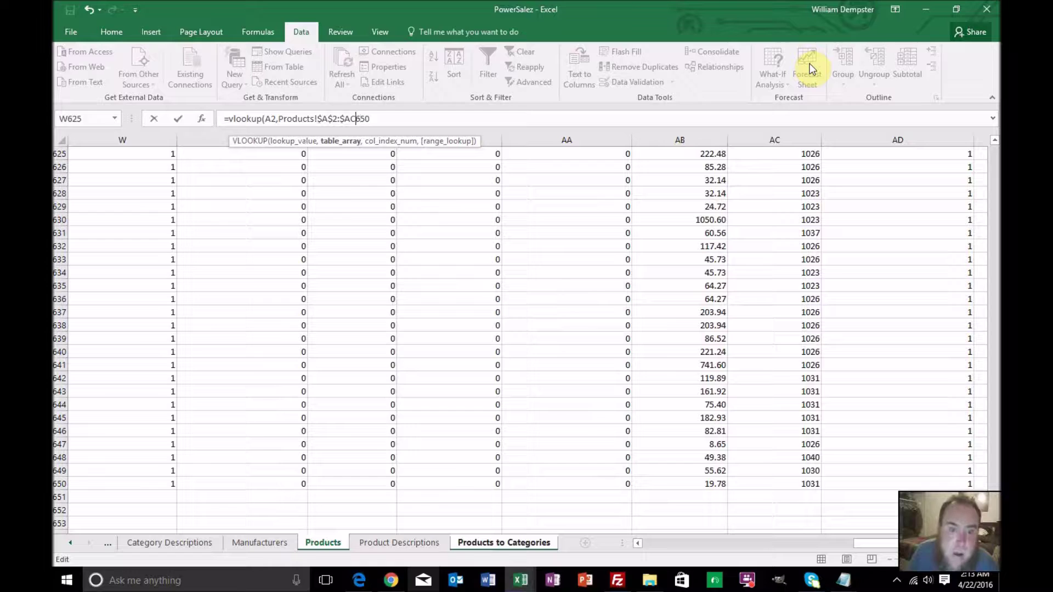
{"action": "type", "text": "$650"}
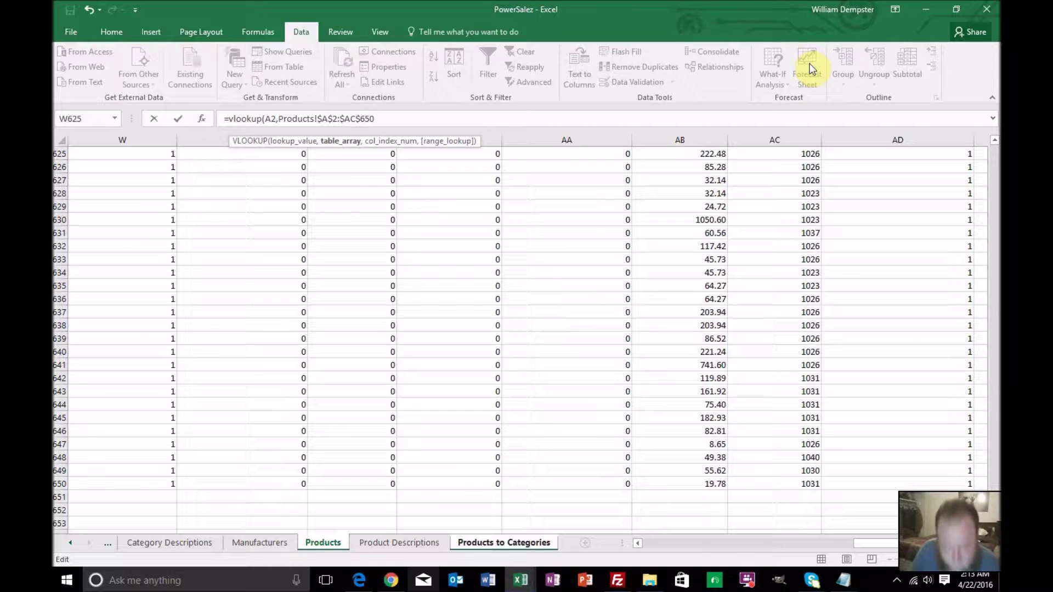
{"action": "type", "text": ",29"}
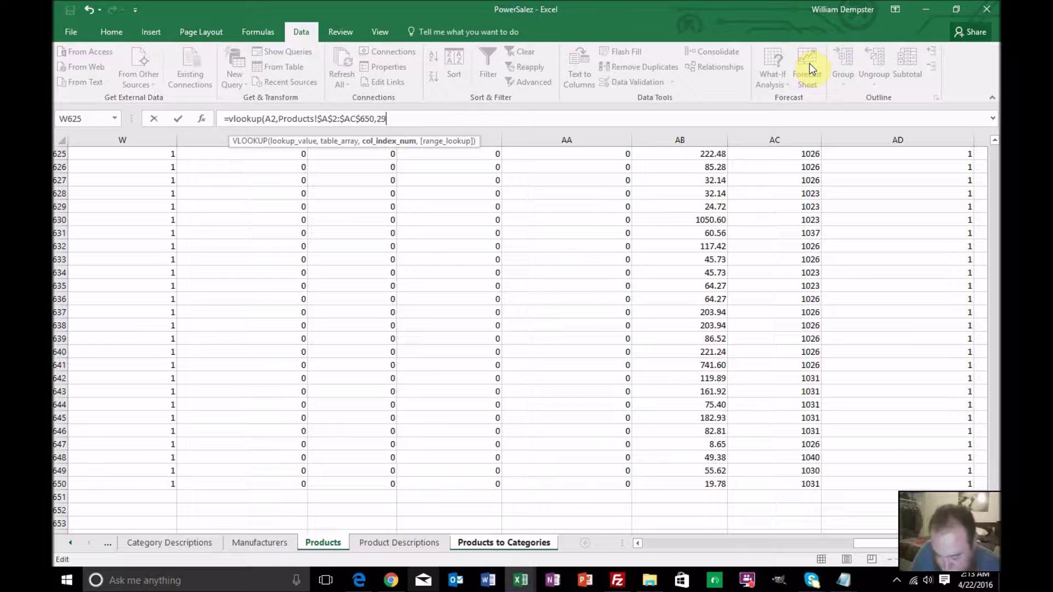
{"action": "type", "text": ",0)"}
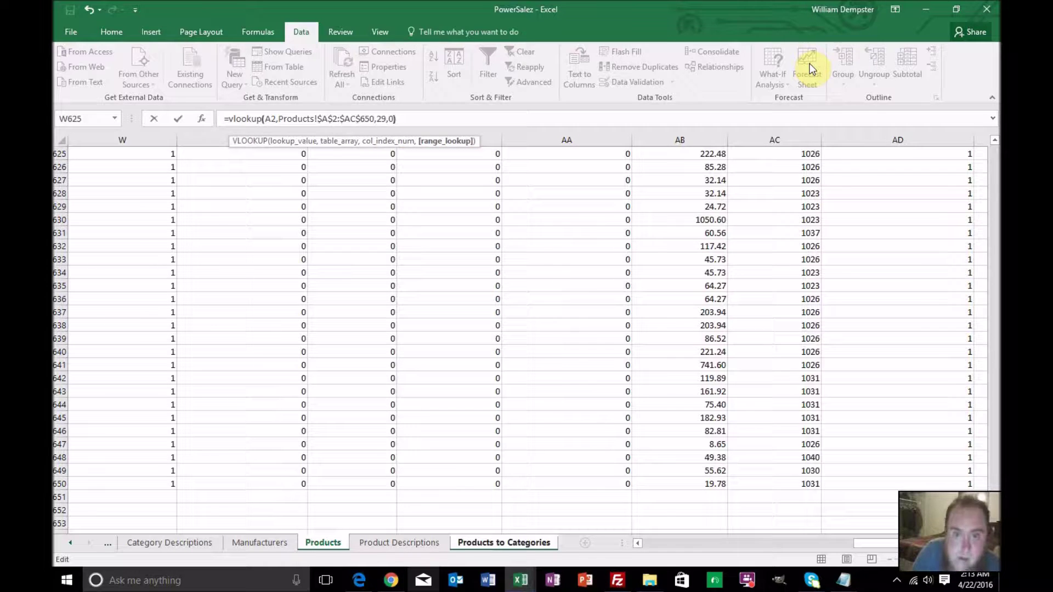
{"action": "key", "text": "Return"}
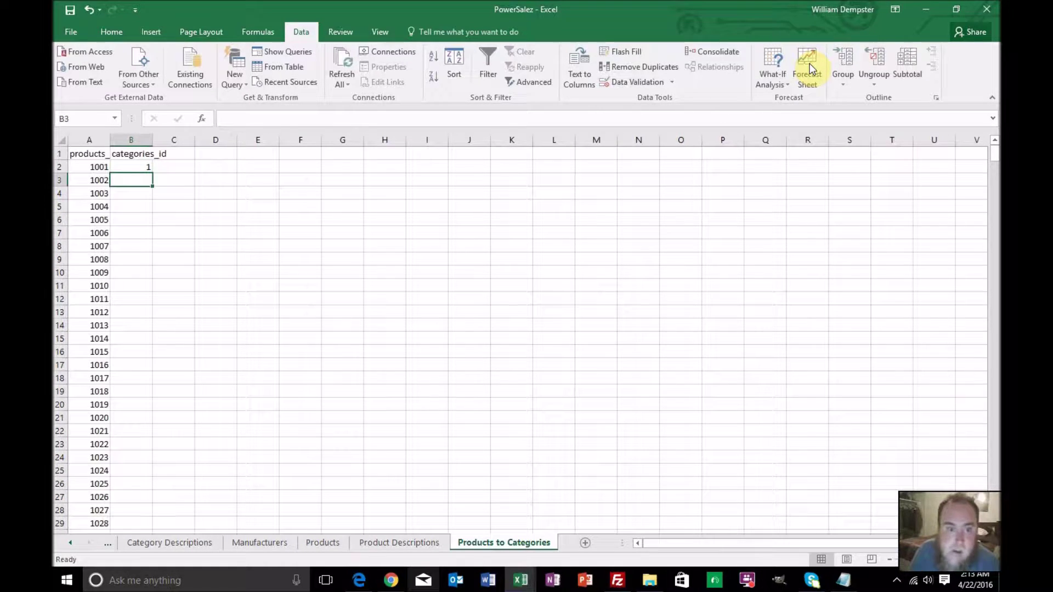
Fill the B2 categories_id lookup down column B for all products
{"action": "left_click", "coordinate": [143, 167]}
{"action": "double_click", "coordinate": [151, 174]}
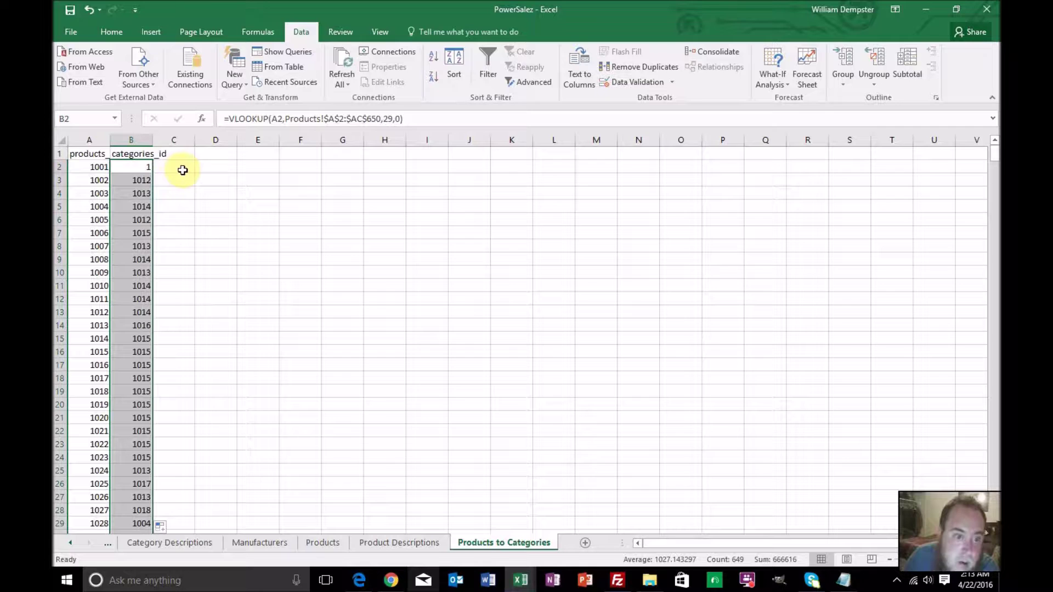
{"action": "scroll", "coordinate": [183, 170], "scroll_direction": "down", "scroll_amount": 1}
{"action": "scroll", "coordinate": [183, 170], "scroll_direction": "up", "scroll_amount": 1}
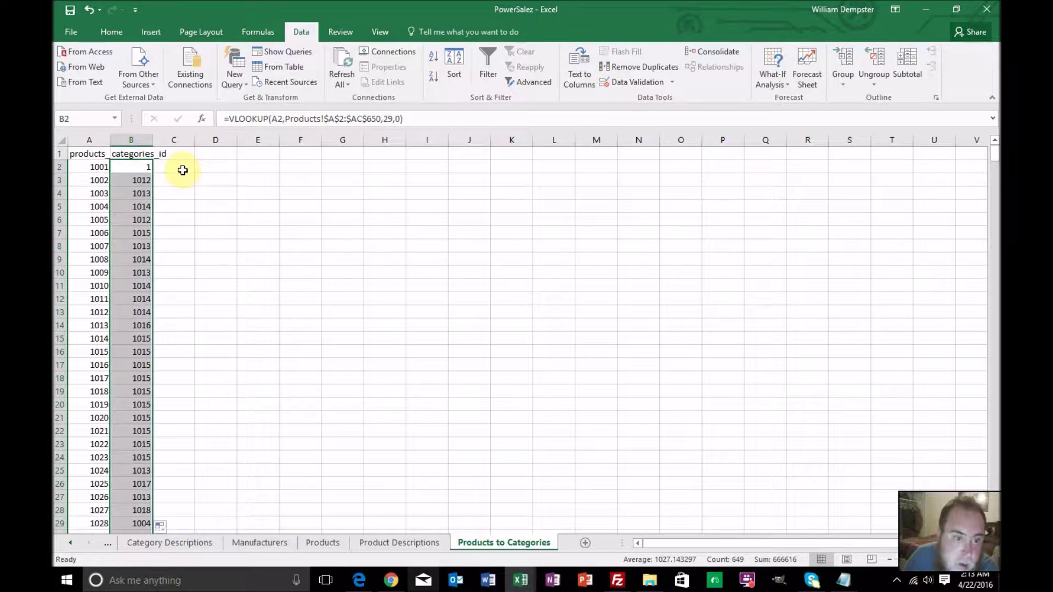
{"action": "left_click", "coordinate": [136, 167]}
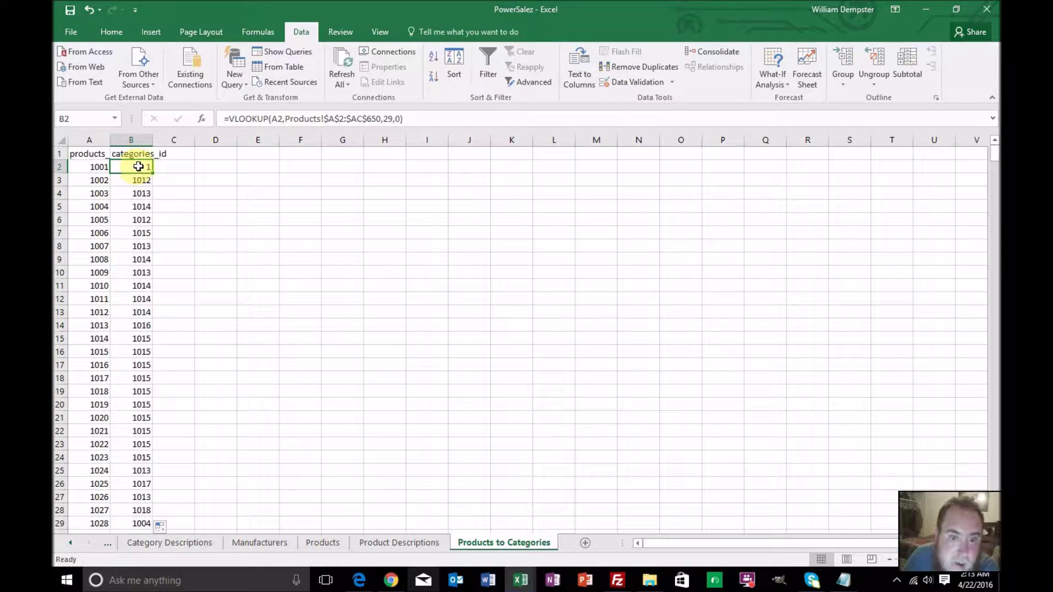
Return to the Products sheet and select master_categories_id cell AC2
{"action": "left_click", "coordinate": [156, 541]}
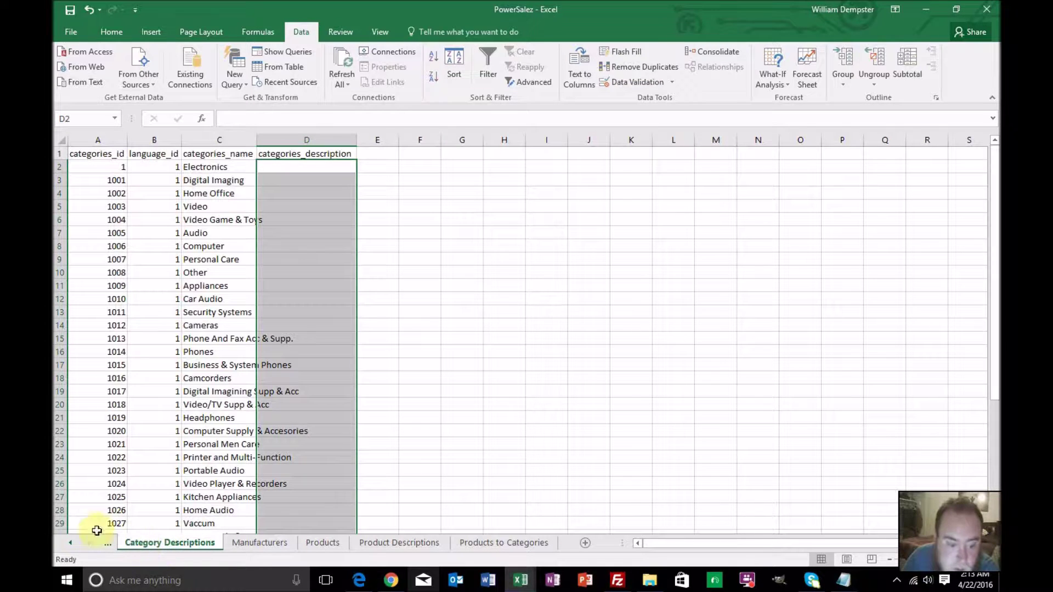
{"action": "left_click", "coordinate": [70, 542]}
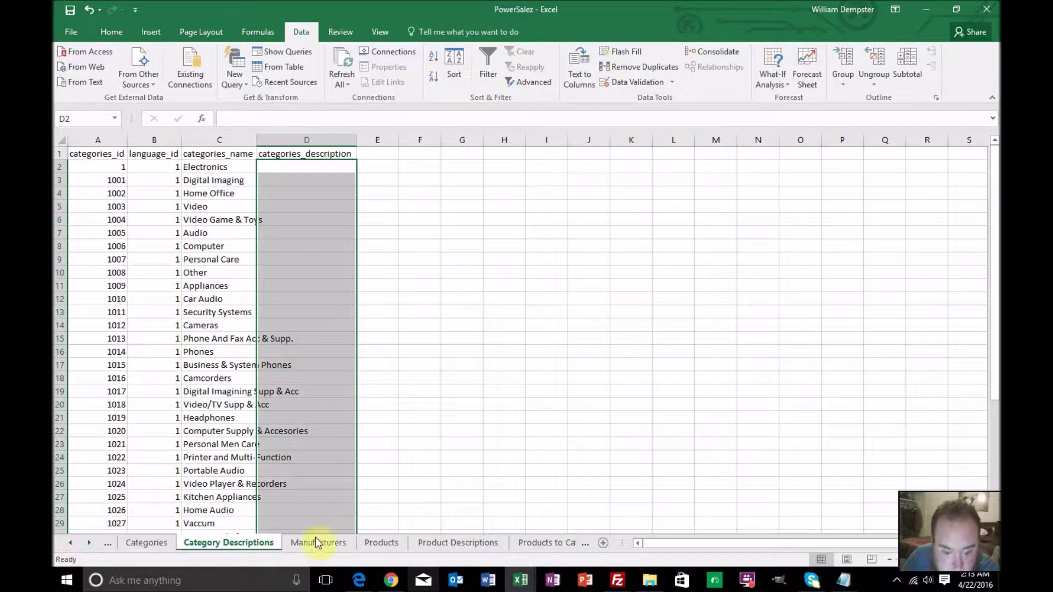
{"action": "left_click", "coordinate": [371, 543]}
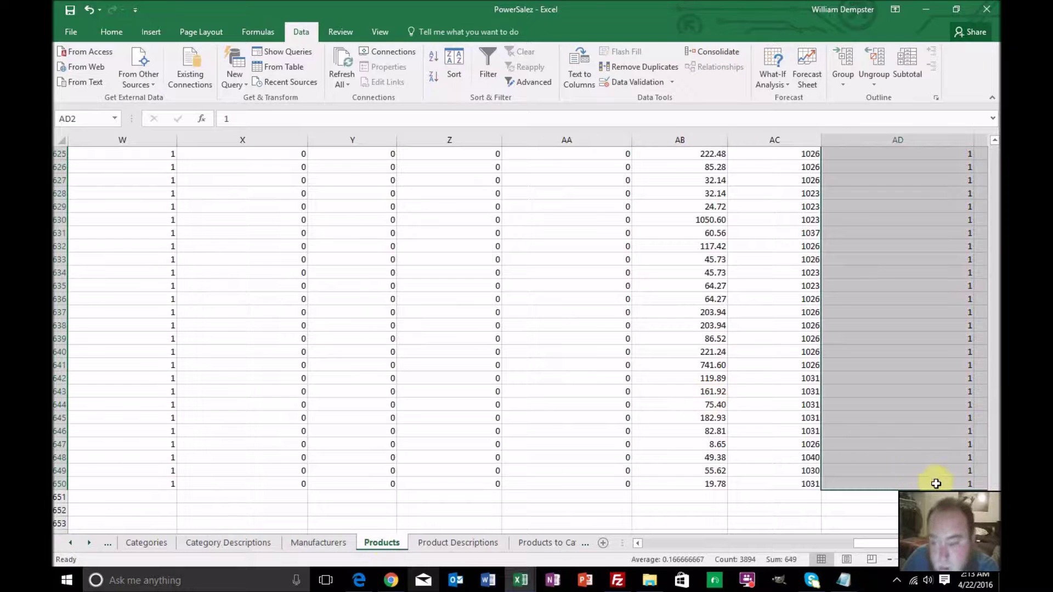
{"action": "left_click_drag", "start_coordinate": [994, 472], "coordinate": [994, 137]}
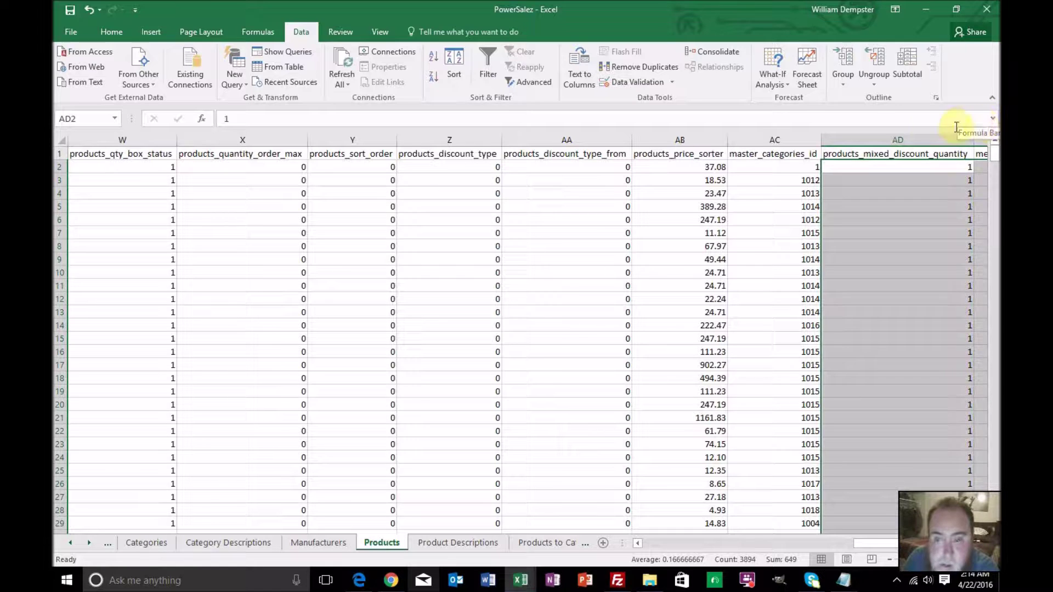
{"action": "left_click", "coordinate": [785, 167]}
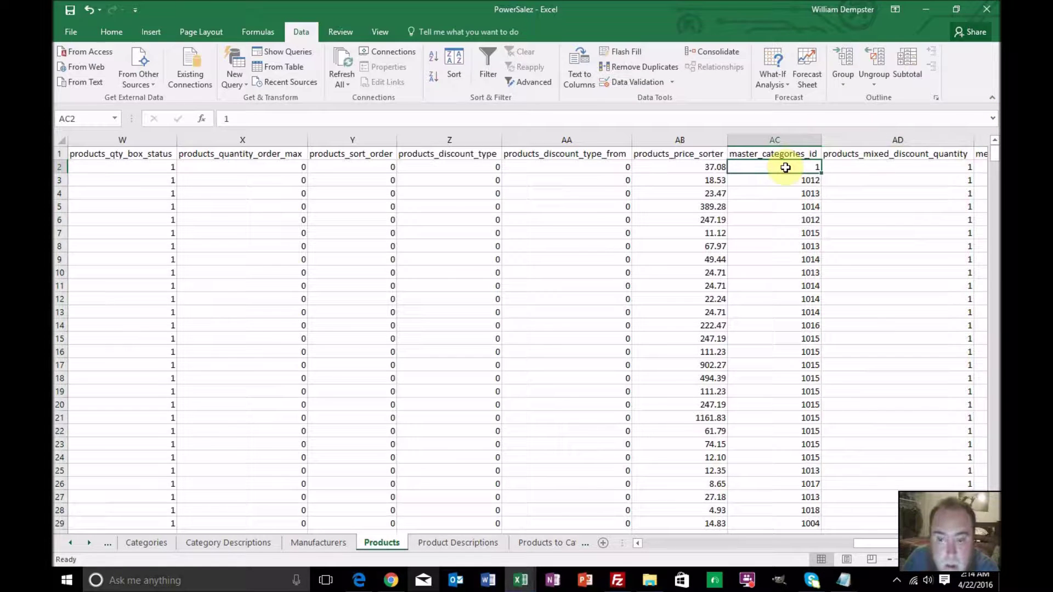
Copy AC3's master_categories_id lookup formula and paste it into AC2
{"action": "left_click", "coordinate": [784, 180]}
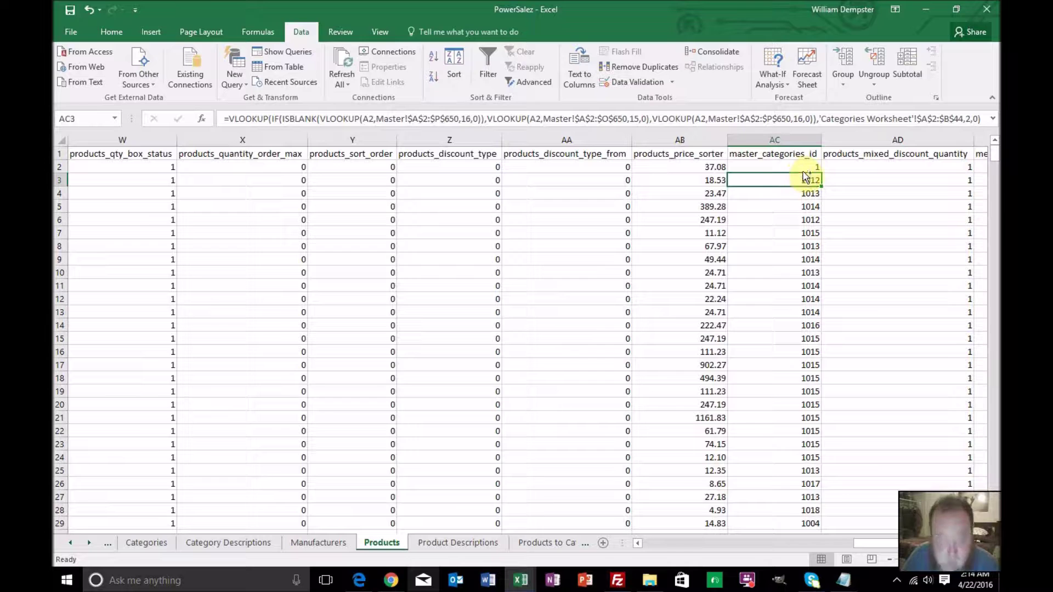
{"action": "key", "text": "ctrl+c"}
{"action": "left_click", "coordinate": [801, 166]}
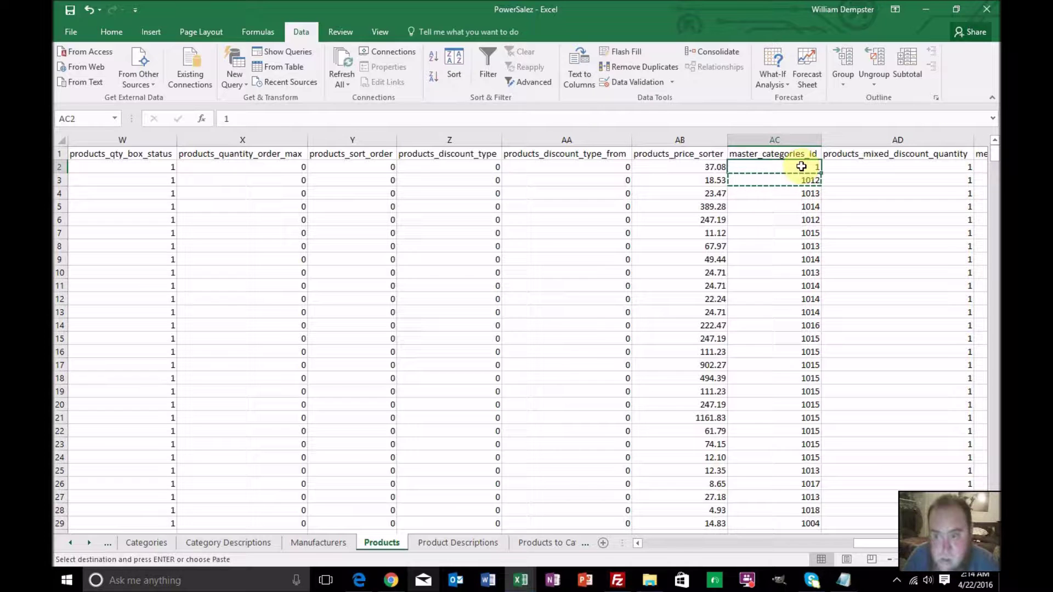
{"action": "key", "text": "ctrl+v"}
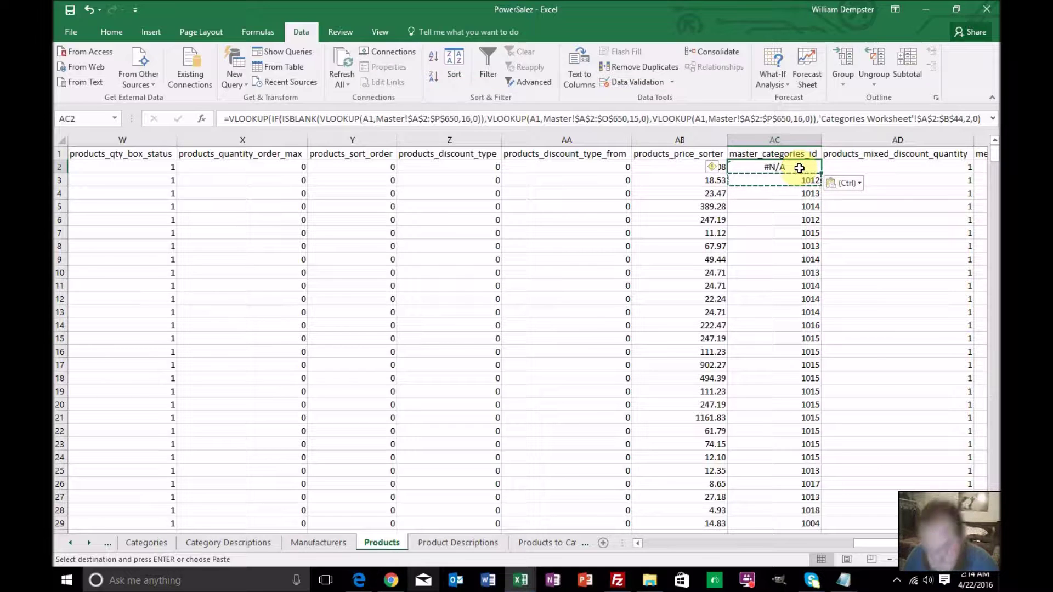
{"action": "key", "text": "Escape"}
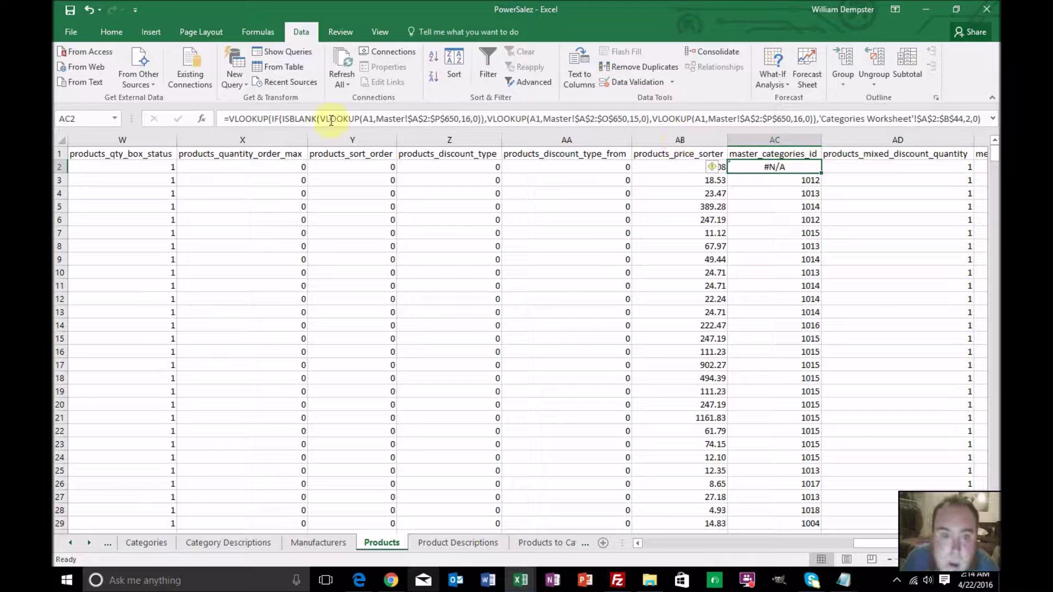
Change each row-1 reference in AC2's formula to row 2 so it returns 1012
{"action": "left_click", "coordinate": [373, 120]}
{"action": "key", "text": "BackSpace"}
{"action": "type", "text": "2"}
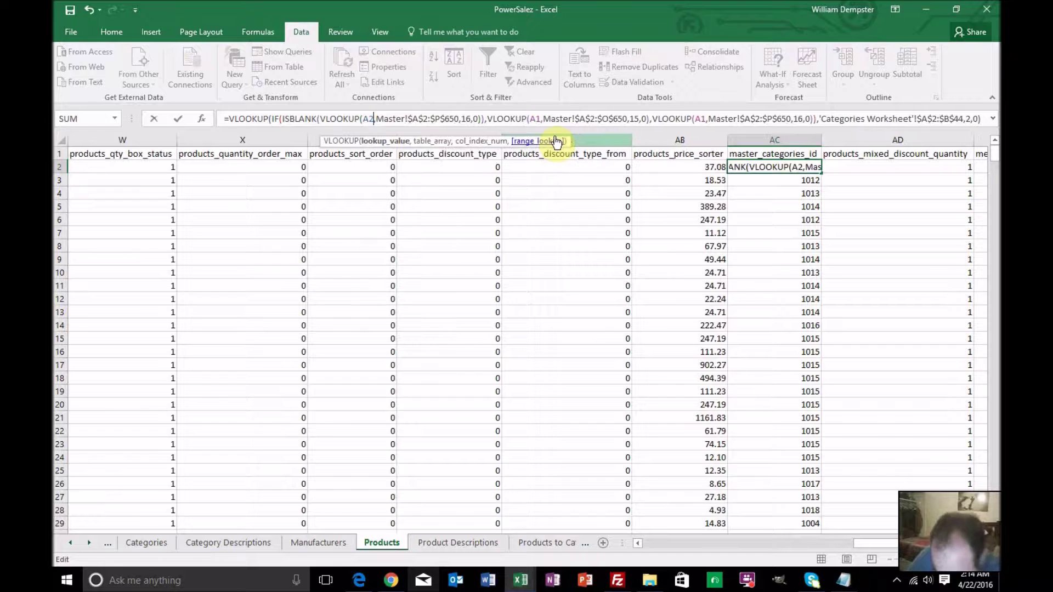
{"action": "key", "text": "Right"}
{"action": "key", "text": "Right"}
{"action": "key", "text": "Right"}
{"action": "key", "text": "Right"}
{"action": "key", "text": "Right"}
{"action": "key", "text": "Right"}
{"action": "key", "text": "Right"}
{"action": "key", "text": "Right"}
{"action": "key", "text": "Right"}
{"action": "key", "text": "Right"}
{"action": "key", "text": "Right"}
{"action": "key", "text": "Right"}
{"action": "key", "text": "Right"}
{"action": "key", "text": "Right"}
{"action": "key", "text": "Right"}
{"action": "key", "text": "Right"}
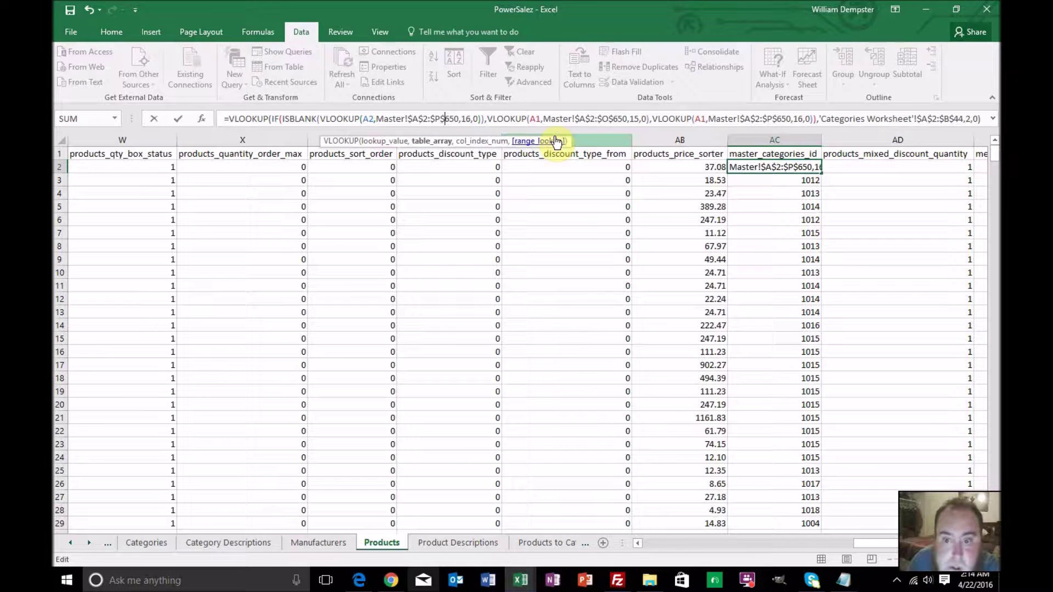
{"action": "key", "text": "Right"}
{"action": "key", "text": "Right"}
{"action": "key", "text": "Right"}
{"action": "key", "text": "Right"}
{"action": "key", "text": "Right"}
{"action": "key", "text": "Right"}
{"action": "key", "text": "Right"}
{"action": "key", "text": "Right"}
{"action": "key", "text": "Right"}
{"action": "key", "text": "Right"}
{"action": "key", "text": "Right"}
{"action": "key", "text": "Right"}
{"action": "key", "text": "Right"}
{"action": "key", "text": "Right"}
{"action": "key", "text": "Right"}
{"action": "key", "text": "Right"}
{"action": "key", "text": "Right"}
{"action": "key", "text": "Right"}
{"action": "key", "text": "Right"}
{"action": "key", "text": "Right"}
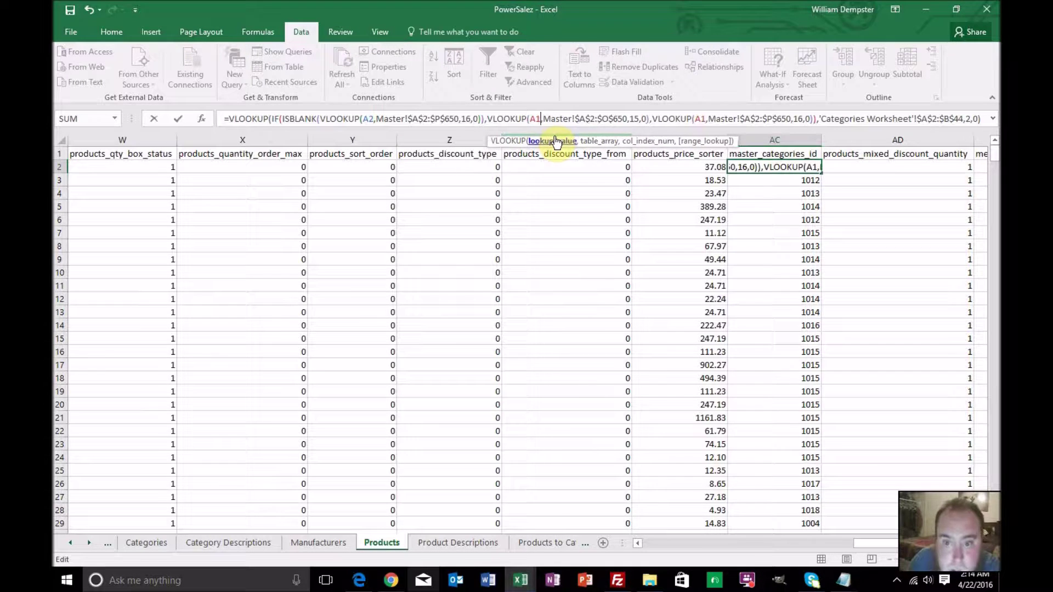
{"action": "key", "text": "BackSpace"}
{"action": "type", "text": "2"}
{"action": "key", "text": "Right"}
{"action": "key", "text": "Right"}
{"action": "key", "text": "Right"}
{"action": "key", "text": "Right"}
{"action": "key", "text": "Right"}
{"action": "key", "text": "Right"}
{"action": "key", "text": "Right"}
{"action": "key", "text": "Right"}
{"action": "key", "text": "Right"}
{"action": "key", "text": "Right"}
{"action": "key", "text": "Right"}
{"action": "key", "text": "Right"}
{"action": "key", "text": "Right"}
{"action": "key", "text": "Right"}
{"action": "key", "text": "Right"}
{"action": "key", "text": "Right"}
{"action": "key", "text": "Right"}
{"action": "key", "text": "Right"}
{"action": "key", "text": "Right"}
{"action": "key", "text": "Right"}
{"action": "key", "text": "Right"}
{"action": "key", "text": "Right"}
{"action": "key", "text": "Right"}
{"action": "key", "text": "Right"}
{"action": "key", "text": "Right"}
{"action": "key", "text": "Right"}
{"action": "key", "text": "Right"}
{"action": "key", "text": "Right"}
{"action": "key", "text": "Right"}
{"action": "key", "text": "Right"}
{"action": "key", "text": "Right"}
{"action": "key", "text": "Right"}
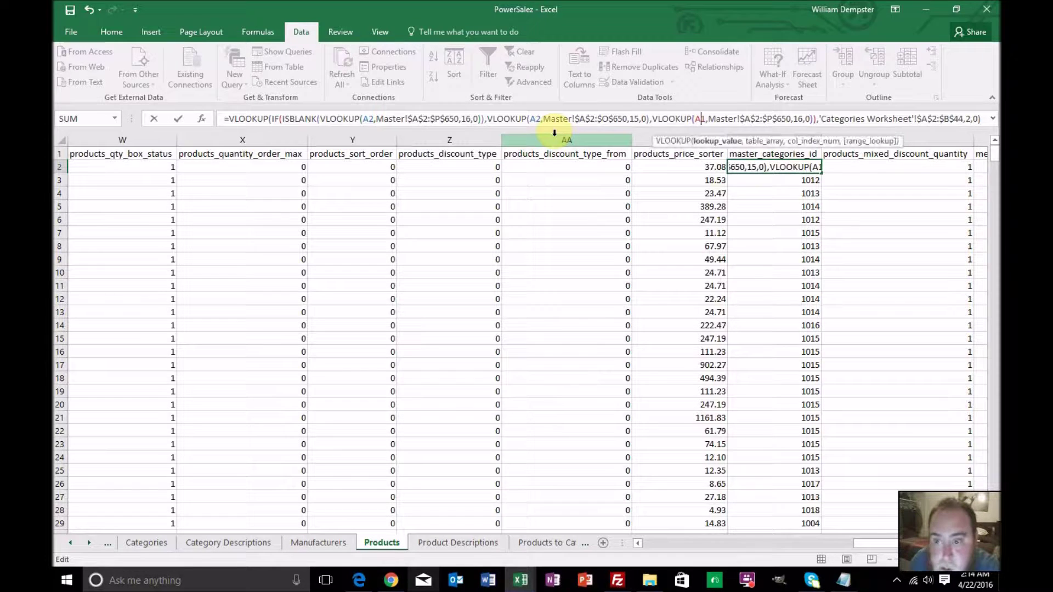
{"action": "key", "text": "BackSpace"}
{"action": "type", "text": "2"}
{"action": "key", "text": "Right"}
{"action": "key", "text": "Right"}
{"action": "key", "text": "Right"}
{"action": "key", "text": "Right"}
{"action": "key", "text": "Right"}
{"action": "key", "text": "Right"}
{"action": "key", "text": "Right"}
{"action": "key", "text": "Right"}
{"action": "key", "text": "Right"}
{"action": "key", "text": "Right"}
{"action": "key", "text": "Right"}
{"action": "key", "text": "Right"}
{"action": "key", "text": "Right"}
{"action": "key", "text": "Right"}
{"action": "key", "text": "Right"}
{"action": "key", "text": "Right"}
{"action": "key", "text": "Right"}
{"action": "key", "text": "Right"}
{"action": "key", "text": "Right"}
{"action": "key", "text": "Right"}
{"action": "key", "text": "Right"}
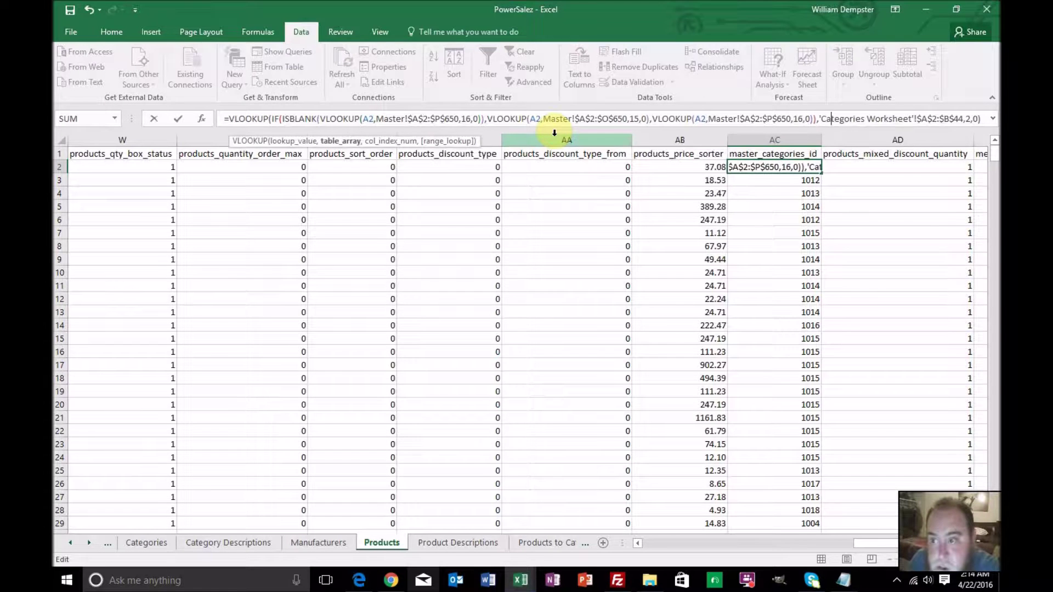
{"action": "key", "text": "Right"}
{"action": "key", "text": "Right"}
{"action": "key", "text": "Right"}
{"action": "key", "text": "Right"}
{"action": "key", "text": "Right"}
{"action": "key", "text": "Right"}
{"action": "key", "text": "Right"}
{"action": "key", "text": "Right"}
{"action": "key", "text": "Right"}
{"action": "key", "text": "Right"}
{"action": "key", "text": "Right"}
{"action": "key", "text": "Right"}
{"action": "key", "text": "Right"}
{"action": "key", "text": "Right"}
{"action": "key", "text": "Right"}
{"action": "key", "text": "Right"}
{"action": "key", "text": "Right"}
{"action": "key", "text": "Right"}
{"action": "key", "text": "Right"}
{"action": "key", "text": "Right"}
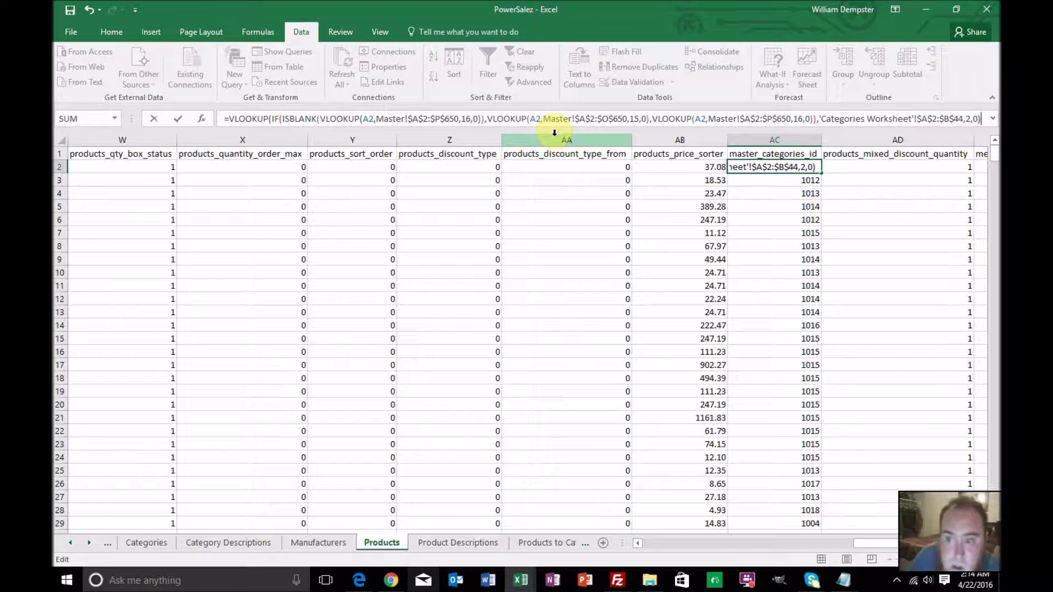
{"action": "key", "text": "Return"}
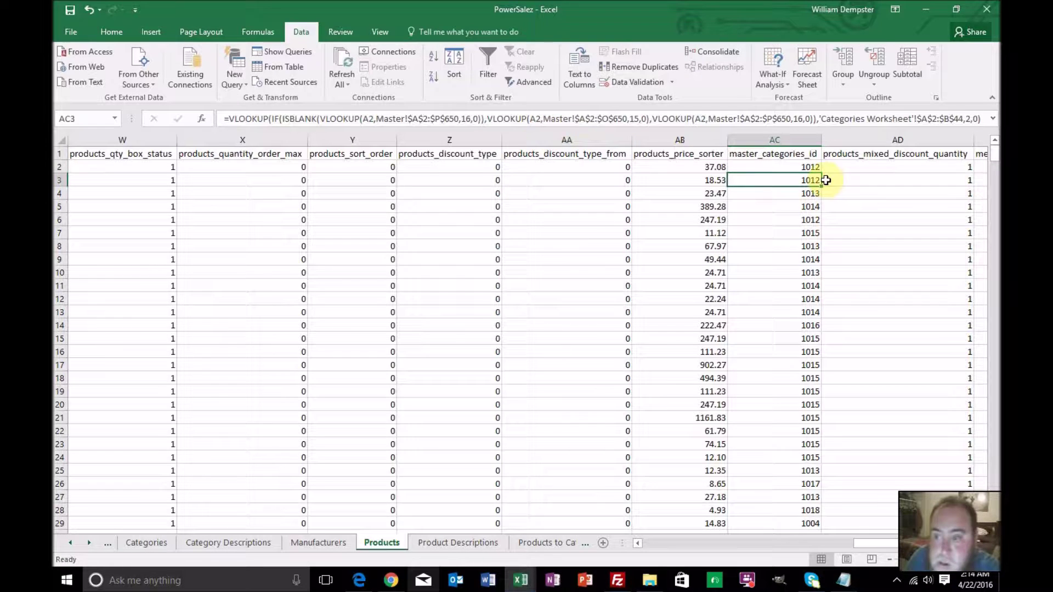
Fill the corrected AC2 formula down column AC and return to Products to Categories
{"action": "left_click", "coordinate": [820, 169]}
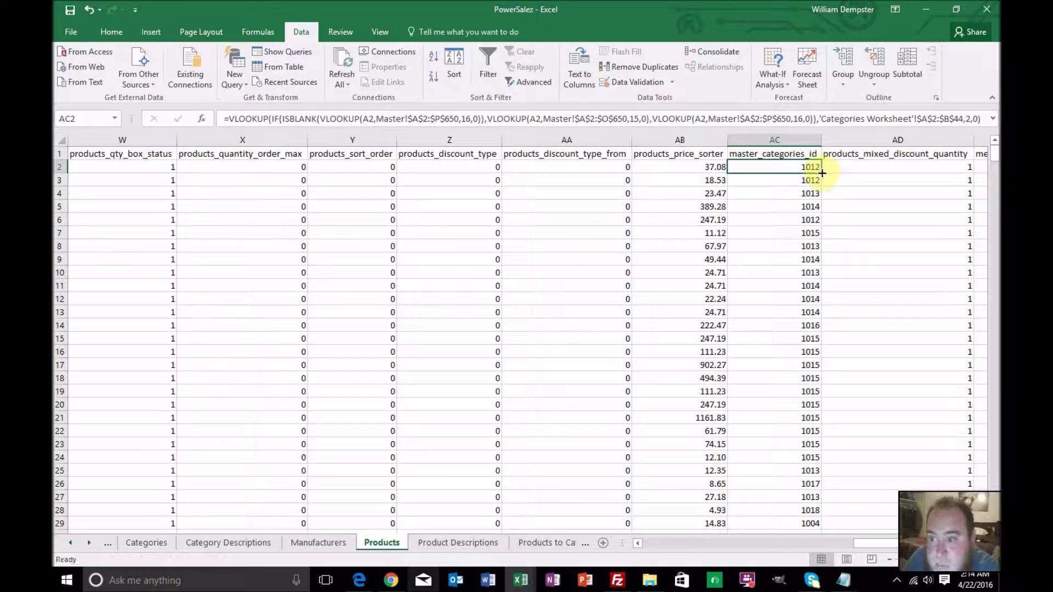
{"action": "double_click", "coordinate": [821, 172]}
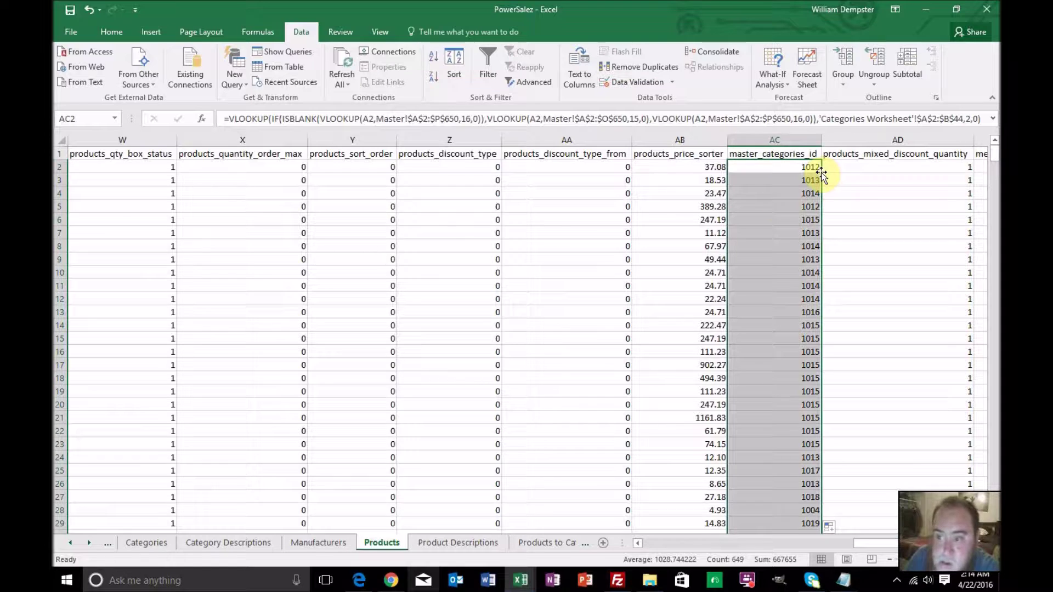
{"action": "left_click", "coordinate": [536, 545]}
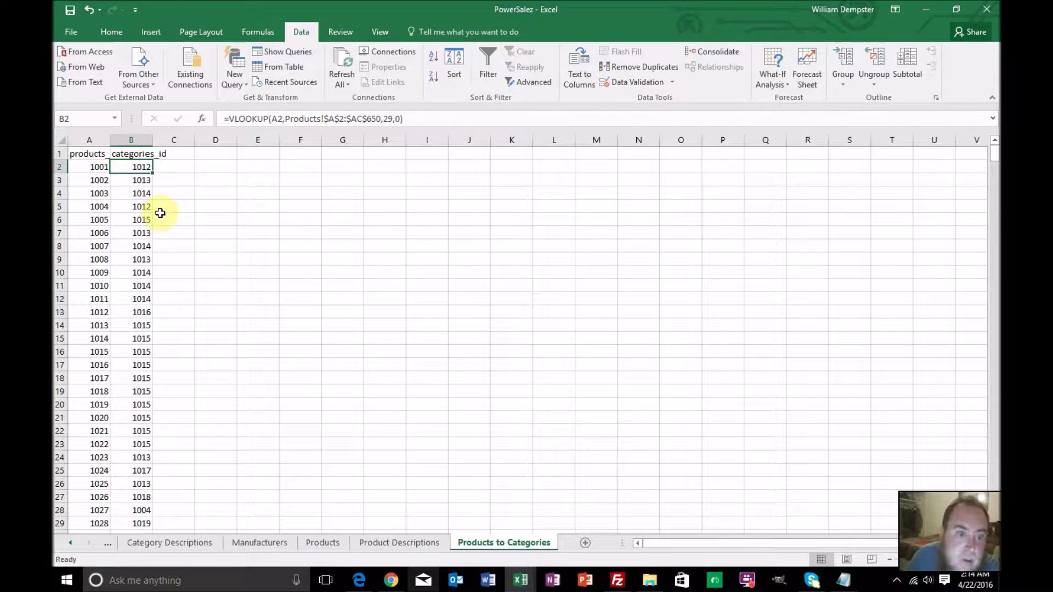
Show the Categories sheet and open the Save As browse dialog
{"action": "left_click_drag", "start_coordinate": [70, 541], "coordinate": [71, 542]}
{"action": "left_click", "coordinate": [71, 542]}
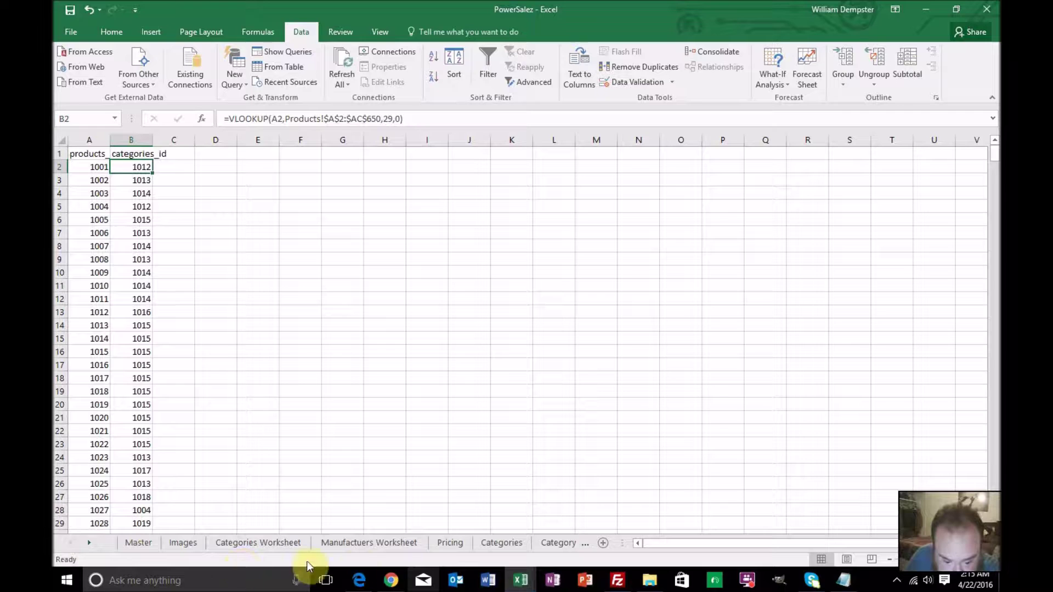
{"action": "left_click", "coordinate": [498, 542]}
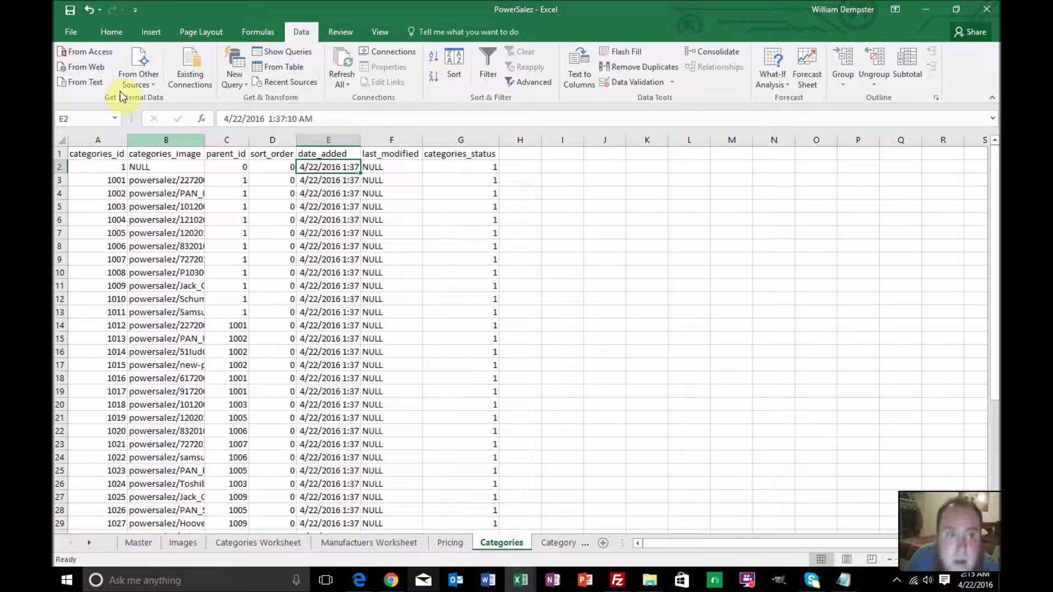
{"action": "left_click", "coordinate": [69, 33]}
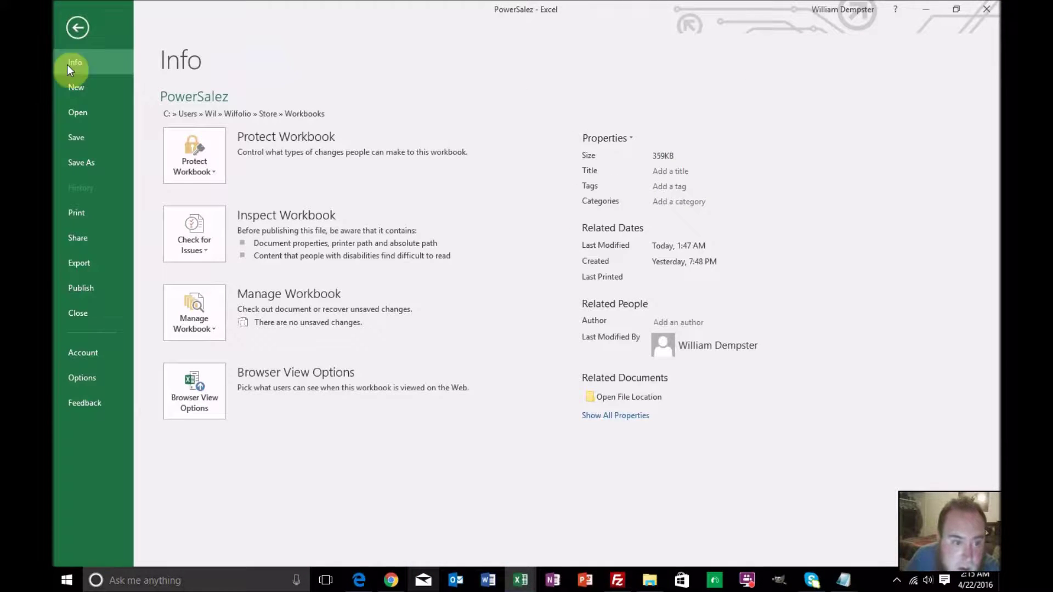
{"action": "left_click", "coordinate": [80, 163]}
{"action": "left_click", "coordinate": [201, 213]}
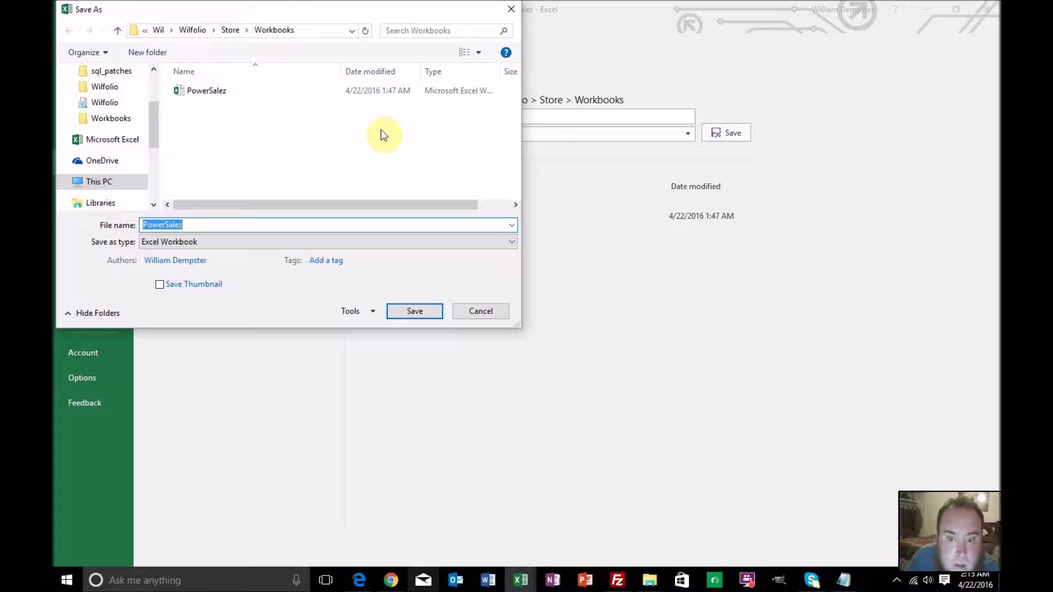
Create a PowerSalez CSV folder under Workbooks and save the workbook there as Categories
{"action": "left_click", "coordinate": [357, 130]}
{"action": "right_click", "coordinate": [357, 129]}
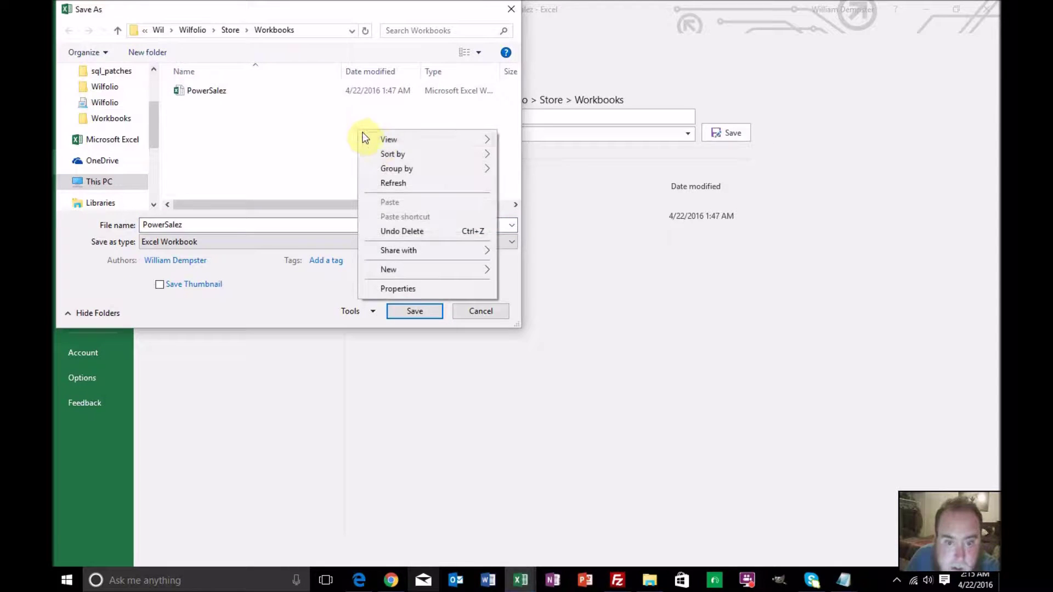
{"action": "mouse_move", "coordinate": [426, 266]}
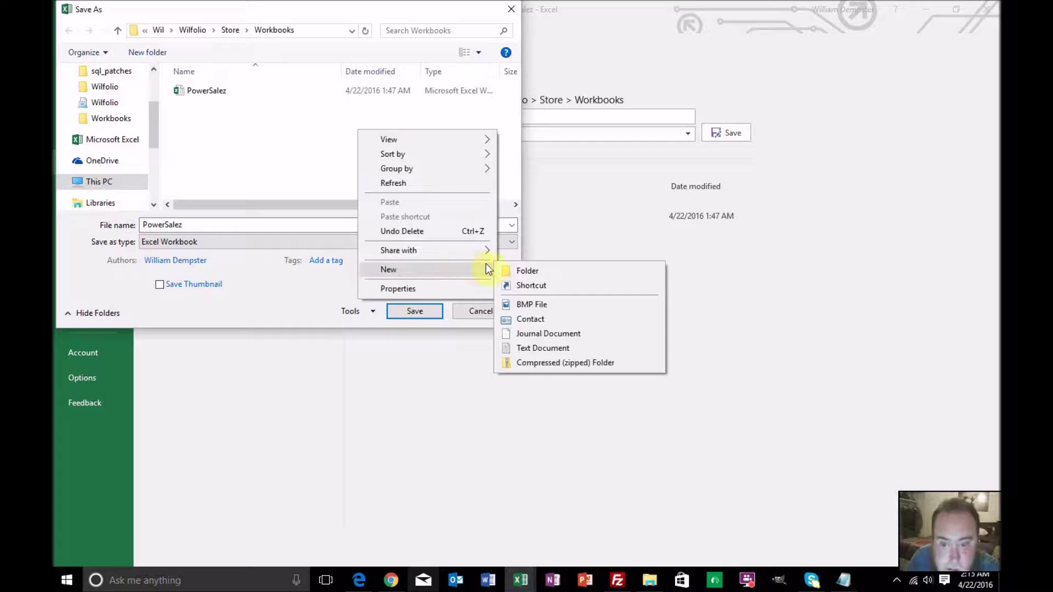
{"action": "left_click", "coordinate": [509, 269]}
{"action": "type", "text": "PowerSalez CSV"}
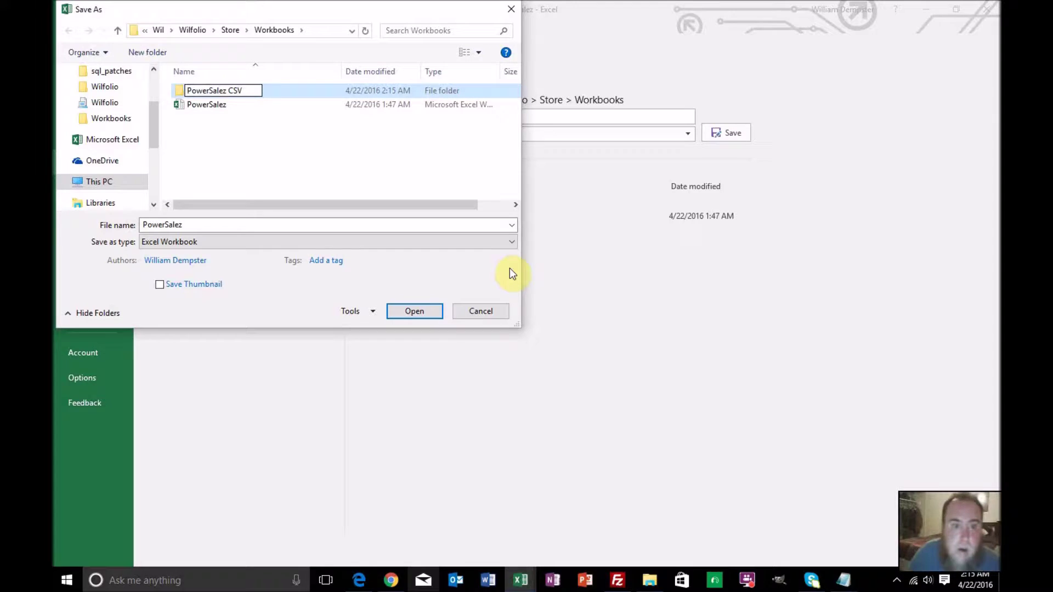
{"action": "key", "text": "Return"}
{"action": "double_click", "coordinate": [238, 92]}
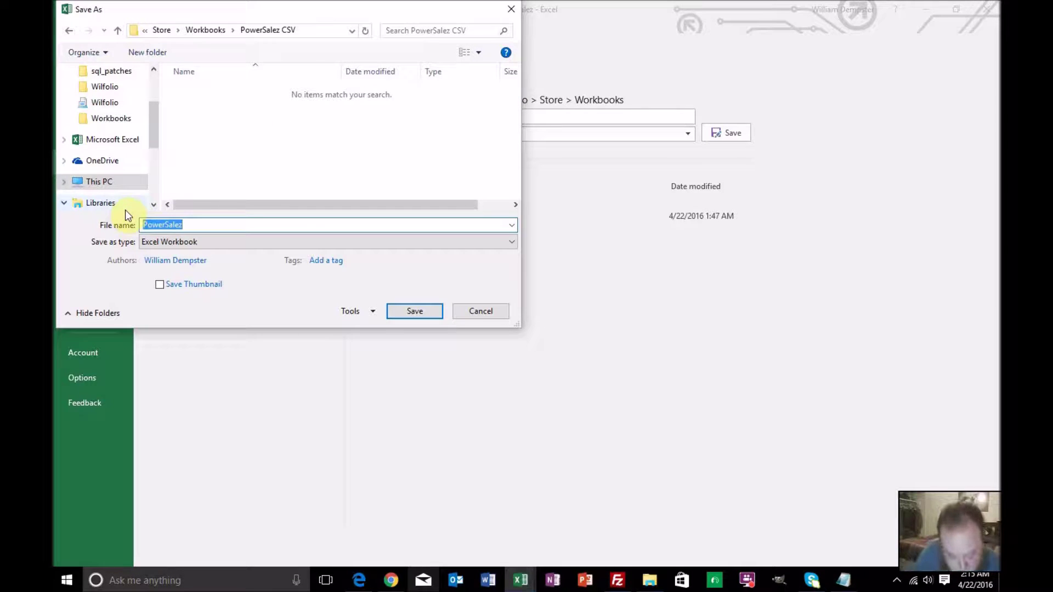
{"action": "type", "text": "Categories"}
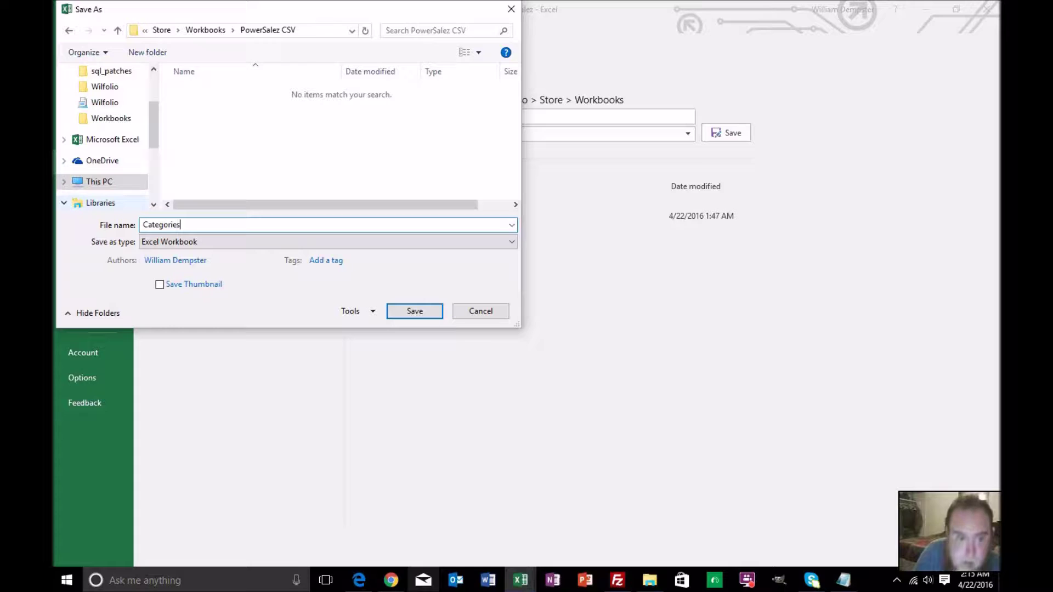
{"action": "key", "text": "Return"}
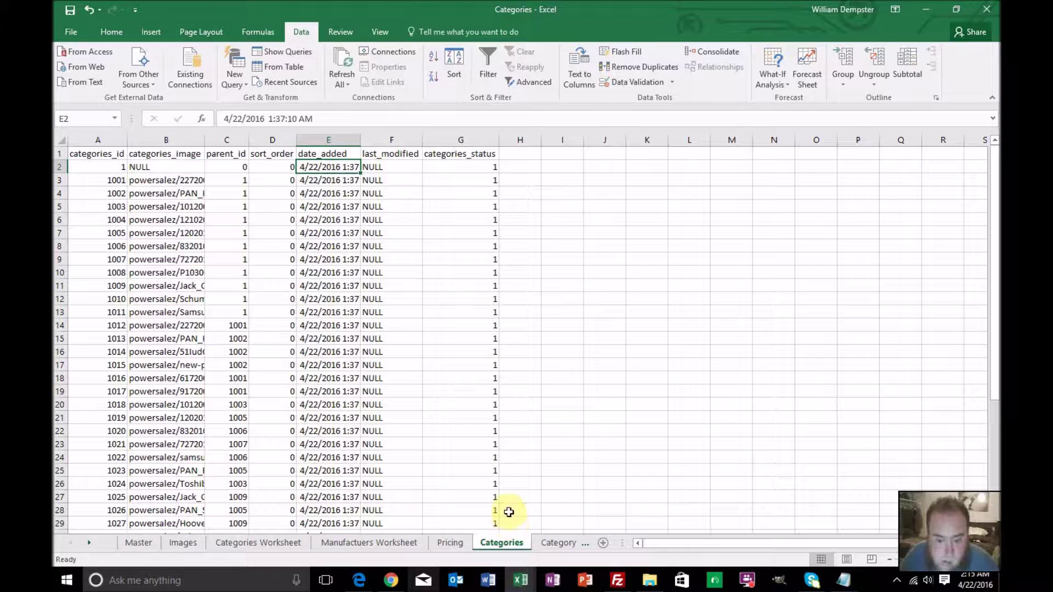
Save the Categories sheet as CSV (Comma delimited), accepting the active-sheet and lost-features warnings
{"action": "left_click", "coordinate": [82, 31]}
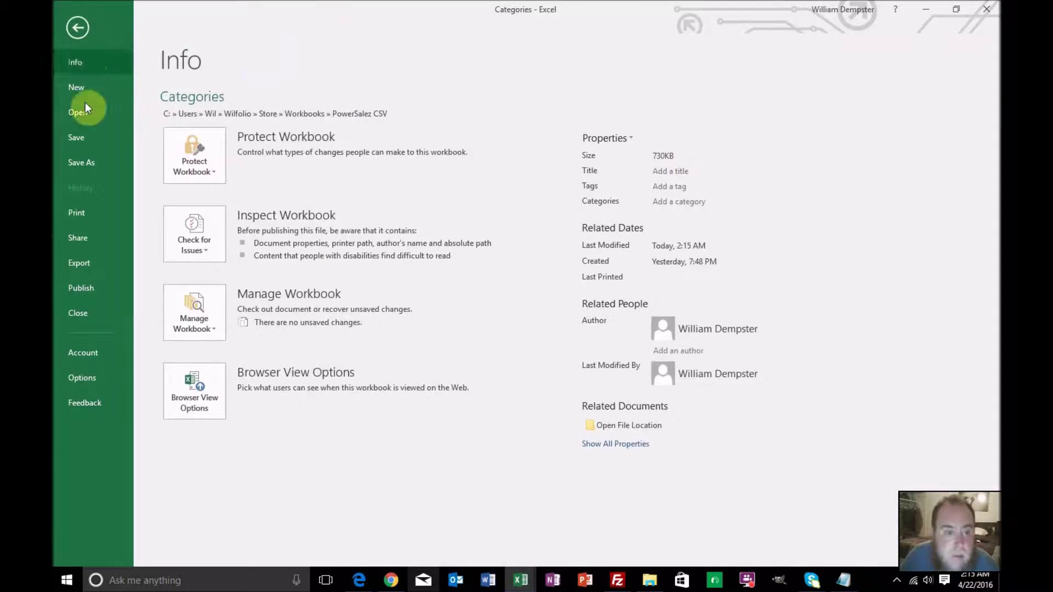
{"action": "left_click", "coordinate": [86, 158]}
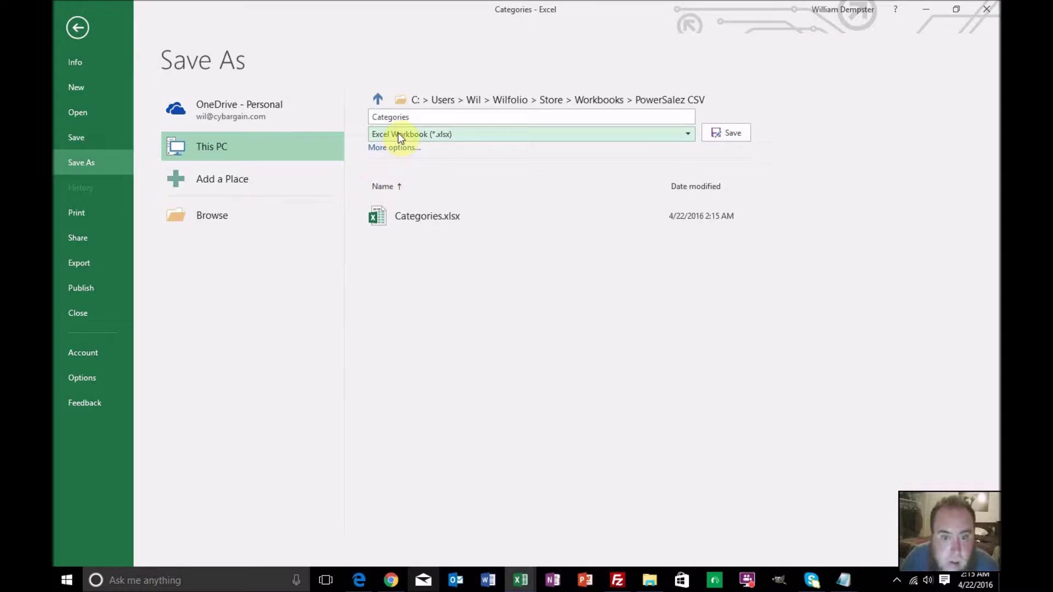
{"action": "left_click", "coordinate": [398, 134]}
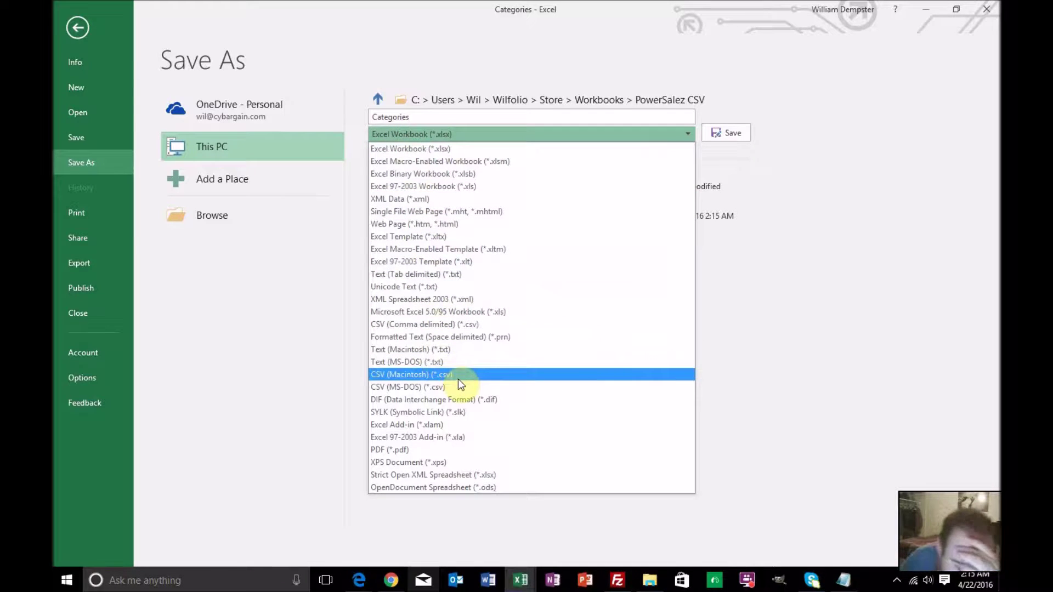
{"action": "left_click", "coordinate": [460, 324]}
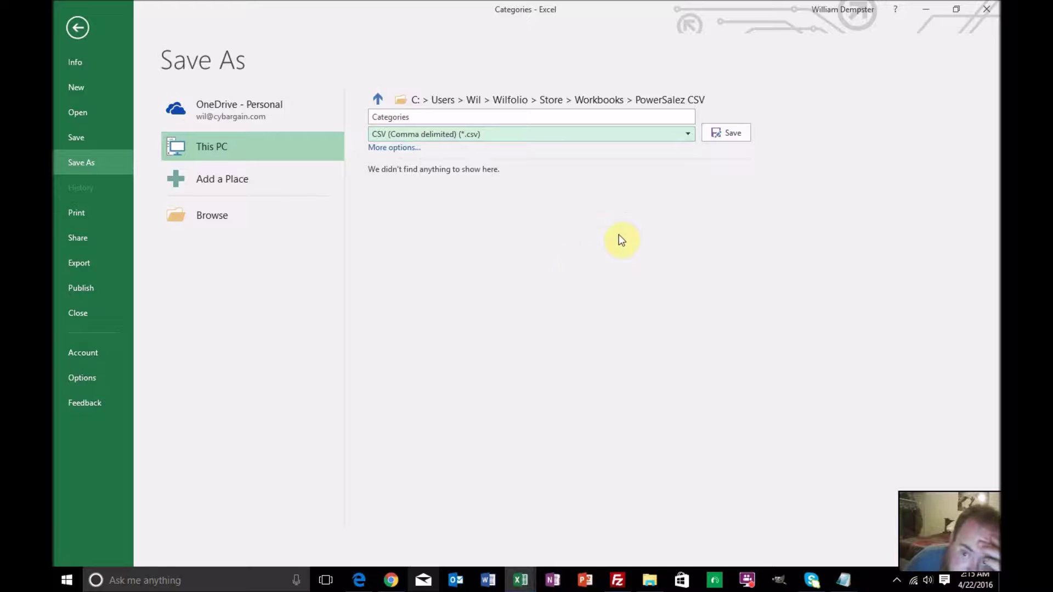
{"action": "left_click", "coordinate": [716, 137]}
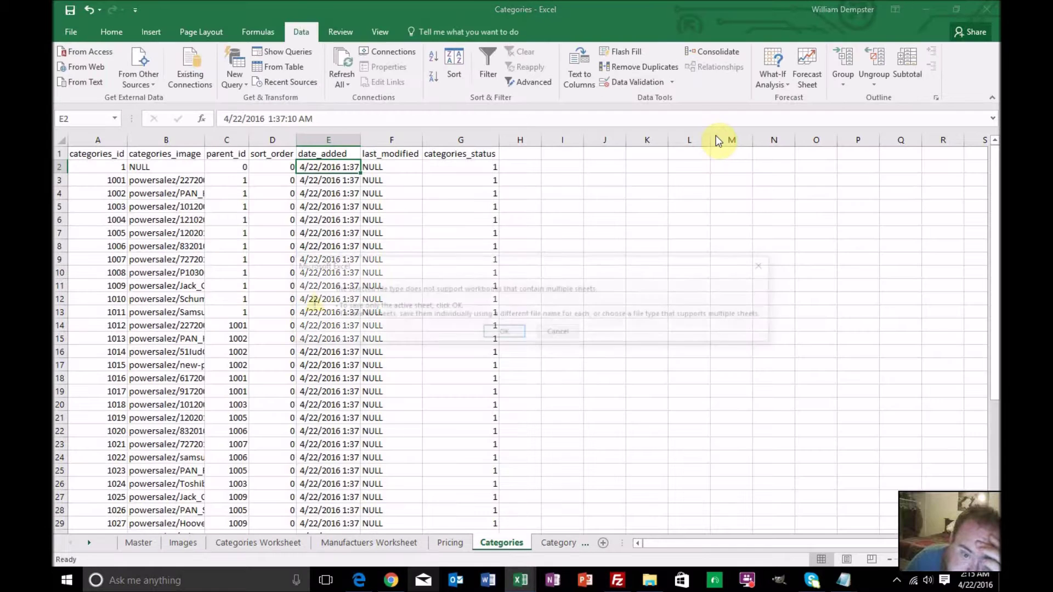
{"action": "left_click", "coordinate": [520, 333]}
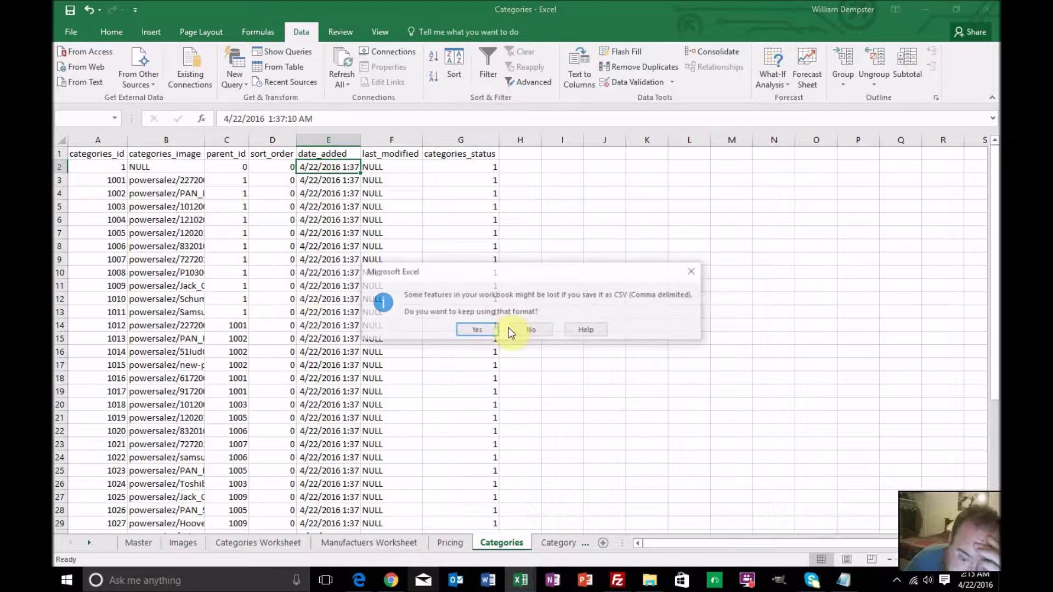
{"action": "left_click", "coordinate": [476, 330]}
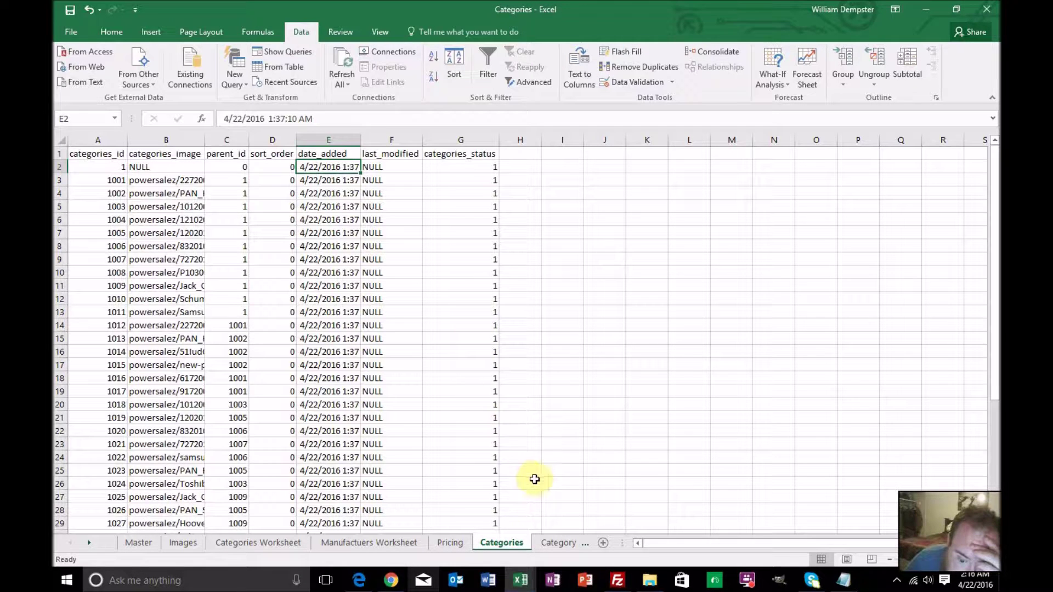
{"action": "left_click", "coordinate": [557, 543]}
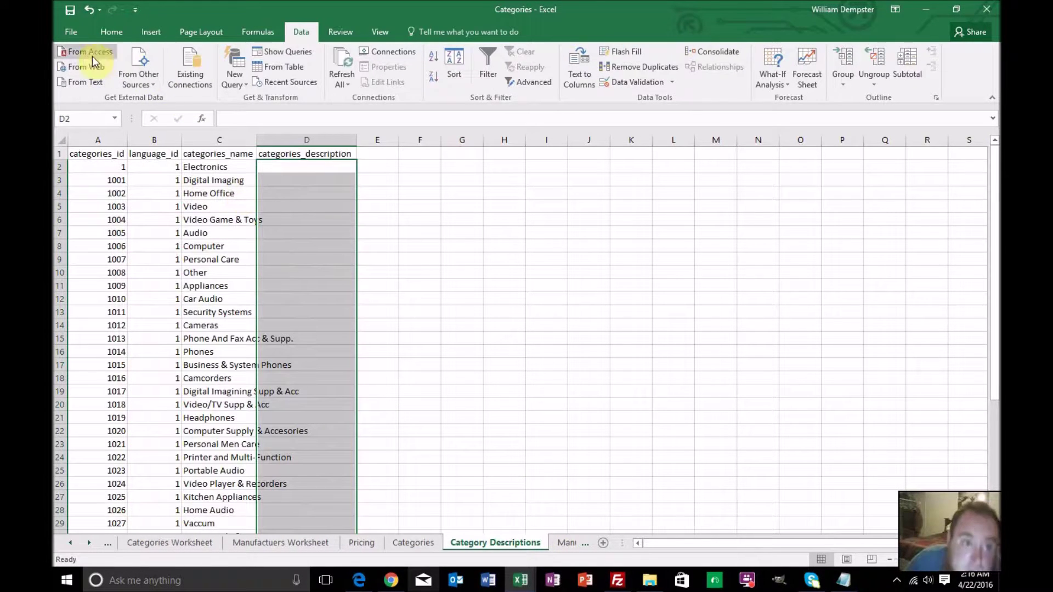
Save the Category Descriptions sheet as the CSV 'Categories Descriptions', accepting both warnings
{"action": "left_click", "coordinate": [70, 34]}
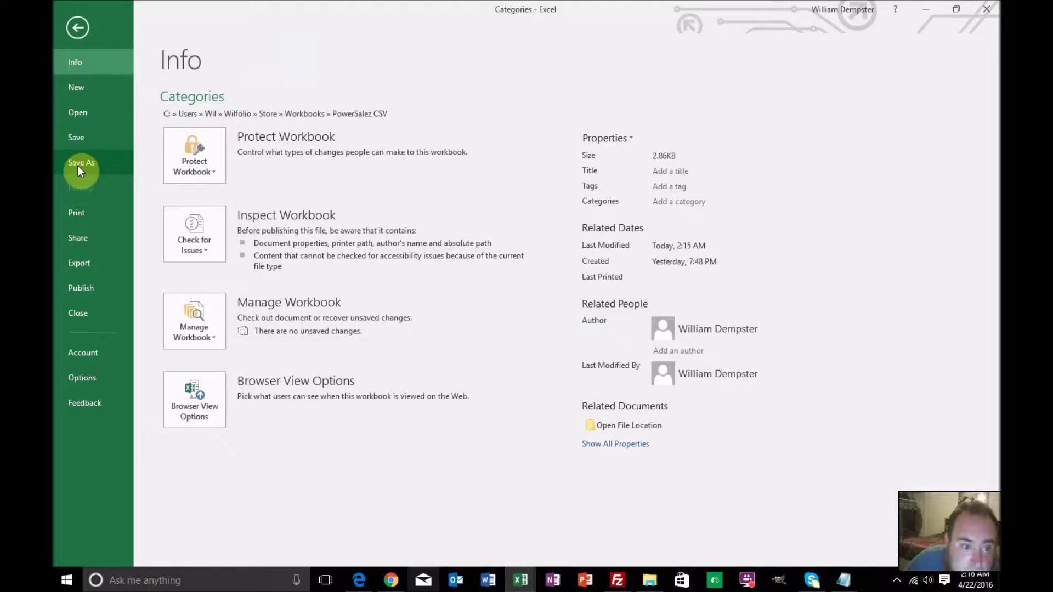
{"action": "left_click", "coordinate": [79, 166]}
{"action": "double_click", "coordinate": [408, 117]}
{"action": "key", "text": "End"}
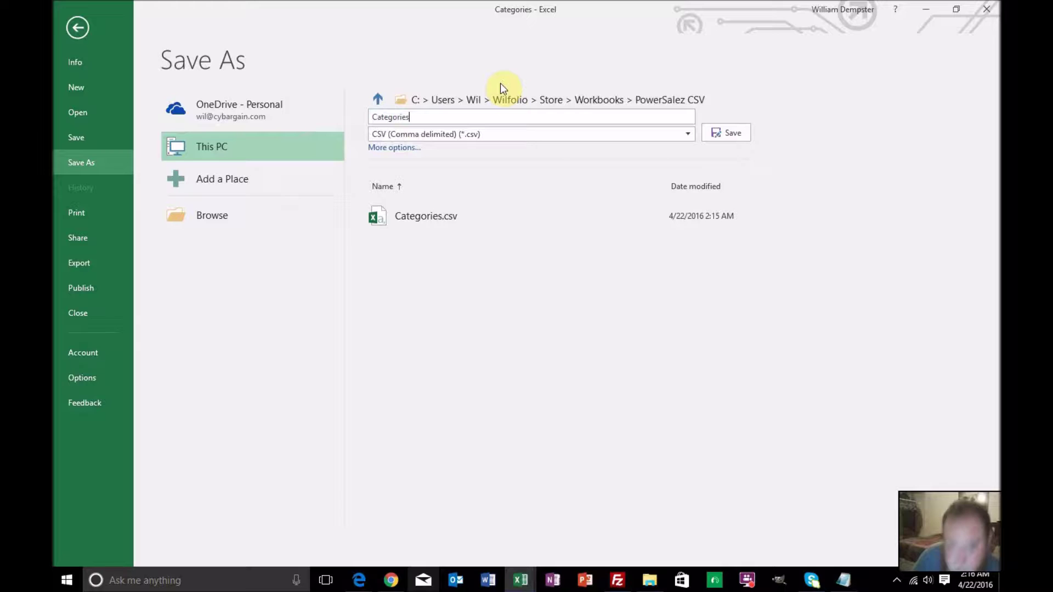
{"action": "type", "text": "Des"}
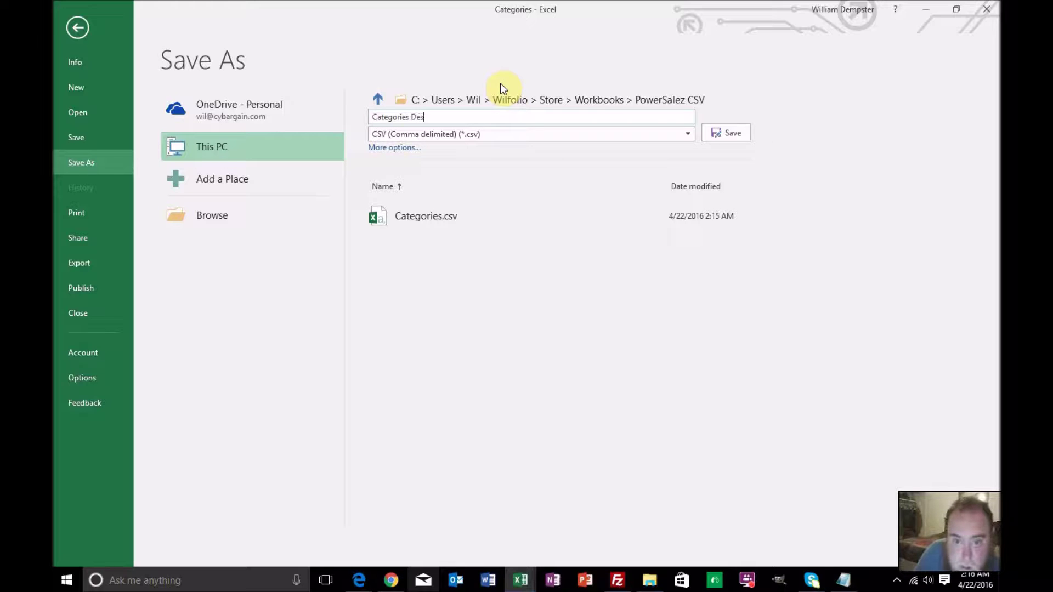
{"action": "type", "text": "cription"}
{"action": "key", "text": "Return"}
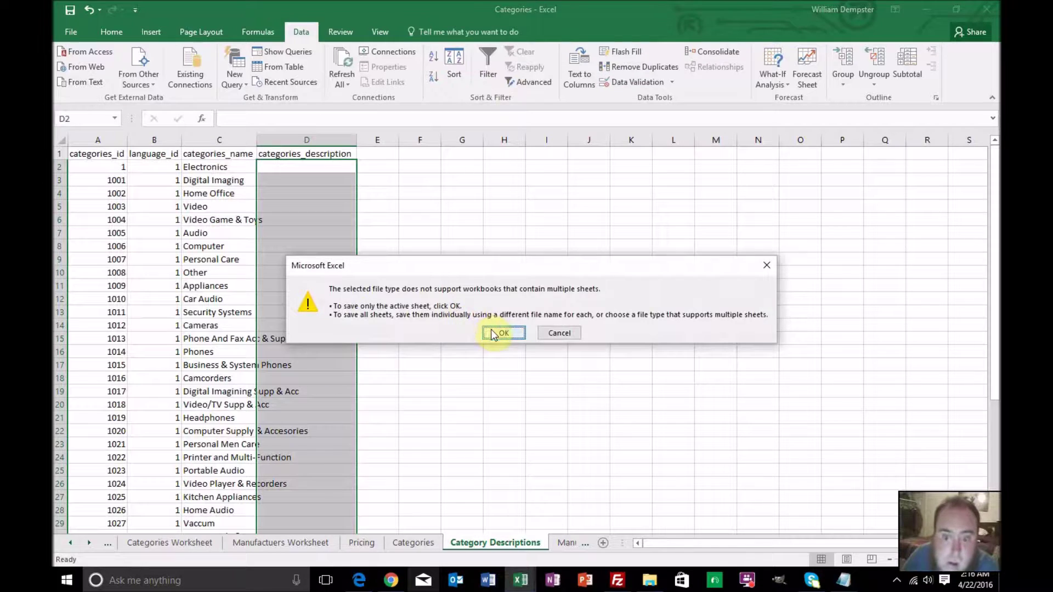
{"action": "left_click", "coordinate": [502, 332]}
{"action": "left_click", "coordinate": [485, 330]}
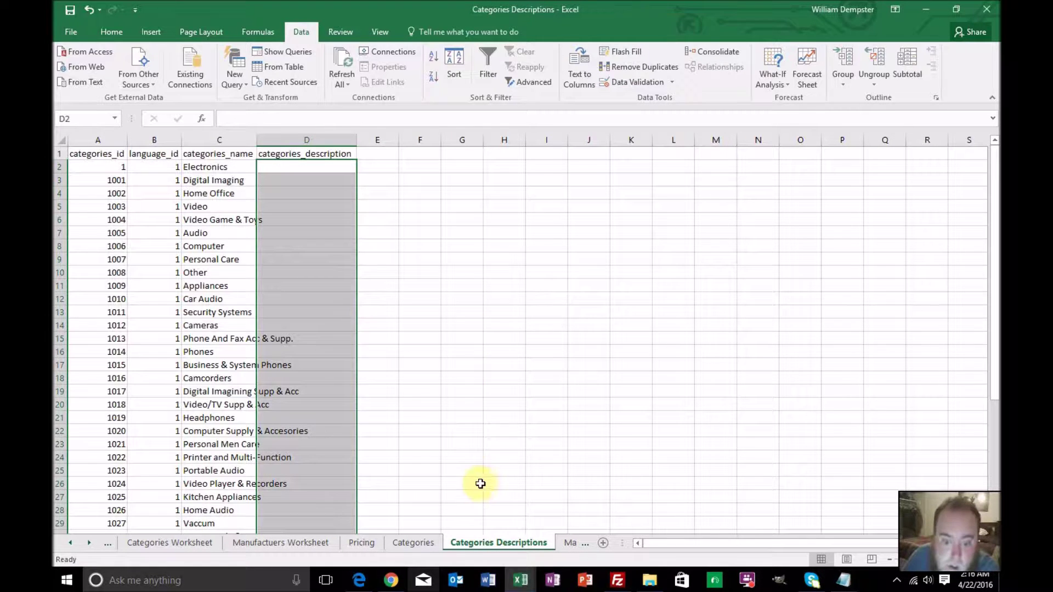
Scroll the sheet tabs and switch to the Manufacturers sheet
{"action": "left_click", "coordinate": [88, 543]}
{"action": "left_click", "coordinate": [89, 544]}
{"action": "left_click", "coordinate": [357, 544]}
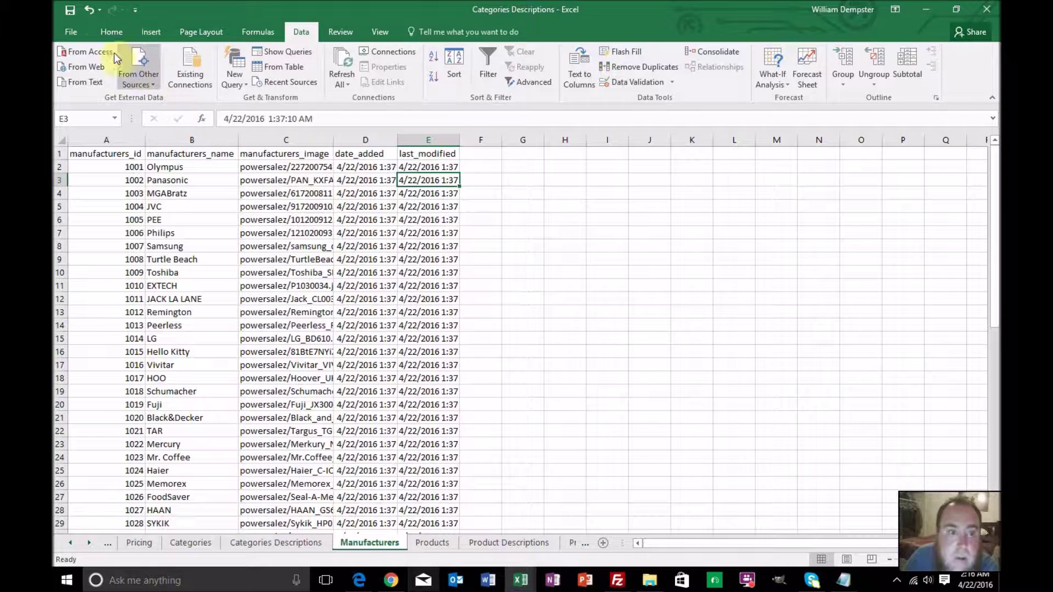
Save the Manufacturers sheet as a CSV under the file name Manufacturers
{"action": "left_click", "coordinate": [74, 32]}
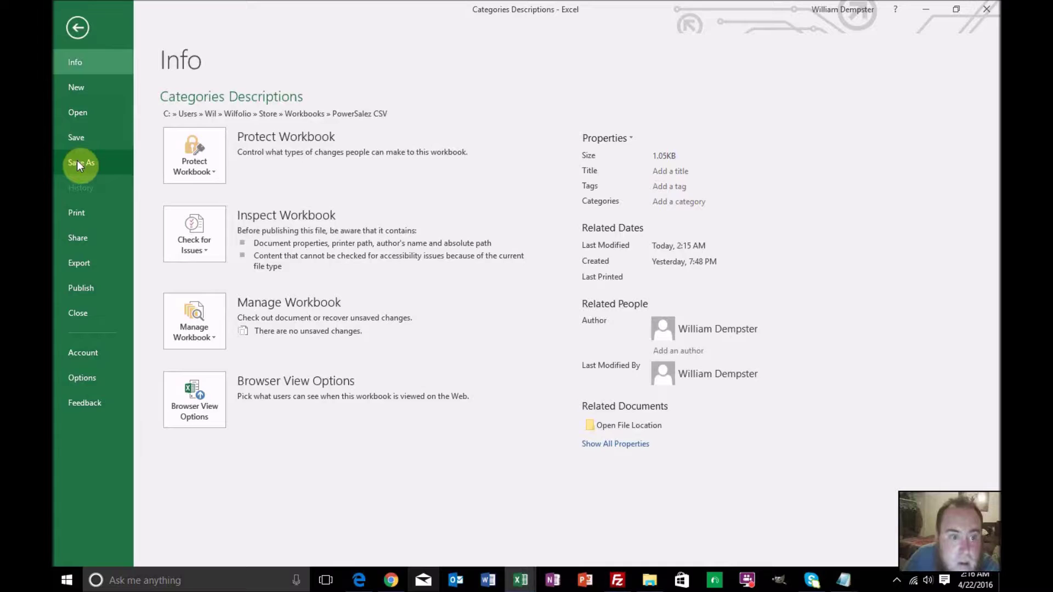
{"action": "left_click", "coordinate": [77, 162]}
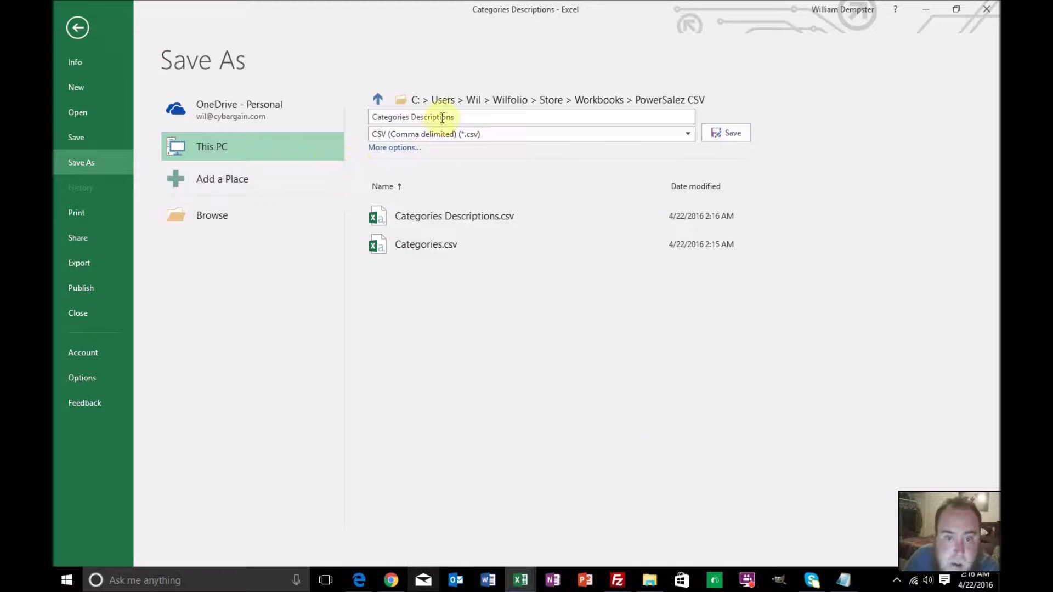
{"action": "left_click_drag", "start_coordinate": [459, 116], "coordinate": [368, 115]}
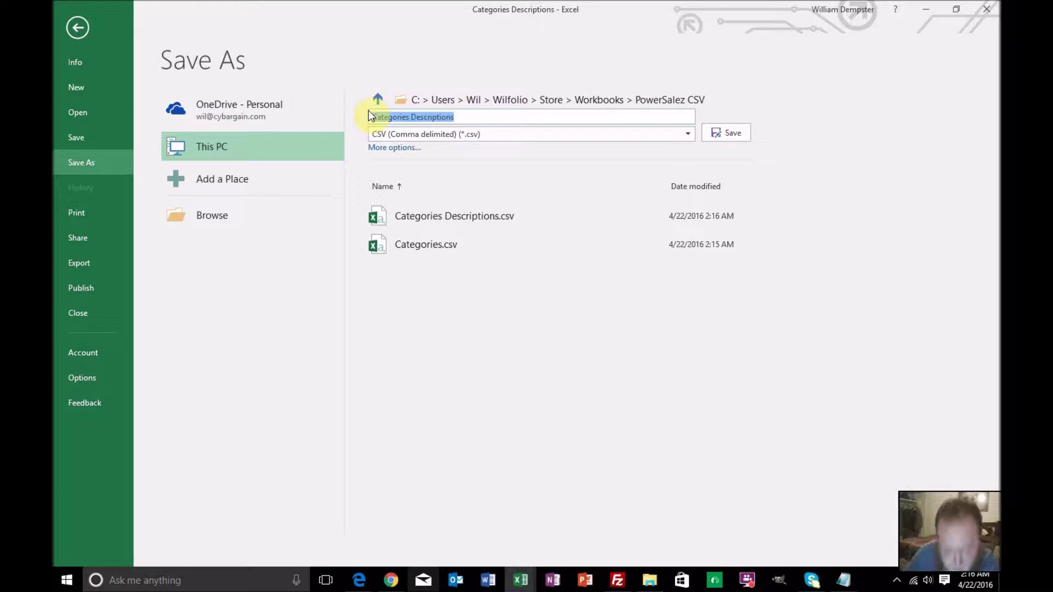
{"action": "type", "text": "W"}
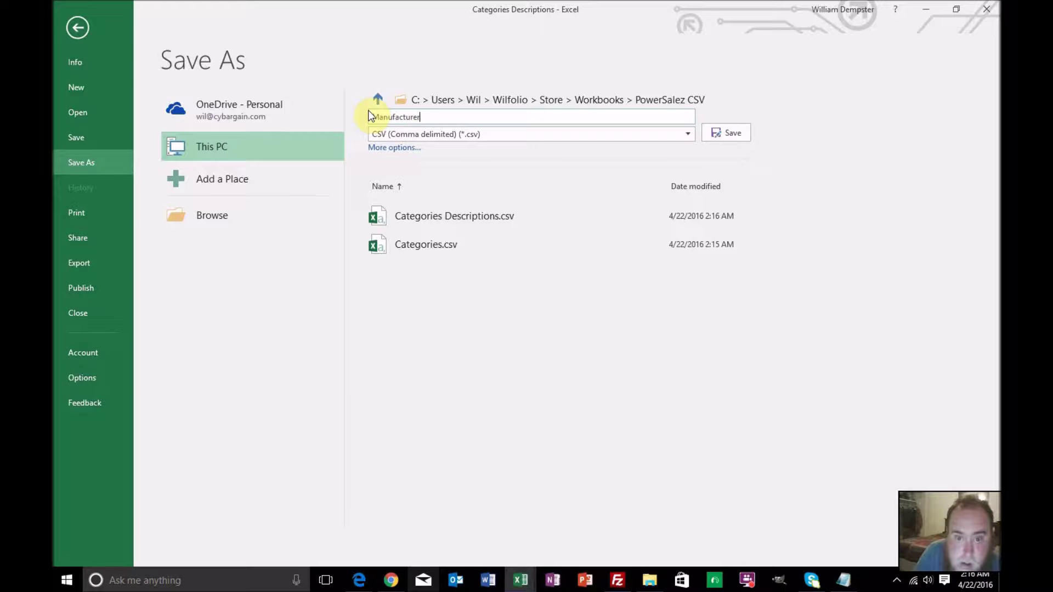
{"action": "key", "text": "Return"}
Confirm the Manufacturers export, then save the Products sheet as the CSV 'Products'
{"action": "key", "text": "Return"}
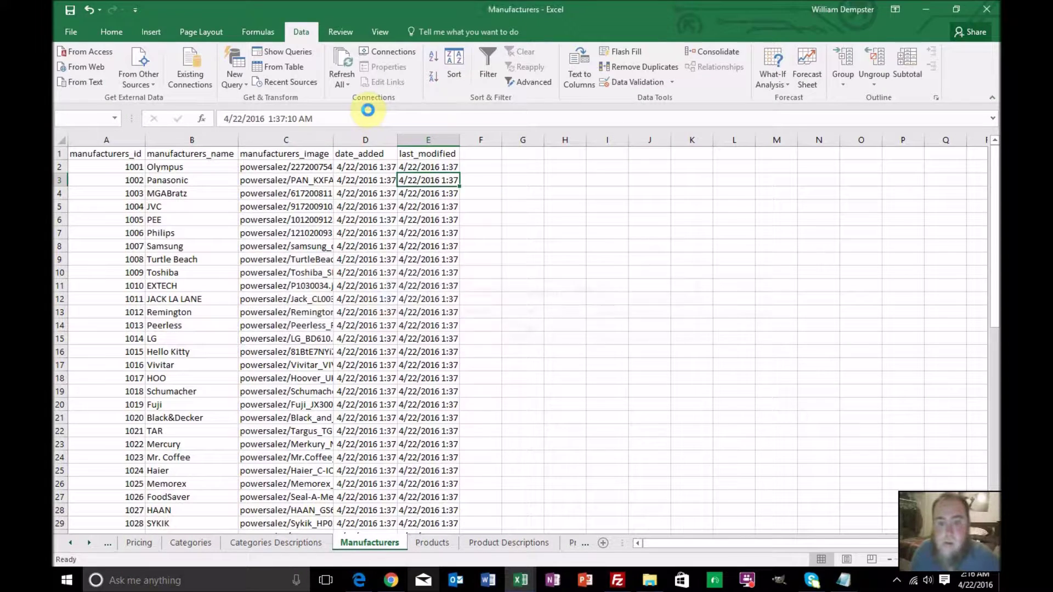
{"action": "key", "text": "Return"}
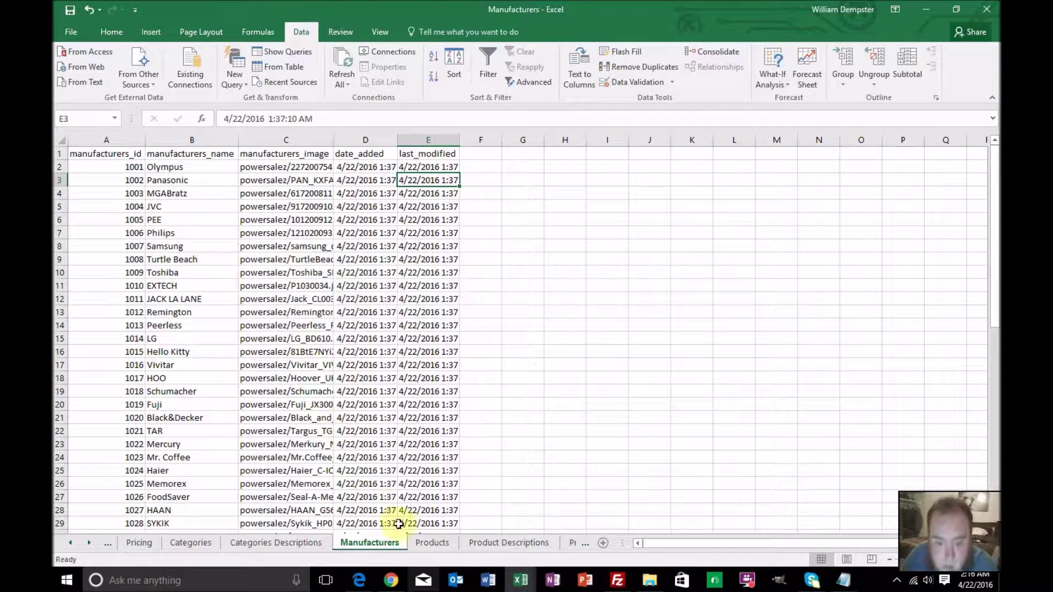
{"action": "left_click", "coordinate": [432, 543]}
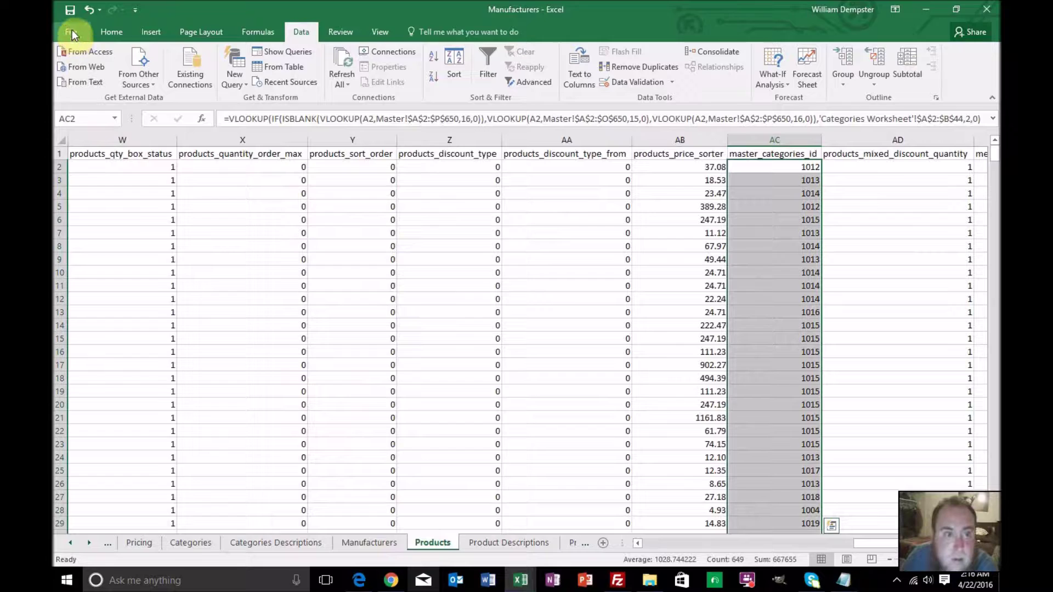
{"action": "left_click", "coordinate": [72, 31]}
{"action": "left_click", "coordinate": [72, 162]}
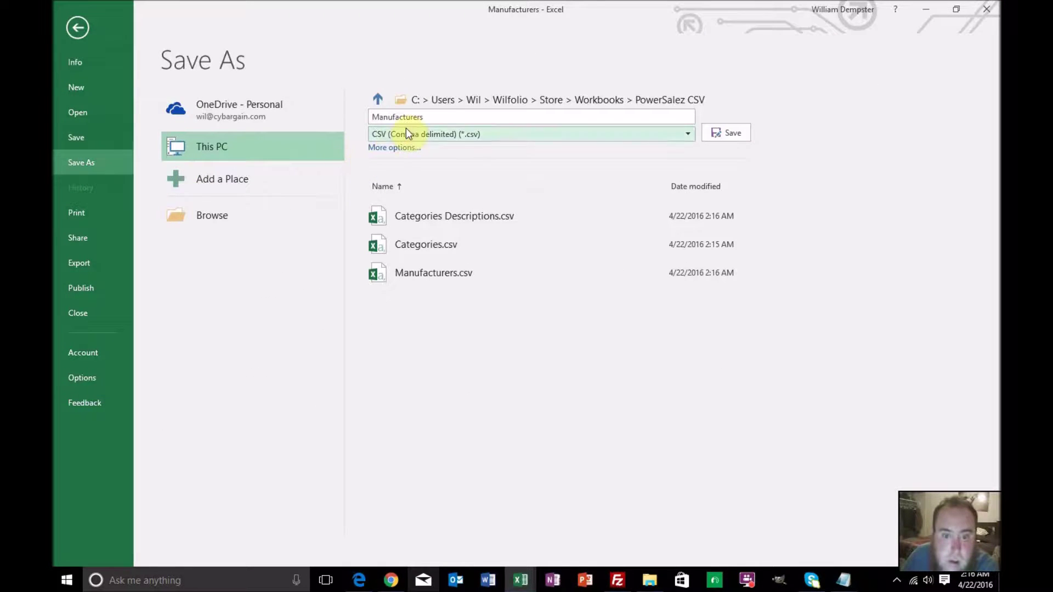
{"action": "left_click_drag", "start_coordinate": [423, 117], "coordinate": [370, 116]}
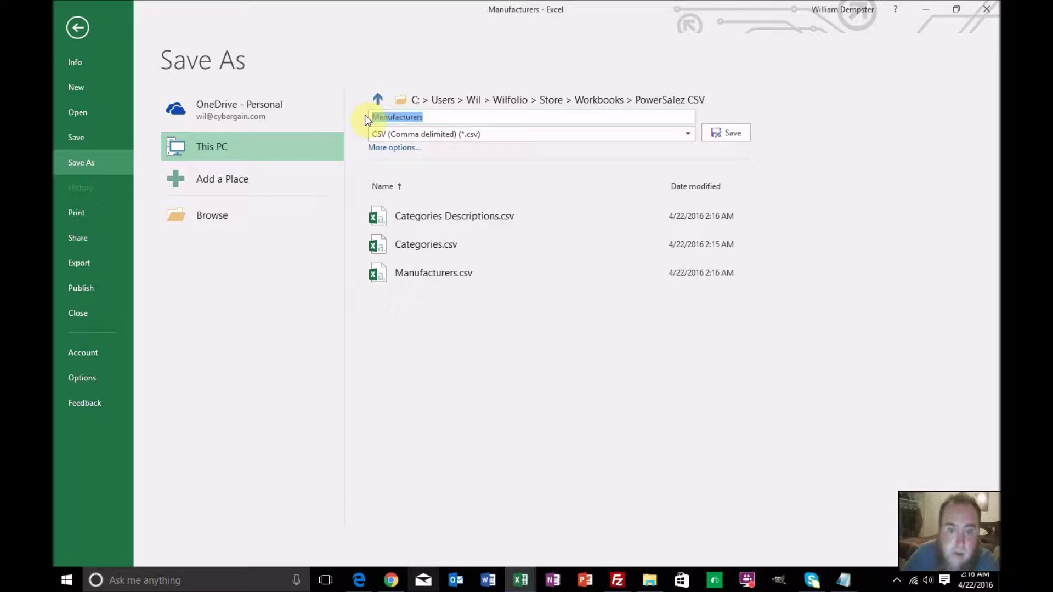
{"action": "type", "text": "Products"}
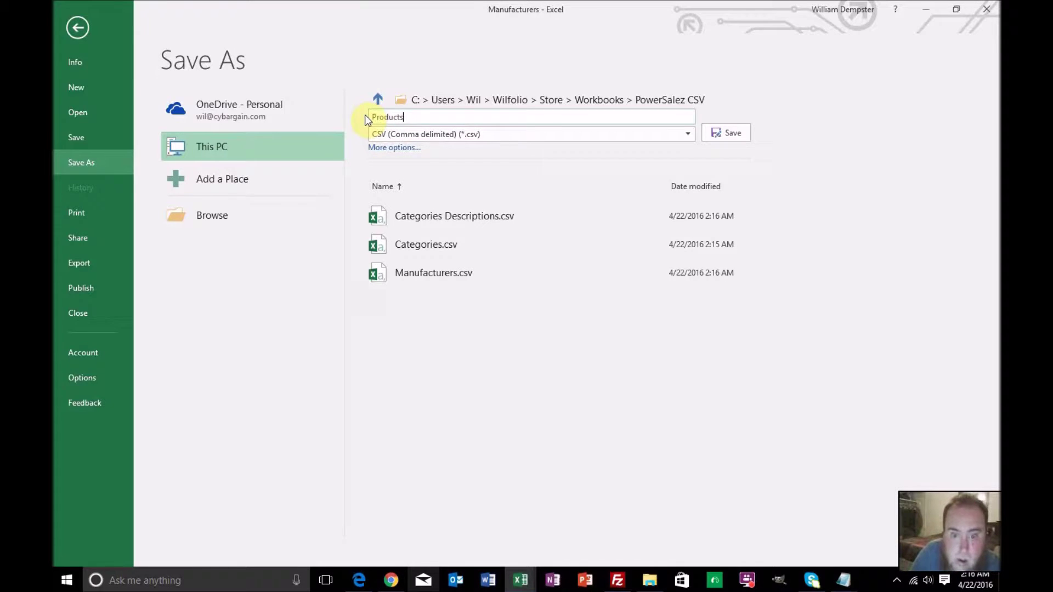
{"action": "key", "text": "Return"}
{"action": "key", "text": "Return"}
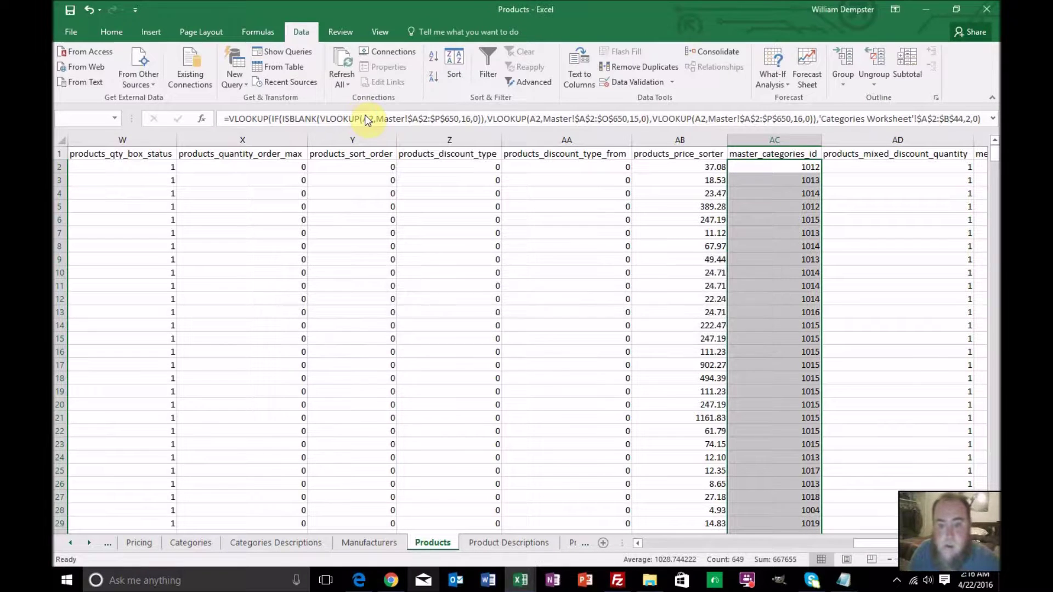
{"action": "key", "text": "Return"}
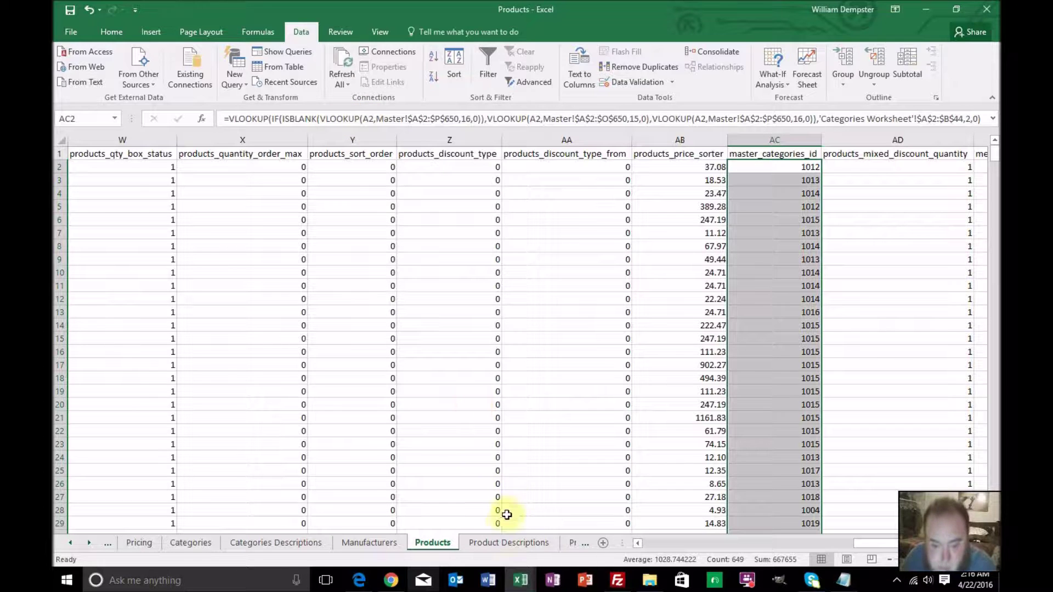
Save the Product Descriptions sheet as the CSV 'Product Descriptions', keeping the CSV format
{"action": "left_click", "coordinate": [499, 542]}
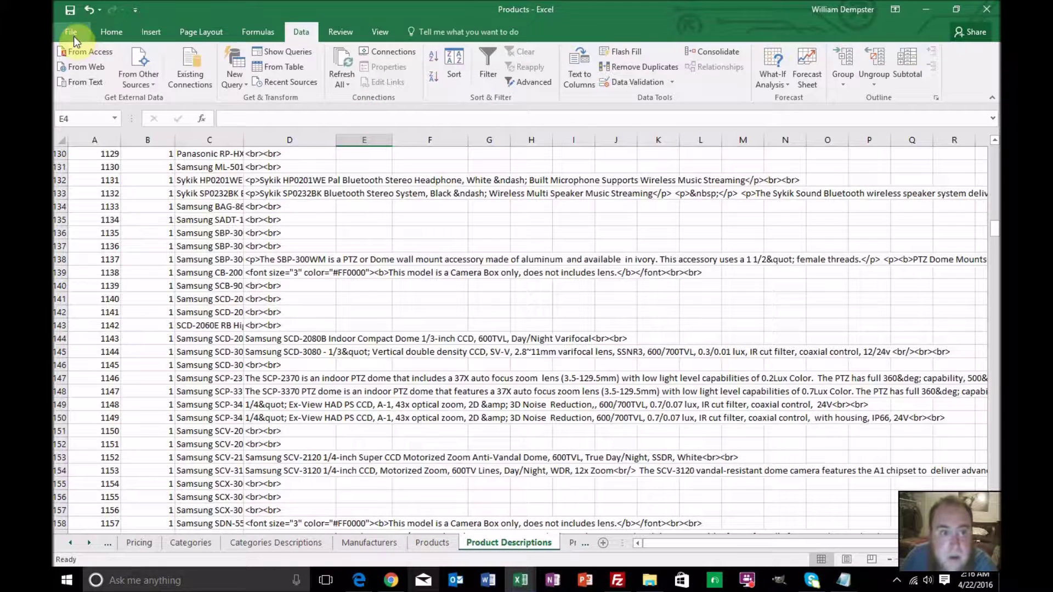
{"action": "left_click", "coordinate": [74, 35]}
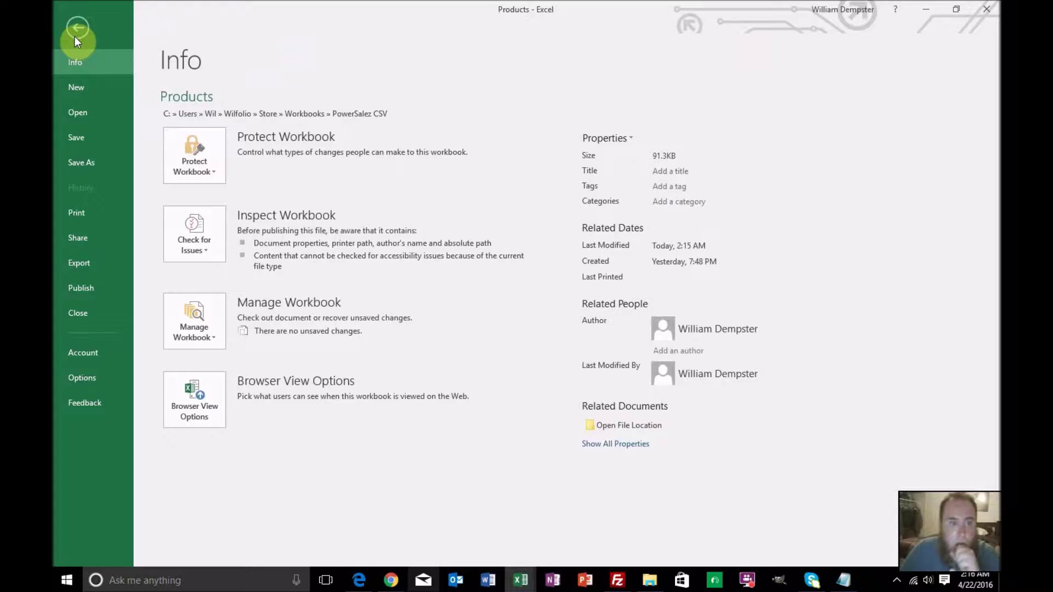
{"action": "left_click", "coordinate": [85, 162]}
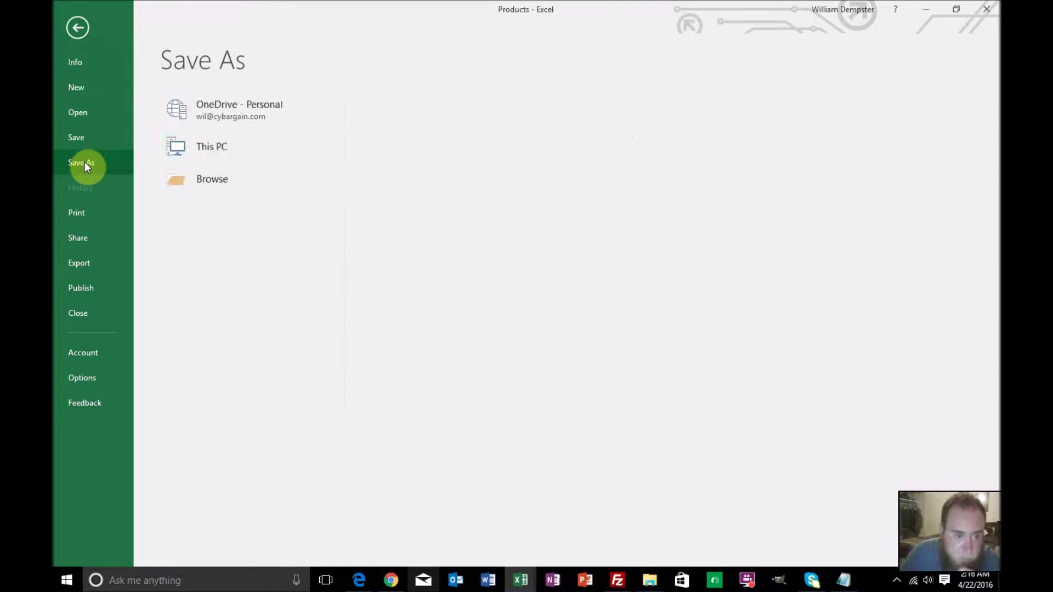
{"action": "left_click", "coordinate": [408, 114]}
{"action": "left_click", "coordinate": [413, 115]}
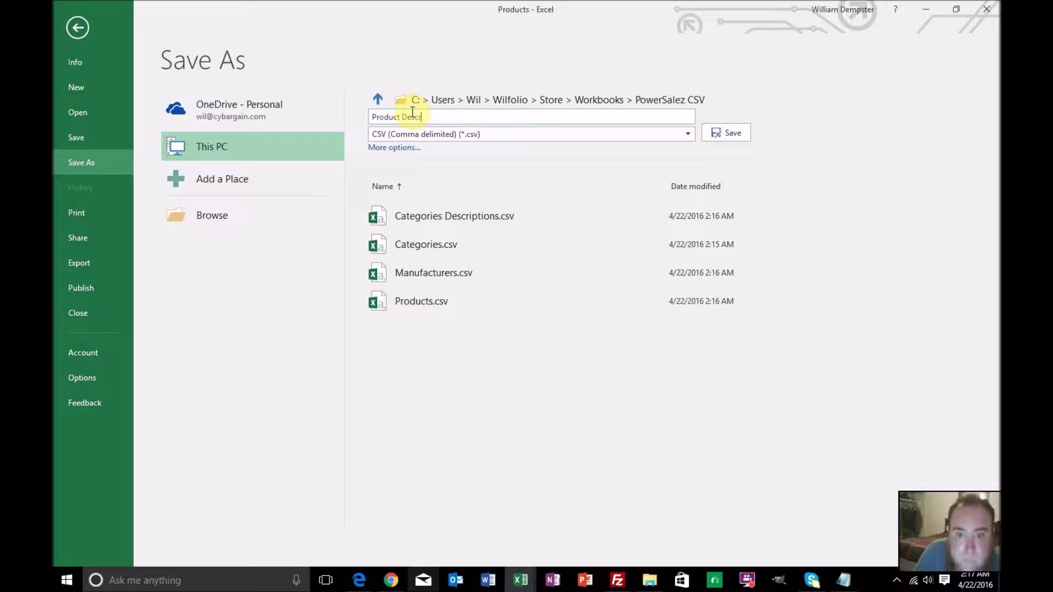
{"action": "key", "text": "Return"}
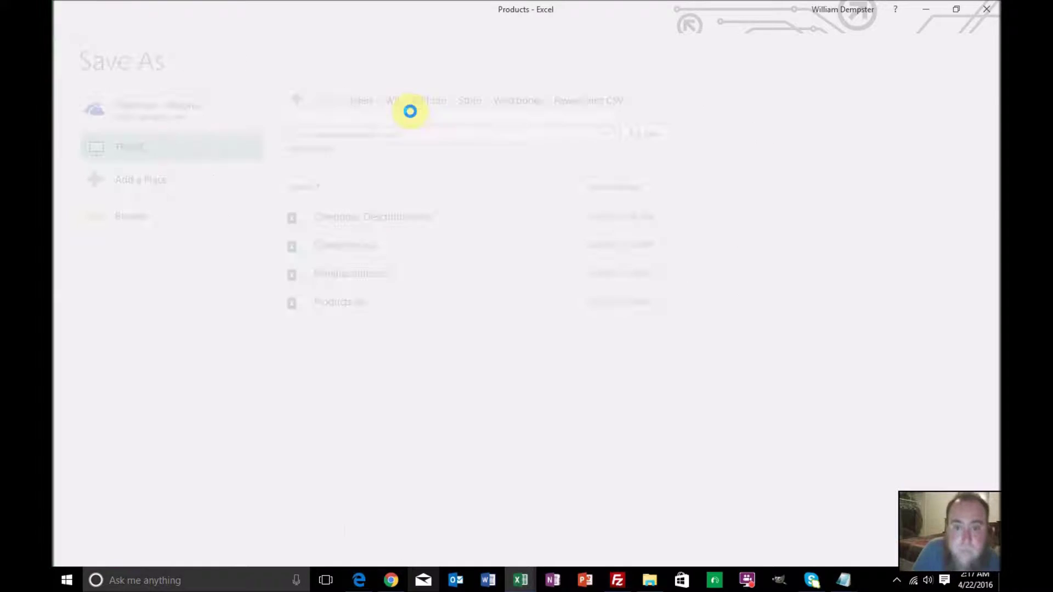
{"action": "key", "text": "Return"}
{"action": "key", "text": "Return"}
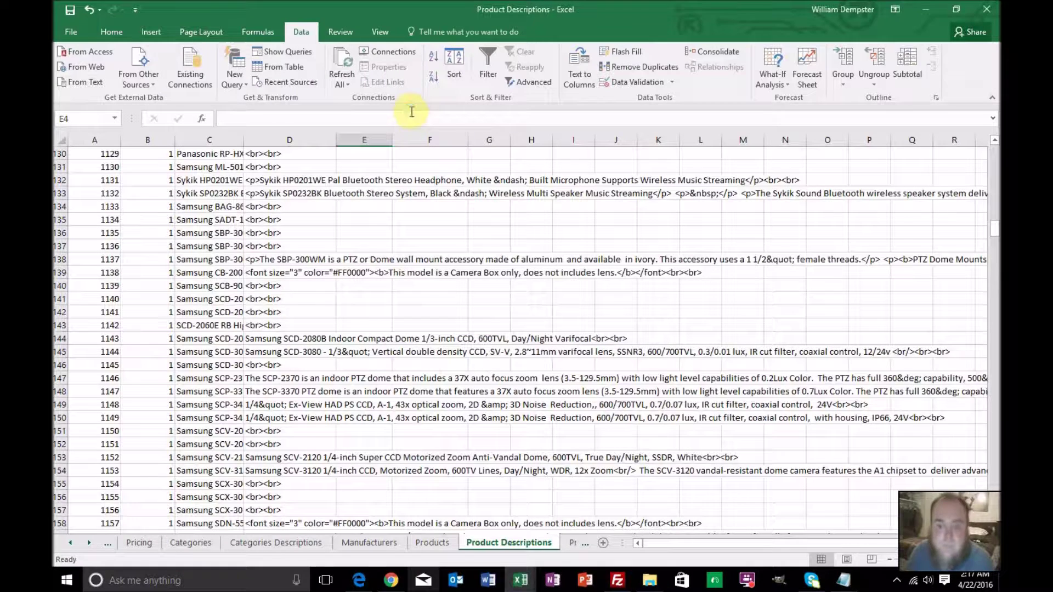
Save the Products to Categories sheet as the CSV 'Products to Categories', keeping the format
{"action": "left_click", "coordinate": [567, 543]}
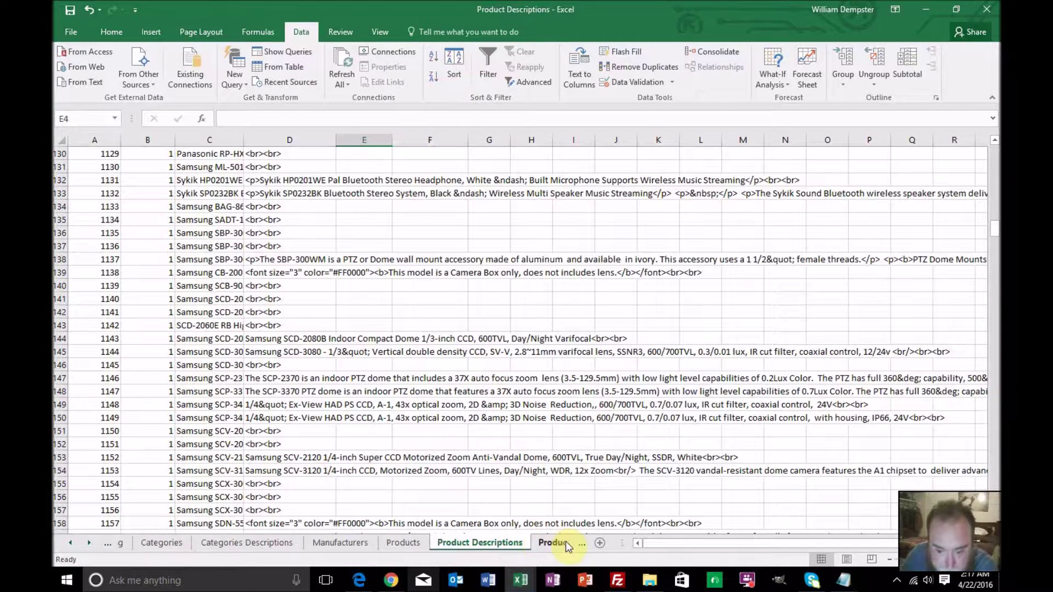
{"action": "left_click", "coordinate": [77, 34]}
{"action": "left_click", "coordinate": [82, 162]}
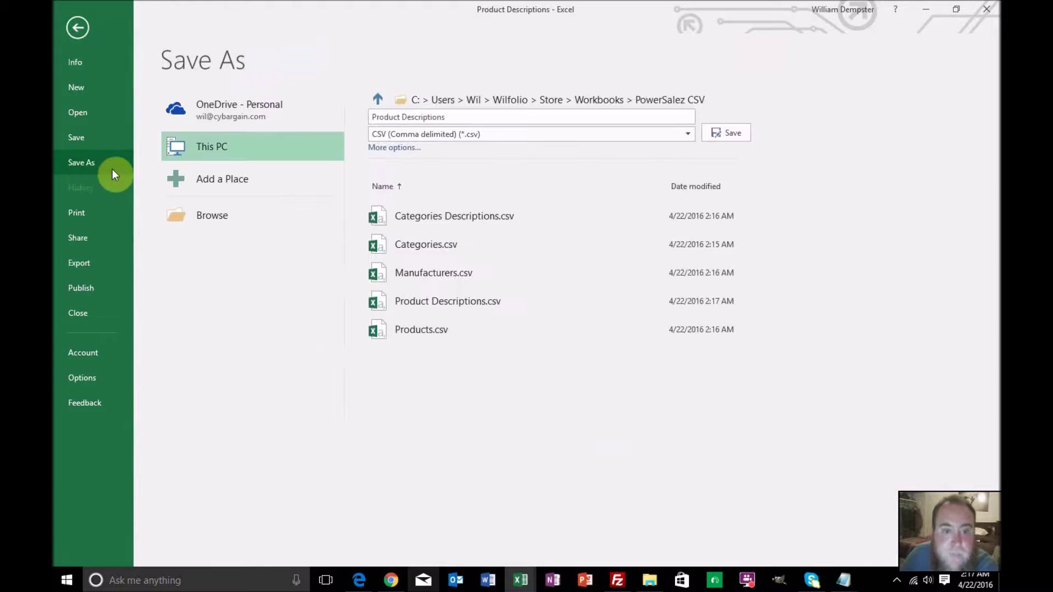
{"action": "left_click", "coordinate": [439, 117]}
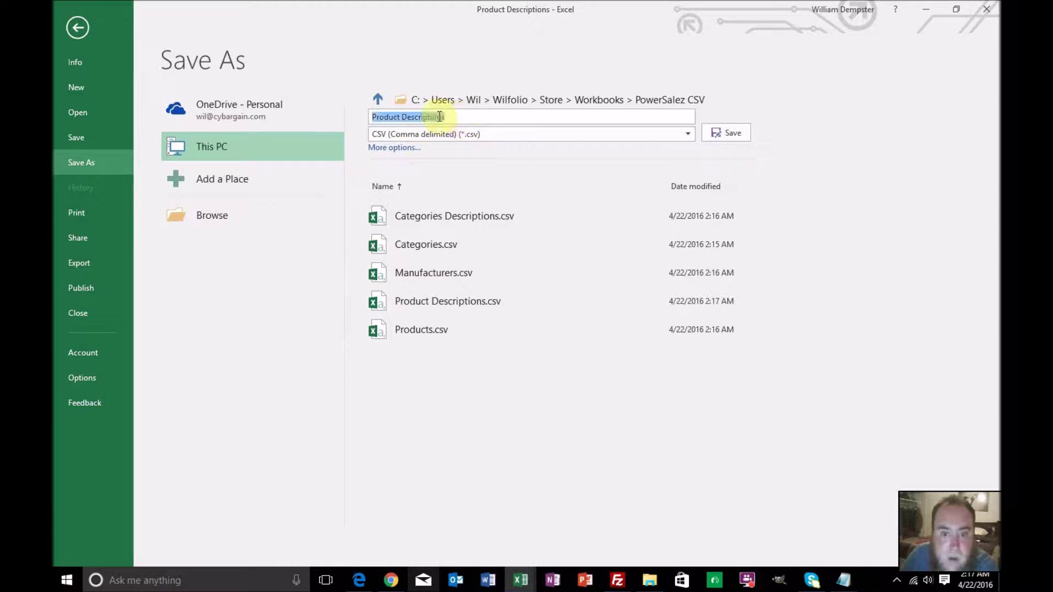
{"action": "left_click", "coordinate": [444, 117]}
{"action": "left_click_drag", "start_coordinate": [446, 117], "coordinate": [404, 117]}
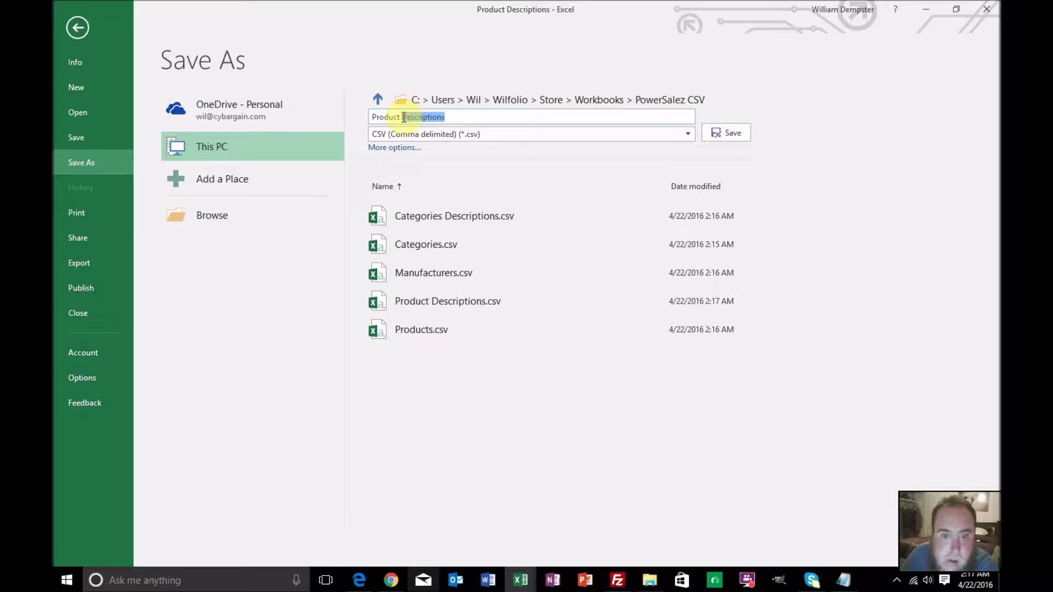
{"action": "key", "text": "BackSpace"}
{"action": "key", "text": "BackSpace"}
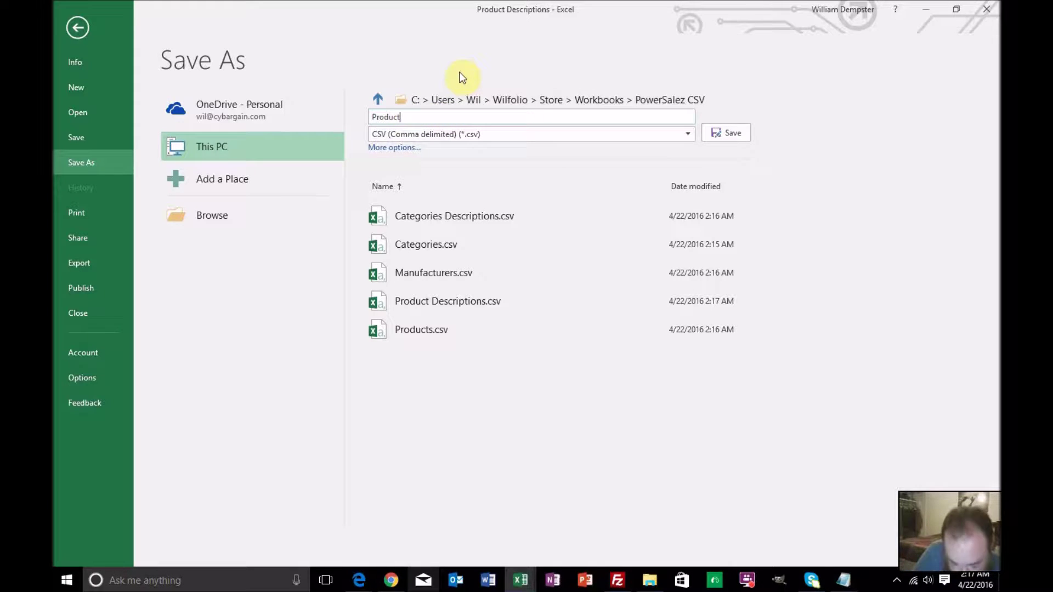
{"action": "type", "text": "s to Categories"}
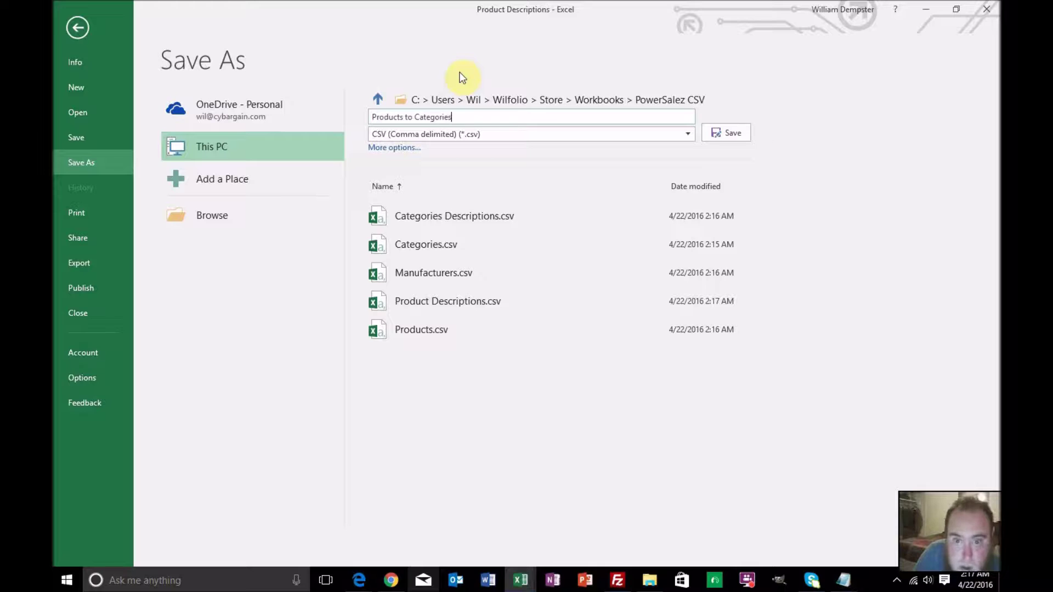
{"action": "key", "text": "Return"}
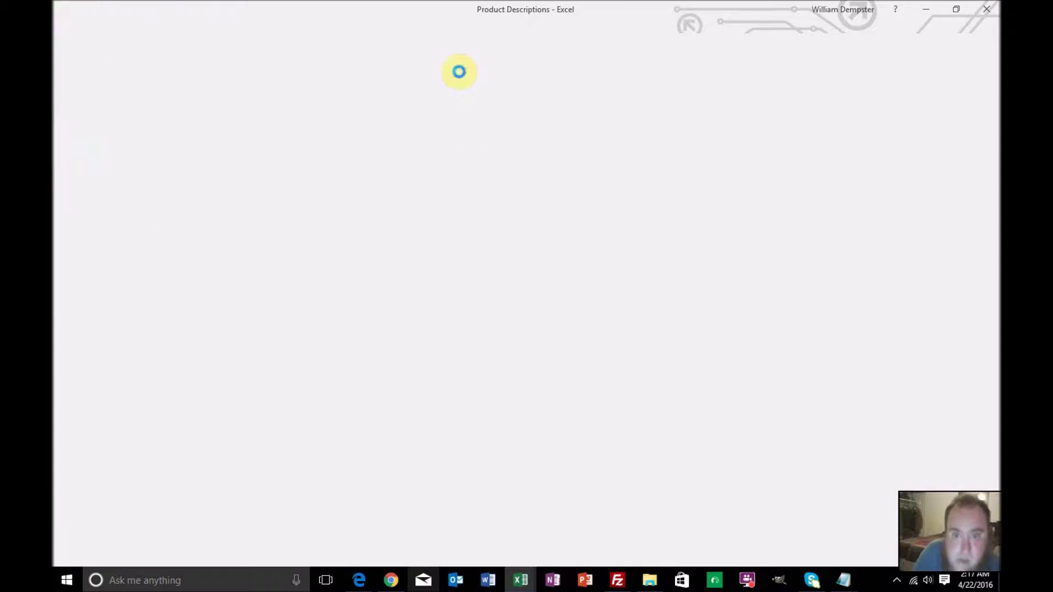
{"action": "key", "text": "Return"}
{"action": "key", "text": "Return"}
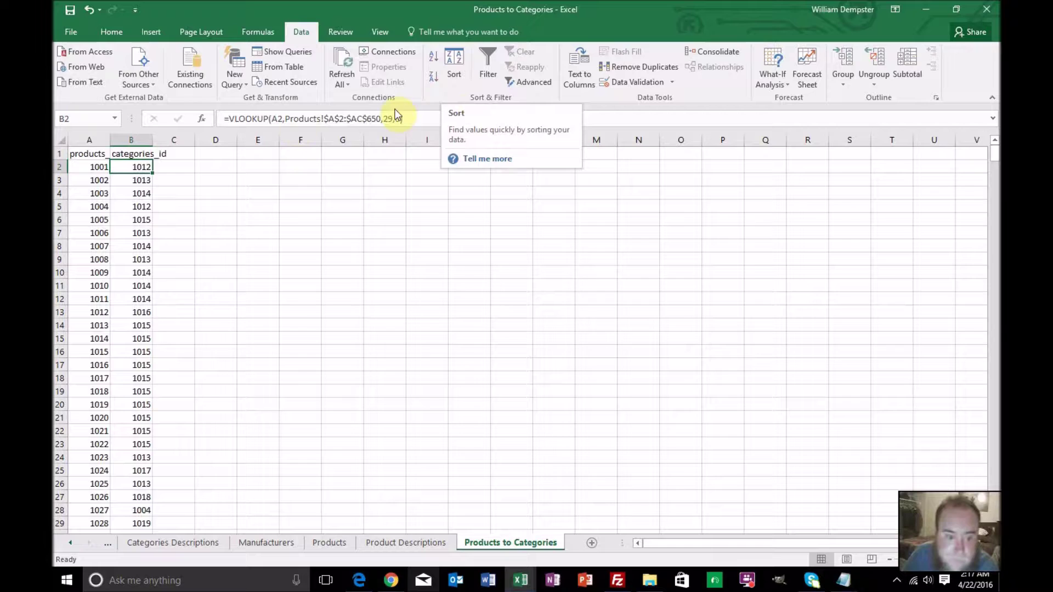
Start a Save As with the Excel Workbook format, aimed at the PowerSalez CSV folder
{"action": "left_click", "coordinate": [70, 33]}
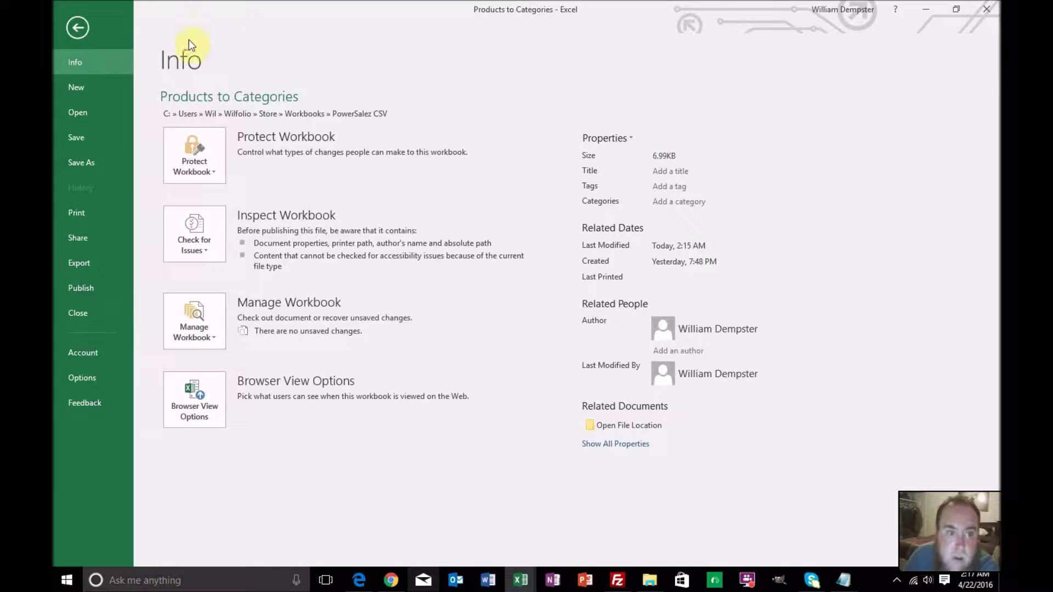
{"action": "left_click", "coordinate": [87, 162]}
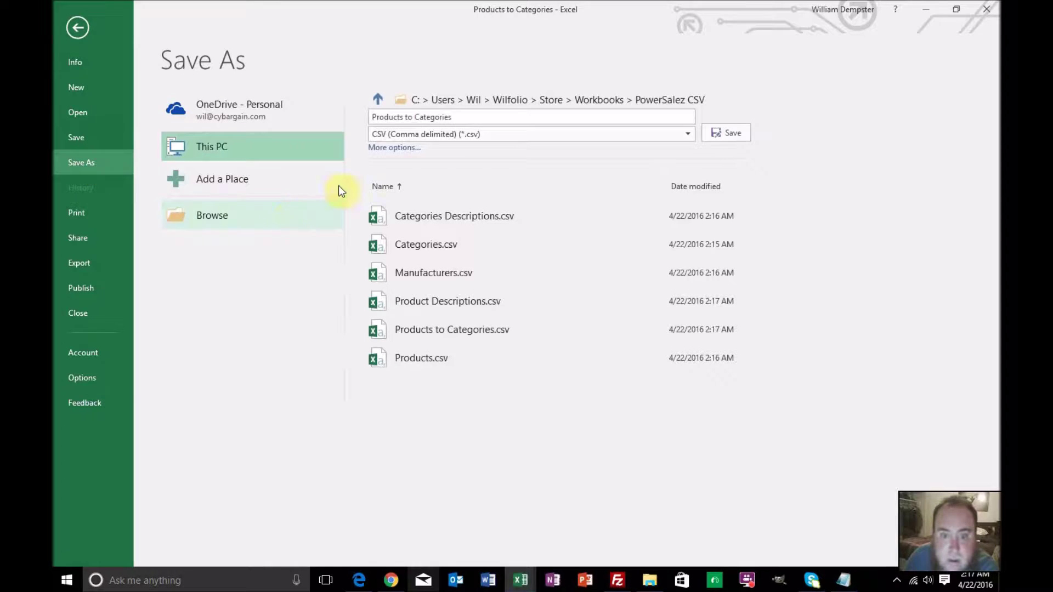
{"action": "left_click", "coordinate": [377, 135]}
{"action": "left_click", "coordinate": [377, 149]}
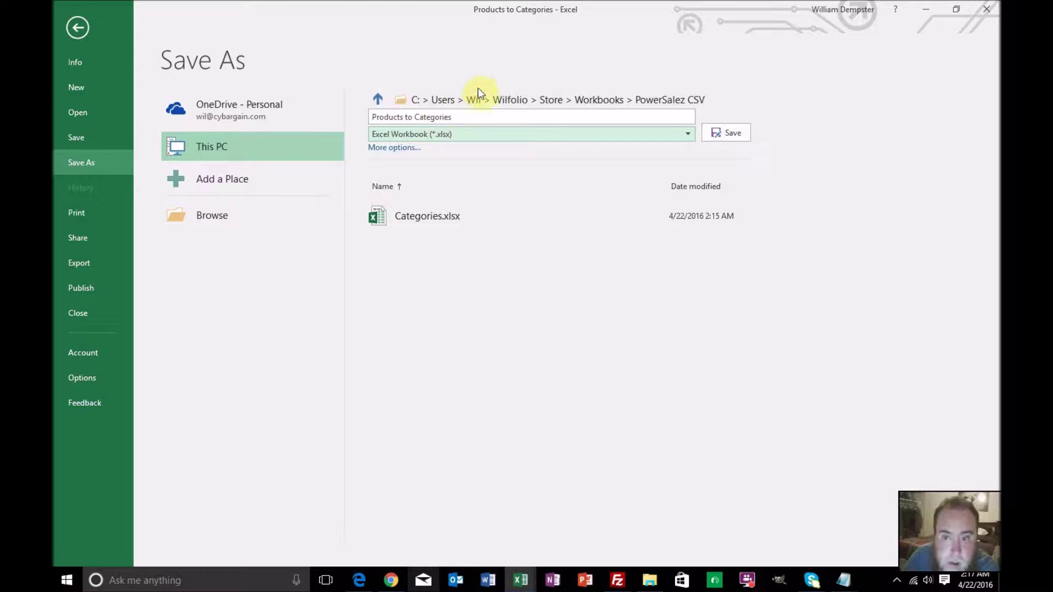
{"action": "left_click", "coordinate": [670, 98]}
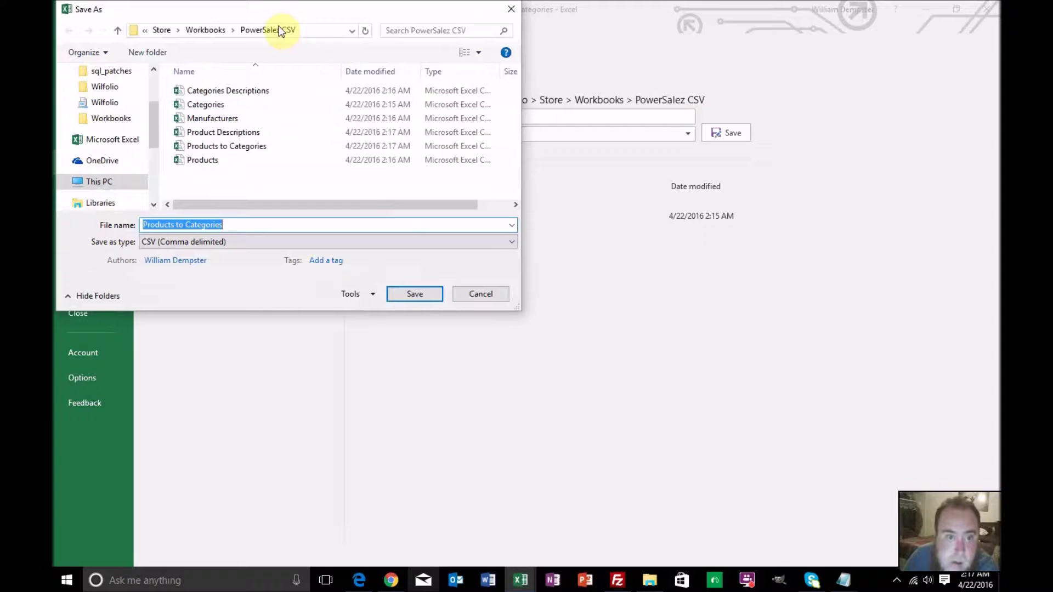
Save the file as PowerSalez in the Workbooks folder and dismiss the multiple-sheets warning
{"action": "left_click", "coordinate": [277, 30]}
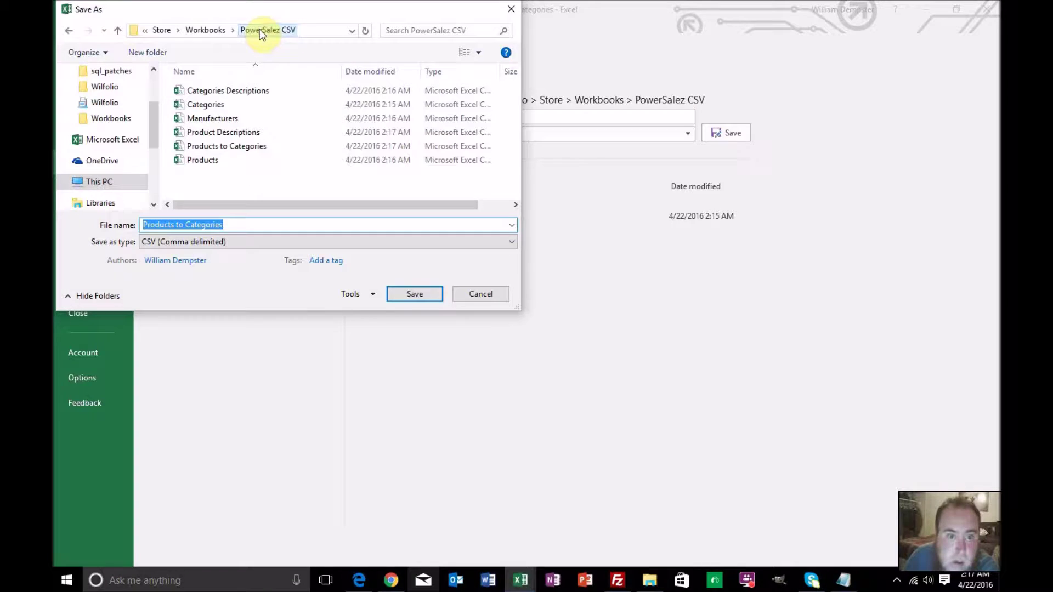
{"action": "left_click", "coordinate": [207, 31]}
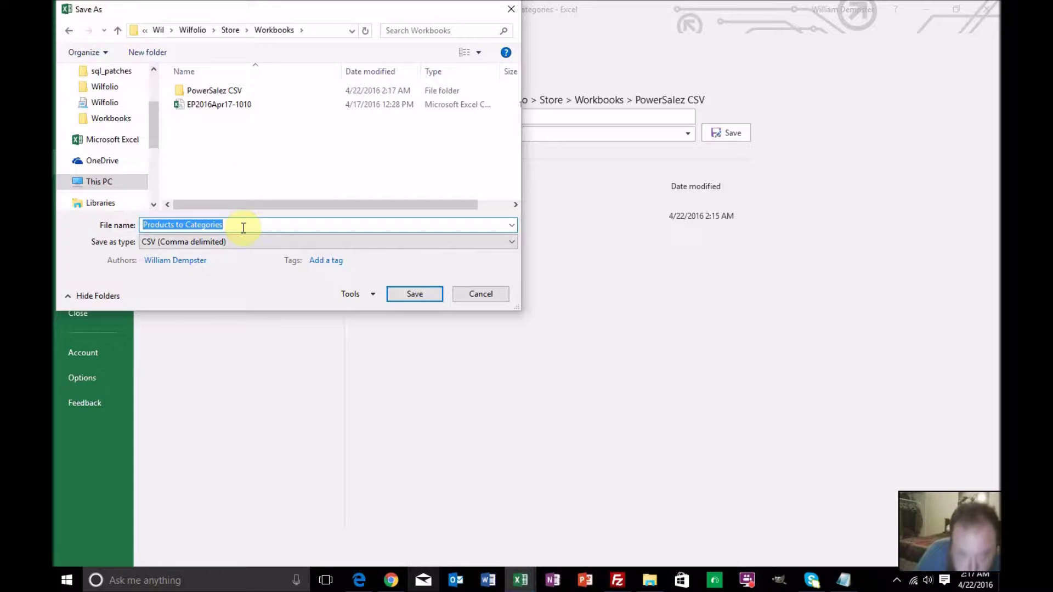
{"action": "type", "text": "PowerSalez"}
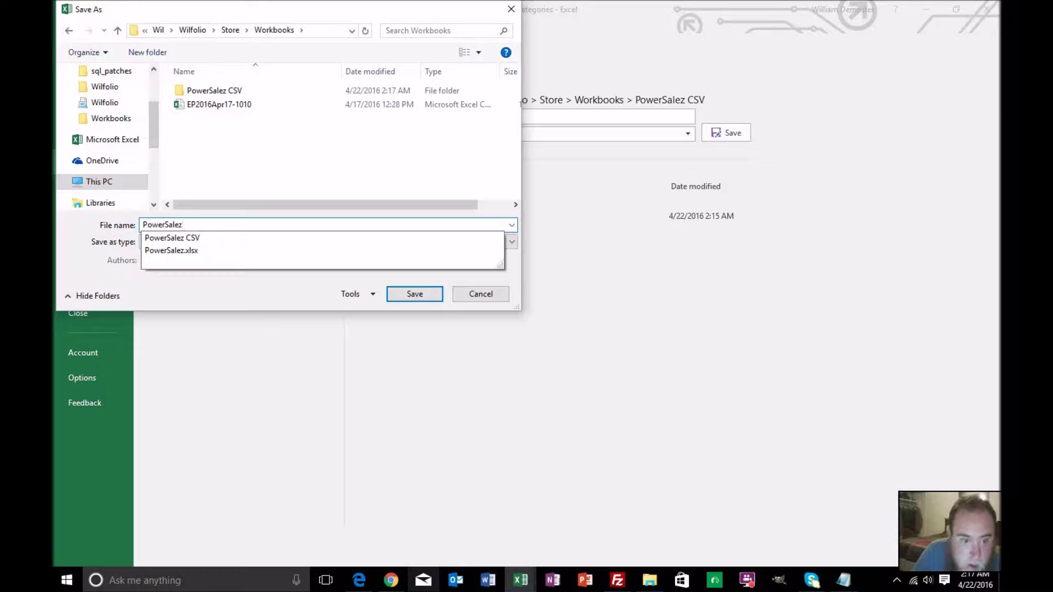
{"action": "key", "text": "Return"}
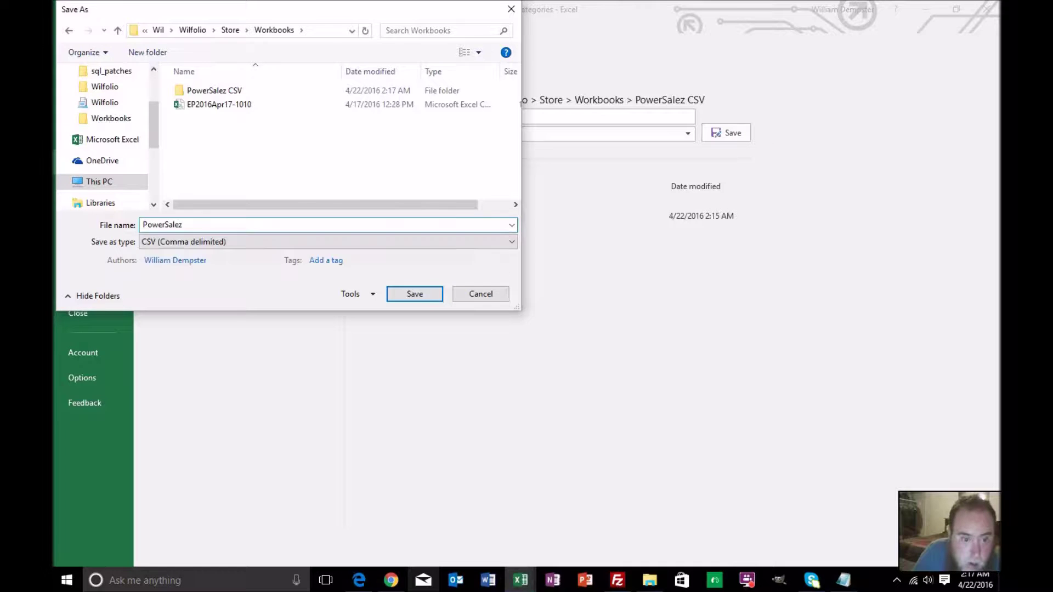
{"action": "key", "text": "Return"}
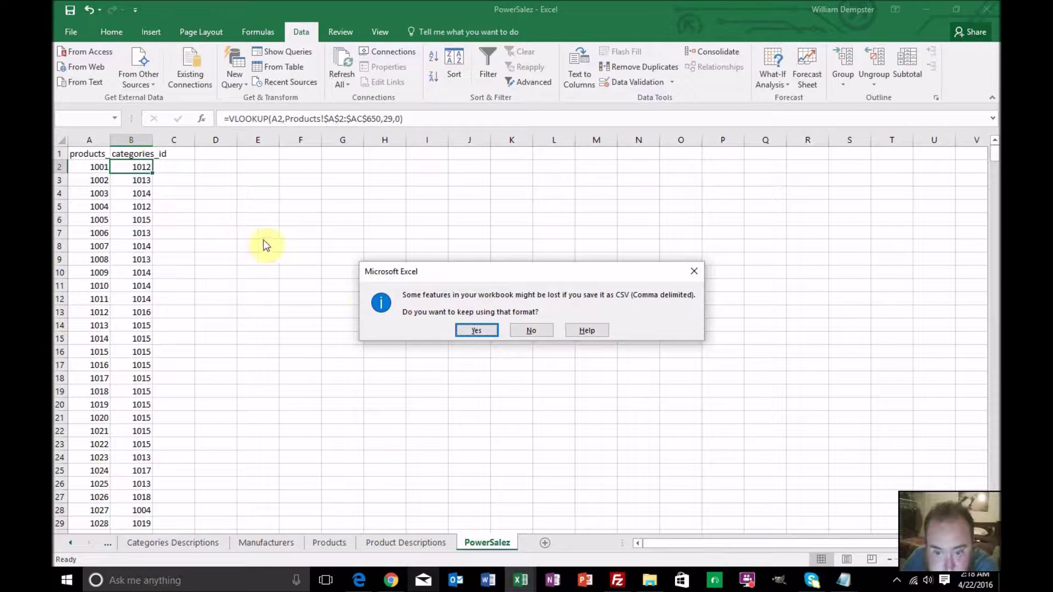
Decline the CSV-only save and save the file as a standard Excel Workbook
{"action": "left_click", "coordinate": [528, 330]}
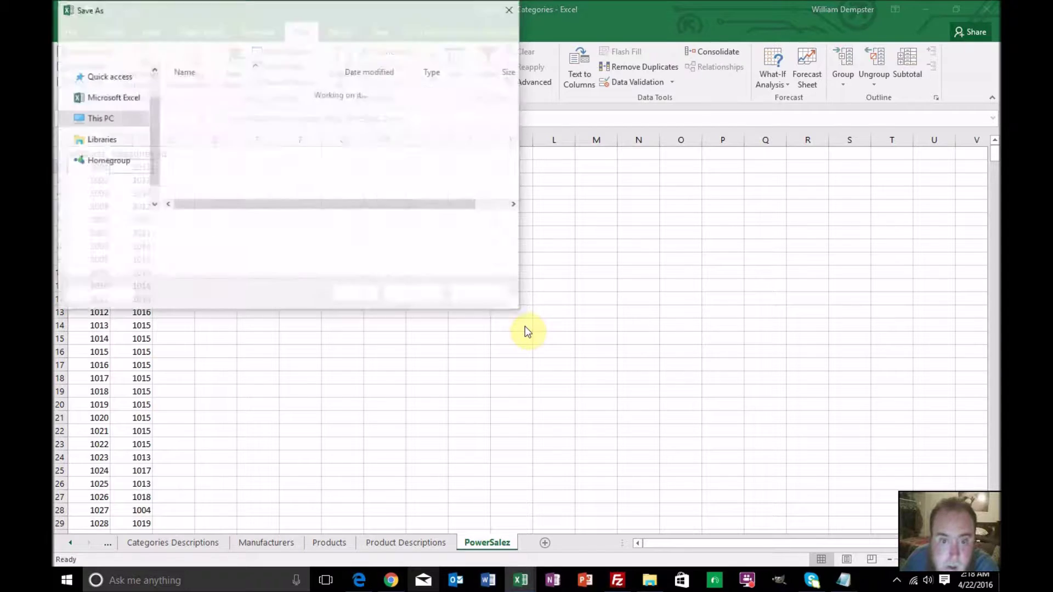
{"action": "left_click", "coordinate": [259, 242]}
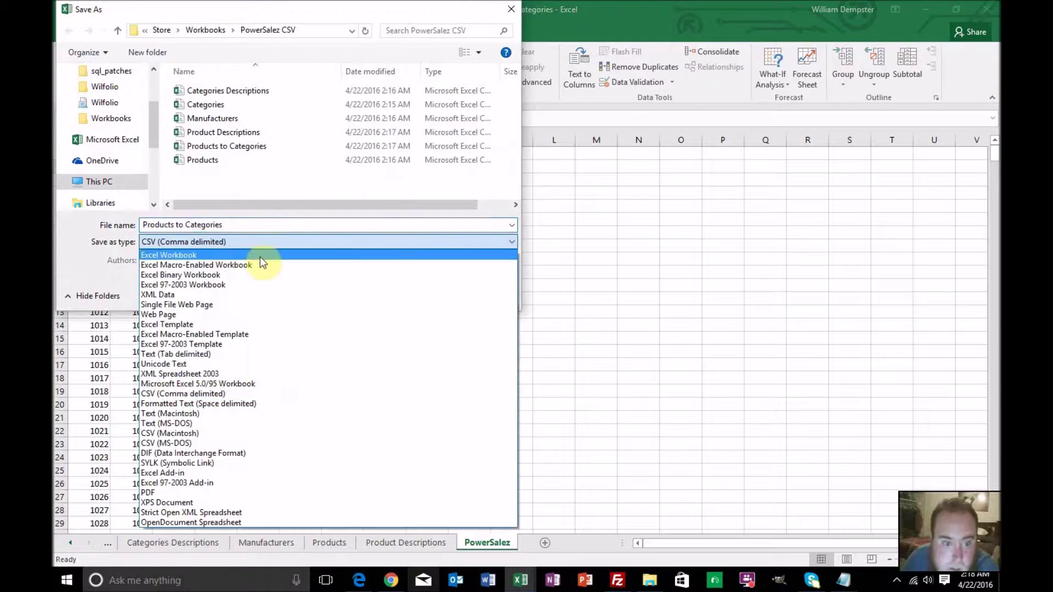
{"action": "left_click", "coordinate": [260, 256]}
{"action": "left_click", "coordinate": [400, 308]}
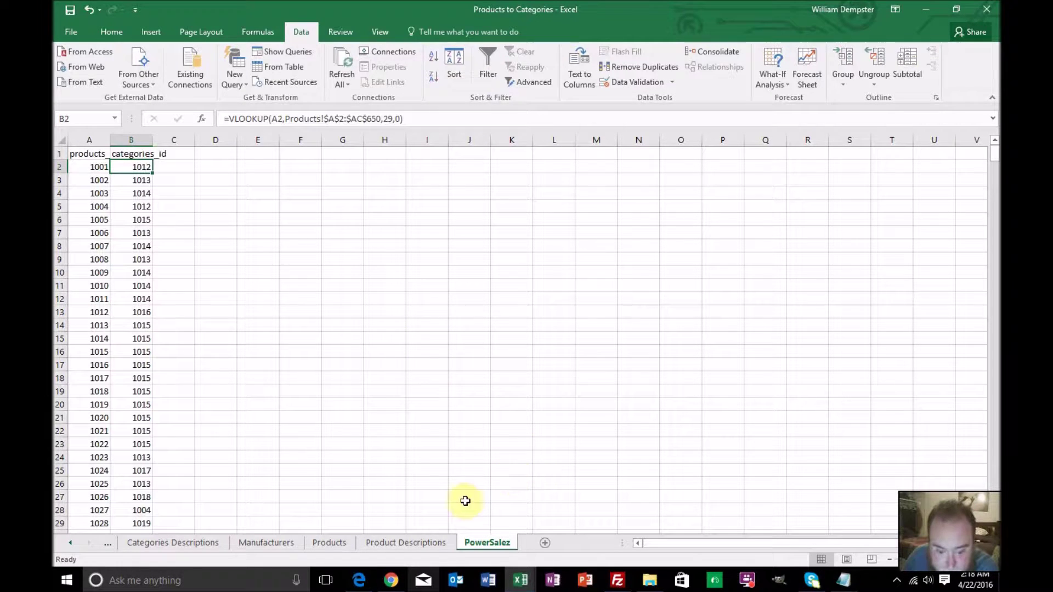
In the browser, log back into phpMyAdmin and open the categories table's Import page
{"action": "left_click", "coordinate": [391, 579]}
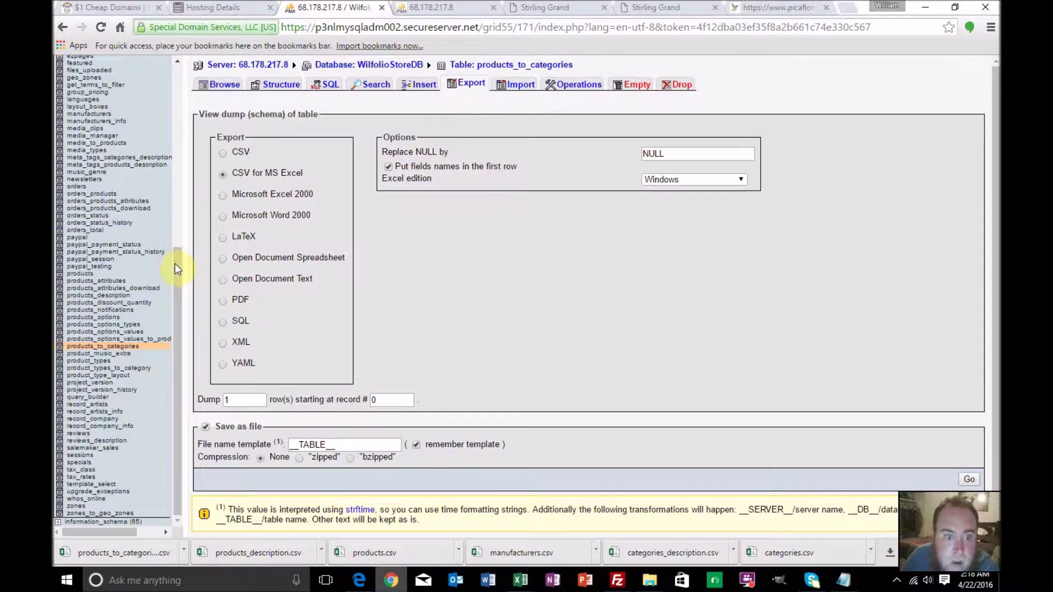
{"action": "left_click_drag", "start_coordinate": [177, 263], "coordinate": [192, 59]}
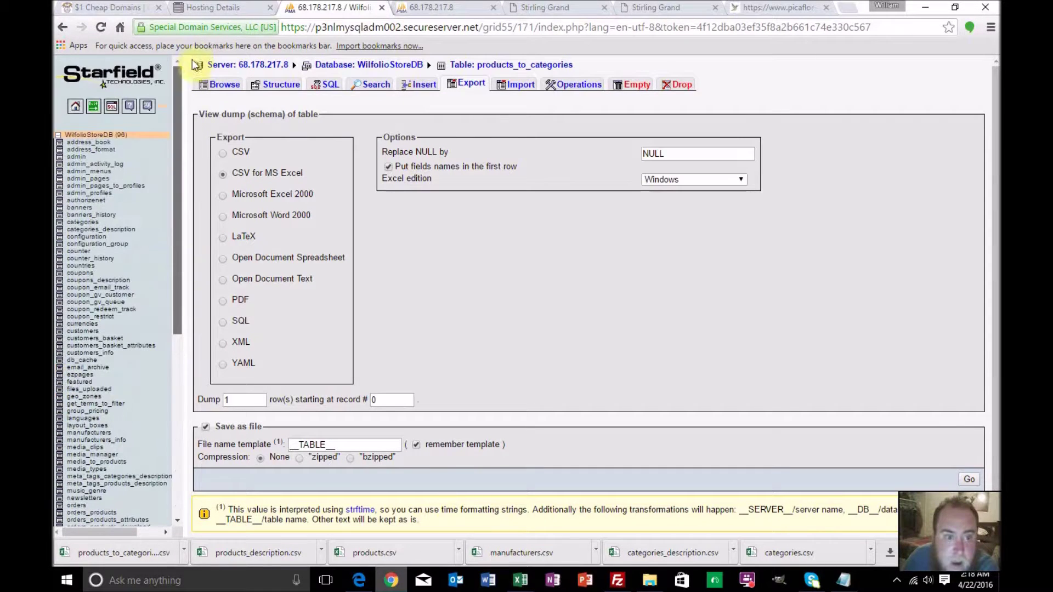
{"action": "left_click", "coordinate": [75, 223]}
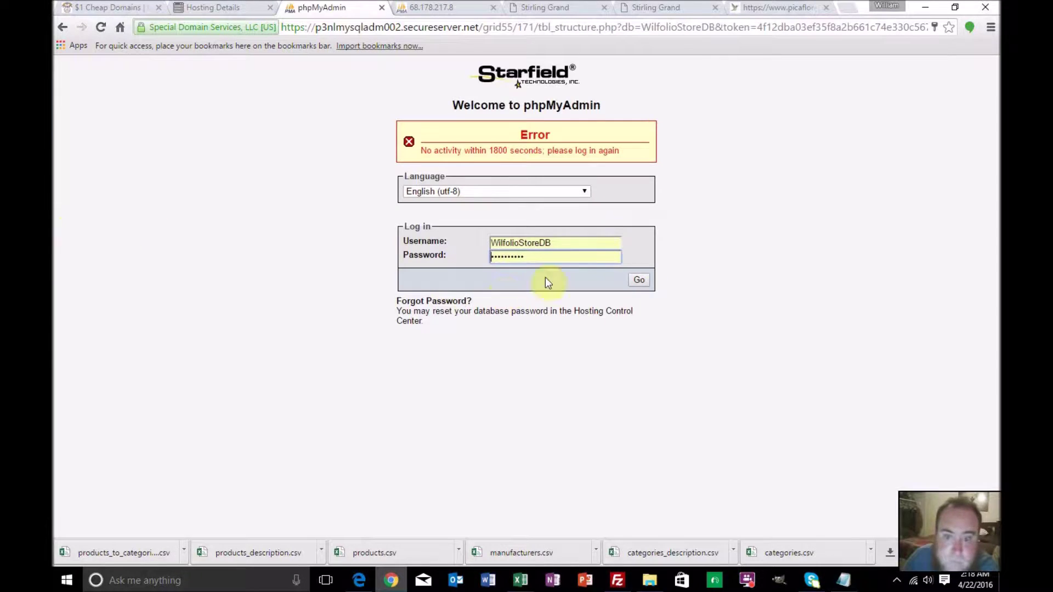
{"action": "left_click", "coordinate": [634, 281]}
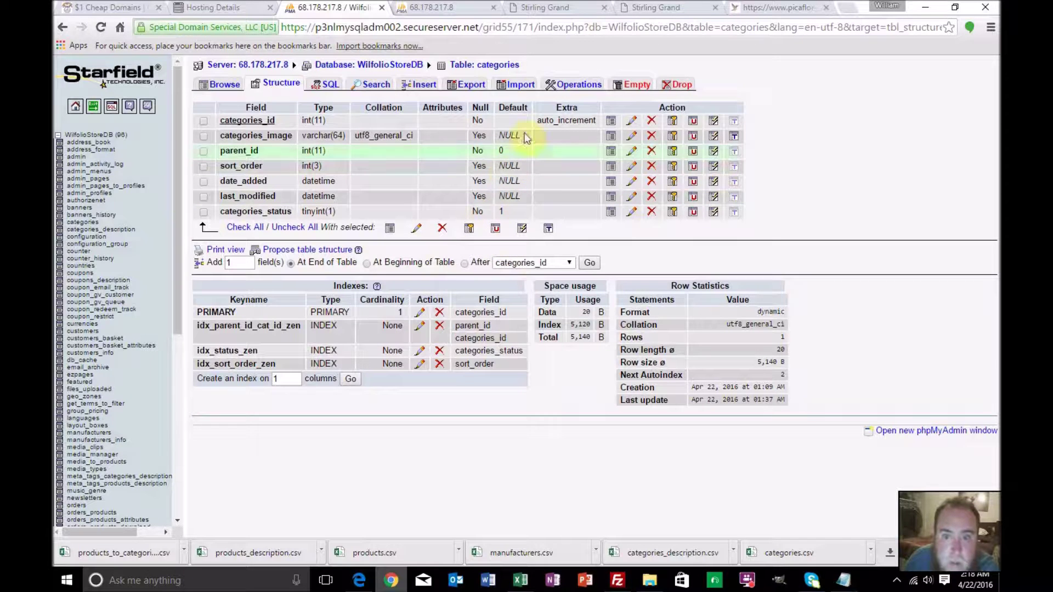
{"action": "left_click", "coordinate": [522, 84]}
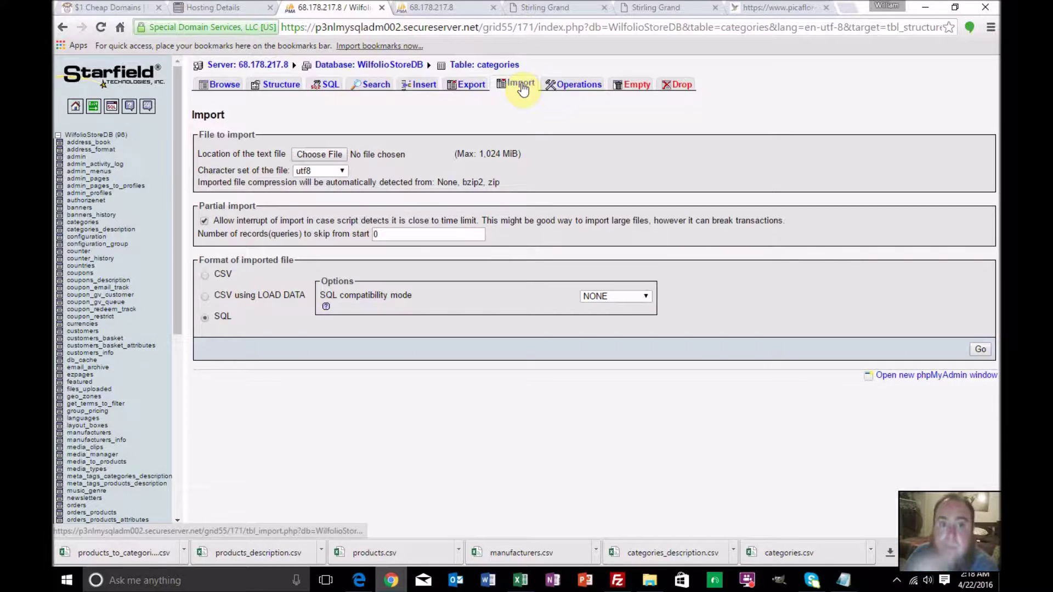
Browse for the import file through Wilfolio > Store > Workbooks > PowerSalez CSV
{"action": "left_click", "coordinate": [341, 156]}
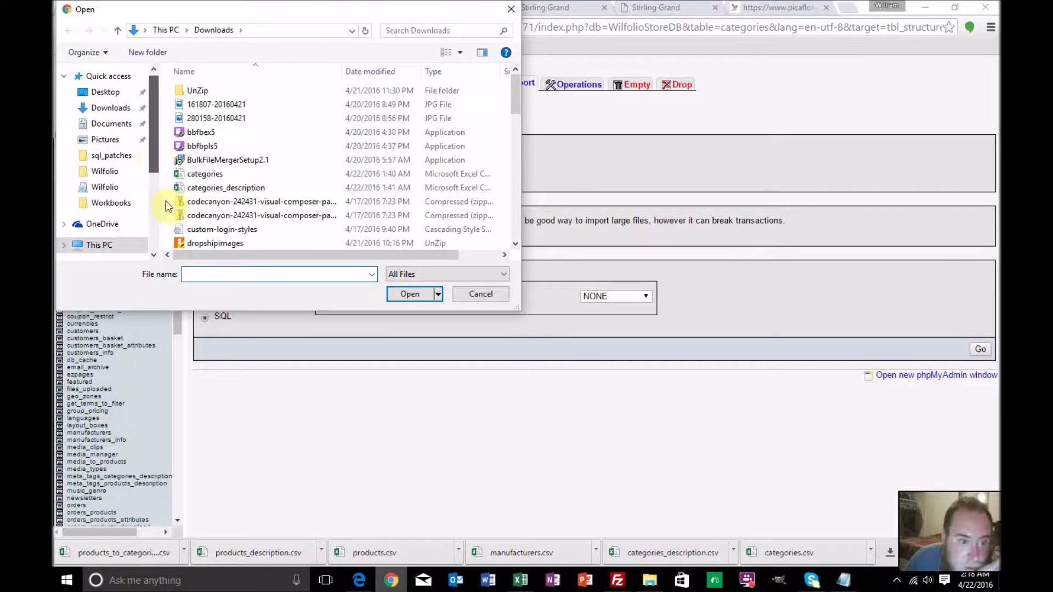
{"action": "left_click_drag", "start_coordinate": [153, 159], "coordinate": [163, 245]}
{"action": "left_click", "coordinate": [141, 192]}
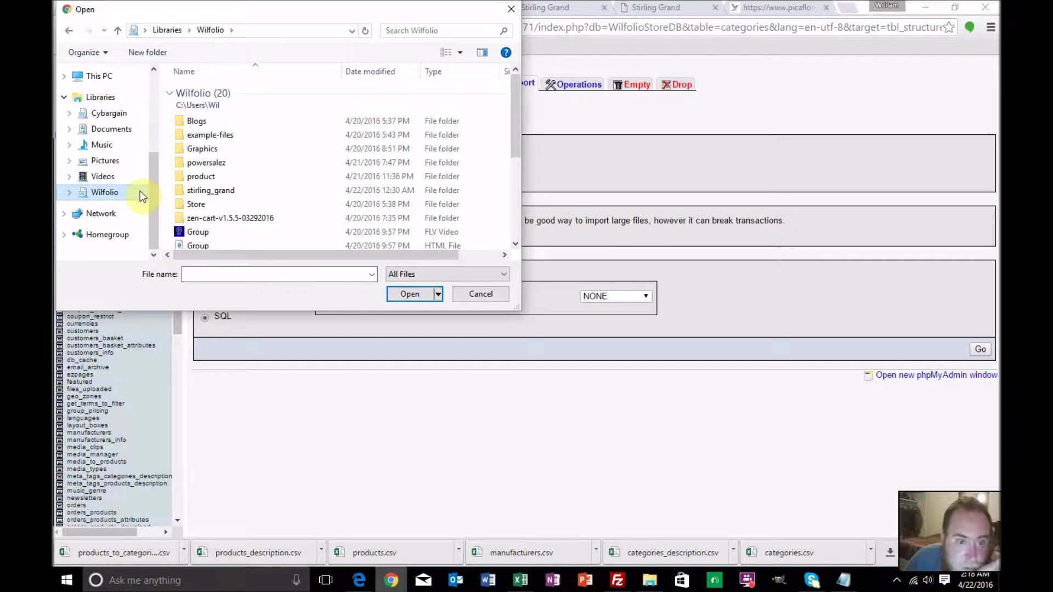
{"action": "left_click", "coordinate": [222, 162]}
{"action": "double_click", "coordinate": [222, 163]}
{"action": "scroll", "coordinate": [230, 167], "scroll_direction": "down", "scroll_amount": 5}
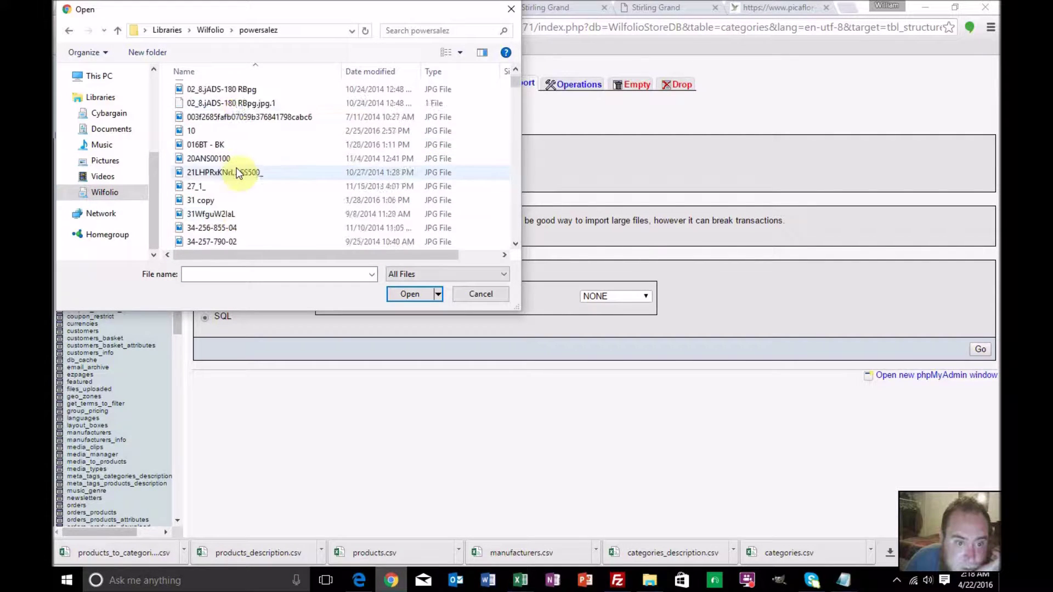
{"action": "scroll", "coordinate": [238, 173], "scroll_direction": "down", "scroll_amount": 2}
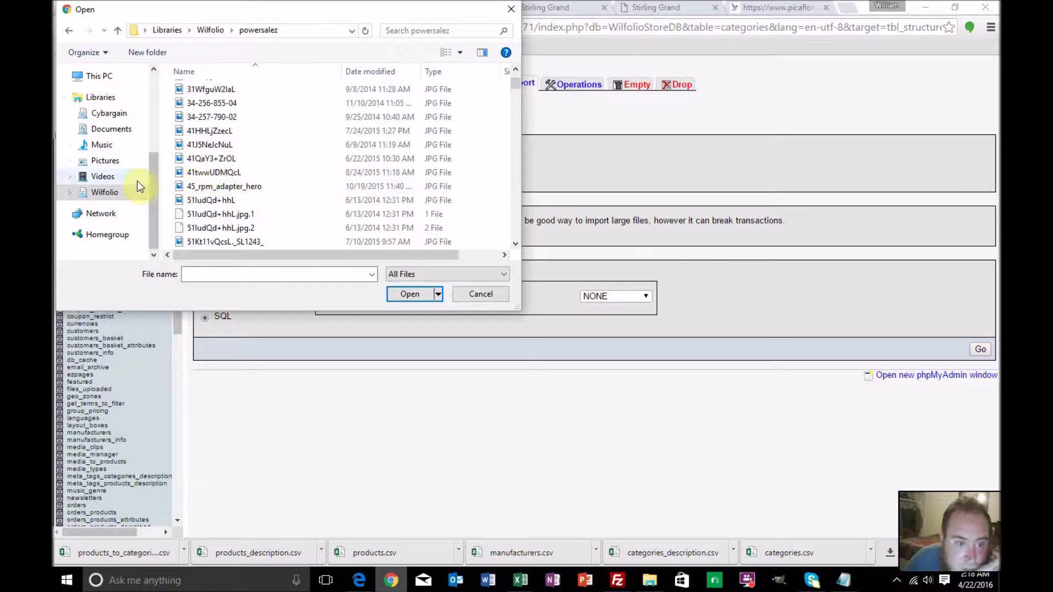
{"action": "left_click", "coordinate": [102, 192]}
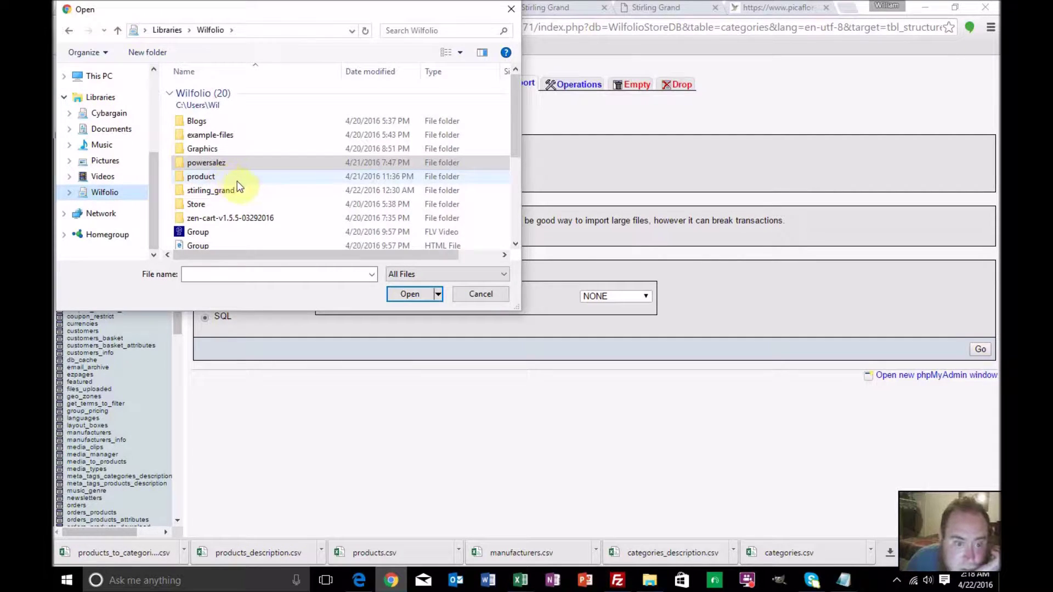
{"action": "left_click", "coordinate": [209, 206]}
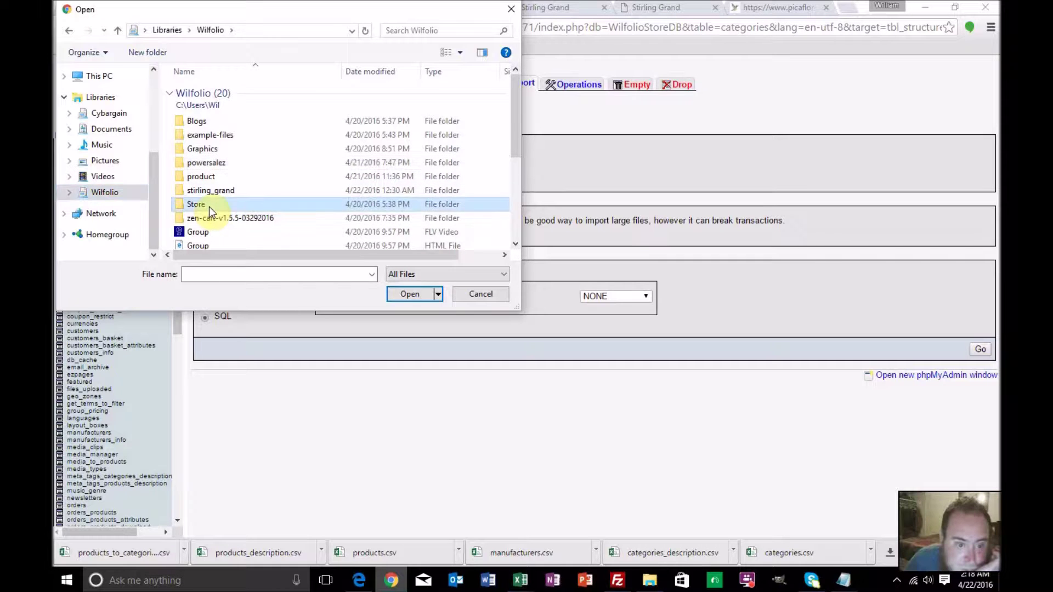
{"action": "double_click", "coordinate": [209, 207]}
{"action": "left_click", "coordinate": [224, 92]}
{"action": "double_click", "coordinate": [224, 89]}
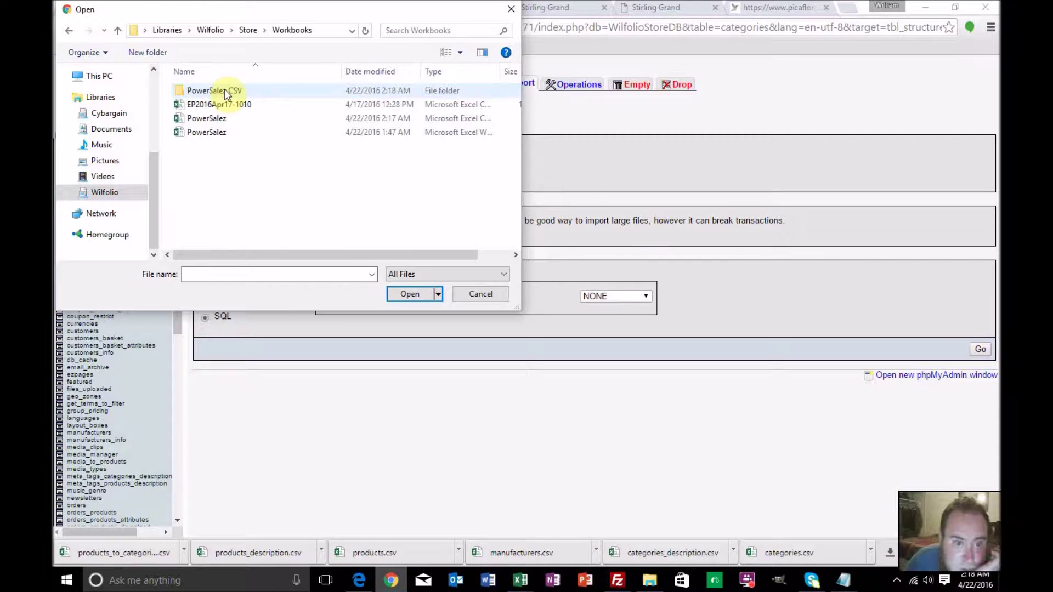
{"action": "double_click", "coordinate": [227, 91]}
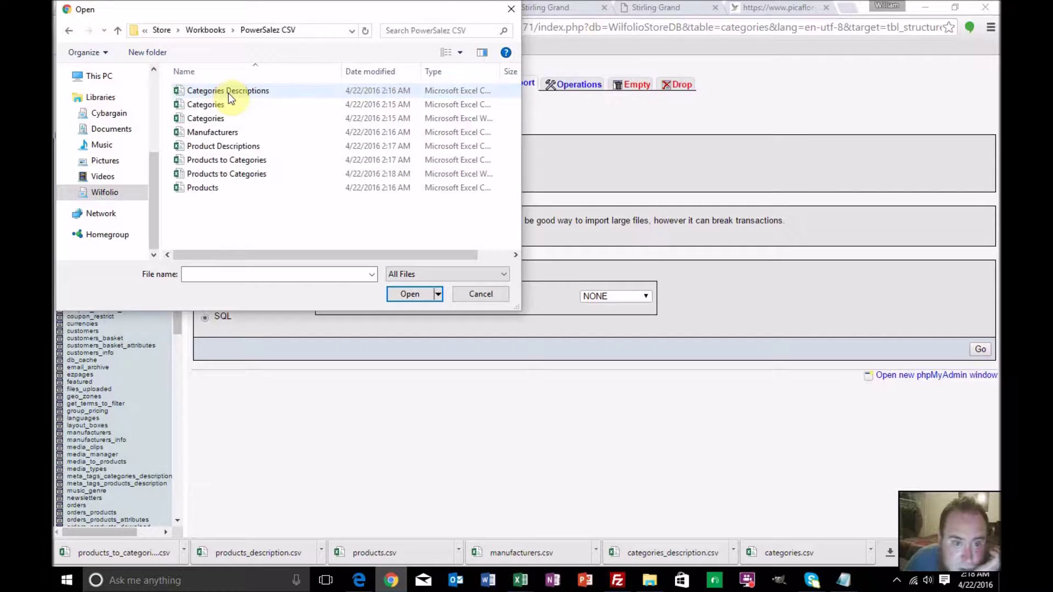
Choose Categories.csv, set records to skip to 1, and run the import
{"action": "left_click", "coordinate": [228, 106]}
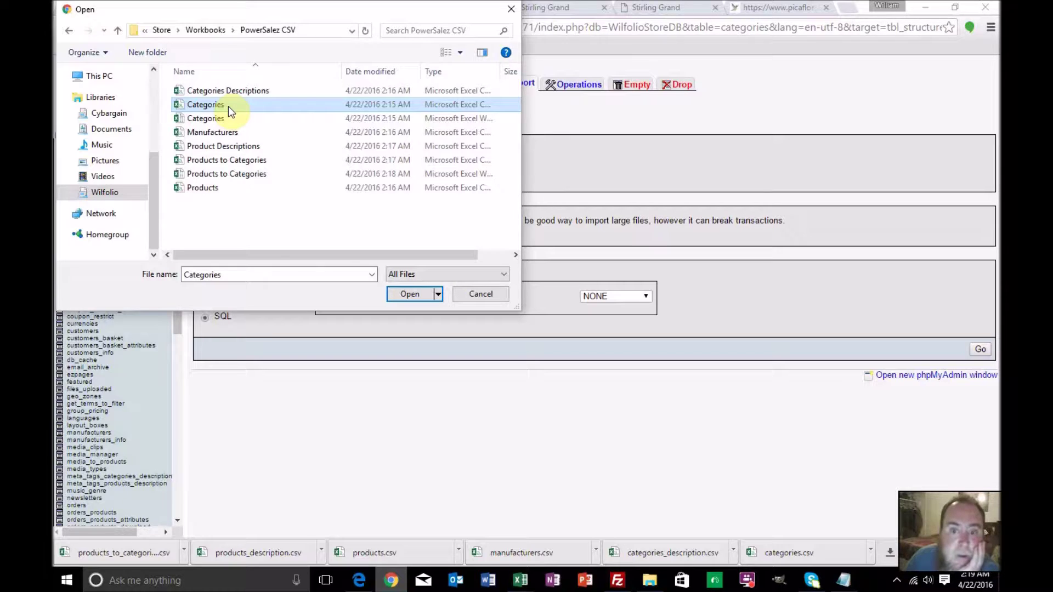
{"action": "double_click", "coordinate": [228, 106]}
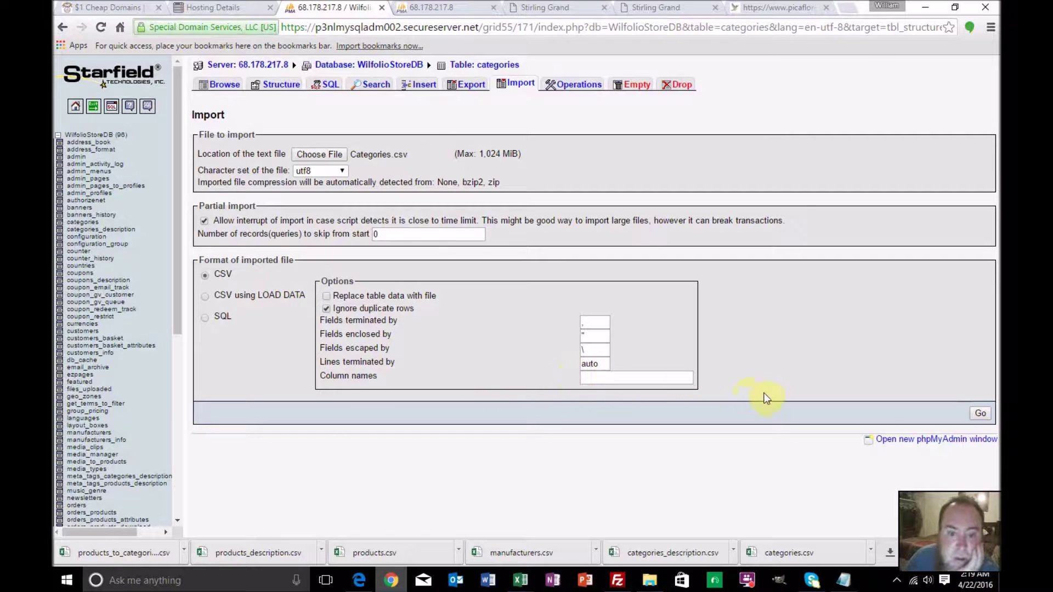
{"action": "double_click", "coordinate": [384, 234]}
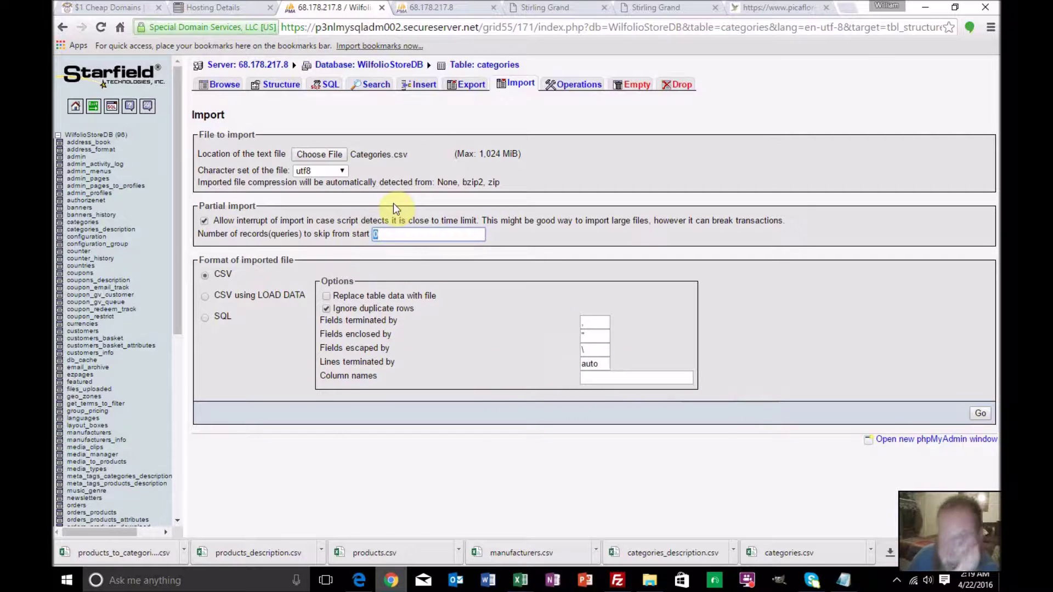
{"action": "type", "text": "1"}
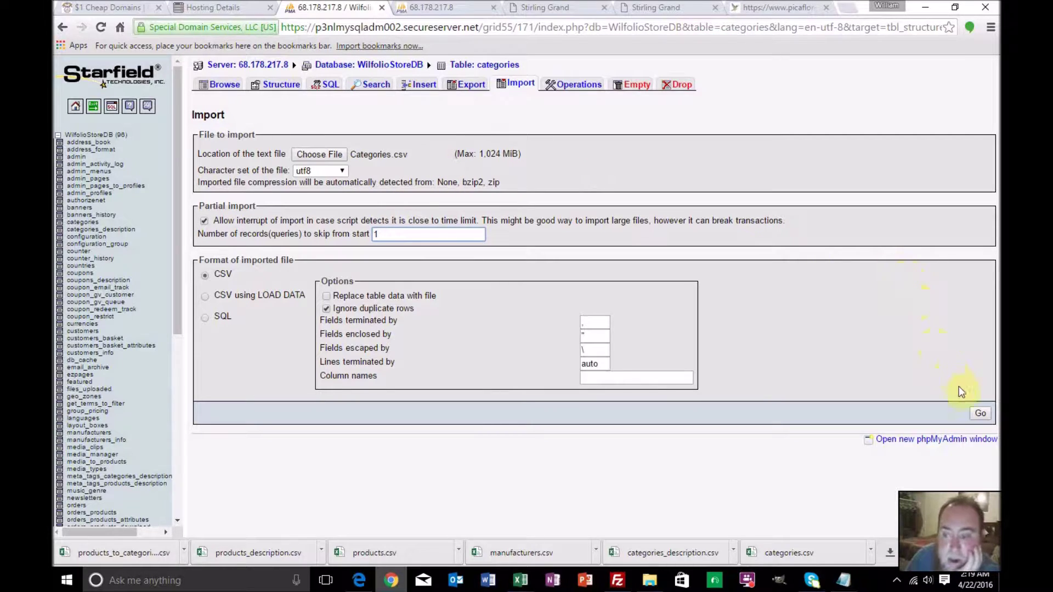
{"action": "left_click", "coordinate": [979, 413]}
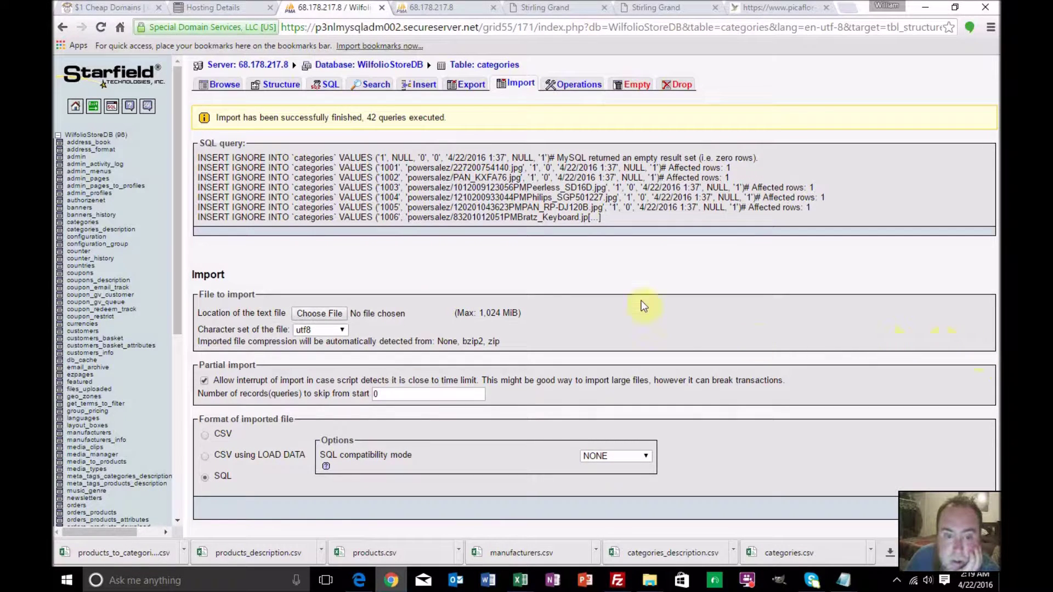
Import the Categories Descriptions CSV into categories_description, ignoring duplicate rows
{"action": "left_click_drag", "start_coordinate": [177, 251], "coordinate": [180, 268]}
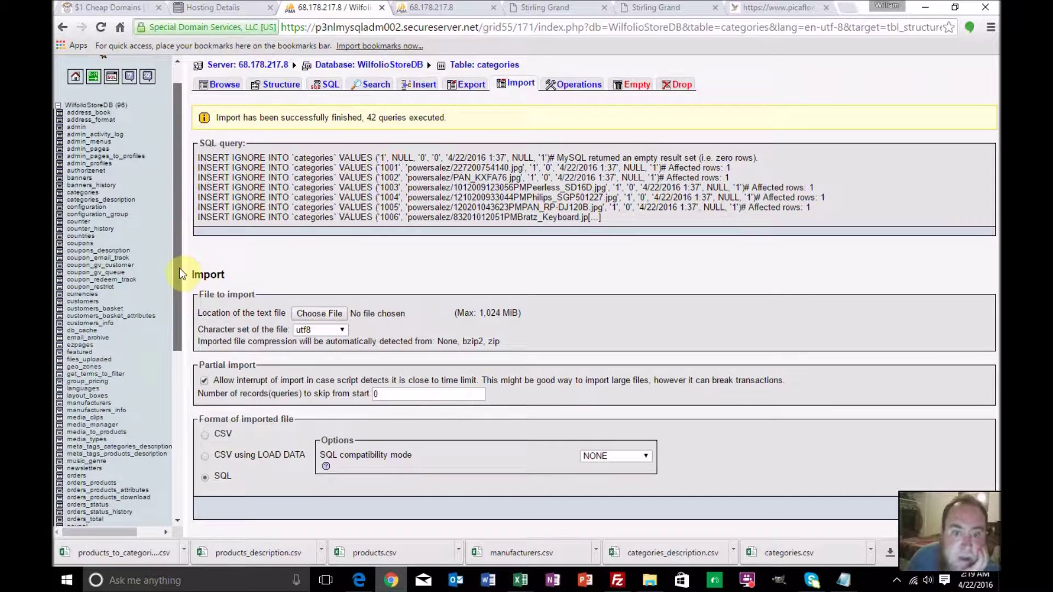
{"action": "left_click_drag", "start_coordinate": [176, 207], "coordinate": [176, 264]}
{"action": "scroll", "coordinate": [176, 266], "scroll_direction": "up", "scroll_amount": 3}
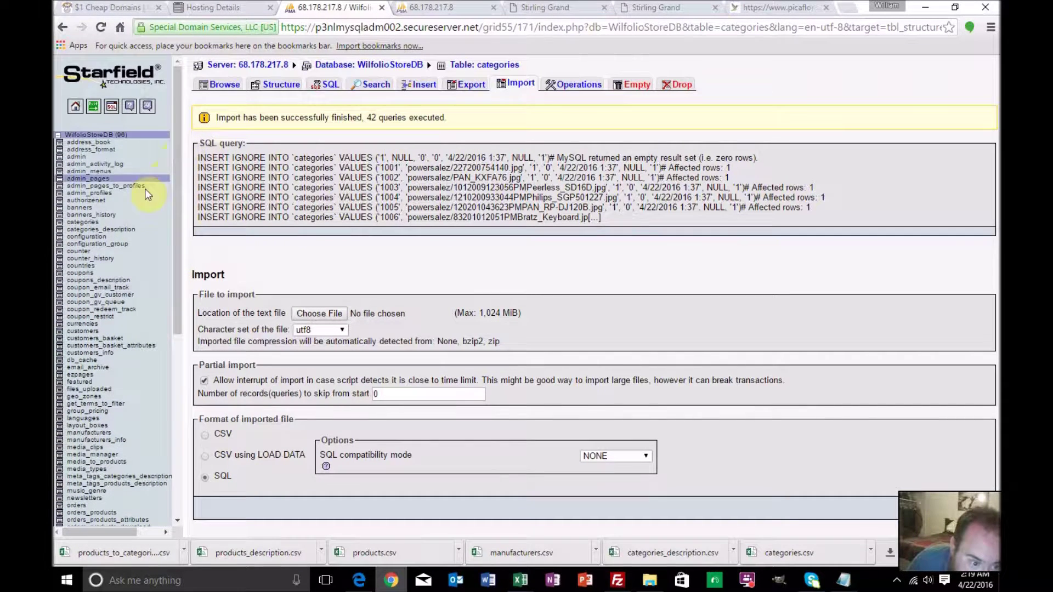
{"action": "left_click", "coordinate": [119, 227]}
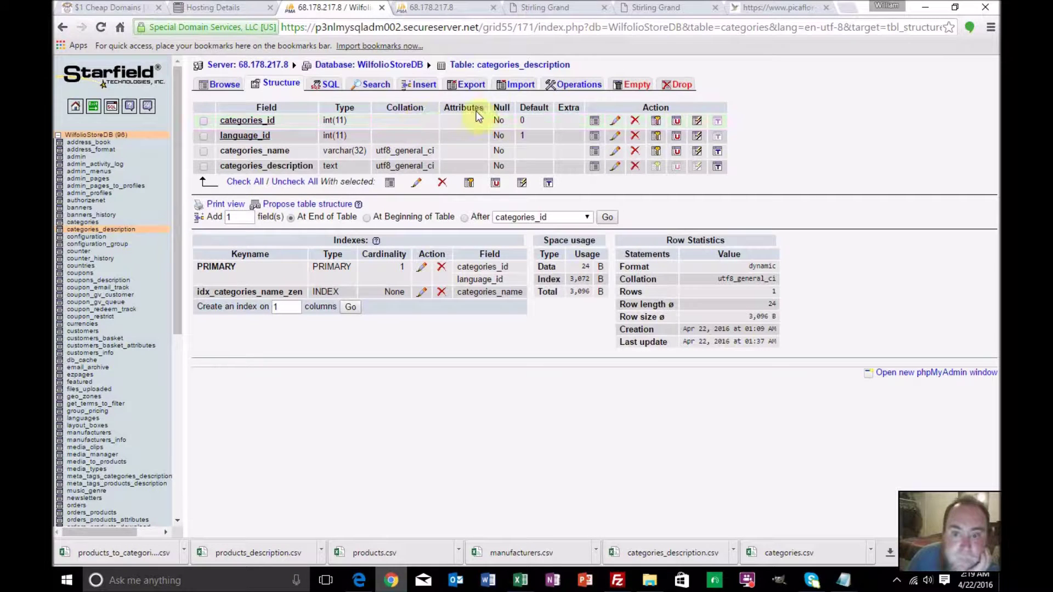
{"action": "left_click", "coordinate": [521, 88]}
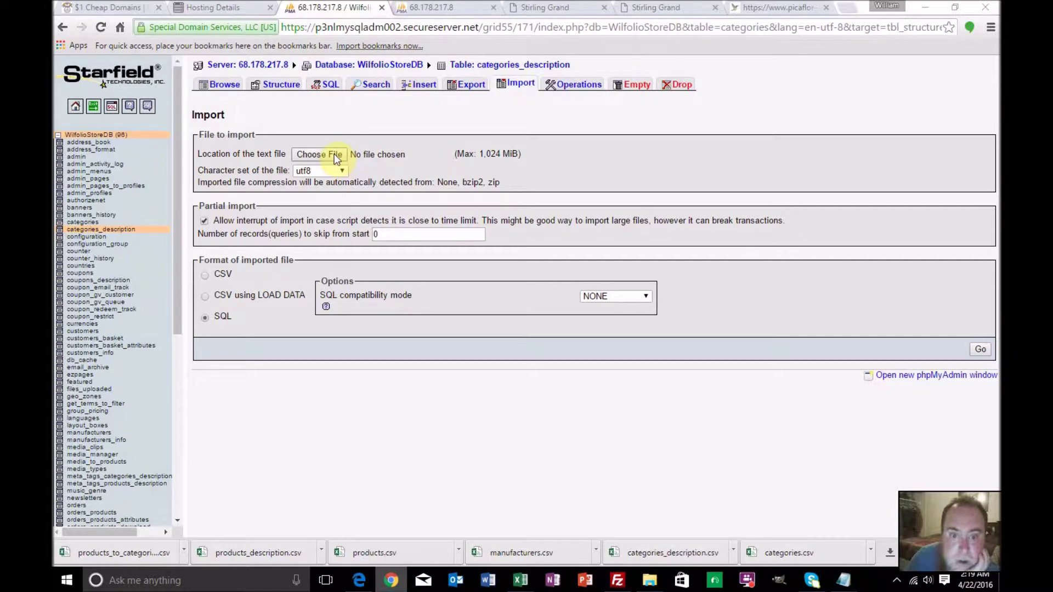
{"action": "left_click", "coordinate": [337, 153]}
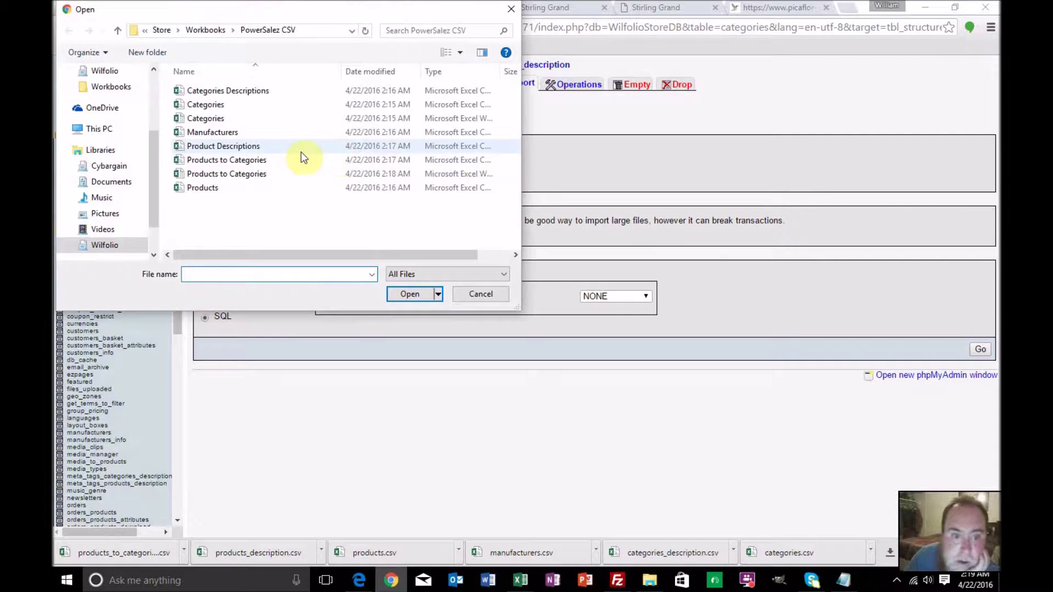
{"action": "double_click", "coordinate": [276, 94]}
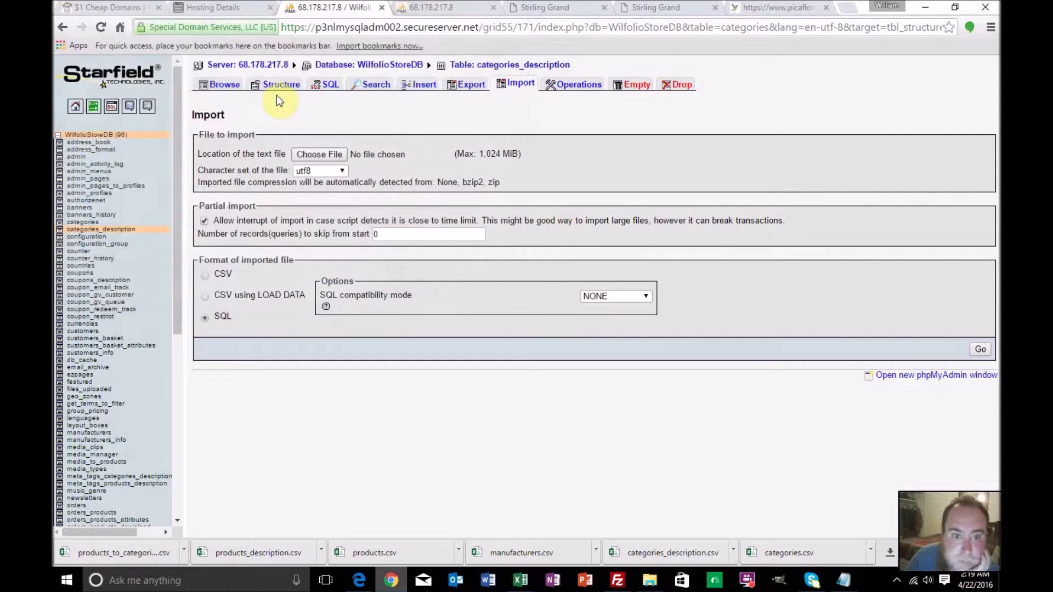
{"action": "left_click", "coordinate": [324, 309]}
{"action": "left_click", "coordinate": [979, 414]}
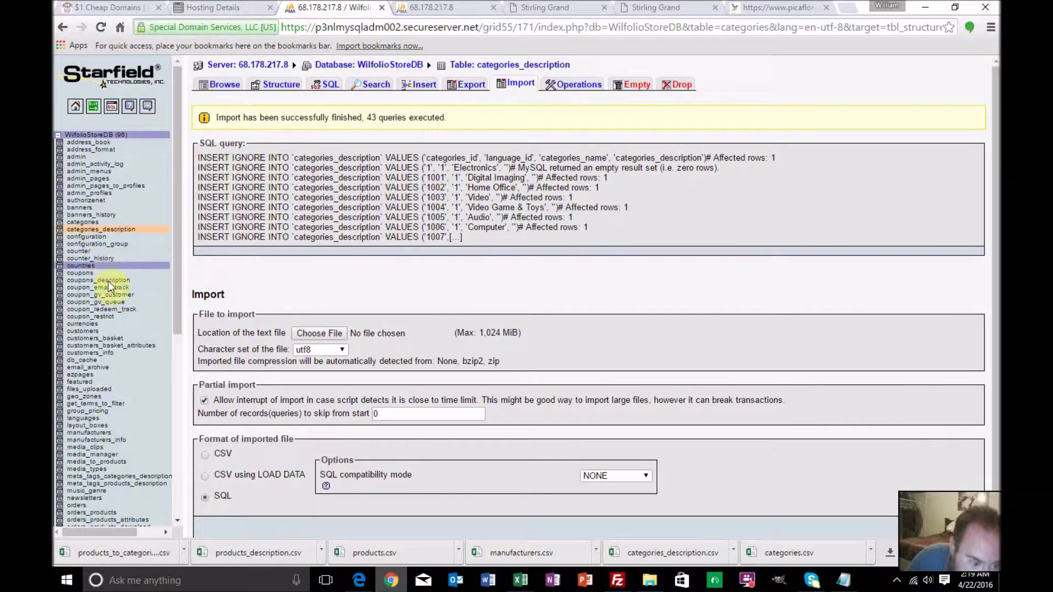
Import Manufacturers.csv into manufacturers, skipping 1 record and ignoring duplicates, then open categories_description
{"action": "left_click", "coordinate": [101, 431]}
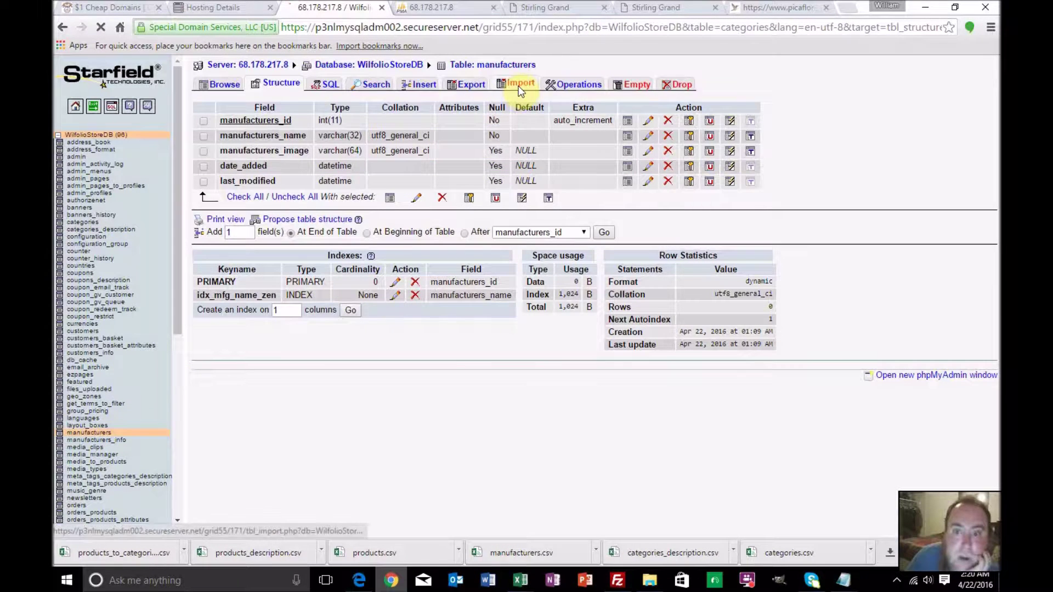
{"action": "left_click", "coordinate": [519, 85]}
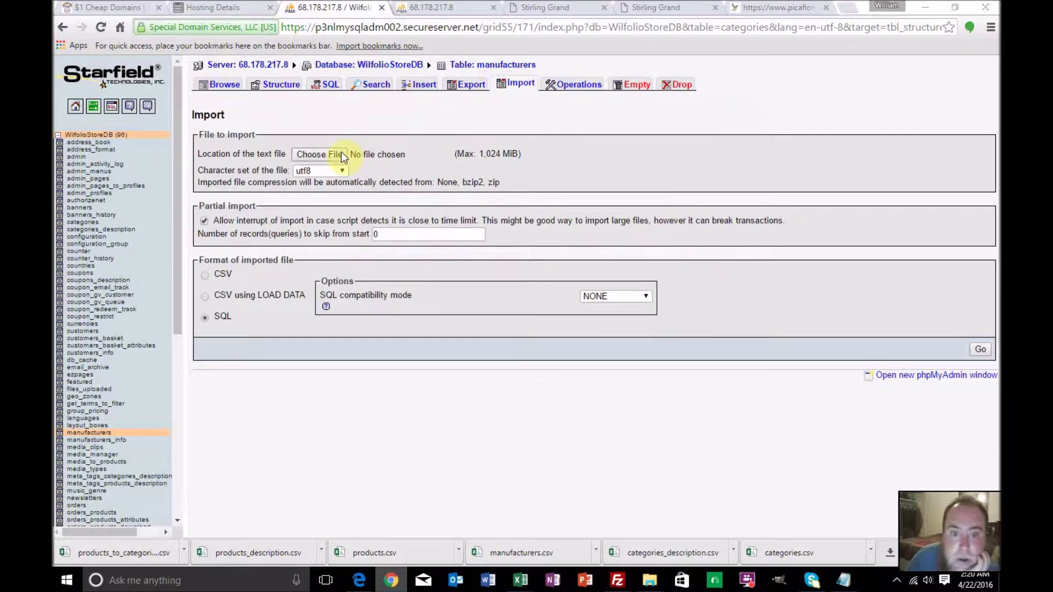
{"action": "left_click", "coordinate": [341, 154]}
{"action": "double_click", "coordinate": [253, 133]}
{"action": "double_click", "coordinate": [377, 235]}
{"action": "type", "text": "1"}
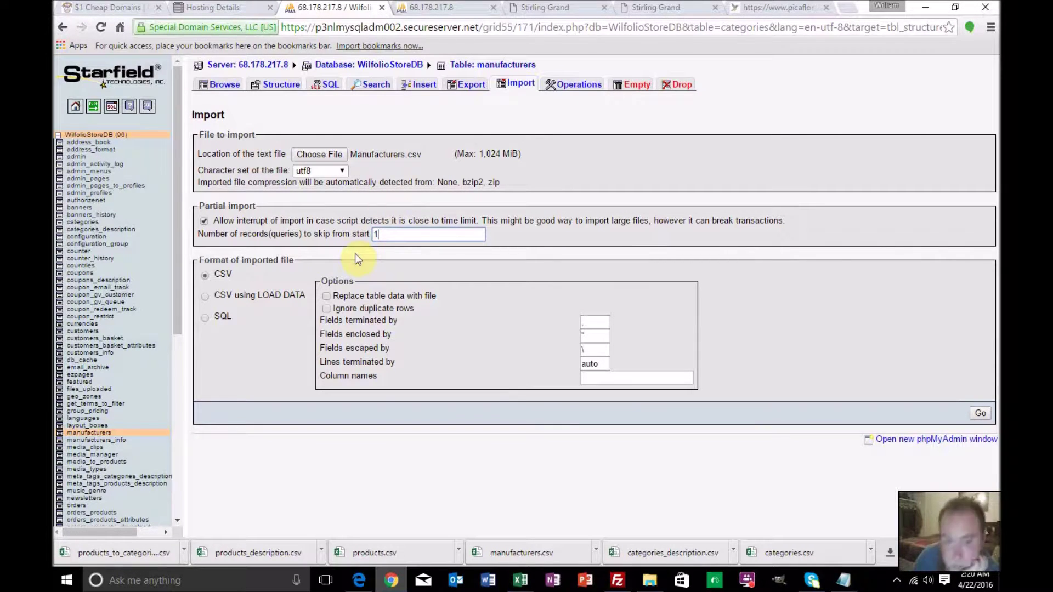
{"action": "left_click", "coordinate": [325, 309]}
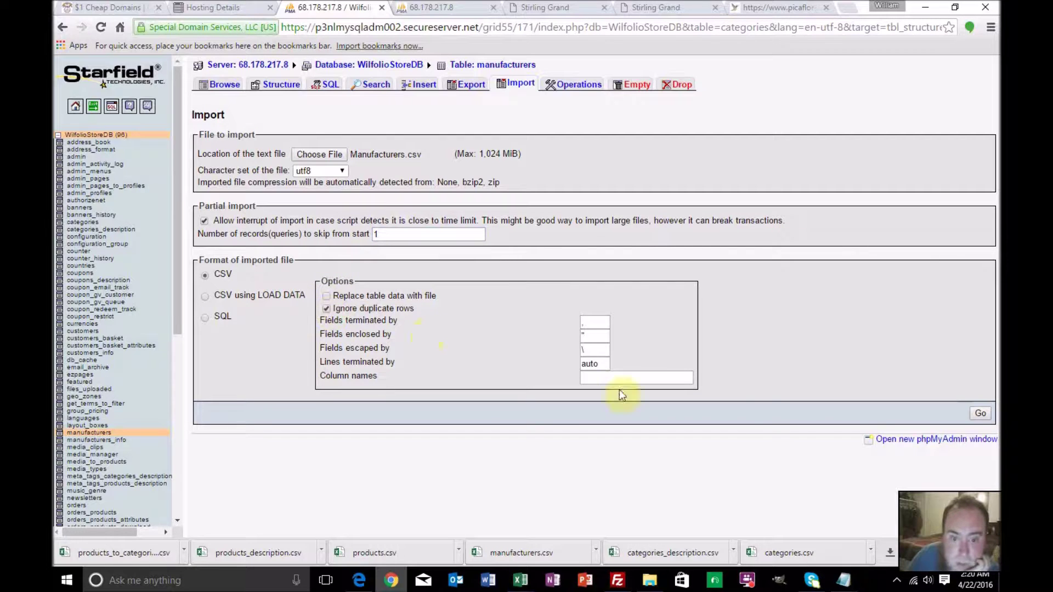
{"action": "left_click", "coordinate": [980, 413]}
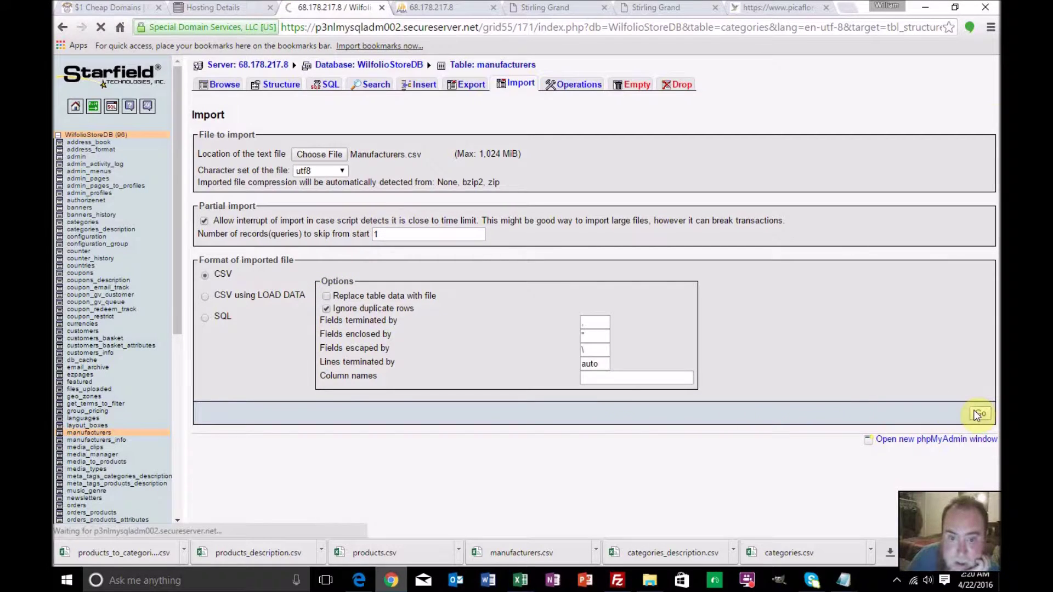
{"action": "left_click", "coordinate": [131, 230]}
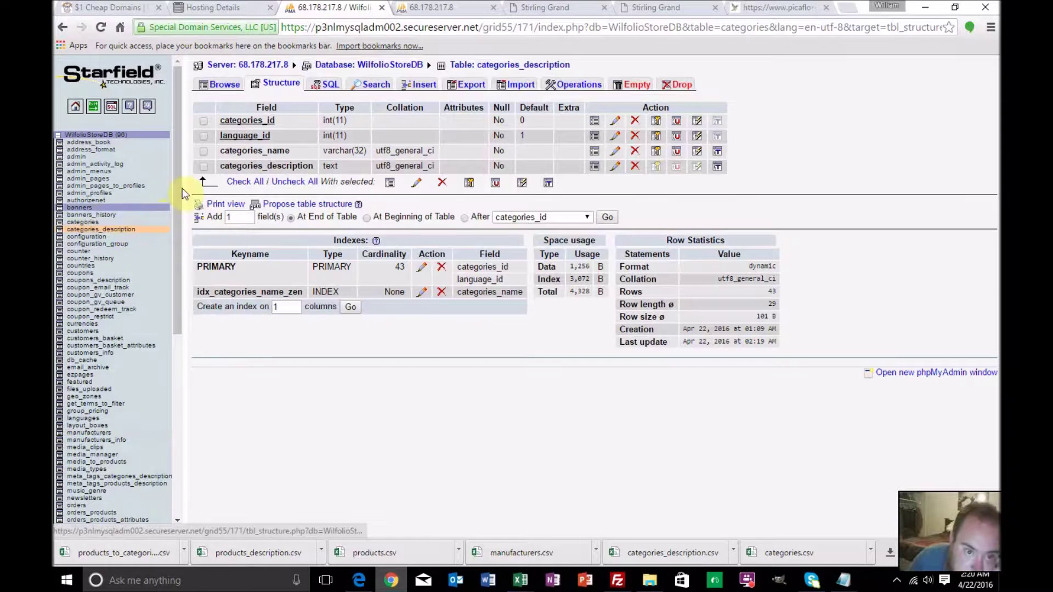
Delete the categories_id 0 header row and review the remaining 42 category rows
{"action": "left_click", "coordinate": [222, 84]}
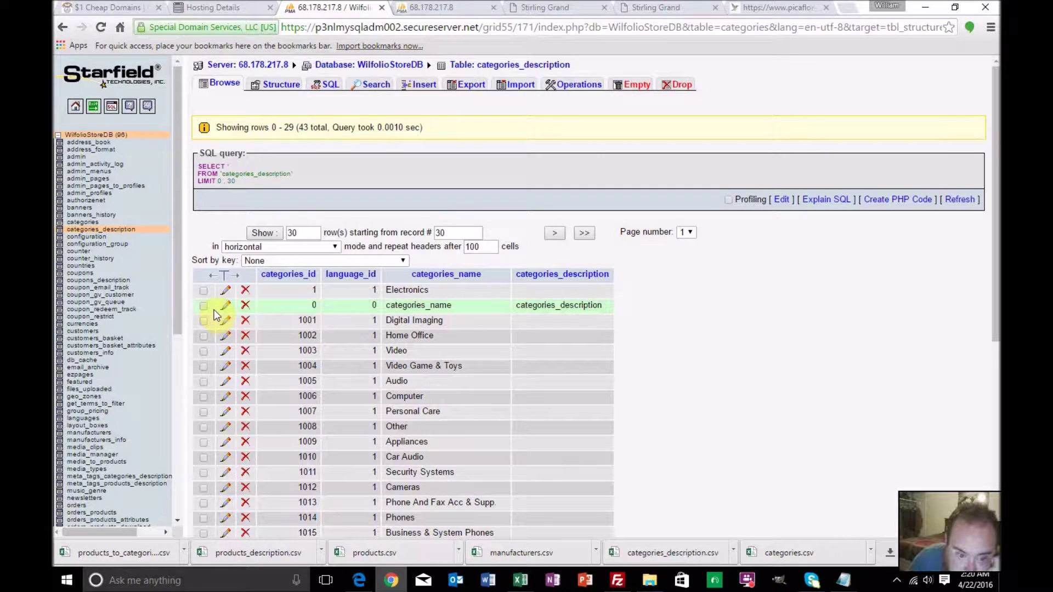
{"action": "left_click", "coordinate": [245, 305]}
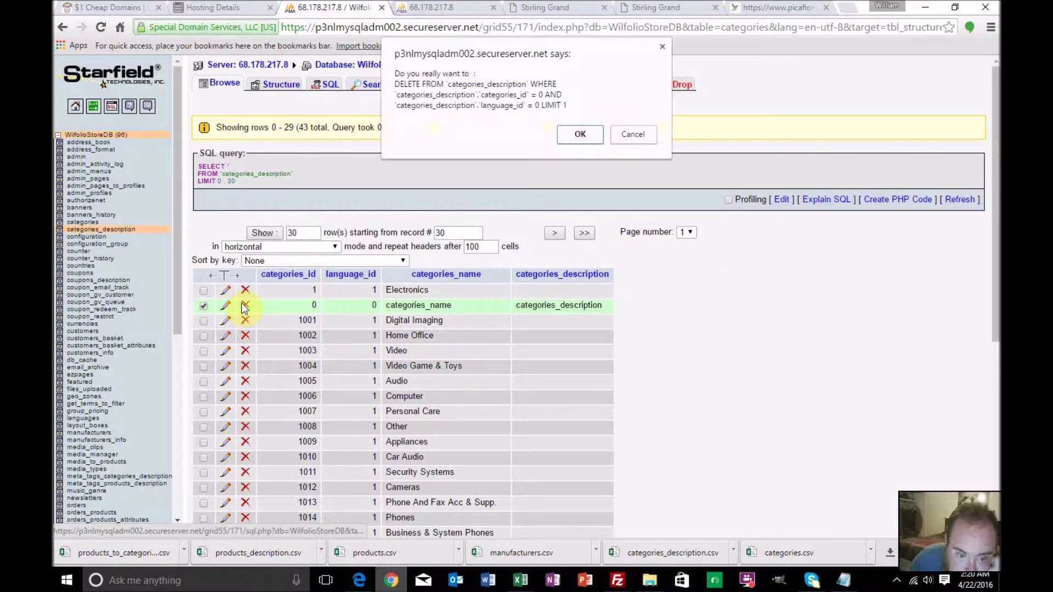
{"action": "left_click", "coordinate": [574, 131]}
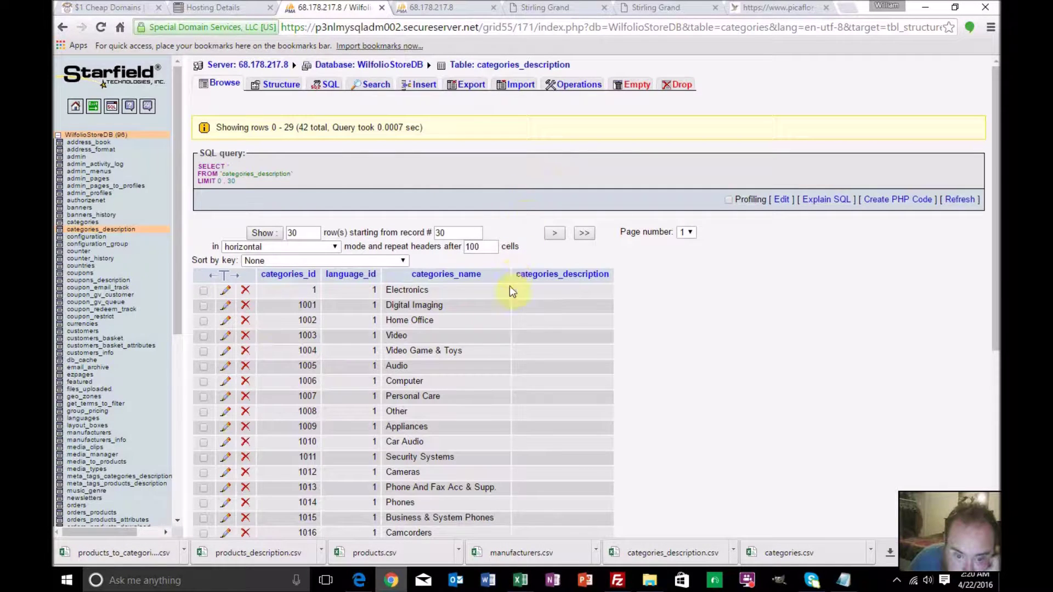
{"action": "scroll", "coordinate": [509, 298], "scroll_direction": "down", "scroll_amount": 2}
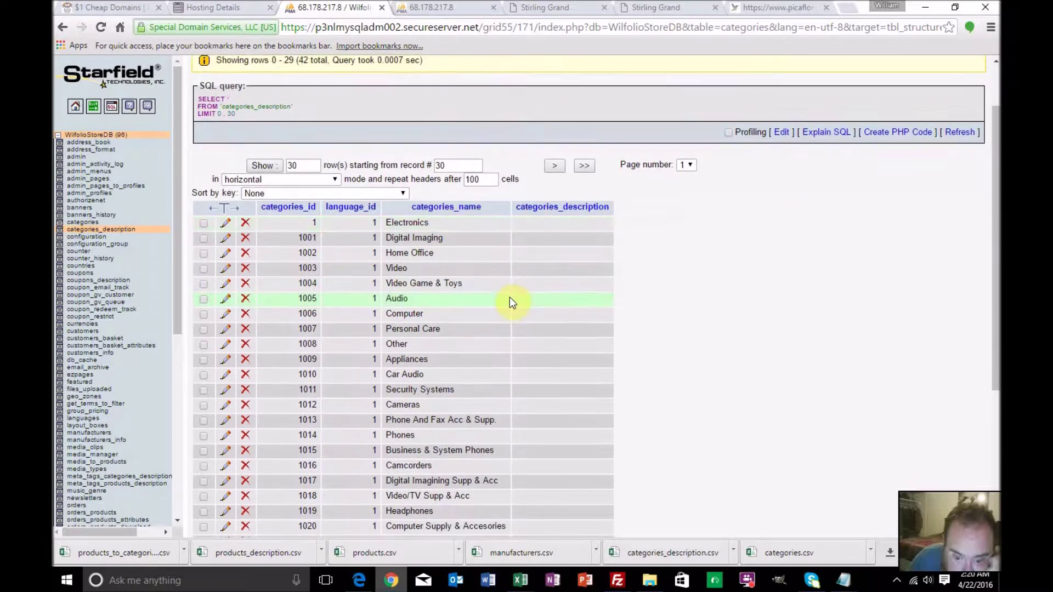
{"action": "scroll", "coordinate": [509, 297], "scroll_direction": "down", "scroll_amount": 2}
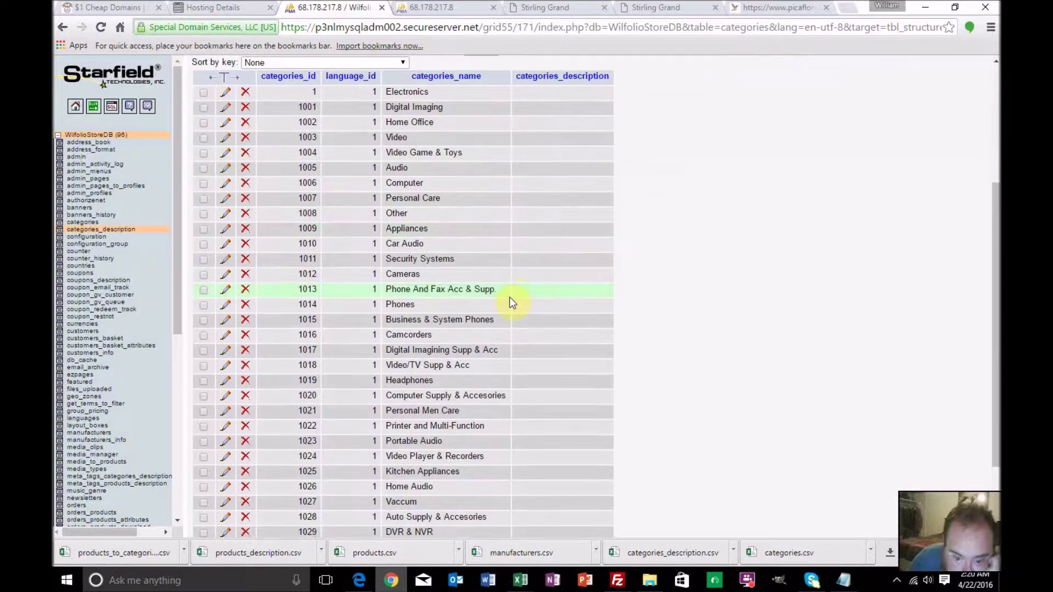
{"action": "scroll", "coordinate": [509, 297], "scroll_direction": "down", "scroll_amount": 1}
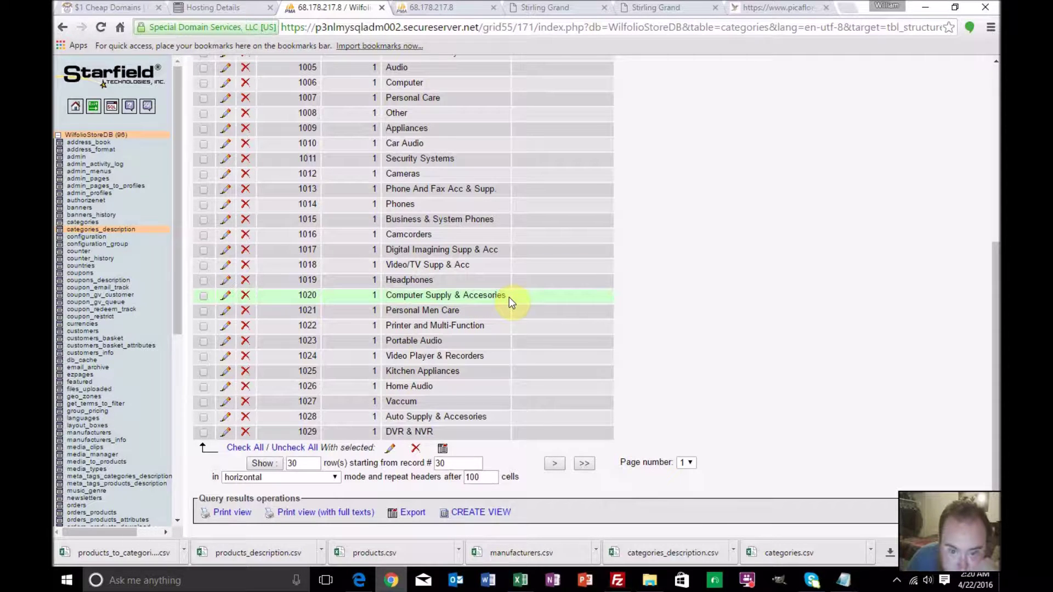
{"action": "scroll", "coordinate": [509, 298], "scroll_direction": "up", "scroll_amount": 1}
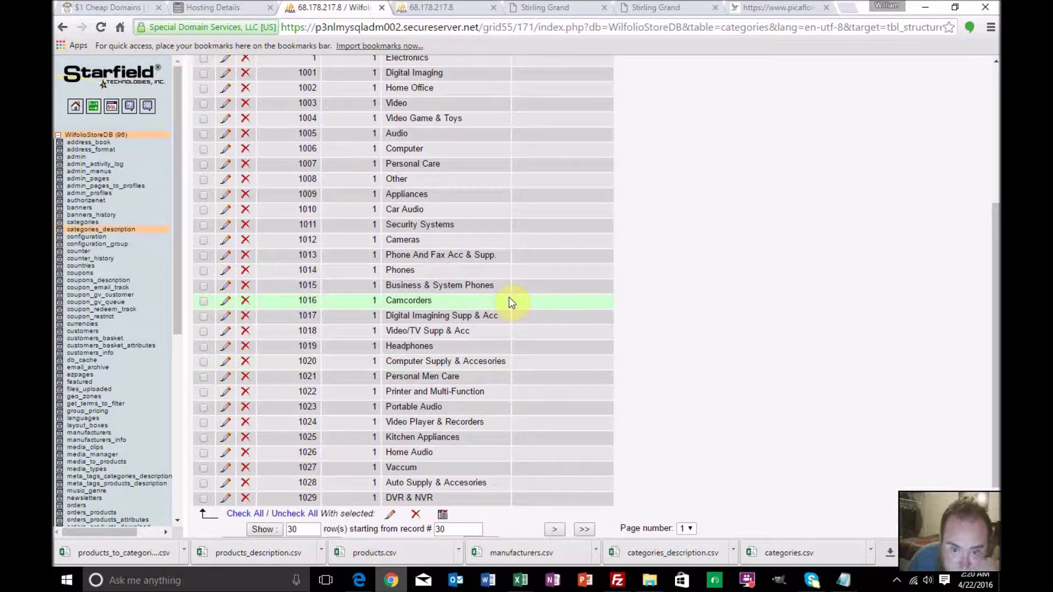
{"action": "scroll", "coordinate": [509, 297], "scroll_direction": "up", "scroll_amount": 1}
{"action": "scroll", "coordinate": [509, 297], "scroll_direction": "up", "scroll_amount": 1}
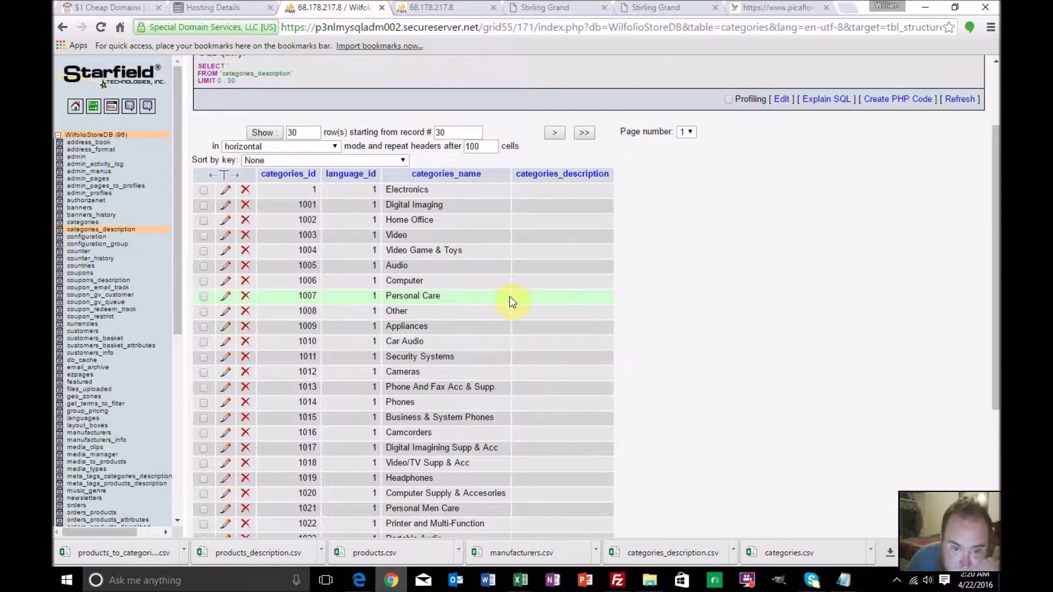
{"action": "scroll", "coordinate": [509, 296], "scroll_direction": "up", "scroll_amount": 2}
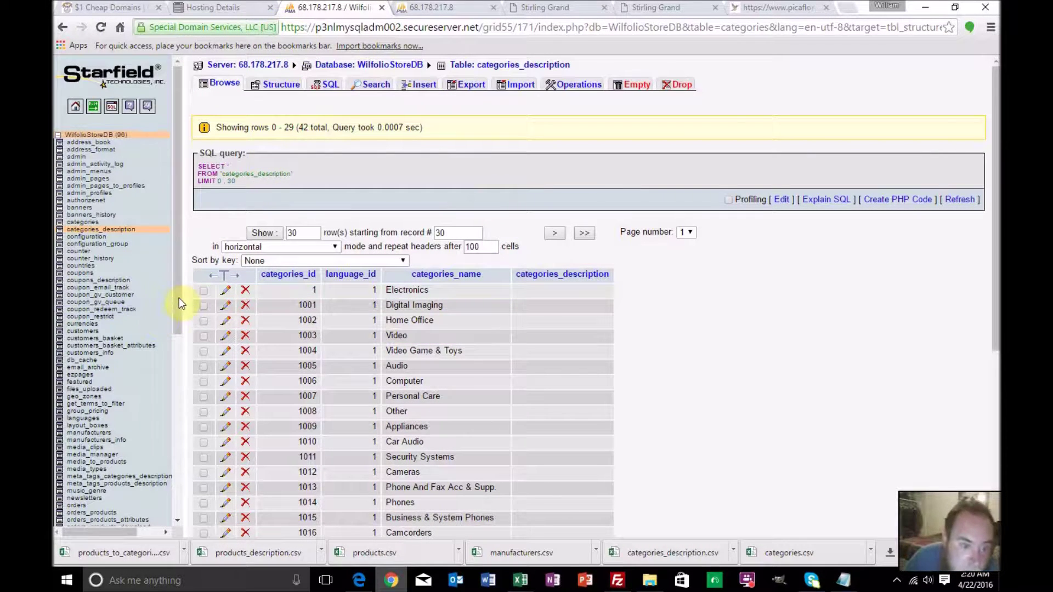
{"action": "left_click_drag", "start_coordinate": [177, 304], "coordinate": [136, 490]}
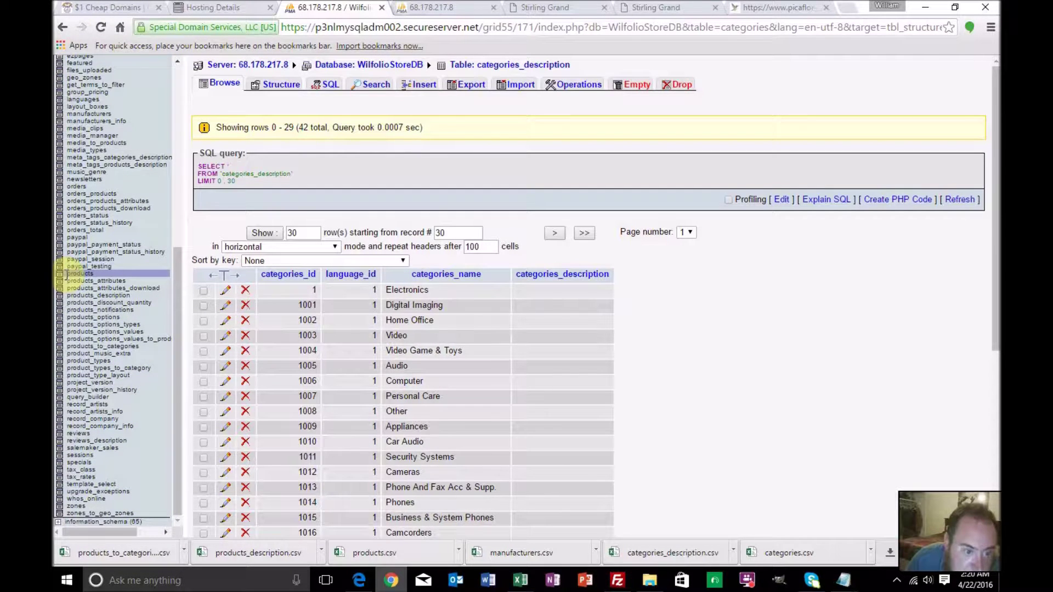
Import Products.csv into the products table with 1 record skipped and duplicate rows ignored
{"action": "left_click", "coordinate": [79, 278]}
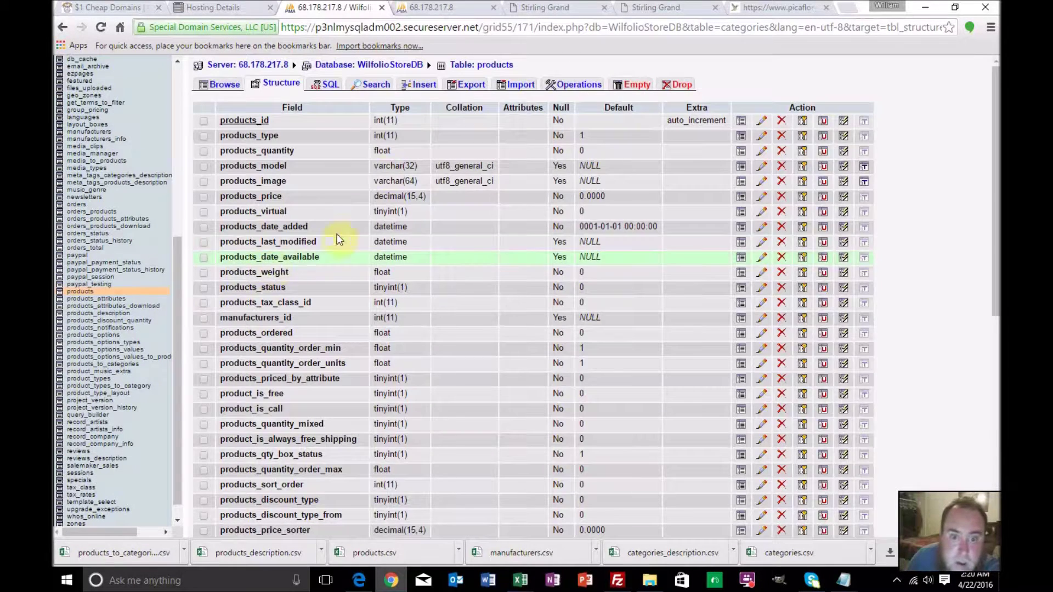
{"action": "left_click", "coordinate": [509, 91]}
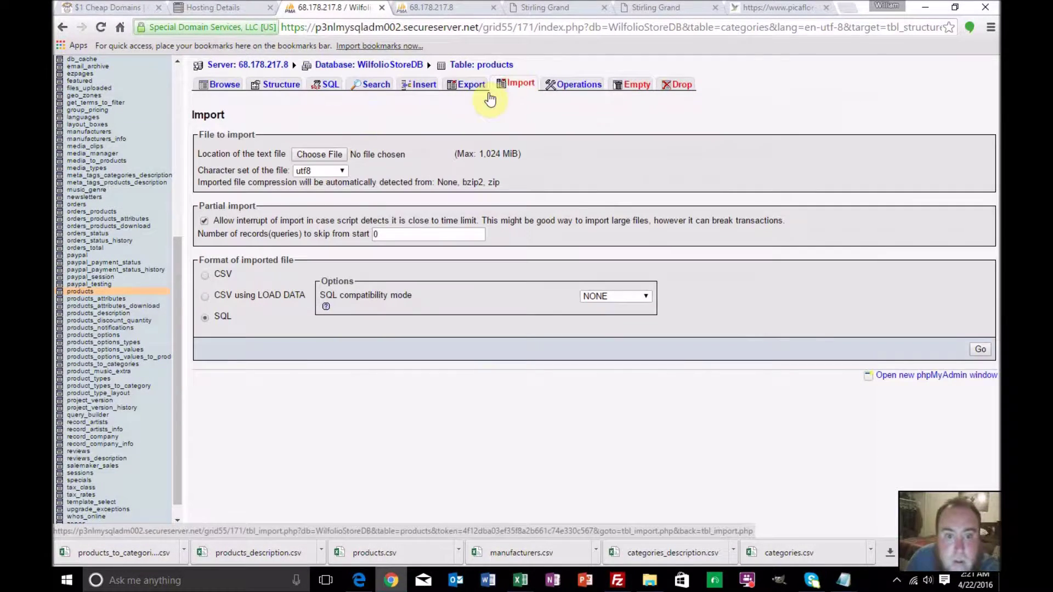
{"action": "left_click", "coordinate": [320, 154]}
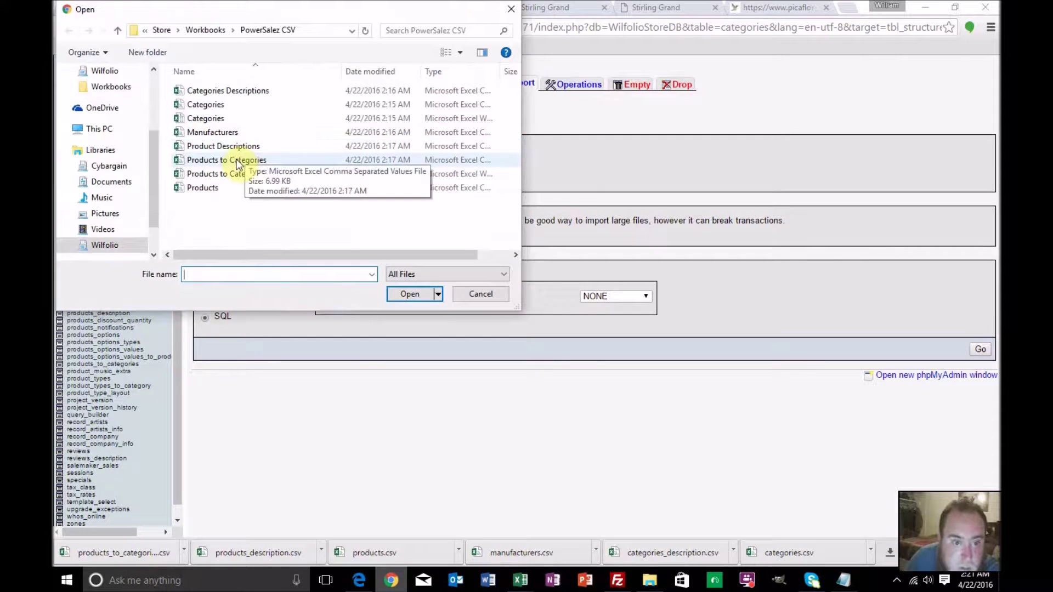
{"action": "double_click", "coordinate": [202, 186]}
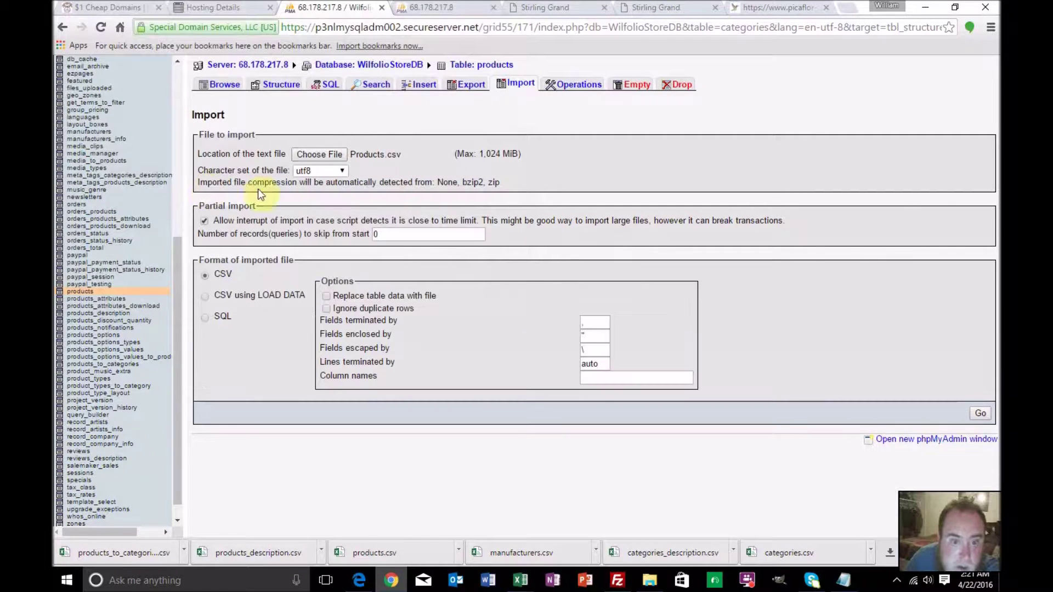
{"action": "double_click", "coordinate": [375, 234]}
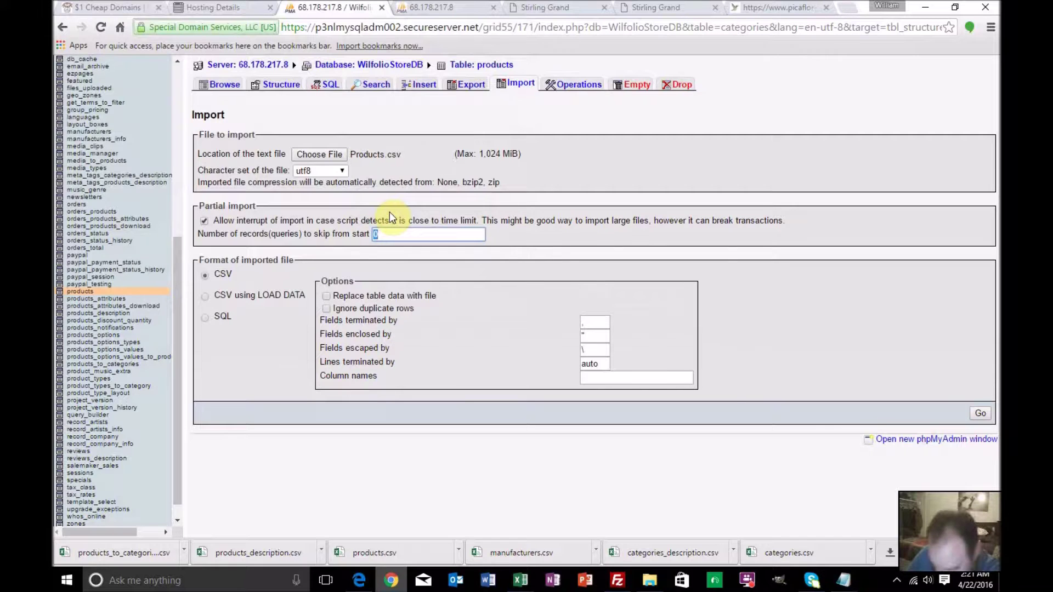
{"action": "type", "text": "1"}
{"action": "left_click", "coordinate": [327, 309]}
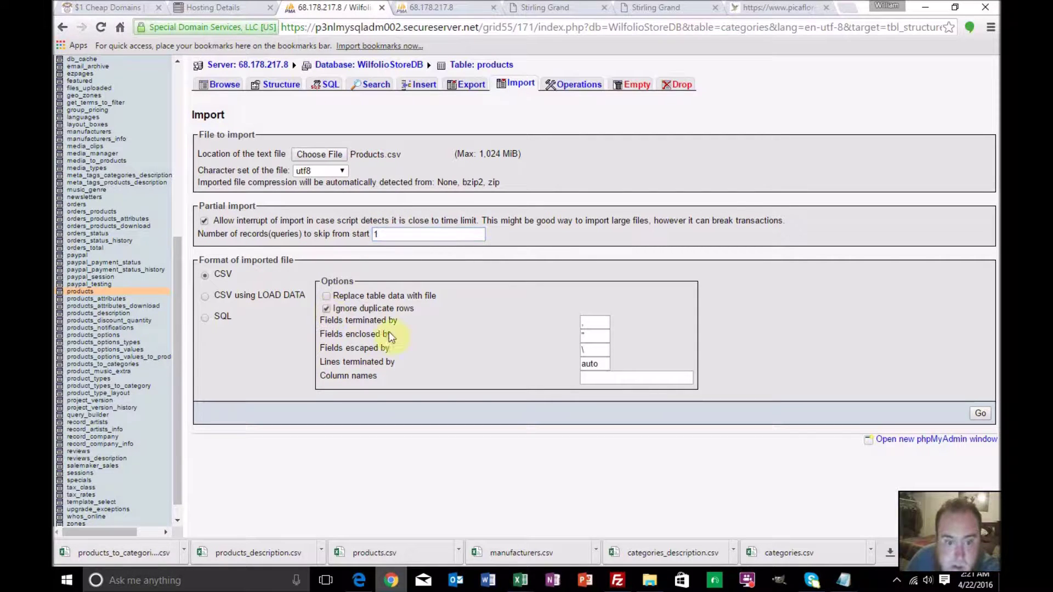
{"action": "left_click", "coordinate": [979, 413]}
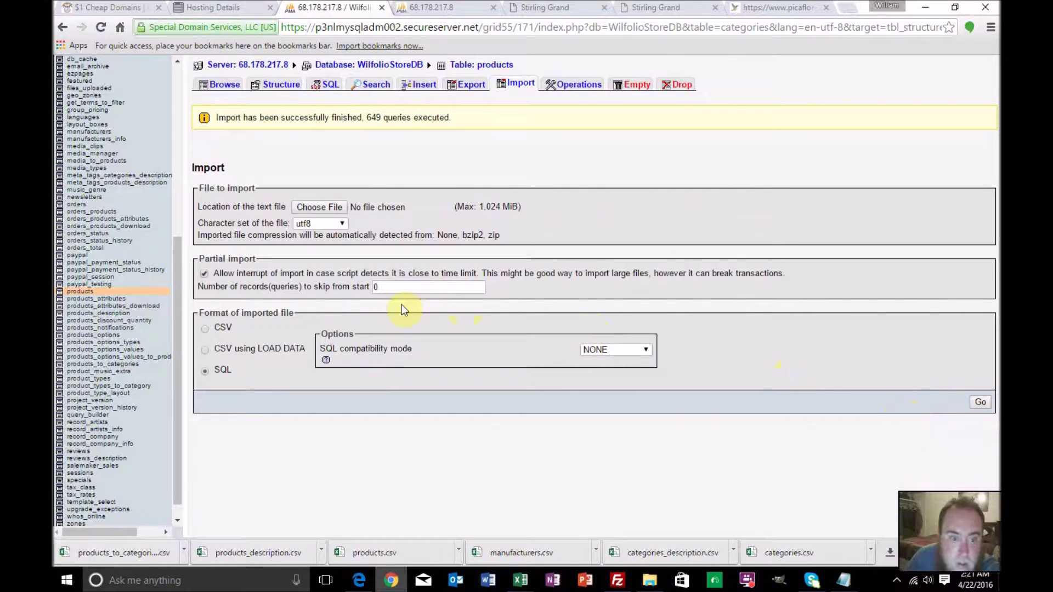
Open the products_description Import page and choose Product Descriptions.csv as the file
{"action": "left_click", "coordinate": [122, 312]}
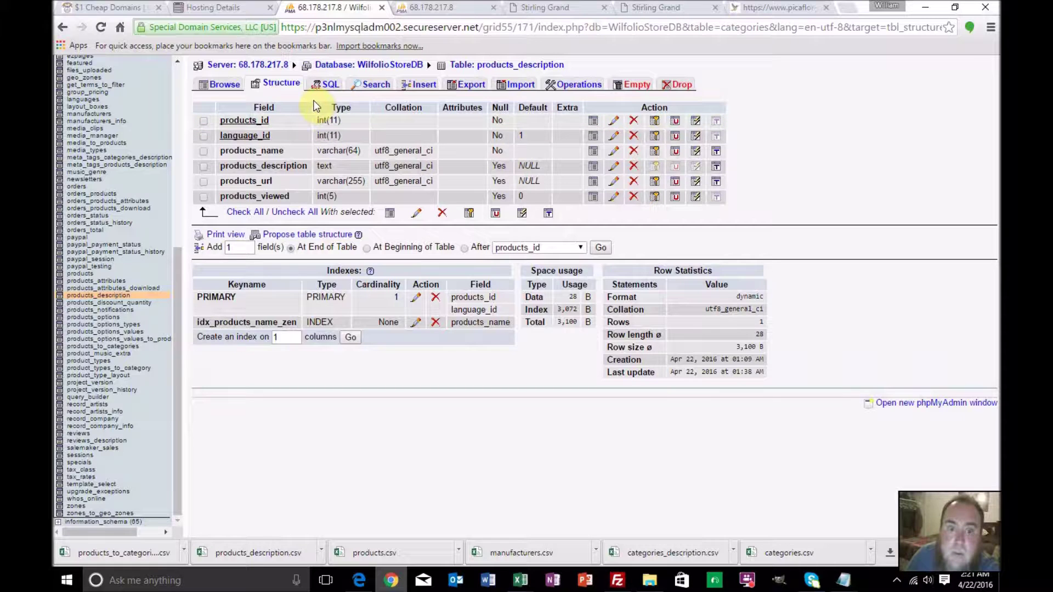
{"action": "left_click", "coordinate": [512, 85]}
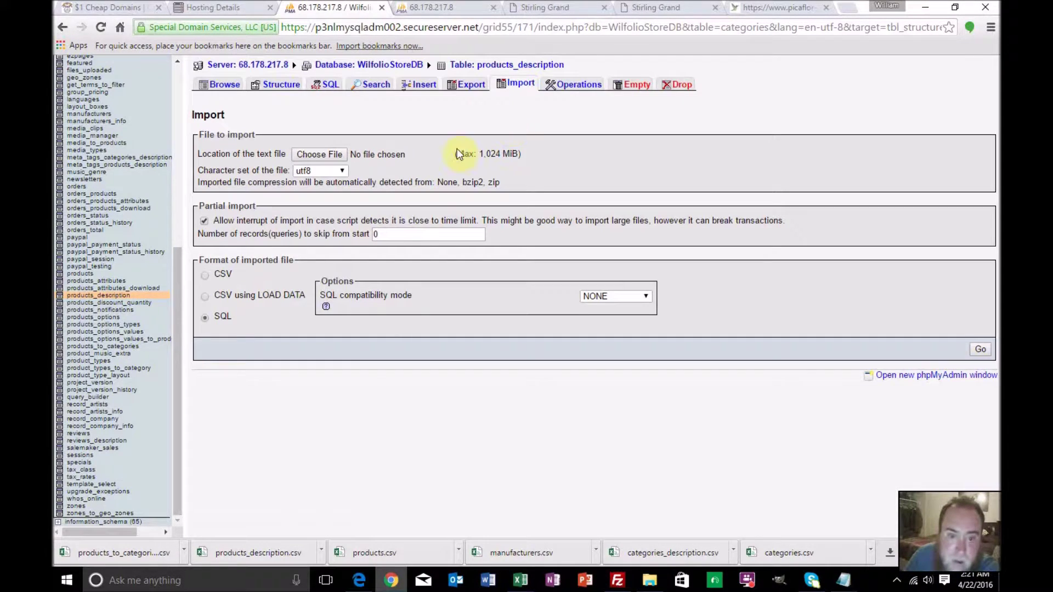
{"action": "left_click", "coordinate": [340, 154]}
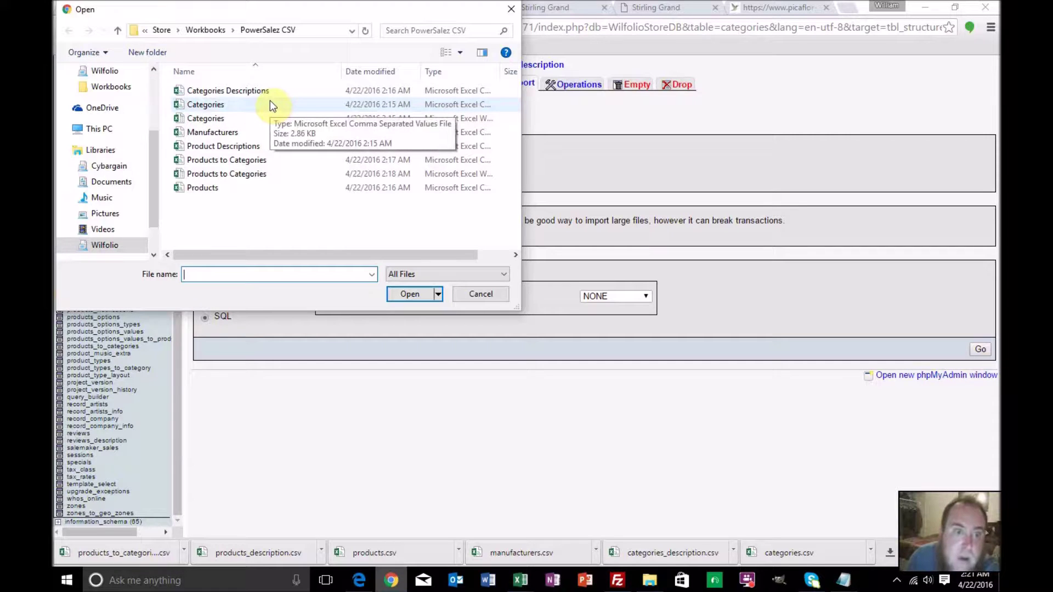
{"action": "double_click", "coordinate": [255, 145]}
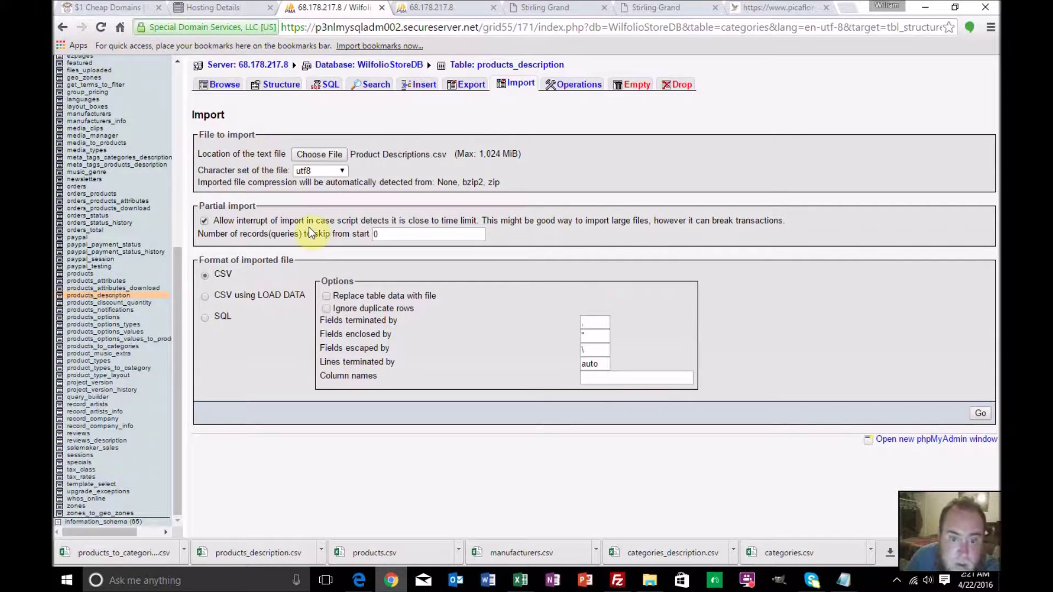
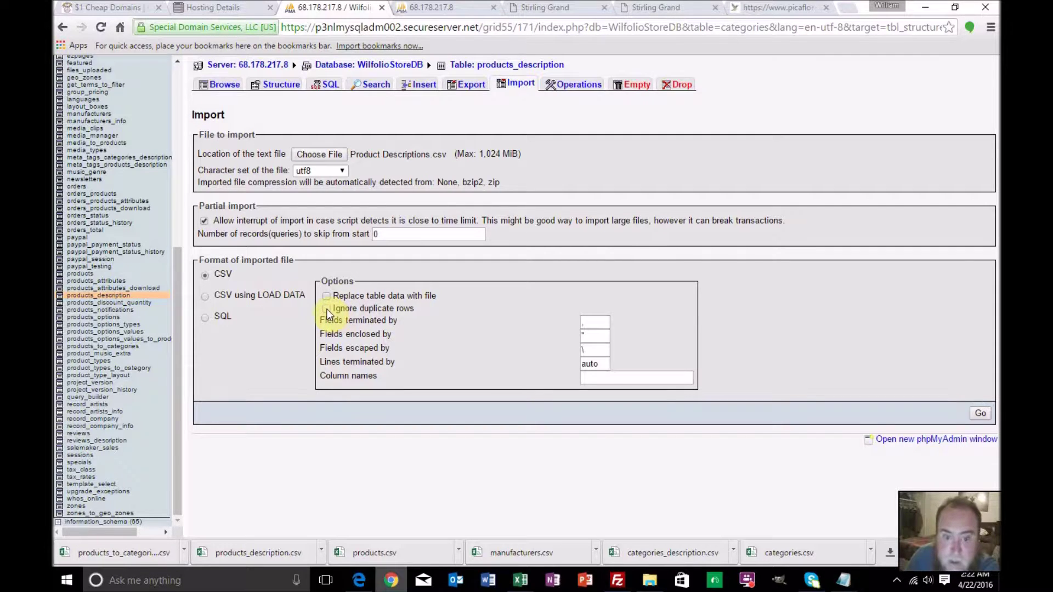
Run the Product Descriptions.csv import with Ignore duplicate rows ticked and 1 record skipped
{"action": "left_click", "coordinate": [327, 308]}
{"action": "double_click", "coordinate": [377, 234]}
{"action": "type", "text": "1"}
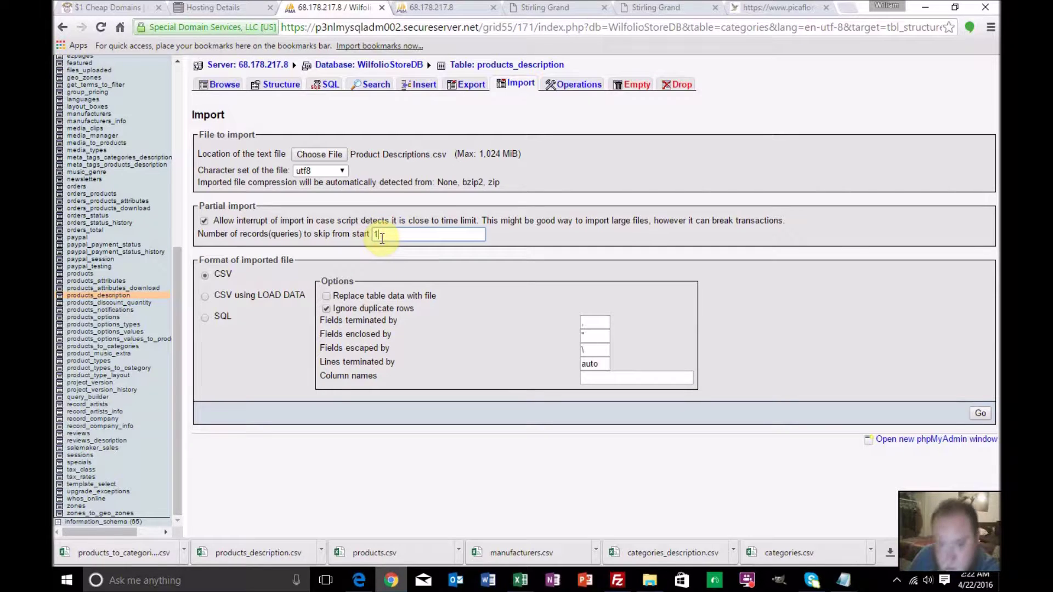
{"action": "left_click", "coordinate": [983, 415]}
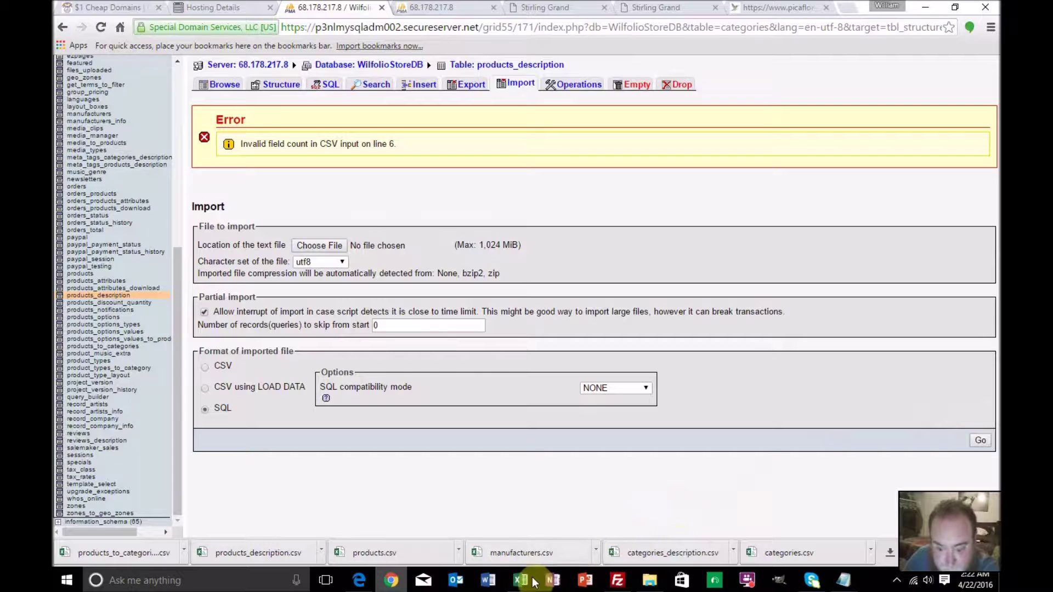
Bring the Products to Categories workbook forward on its Product Descriptions sheet
{"action": "mouse_move", "coordinate": [524, 584]}
{"action": "mouse_move", "coordinate": [548, 537]}
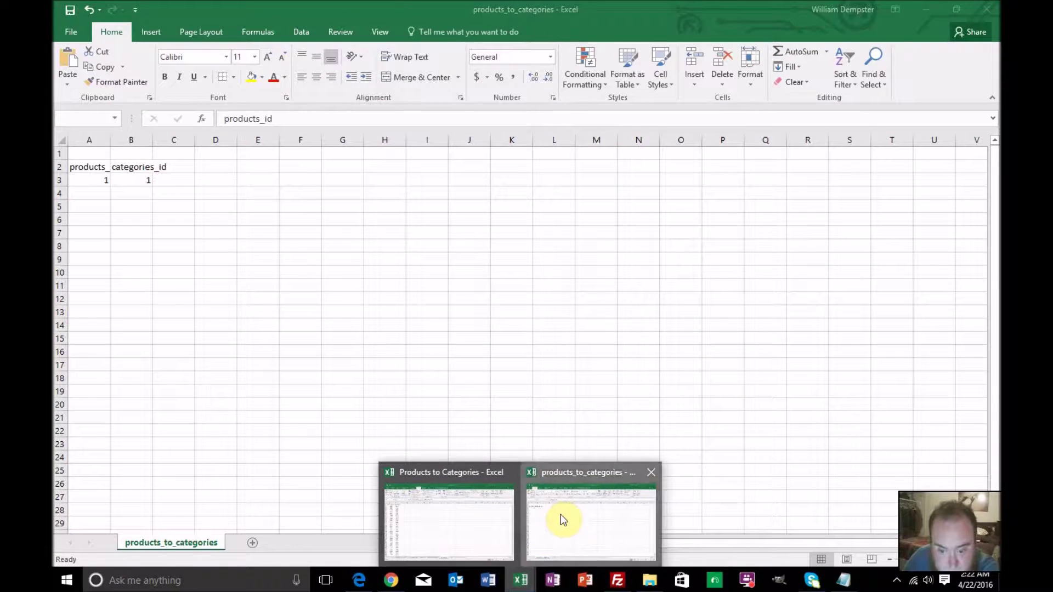
{"action": "left_click", "coordinate": [560, 514]}
{"action": "left_click", "coordinate": [986, 9]}
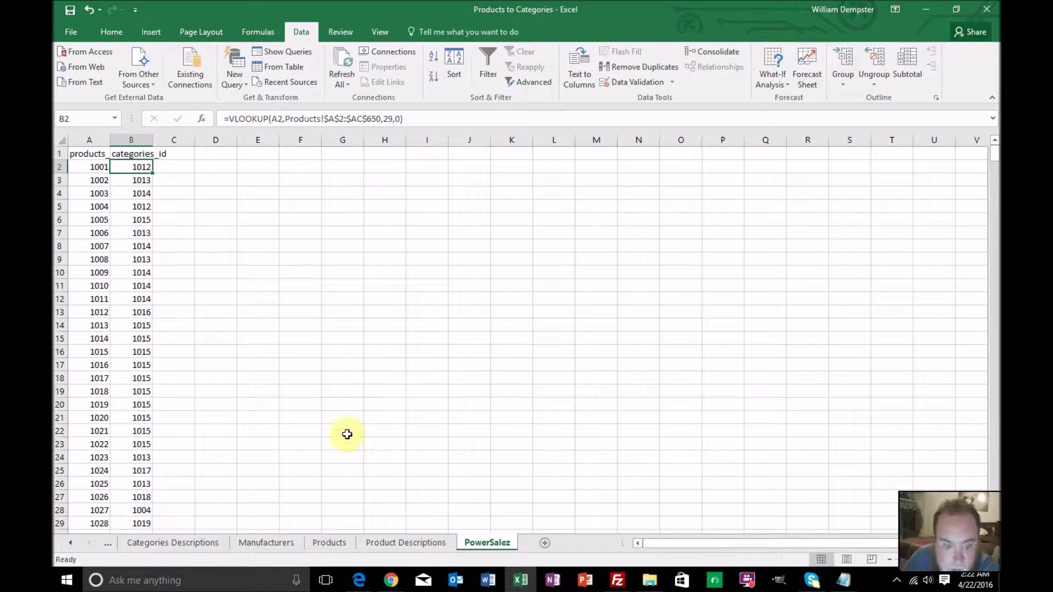
{"action": "left_click", "coordinate": [401, 543]}
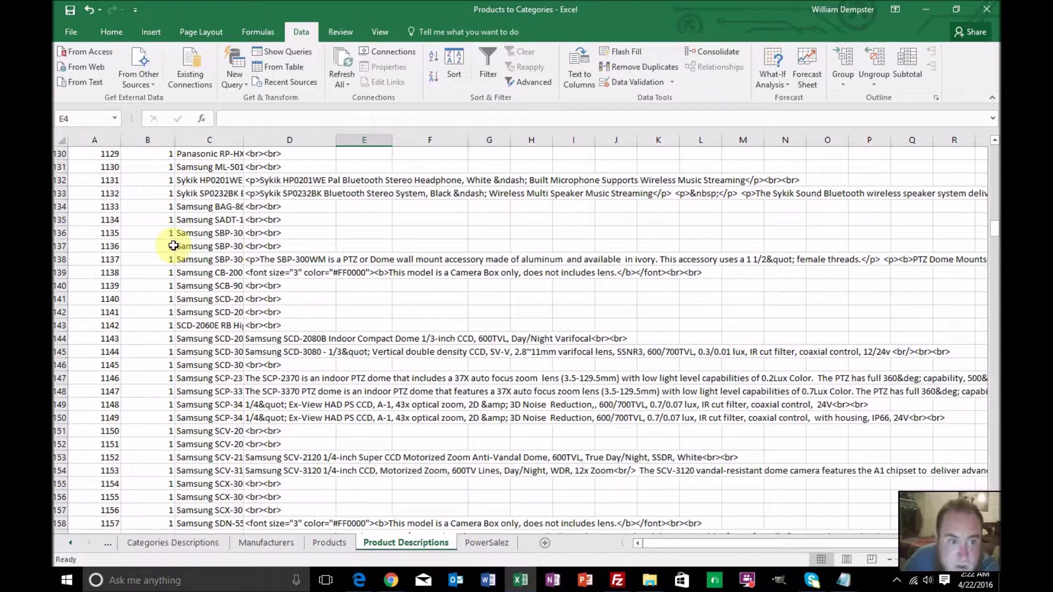
Inspect product 1005's row 6, reading D6's CONCATENATE formula of Master columns E, F and G
{"action": "scroll", "coordinate": [182, 240], "scroll_direction": "up", "scroll_amount": 20}
{"action": "scroll", "coordinate": [182, 240], "scroll_direction": "up", "scroll_amount": 17}
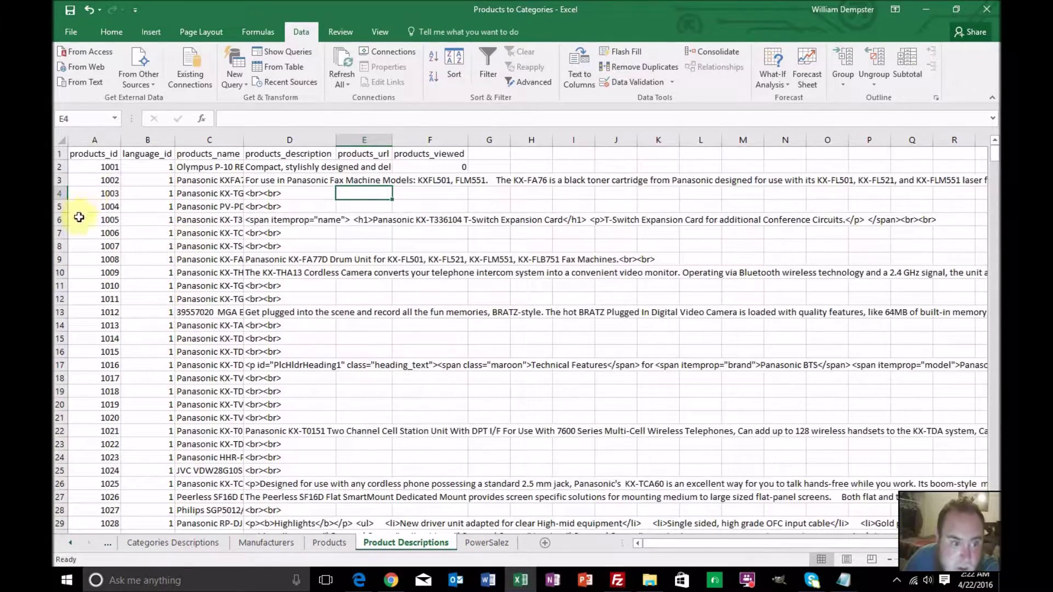
{"action": "left_click", "coordinate": [79, 219]}
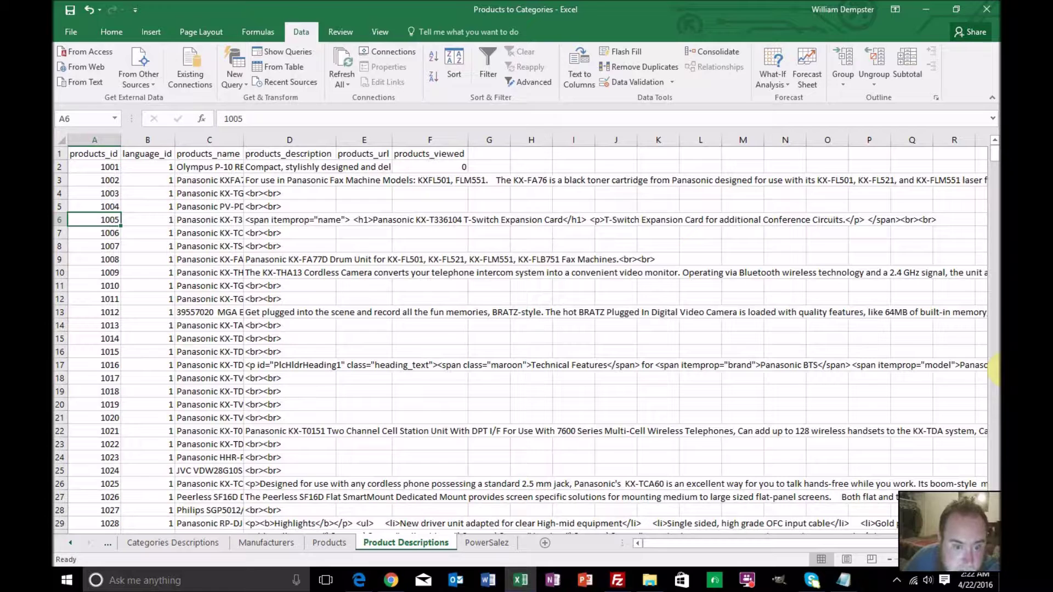
{"action": "key", "text": "Right"}
{"action": "key", "text": "Right"}
{"action": "key", "text": "Right"}
{"action": "key", "text": "Right"}
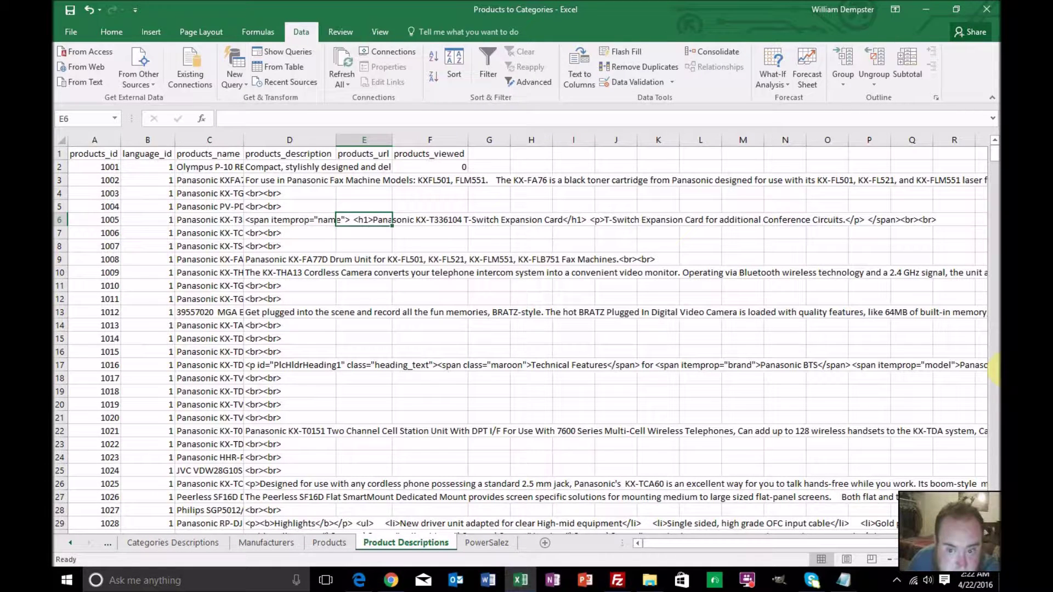
{"action": "key", "text": "Left"}
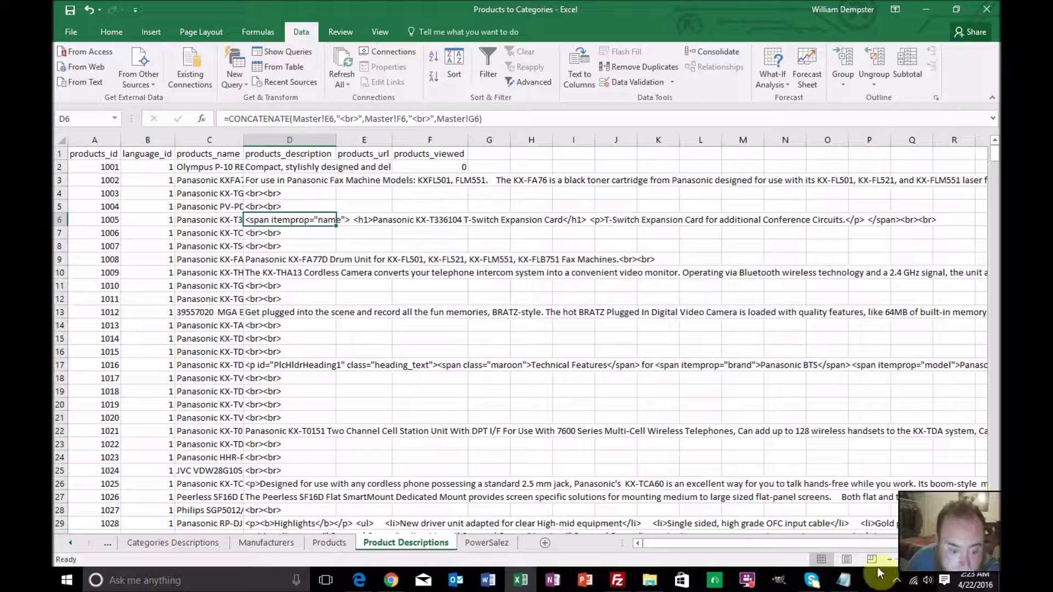
{"action": "left_click", "coordinate": [71, 543]}
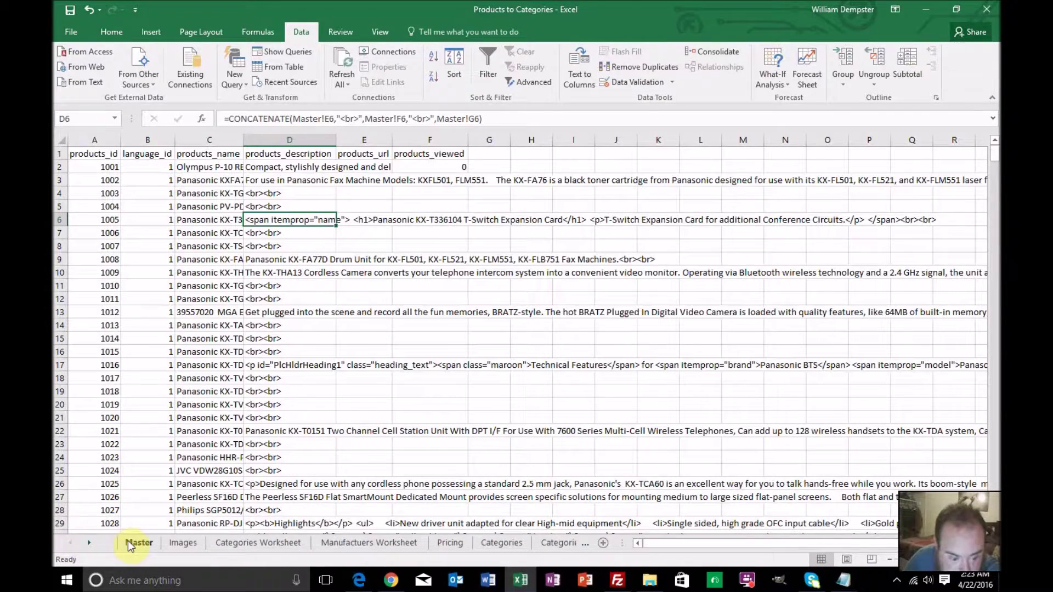
On the Master sheet, select product 1005's description cell E6
{"action": "left_click", "coordinate": [137, 543]}
{"action": "scroll", "coordinate": [287, 319], "scroll_direction": "up", "scroll_amount": 20}
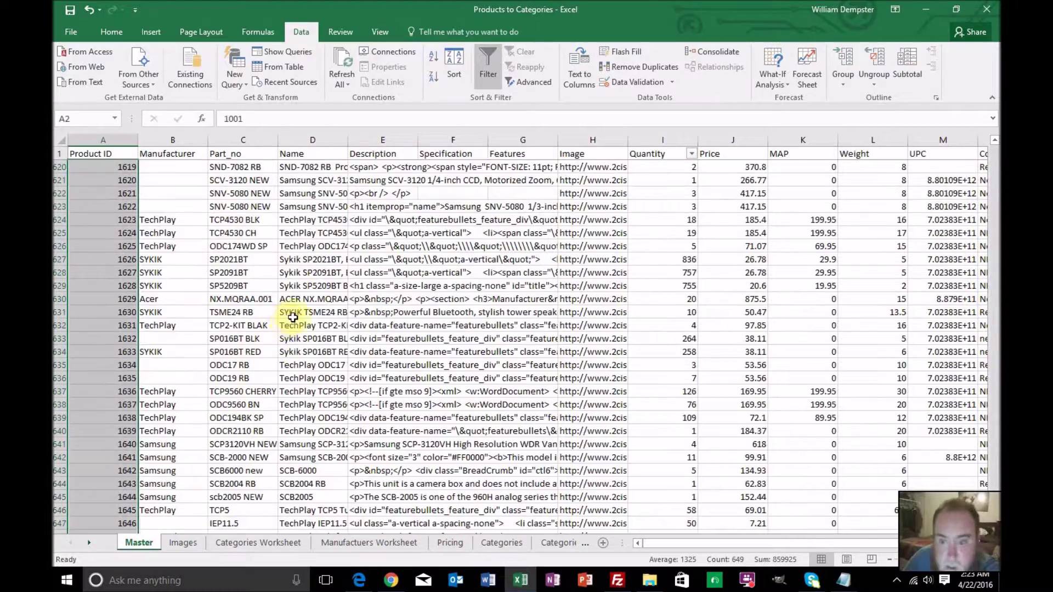
{"action": "scroll", "coordinate": [294, 318], "scroll_direction": "up", "scroll_amount": 9}
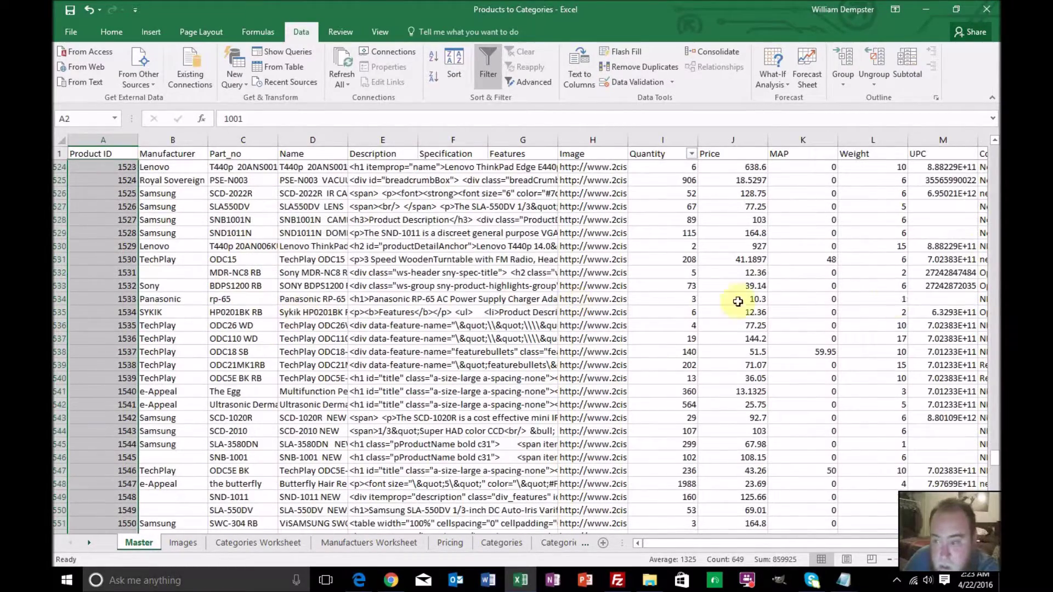
{"action": "left_click_drag", "start_coordinate": [991, 459], "coordinate": [993, 119]}
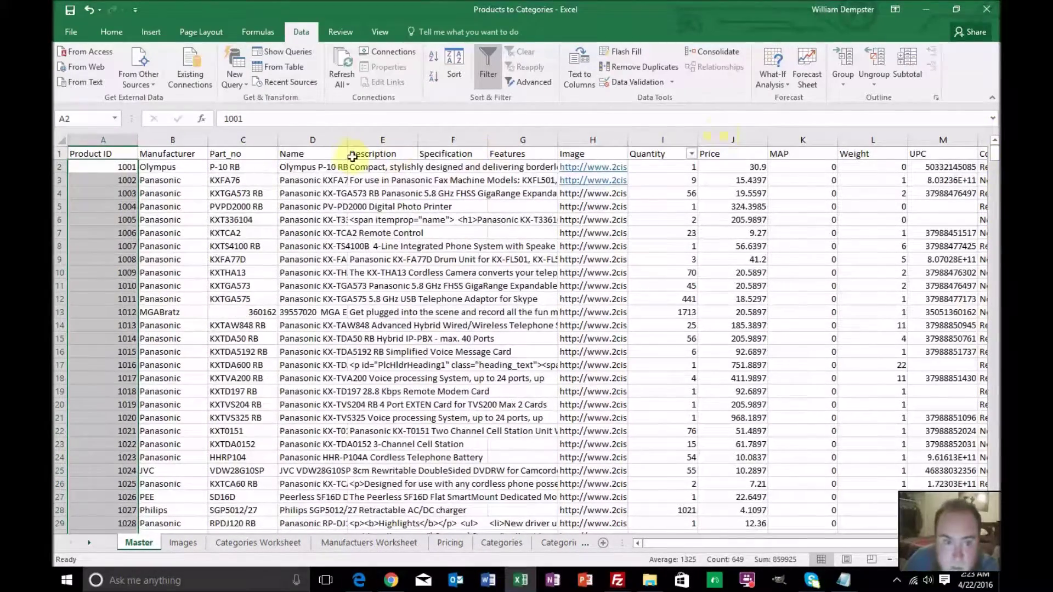
{"action": "left_click", "coordinate": [88, 220]}
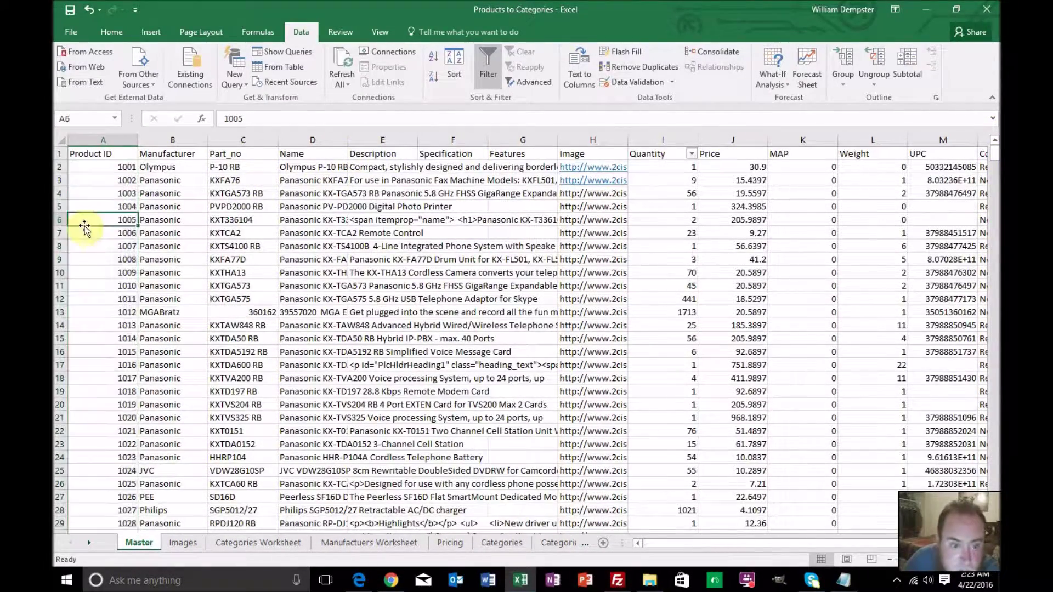
{"action": "left_click", "coordinate": [297, 221]}
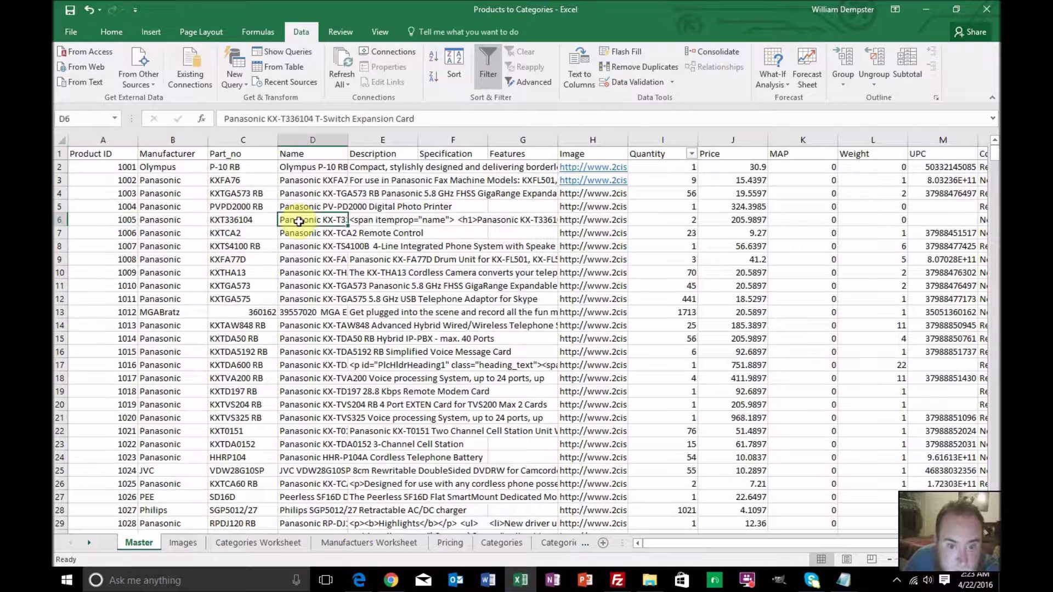
{"action": "left_click", "coordinate": [366, 221]}
Delete the opening <span itemprop="name"> tag from E6's description and commit the edit
{"action": "left_click", "coordinate": [330, 119]}
{"action": "left_click", "coordinate": [329, 119]}
{"action": "key", "text": "BackSpace"}
{"action": "key", "text": "BackSpace"}
{"action": "key", "text": "BackSpace"}
{"action": "key", "text": "BackSpace"}
{"action": "key", "text": "BackSpace"}
{"action": "key", "text": "BackSpace"}
{"action": "key", "text": "BackSpace"}
{"action": "key", "text": "BackSpace"}
{"action": "key", "text": "BackSpace"}
{"action": "key", "text": "BackSpace"}
{"action": "key", "text": "BackSpace"}
{"action": "key", "text": "BackSpace"}
{"action": "key", "text": "BackSpace"}
{"action": "key", "text": "BackSpace"}
{"action": "key", "text": "BackSpace"}
{"action": "key", "text": "BackSpace"}
{"action": "key", "text": "BackSpace"}
{"action": "key", "text": "BackSpace"}
{"action": "key", "text": "BackSpace"}
{"action": "key", "text": "BackSpace"}
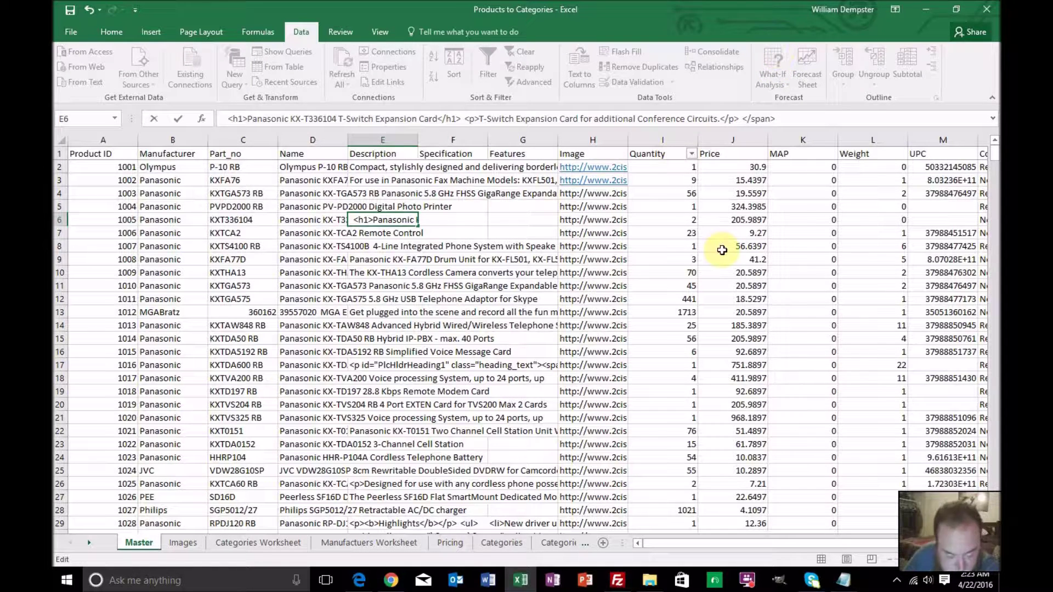
{"action": "key", "text": "ctrl+Return"}
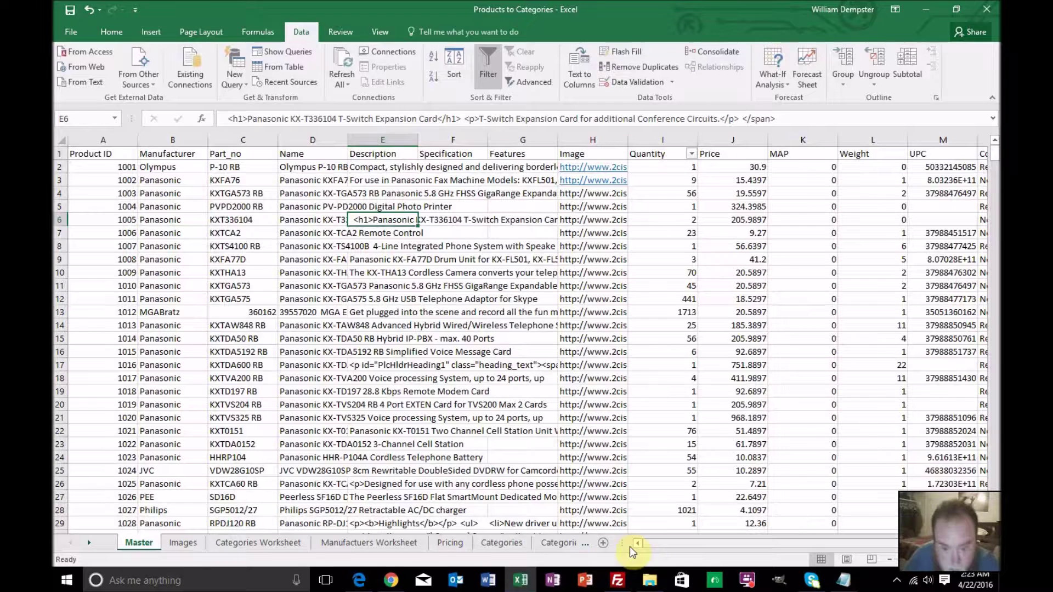
Return to the Product Descriptions sheet
{"action": "left_click", "coordinate": [87, 543]}
{"action": "left_click", "coordinate": [86, 543]}
{"action": "left_click", "coordinate": [86, 542]}
{"action": "left_click", "coordinate": [87, 542]}
{"action": "left_click", "coordinate": [89, 542]}
{"action": "left_click", "coordinate": [465, 542]}
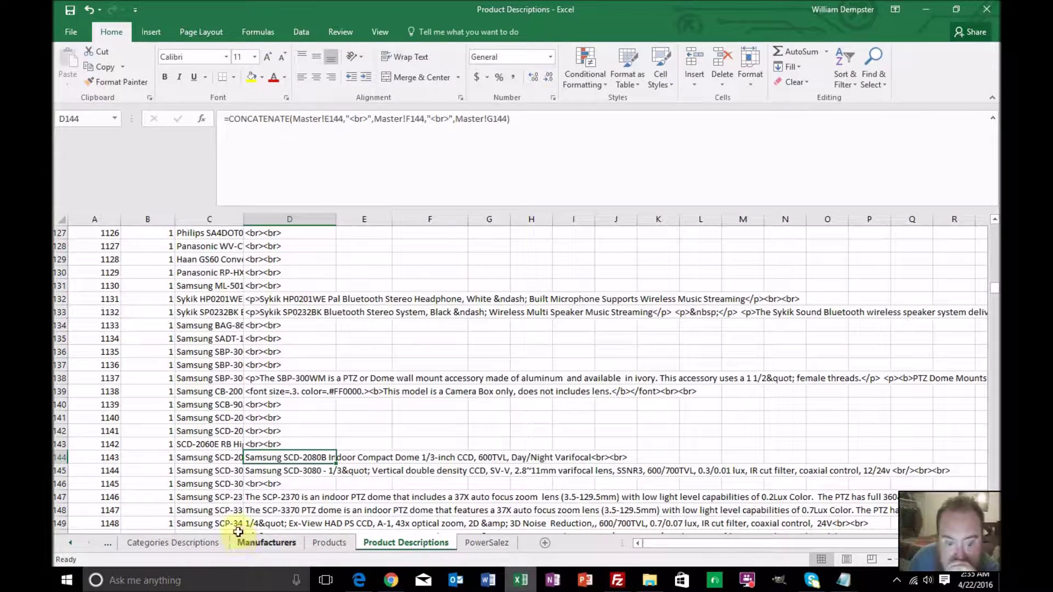
Replace All quote marks with nothing, looking in Formulas with Match entire cell contents off
{"action": "left_click", "coordinate": [878, 80]}
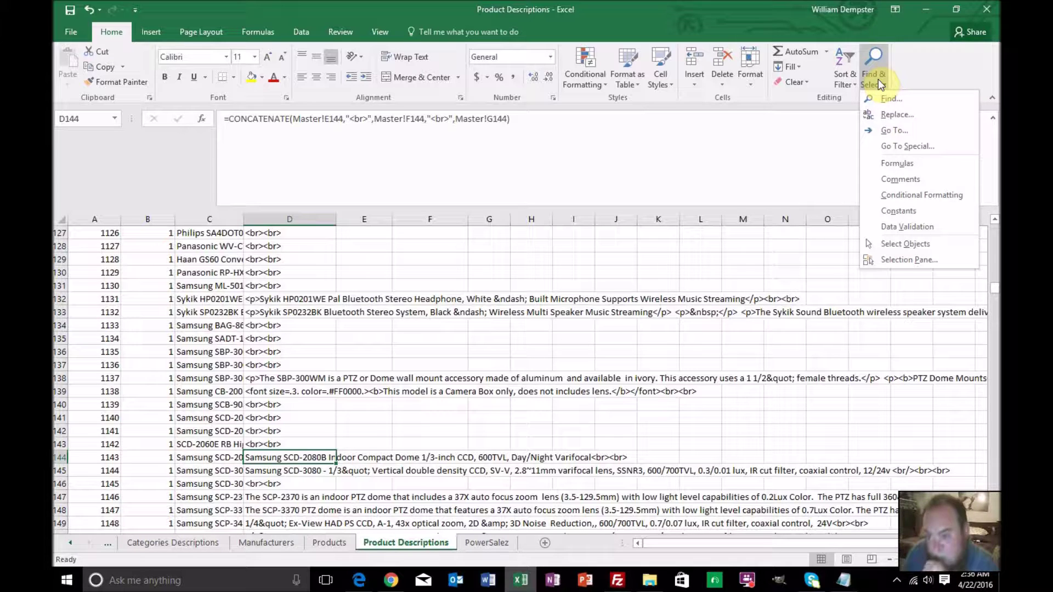
{"action": "left_click", "coordinate": [871, 114]}
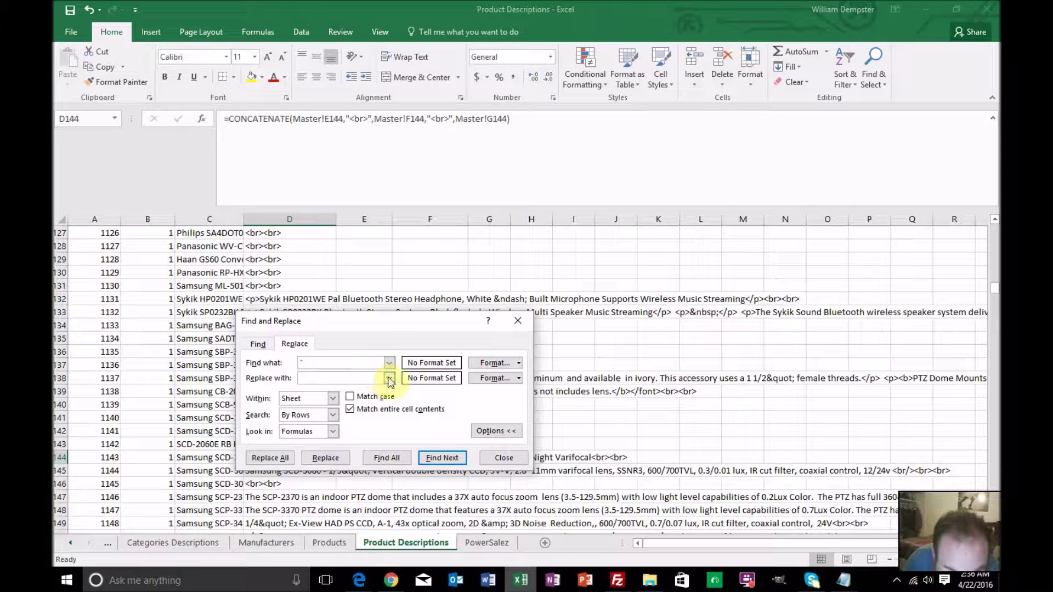
{"action": "left_click", "coordinate": [334, 432]}
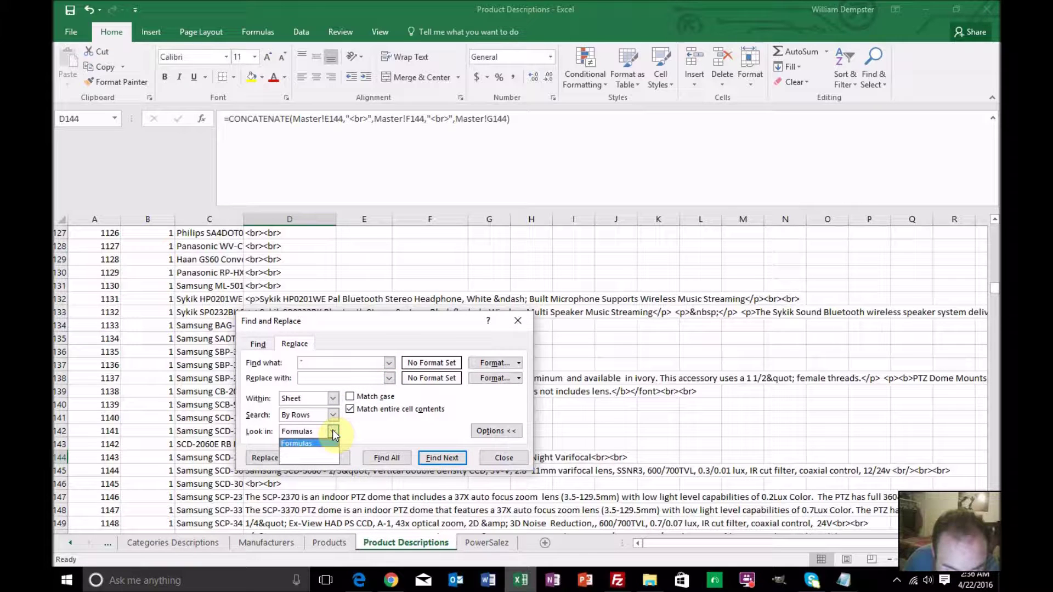
{"action": "left_click", "coordinate": [318, 456]}
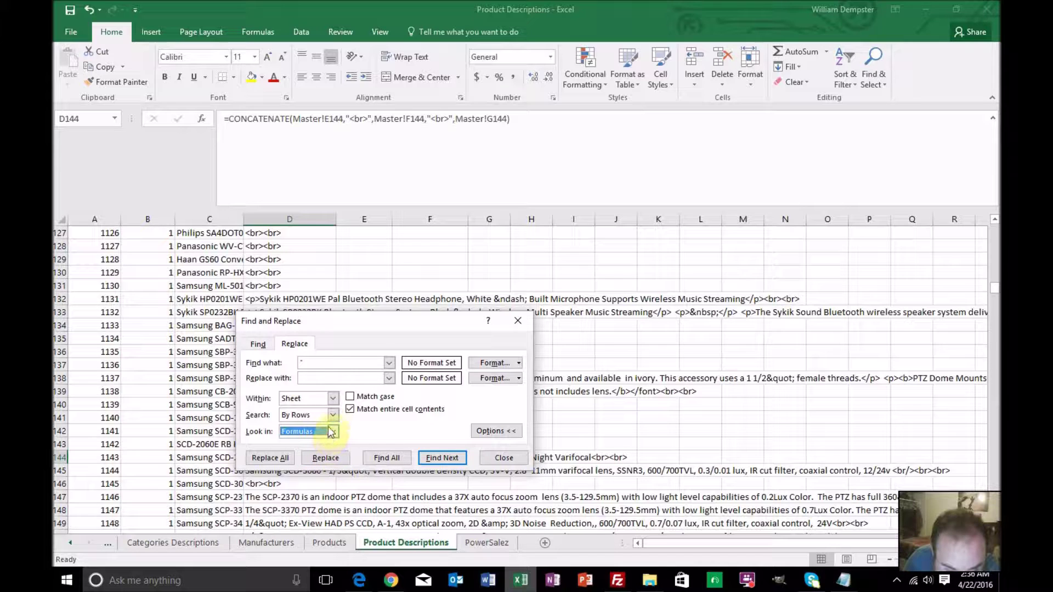
{"action": "left_click", "coordinate": [348, 409]}
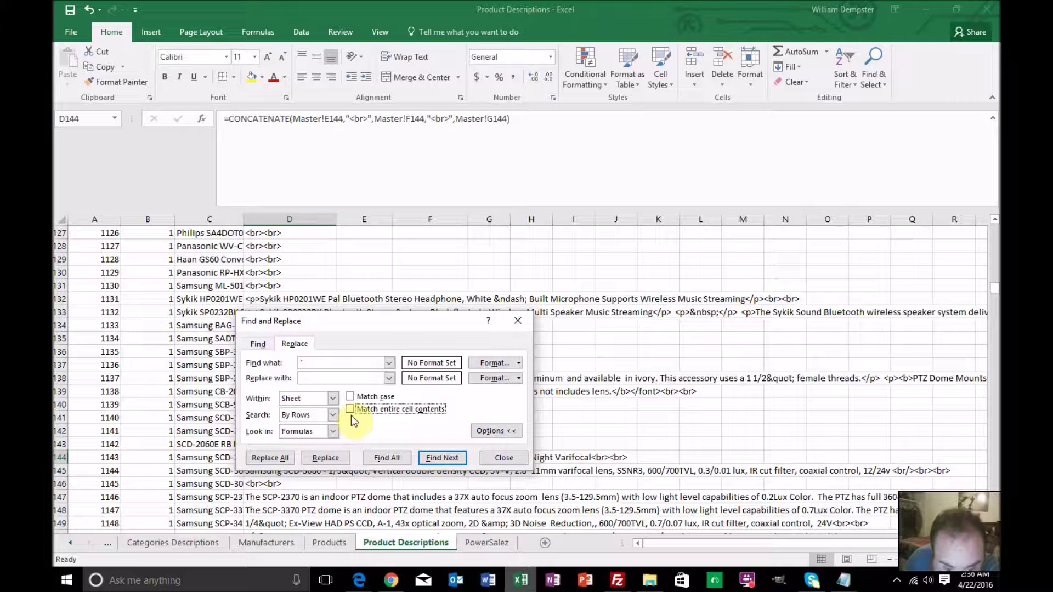
{"action": "left_click", "coordinate": [497, 434]}
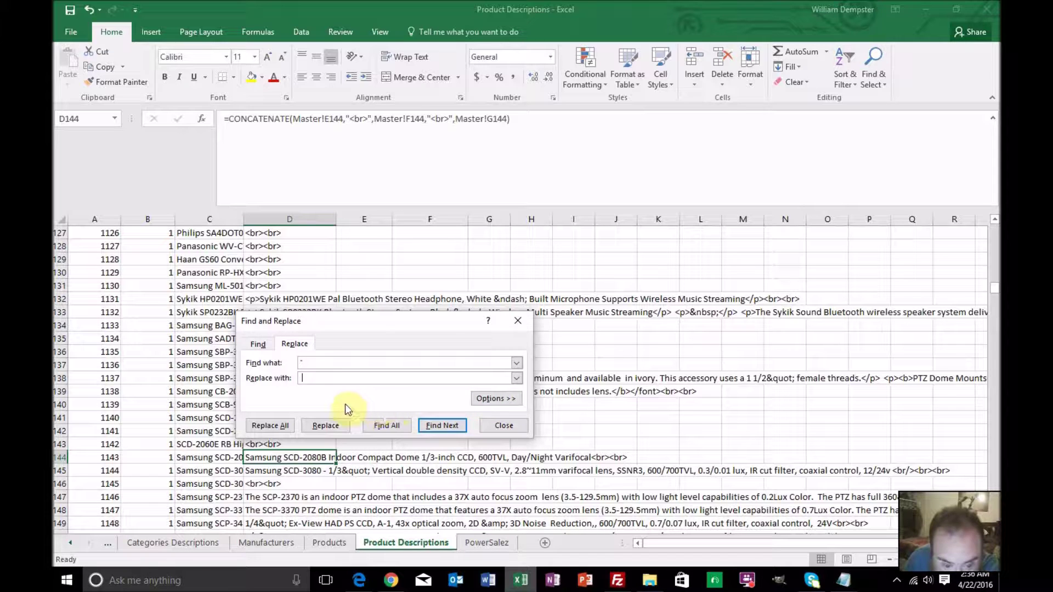
{"action": "left_click", "coordinate": [276, 426]}
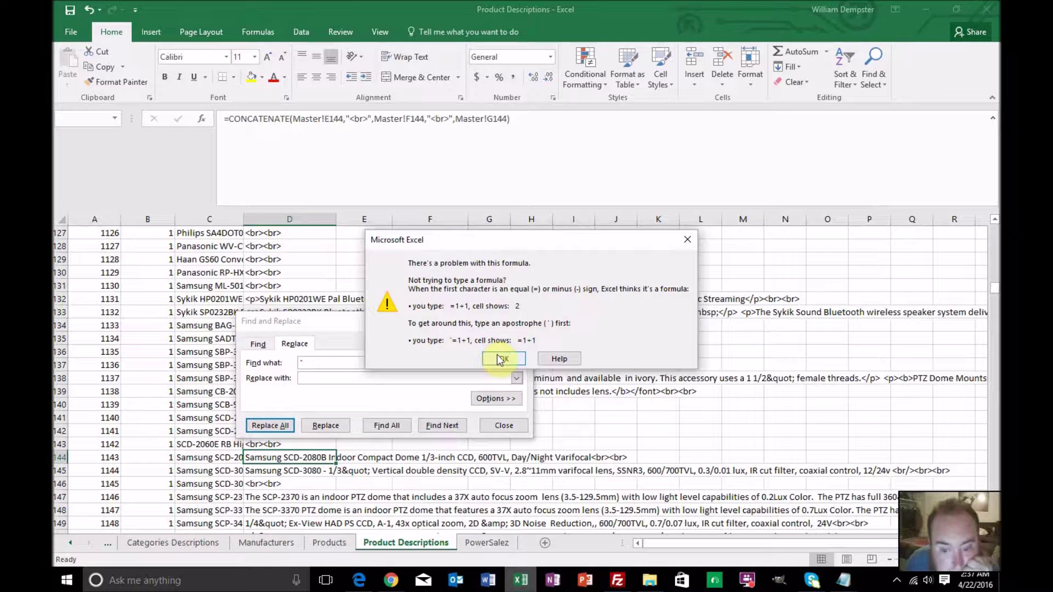
Dismiss the formula warning, set the replacement text to '.', and find the next match
{"action": "left_click", "coordinate": [501, 359]}
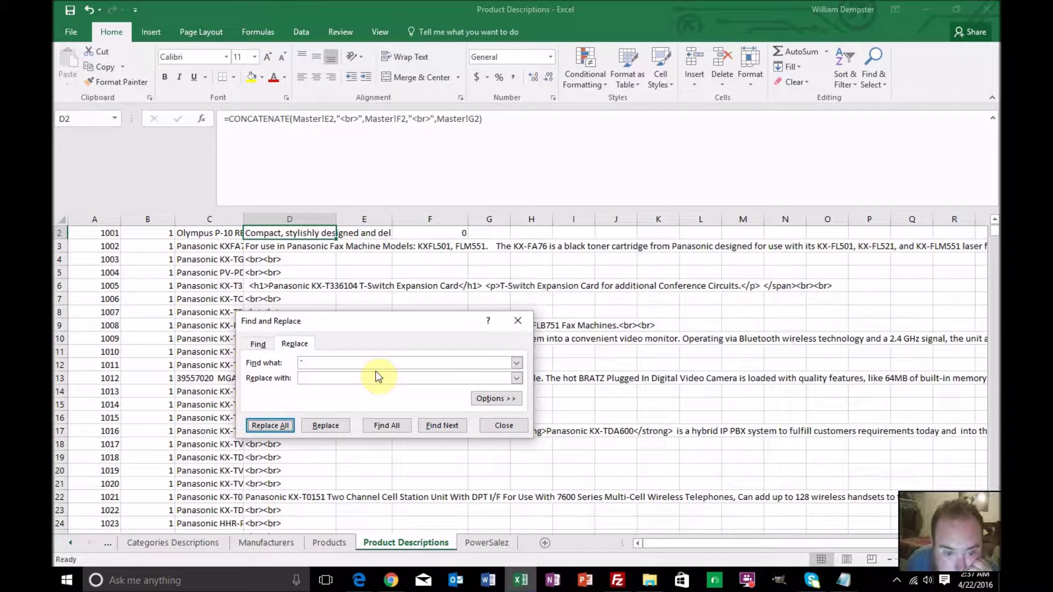
{"action": "left_click", "coordinate": [318, 362]}
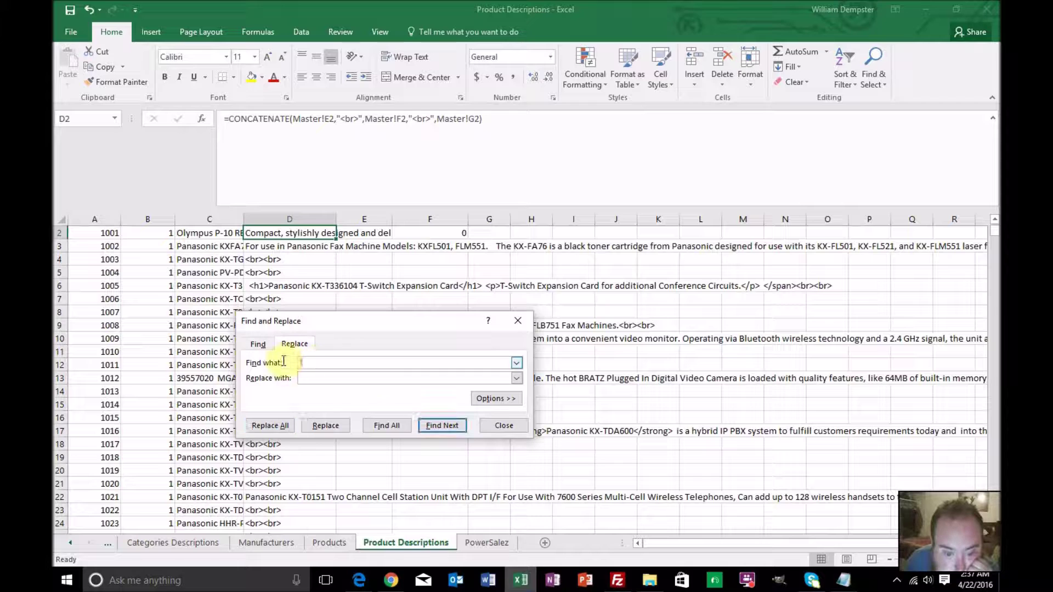
{"action": "left_click", "coordinate": [323, 378]}
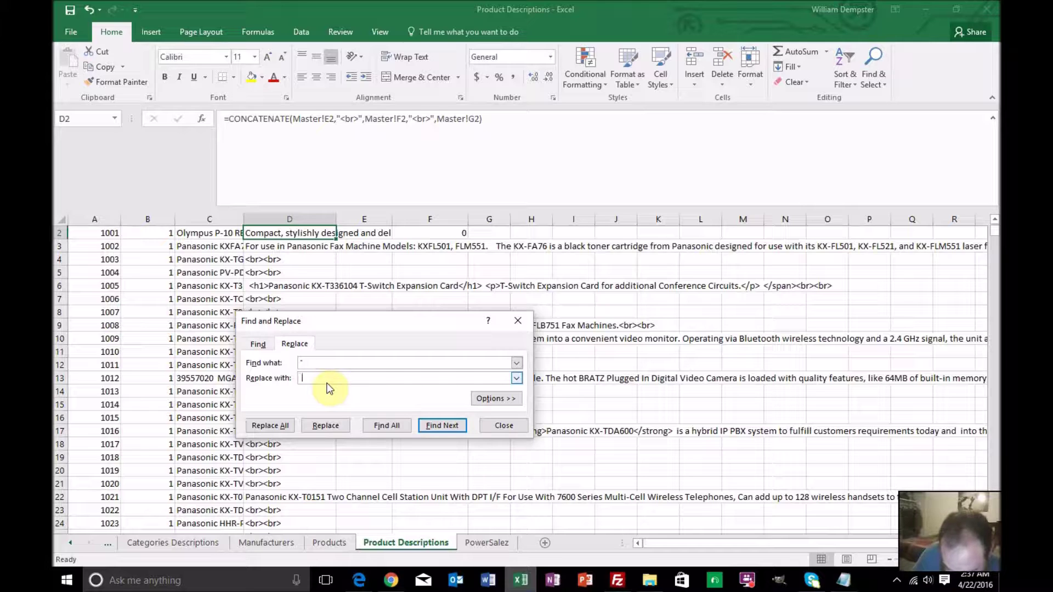
{"action": "type", "text": "."}
{"action": "left_click", "coordinate": [430, 425]}
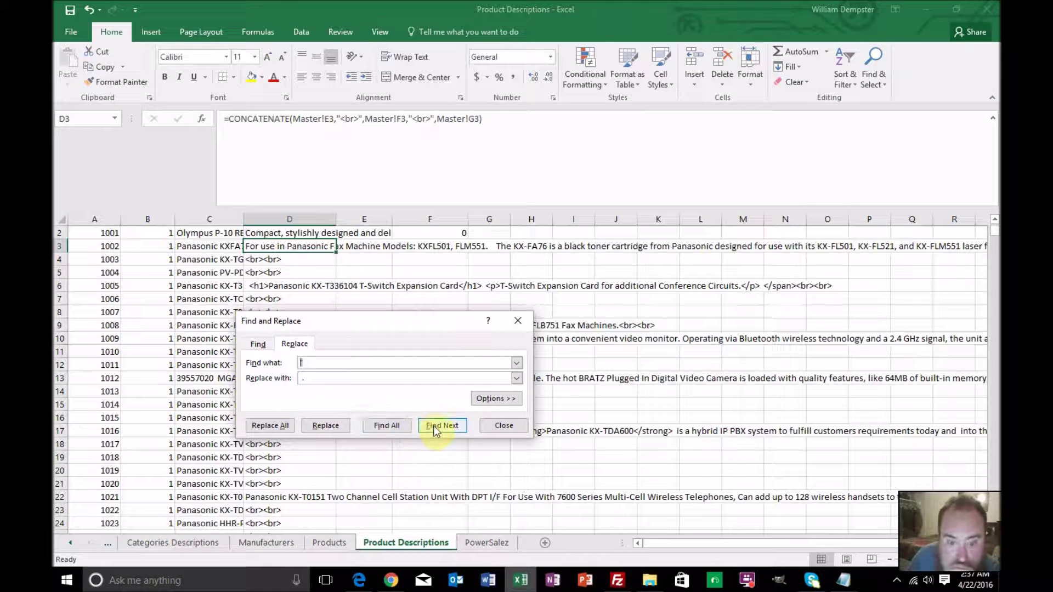
Replace the match in D3, dismiss the formula warning again, and close Find and Replace
{"action": "left_click", "coordinate": [327, 424]}
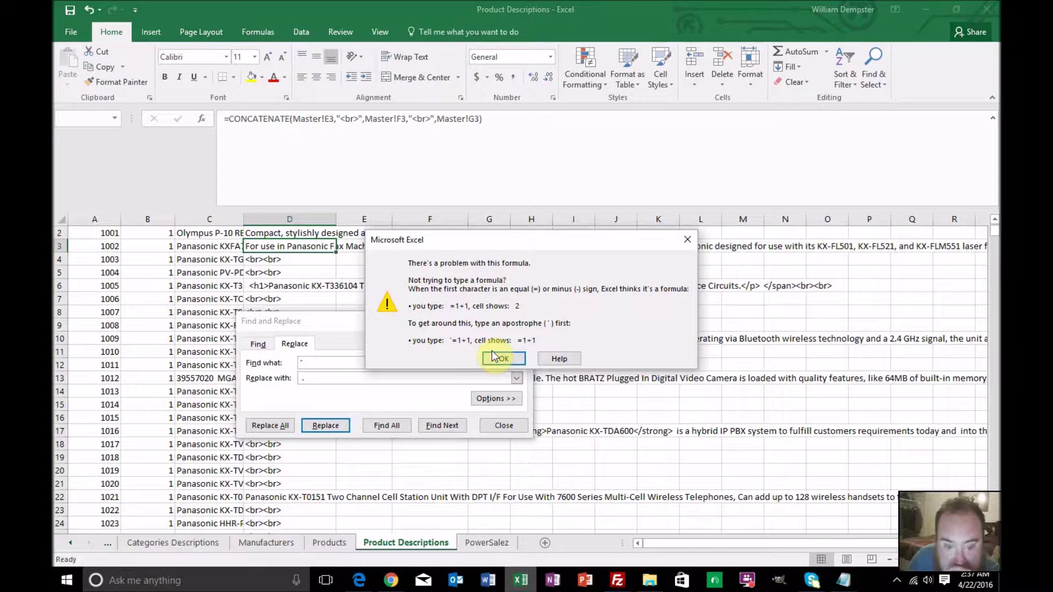
{"action": "left_click", "coordinate": [495, 357]}
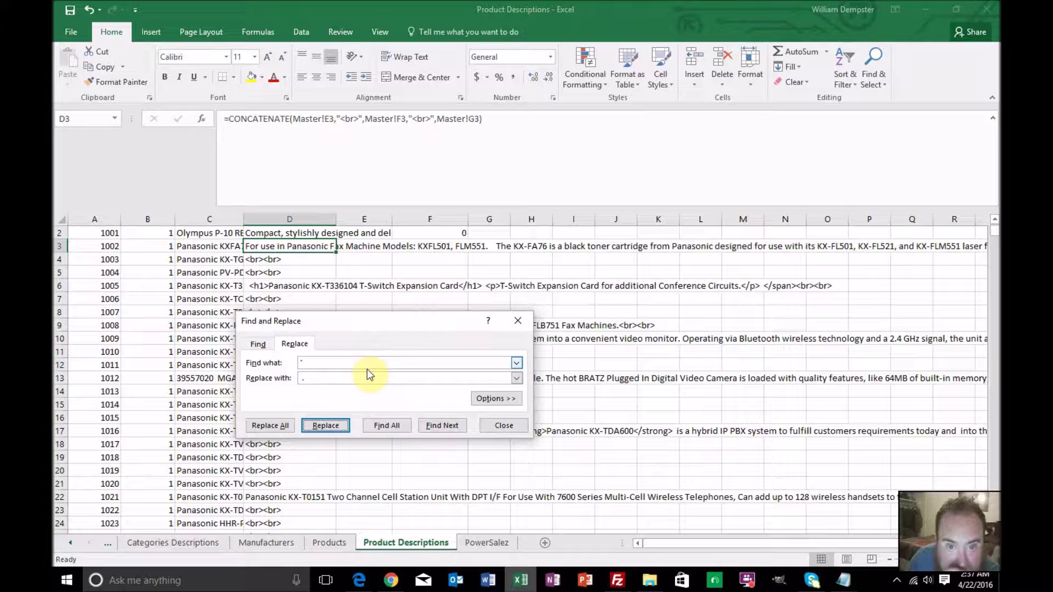
{"action": "left_click", "coordinate": [499, 426]}
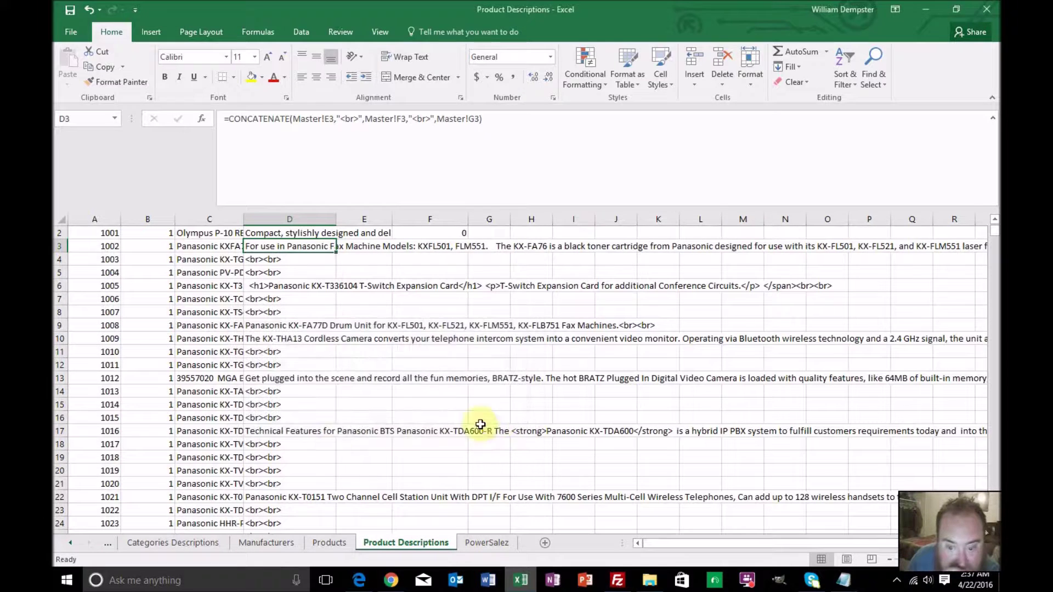
{"action": "left_click", "coordinate": [67, 538]}
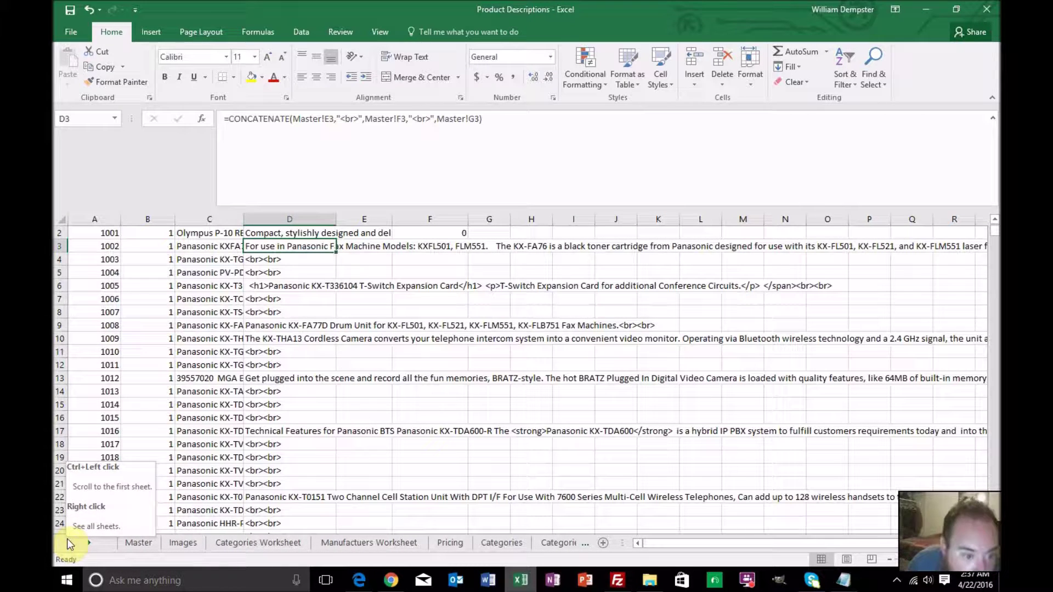
Check the phpMyAdmin error, then inspect row 145's part number, name and nearby descriptions on Master
{"action": "left_click", "coordinate": [137, 541]}
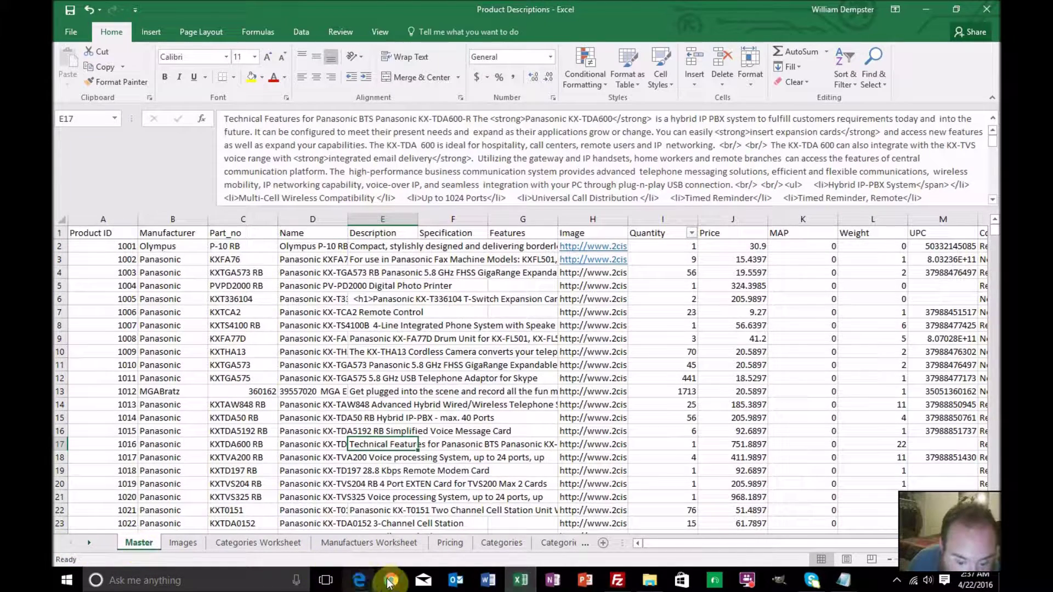
{"action": "left_click", "coordinate": [391, 580]}
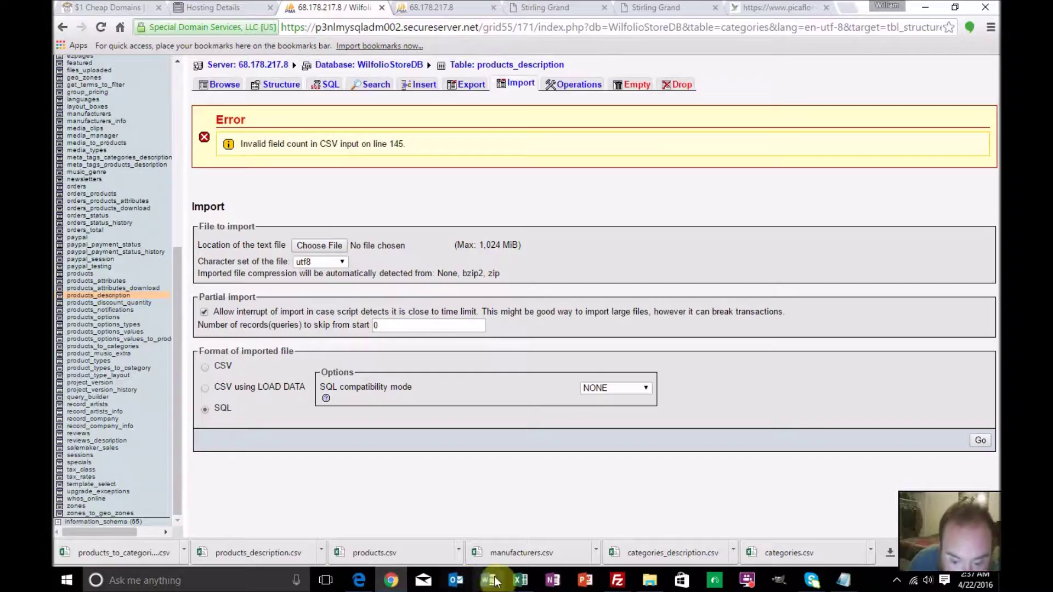
{"action": "left_click", "coordinate": [518, 581]}
{"action": "scroll", "coordinate": [351, 446], "scroll_direction": "down", "scroll_amount": 18}
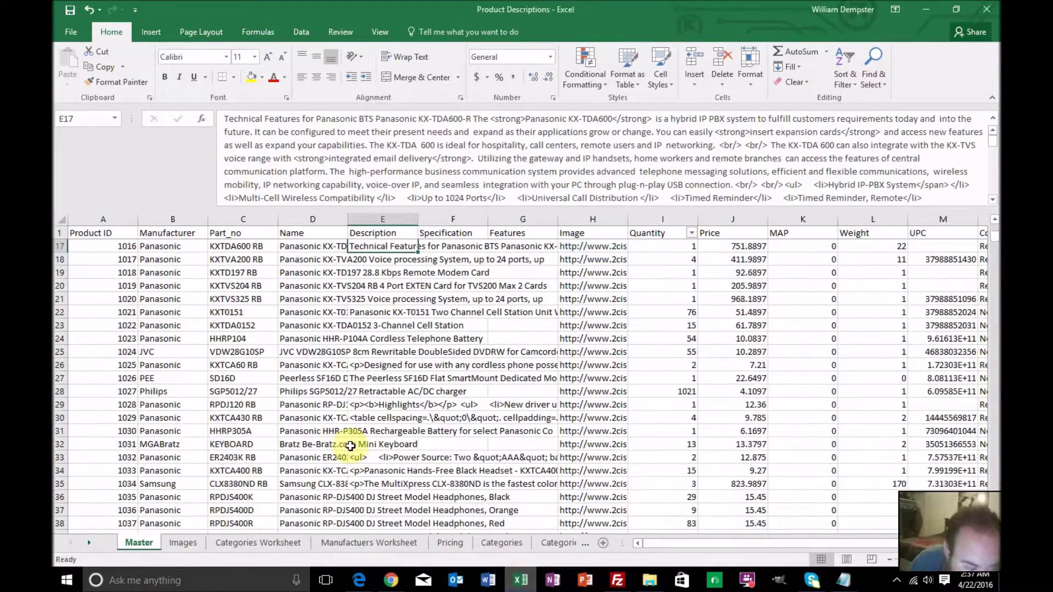
{"action": "scroll", "coordinate": [350, 446], "scroll_direction": "down", "scroll_amount": 20}
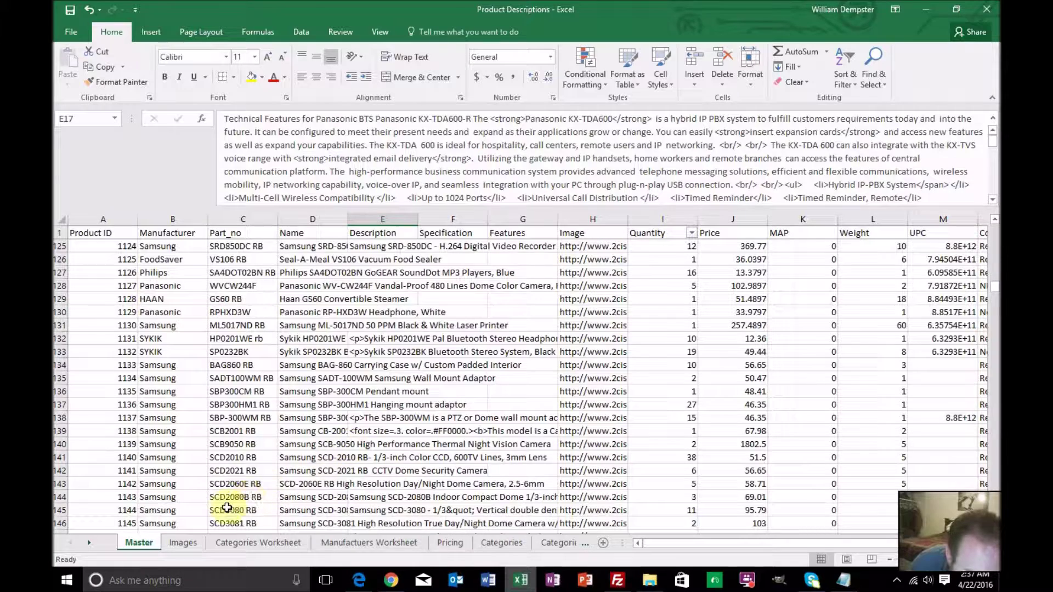
{"action": "left_click", "coordinate": [290, 510]}
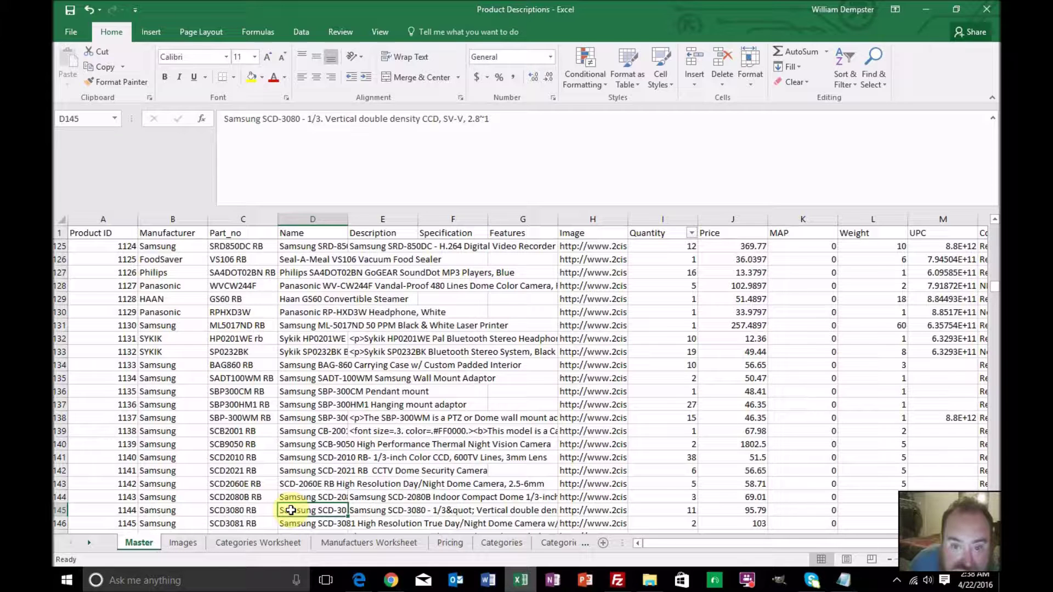
{"action": "left_click", "coordinate": [256, 507]}
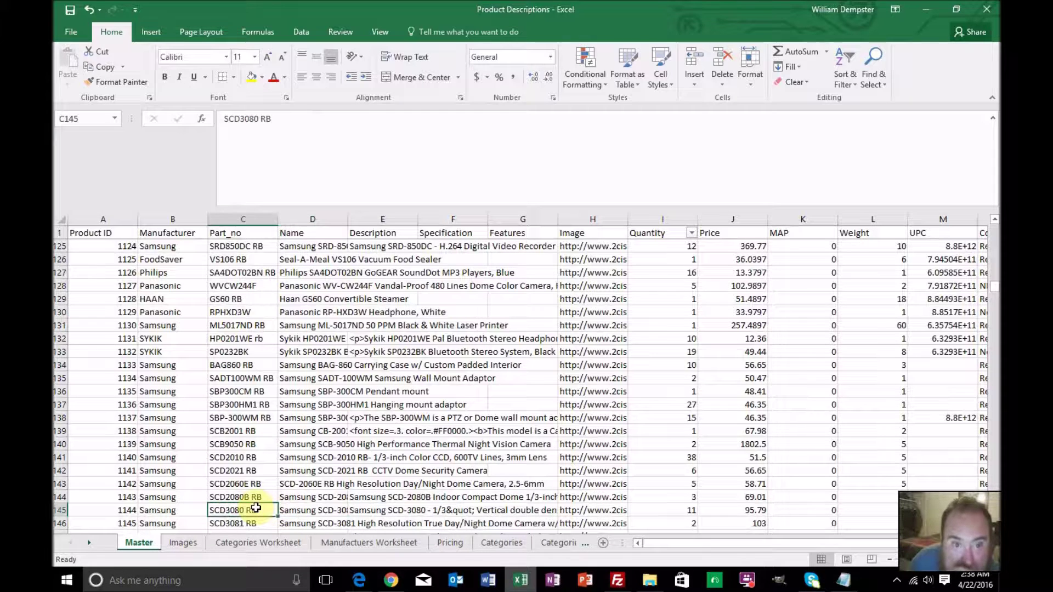
{"action": "left_click", "coordinate": [291, 511]}
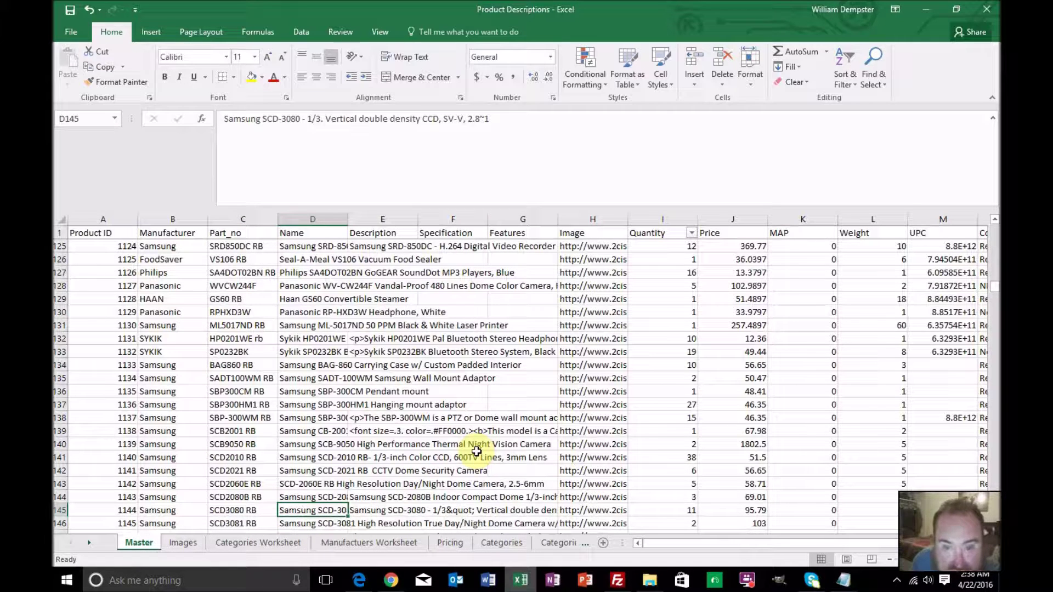
{"action": "key", "text": "Right"}
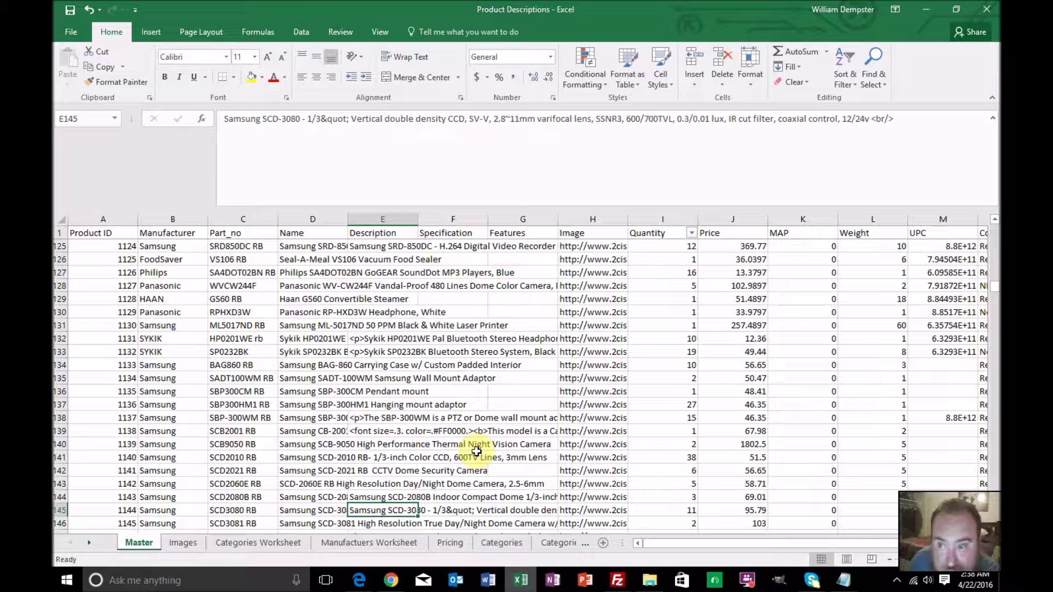
{"action": "key", "text": "Up"}
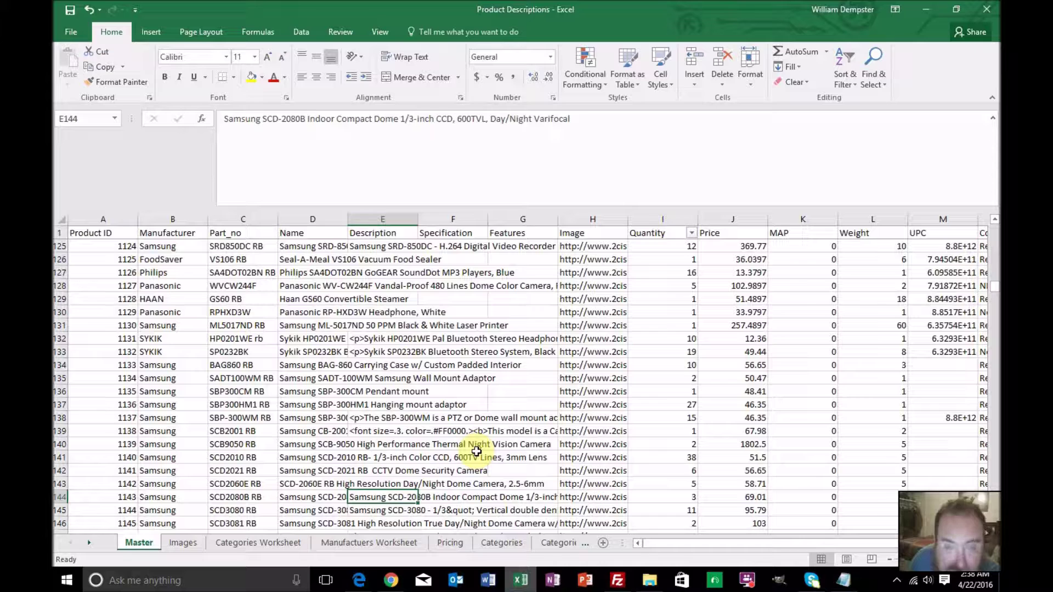
{"action": "key", "text": "Up"}
{"action": "key", "text": "Up"}
{"action": "key", "text": "Up"}
{"action": "key", "text": "Up"}
{"action": "key", "text": "Up"}
{"action": "key", "text": "Up"}
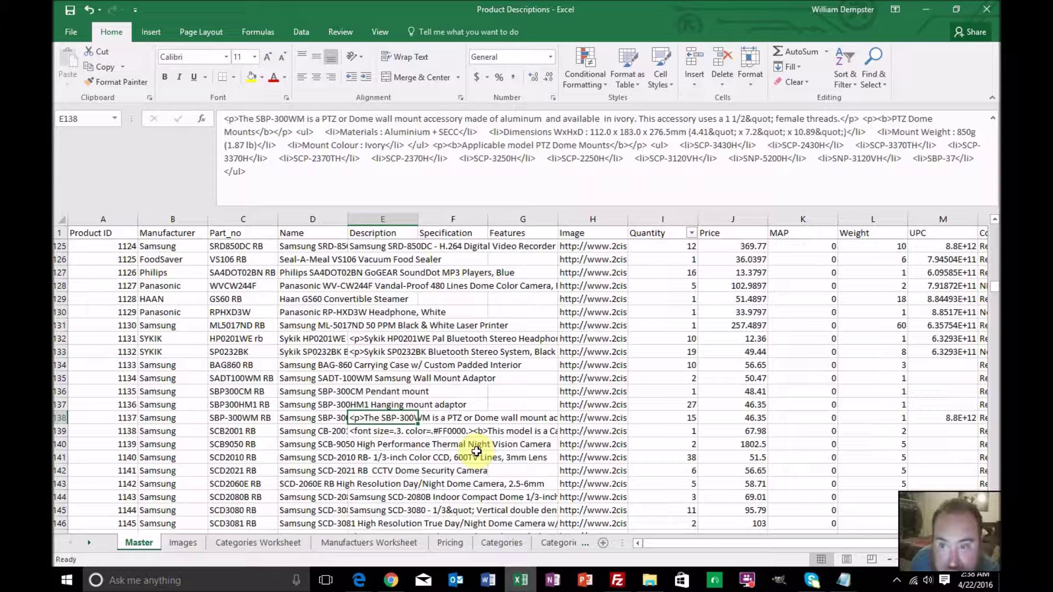
{"action": "key", "text": "Down"}
{"action": "key", "text": "Down"}
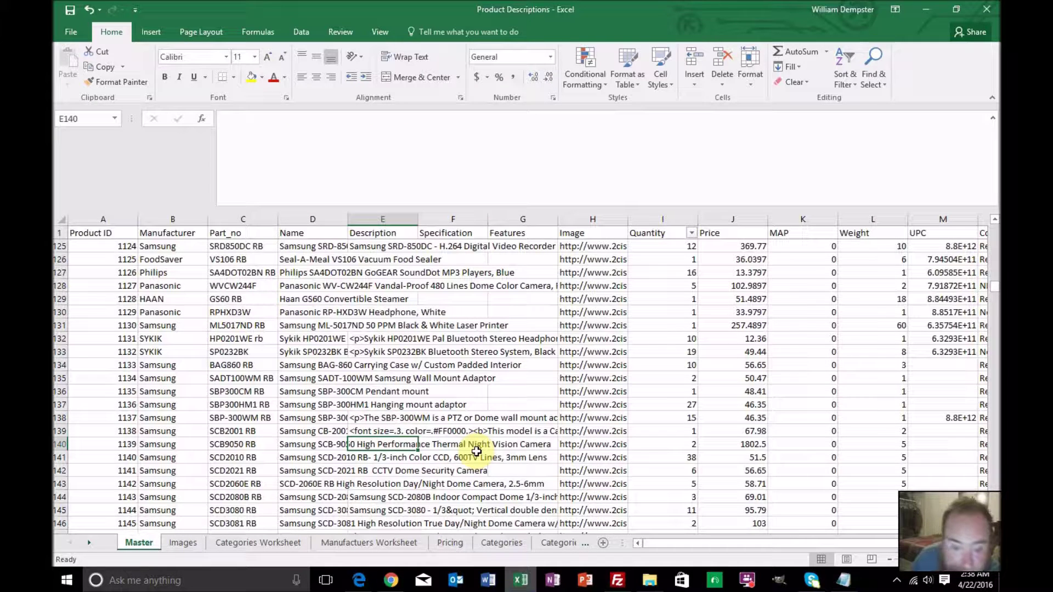
Replace every comma on the Master sheet with nothing, 3475 replacements
{"action": "left_click", "coordinate": [869, 83]}
{"action": "left_click", "coordinate": [868, 111]}
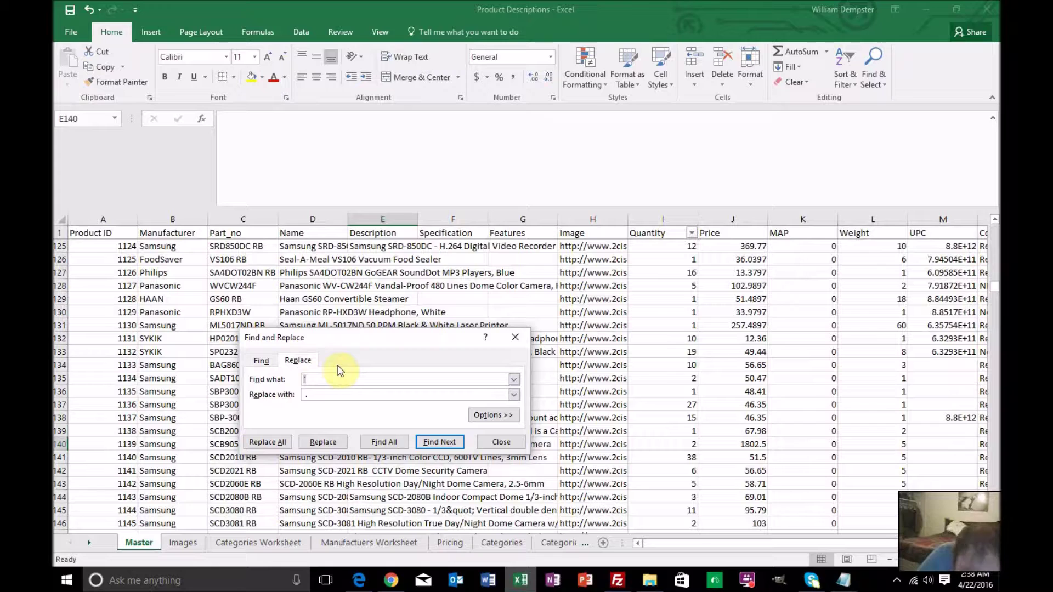
{"action": "left_click", "coordinate": [305, 394]}
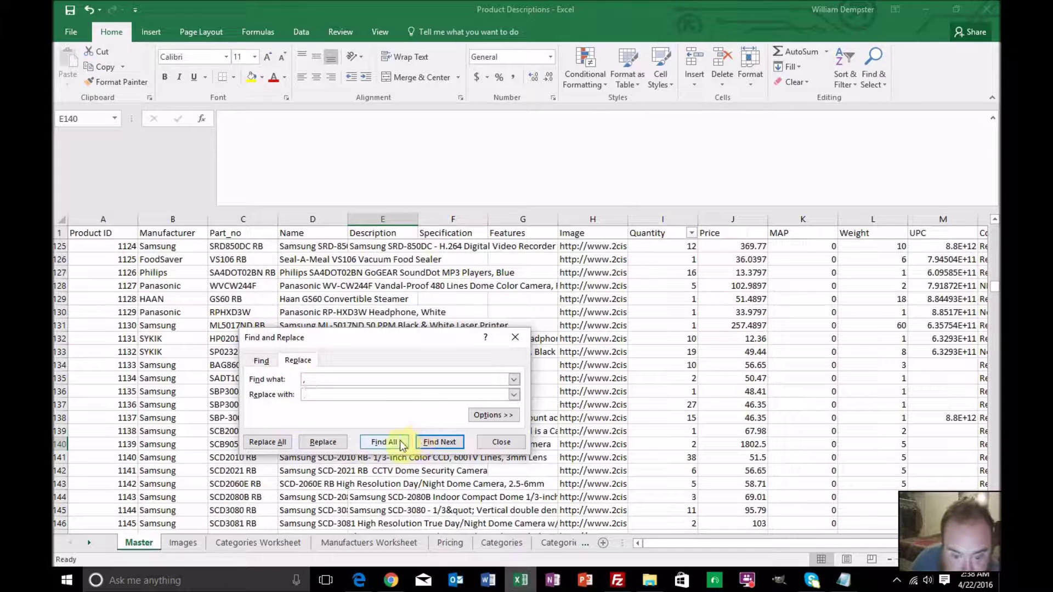
{"action": "left_click", "coordinate": [267, 442]}
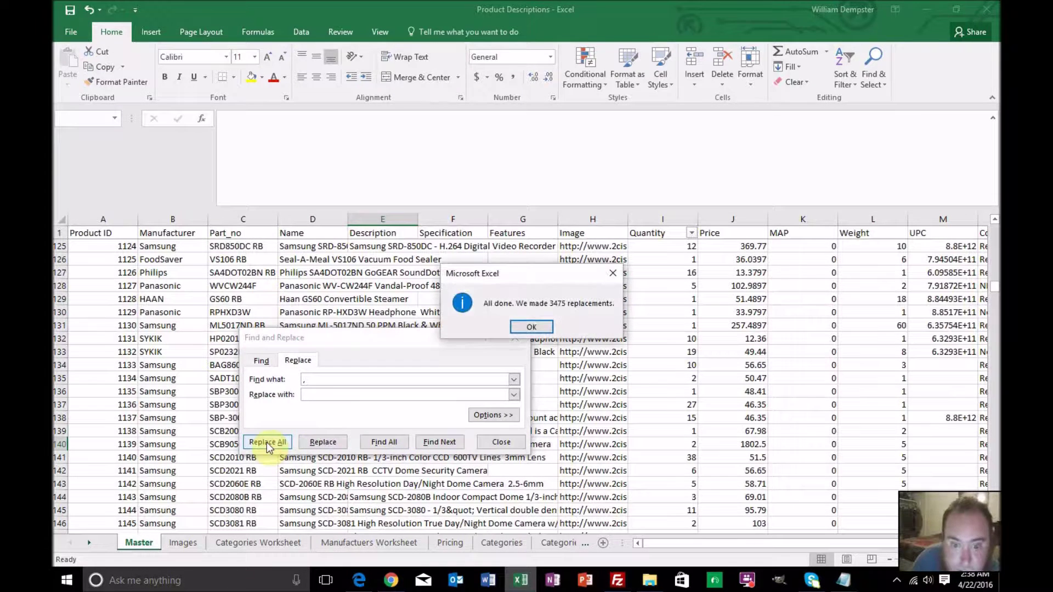
{"action": "left_click", "coordinate": [530, 325]}
Open phpMyAdmin's file picker and resave the Product Descriptions sheet in CSV format
{"action": "left_click", "coordinate": [389, 580]}
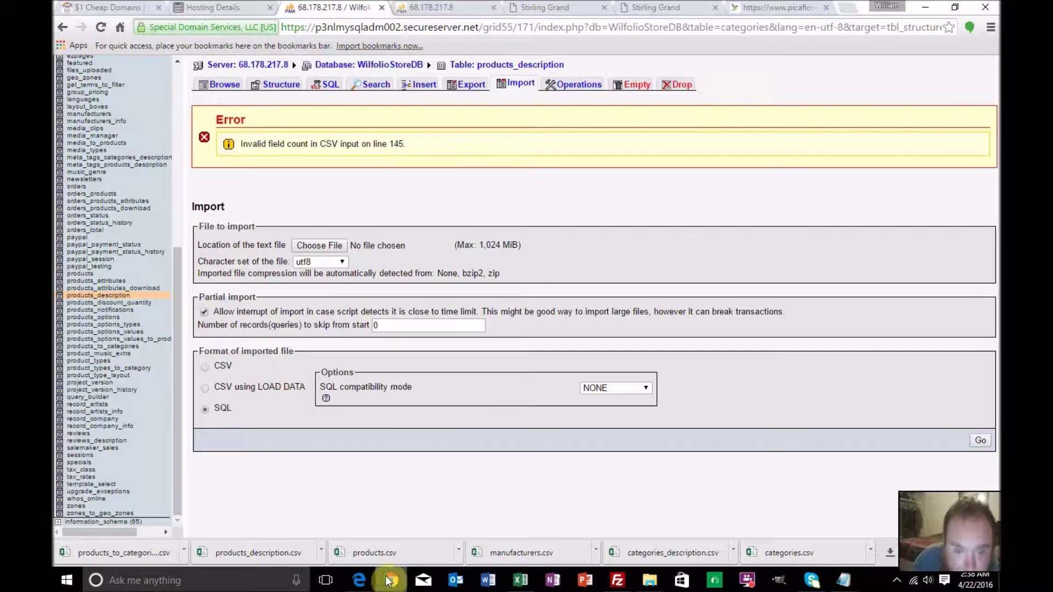
{"action": "left_click", "coordinate": [338, 244]}
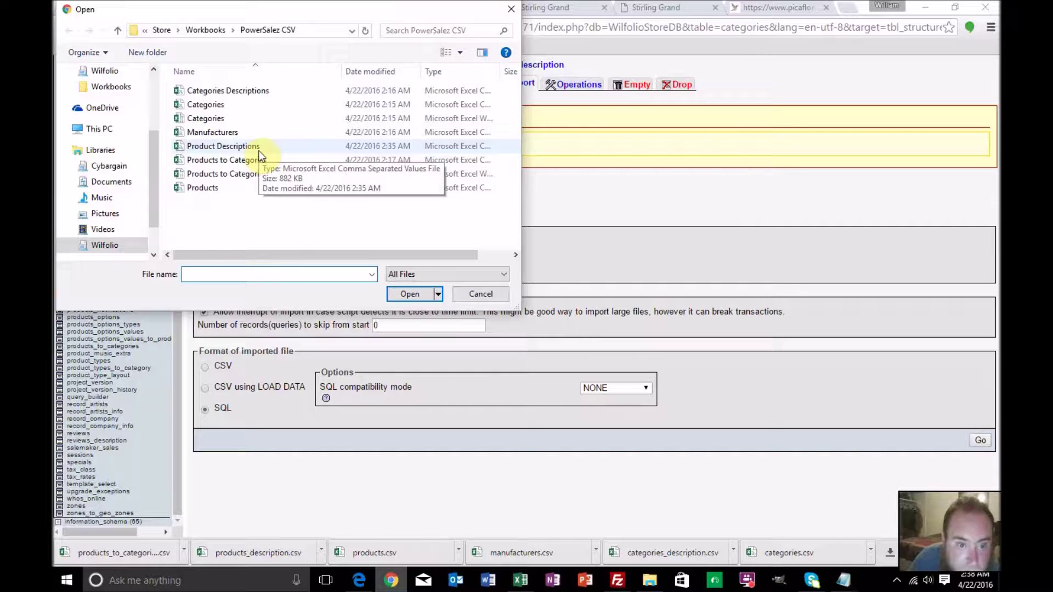
{"action": "left_click", "coordinate": [510, 585]}
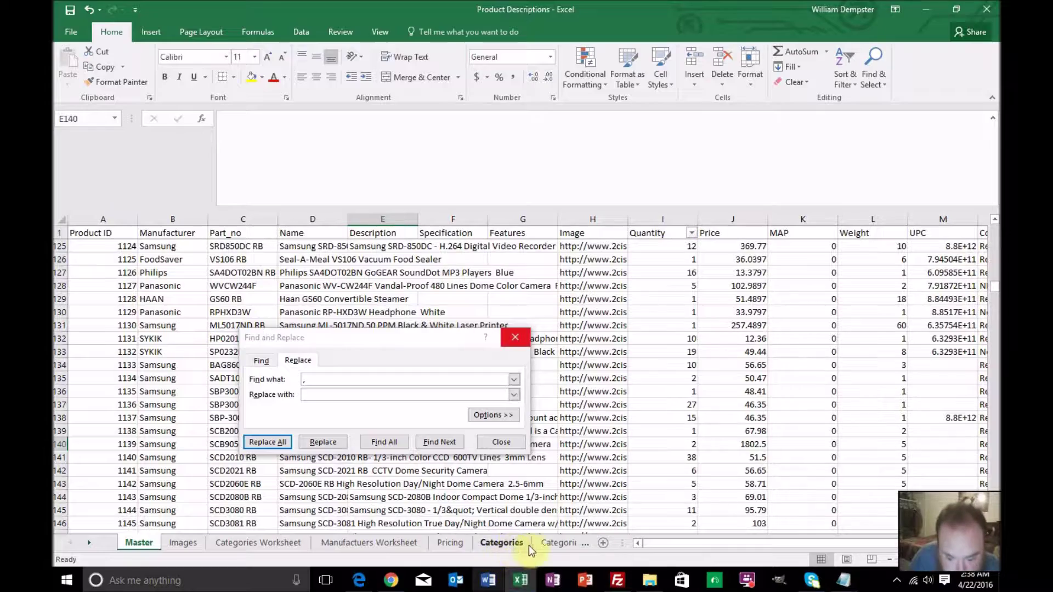
{"action": "left_click", "coordinate": [91, 544]}
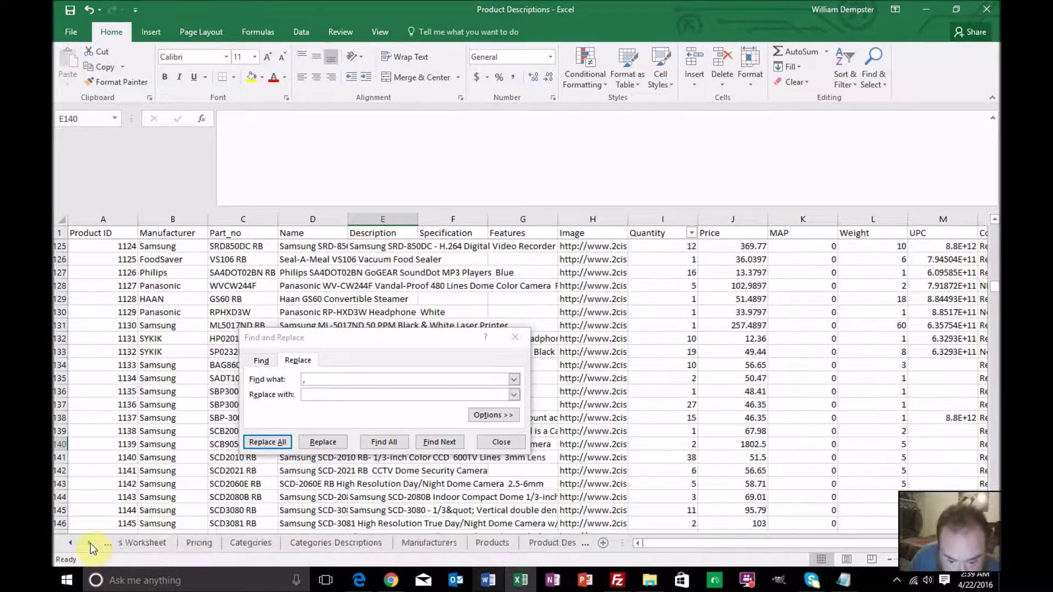
{"action": "left_click", "coordinate": [464, 543]}
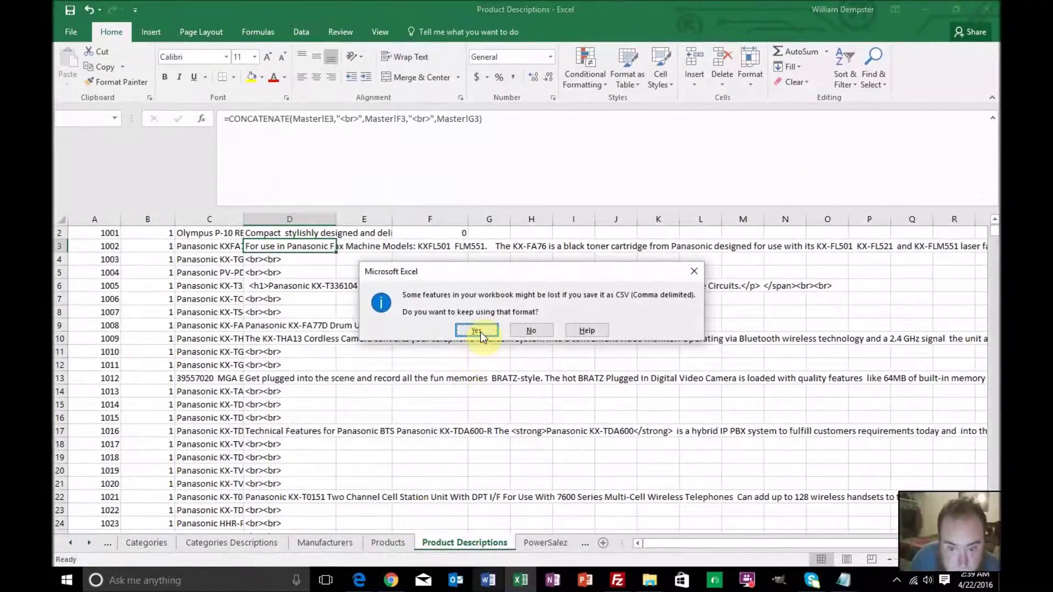
{"action": "left_click", "coordinate": [479, 330]}
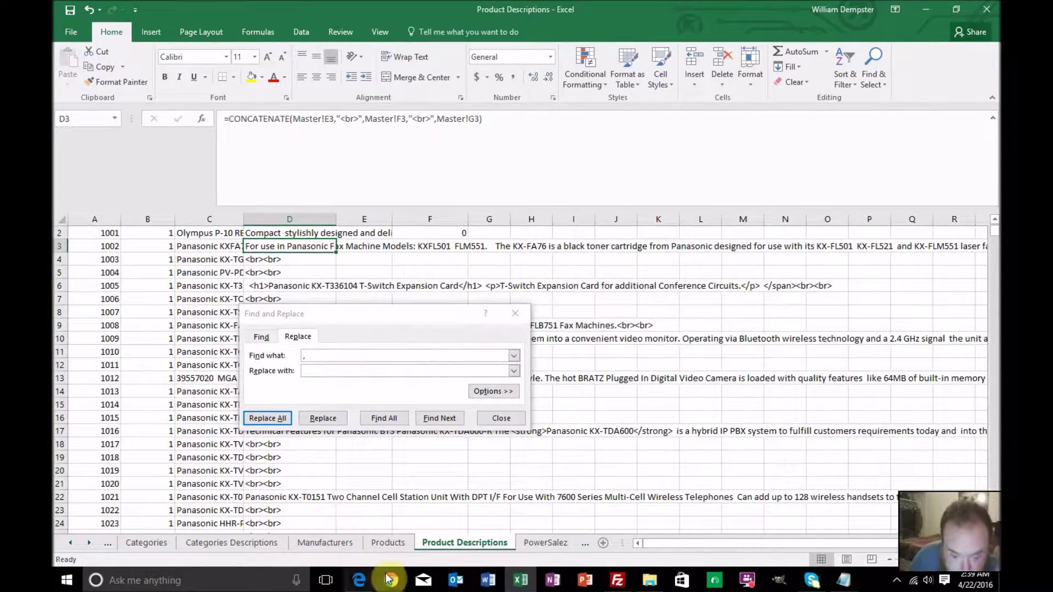
Import Product Descriptions.csv again with 1 record skipped and duplicate rows ignored
{"action": "left_click", "coordinate": [390, 580]}
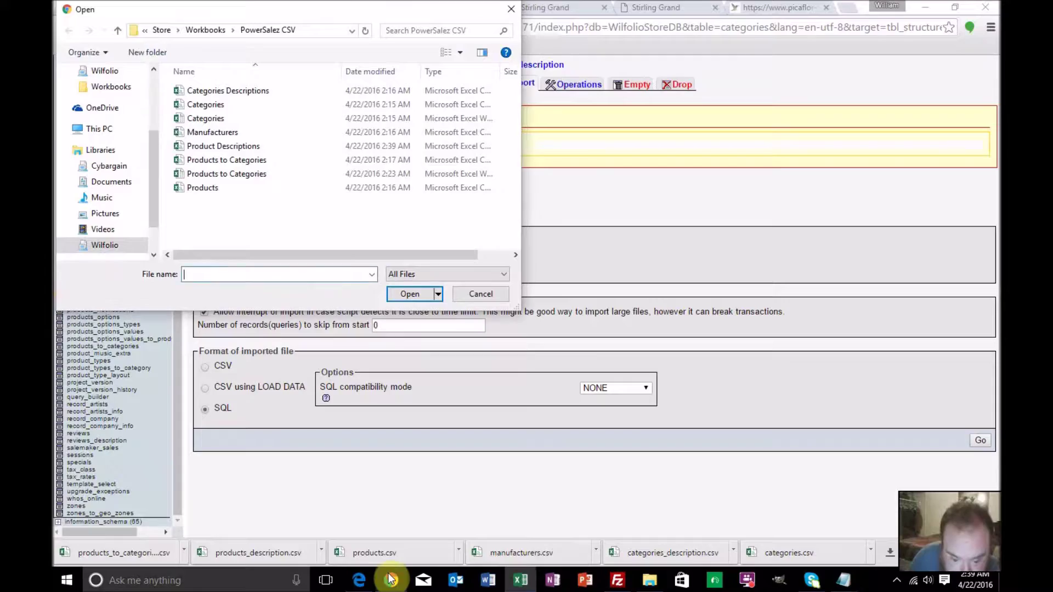
{"action": "double_click", "coordinate": [245, 150]}
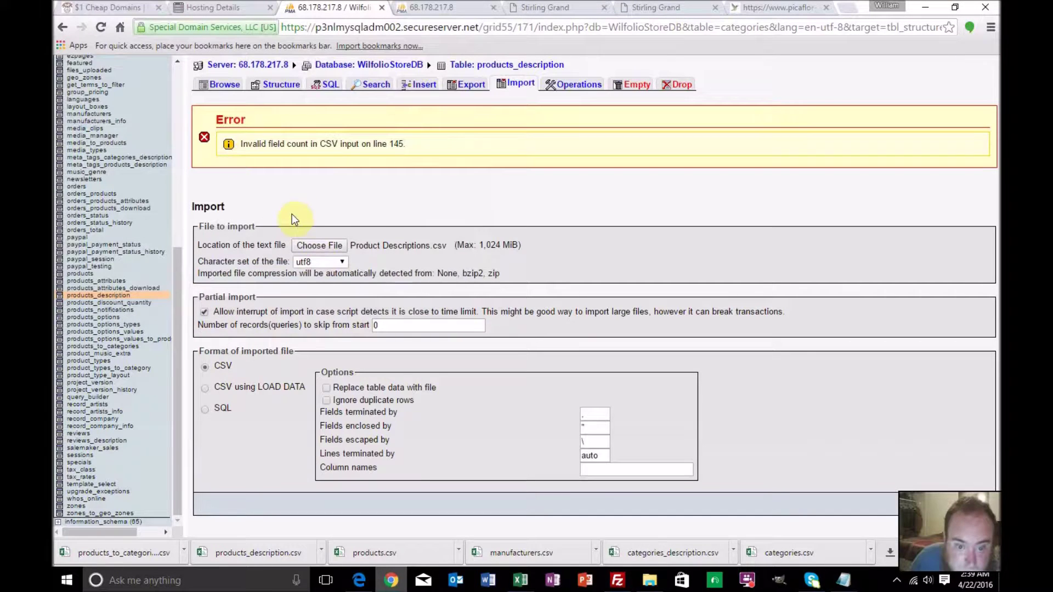
{"action": "left_click", "coordinate": [385, 324]}
{"action": "key", "text": "BackSpace"}
{"action": "type", "text": "1"}
{"action": "left_click", "coordinate": [326, 401]}
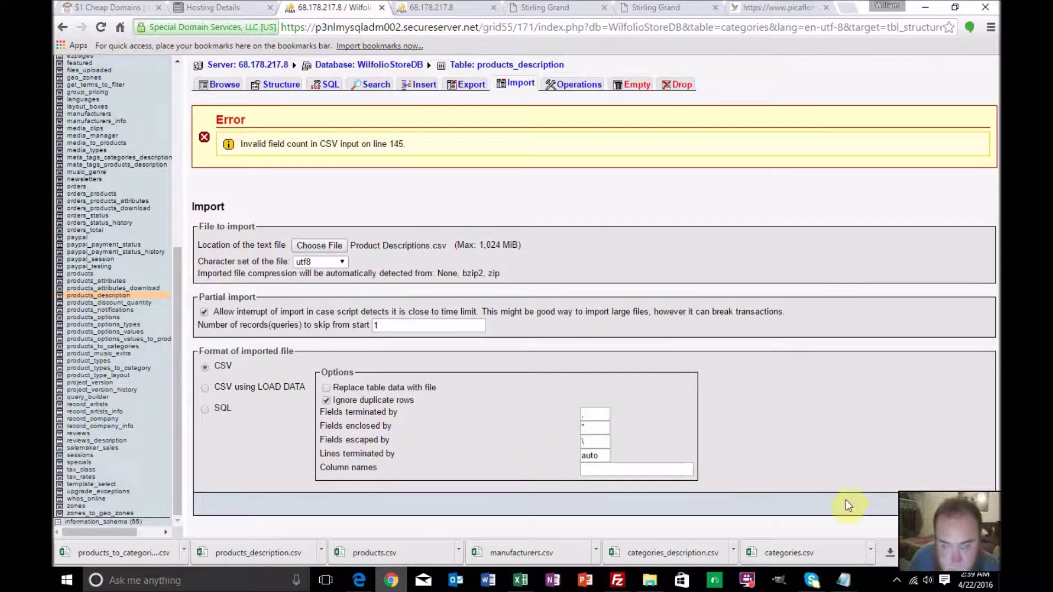
{"action": "left_click", "coordinate": [965, 504]}
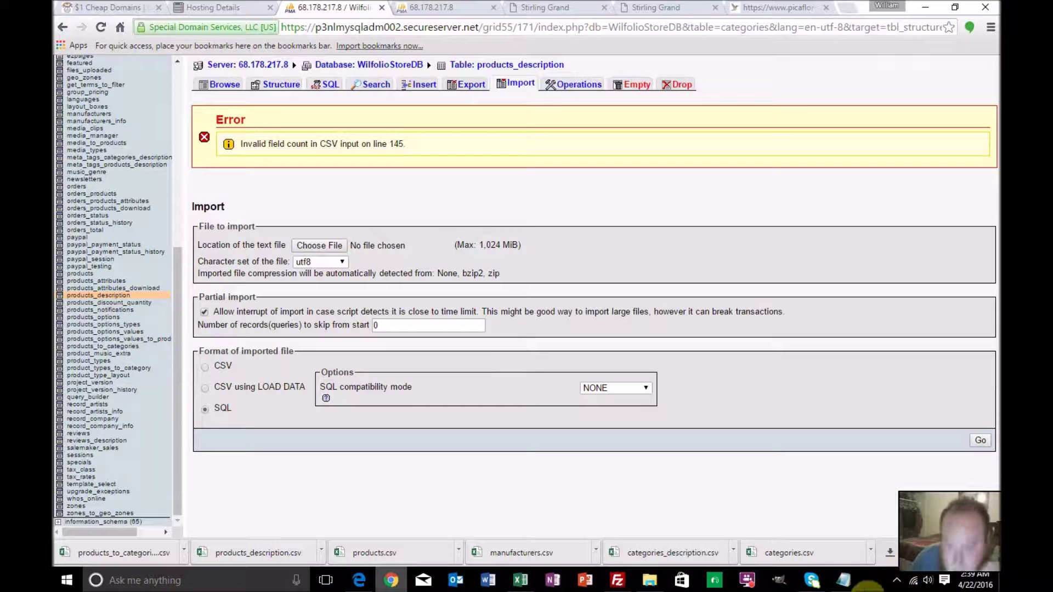
On the Master sheet, inspect product 1144's row 145, including the Samsung SCD-3080 name and description
{"action": "left_click", "coordinate": [520, 580]}
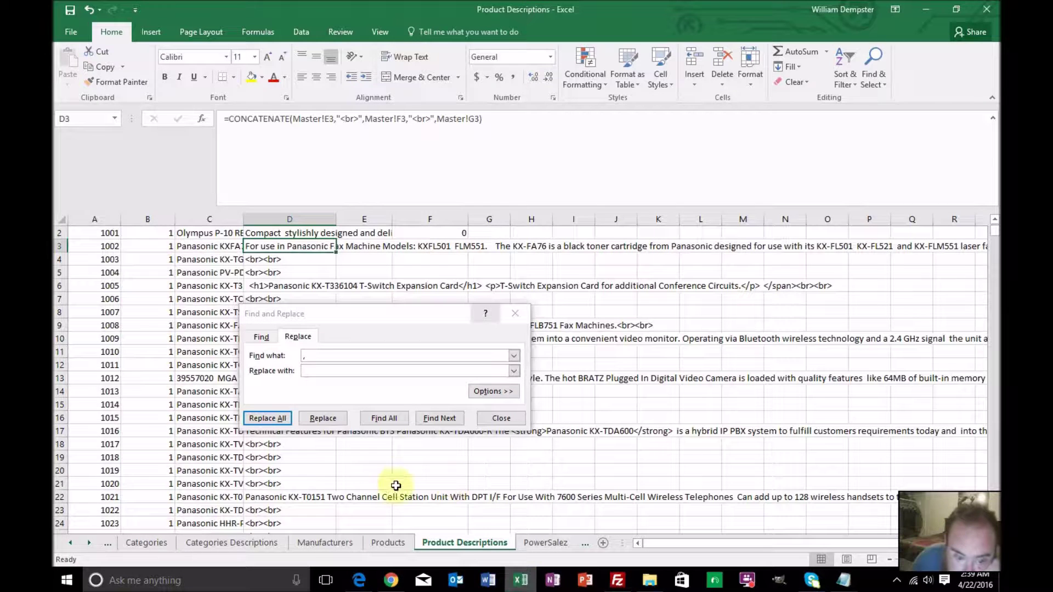
{"action": "left_click", "coordinate": [71, 544]}
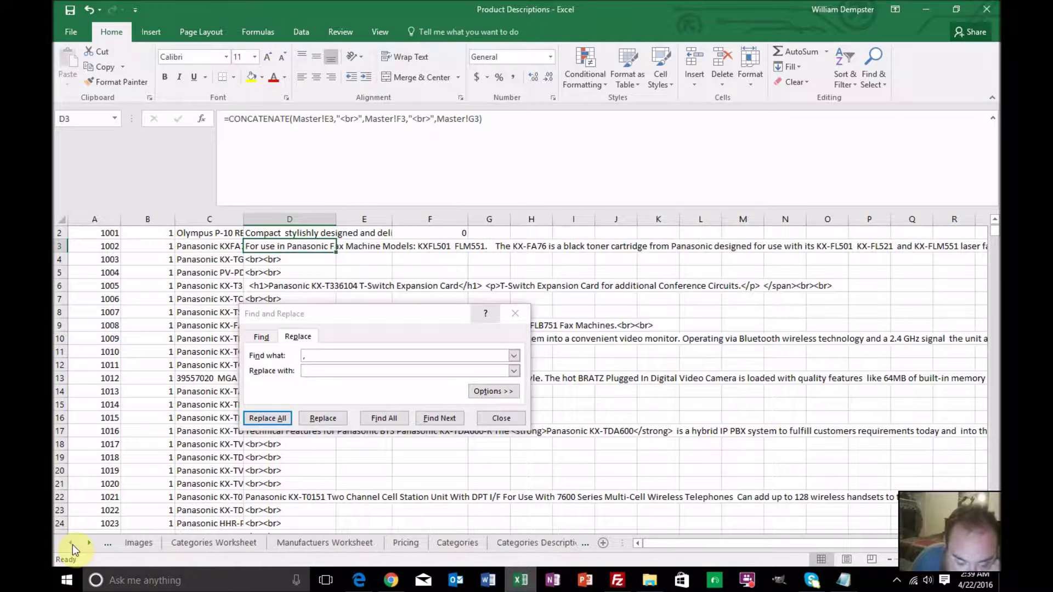
{"action": "left_click", "coordinate": [122, 542]}
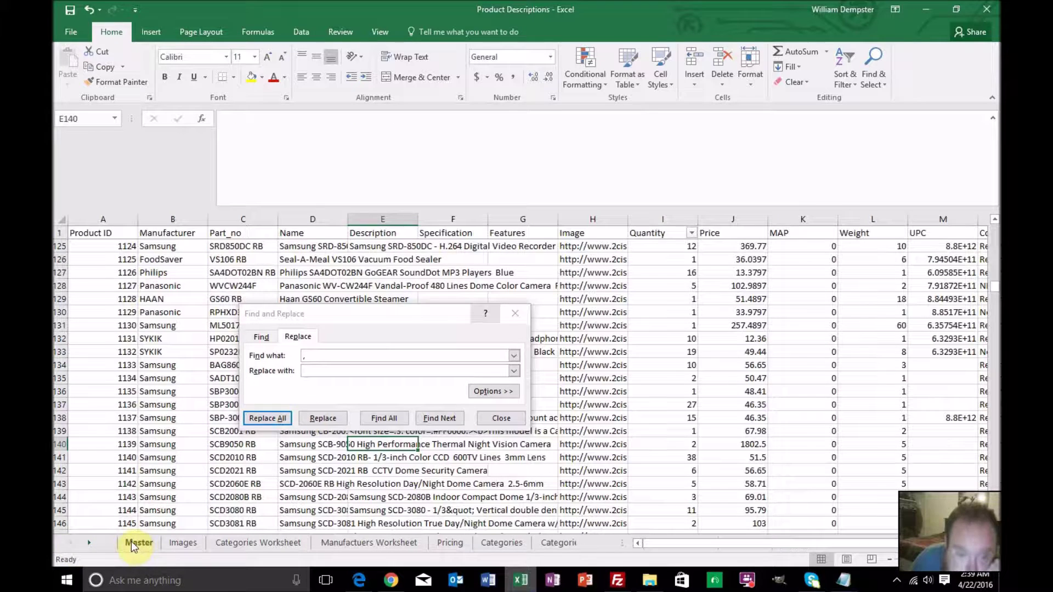
{"action": "left_click", "coordinate": [516, 314]}
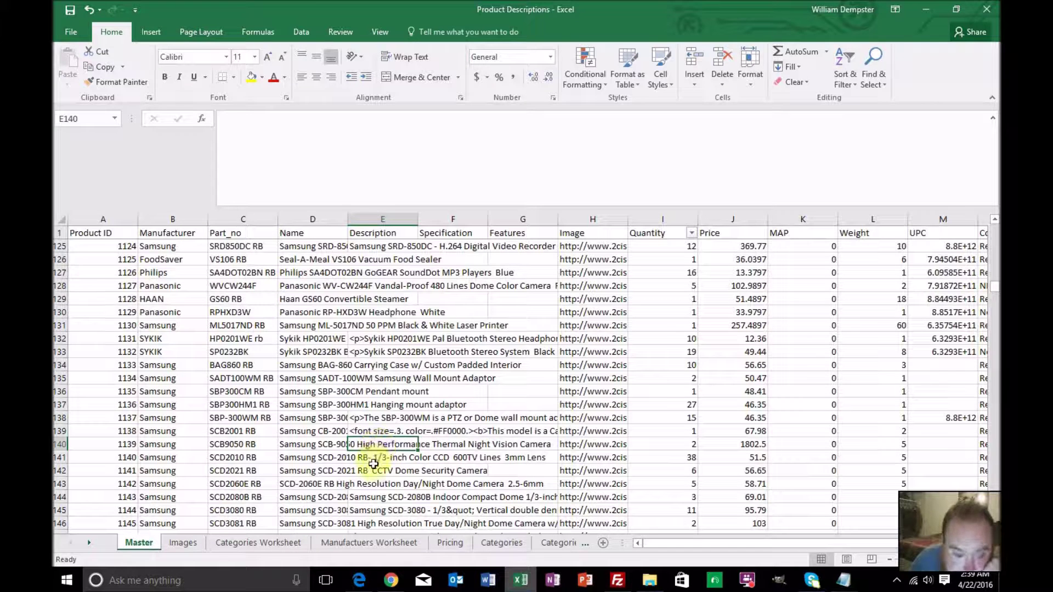
{"action": "left_click", "coordinate": [341, 510]}
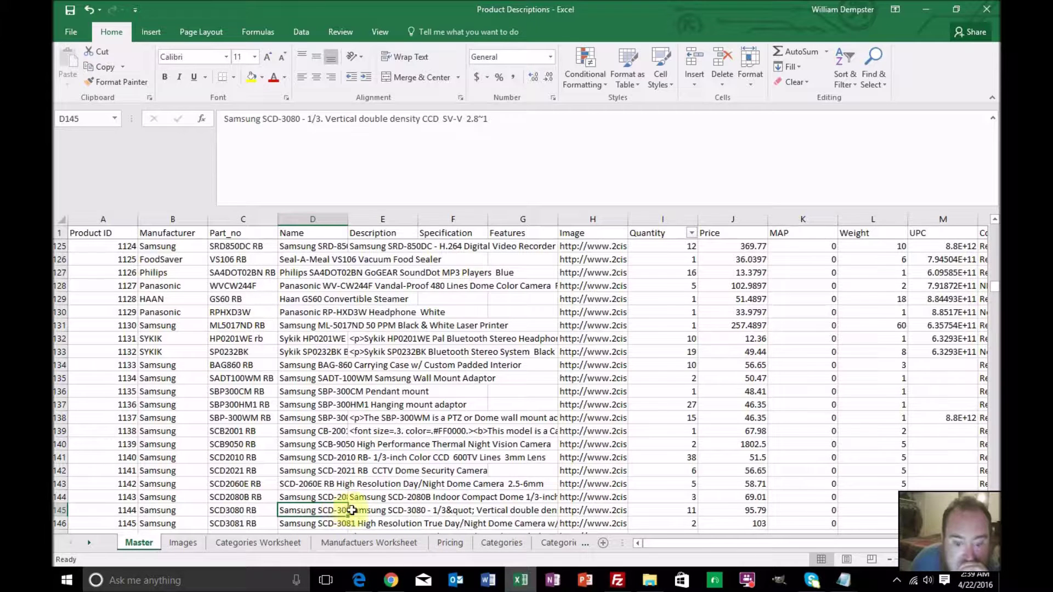
{"action": "left_click", "coordinate": [362, 511]}
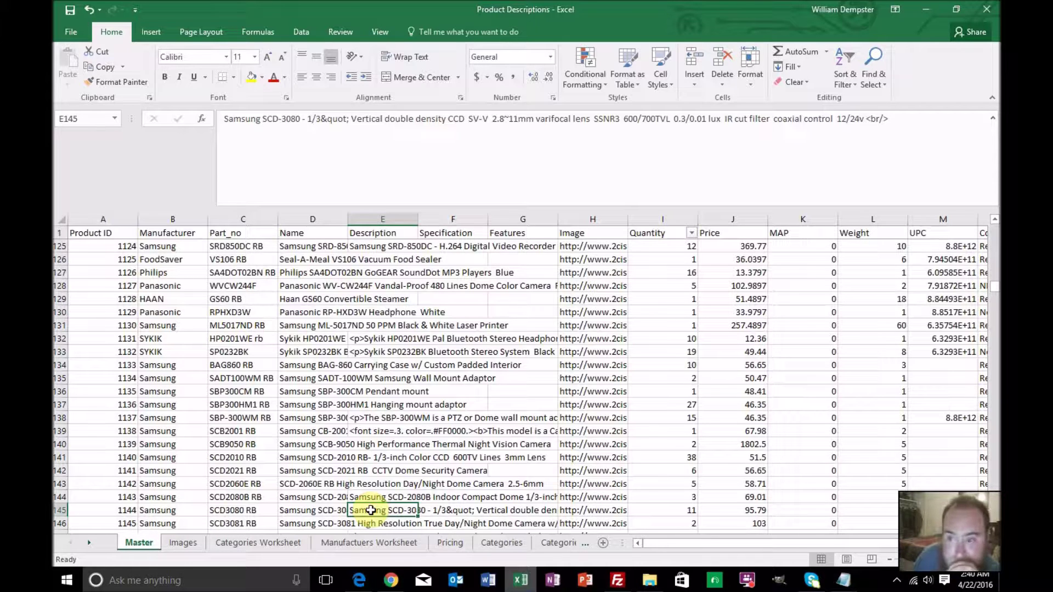
{"action": "key", "text": "Left"}
{"action": "key", "text": "Left"}
{"action": "key", "text": "Left"}
{"action": "key", "text": "Left"}
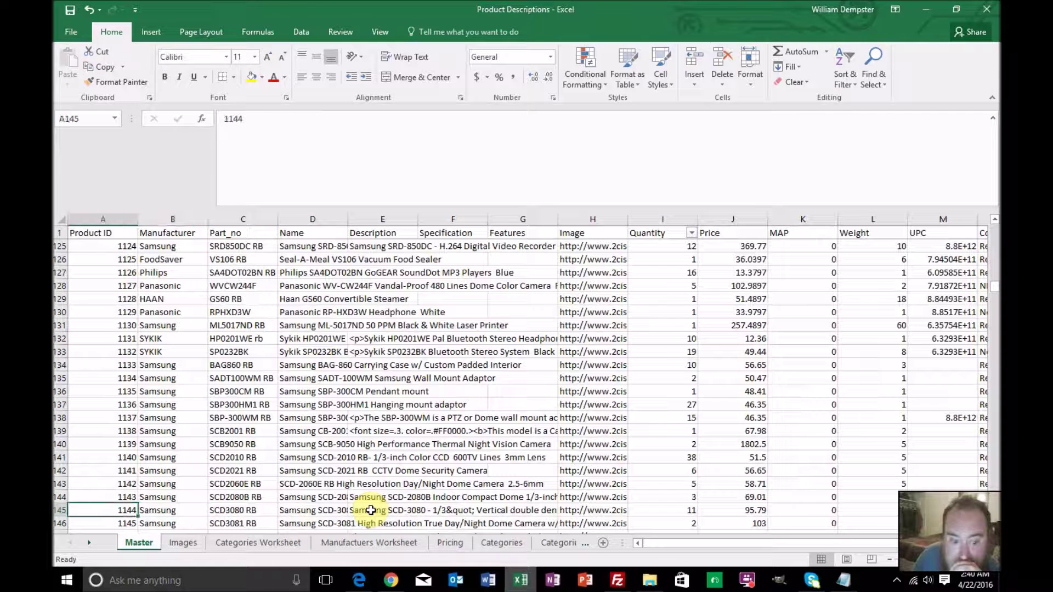
{"action": "key", "text": "Right"}
{"action": "key", "text": "Right"}
{"action": "key", "text": "Right"}
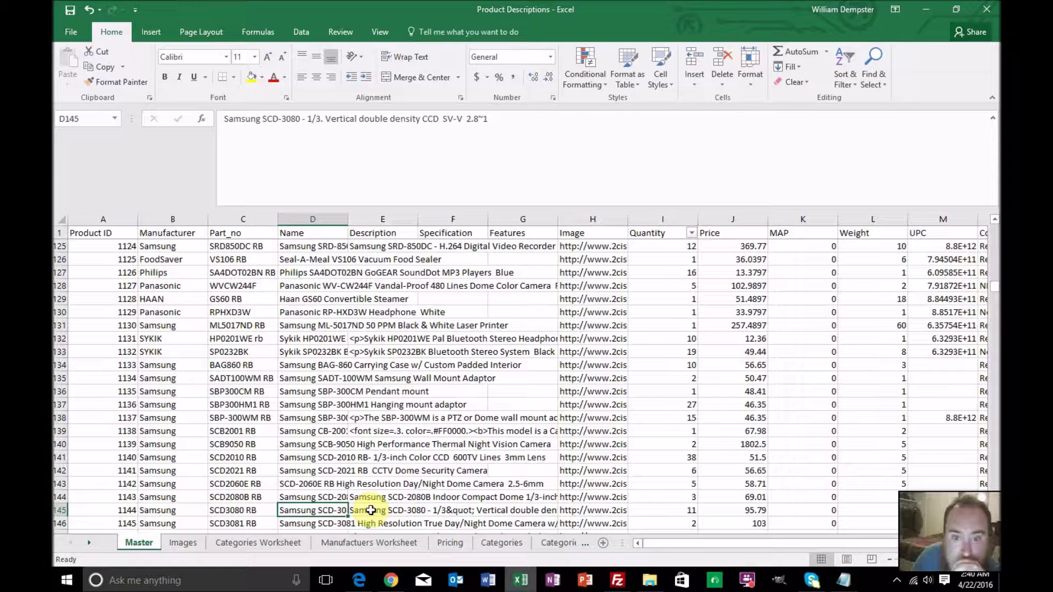
{"action": "key", "text": "Right"}
{"action": "key", "text": "Right"}
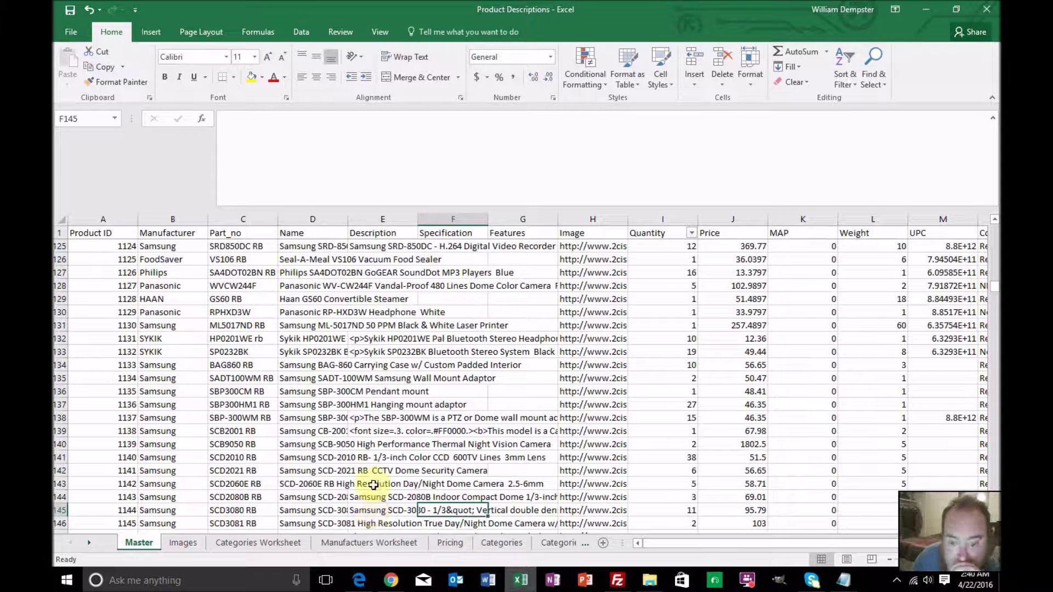
Switch to the Product Descriptions sheet
{"action": "left_click", "coordinate": [89, 542]}
{"action": "left_click", "coordinate": [90, 543]}
{"action": "left_click", "coordinate": [90, 543]}
{"action": "left_click", "coordinate": [372, 543]}
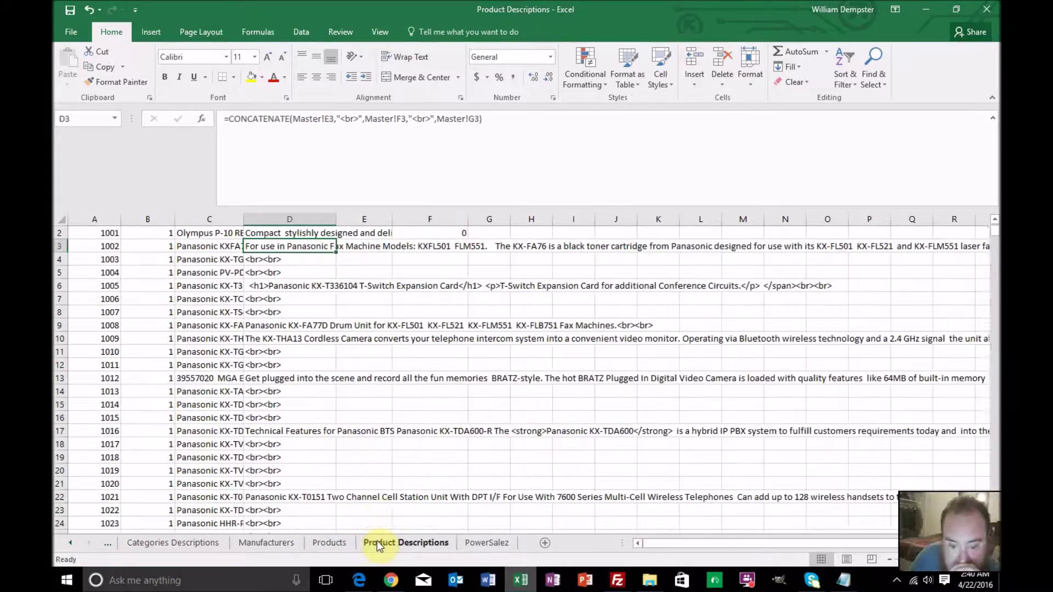
Check C145, then Replace All commas with nothing and dismiss Excel's formula-problem warning
{"action": "scroll", "coordinate": [358, 415], "scroll_direction": "down", "scroll_amount": 12}
{"action": "scroll", "coordinate": [358, 416], "scroll_direction": "down", "scroll_amount": 20}
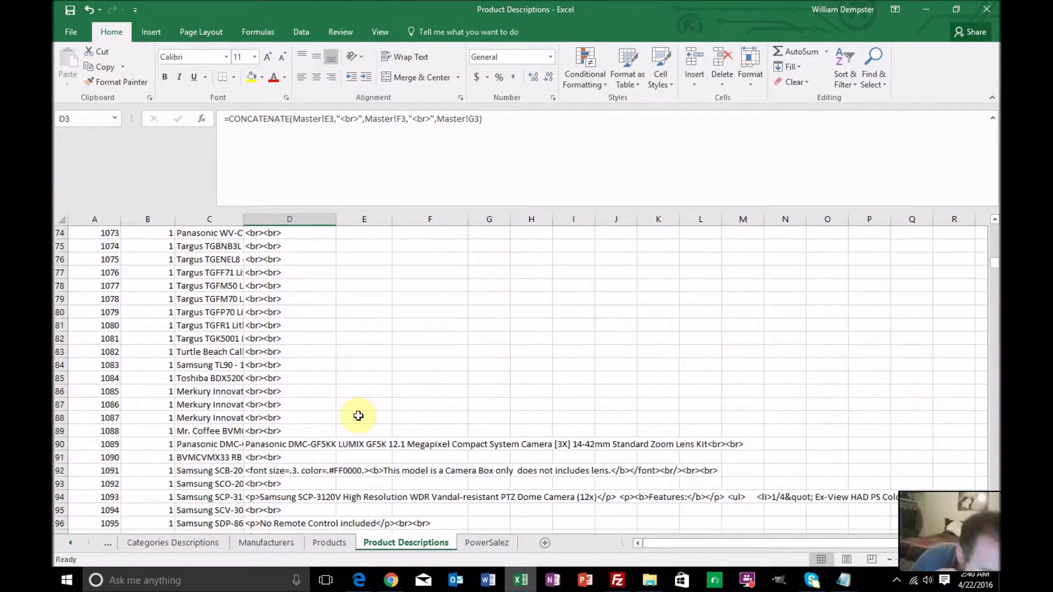
{"action": "scroll", "coordinate": [358, 415], "scroll_direction": "down", "scroll_amount": 4}
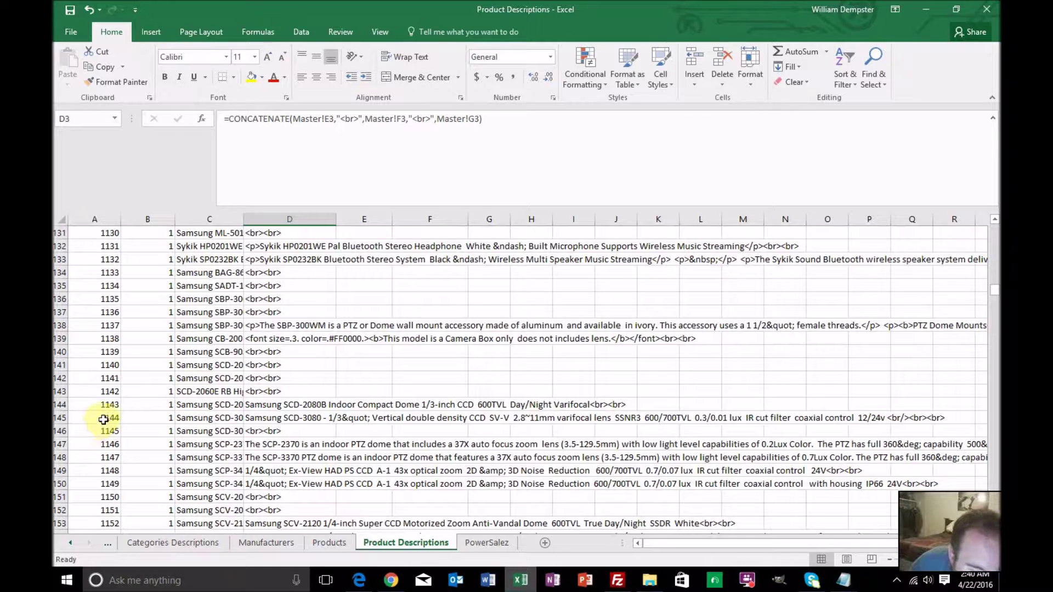
{"action": "left_click", "coordinate": [192, 419]}
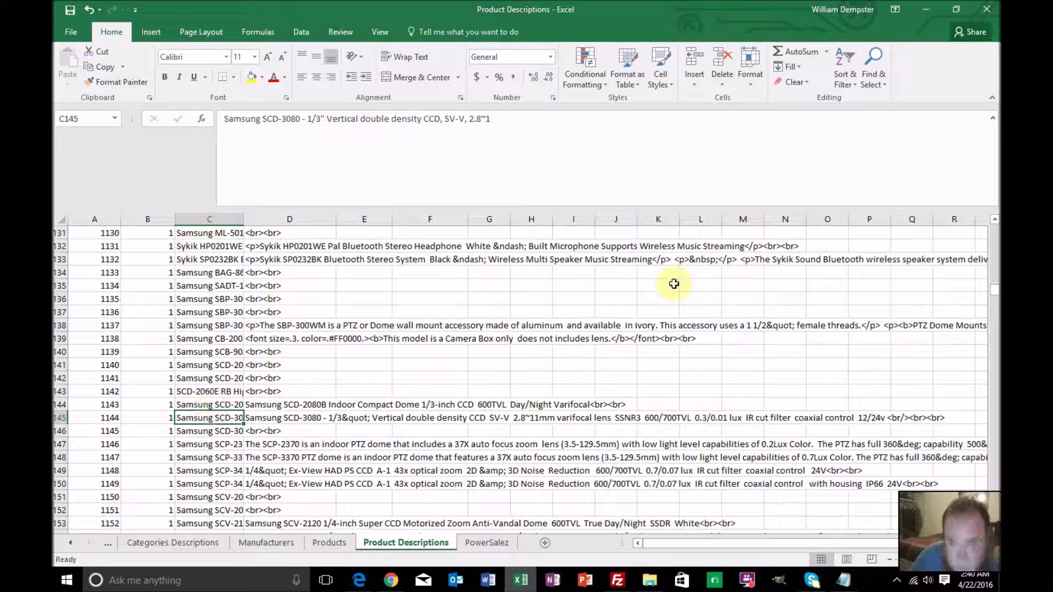
{"action": "left_click", "coordinate": [873, 77]}
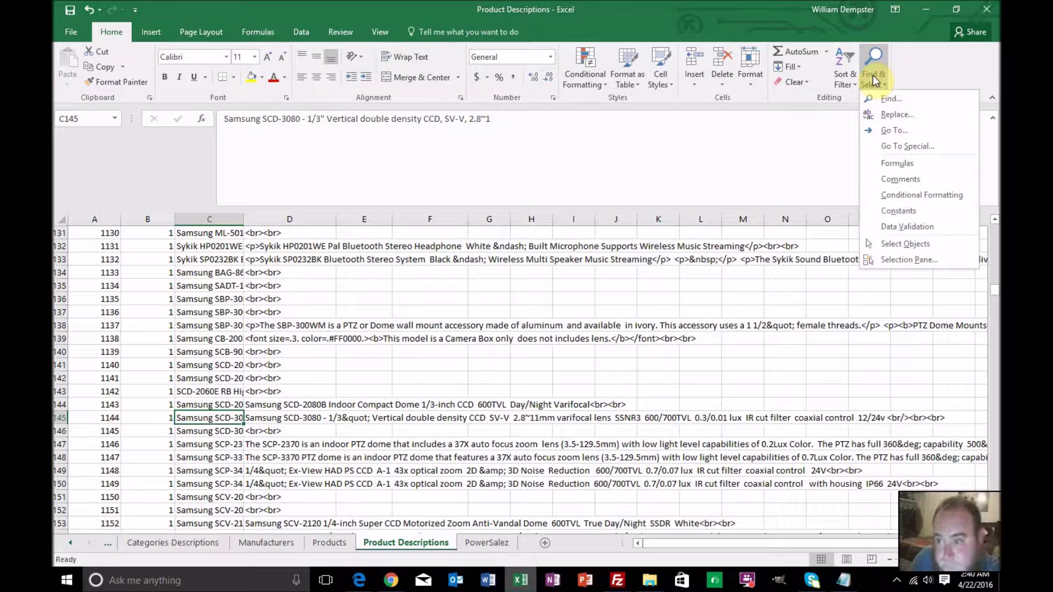
{"action": "left_click", "coordinate": [891, 115]}
{"action": "left_click", "coordinate": [323, 372]}
{"action": "key", "text": "BackSpace"}
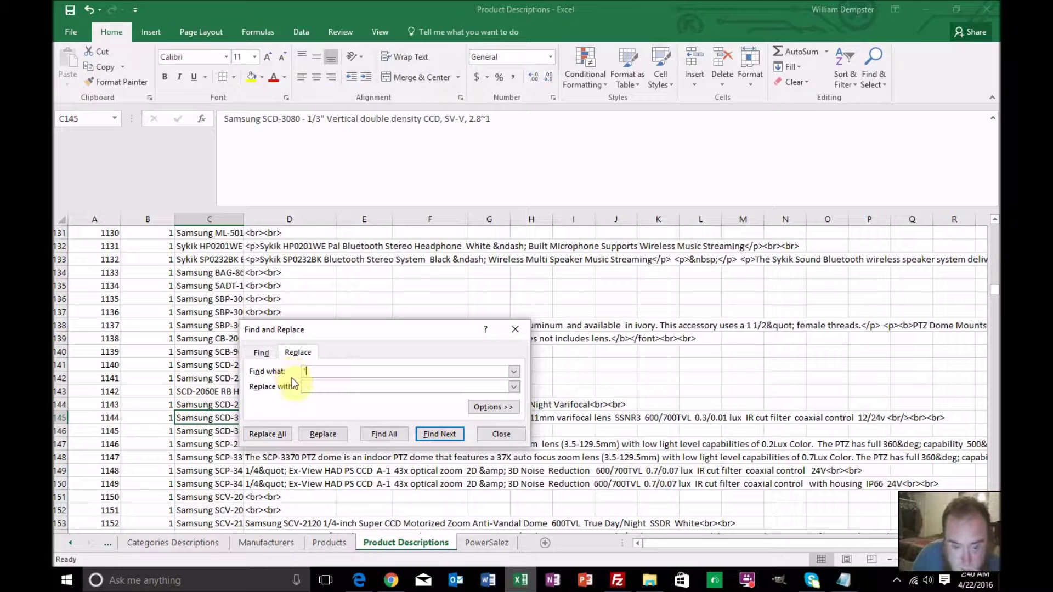
{"action": "left_click", "coordinate": [276, 435]}
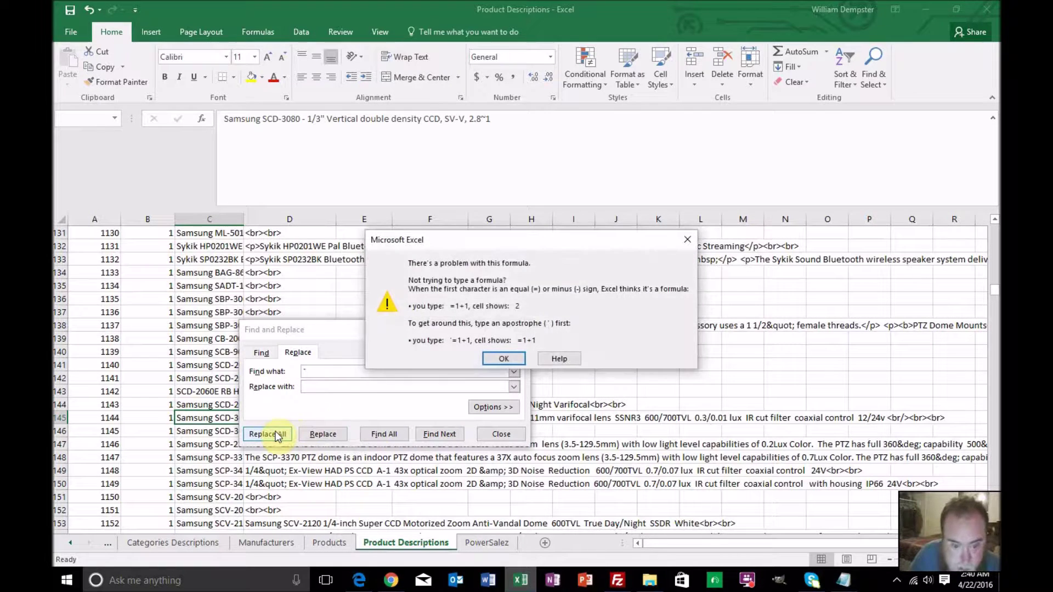
{"action": "left_click", "coordinate": [495, 354]}
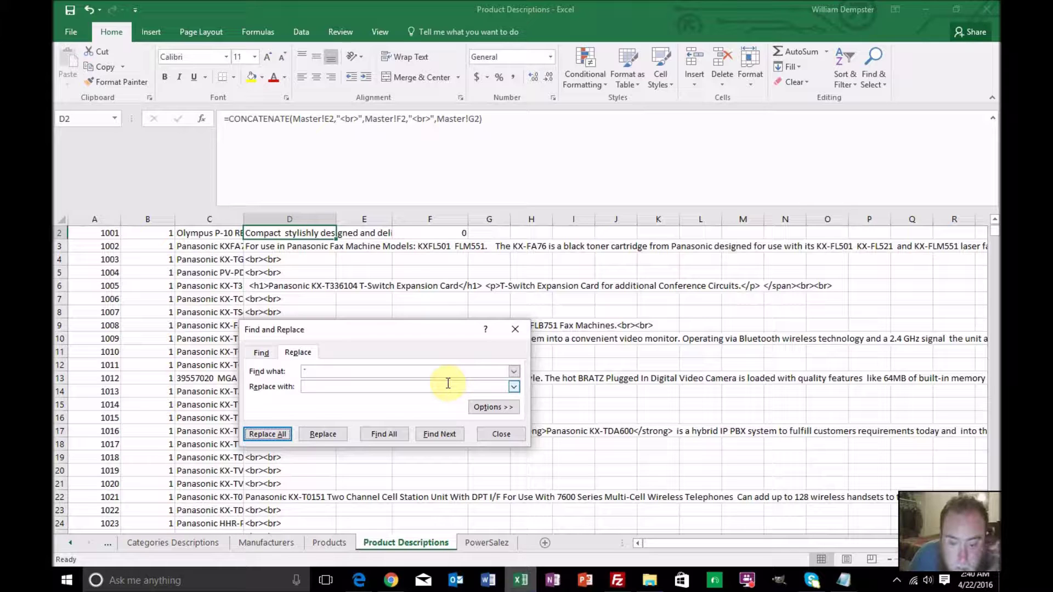
Close Find and Replace and copy the Master sheet's comma-free product names in D2:D650
{"action": "left_click", "coordinate": [498, 432]}
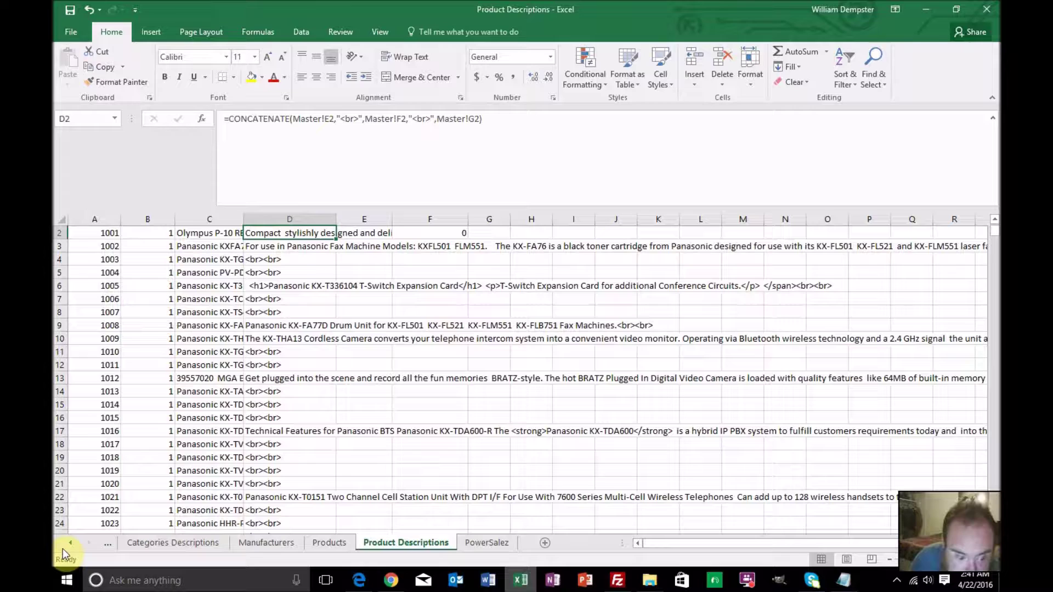
{"action": "left_click", "coordinate": [65, 544]}
{"action": "left_click", "coordinate": [66, 544]}
{"action": "left_click", "coordinate": [66, 543]}
{"action": "left_click", "coordinate": [66, 544]}
{"action": "left_click", "coordinate": [66, 544]}
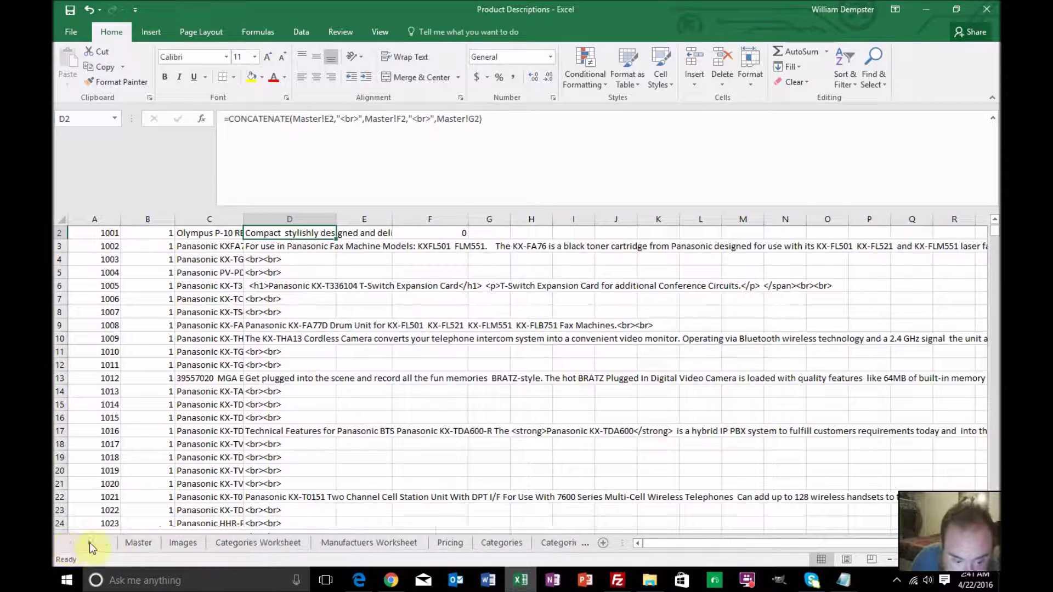
{"action": "left_click", "coordinate": [150, 546]}
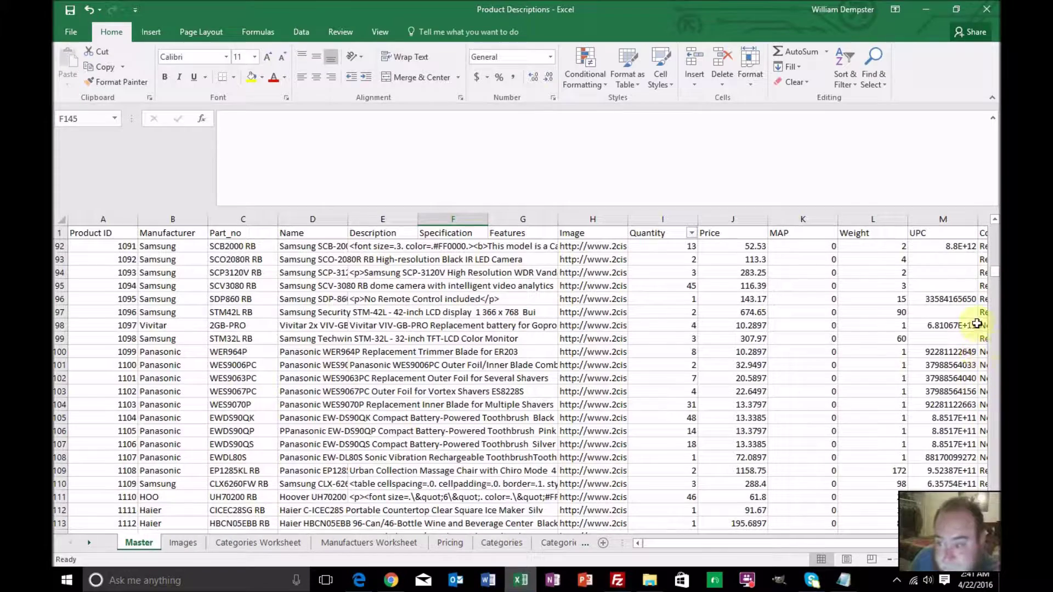
{"action": "left_click", "coordinate": [994, 225]}
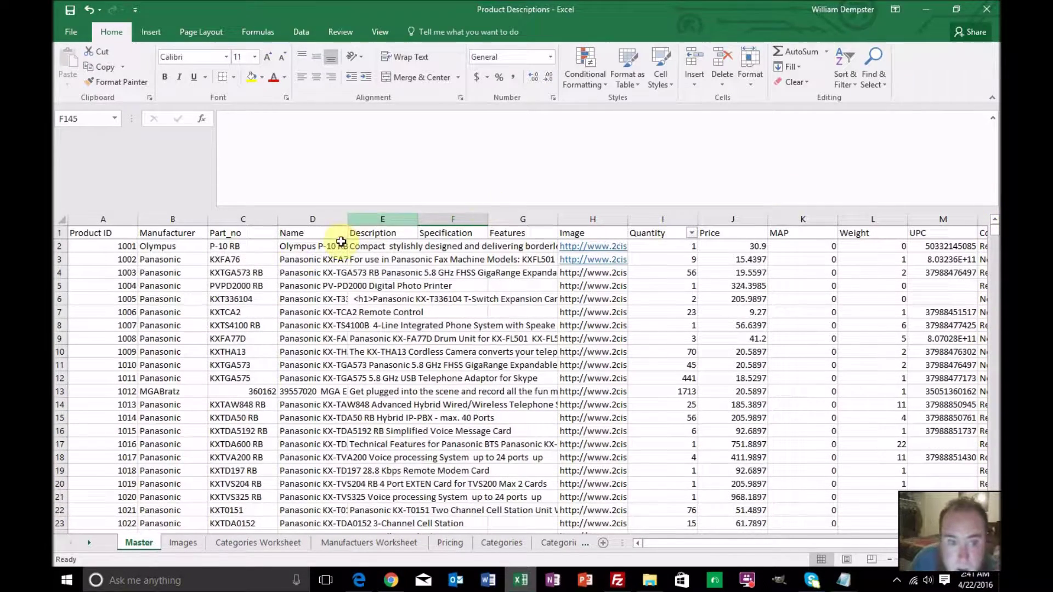
{"action": "left_click", "coordinate": [286, 246]}
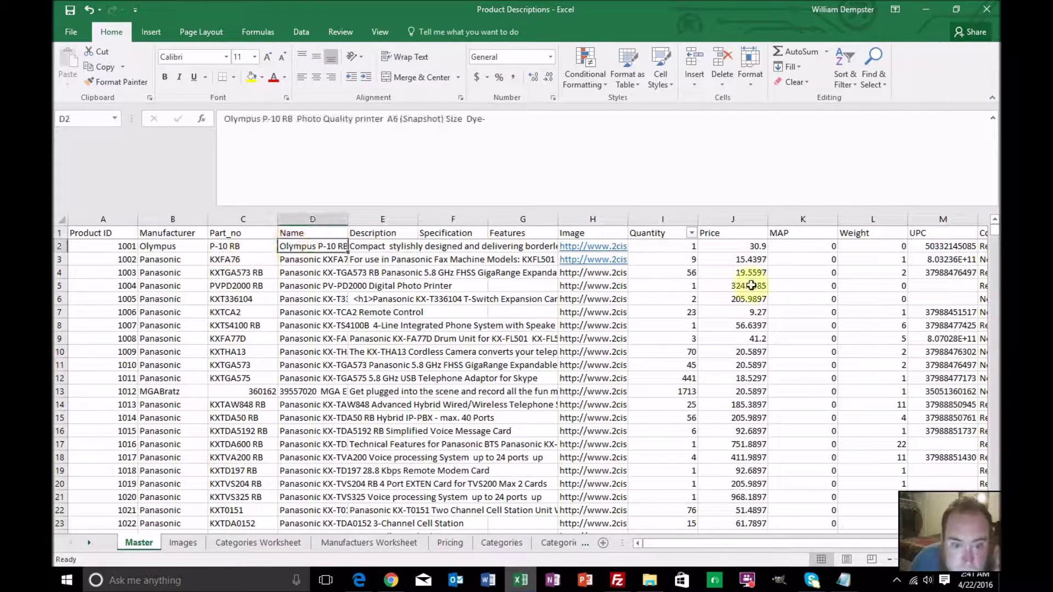
{"action": "left_click_drag", "start_coordinate": [997, 231], "coordinate": [964, 575]}
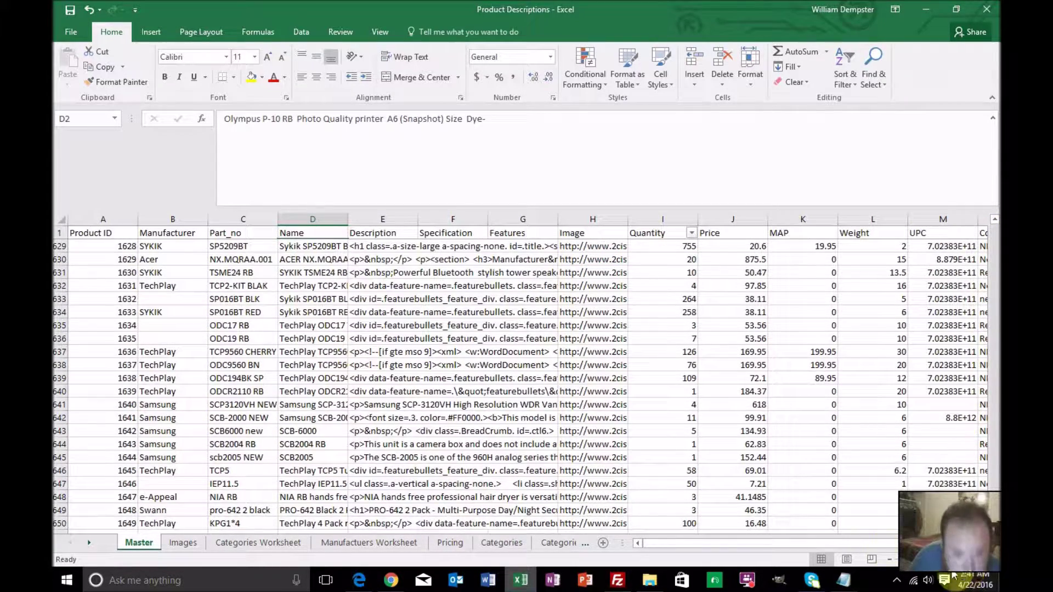
{"action": "scroll", "coordinate": [505, 481], "scroll_direction": "down", "scroll_amount": 4}
{"action": "left_click", "coordinate": [262, 367], "text": "shift"}
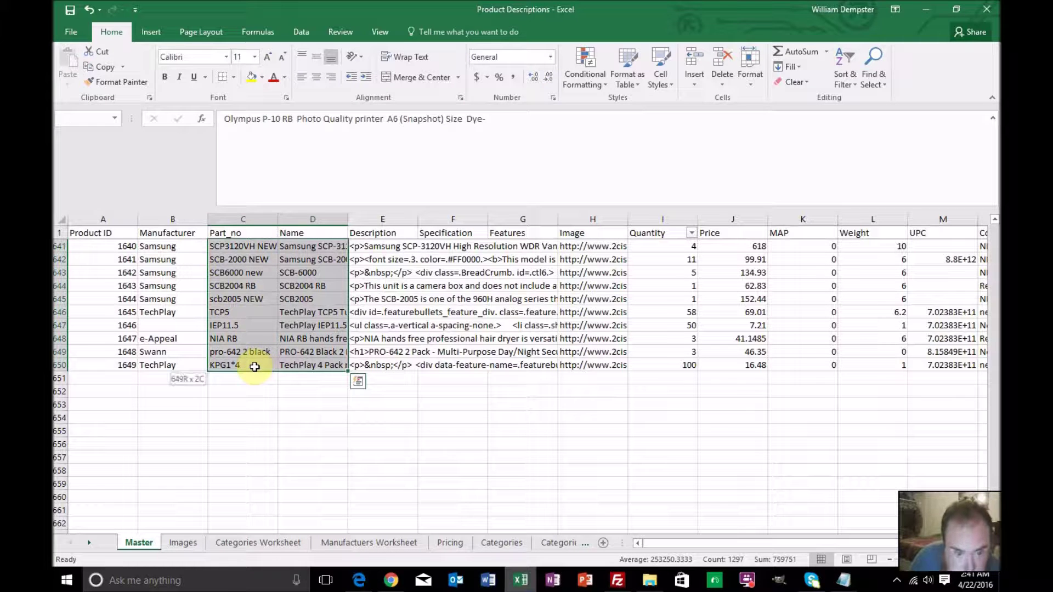
{"action": "left_click", "coordinate": [304, 363], "text": "shift"}
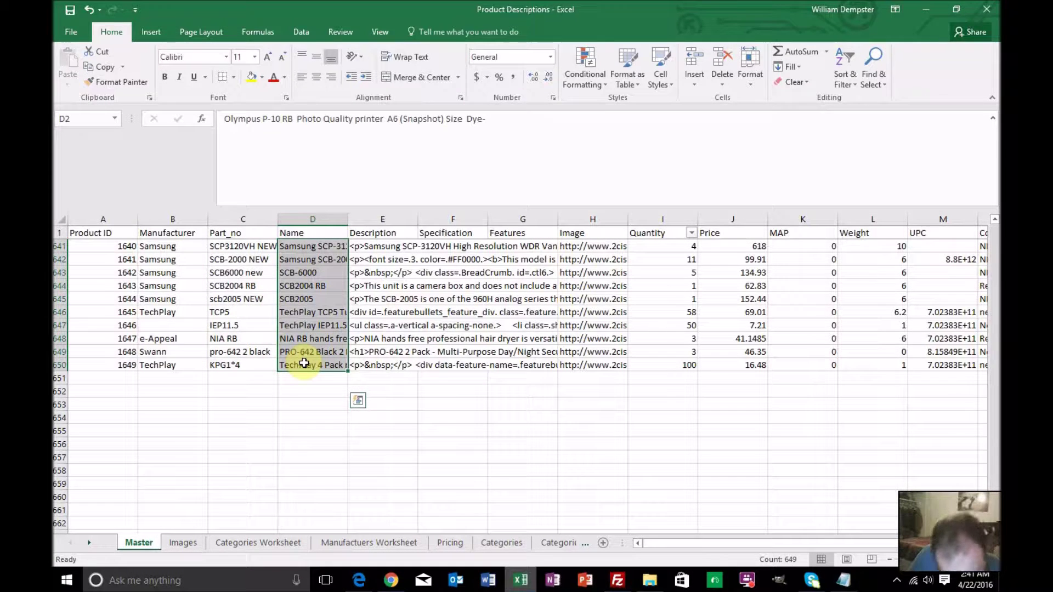
{"action": "key", "text": "ctrl+c"}
{"action": "key", "text": "ctrl+q"}
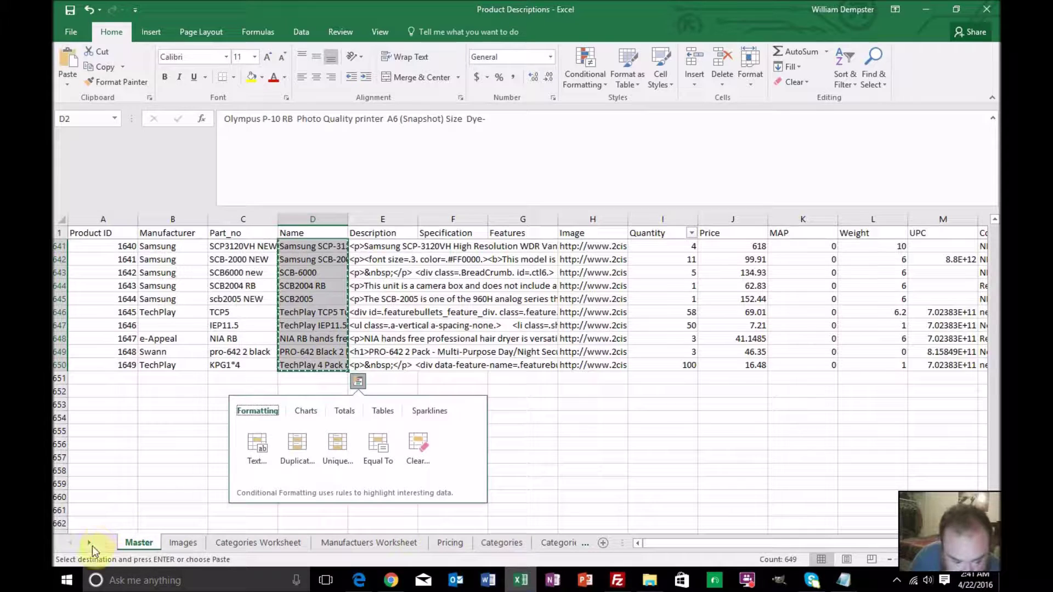
Paste the names into Product Descriptions starting at C2 and save the sheet
{"action": "left_click", "coordinate": [89, 543]}
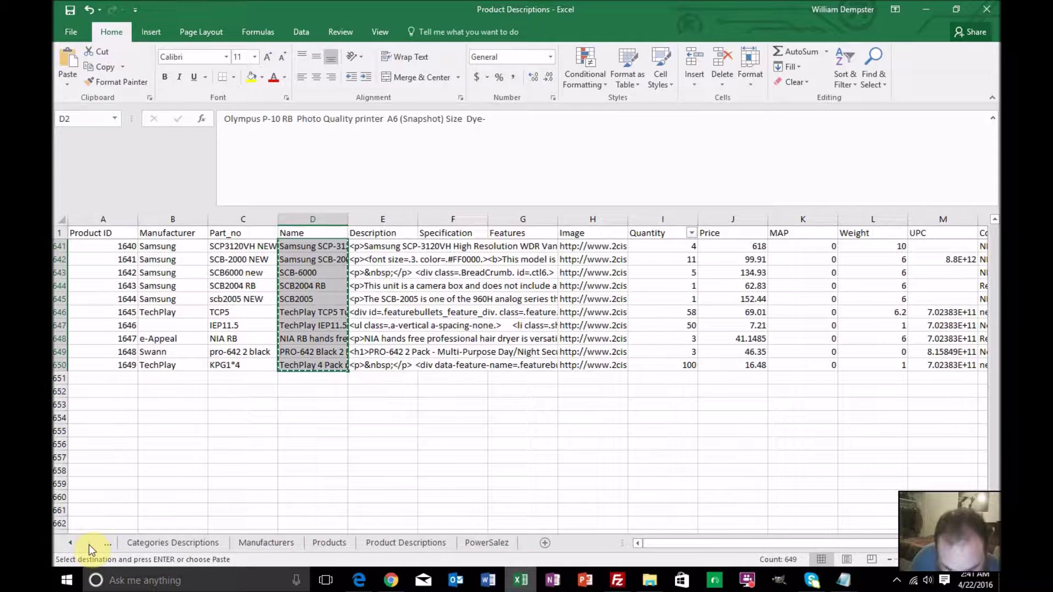
{"action": "left_click", "coordinate": [383, 543]}
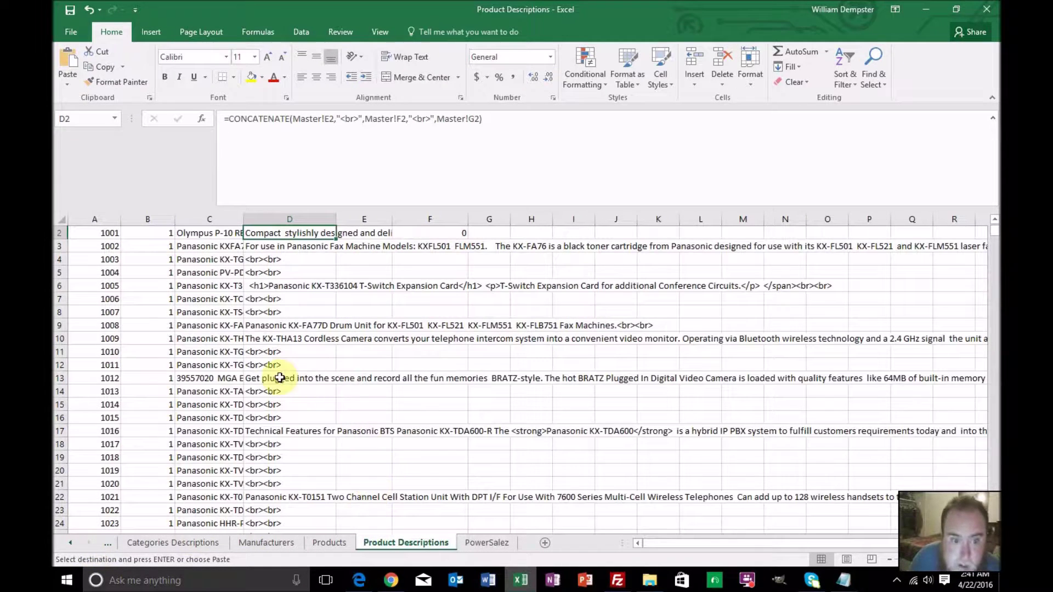
{"action": "scroll", "coordinate": [279, 377], "scroll_direction": "up", "scroll_amount": 1}
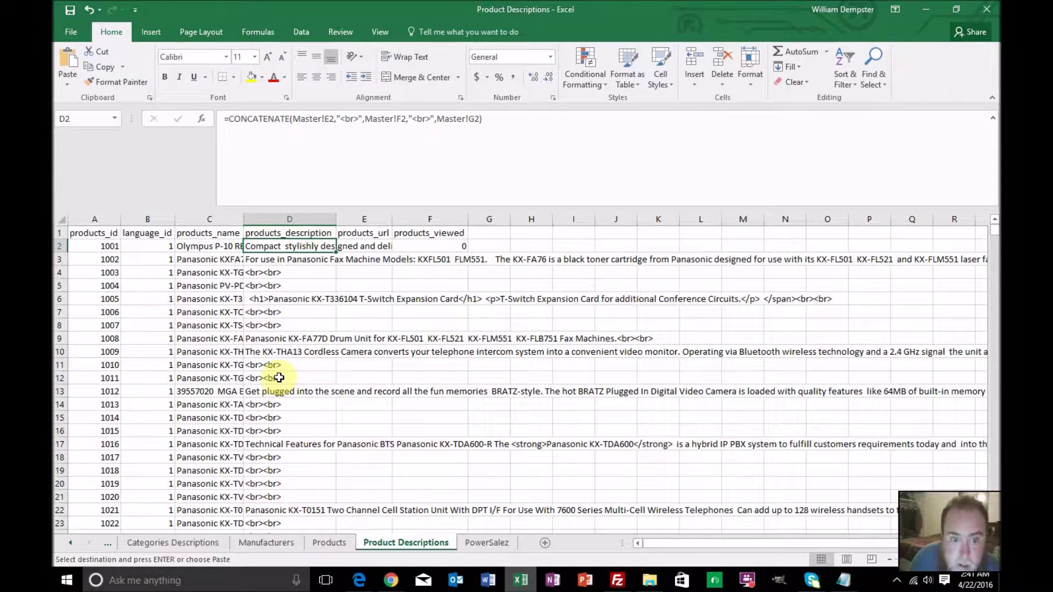
{"action": "left_click", "coordinate": [201, 247]}
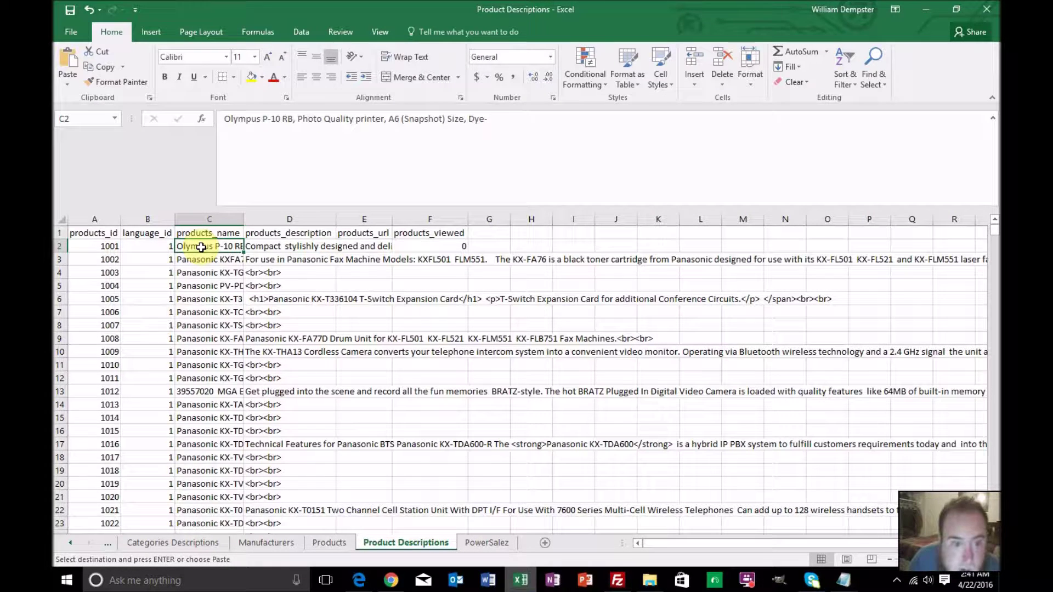
{"action": "key", "text": "ctrl+v"}
{"action": "key", "text": "ctrl+s"}
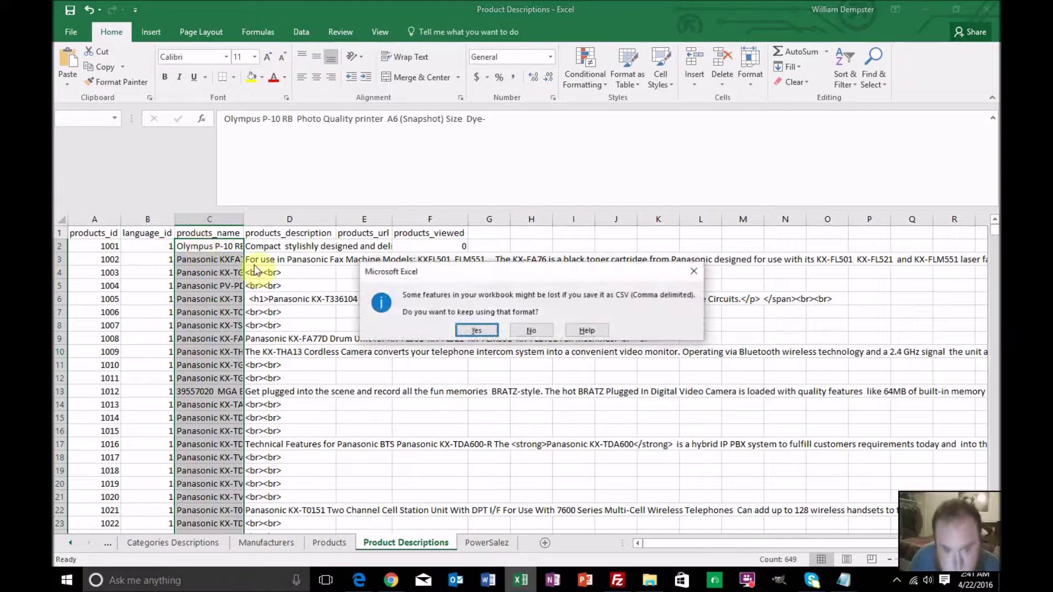
Keep the CSV format on save and choose Product Descriptions.csv for the phpMyAdmin import
{"action": "left_click", "coordinate": [482, 330]}
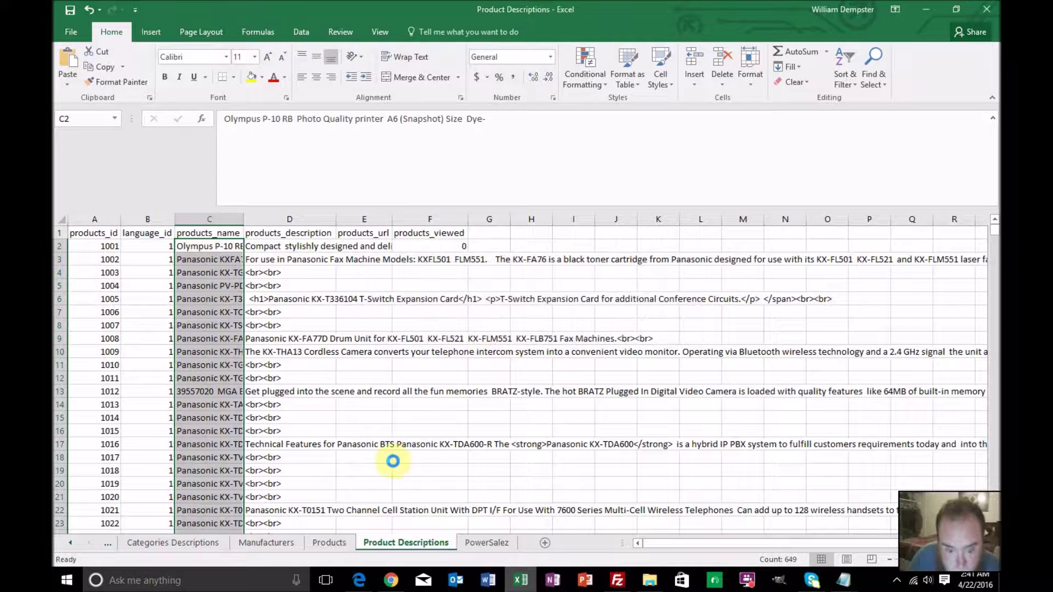
{"action": "left_click", "coordinate": [391, 579]}
{"action": "left_click", "coordinate": [321, 246]}
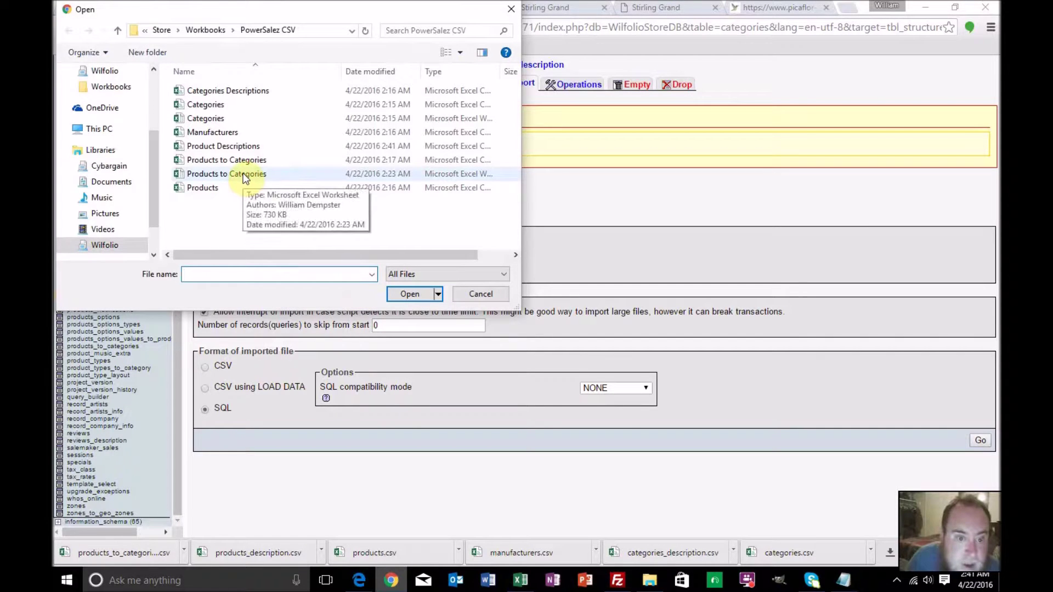
{"action": "double_click", "coordinate": [244, 150]}
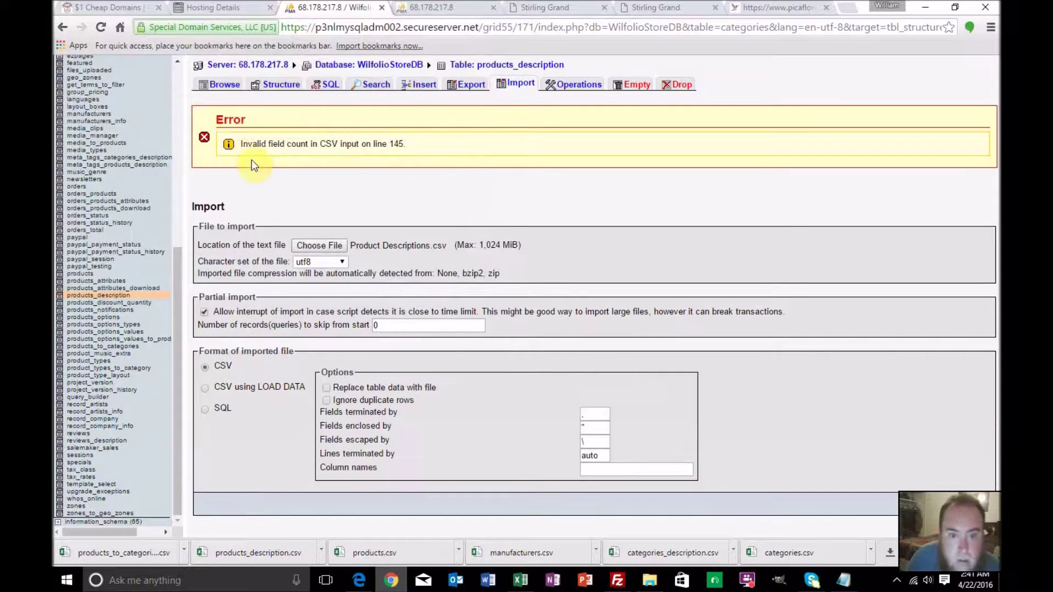
Skip 1 record, ignore duplicate rows, then go to the products_to_categories table
{"action": "double_click", "coordinate": [377, 325]}
{"action": "type", "text": "1"}
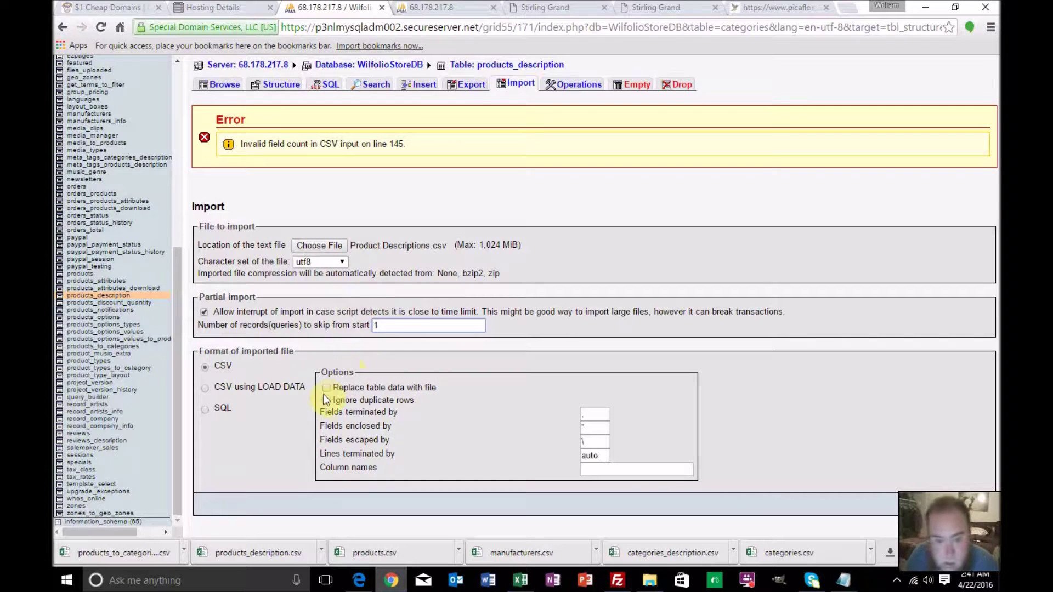
{"action": "left_click", "coordinate": [327, 399]}
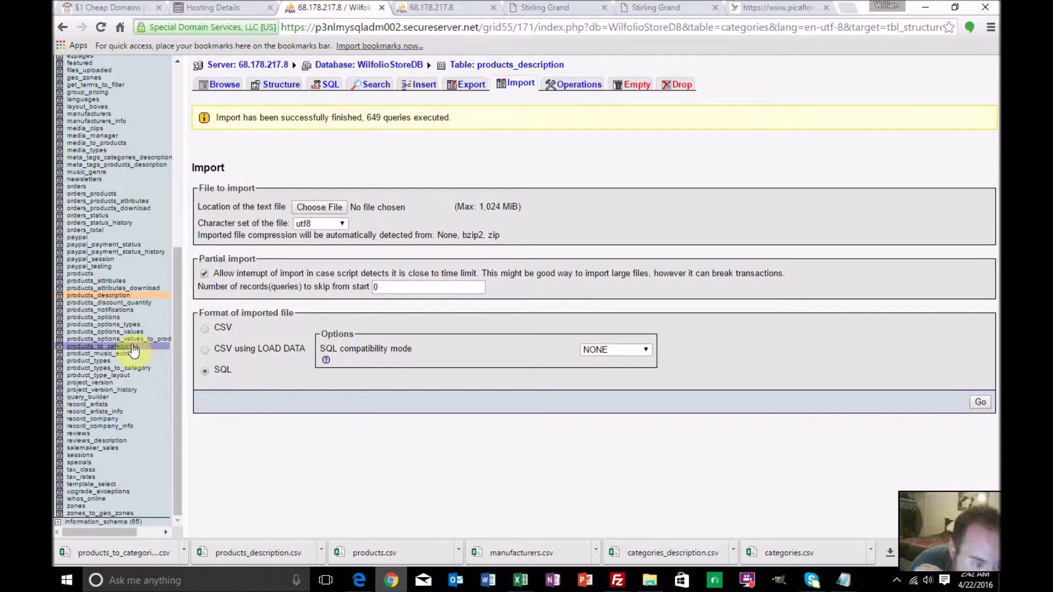
{"action": "left_click", "coordinate": [133, 346]}
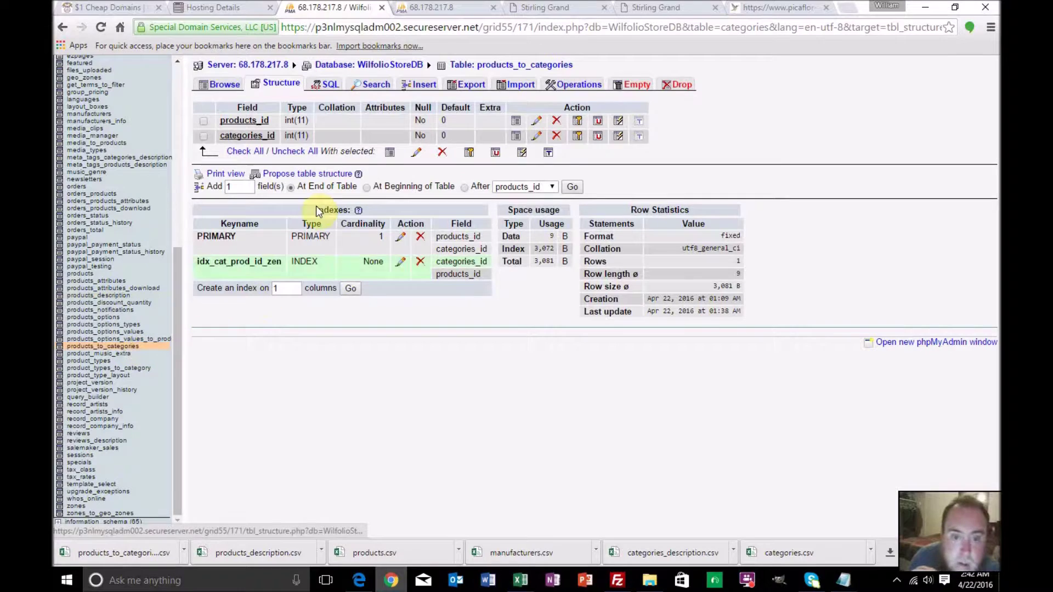
Load Products to Categories.csv with 1 skipped record and duplicate rows ignored, and run it
{"action": "left_click", "coordinate": [510, 85]}
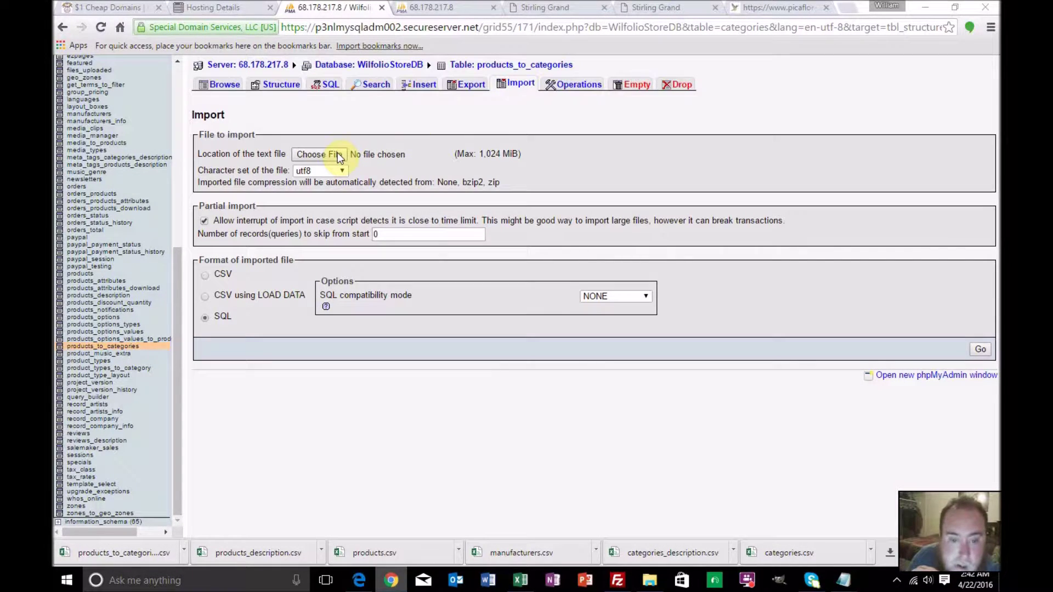
{"action": "left_click", "coordinate": [337, 154]}
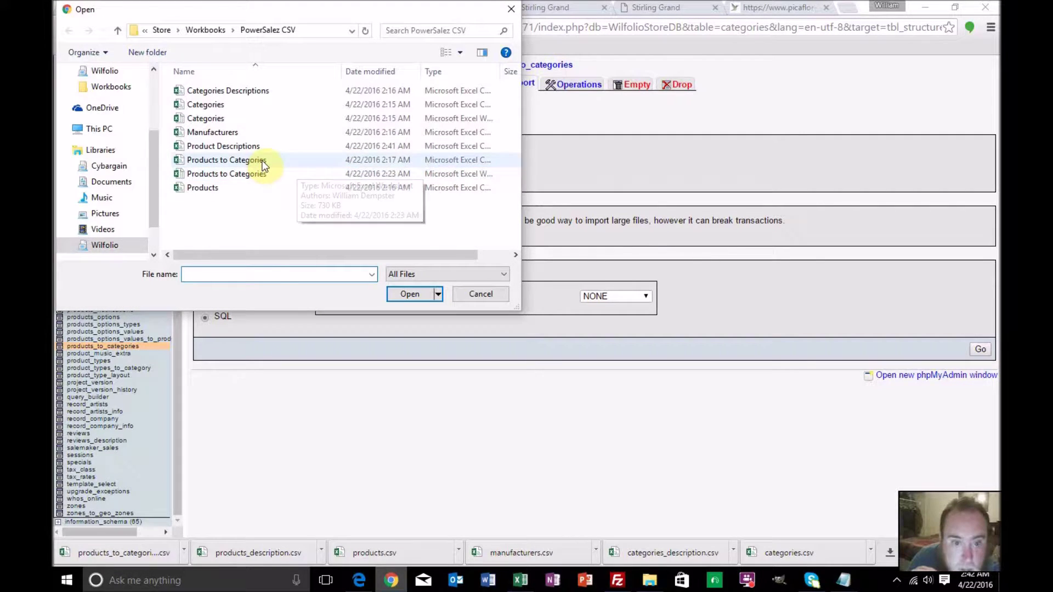
{"action": "key", "text": "Escape"}
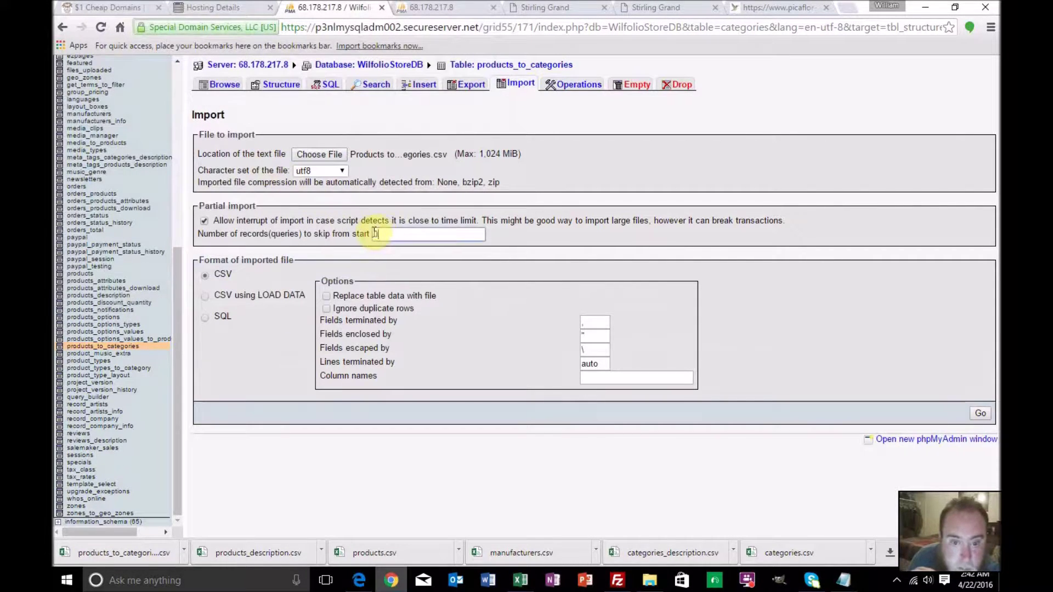
{"action": "type", "text": "1"}
{"action": "left_click", "coordinate": [326, 308]}
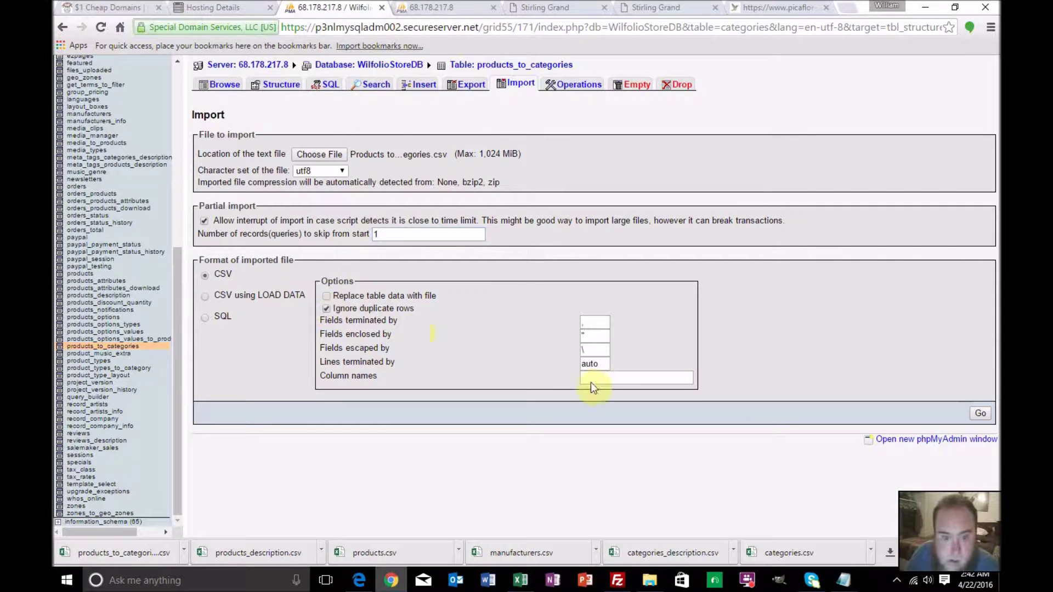
{"action": "left_click", "coordinate": [979, 413]}
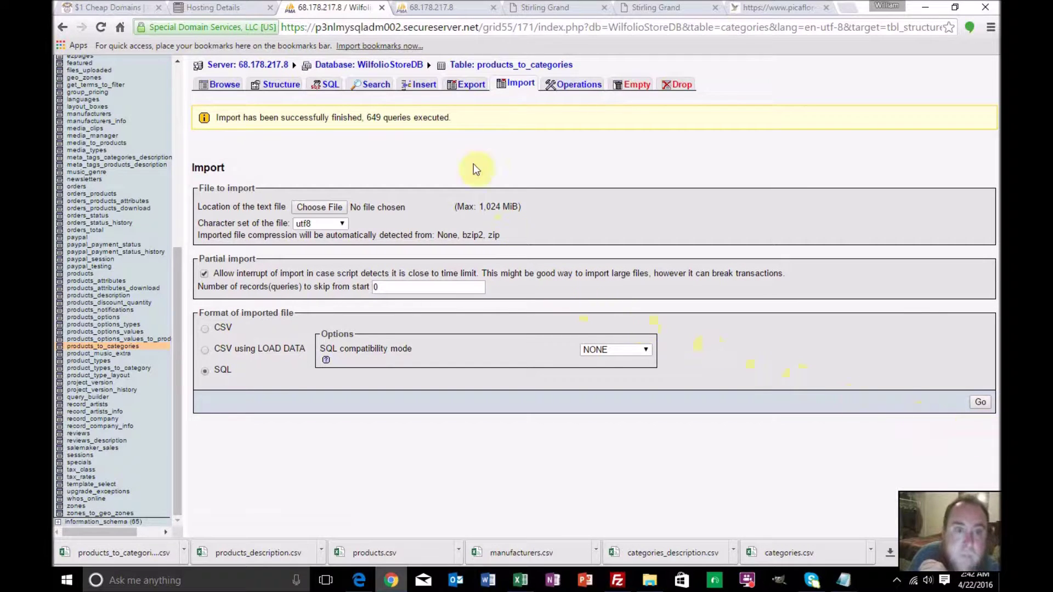
Open the live Zen Cart storefront in a new tab from the admin
{"action": "left_click", "coordinate": [552, 11]}
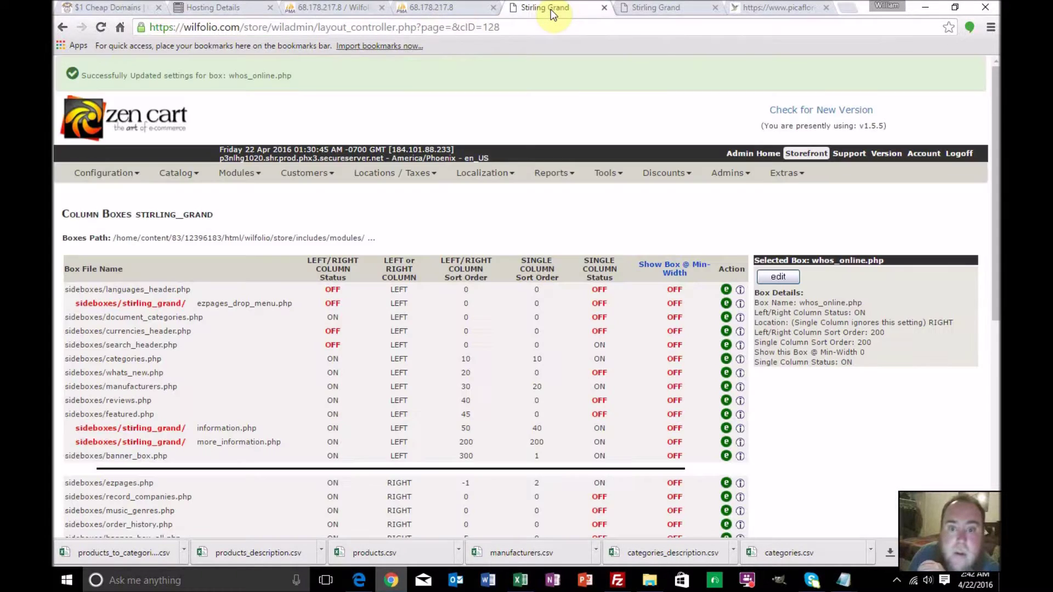
{"action": "left_click", "coordinate": [631, 6]}
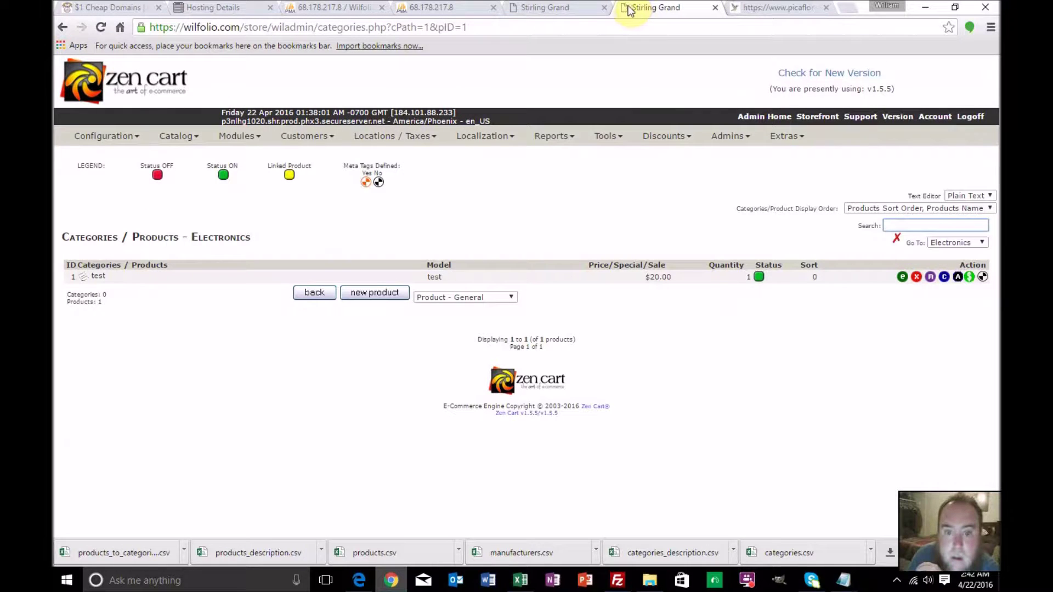
{"action": "left_click", "coordinate": [801, 118]}
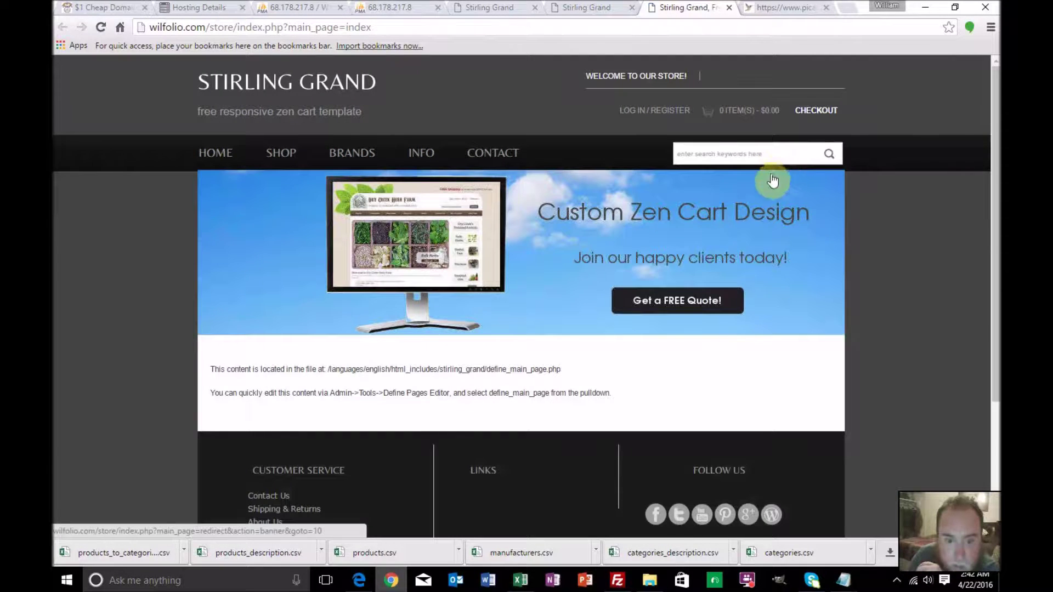
{"action": "scroll", "coordinate": [720, 306], "scroll_direction": "down", "scroll_amount": 3}
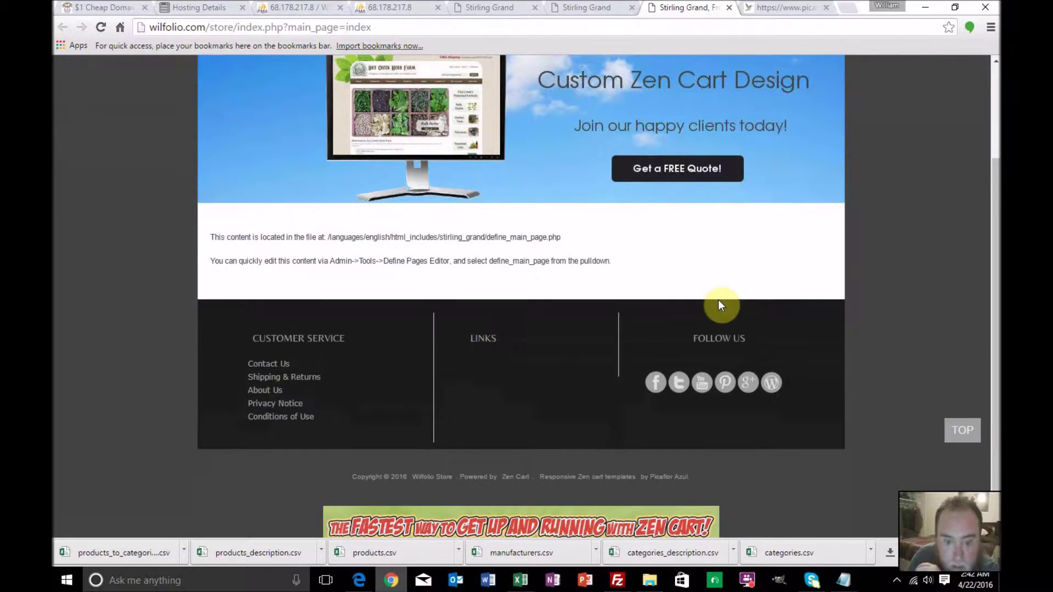
{"action": "scroll", "coordinate": [719, 305], "scroll_direction": "up", "scroll_amount": 1}
{"action": "scroll", "coordinate": [719, 305], "scroll_direction": "down", "scroll_amount": 2}
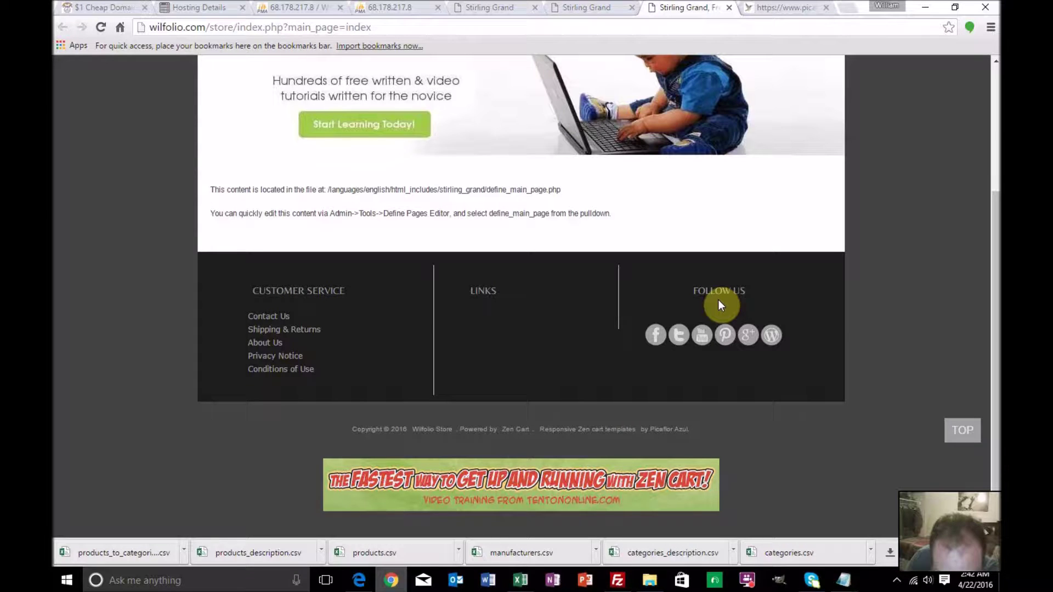
{"action": "scroll", "coordinate": [718, 302], "scroll_direction": "up", "scroll_amount": 5}
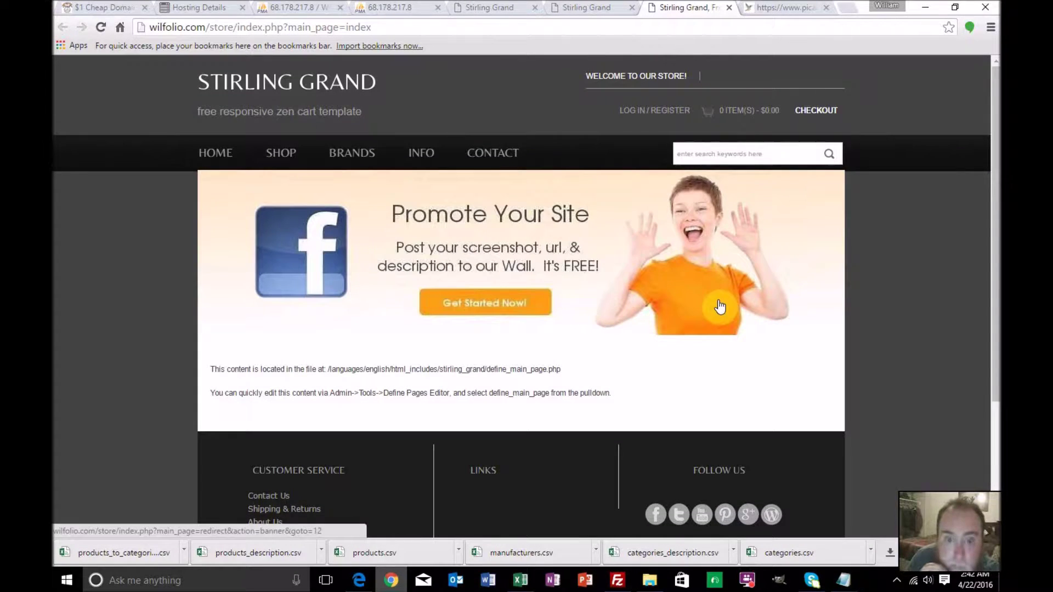
Go to SHOP > Electronics > Computer > Desktop & Laptops to list its 23 products
{"action": "mouse_move", "coordinate": [281, 156]}
{"action": "mouse_move", "coordinate": [285, 181]}
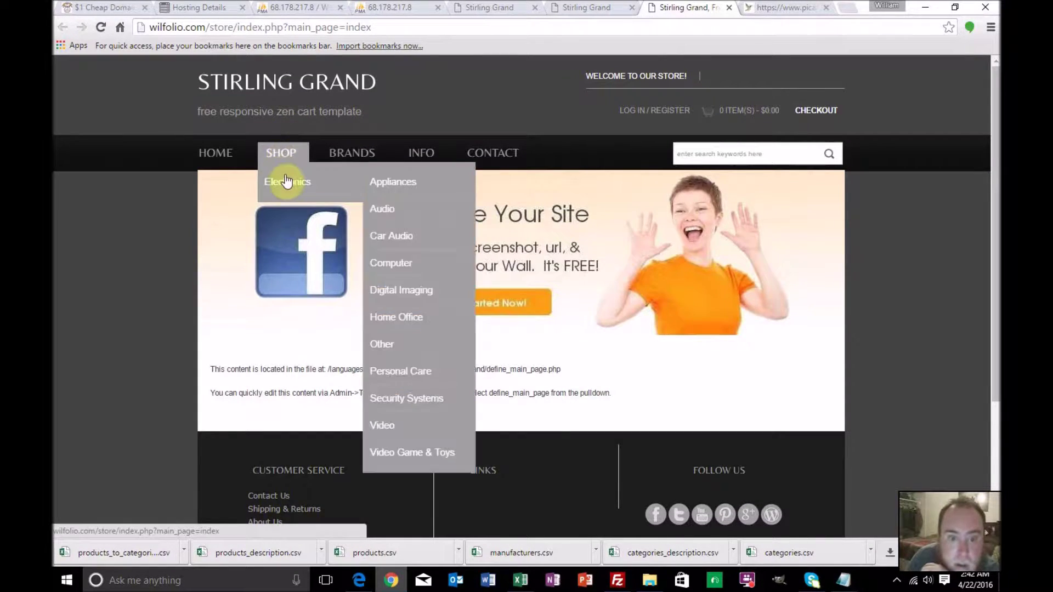
{"action": "mouse_move", "coordinate": [388, 188]}
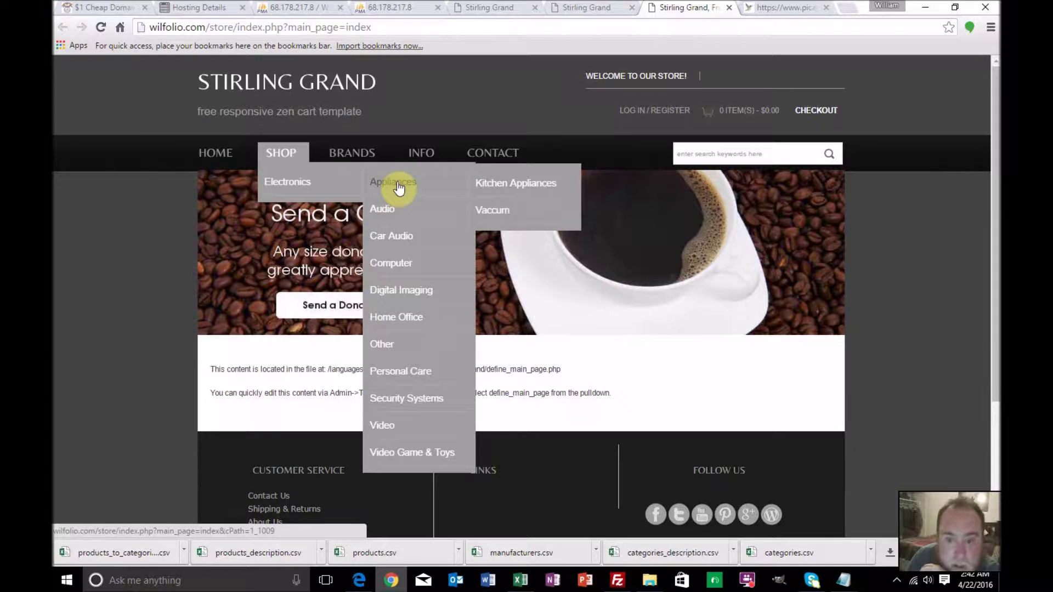
{"action": "mouse_move", "coordinate": [432, 211]}
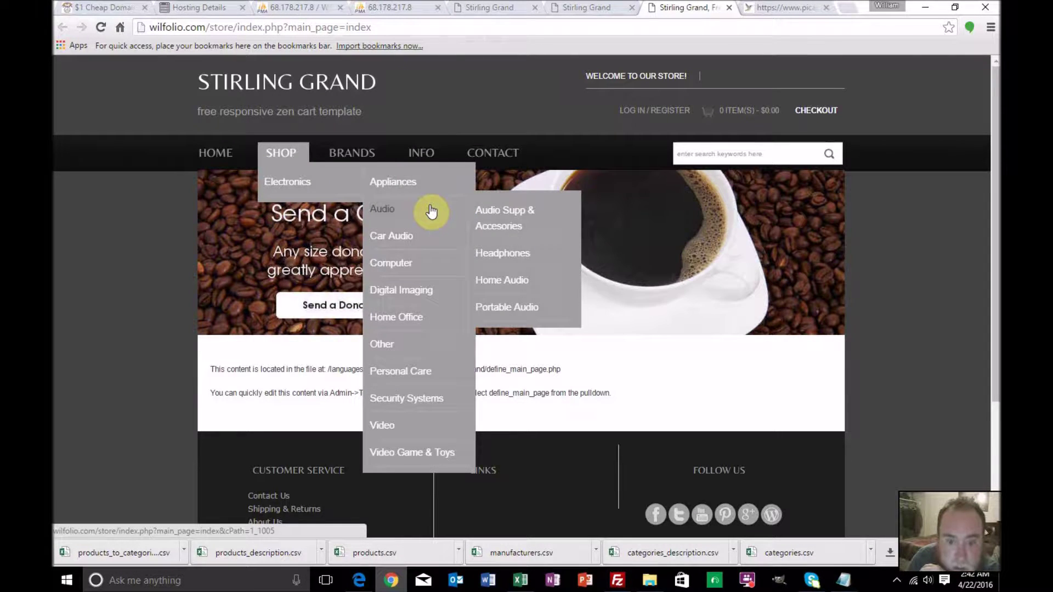
{"action": "mouse_move", "coordinate": [415, 268]}
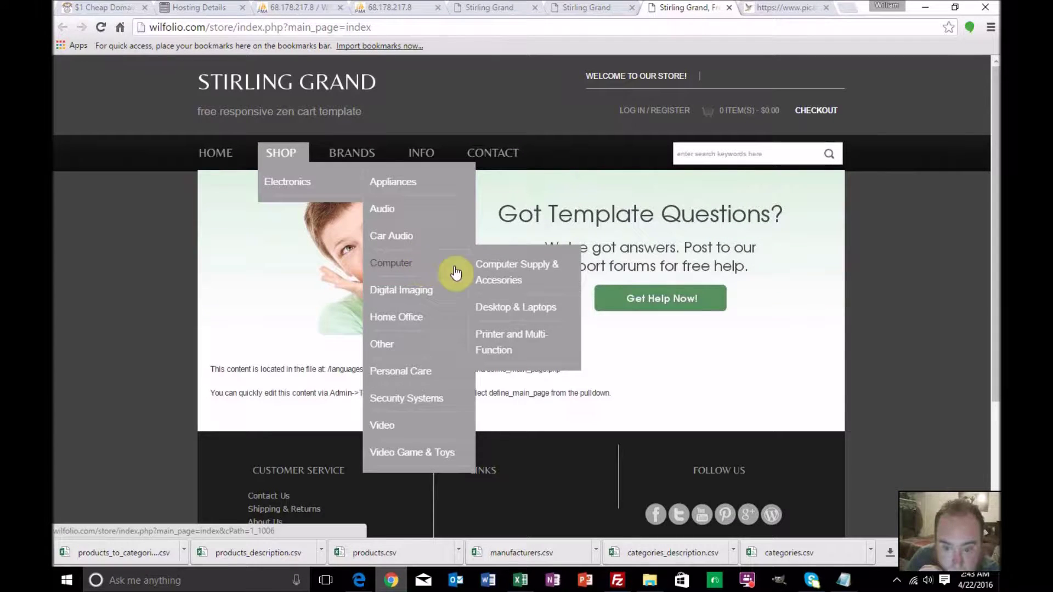
{"action": "left_click", "coordinate": [495, 307]}
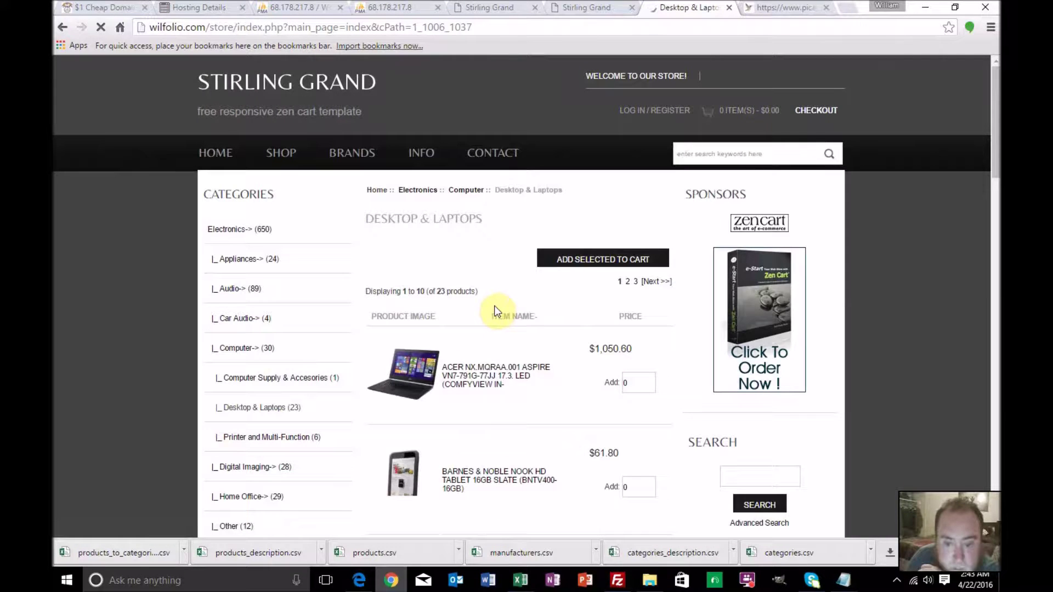
Open the Barnes & Noble NOOK HD Tablet 16GB Slate page and review its details
{"action": "scroll", "coordinate": [494, 311], "scroll_direction": "down", "scroll_amount": 1}
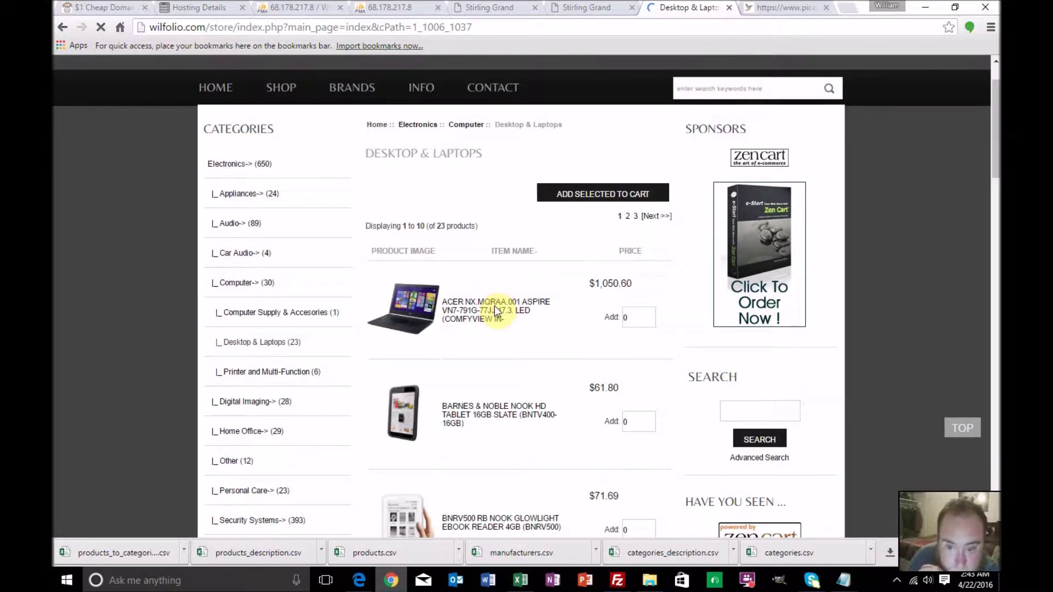
{"action": "scroll", "coordinate": [496, 311], "scroll_direction": "down", "scroll_amount": 1}
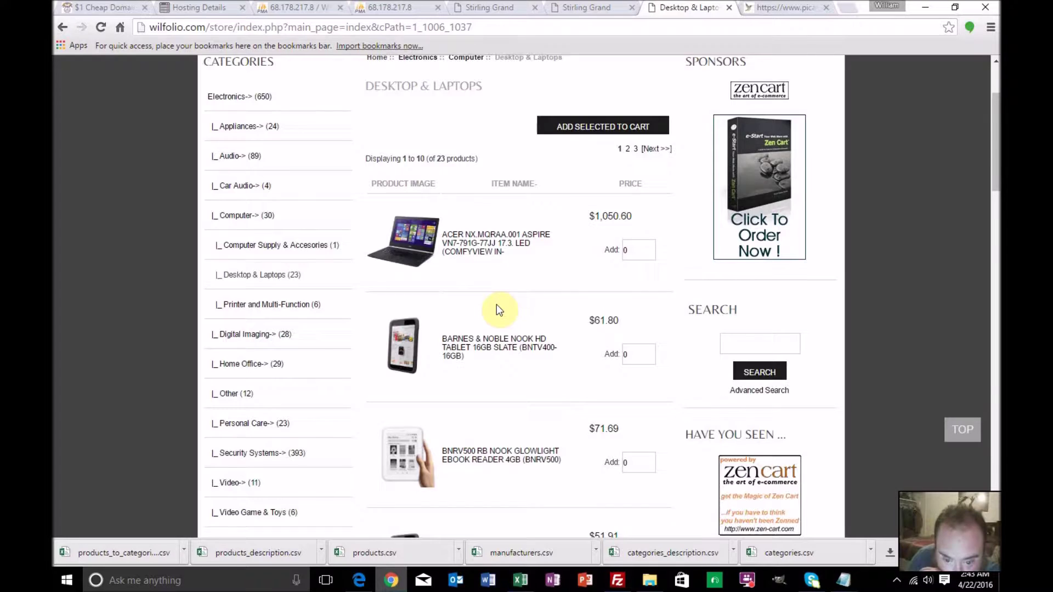
{"action": "scroll", "coordinate": [497, 308], "scroll_direction": "down", "scroll_amount": 1}
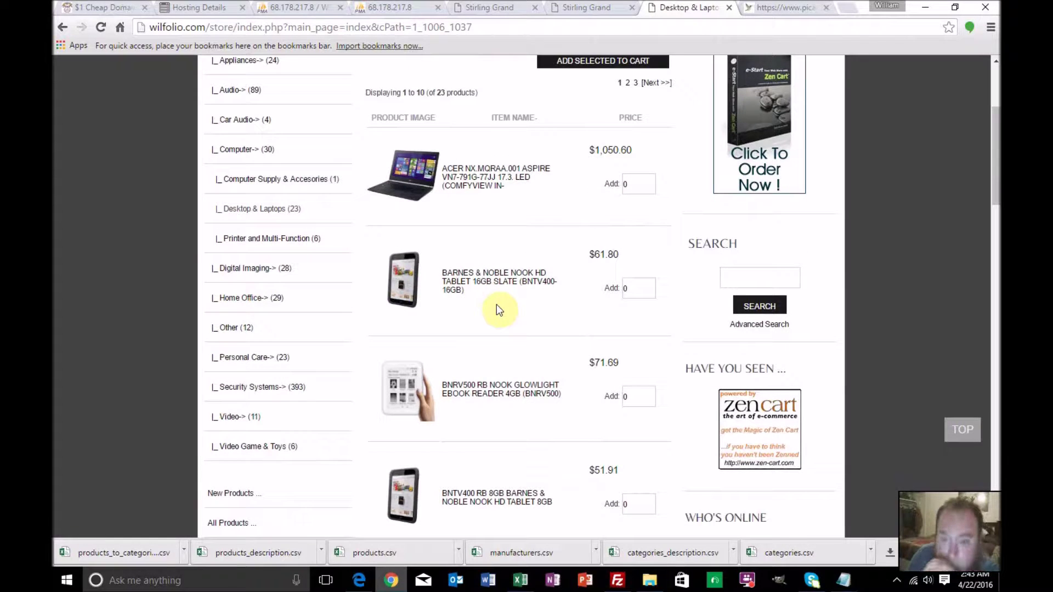
{"action": "left_click", "coordinate": [502, 281]}
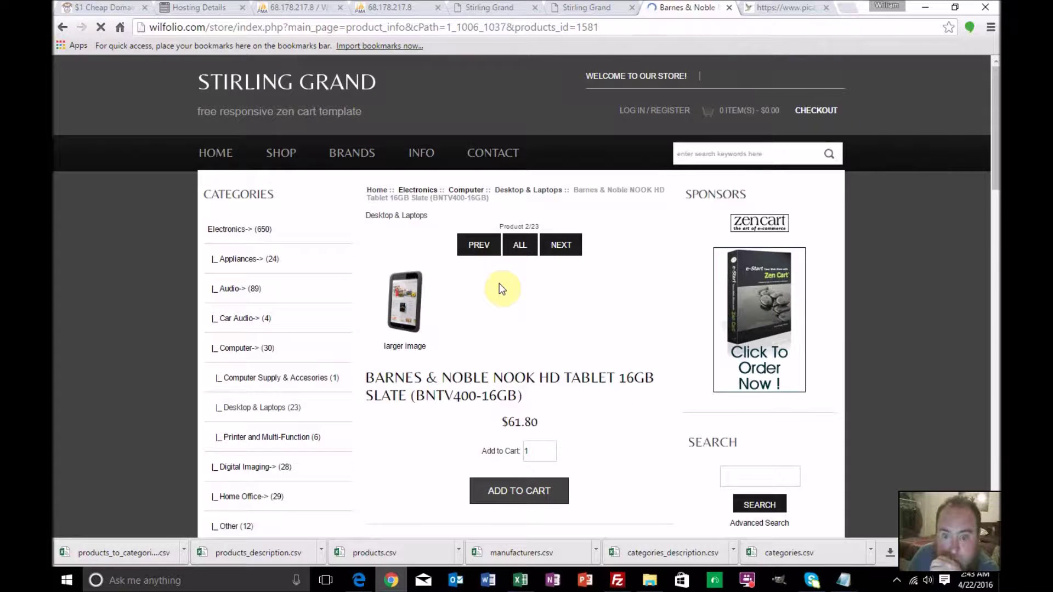
{"action": "scroll", "coordinate": [499, 285], "scroll_direction": "down", "scroll_amount": 1}
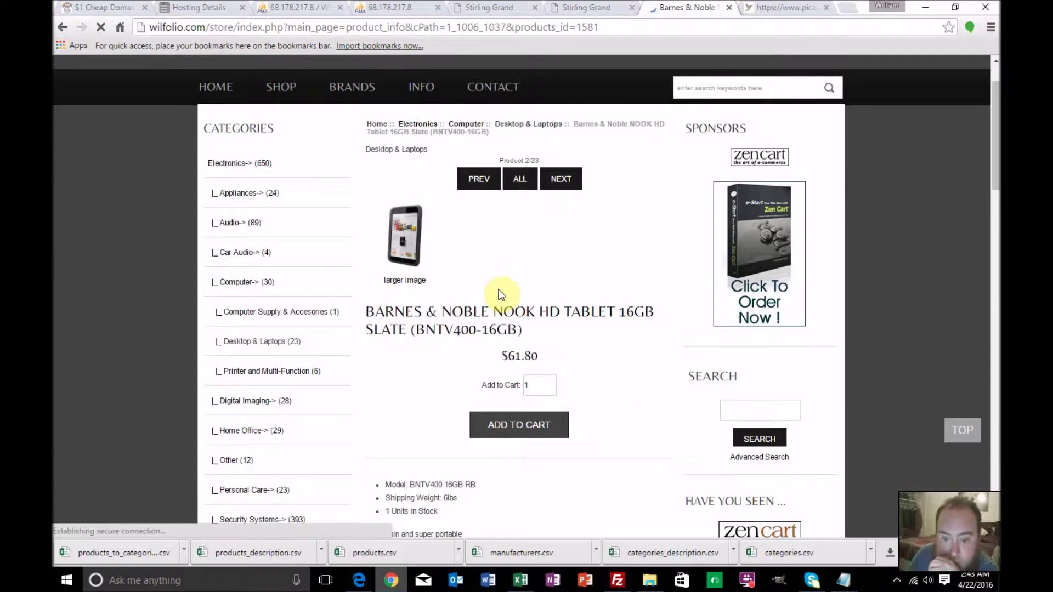
{"action": "scroll", "coordinate": [501, 294], "scroll_direction": "down", "scroll_amount": 2}
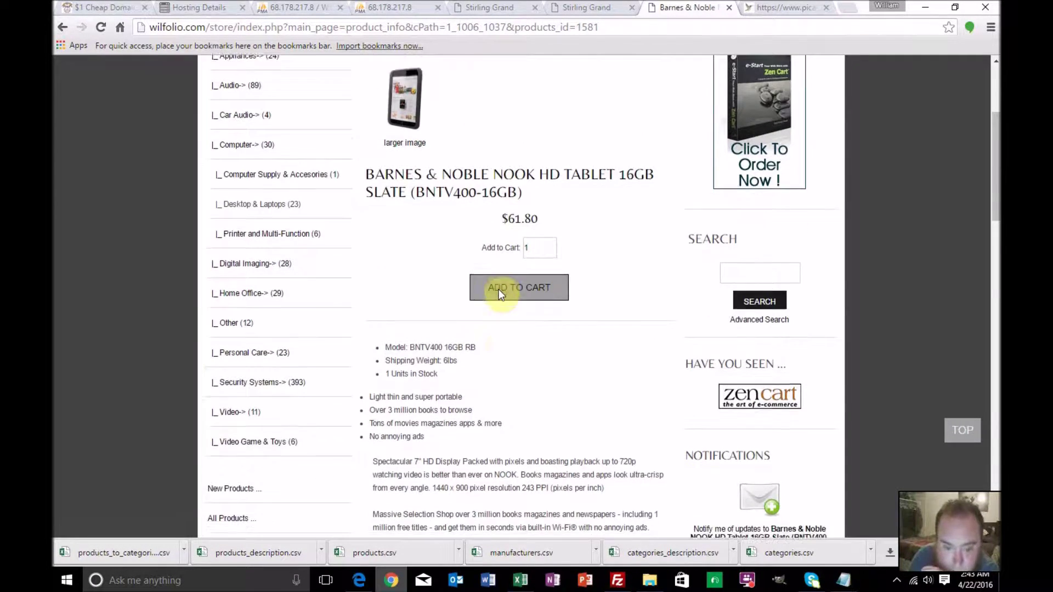
{"action": "scroll", "coordinate": [499, 293], "scroll_direction": "down", "scroll_amount": 5}
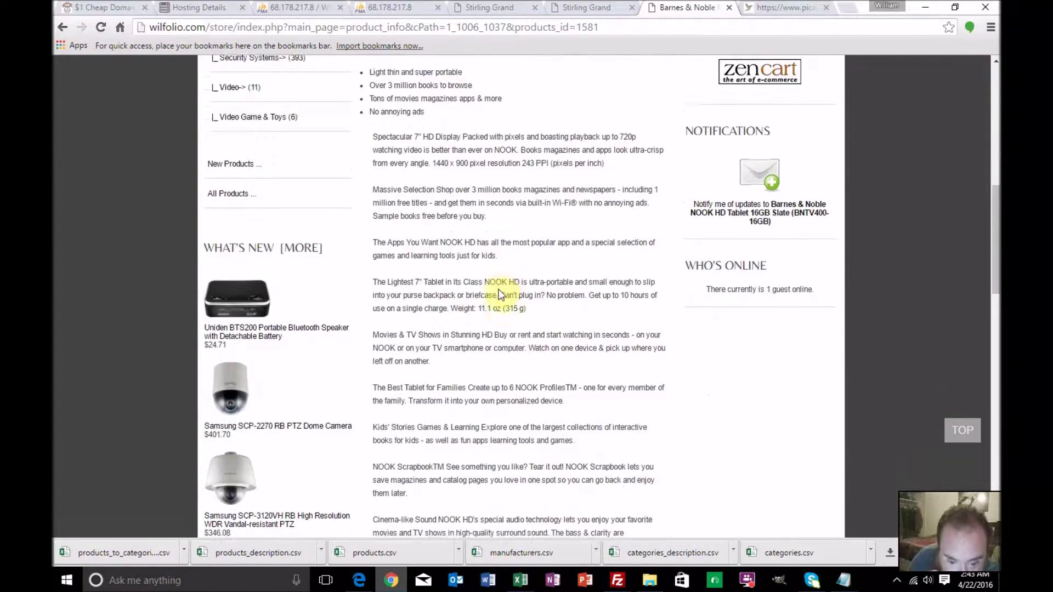
{"action": "scroll", "coordinate": [500, 295], "scroll_direction": "down", "scroll_amount": 3}
{"action": "scroll", "coordinate": [500, 295], "scroll_direction": "up", "scroll_amount": 4}
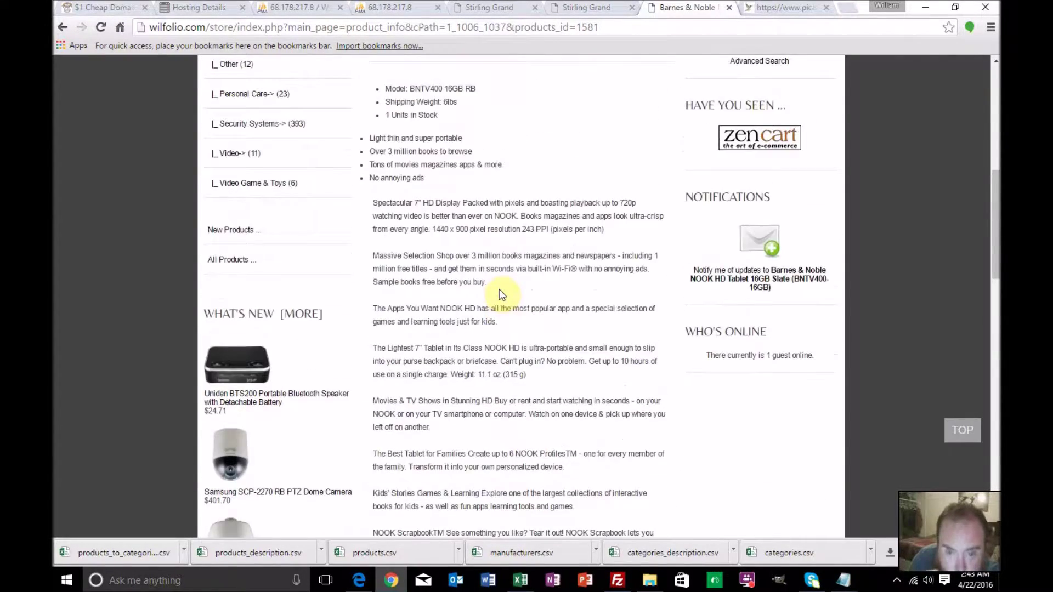
{"action": "scroll", "coordinate": [499, 288], "scroll_direction": "up", "scroll_amount": 10}
View the tablet's larger image twice, closing the popup each time
{"action": "left_click", "coordinate": [409, 304]}
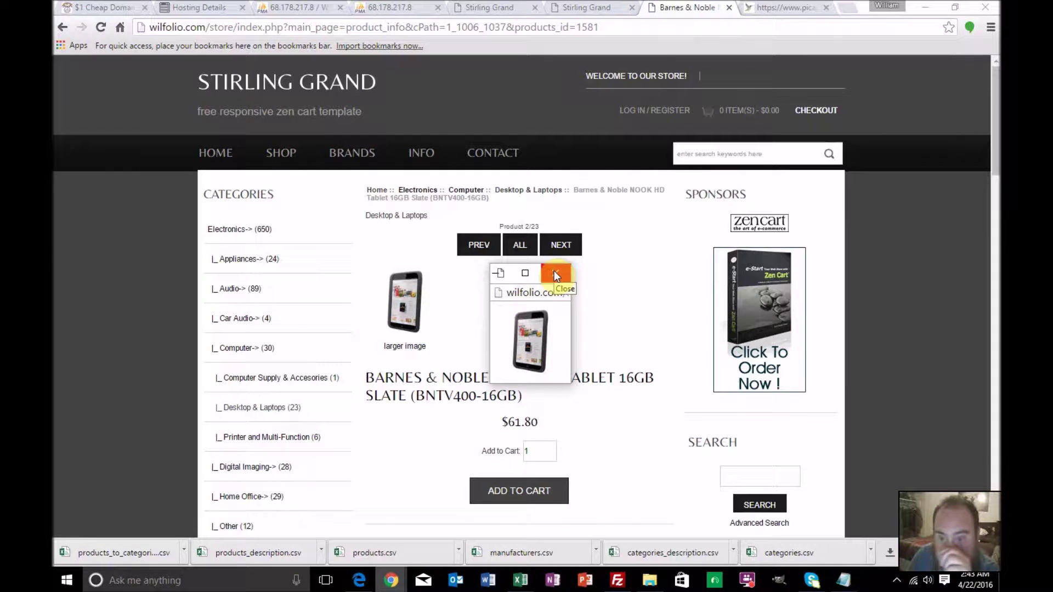
{"action": "left_click", "coordinate": [555, 274]}
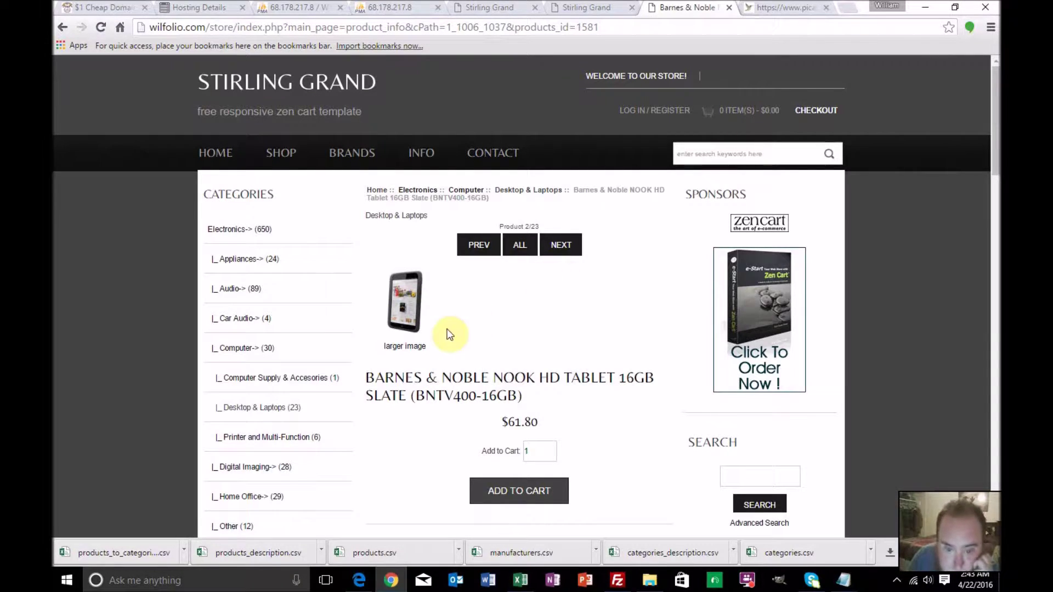
{"action": "left_click", "coordinate": [417, 351]}
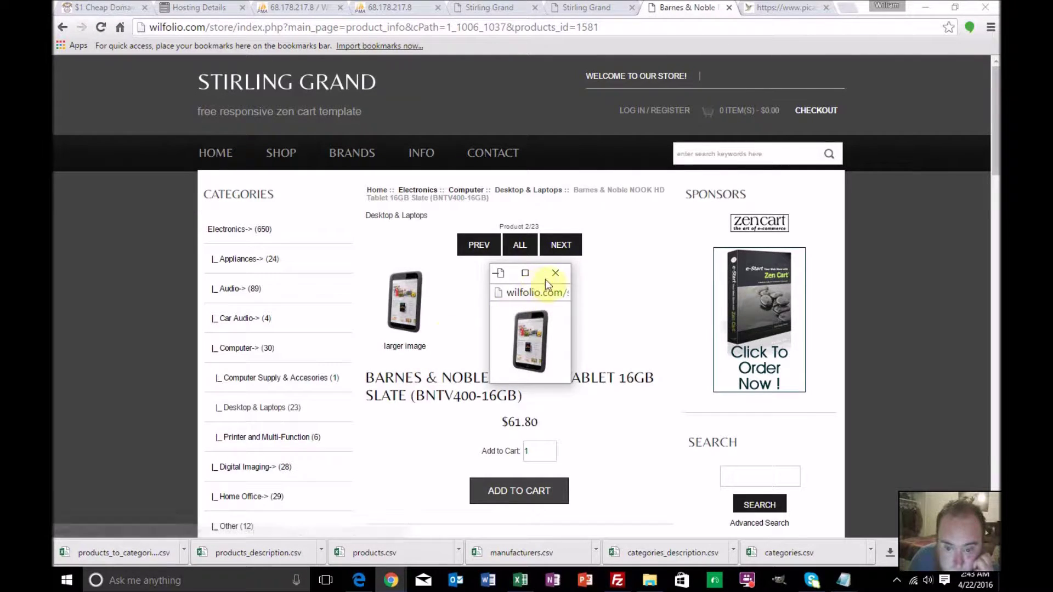
{"action": "left_click", "coordinate": [555, 274]}
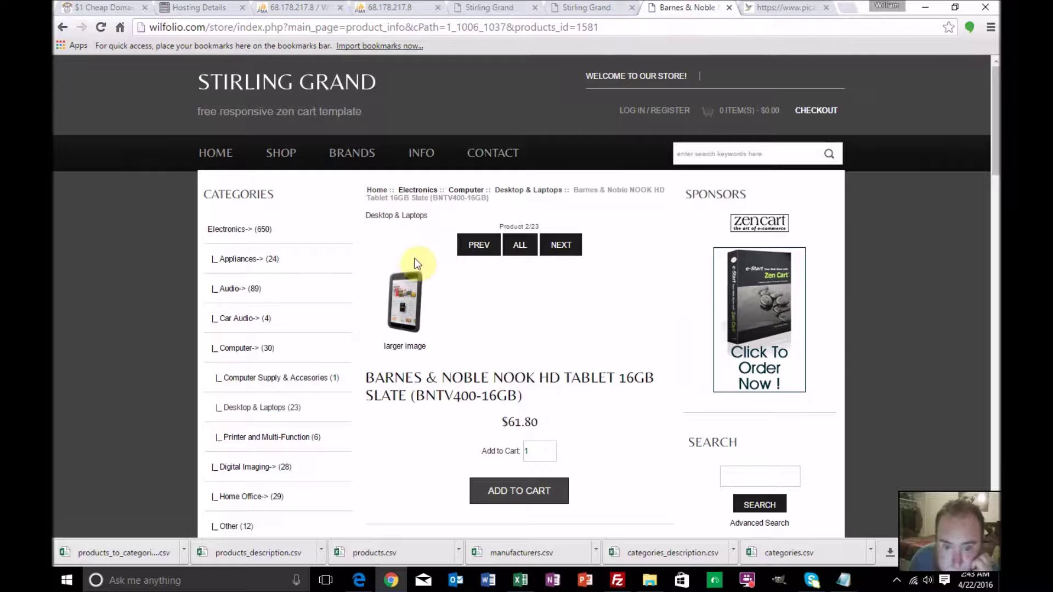
{"action": "scroll", "coordinate": [452, 325], "scroll_direction": "down", "scroll_amount": 2}
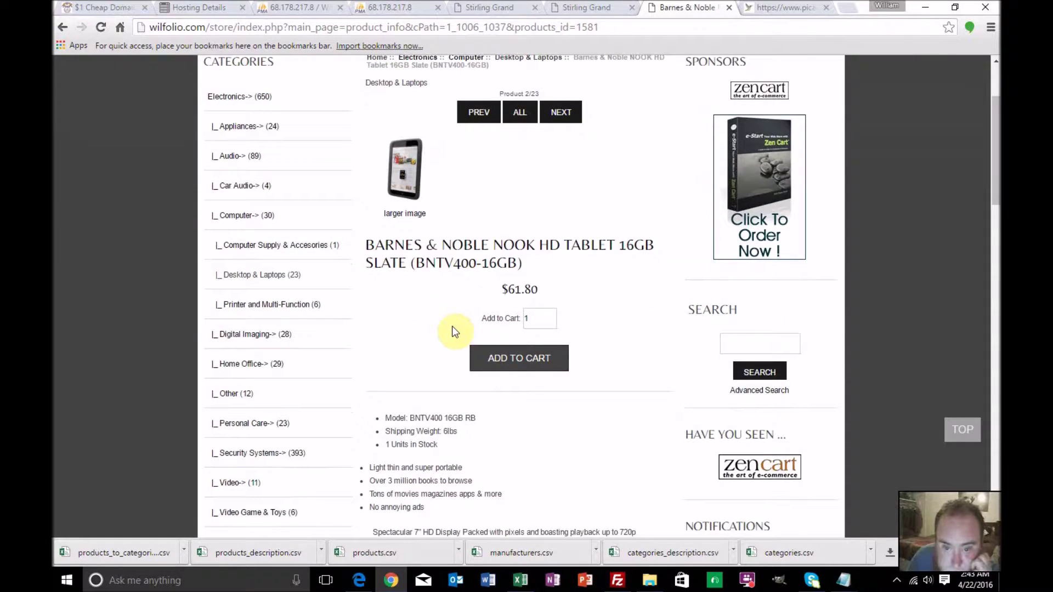
{"action": "scroll", "coordinate": [452, 325], "scroll_direction": "down", "scroll_amount": 1}
{"action": "scroll", "coordinate": [452, 326], "scroll_direction": "up", "scroll_amount": 3}
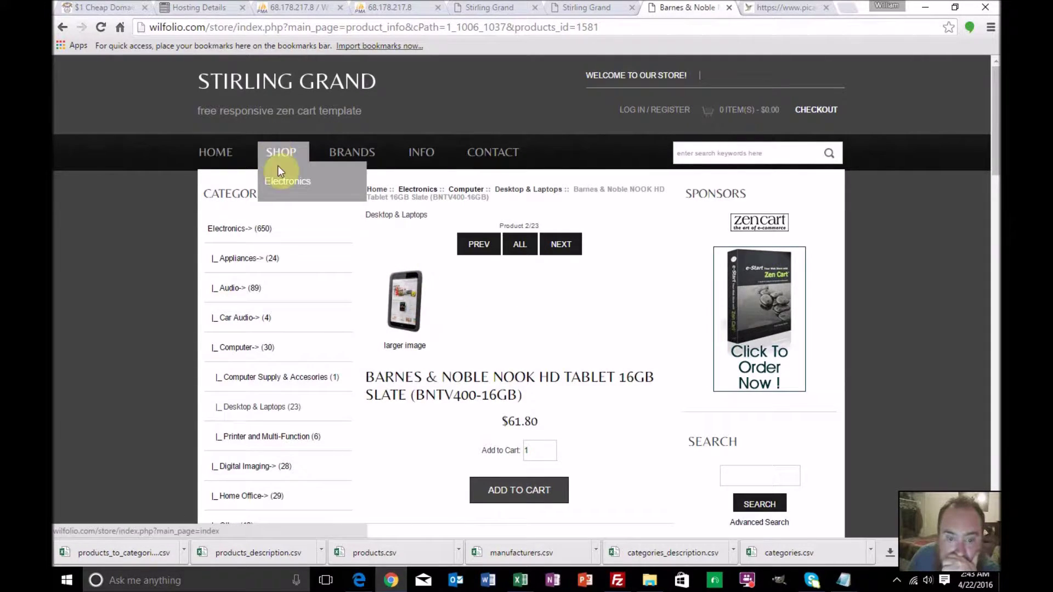
Open the storefront's Electronics category and review the $20.00 test product
{"action": "left_click", "coordinate": [279, 180]}
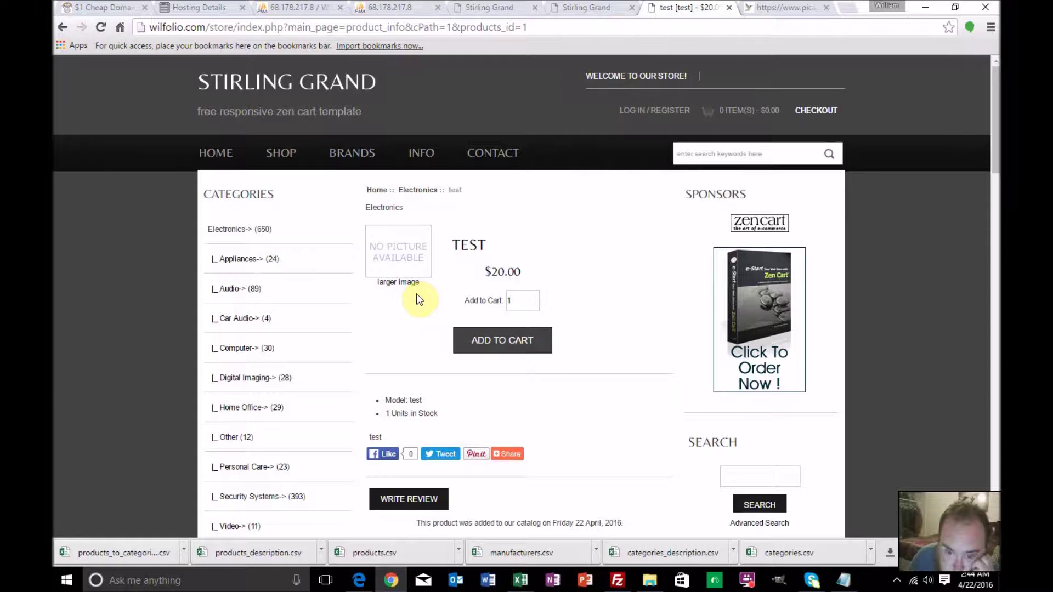
{"action": "scroll", "coordinate": [416, 297], "scroll_direction": "down", "scroll_amount": 1}
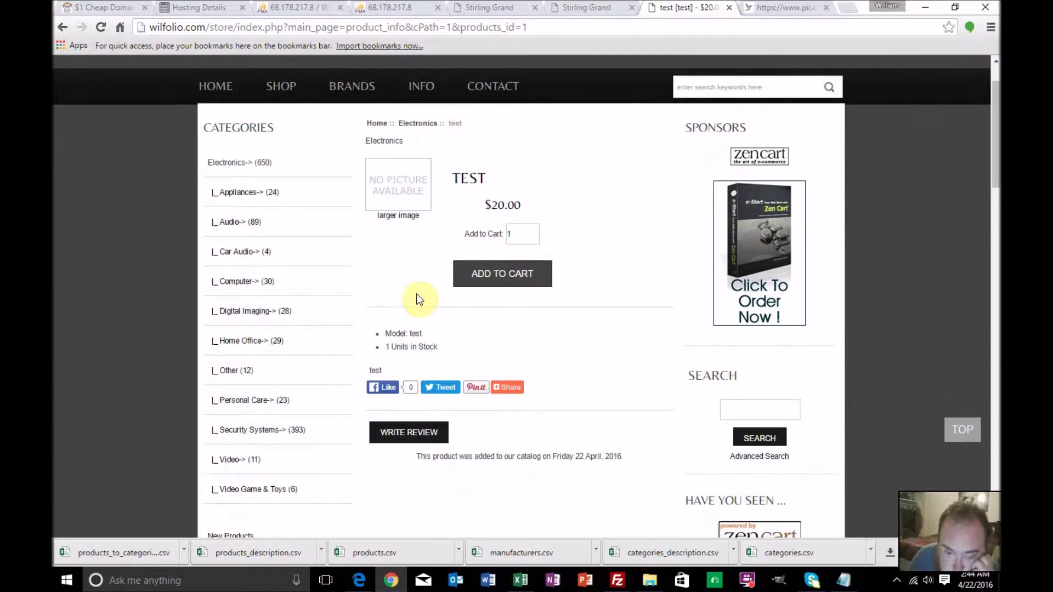
{"action": "scroll", "coordinate": [417, 297], "scroll_direction": "up", "scroll_amount": 1}
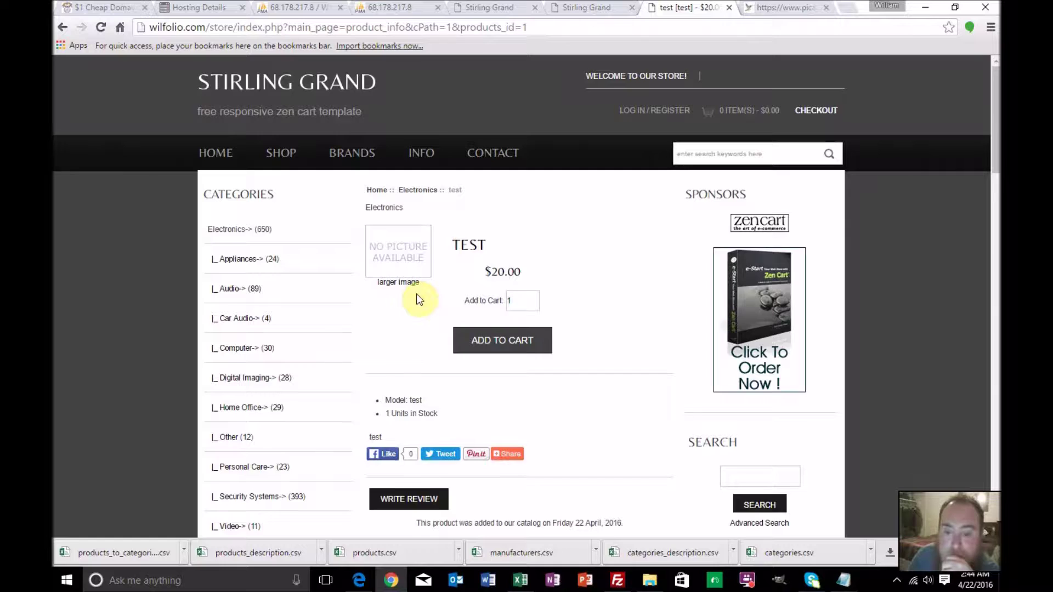
{"action": "scroll", "coordinate": [416, 294], "scroll_direction": "down", "scroll_amount": 1}
{"action": "scroll", "coordinate": [416, 293], "scroll_direction": "up", "scroll_amount": 1}
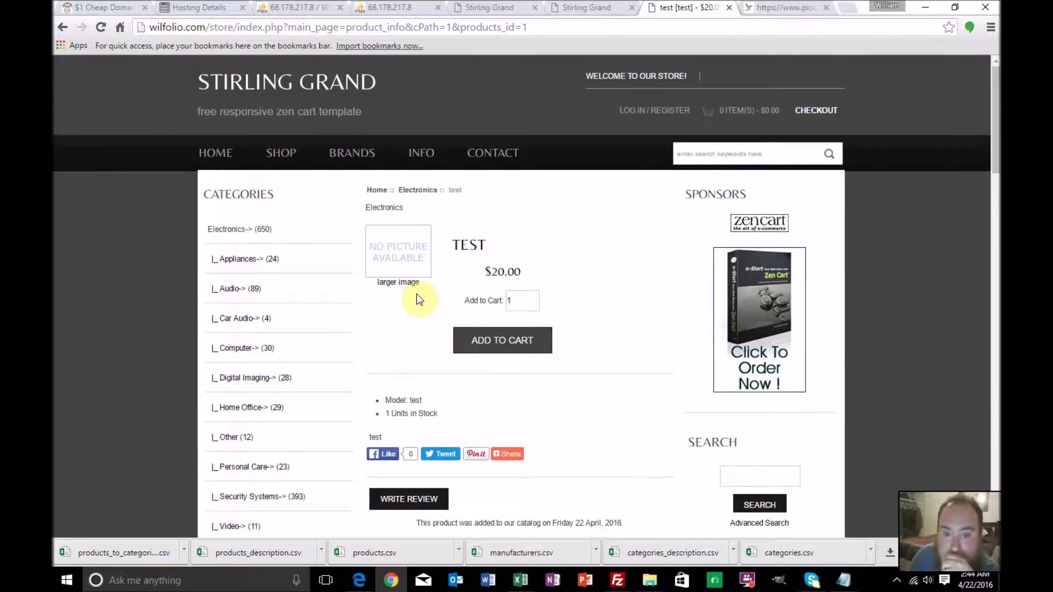
Log back into the Zen Cart admin, re-entering the admin username
{"action": "left_click", "coordinate": [475, 7]}
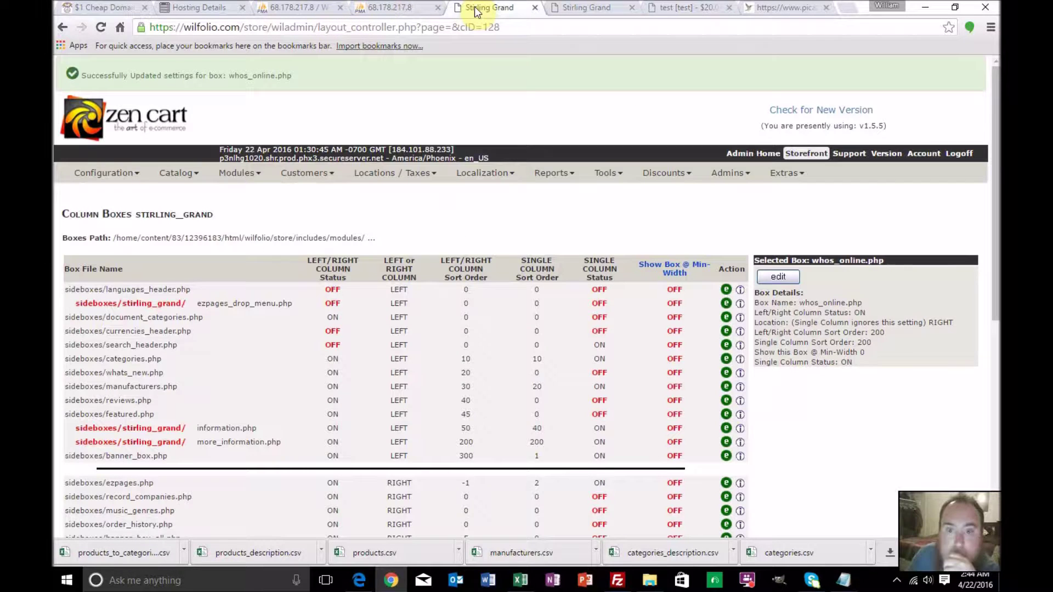
{"action": "mouse_move", "coordinate": [181, 173]}
{"action": "left_click", "coordinate": [189, 196]}
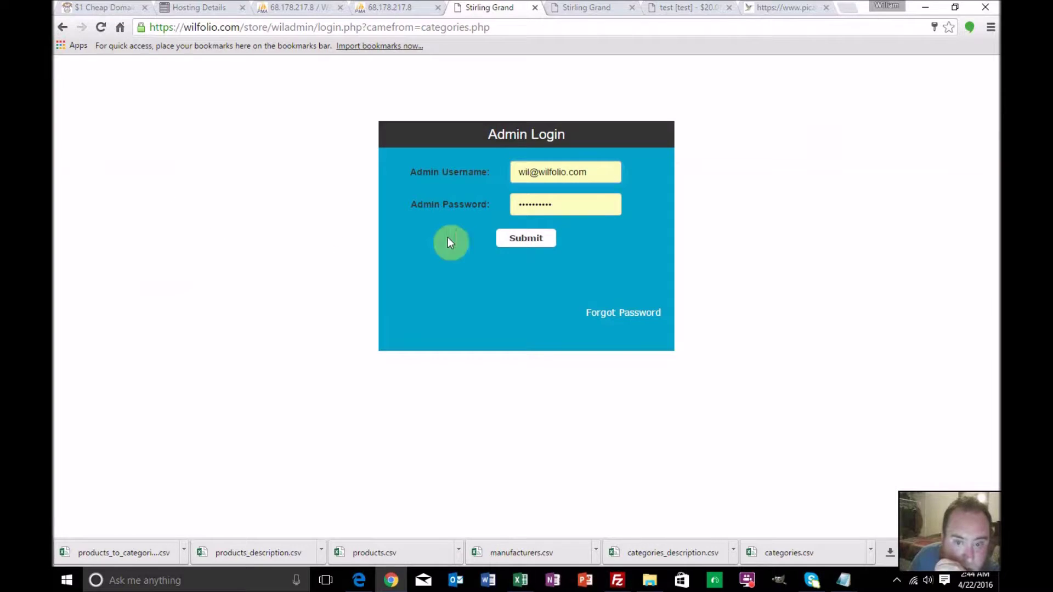
{"action": "left_click", "coordinate": [512, 238]}
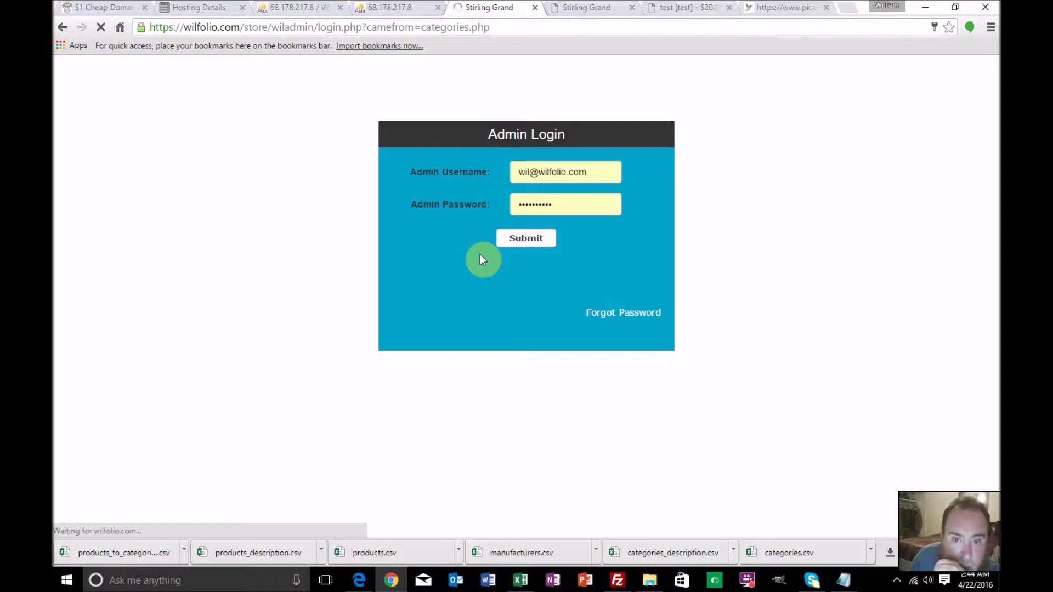
{"action": "triple_click", "coordinate": [607, 171]}
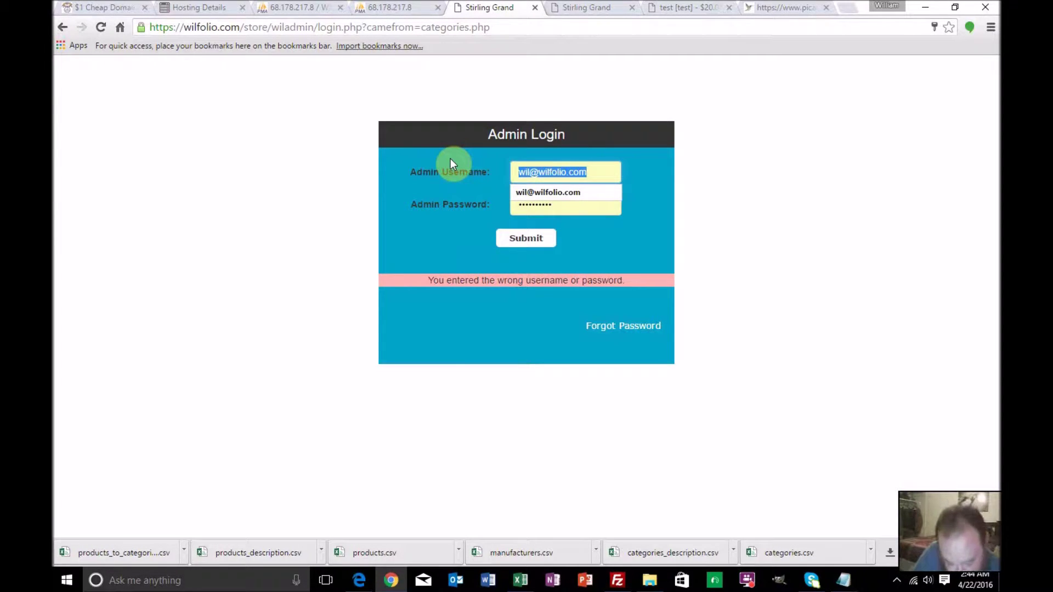
{"action": "type", "text": "wild"}
{"action": "key", "text": "Return"}
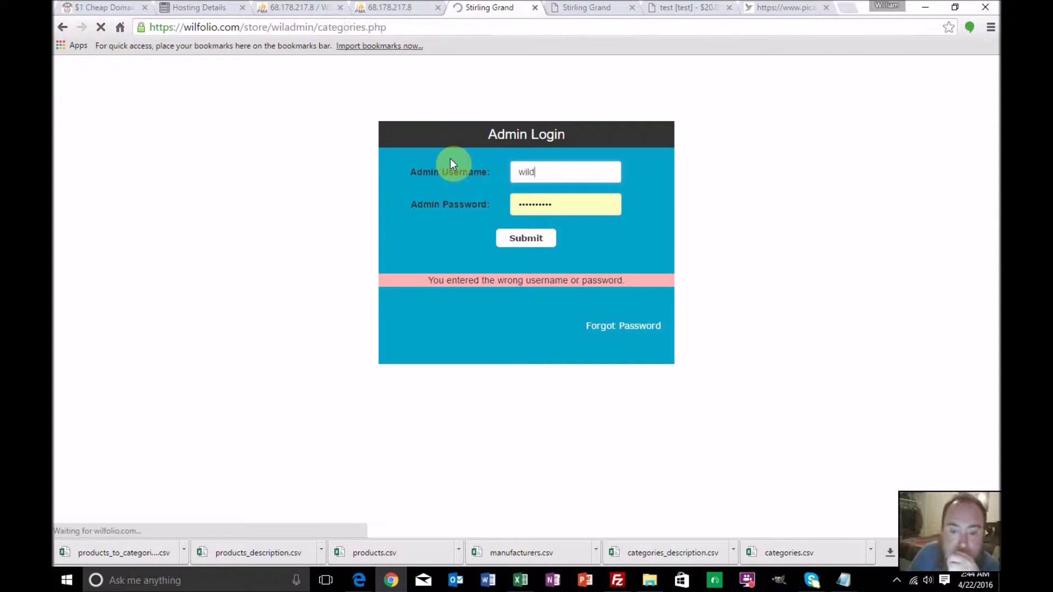
Open Catalog > Categories/Products, the Electronics folder and its test product
{"action": "mouse_move", "coordinate": [177, 136]}
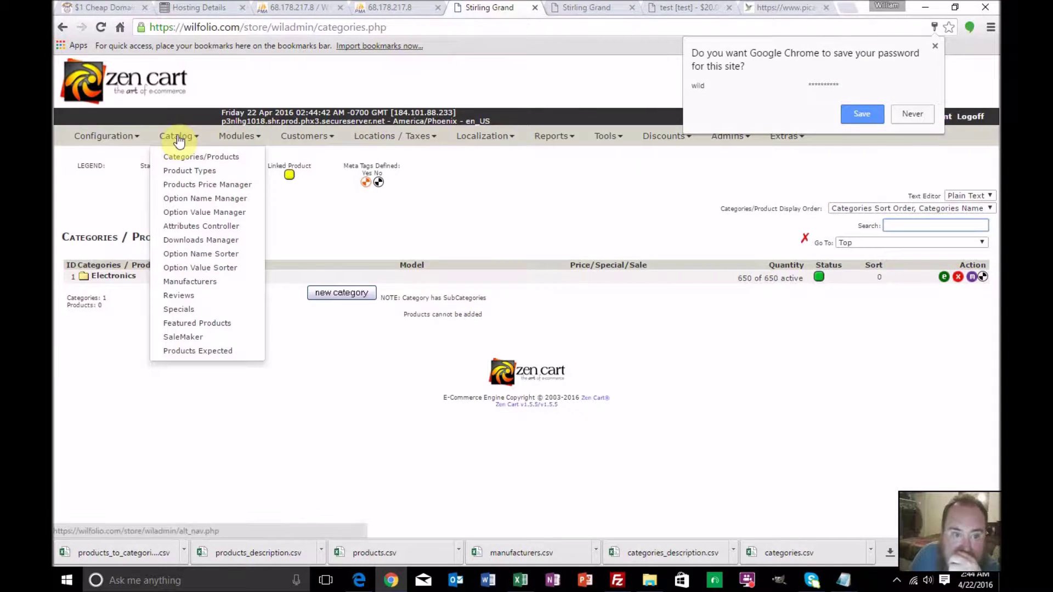
{"action": "left_click", "coordinate": [179, 157]}
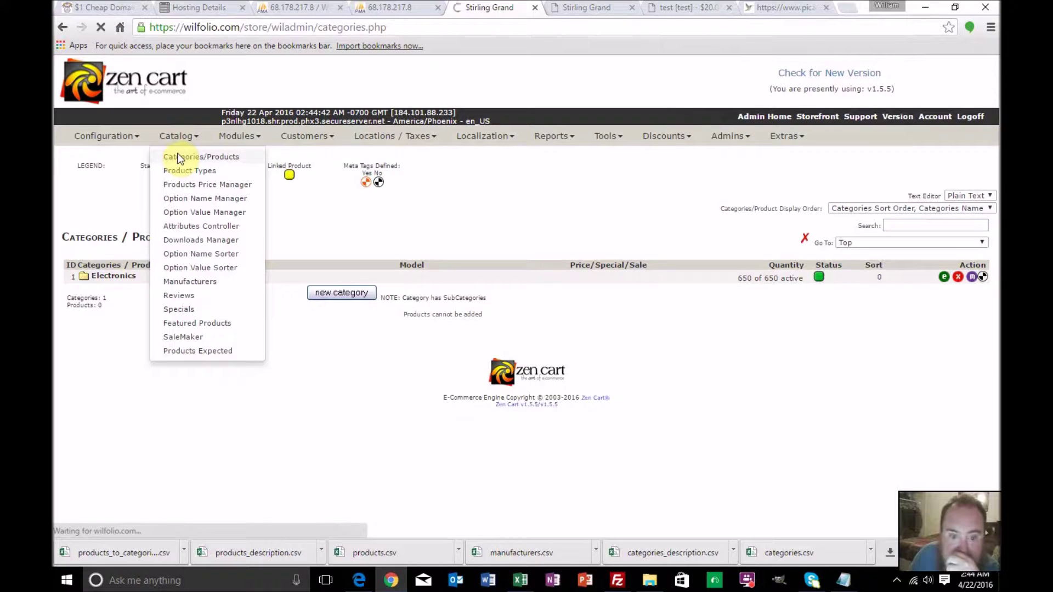
{"action": "left_click", "coordinate": [107, 278]}
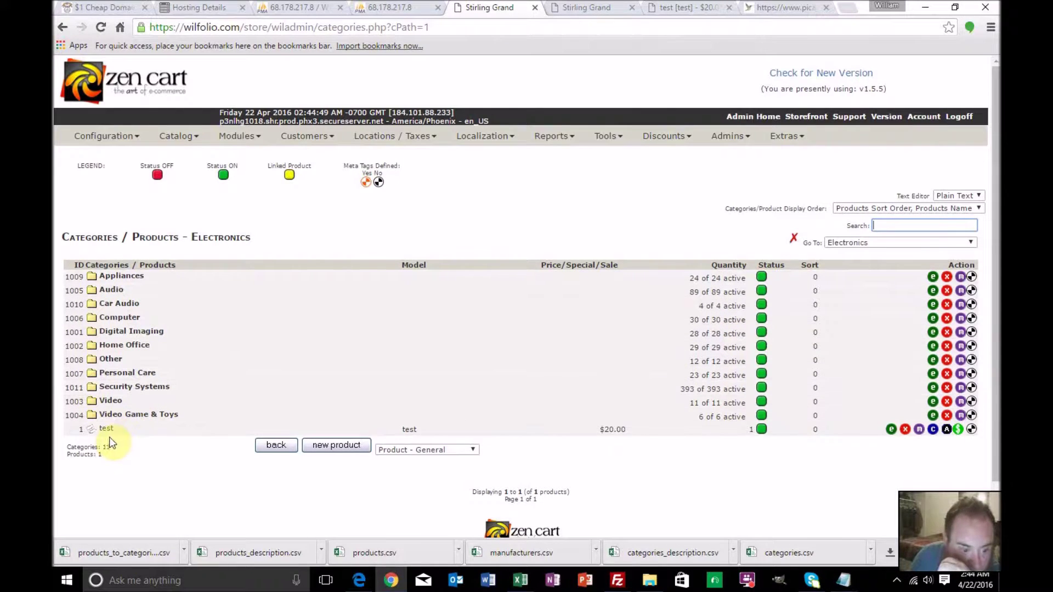
{"action": "left_click", "coordinate": [905, 429]}
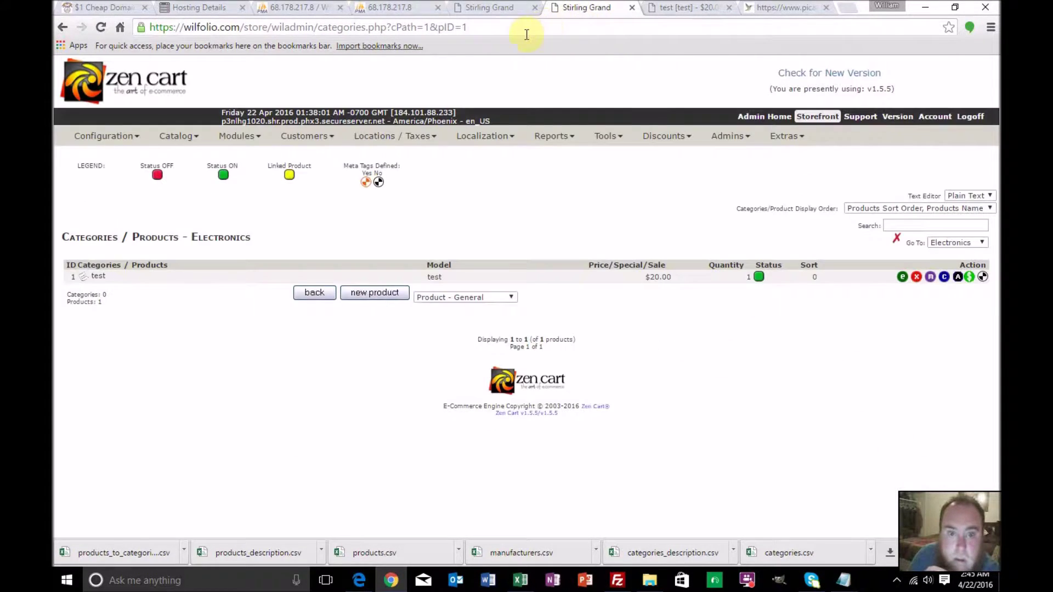
Open SHOP > Electronics on the storefront and scroll through its subcategory grid
{"action": "left_click", "coordinate": [666, 7]}
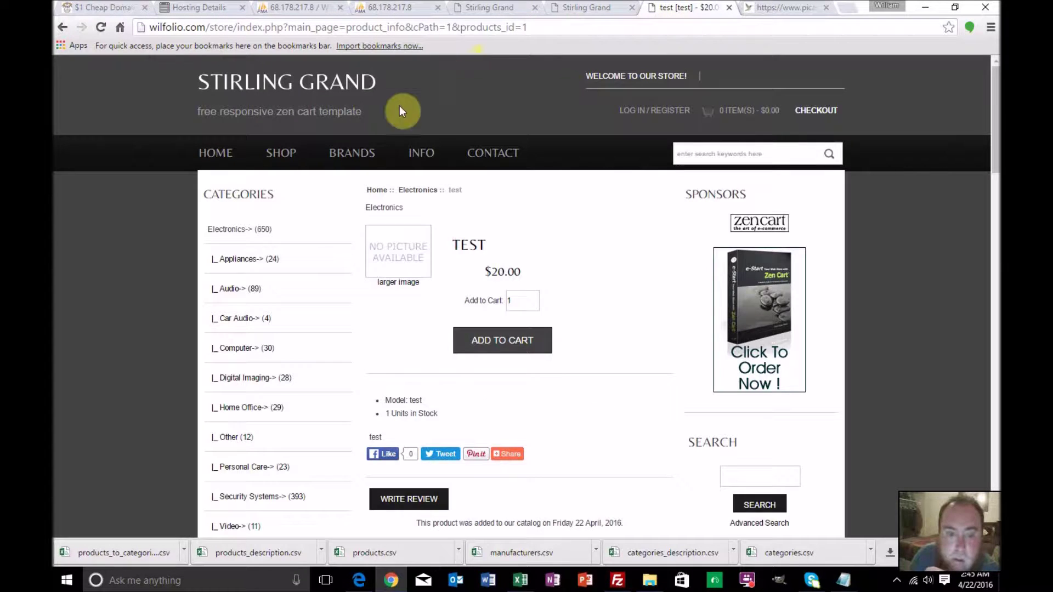
{"action": "mouse_move", "coordinate": [286, 159]}
{"action": "left_click", "coordinate": [291, 185]}
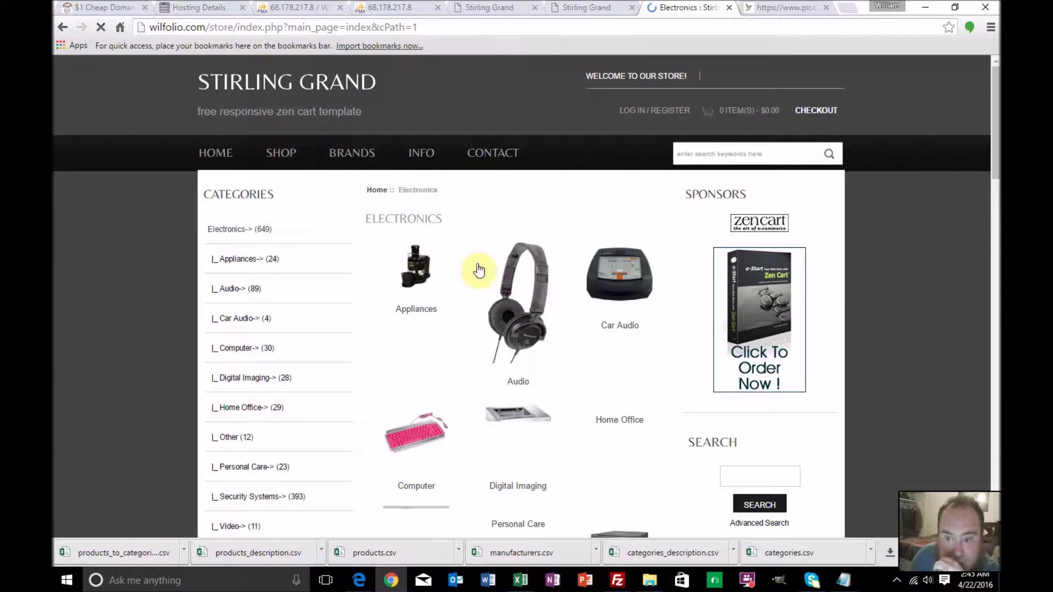
{"action": "scroll", "coordinate": [515, 294], "scroll_direction": "down", "scroll_amount": 1}
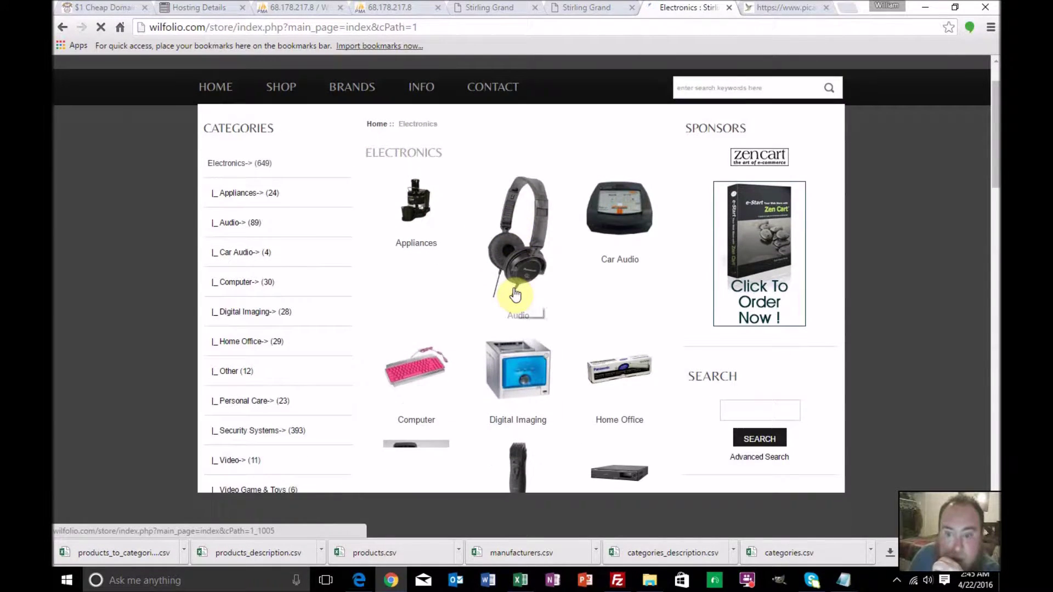
{"action": "scroll", "coordinate": [516, 295], "scroll_direction": "down", "scroll_amount": 2}
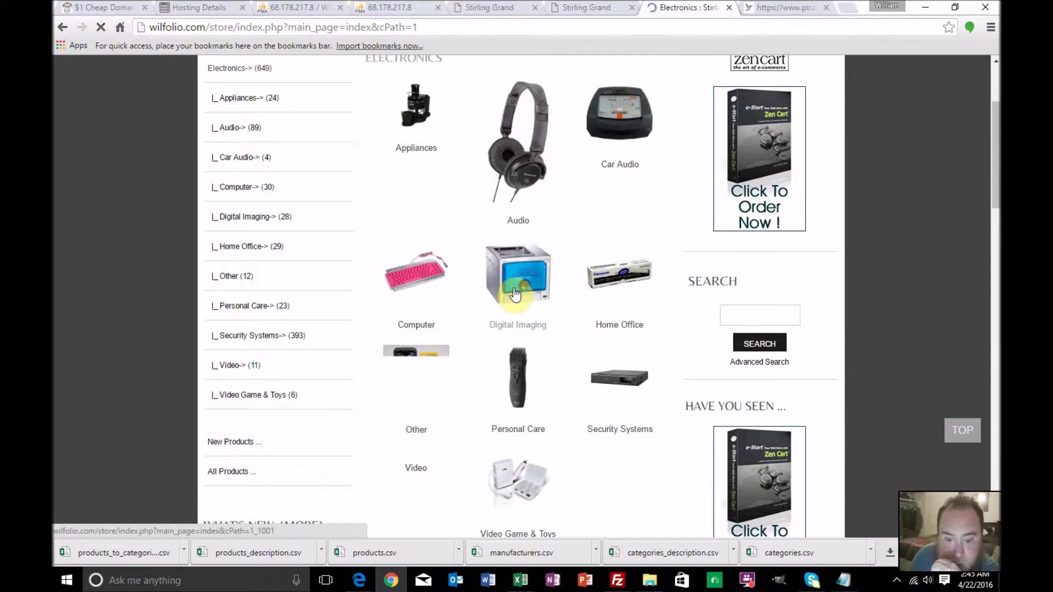
{"action": "scroll", "coordinate": [516, 295], "scroll_direction": "down", "scroll_amount": 1}
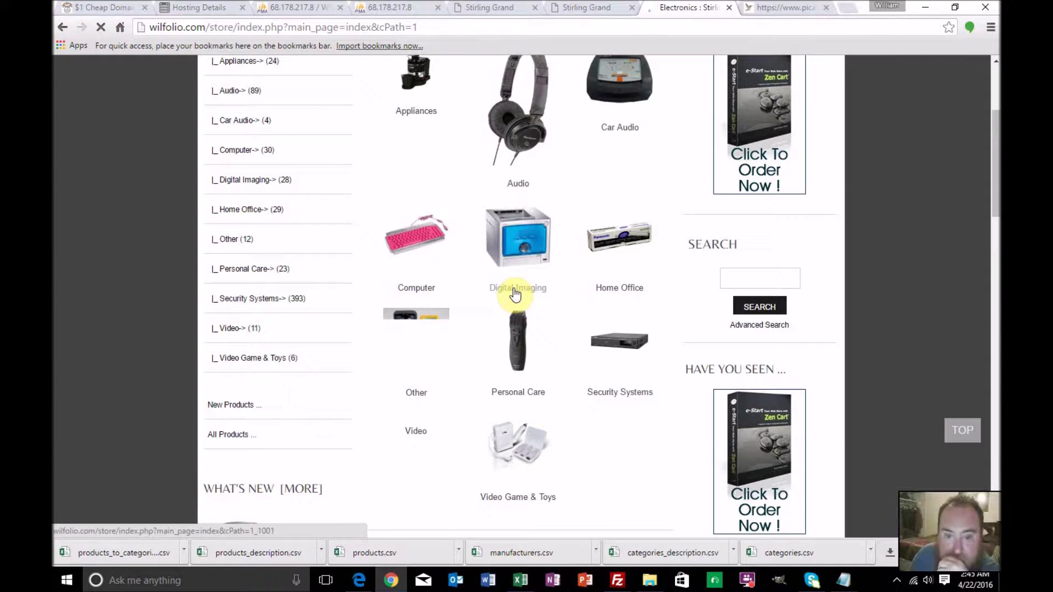
{"action": "scroll", "coordinate": [516, 294], "scroll_direction": "down", "scroll_amount": 2}
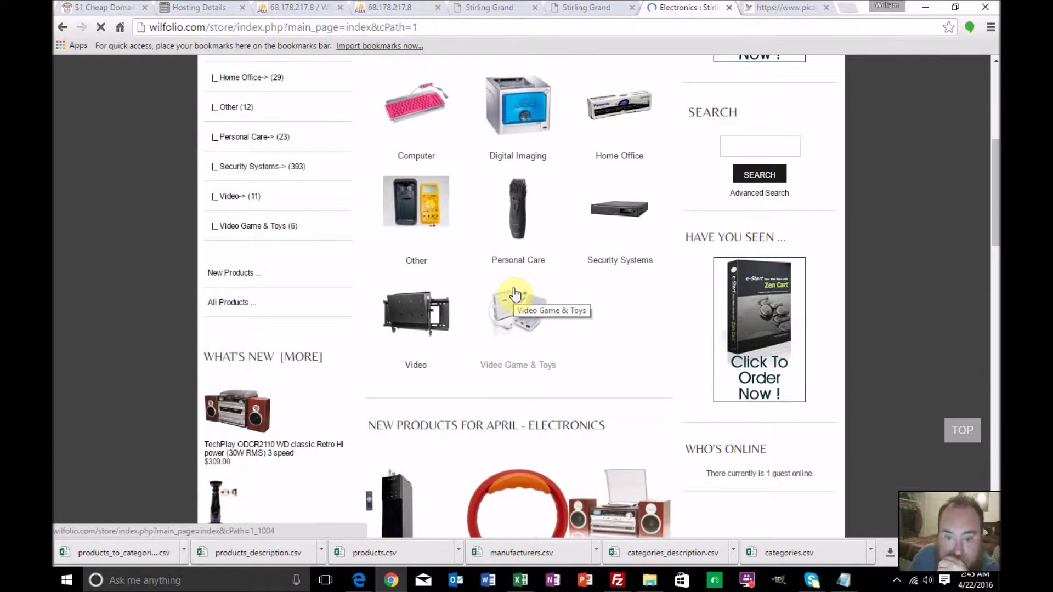
{"action": "scroll", "coordinate": [516, 294], "scroll_direction": "up", "scroll_amount": 5}
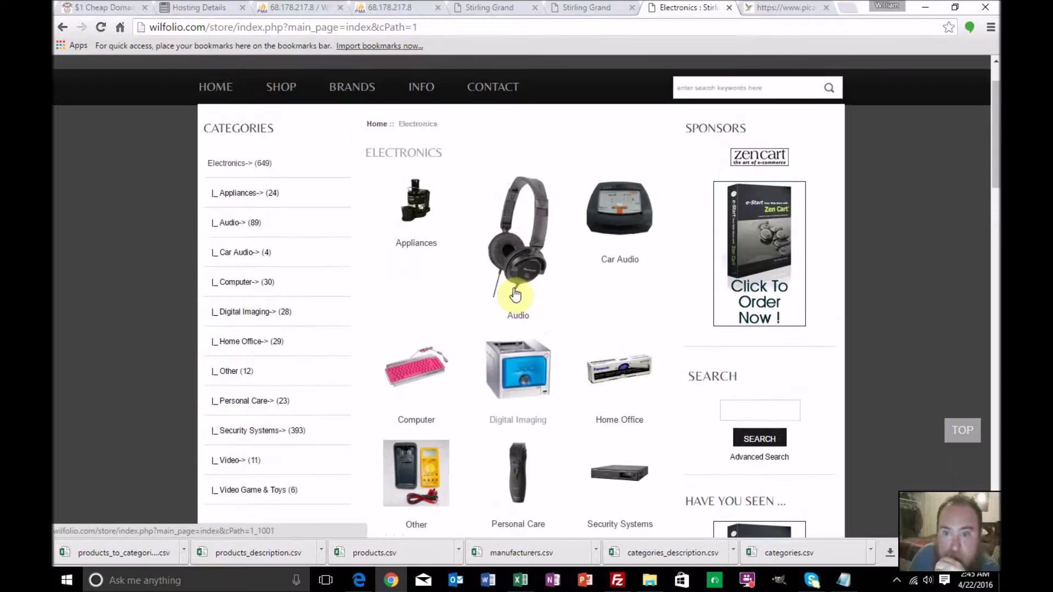
{"action": "scroll", "coordinate": [516, 294], "scroll_direction": "up", "scroll_amount": 2}
{"action": "scroll", "coordinate": [518, 294], "scroll_direction": "down", "scroll_amount": 2}
{"action": "scroll", "coordinate": [518, 292], "scroll_direction": "down", "scroll_amount": 1}
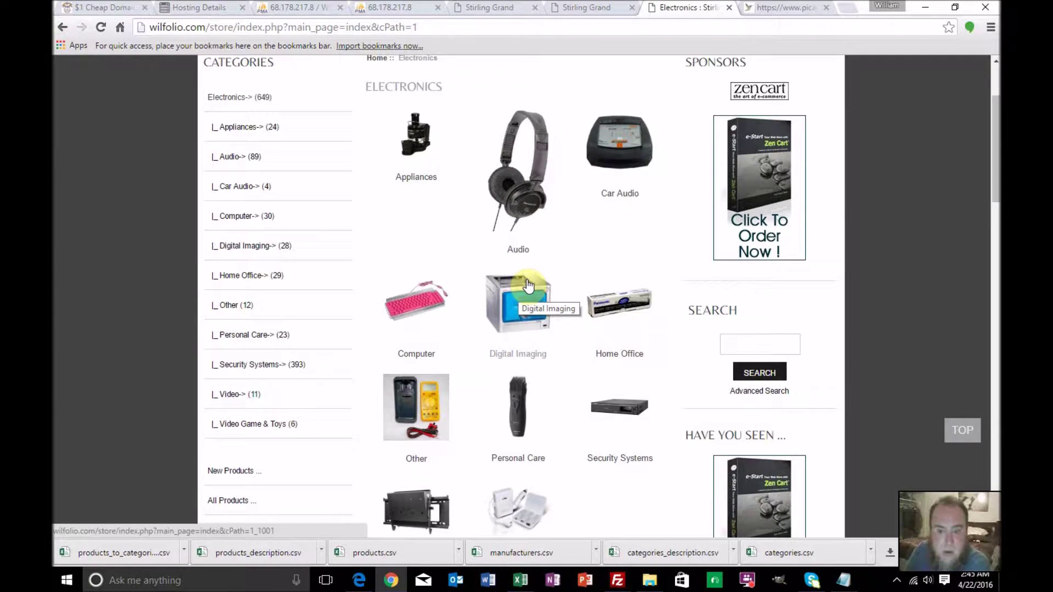
{"action": "scroll", "coordinate": [527, 284], "scroll_direction": "up", "scroll_amount": 1}
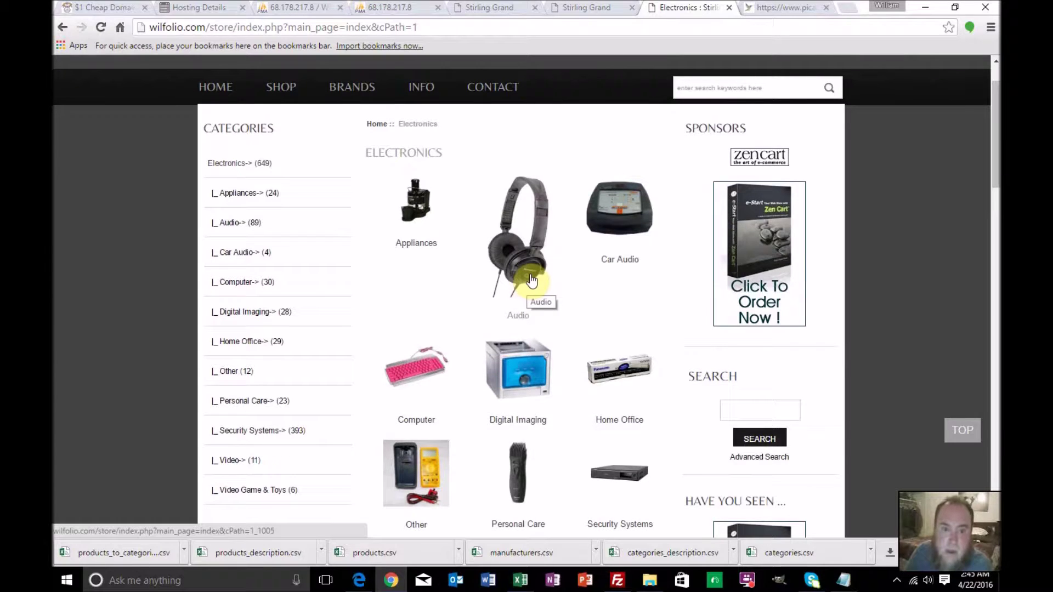
{"action": "scroll", "coordinate": [518, 281], "scroll_direction": "up", "scroll_amount": 1}
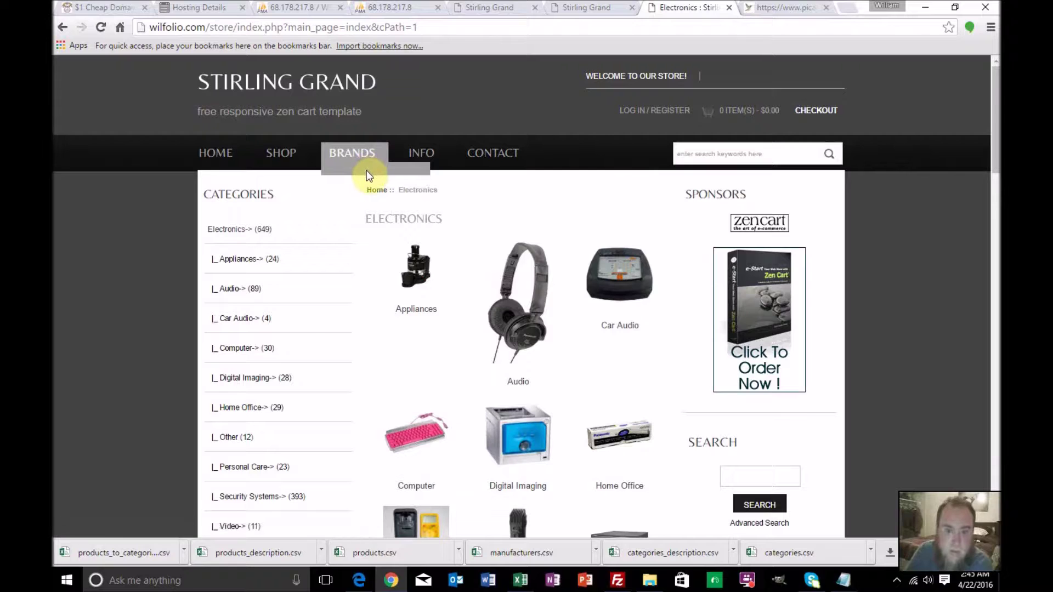
Open the BRANDS page, landing on the store home page
{"action": "left_click", "coordinate": [341, 153]}
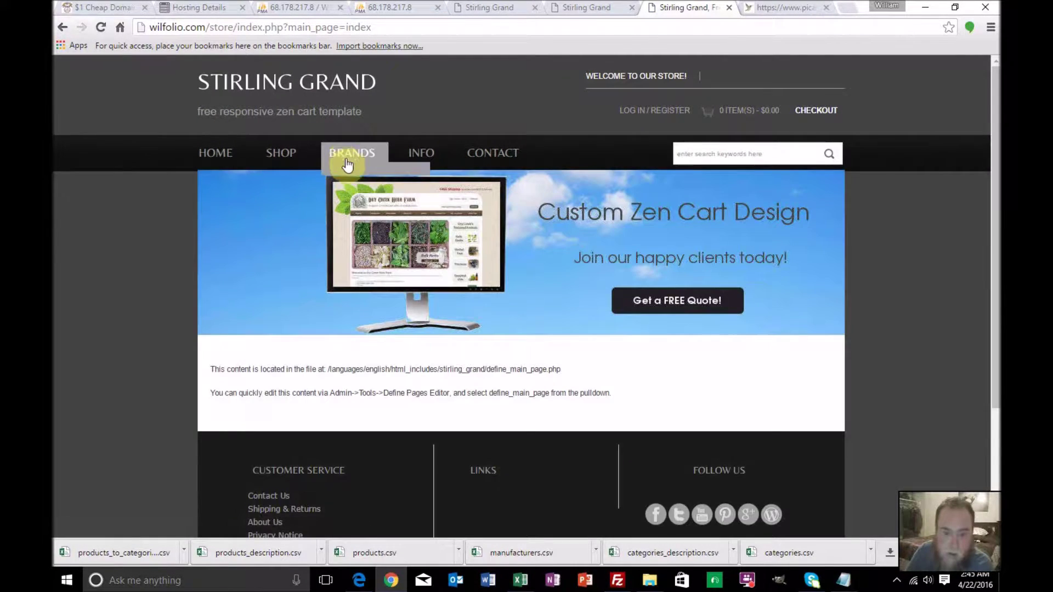
{"action": "scroll", "coordinate": [360, 185], "scroll_direction": "down", "scroll_amount": 3}
{"action": "scroll", "coordinate": [359, 185], "scroll_direction": "up", "scroll_amount": 3}
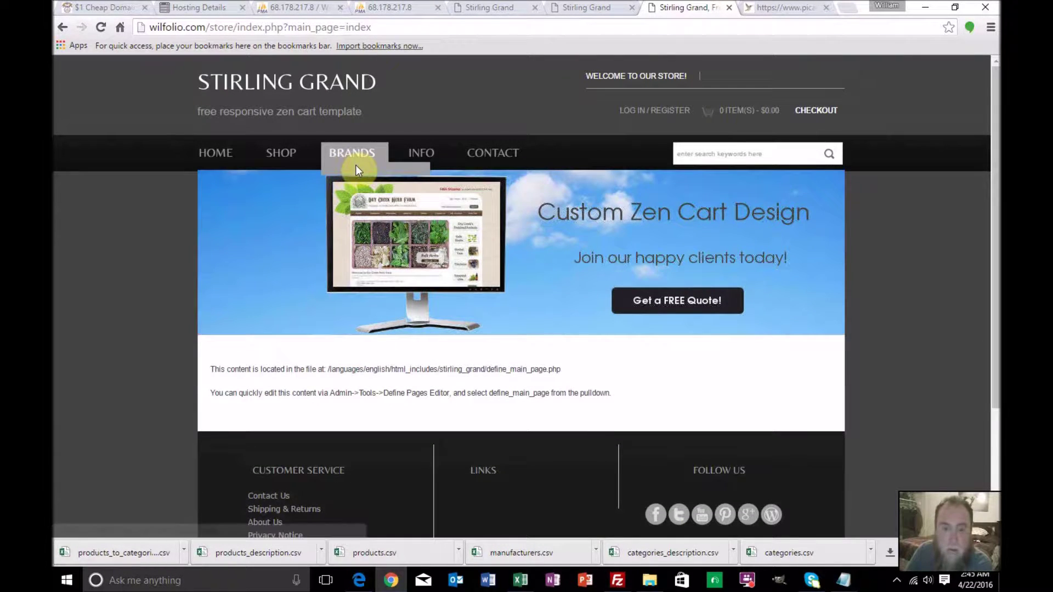
Browse all 59 rows of the manufacturers table in phpMyAdmin
{"action": "left_click", "coordinate": [321, 7]}
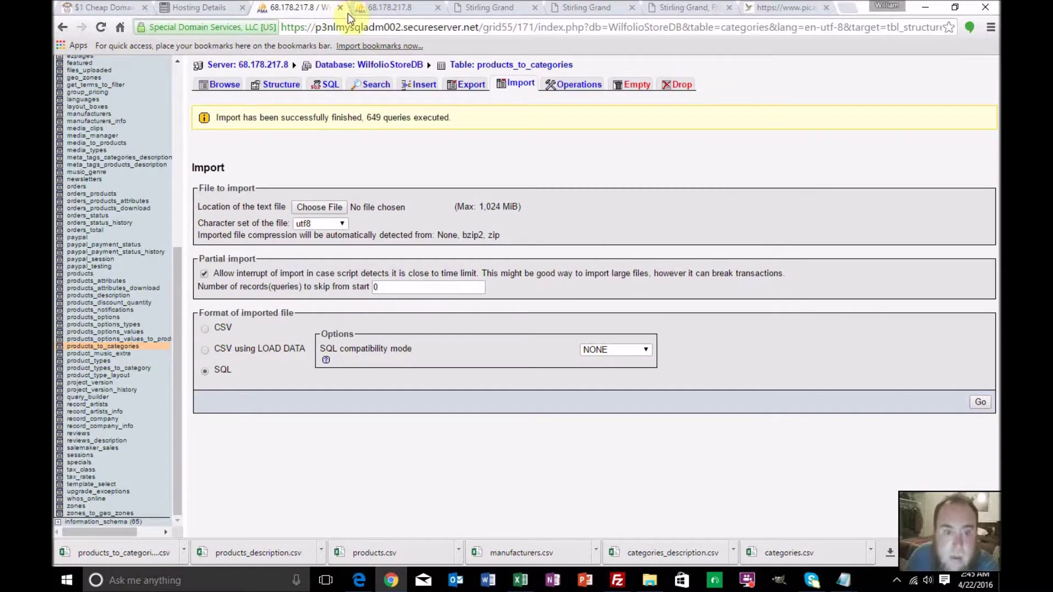
{"action": "scroll", "coordinate": [140, 210], "scroll_direction": "up", "scroll_amount": 3}
{"action": "scroll", "coordinate": [139, 210], "scroll_direction": "up", "scroll_amount": 6}
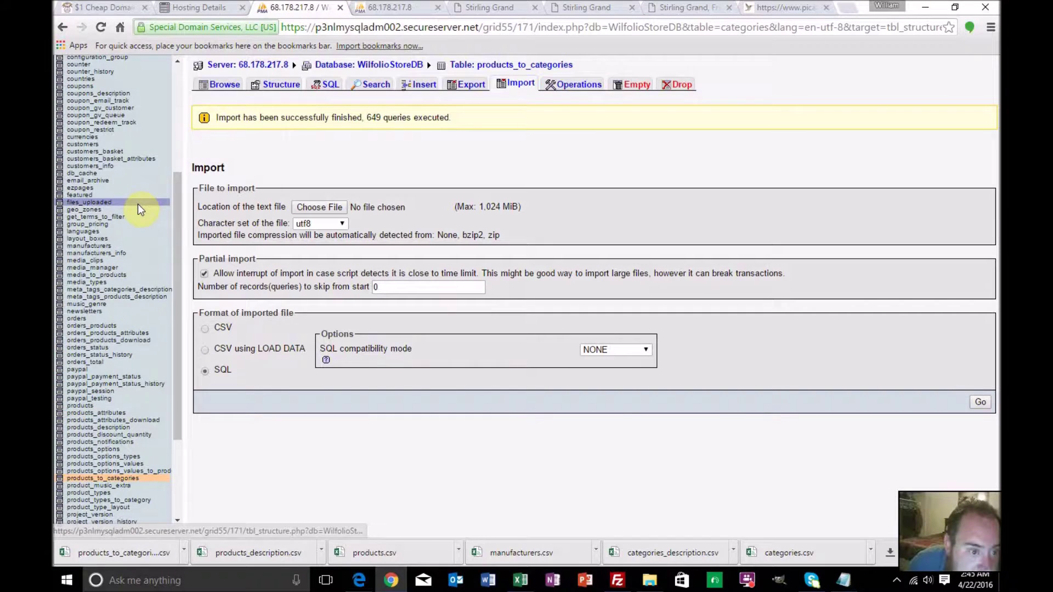
{"action": "scroll", "coordinate": [144, 201], "scroll_direction": "up", "scroll_amount": 3}
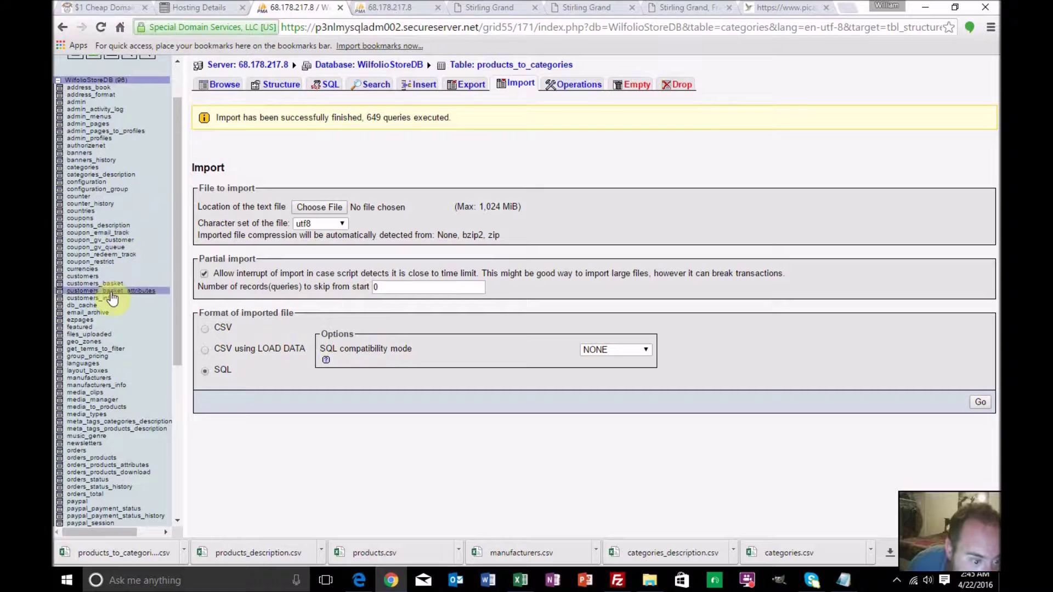
{"action": "scroll", "coordinate": [113, 294], "scroll_direction": "down", "scroll_amount": 3}
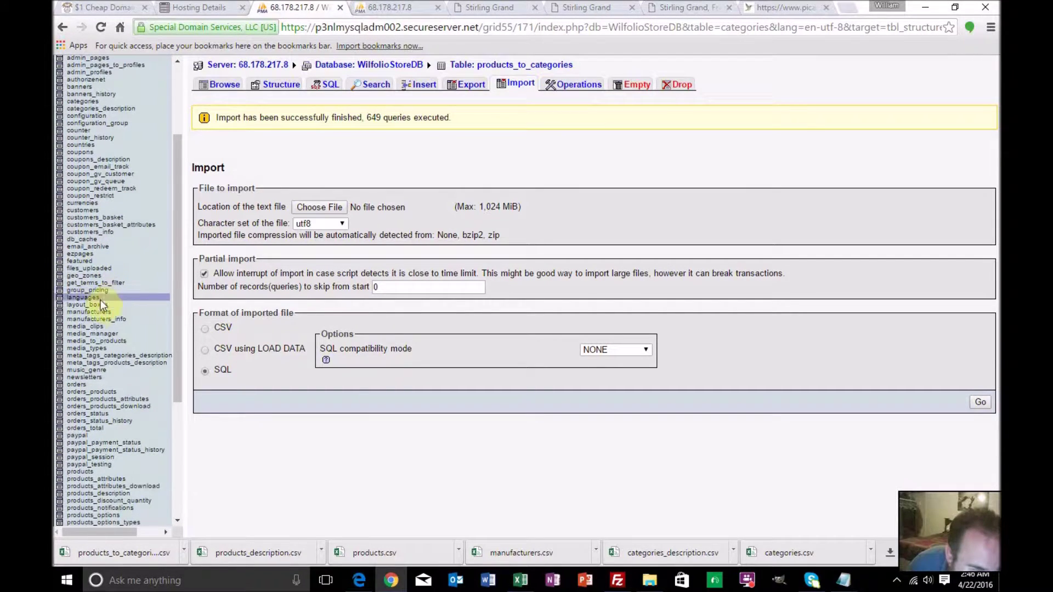
{"action": "left_click", "coordinate": [96, 310]}
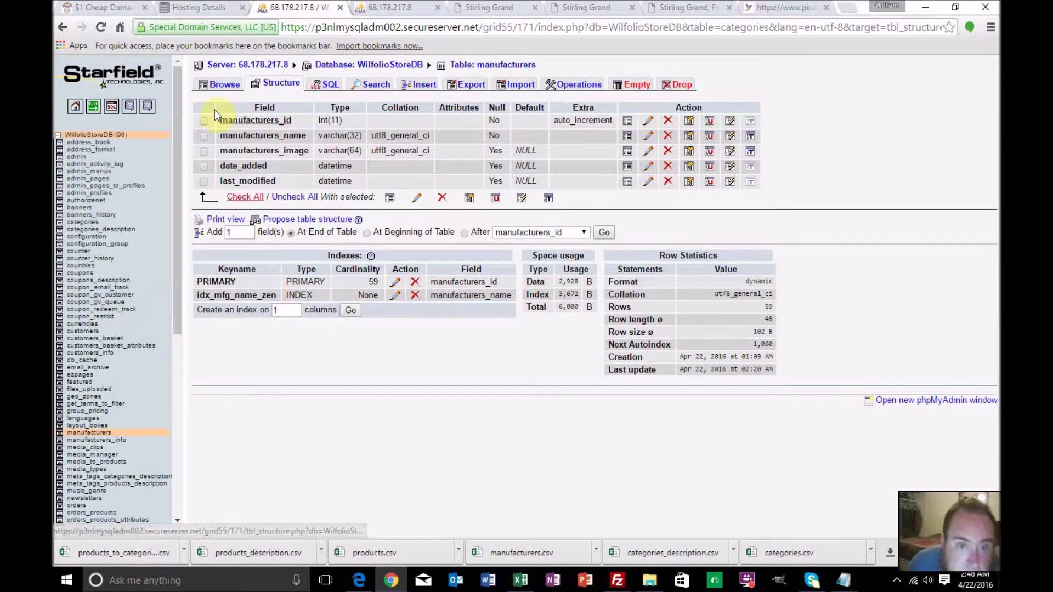
{"action": "left_click", "coordinate": [217, 84]}
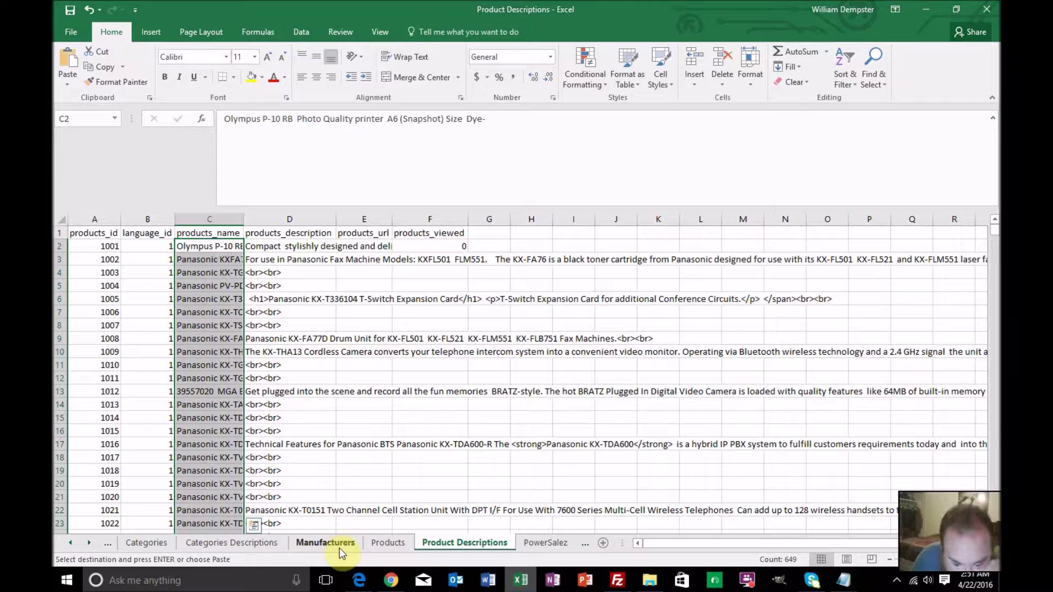
Search the Products sheet for 'man'
{"action": "left_click", "coordinate": [380, 544]}
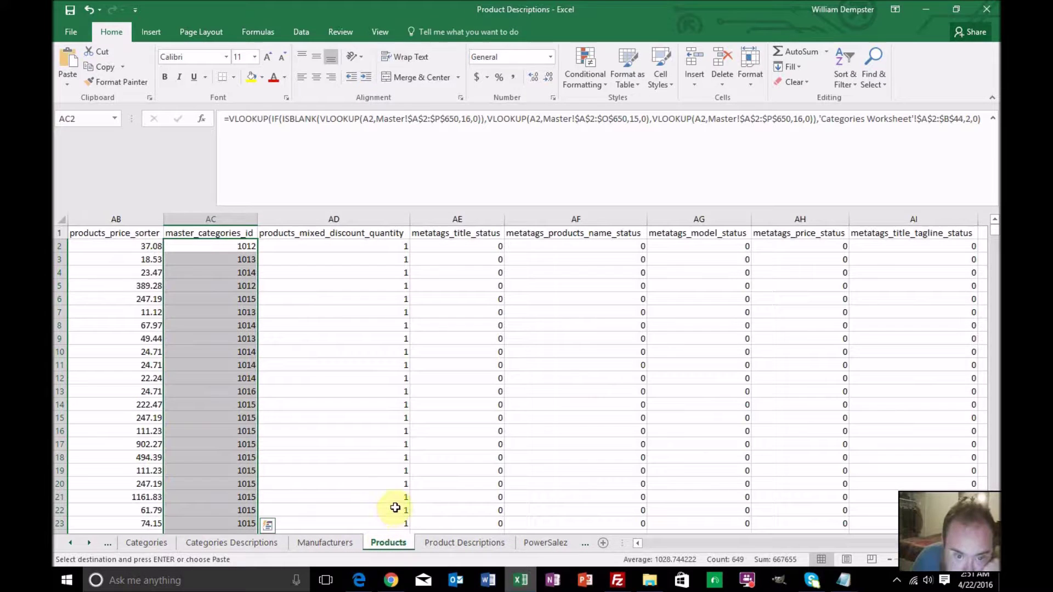
{"action": "key", "text": "ctrl+f"}
{"action": "type", "text": "man"}
{"action": "key", "text": "Return"}
{"action": "key", "text": "Return"}
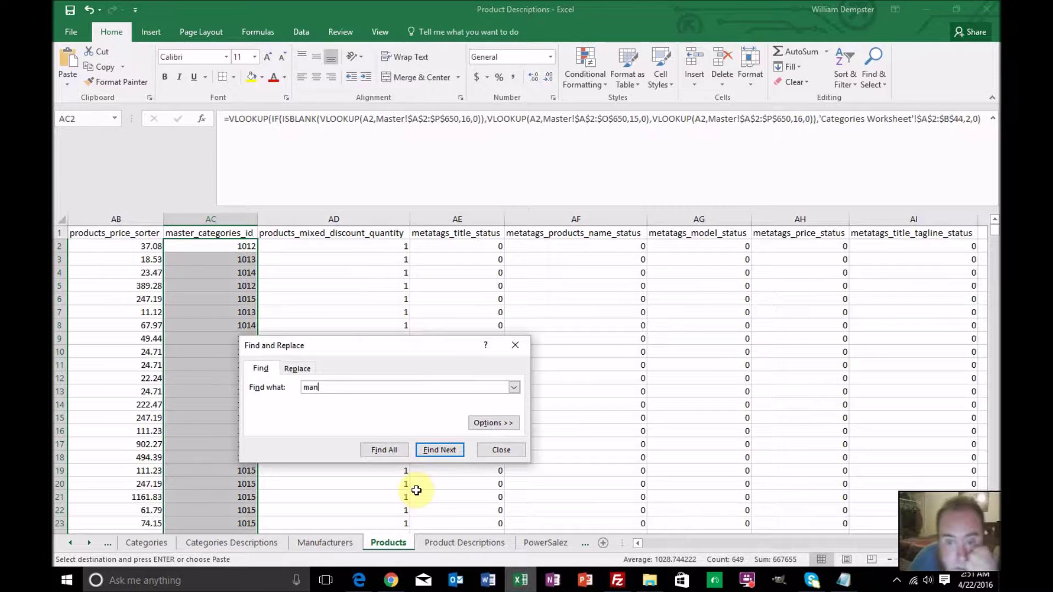
{"action": "left_click", "coordinate": [501, 450]}
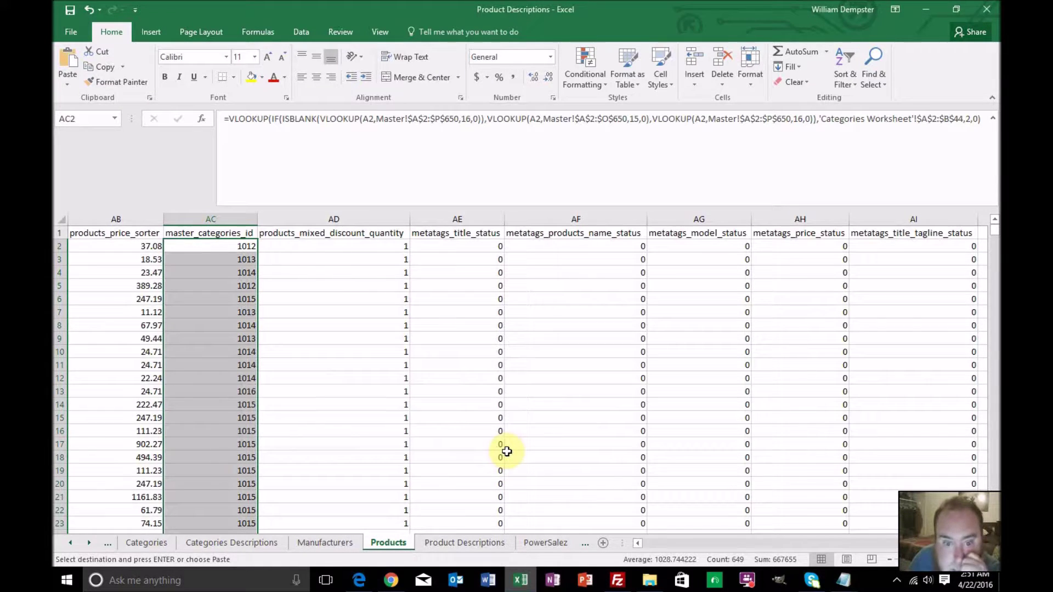
{"action": "left_click_drag", "start_coordinate": [768, 543], "coordinate": [625, 539]}
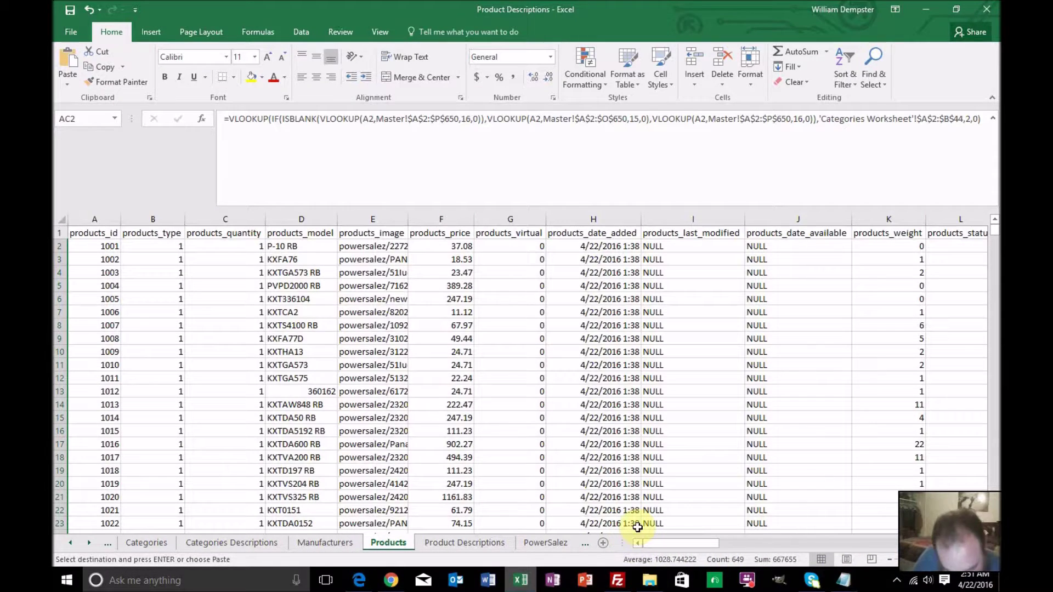
Search for 'id', also with Match entire cell contents; nothing found, so reset and close Find
{"action": "key", "text": "ctrl+f"}
{"action": "type", "text": "id"}
{"action": "key", "text": "Return"}
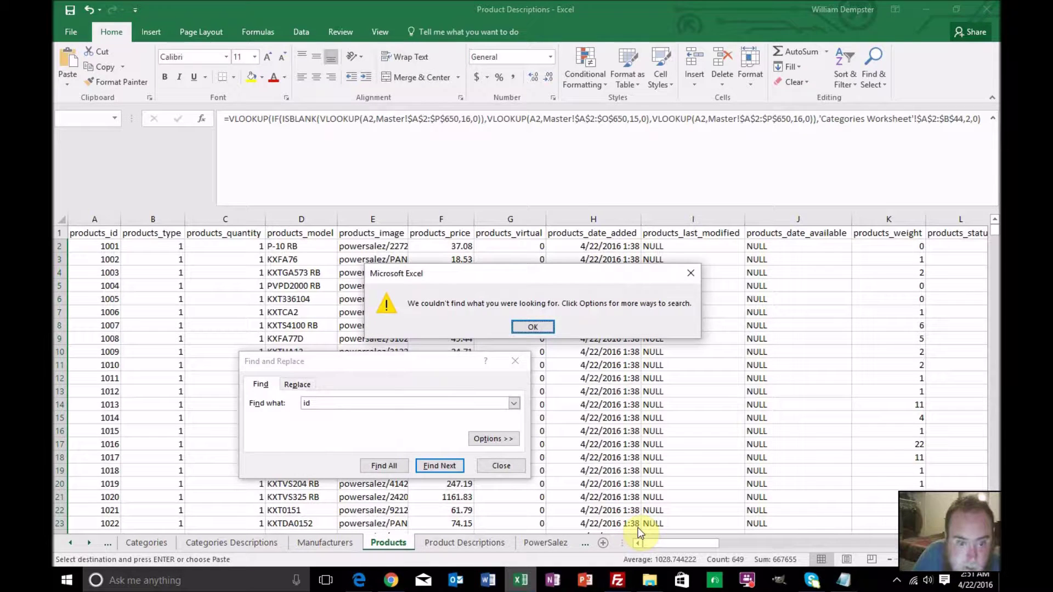
{"action": "key", "text": "Return"}
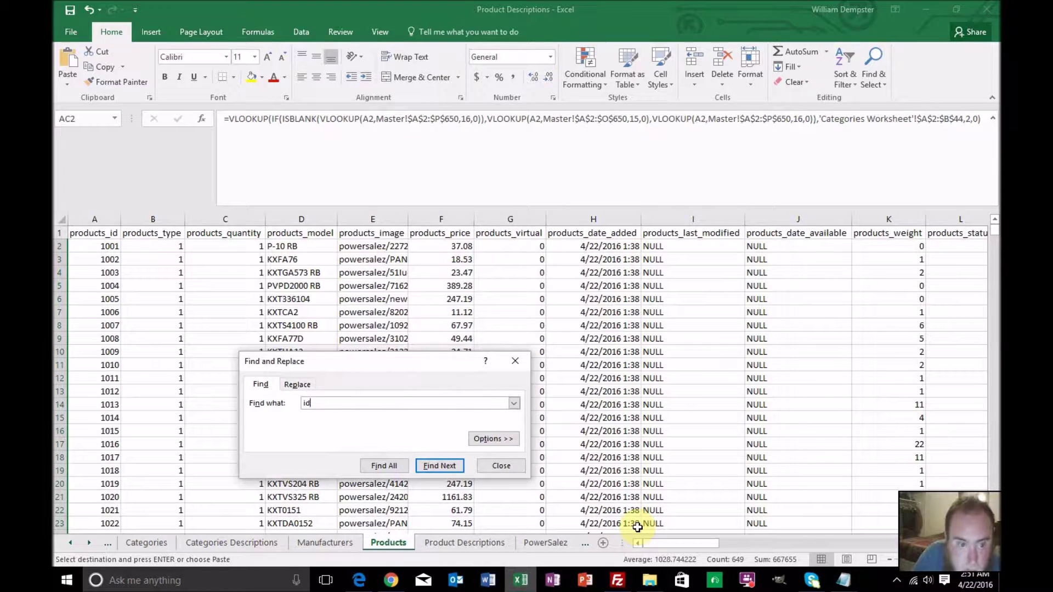
{"action": "left_click", "coordinate": [449, 468]}
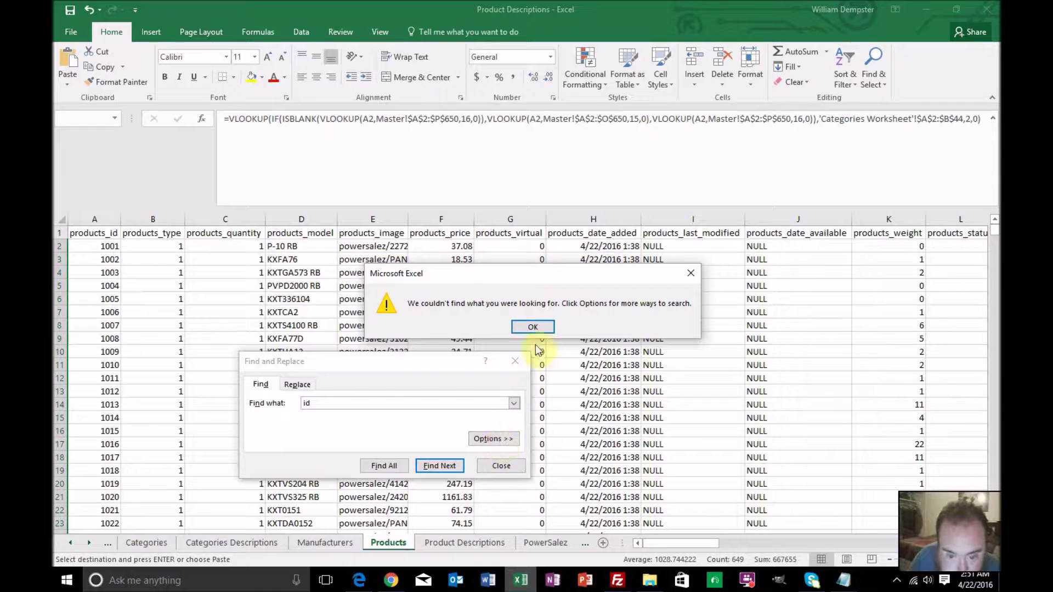
{"action": "left_click", "coordinate": [535, 327]}
{"action": "left_click", "coordinate": [493, 440]}
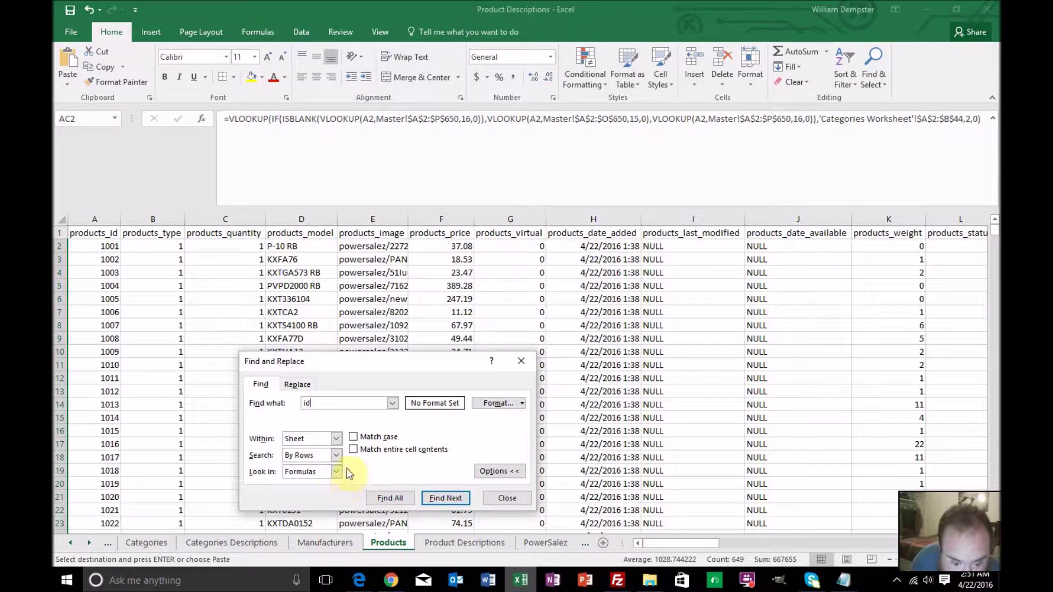
{"action": "left_click", "coordinate": [353, 449]}
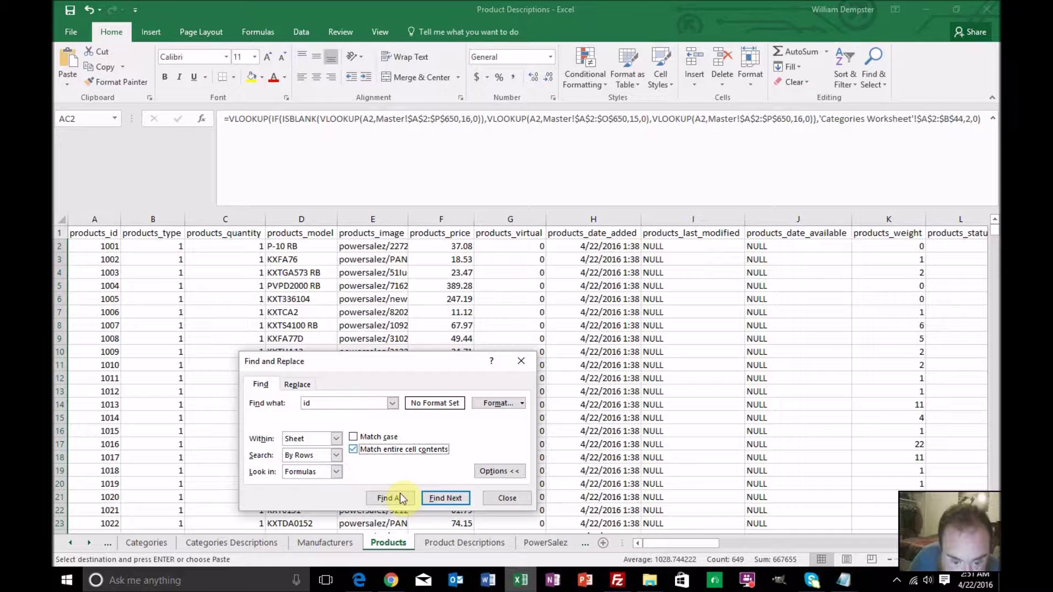
{"action": "left_click", "coordinate": [438, 497]}
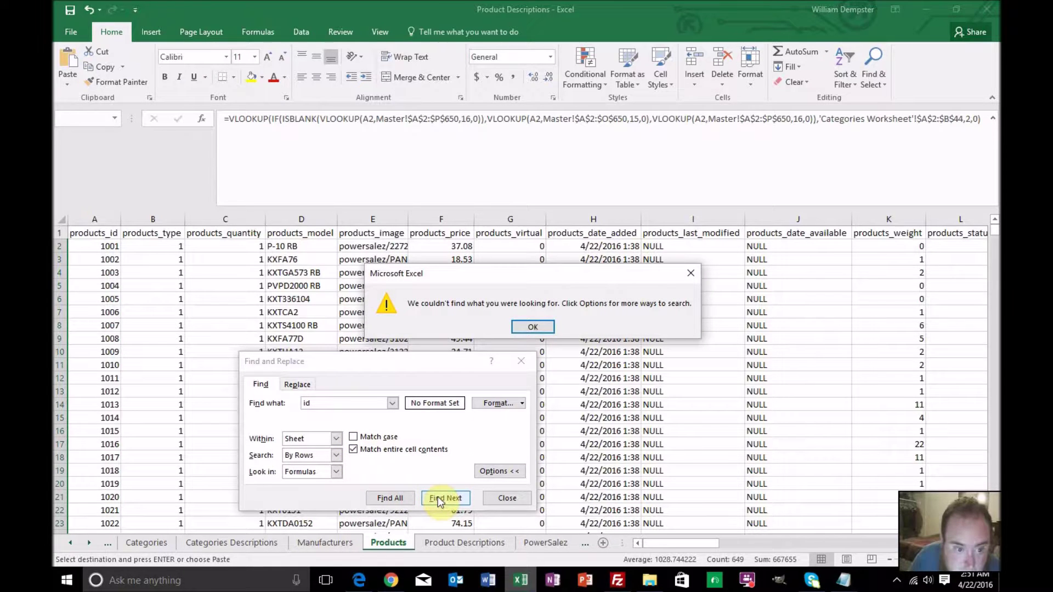
{"action": "left_click", "coordinate": [529, 326]}
{"action": "double_click", "coordinate": [326, 402]}
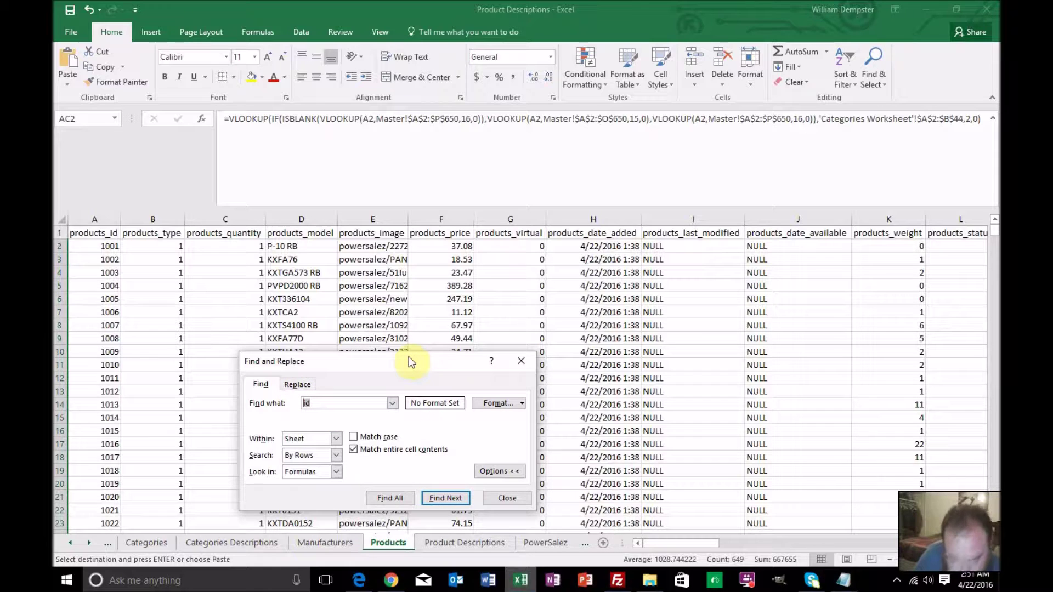
{"action": "key", "text": "BackSpace"}
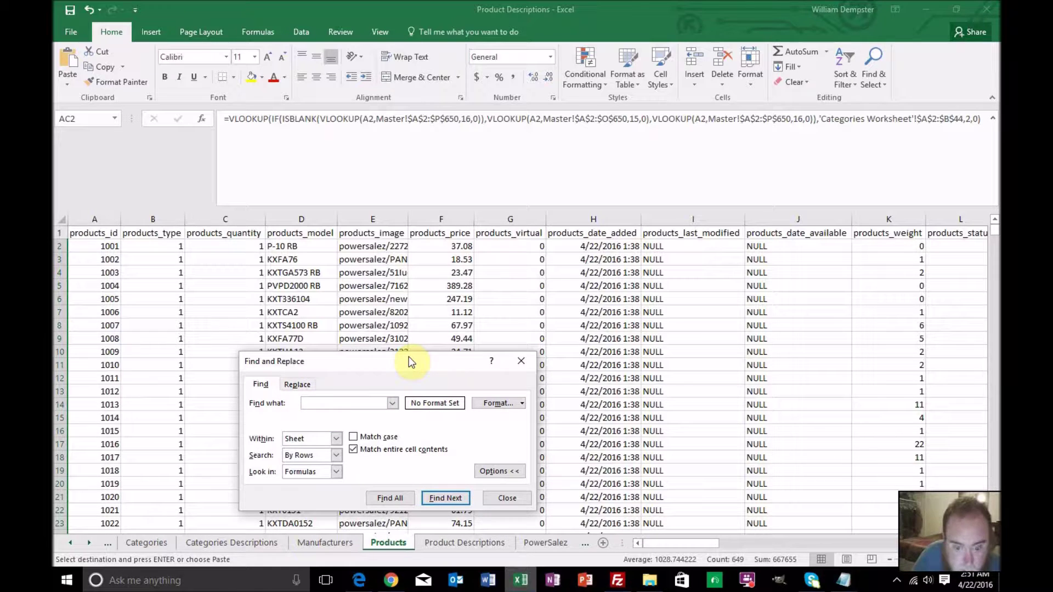
{"action": "left_click", "coordinate": [353, 449]}
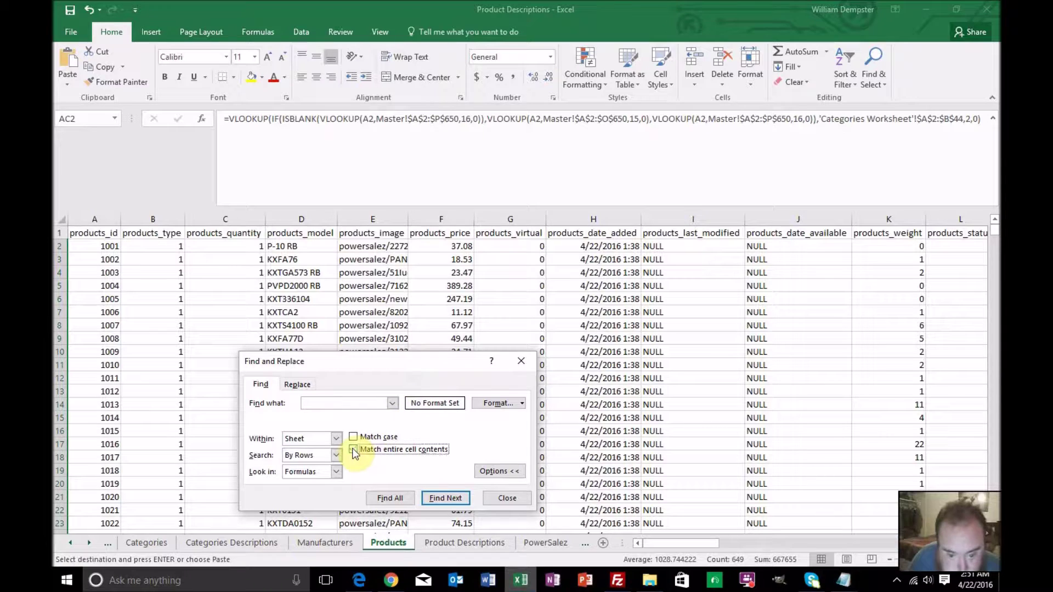
{"action": "left_click", "coordinate": [503, 498]}
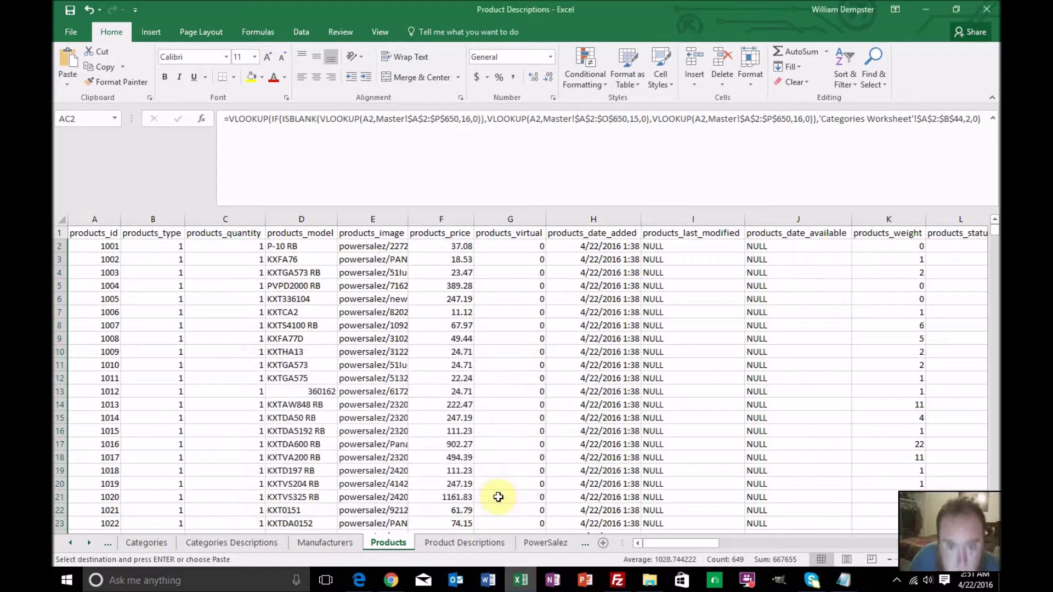
Step across the column headers to the first manufacturers_id value in N2
{"action": "left_click", "coordinate": [143, 233]}
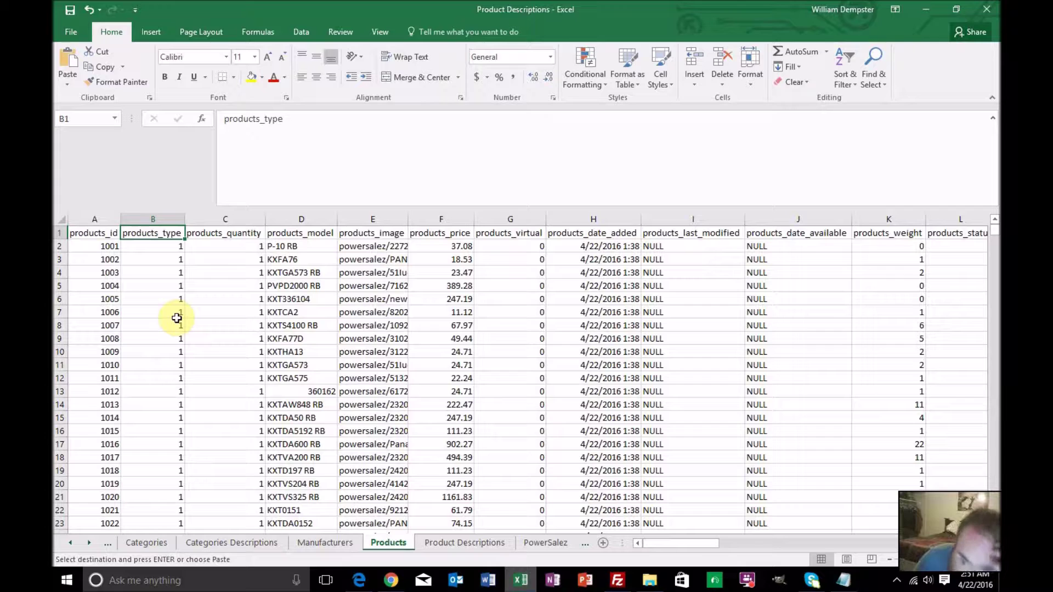
{"action": "key", "text": "Right"}
{"action": "key", "text": "Right"}
{"action": "key", "text": "Right"}
{"action": "key", "text": "Right"}
{"action": "key", "text": "Right"}
{"action": "key", "text": "Right"}
{"action": "key", "text": "Right"}
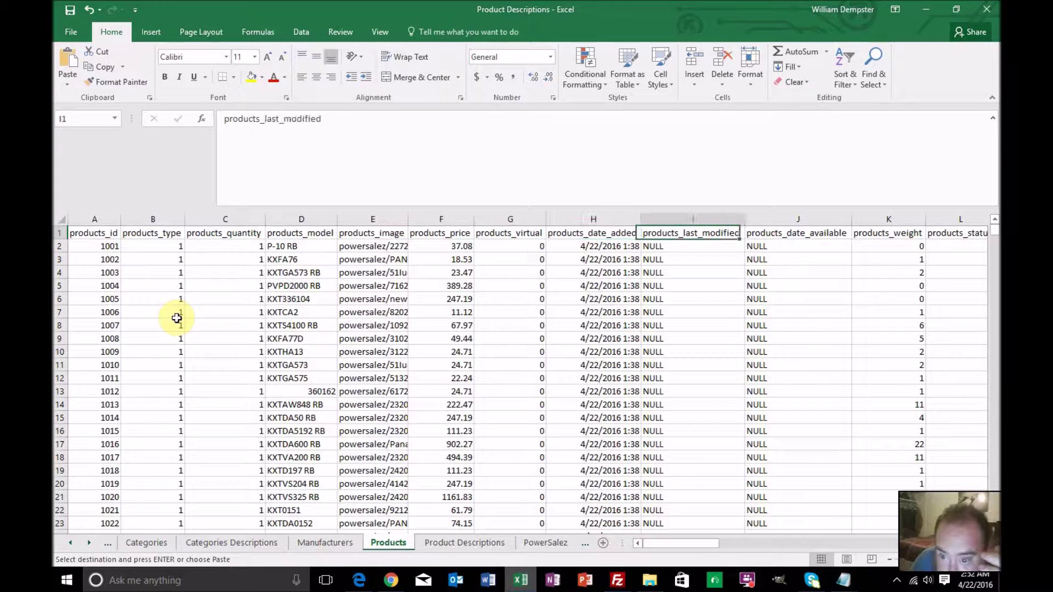
{"action": "key", "text": "Right"}
{"action": "key", "text": "Right"}
{"action": "key", "text": "Right"}
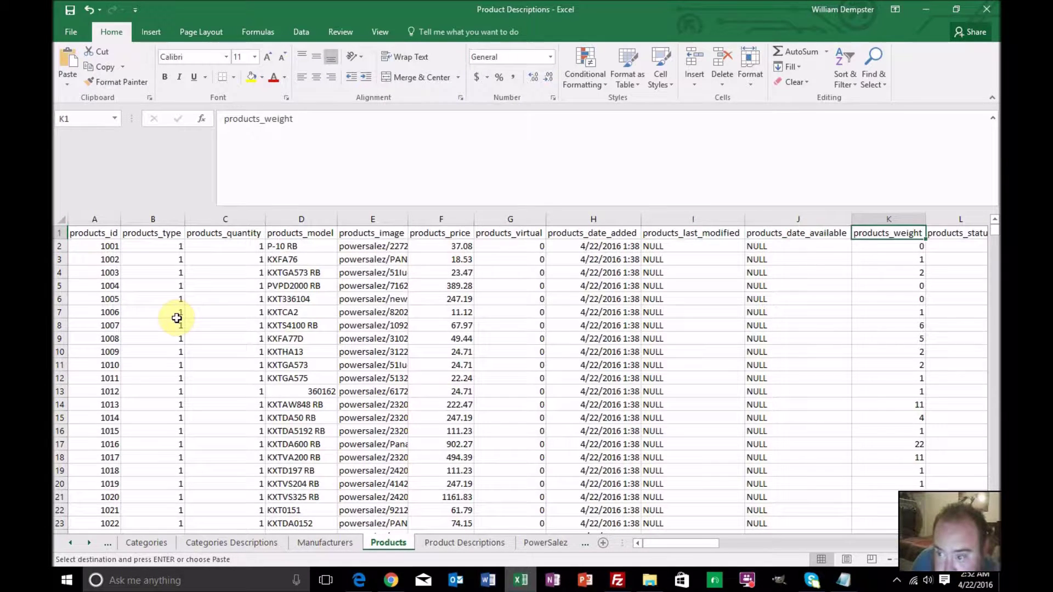
{"action": "key", "text": "Right"}
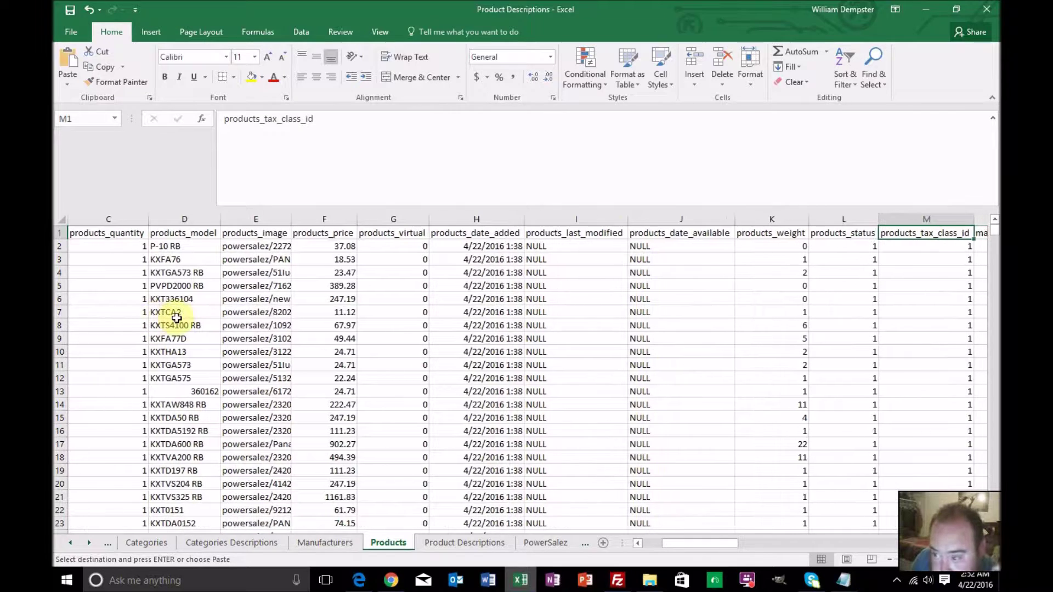
{"action": "key", "text": "Right"}
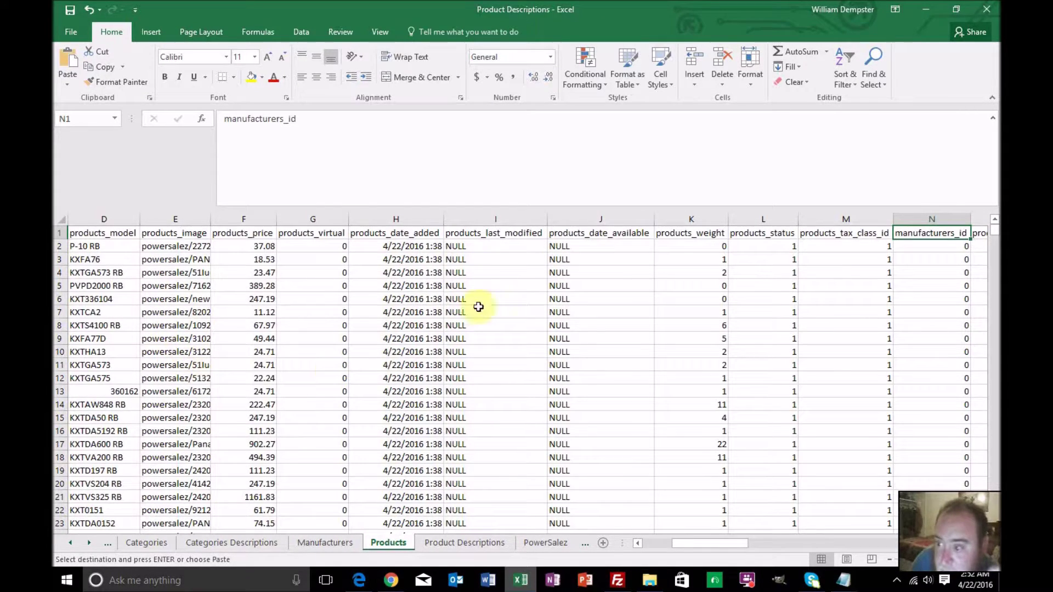
{"action": "left_click", "coordinate": [905, 246]}
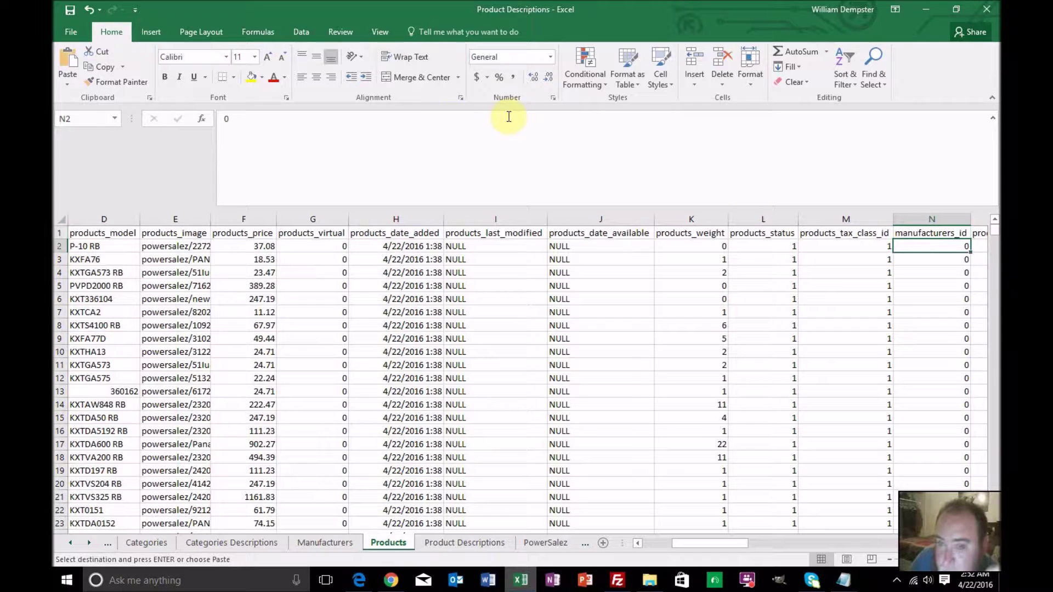
Start a nested =vlookup(vlookup( formula in N2 using A2 as the lookup value
{"action": "double_click", "coordinate": [226, 119]}
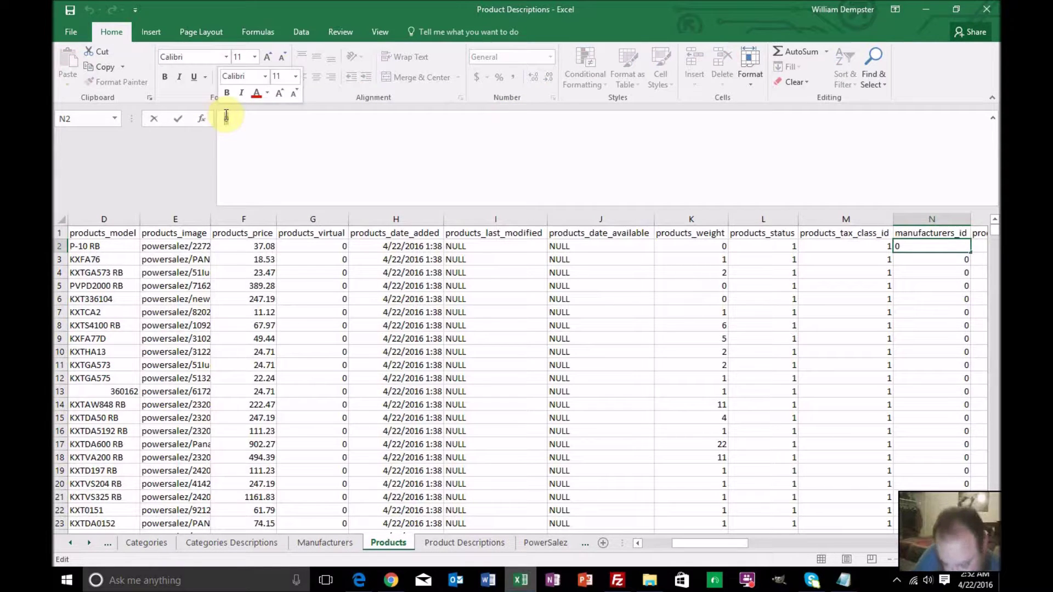
{"action": "type", "text": "=vlook"}
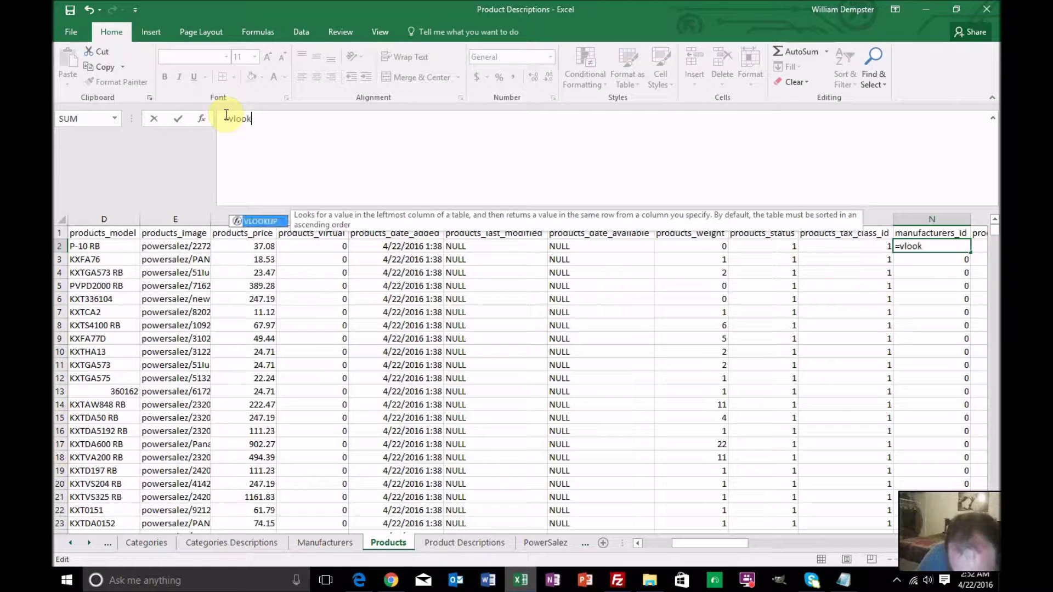
{"action": "type", "text": "up(vlo"}
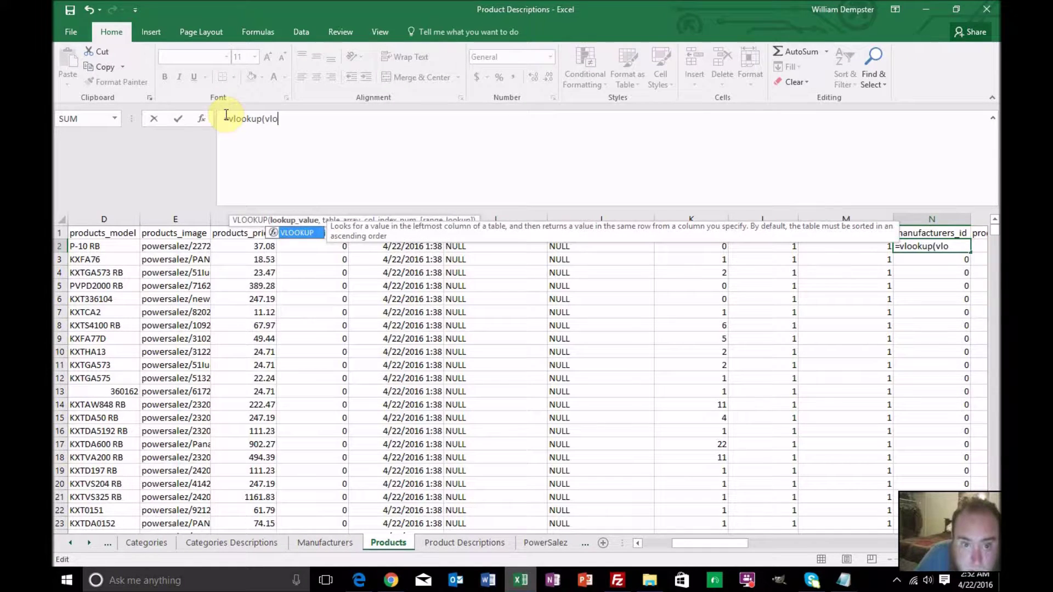
{"action": "type", "text": "okup"}
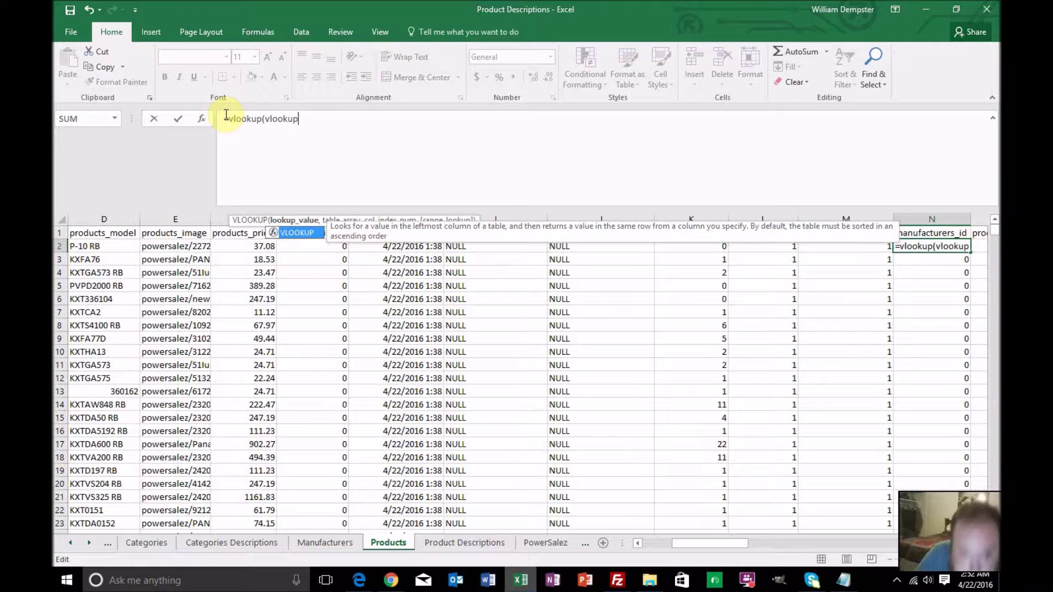
{"action": "type", "text": "("}
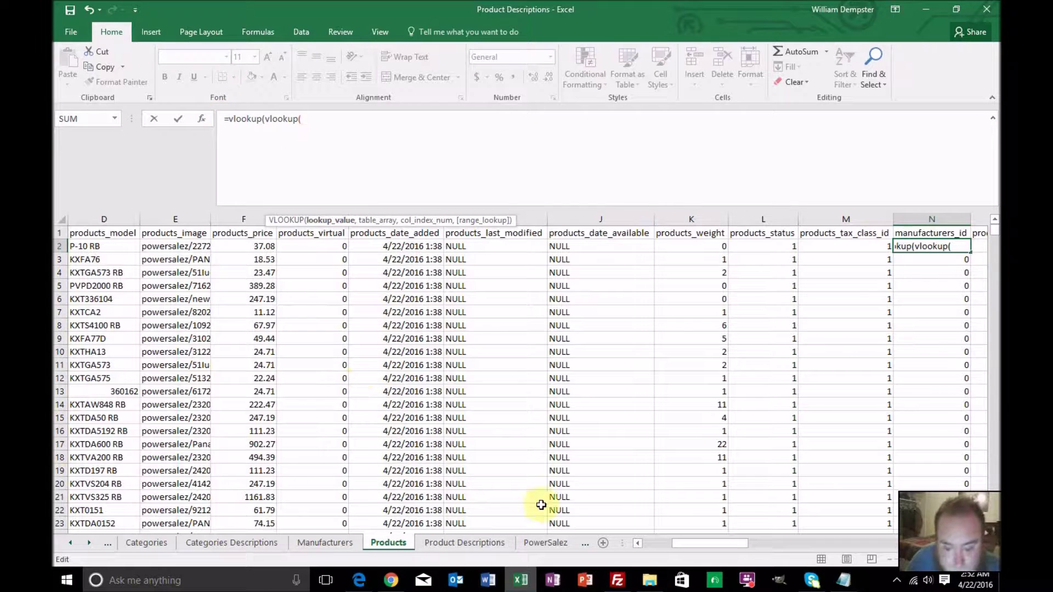
{"action": "left_click_drag", "start_coordinate": [708, 546], "coordinate": [597, 545]}
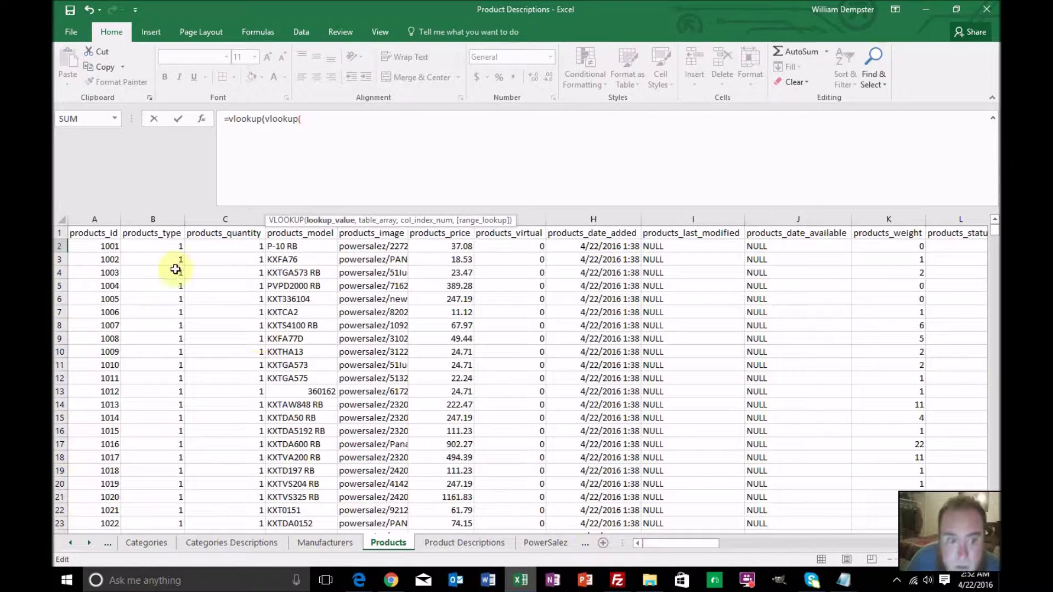
{"action": "left_click", "coordinate": [104, 247]}
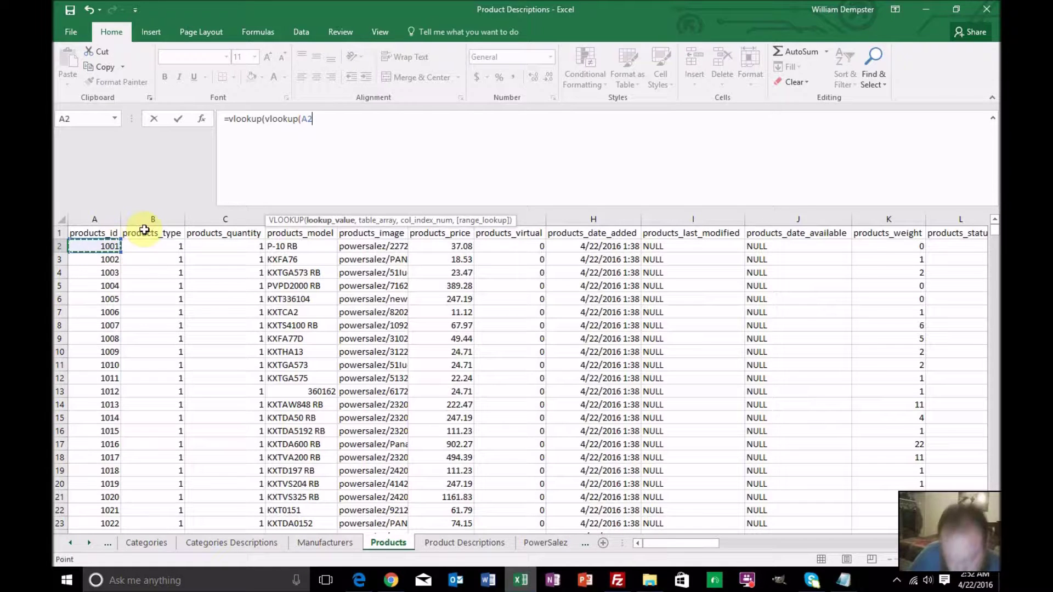
{"action": "type", "text": ","}
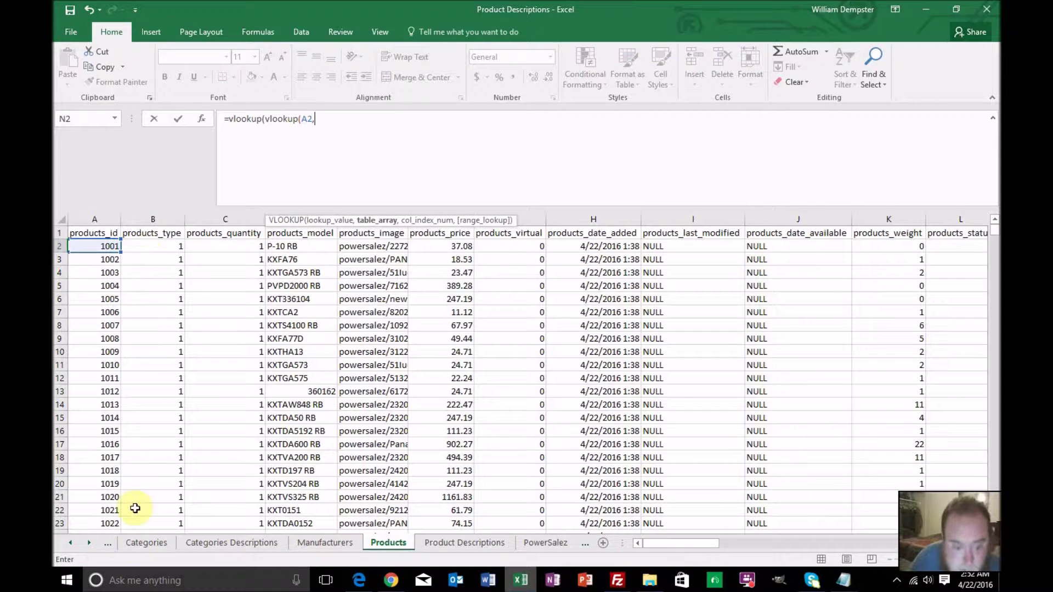
Select Master!A2:B650 as the lookup range
{"action": "left_click", "coordinate": [132, 544]}
{"action": "left_click", "coordinate": [67, 543]}
{"action": "left_click", "coordinate": [67, 542]}
{"action": "left_click", "coordinate": [70, 542]}
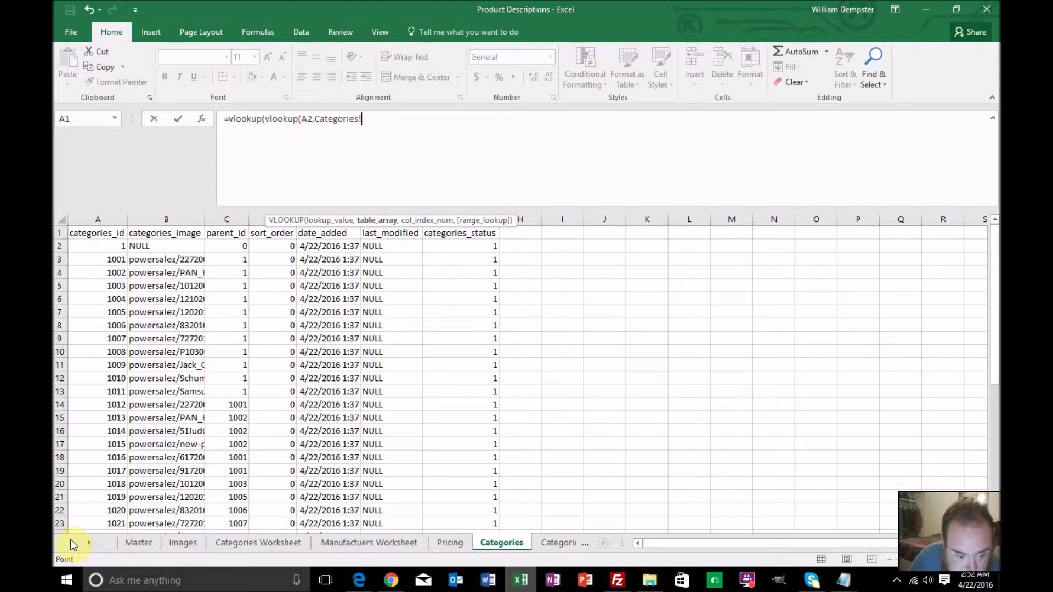
{"action": "left_click", "coordinate": [123, 542]}
{"action": "scroll", "coordinate": [159, 356], "scroll_direction": "down", "scroll_amount": 20}
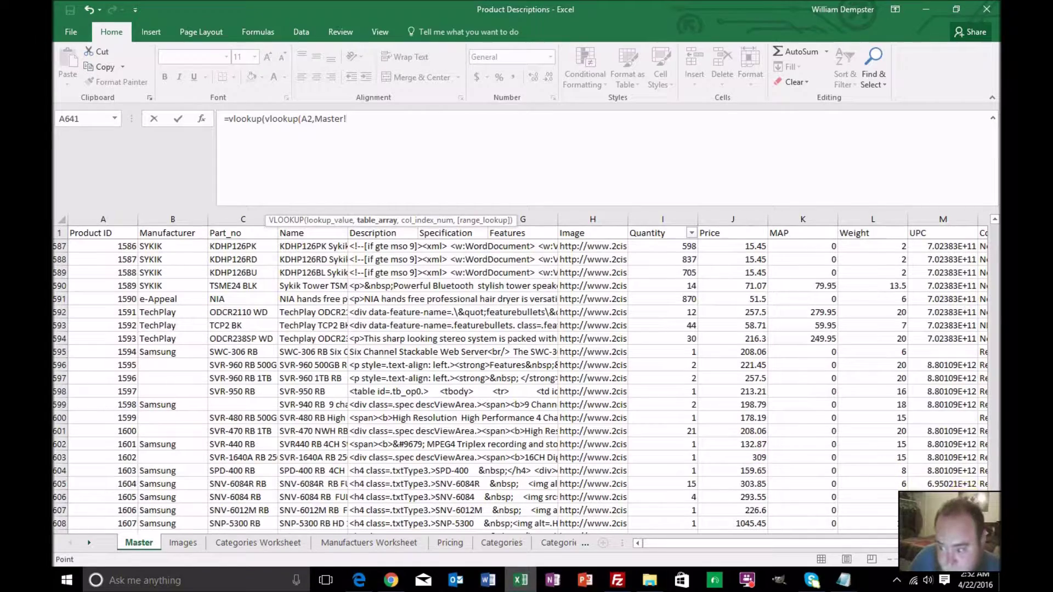
{"action": "scroll", "coordinate": [932, 477], "scroll_direction": "up", "scroll_amount": 20}
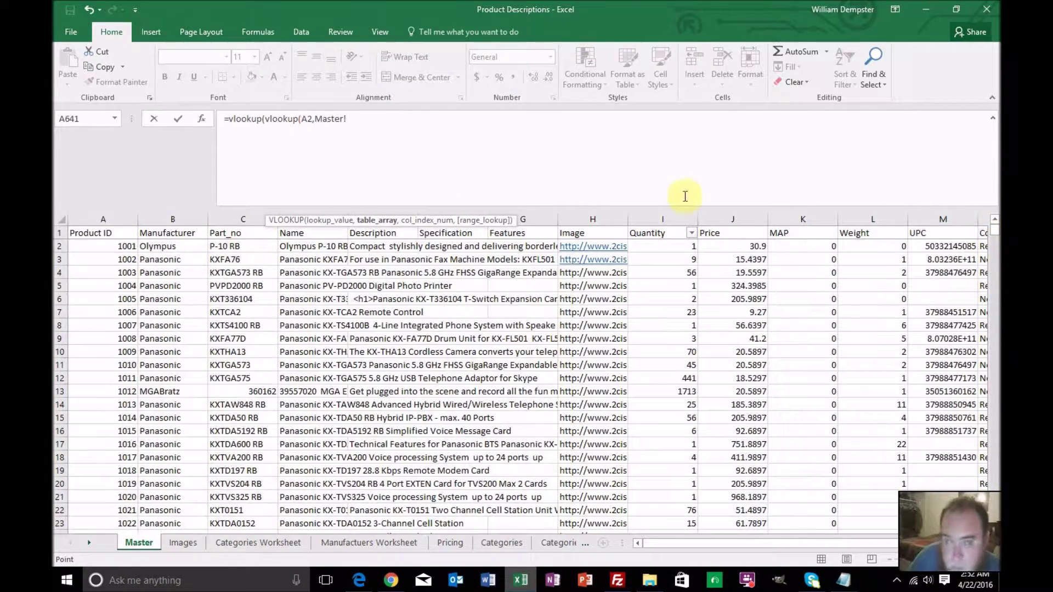
{"action": "left_click", "coordinate": [120, 246]}
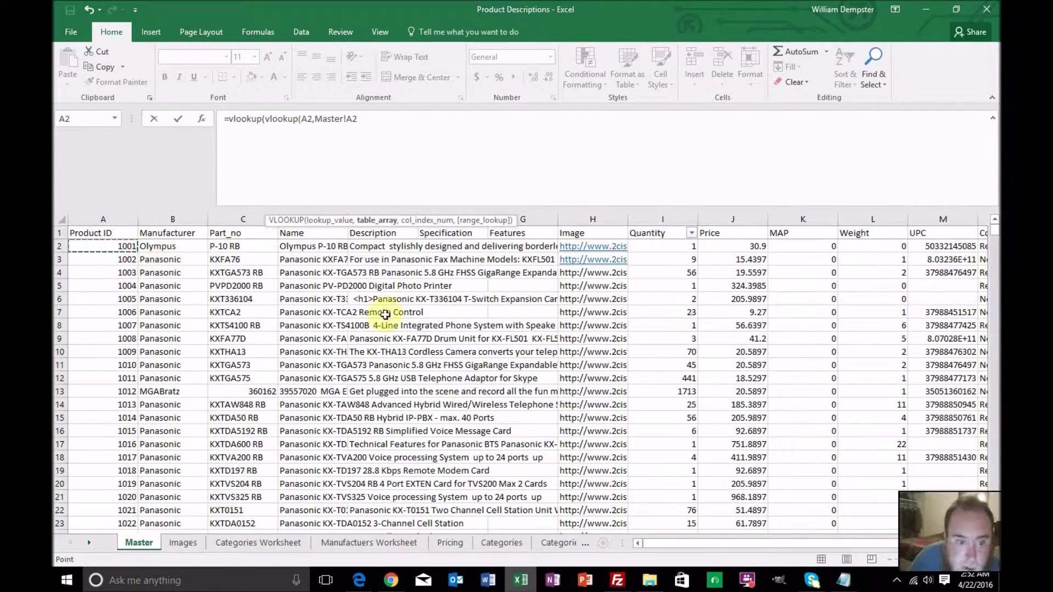
{"action": "left_click_drag", "start_coordinate": [994, 232], "coordinate": [994, 510]}
{"action": "scroll", "coordinate": [713, 410], "scroll_direction": "down", "scroll_amount": 4}
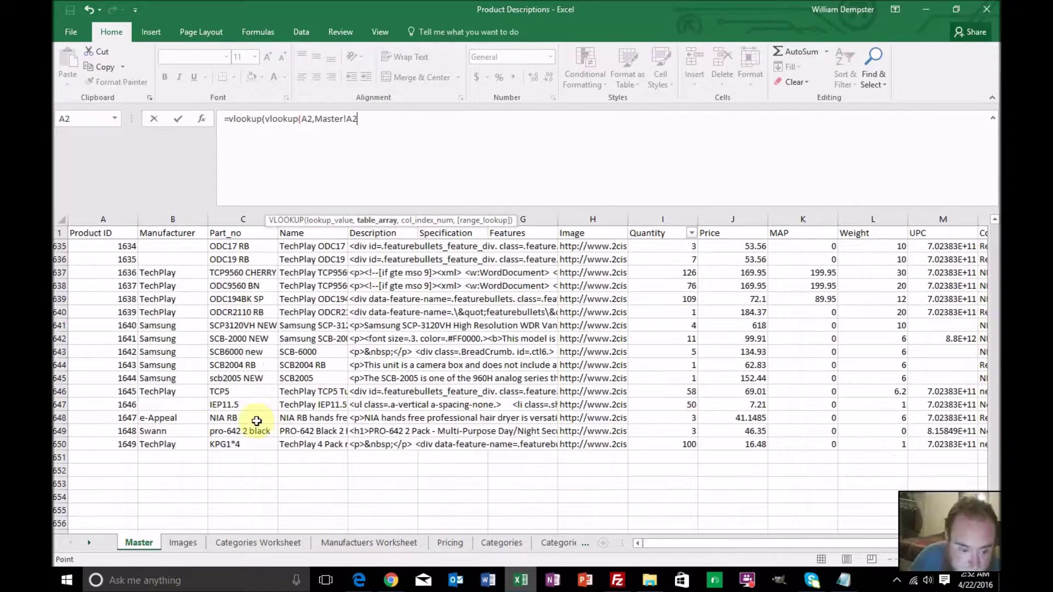
{"action": "left_click", "coordinate": [173, 444], "text": "shift"}
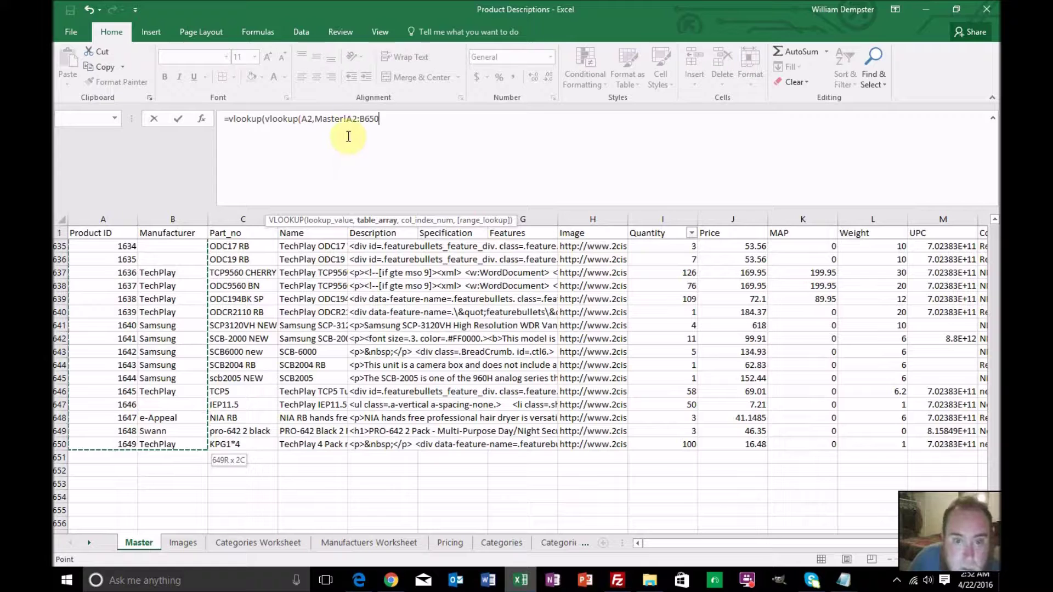
Lock the range as $A$2:$B$650 and add column 2, exact match, then choose(
{"action": "left_click", "coordinate": [346, 120]}
{"action": "type", "text": "$A$2:"}
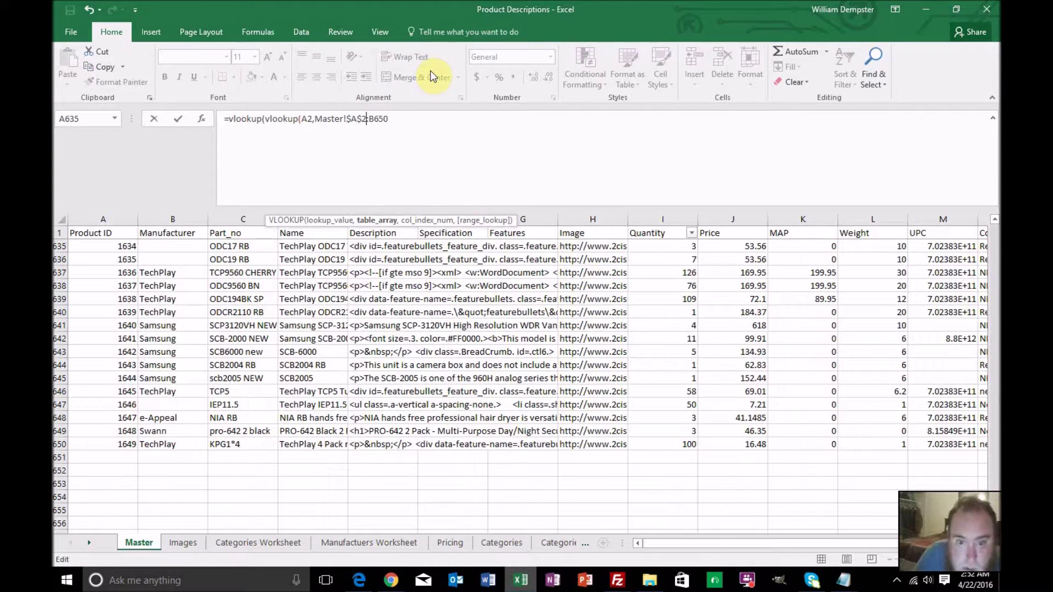
{"action": "type", "text": "$"}
{"action": "key", "text": "Right"}
{"action": "type", "text": "$650"}
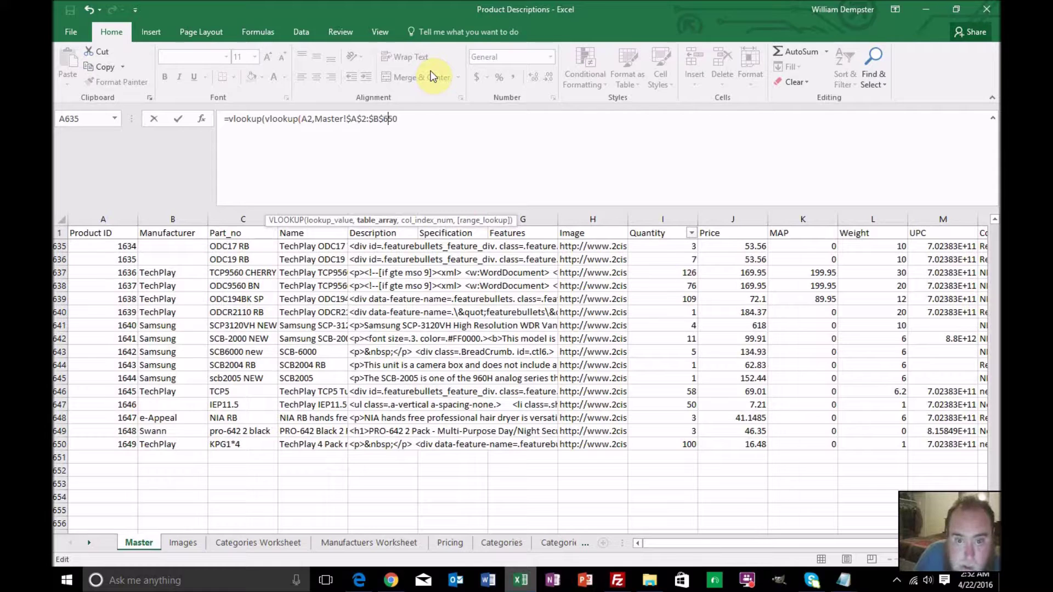
{"action": "type", "text": ",2"}
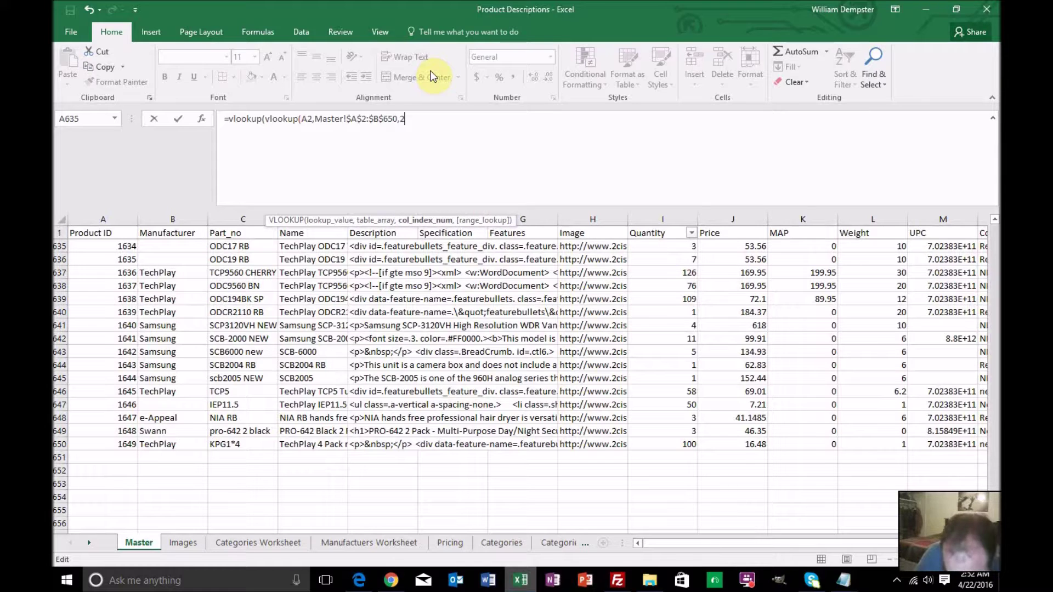
{"action": "type", "text": ",0),choose"}
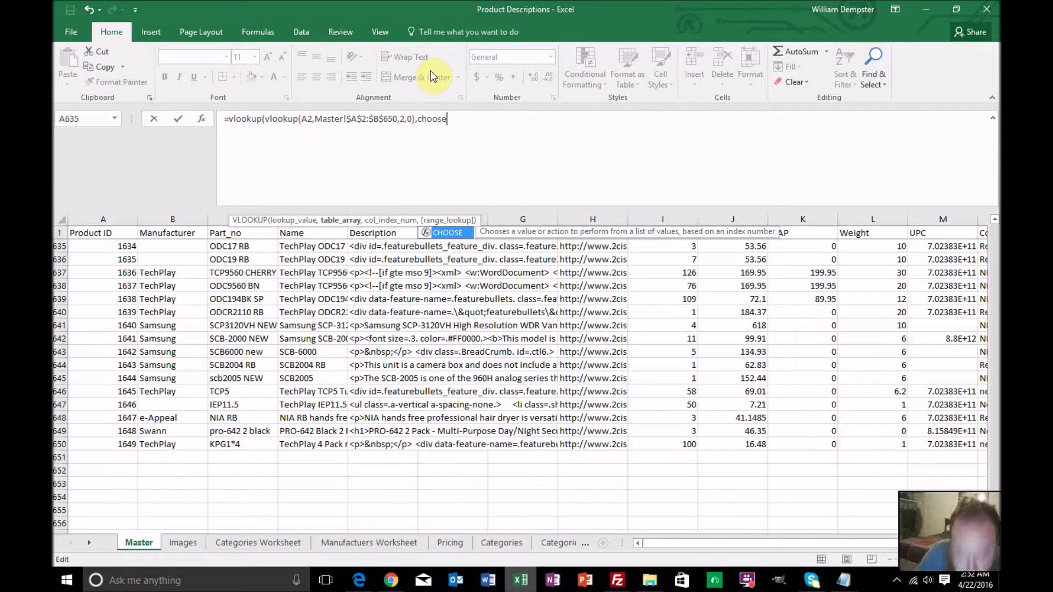
{"action": "type", "text": "({"}
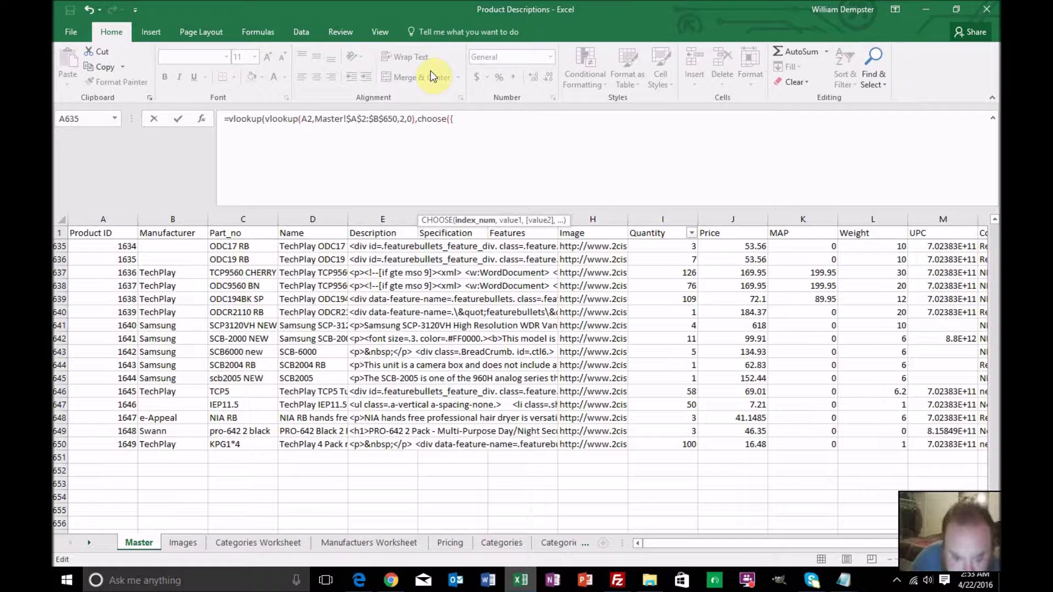
Dismiss the formula warnings and replace the unfinished ',choose({' text with a comma
{"action": "left_click", "coordinate": [370, 542]}
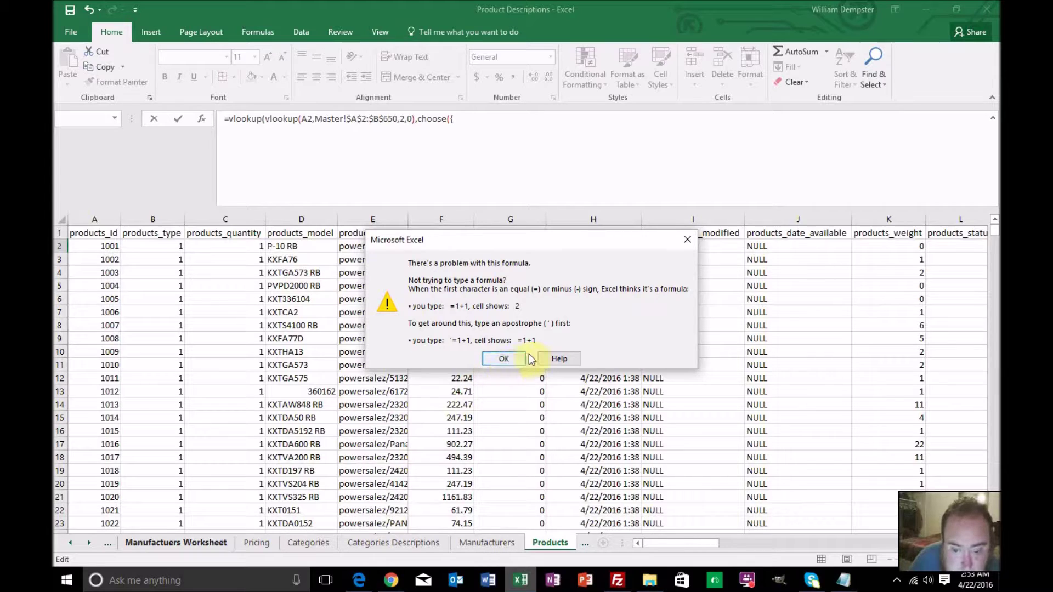
{"action": "left_click", "coordinate": [502, 357]}
{"action": "left_click", "coordinate": [502, 357]}
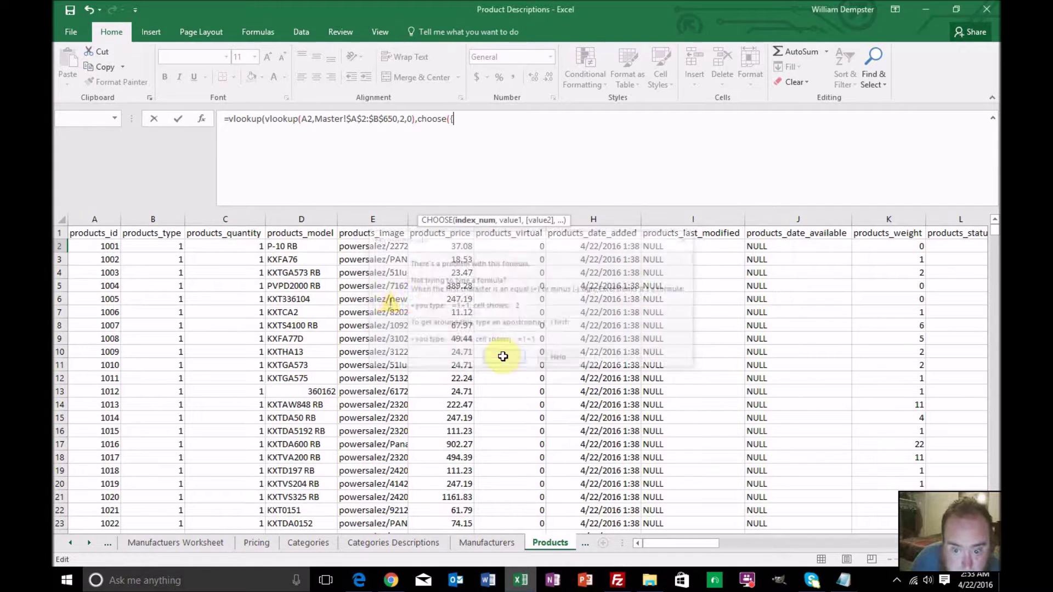
{"action": "left_click", "coordinate": [477, 541]}
{"action": "left_click", "coordinate": [502, 358]}
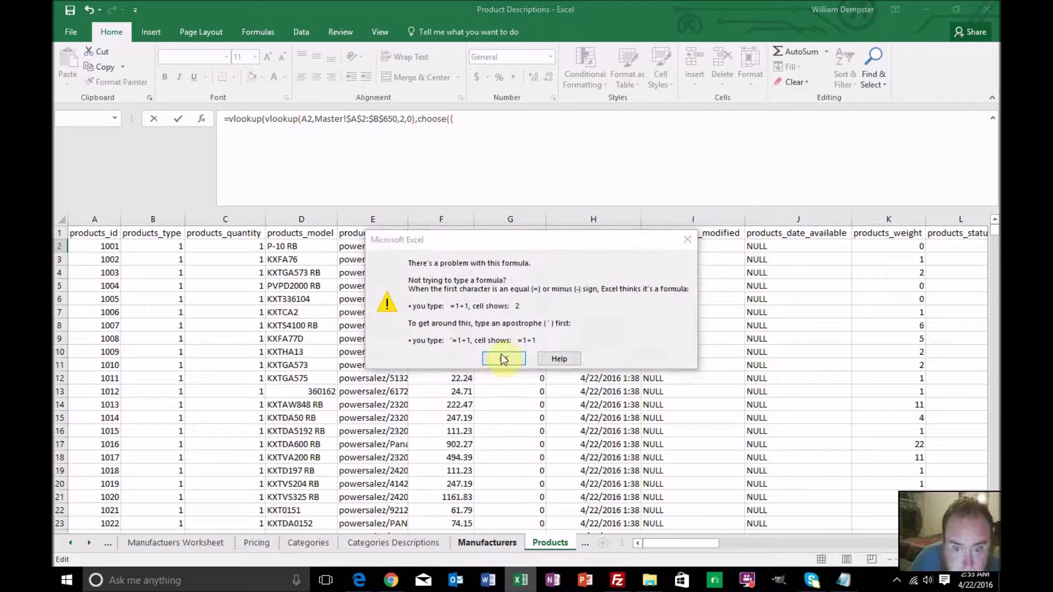
{"action": "left_click", "coordinate": [496, 353]}
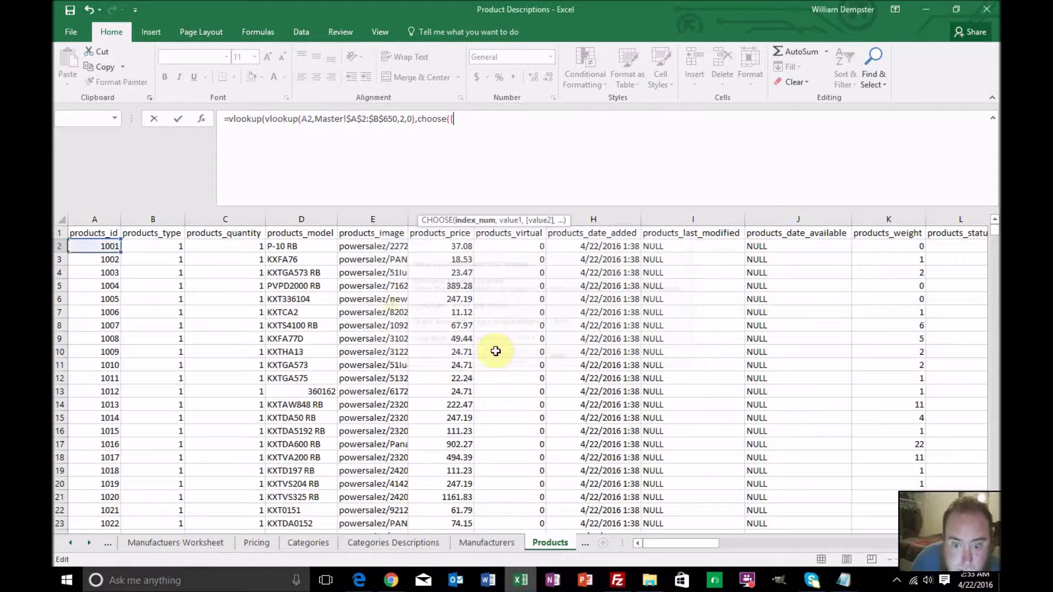
{"action": "left_click_drag", "start_coordinate": [474, 137], "coordinate": [414, 119]}
{"action": "key", "text": "BackSpace"}
{"action": "type", "text": ","}
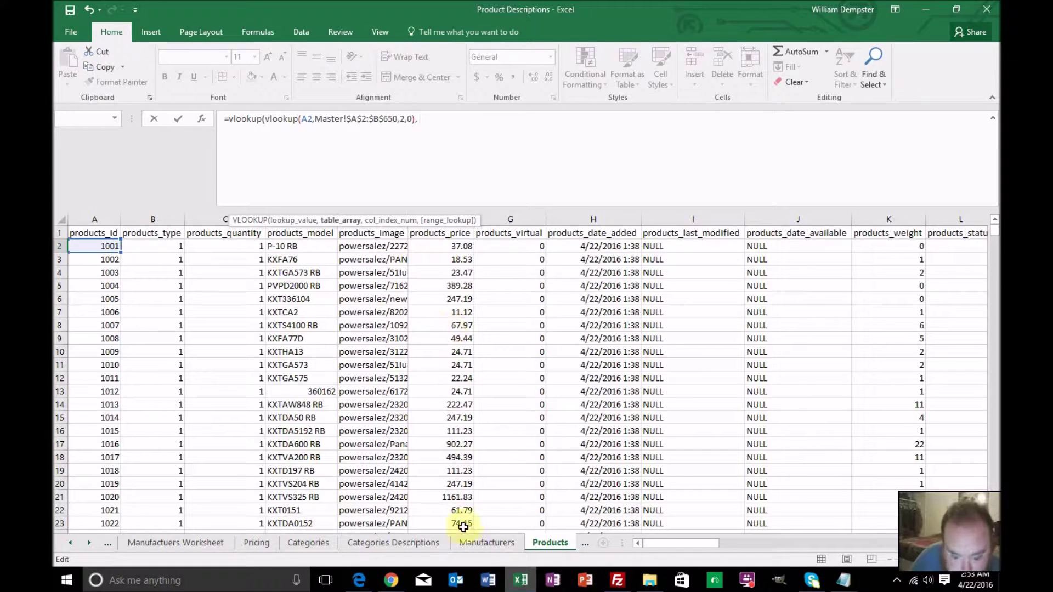
{"action": "left_click", "coordinate": [463, 546]}
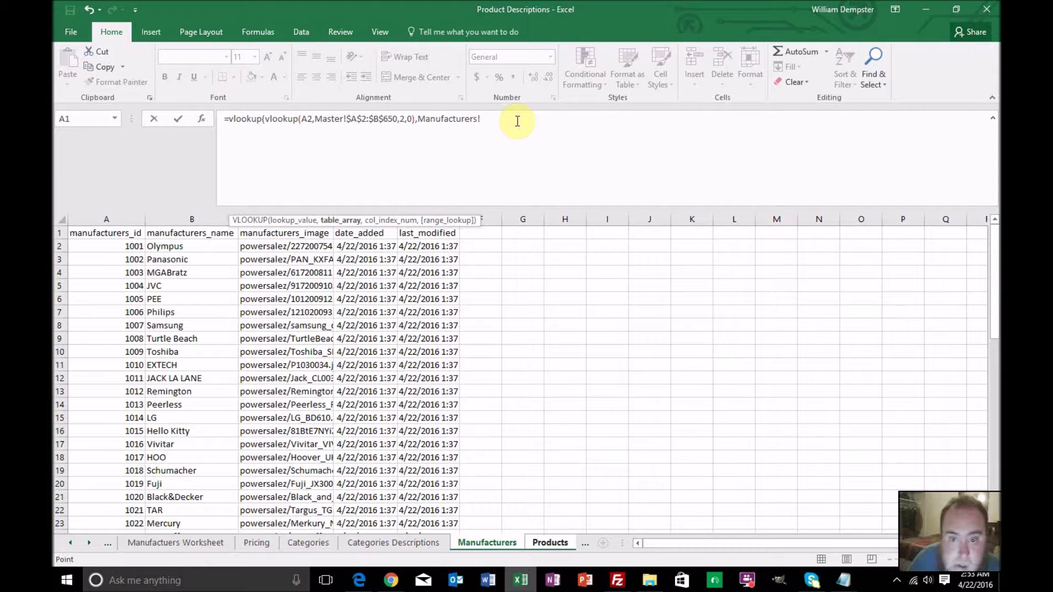
Add ',choose({1,2},' with the anchored names range Manufacturers!$B$2:$B$60
{"action": "key", "text": "BackSpace"}
{"action": "key", "text": "BackSpace"}
{"action": "key", "text": "BackSpace"}
{"action": "key", "text": "BackSpace"}
{"action": "key", "text": "BackSpace"}
{"action": "key", "text": "BackSpace"}
{"action": "key", "text": "BackSpace"}
{"action": "key", "text": "BackSpace"}
{"action": "key", "text": "BackSpace"}
{"action": "key", "text": "BackSpace"}
{"action": "key", "text": "BackSpace"}
{"action": "key", "text": "BackSpace"}
{"action": "key", "text": "BackSpace"}
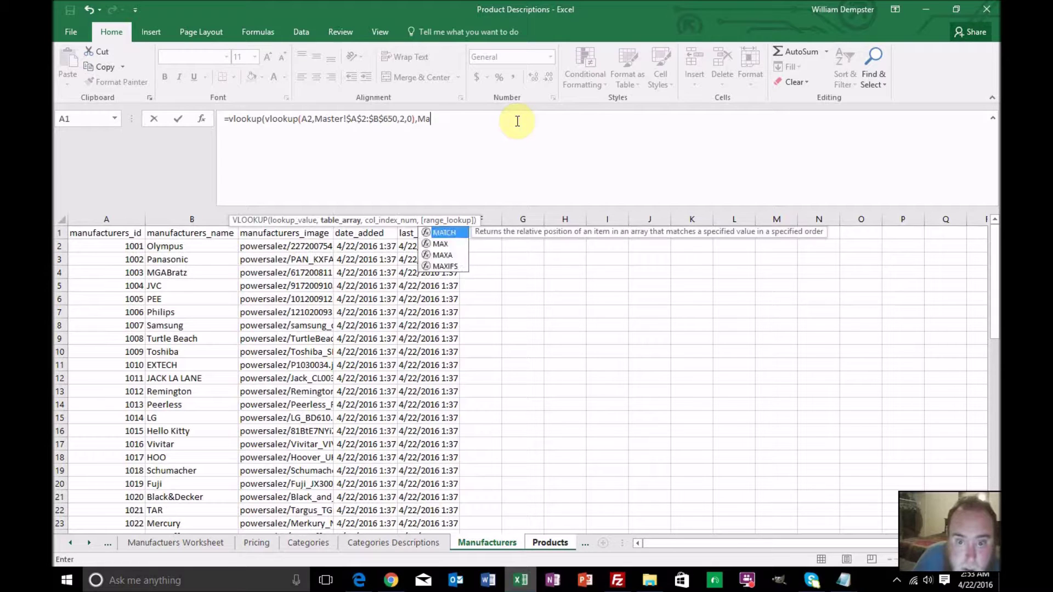
{"action": "type", "text": ","}
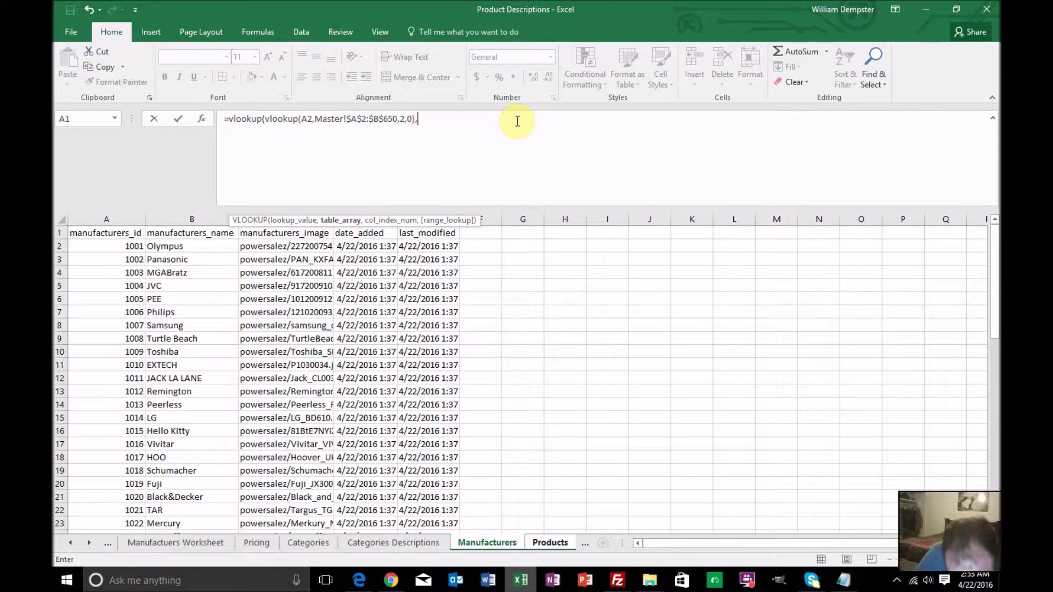
{"action": "type", "text": "choose("}
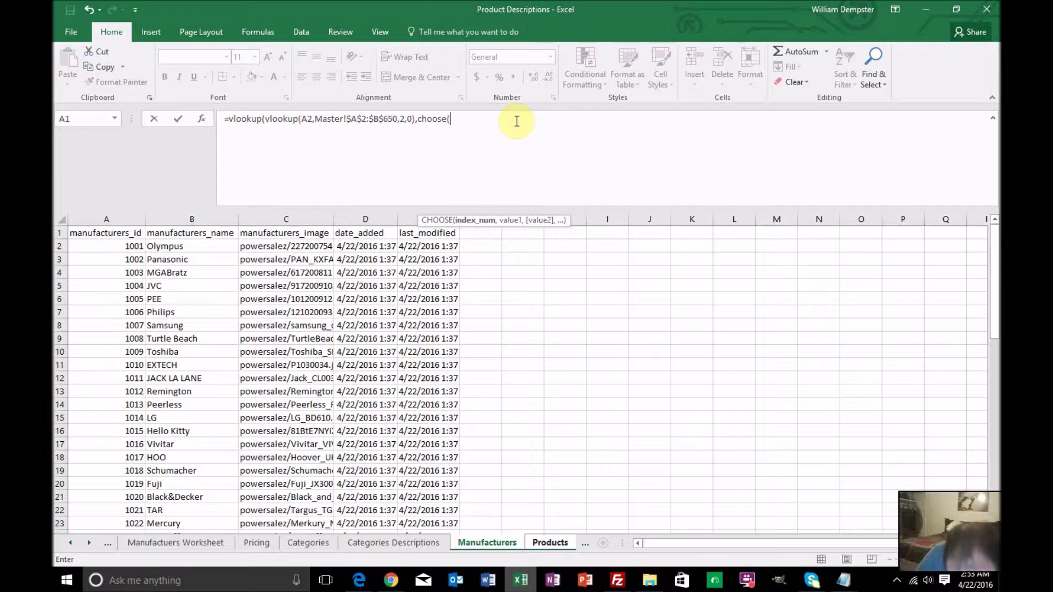
{"action": "type", "text": "{1,2},"}
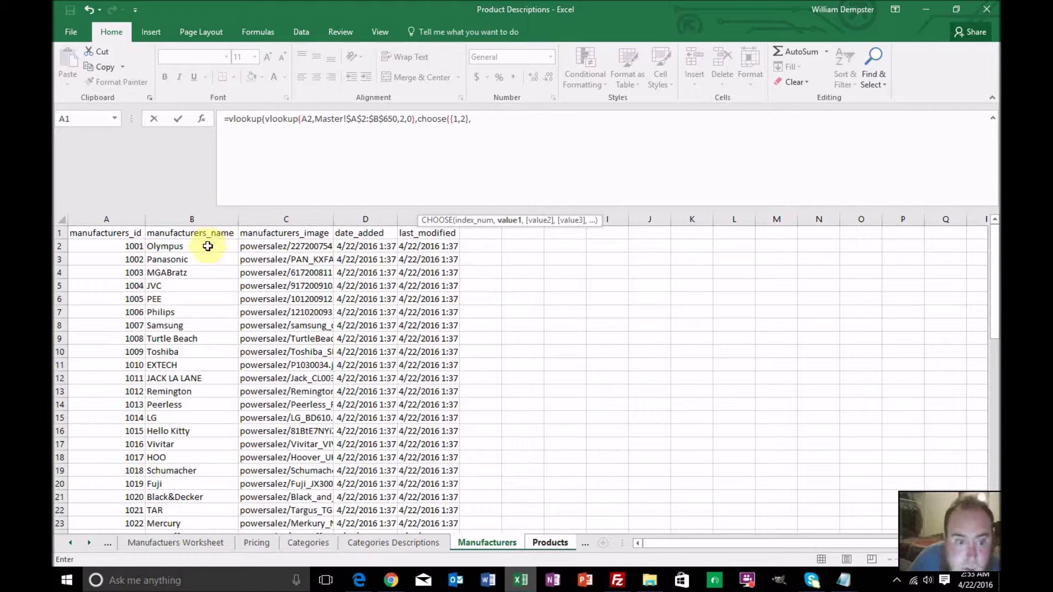
{"action": "left_click", "coordinate": [208, 246]}
{"action": "left_click_drag", "start_coordinate": [992, 247], "coordinate": [993, 455]}
{"action": "scroll", "coordinate": [294, 369], "scroll_direction": "down", "scroll_amount": 2}
{"action": "left_click", "coordinate": [207, 327], "text": "shift"}
{"action": "left_click", "coordinate": [534, 119]}
{"action": "type", "text": "$A$2:"}
{"action": "type", "text": "$B$2:$B60"}
{"action": "key", "text": "Right"}
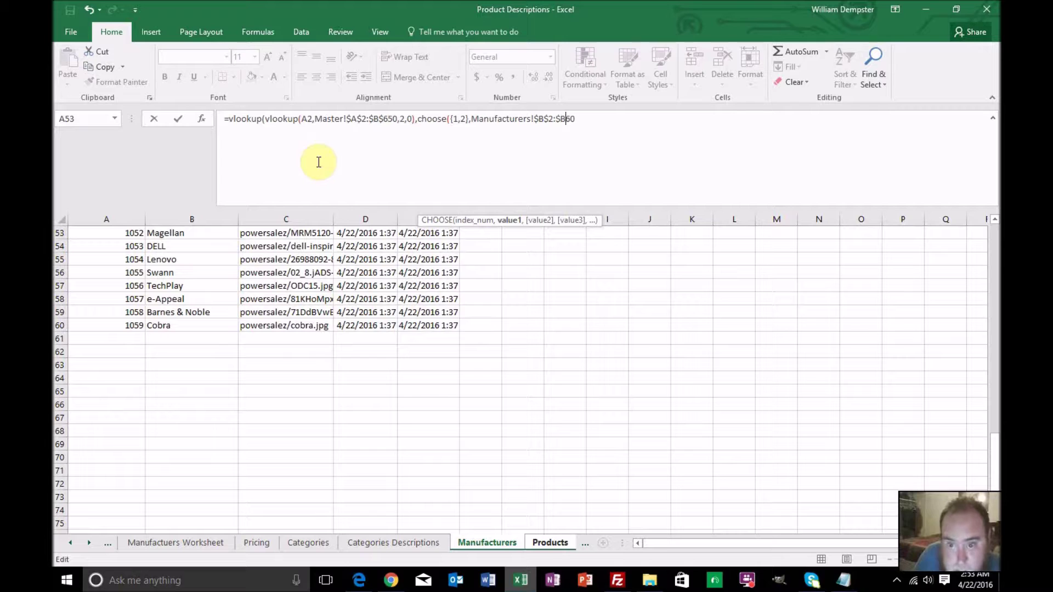
{"action": "type", "text": "$"}
{"action": "key", "text": "End"}
{"action": "type", "text": ","}
Add the anchored ID range Manufacturers!$A$2:$A$60 followed by ',2,' and commit the formula
{"action": "scroll", "coordinate": [296, 291], "scroll_direction": "up", "scroll_amount": 17}
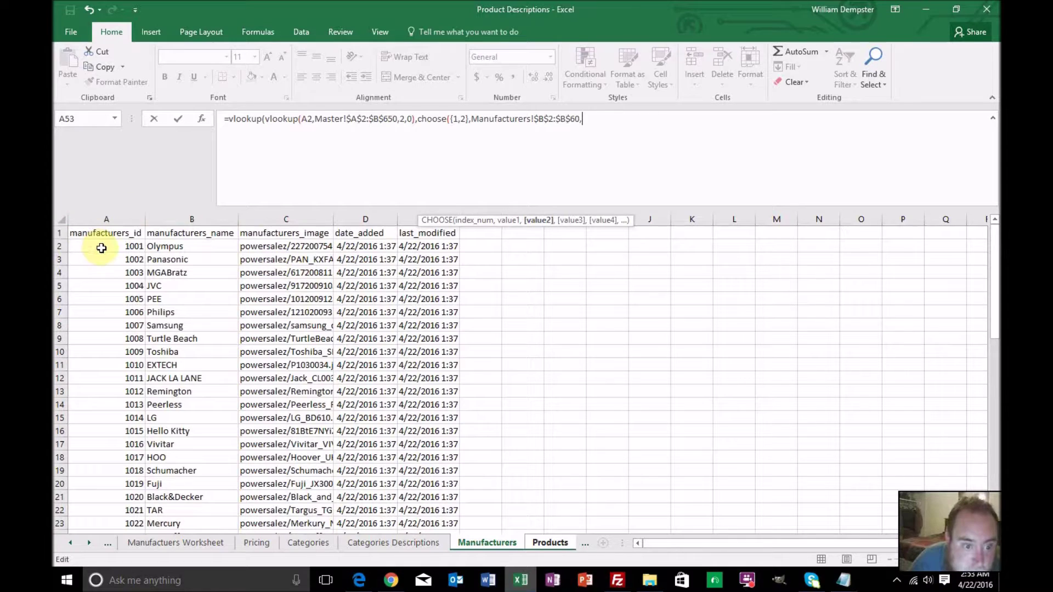
{"action": "left_click", "coordinate": [100, 247]}
{"action": "scroll", "coordinate": [111, 255], "scroll_direction": "down", "scroll_amount": 8}
{"action": "scroll", "coordinate": [112, 256], "scroll_direction": "down", "scroll_amount": 8}
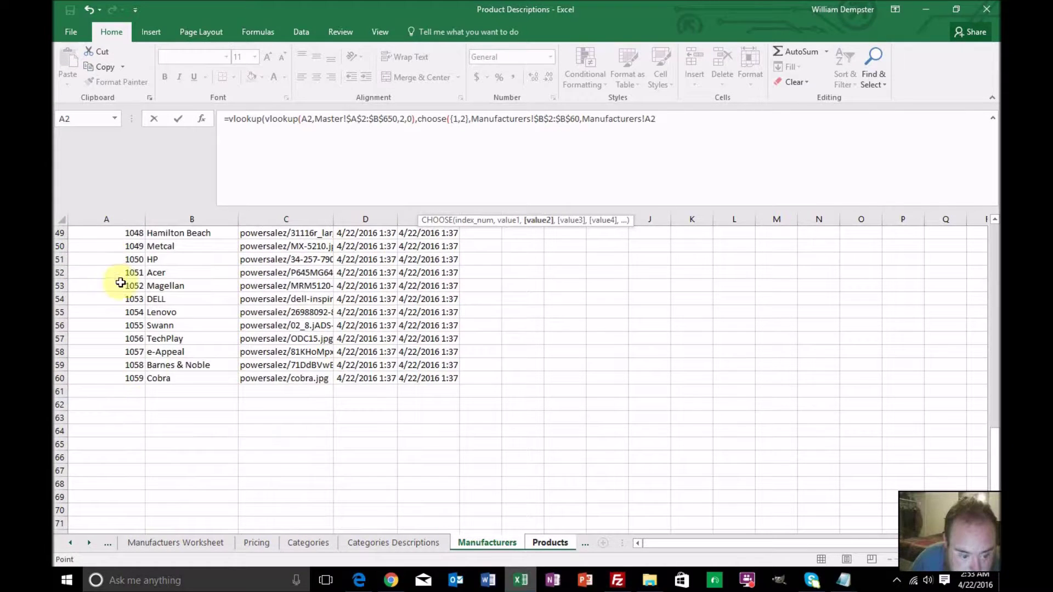
{"action": "left_click", "coordinate": [143, 376], "text": "shift"}
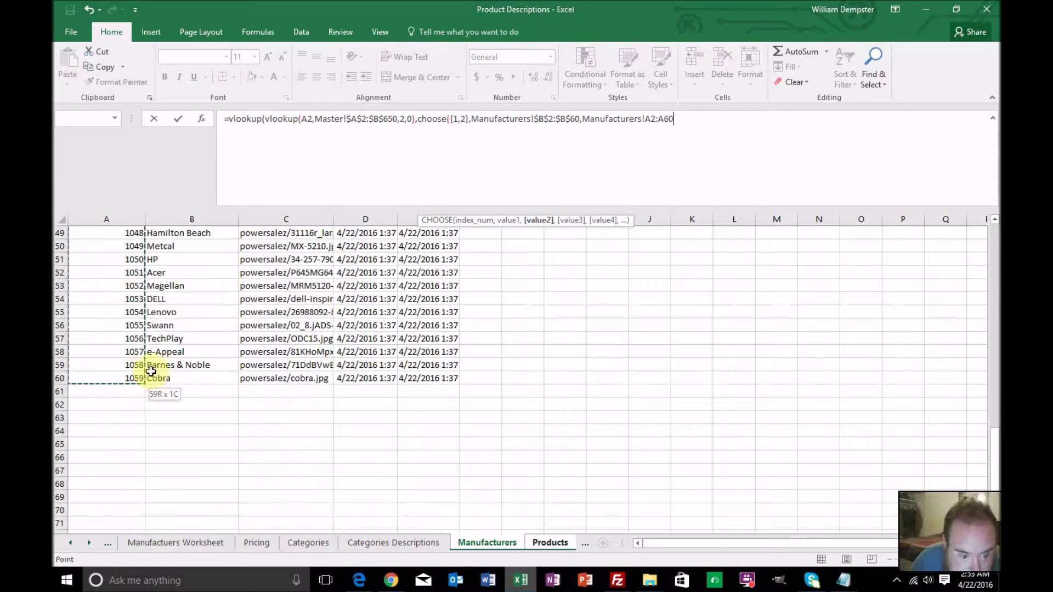
{"action": "left_click", "coordinate": [646, 120]}
{"action": "type", "text": "$A$"}
{"action": "key", "text": "Right"}
{"action": "type", "text": "$A$60"}
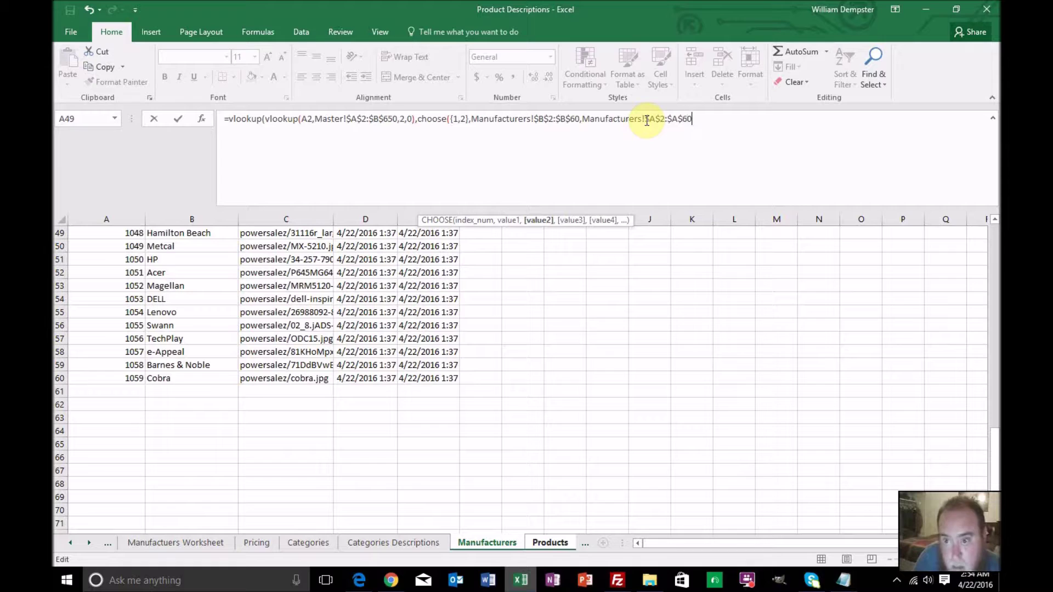
{"action": "type", "text": ",2,"}
{"action": "key", "text": "Right"}
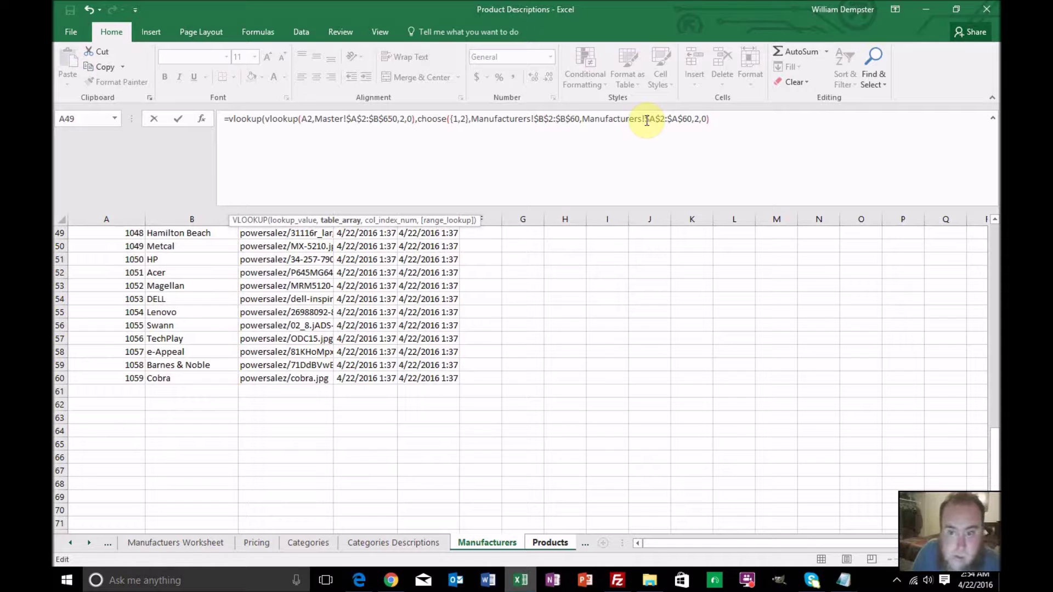
{"action": "key", "text": "Return"}
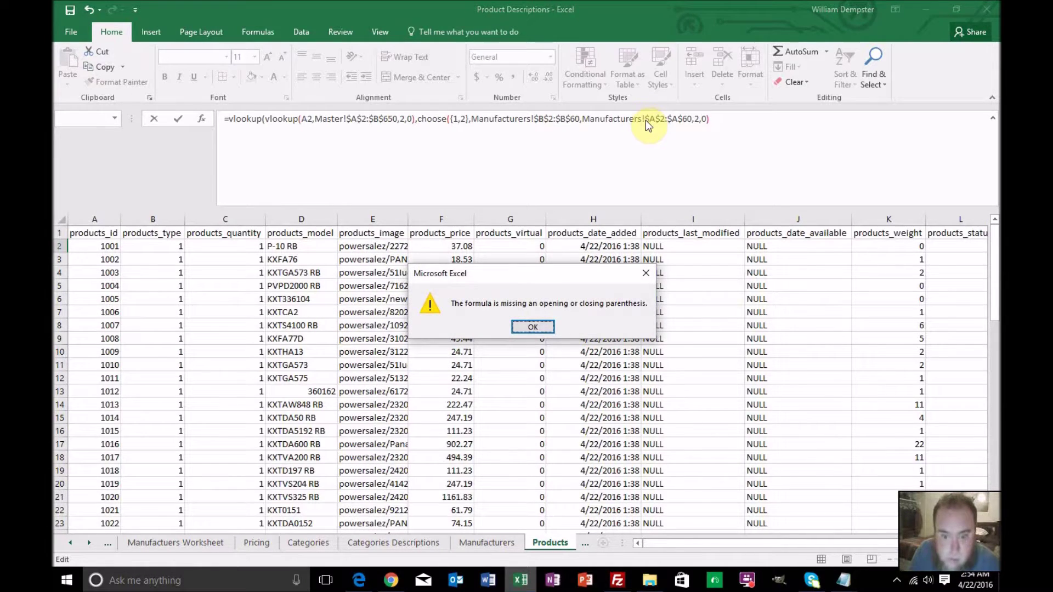
Close the CHOOSE after $A$60, accept Excel's correction, and check N2's #VALUE! result
{"action": "key", "text": "Return"}
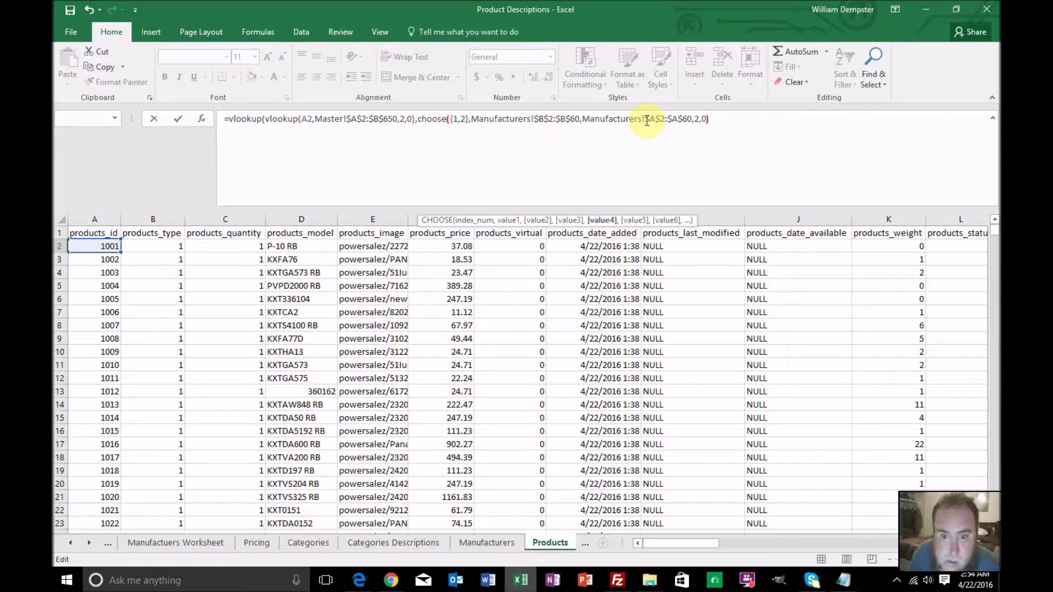
{"action": "key", "text": "End"}
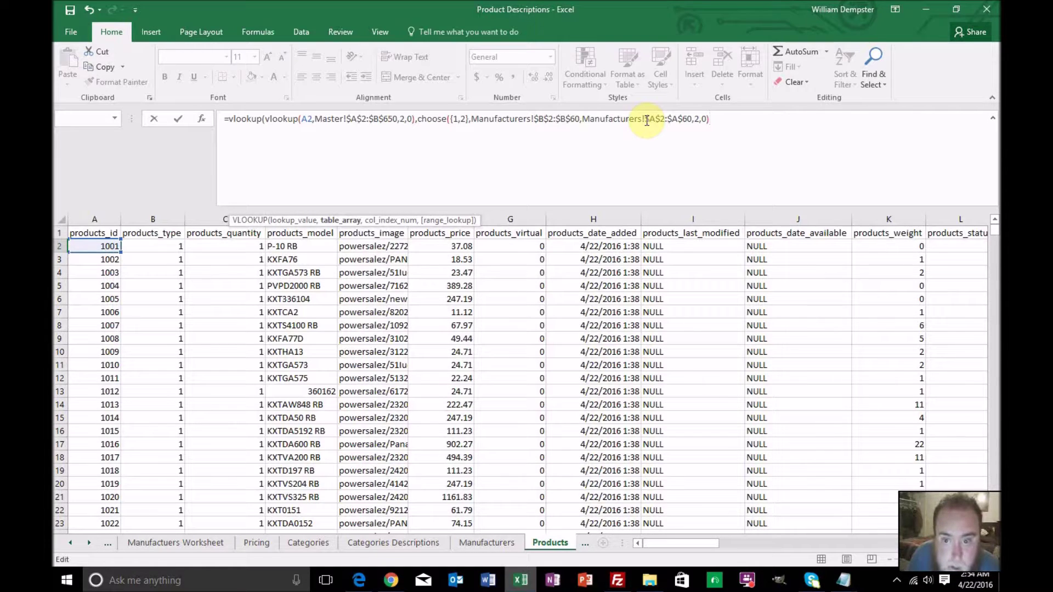
{"action": "key", "text": "Left"}
{"action": "key", "text": "Left"}
{"action": "key", "text": "Left"}
{"action": "key", "text": "Left"}
{"action": "key", "text": "Left"}
{"action": "key", "text": "Left"}
{"action": "key", "text": "Left"}
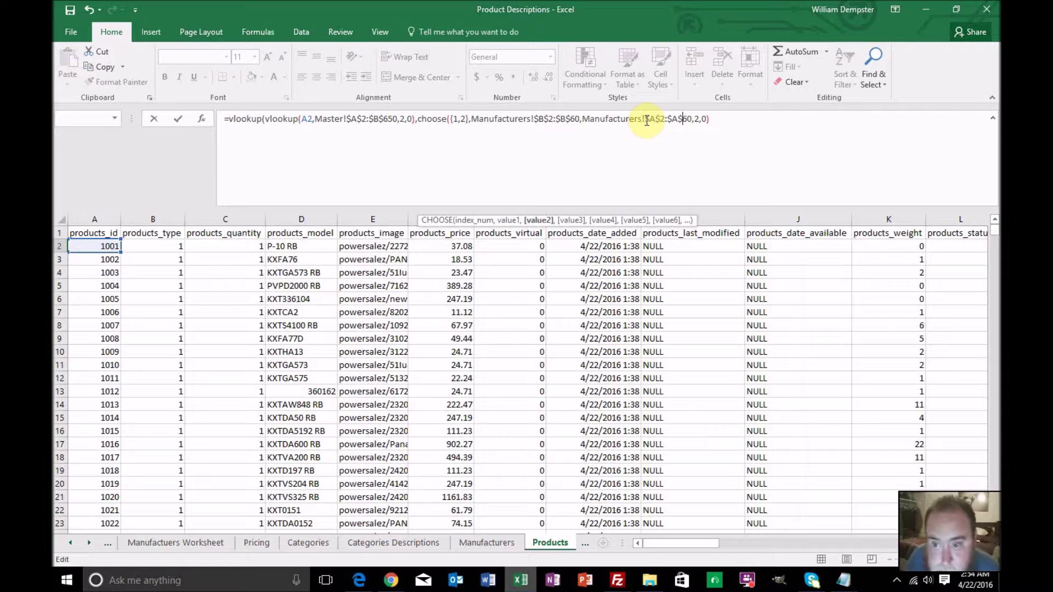
{"action": "key", "text": "Right"}
{"action": "key", "text": "Left"}
{"action": "type", "text": ")"}
{"action": "key", "text": "Return"}
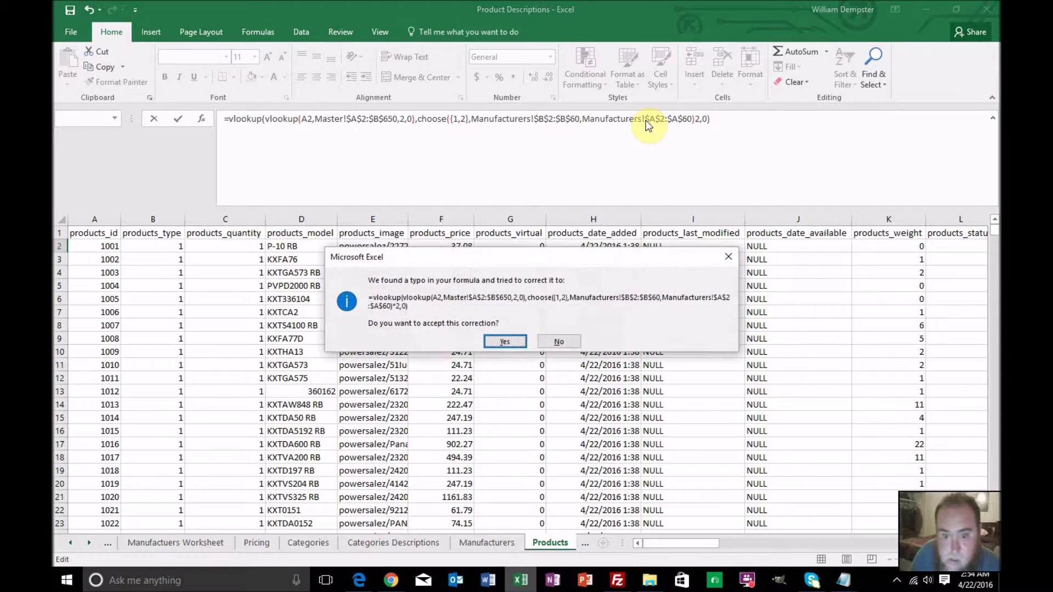
{"action": "key", "text": "Return"}
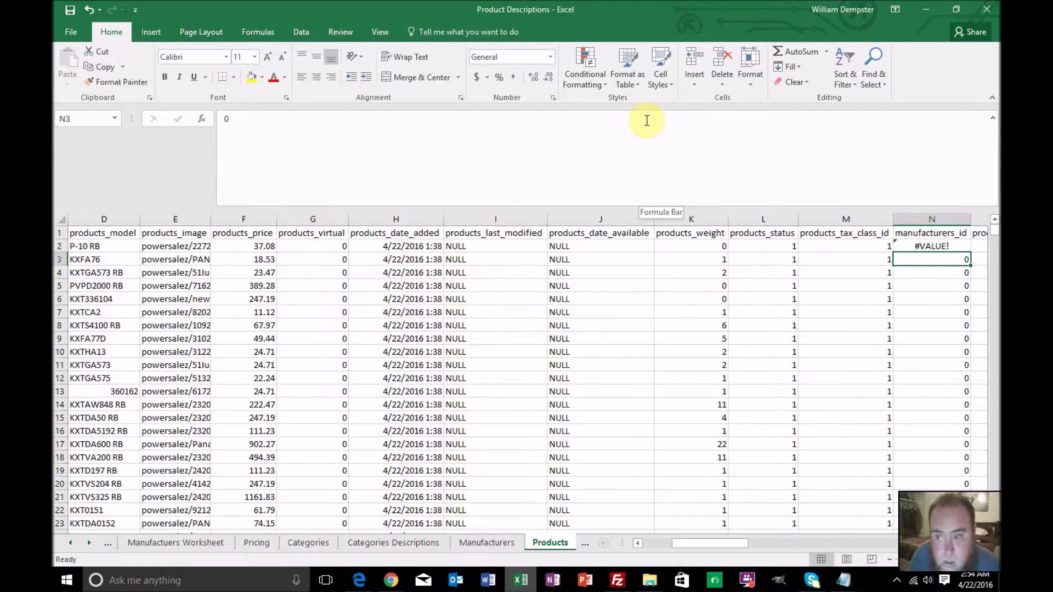
{"action": "left_click", "coordinate": [945, 246]}
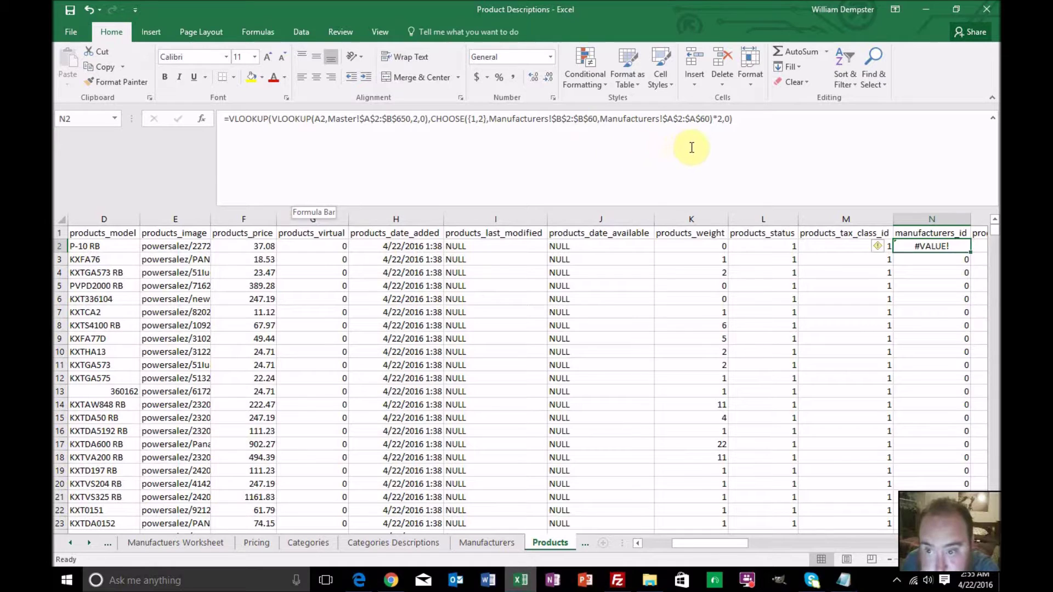
Replace the * with a comma so N2 returns 1001, then fill it down column N
{"action": "left_click", "coordinate": [717, 119]}
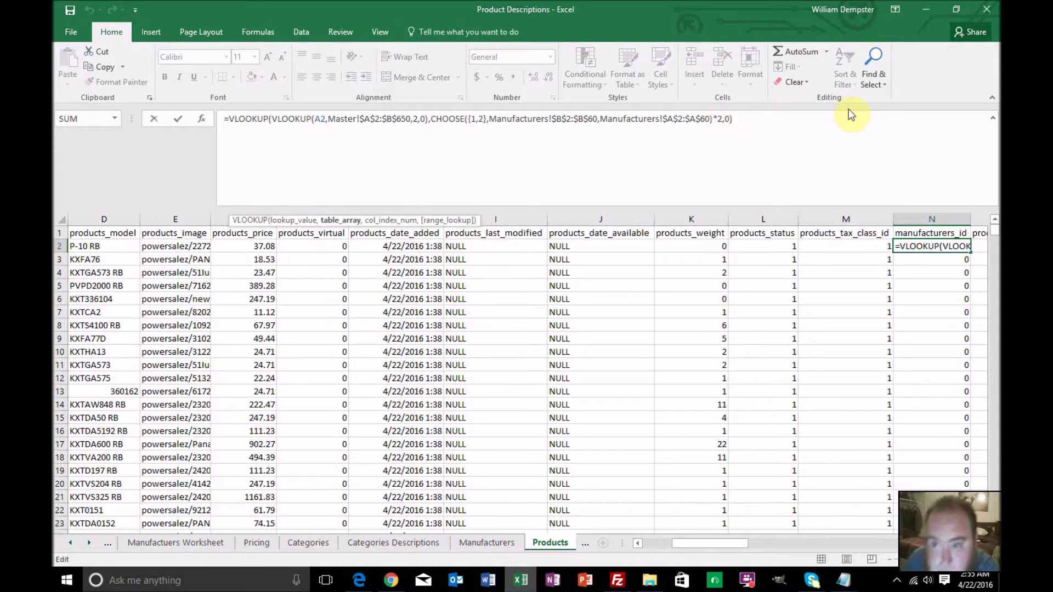
{"action": "key", "text": "Delete"}
{"action": "type", "text": ","}
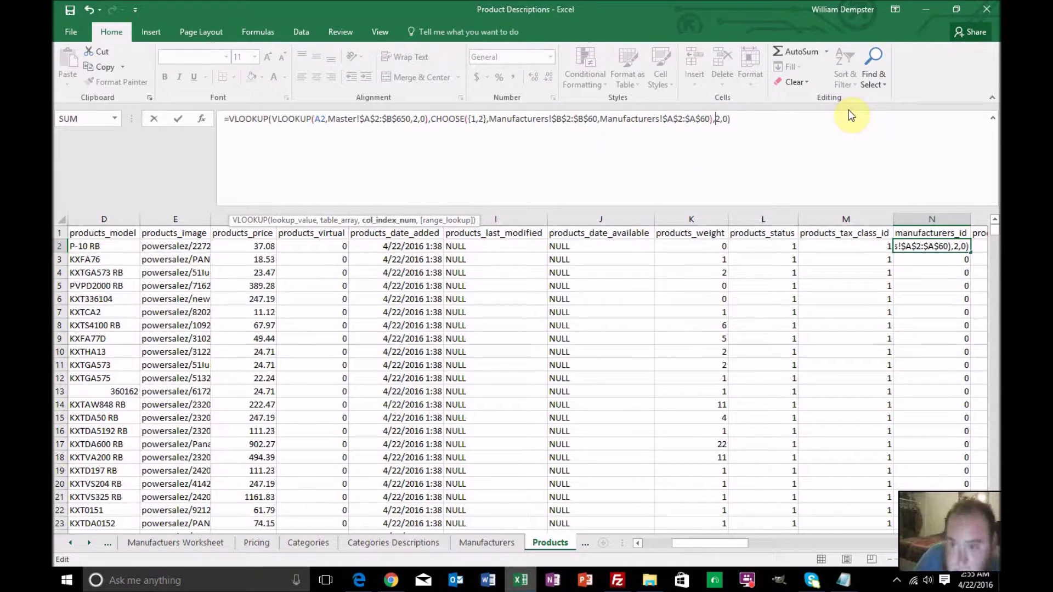
{"action": "key", "text": "Return"}
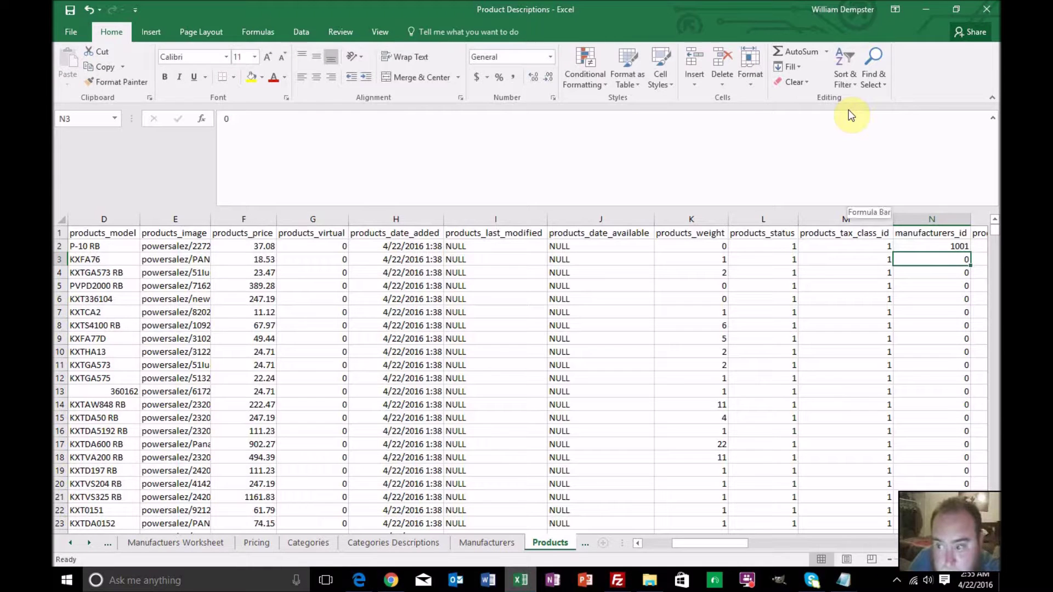
{"action": "left_click", "coordinate": [952, 248]}
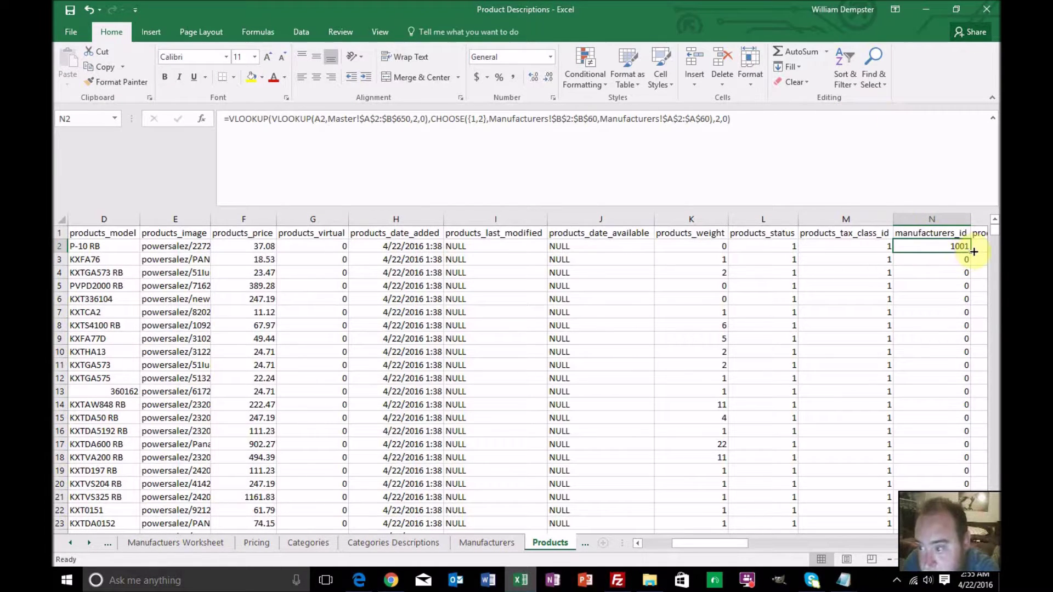
{"action": "double_click", "coordinate": [971, 251]}
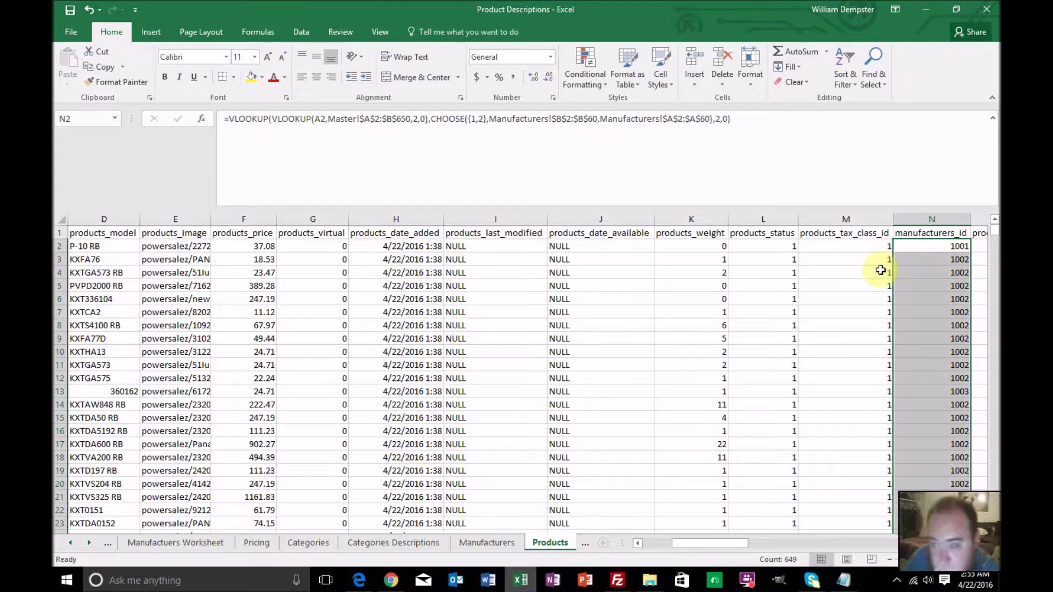
Save the Products sheet over Products.csv in CSV format, confirming the replace and sheet warnings
{"action": "left_click", "coordinate": [66, 32]}
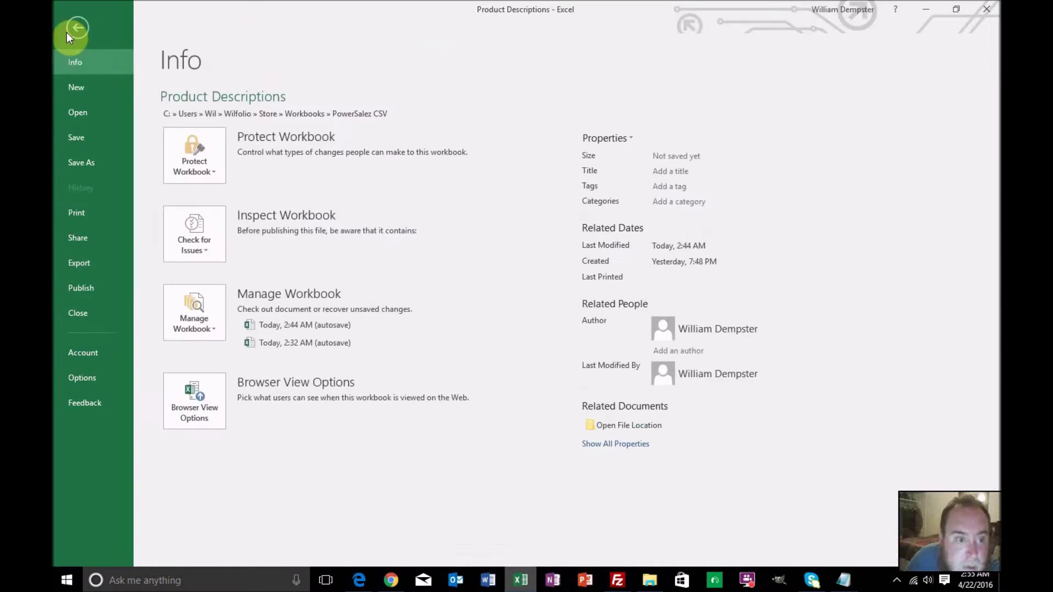
{"action": "left_click", "coordinate": [80, 160]}
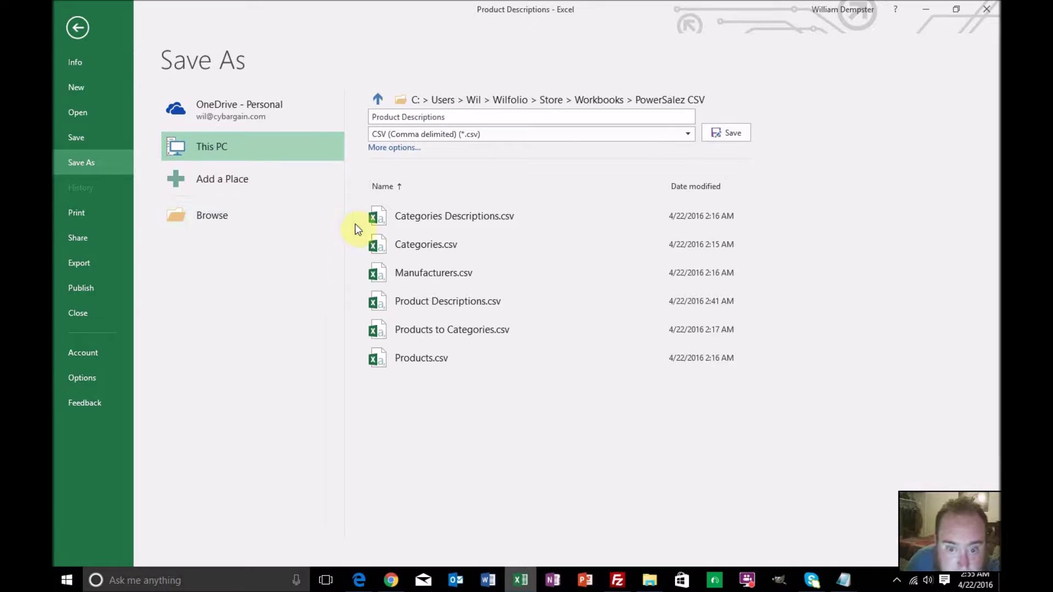
{"action": "left_click", "coordinate": [406, 358]}
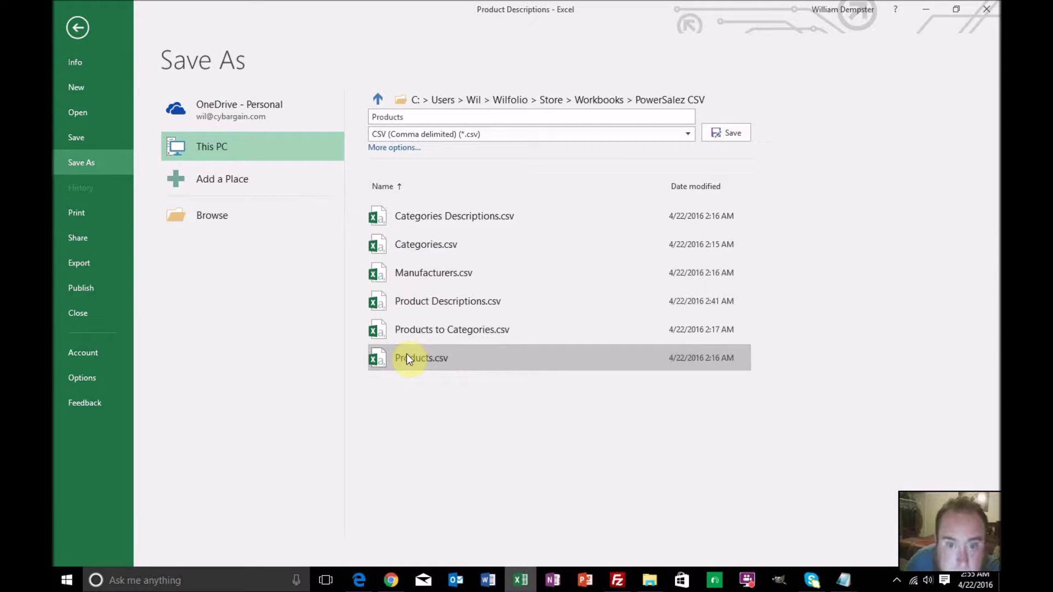
{"action": "left_click", "coordinate": [735, 135]}
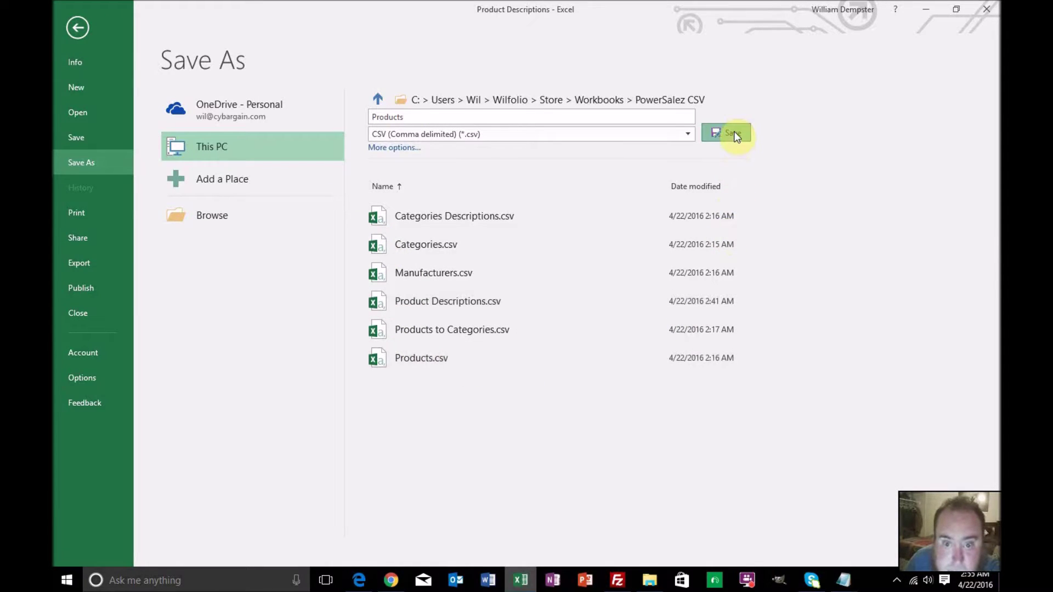
{"action": "left_click", "coordinate": [538, 338]}
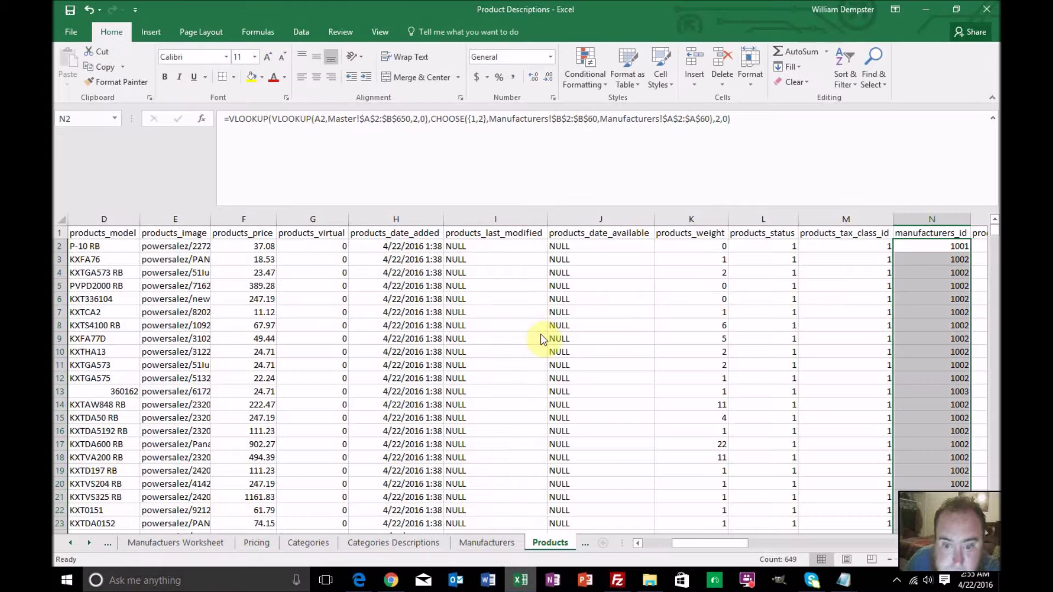
{"action": "left_click", "coordinate": [512, 331]}
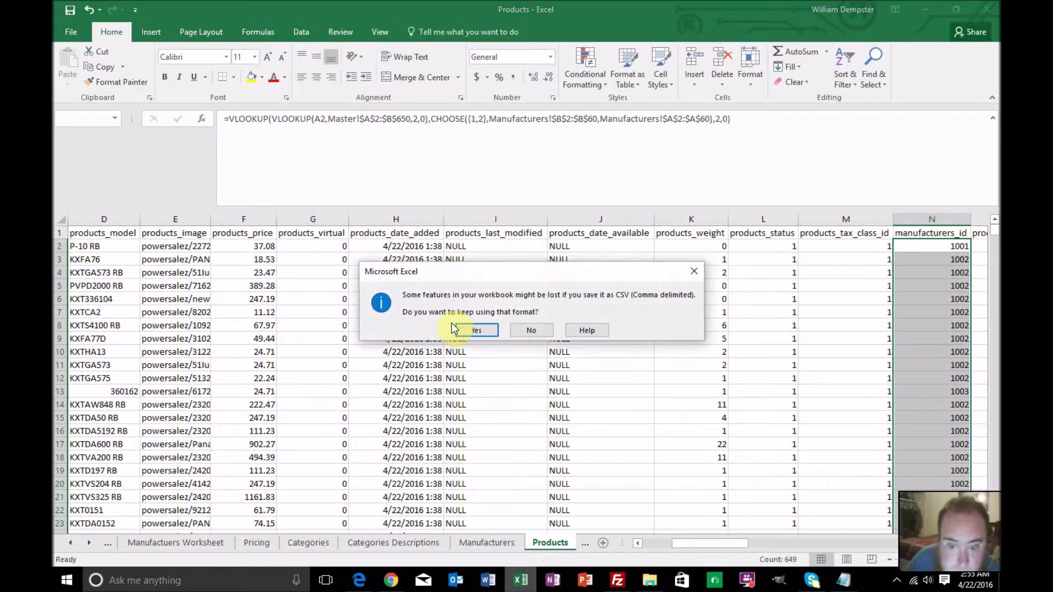
{"action": "left_click", "coordinate": [466, 329]}
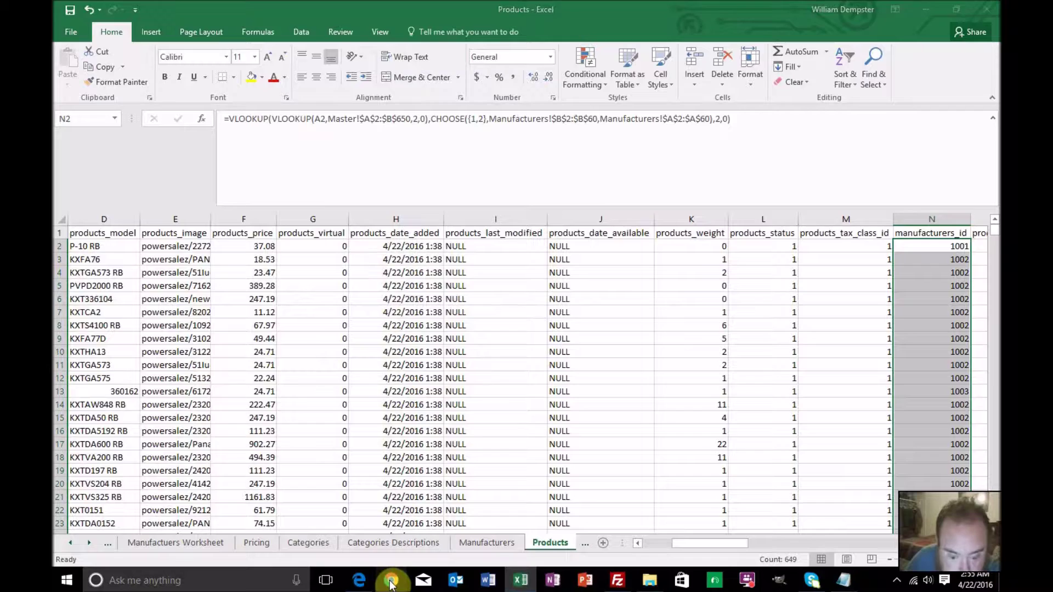
{"action": "left_click", "coordinate": [391, 579]}
Go to the import page of the products table in phpMyAdmin
{"action": "left_click", "coordinate": [387, 10]}
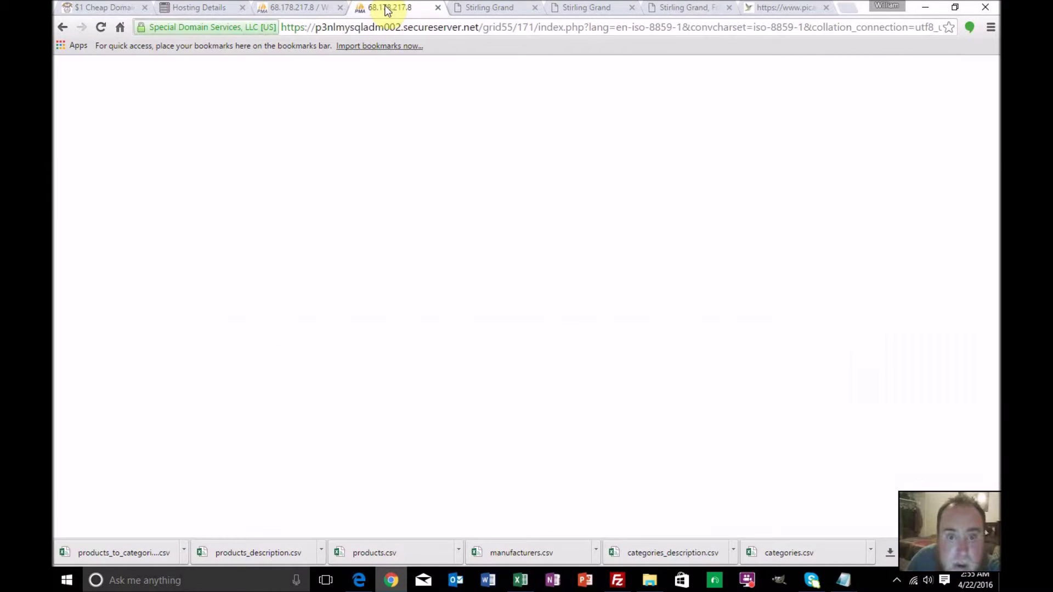
{"action": "left_click", "coordinate": [296, 8]}
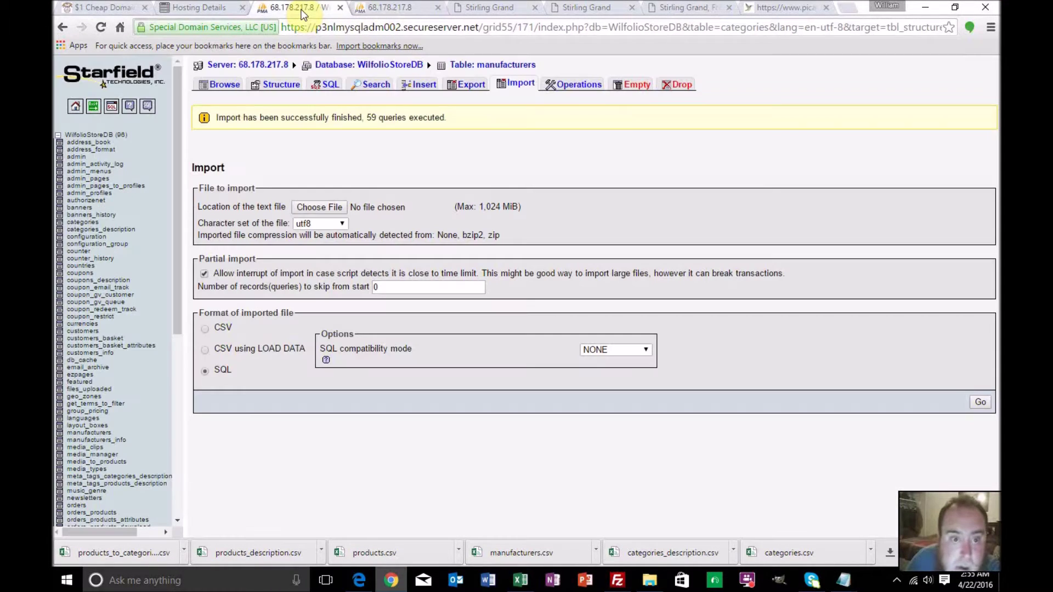
{"action": "scroll", "coordinate": [109, 380], "scroll_direction": "down", "scroll_amount": 5}
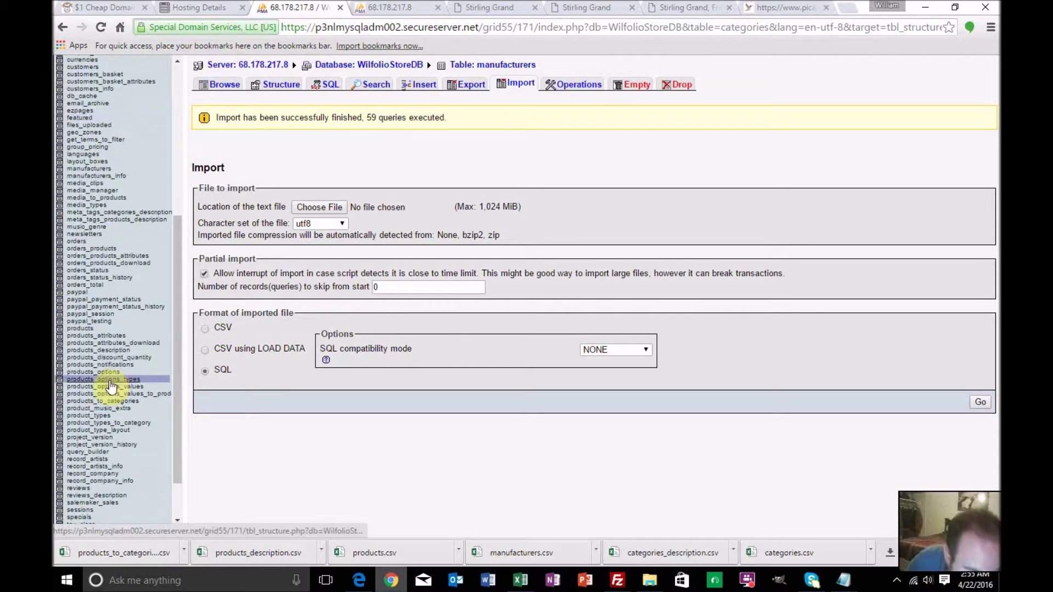
{"action": "scroll", "coordinate": [111, 385], "scroll_direction": "down", "scroll_amount": 1}
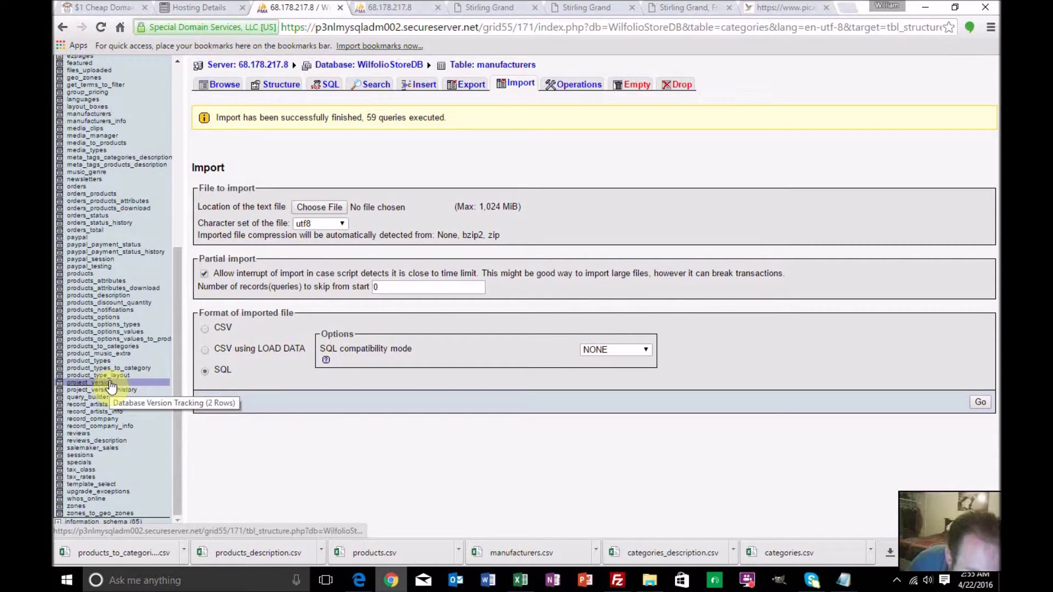
{"action": "scroll", "coordinate": [111, 385], "scroll_direction": "up", "scroll_amount": 3}
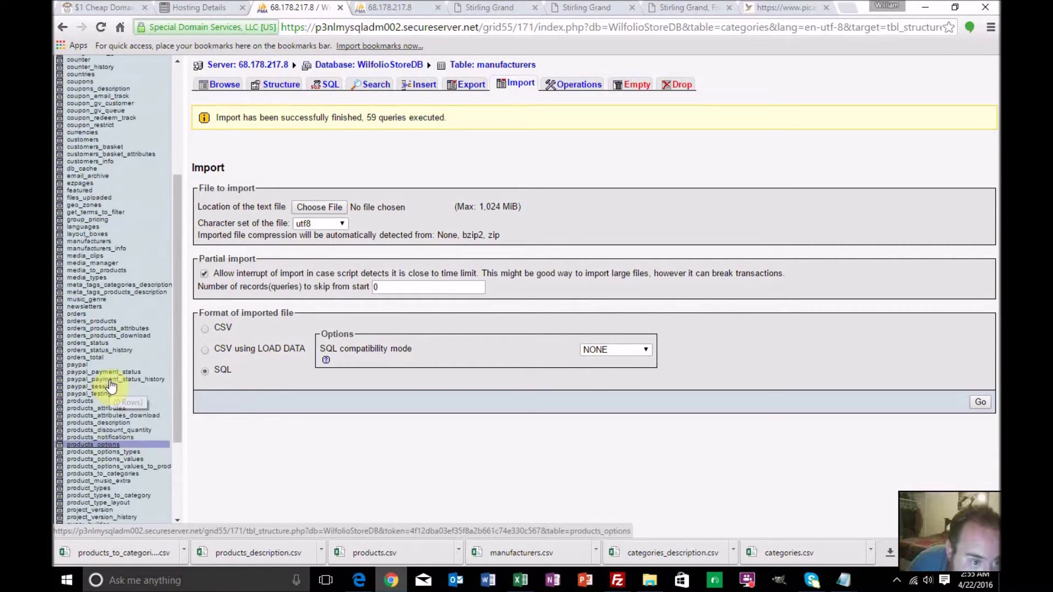
{"action": "scroll", "coordinate": [111, 386], "scroll_direction": "down", "scroll_amount": 1}
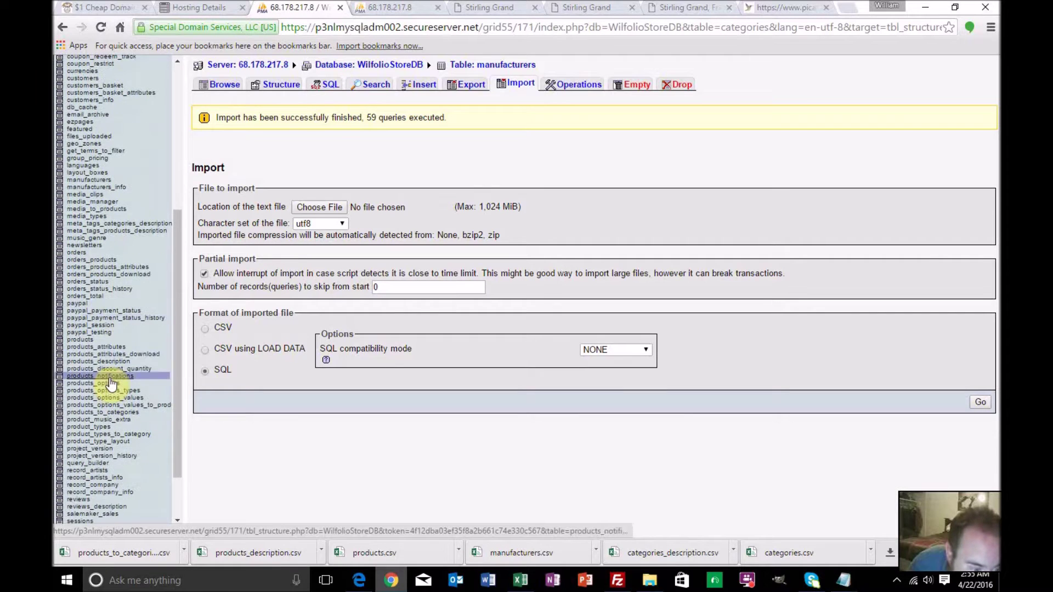
{"action": "left_click", "coordinate": [88, 340]}
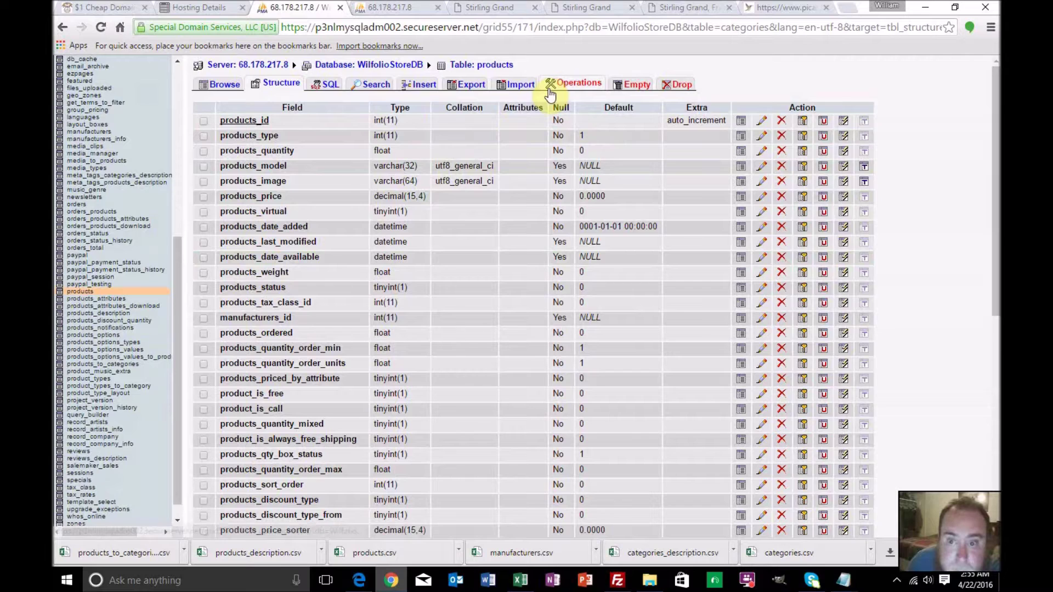
{"action": "left_click", "coordinate": [519, 91]}
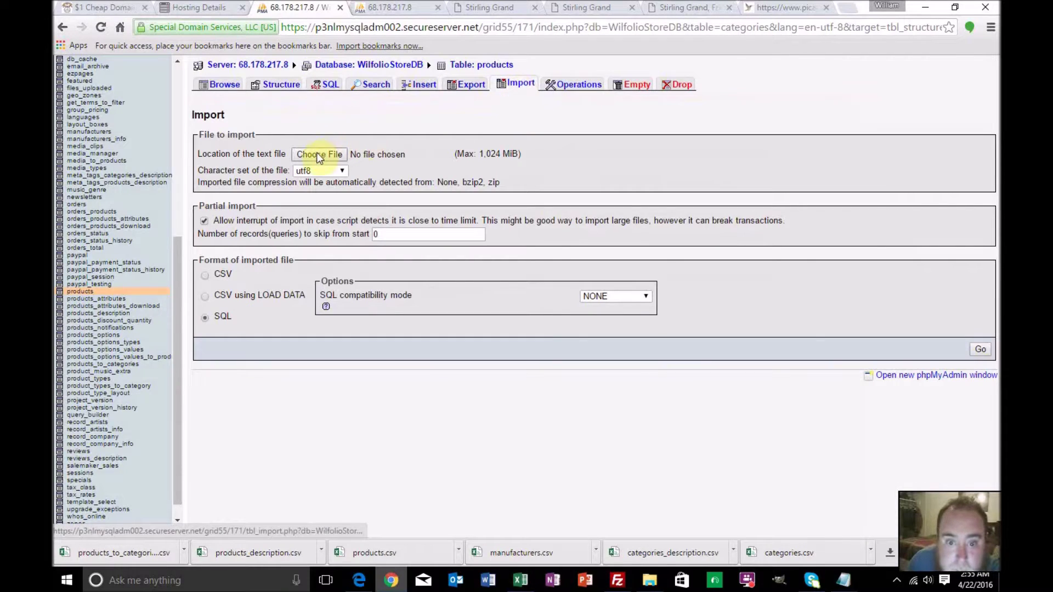
Import Products.csv skipping 1 record with duplicate rows ignored
{"action": "left_click", "coordinate": [329, 156]}
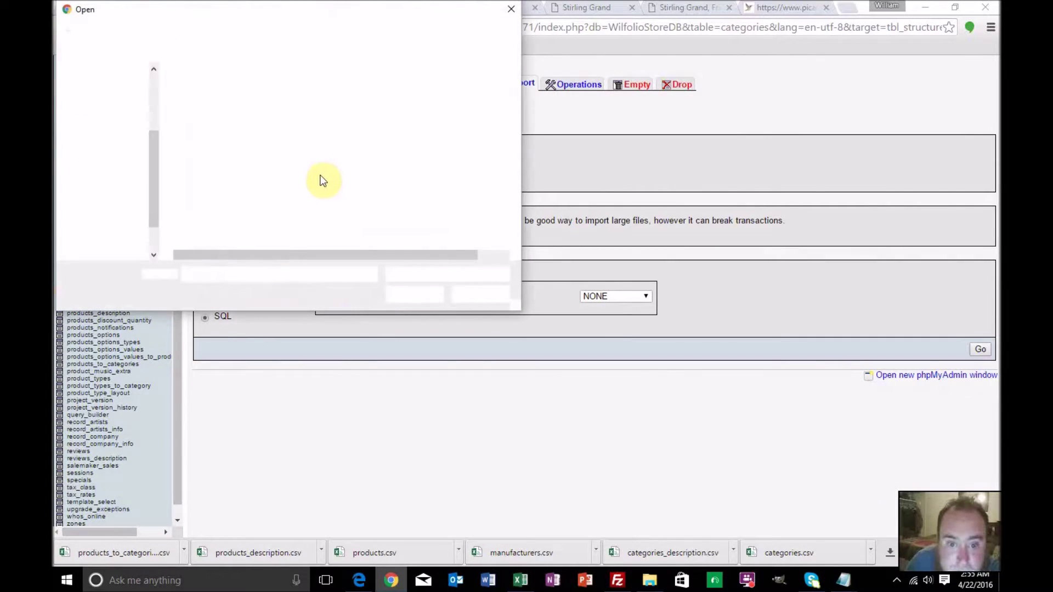
{"action": "left_click", "coordinate": [231, 188]}
{"action": "double_click", "coordinate": [231, 188]}
{"action": "left_click", "coordinate": [332, 230]}
{"action": "type", "text": "1"}
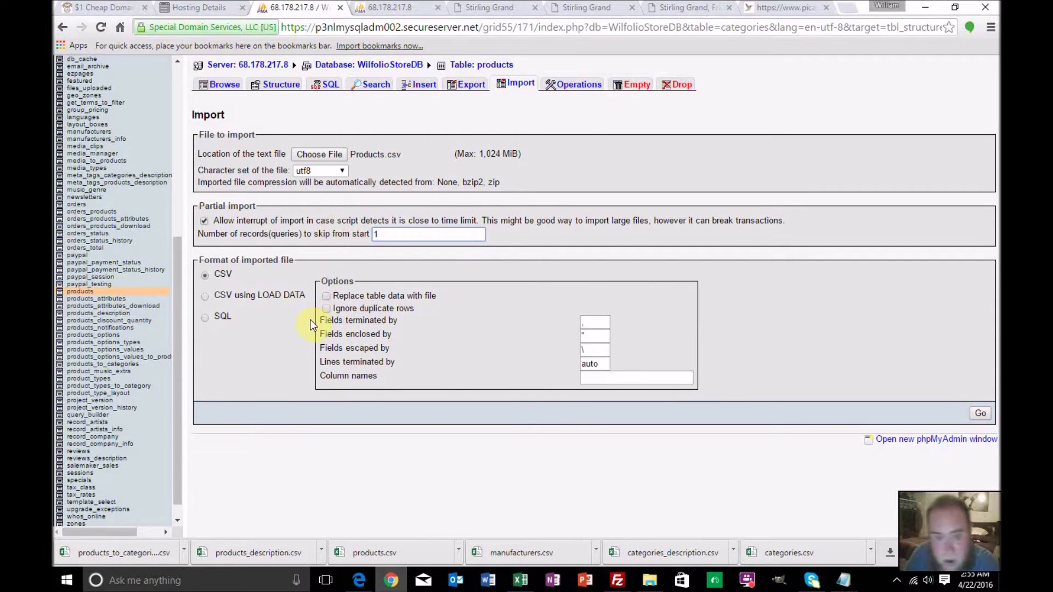
{"action": "left_click", "coordinate": [325, 308]}
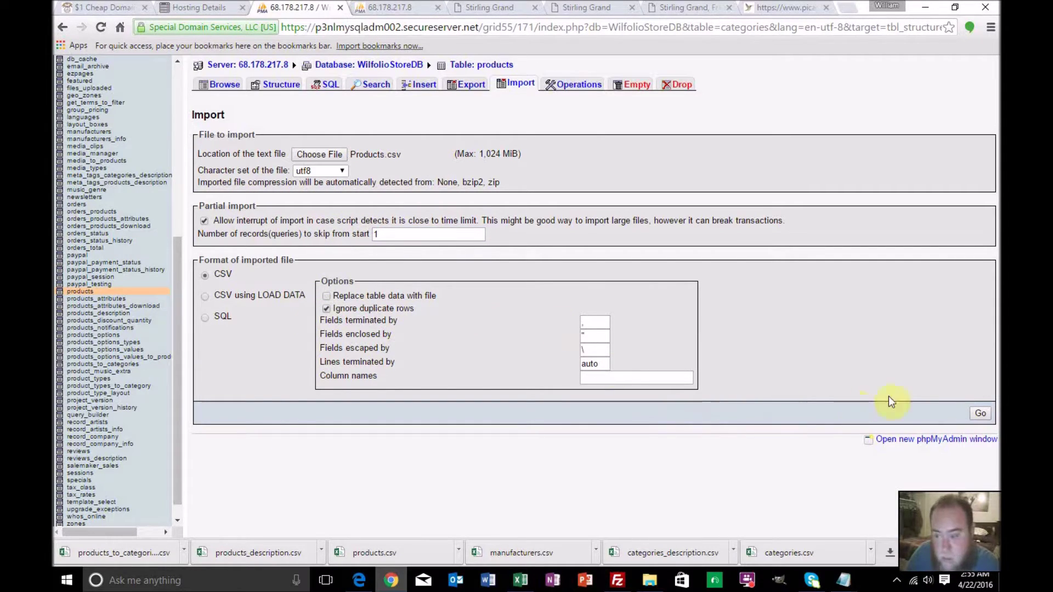
{"action": "left_click", "coordinate": [979, 413]}
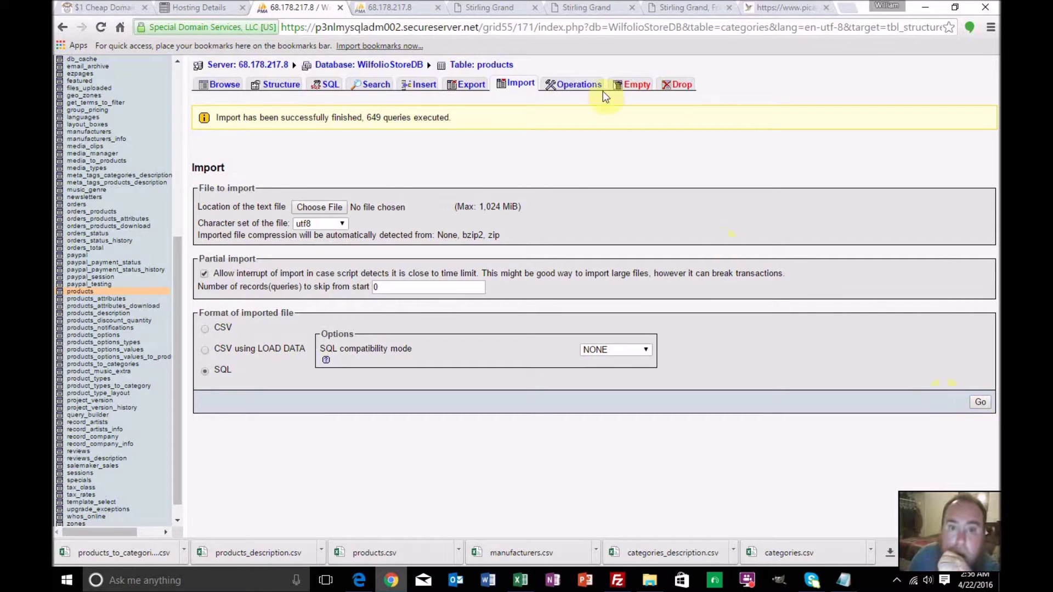
Reload the storefront and open Video Game & Toys under SHOP > Electronics
{"action": "left_click", "coordinate": [570, 8]}
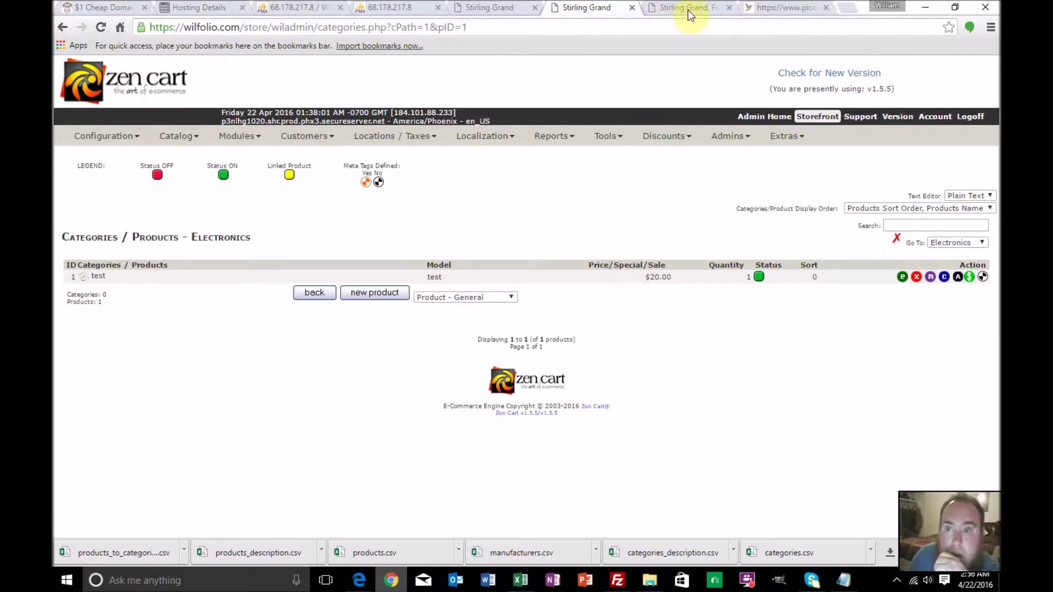
{"action": "left_click", "coordinate": [686, 10]}
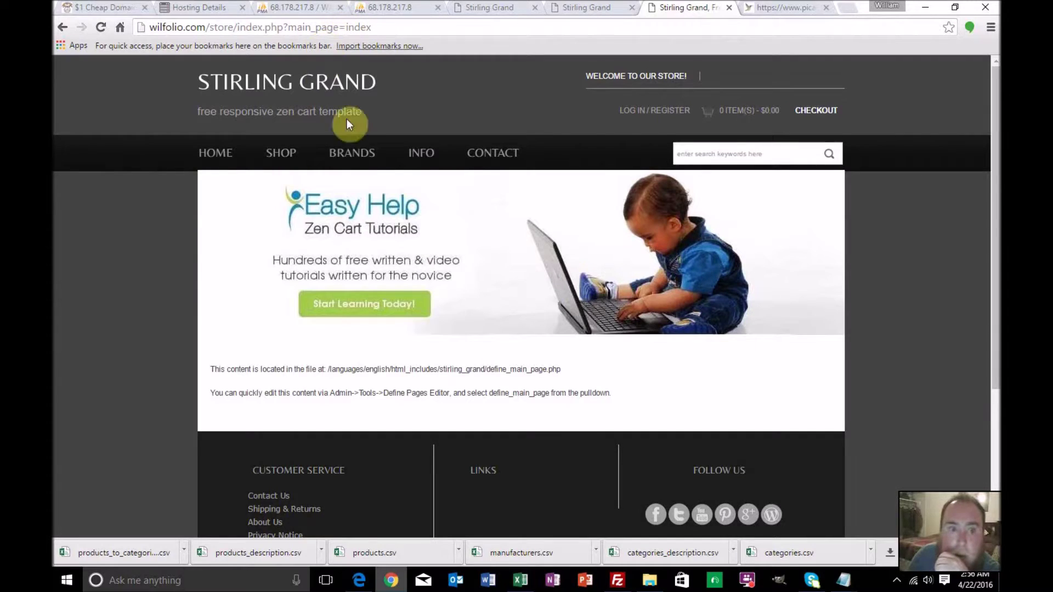
{"action": "left_click", "coordinate": [101, 27]}
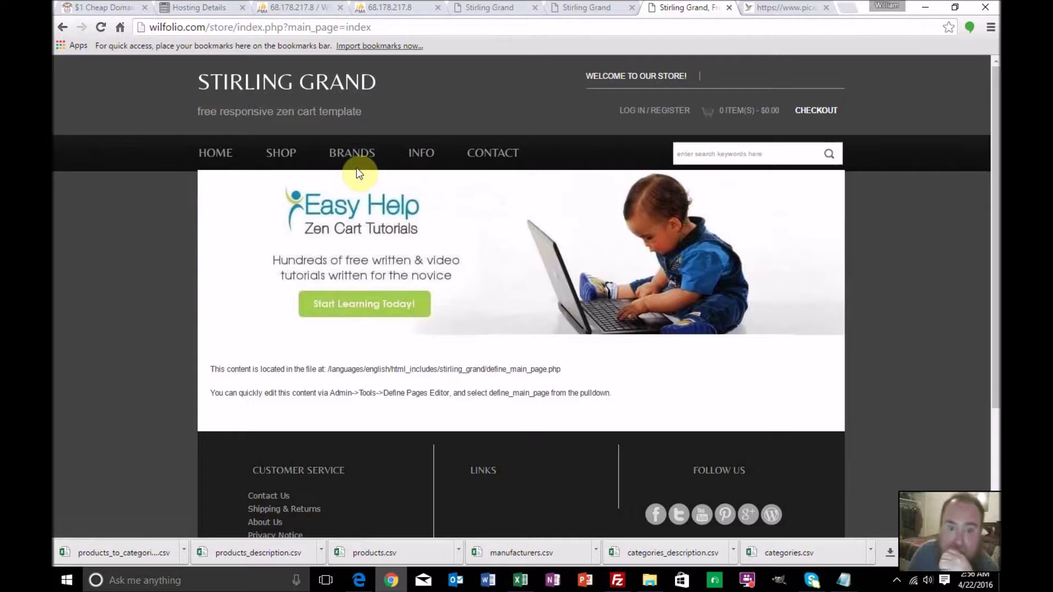
{"action": "left_click", "coordinate": [101, 27]}
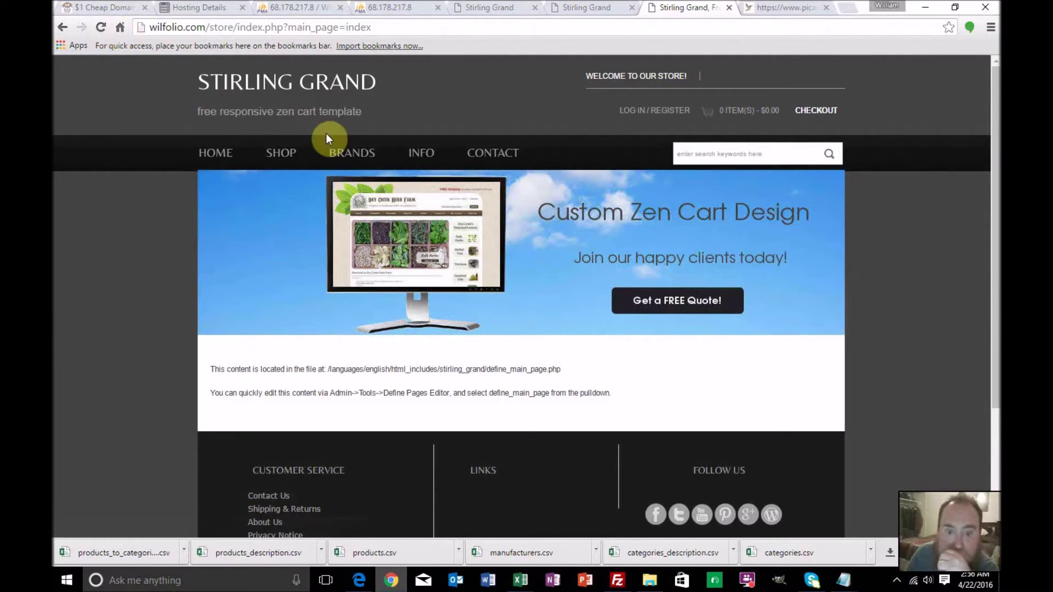
{"action": "left_click", "coordinate": [101, 27]}
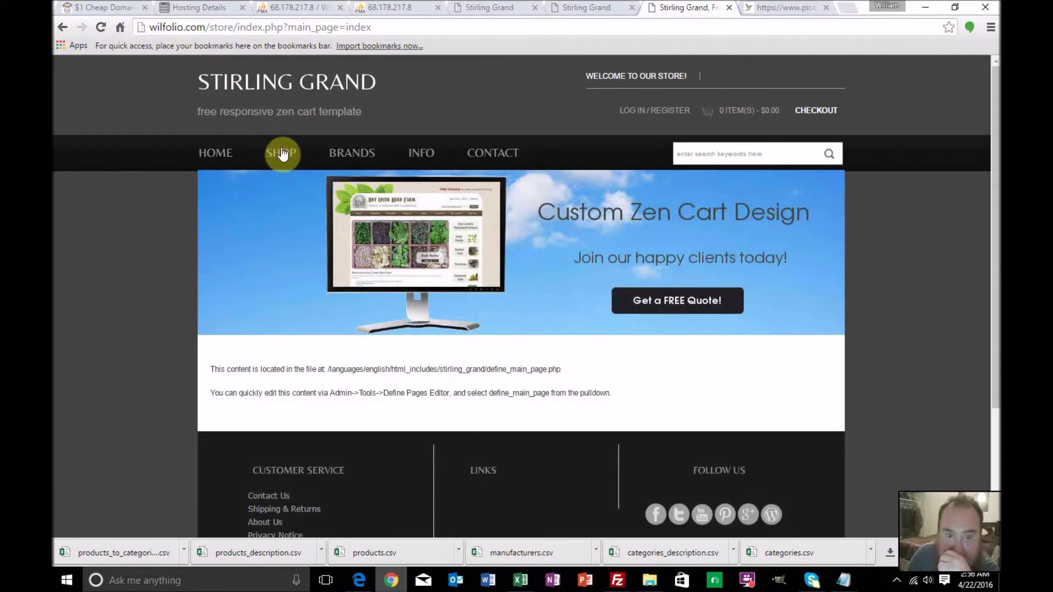
{"action": "mouse_move", "coordinate": [289, 172]}
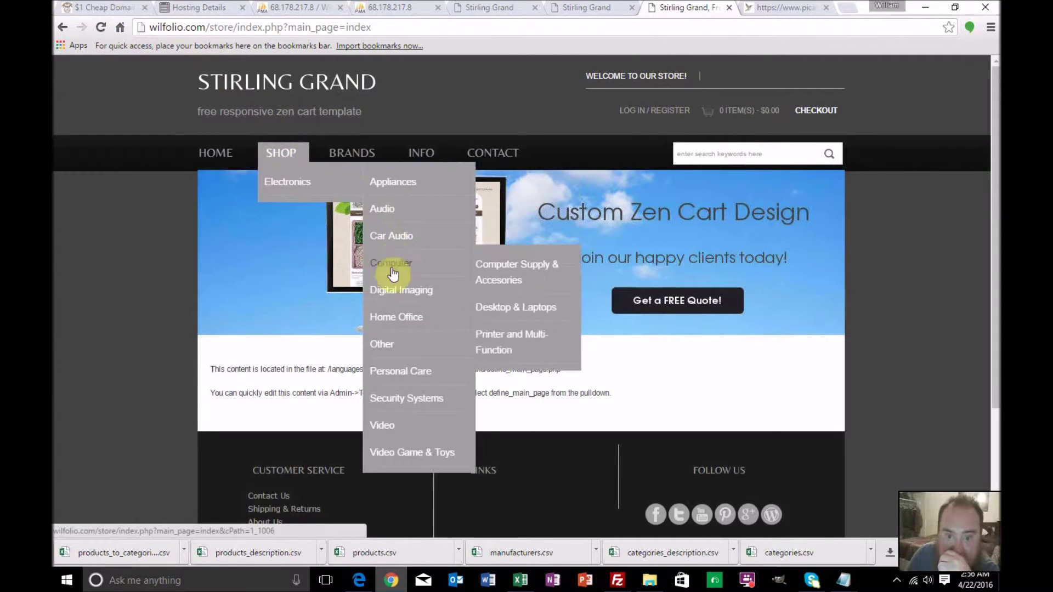
{"action": "mouse_move", "coordinate": [389, 434]}
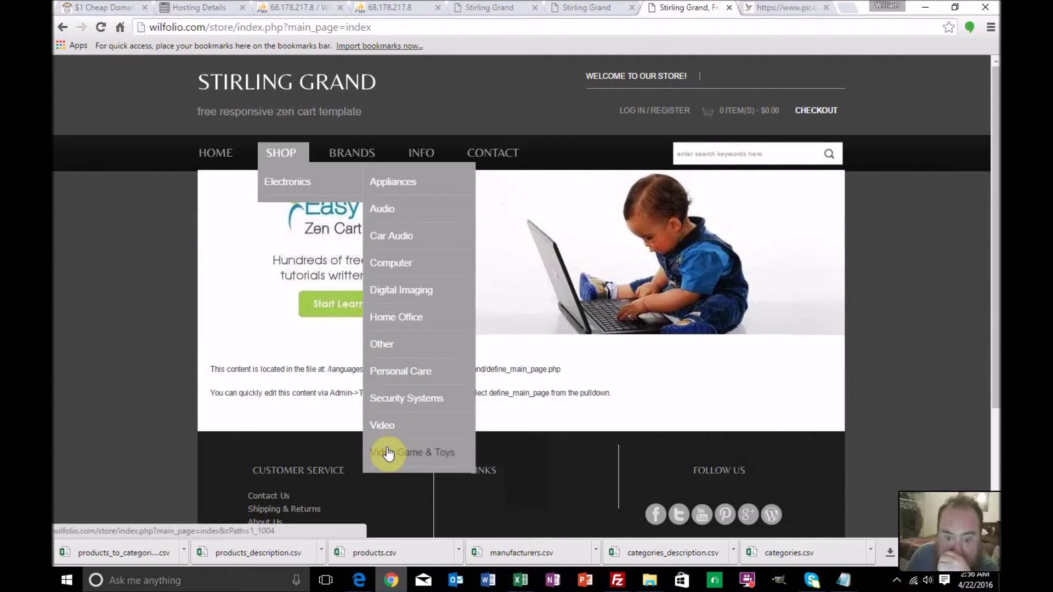
{"action": "left_click", "coordinate": [386, 453]}
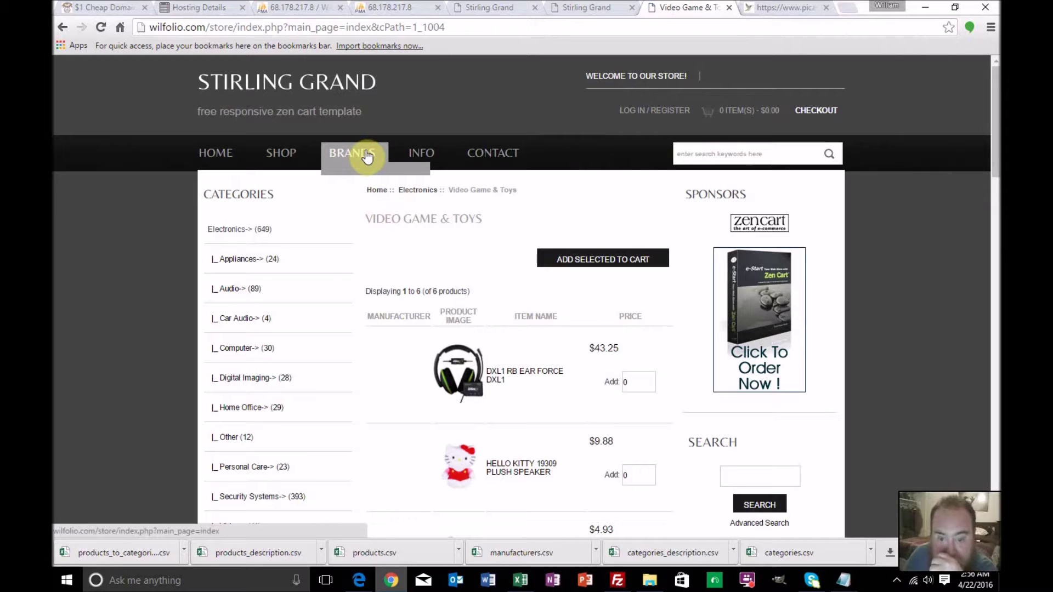
Resave the Products sheet over Products.csv as CSV, accepting the replace and sheet warnings
{"action": "left_click", "coordinate": [520, 581]}
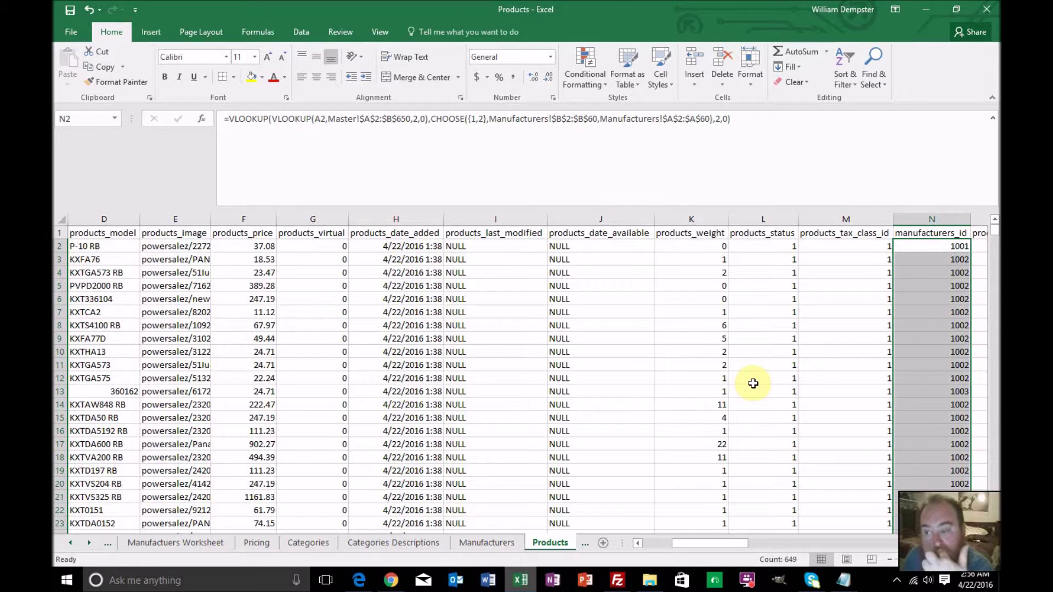
{"action": "left_click", "coordinate": [70, 34]}
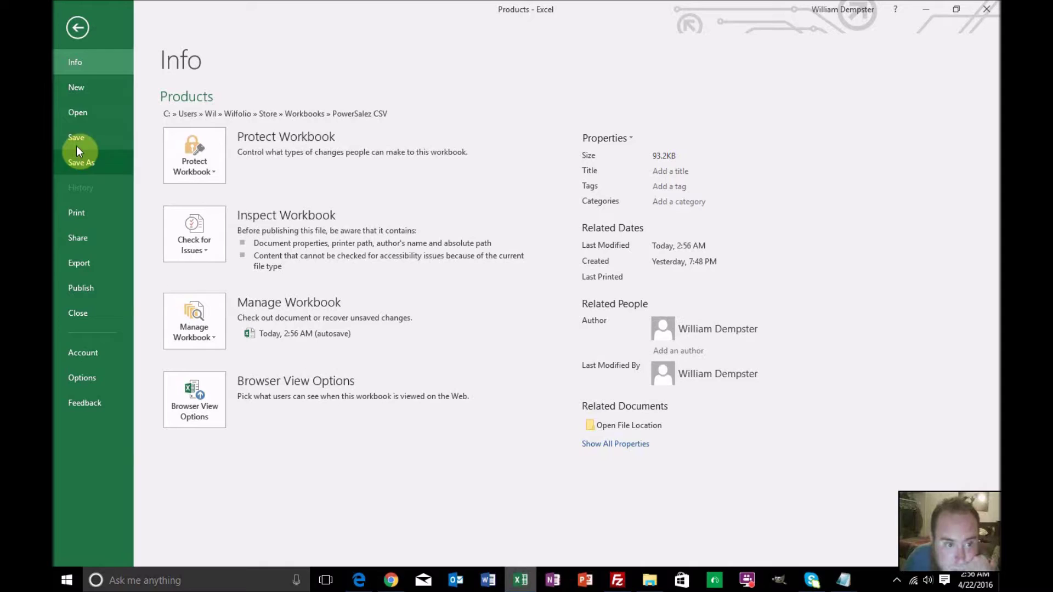
{"action": "left_click", "coordinate": [81, 164]}
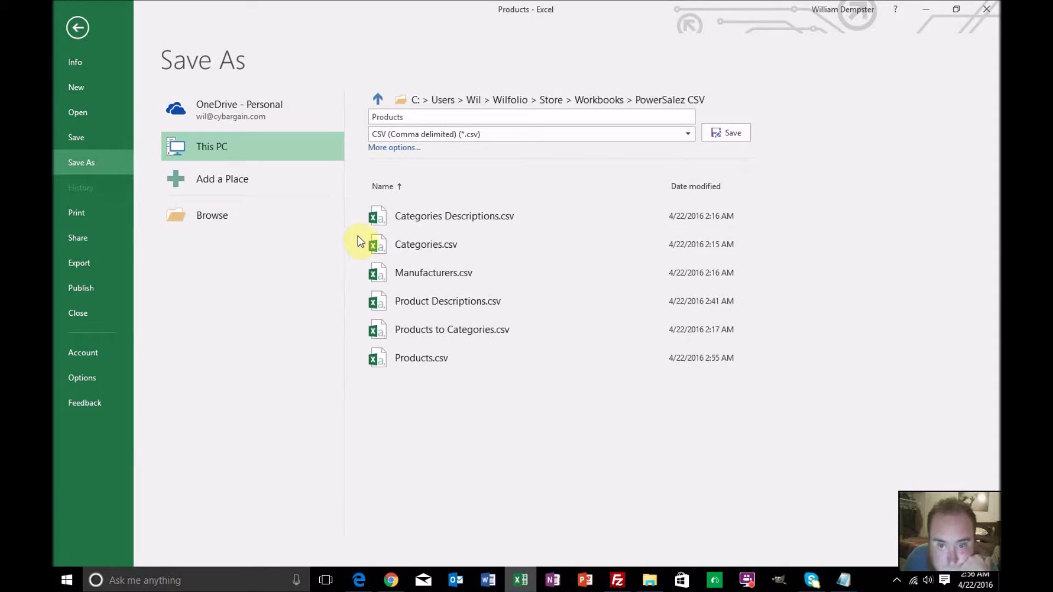
{"action": "left_click", "coordinate": [379, 244]}
{"action": "left_click", "coordinate": [430, 357]}
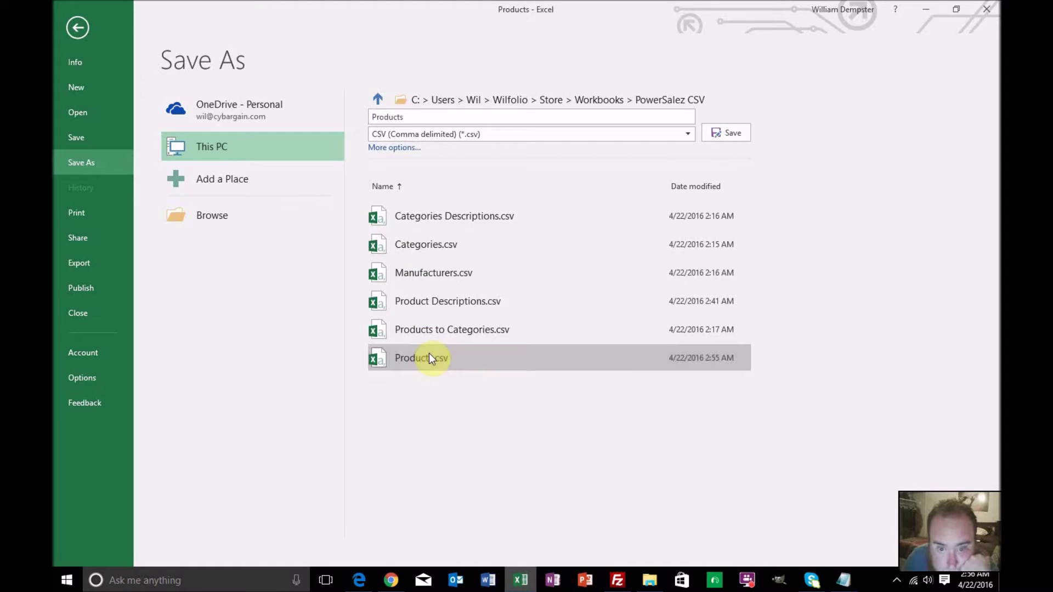
{"action": "left_click", "coordinate": [743, 134]}
{"action": "left_click", "coordinate": [545, 336]}
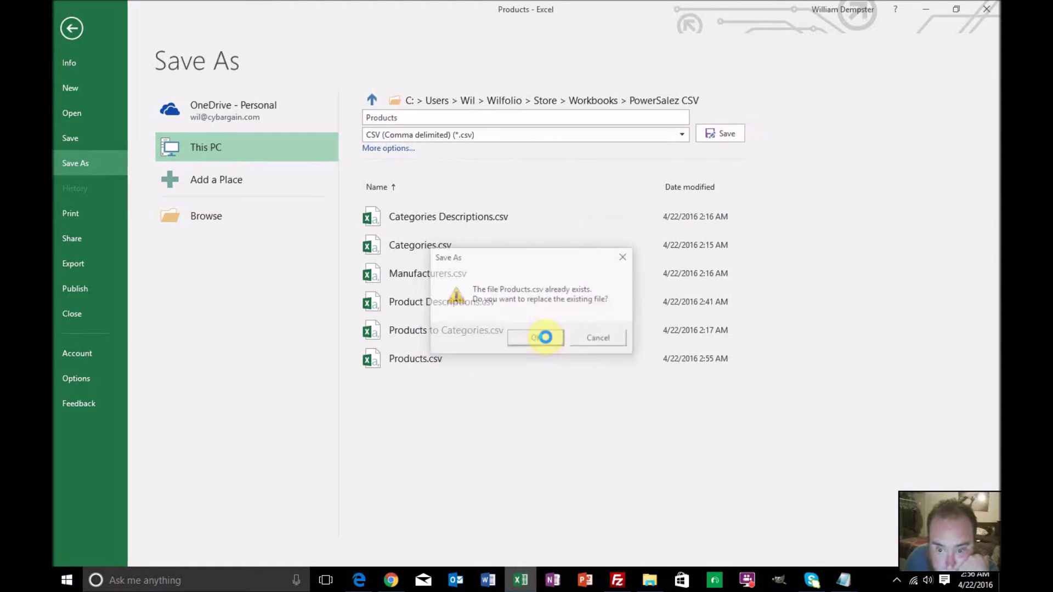
{"action": "left_click", "coordinate": [506, 331]}
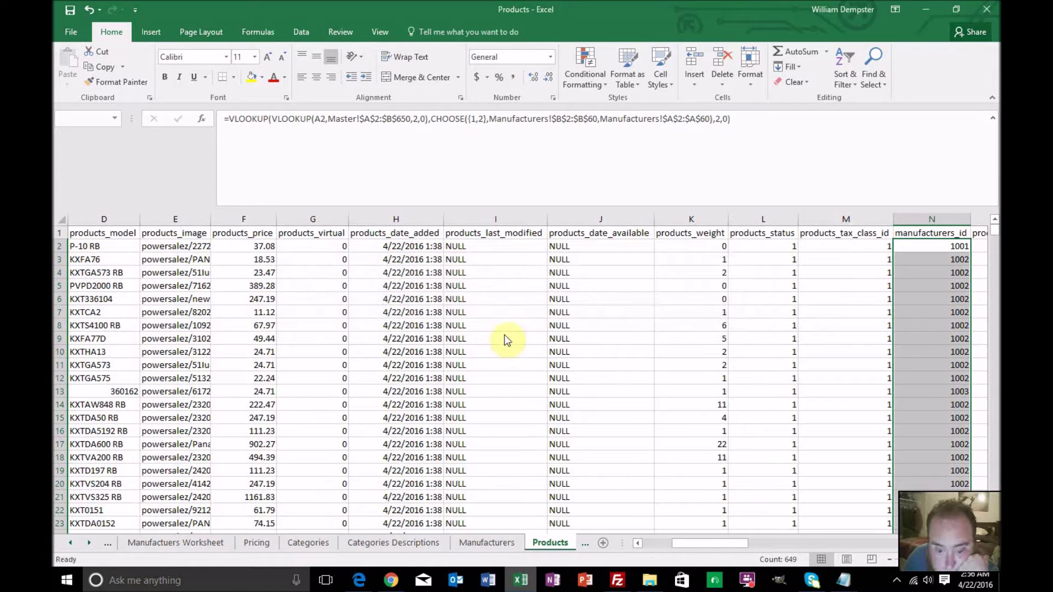
{"action": "left_click", "coordinate": [476, 330]}
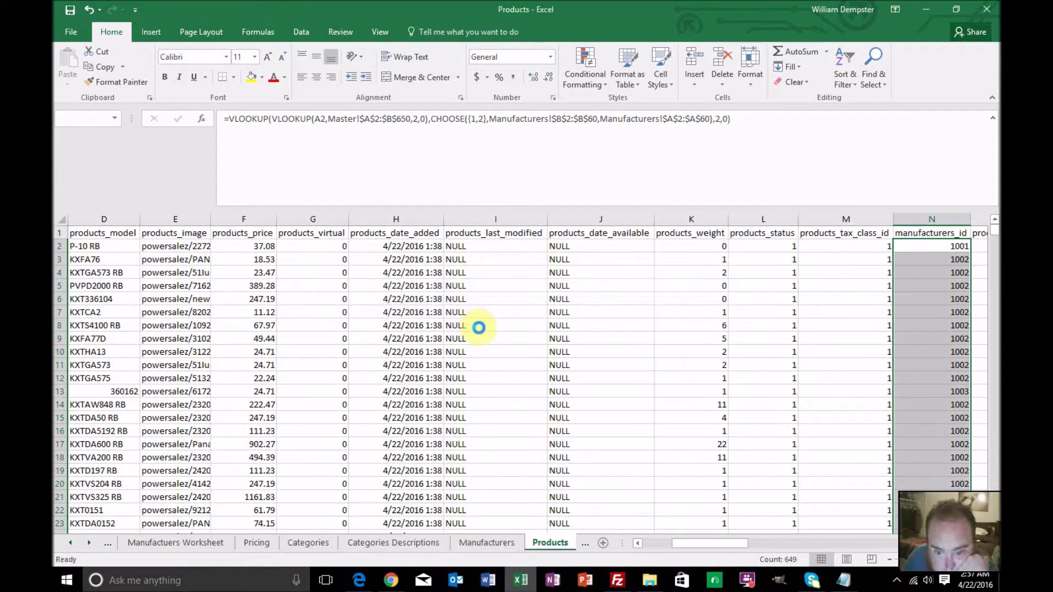
{"action": "left_click", "coordinate": [391, 580]}
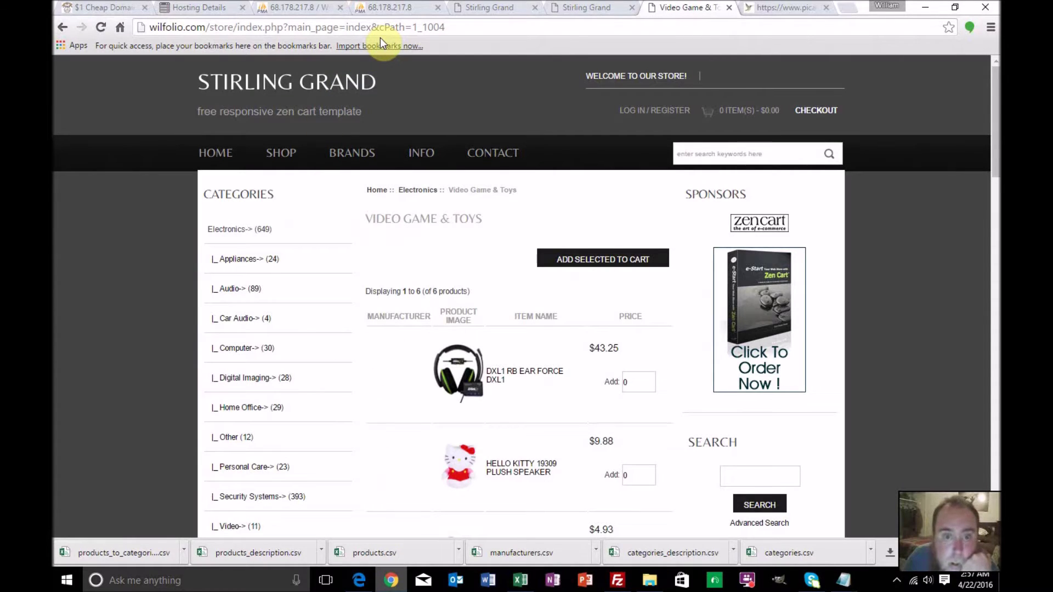
Re-import Products.csv into products, skipping 1 record and ignoring duplicate rows
{"action": "left_click", "coordinate": [301, 11]}
{"action": "left_click", "coordinate": [312, 206]}
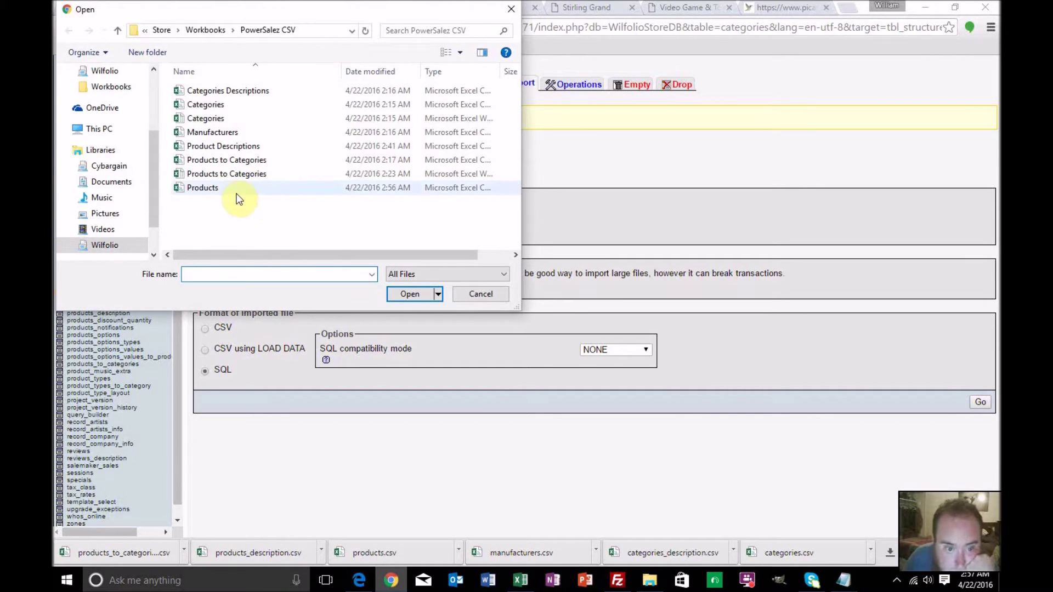
{"action": "double_click", "coordinate": [212, 187]}
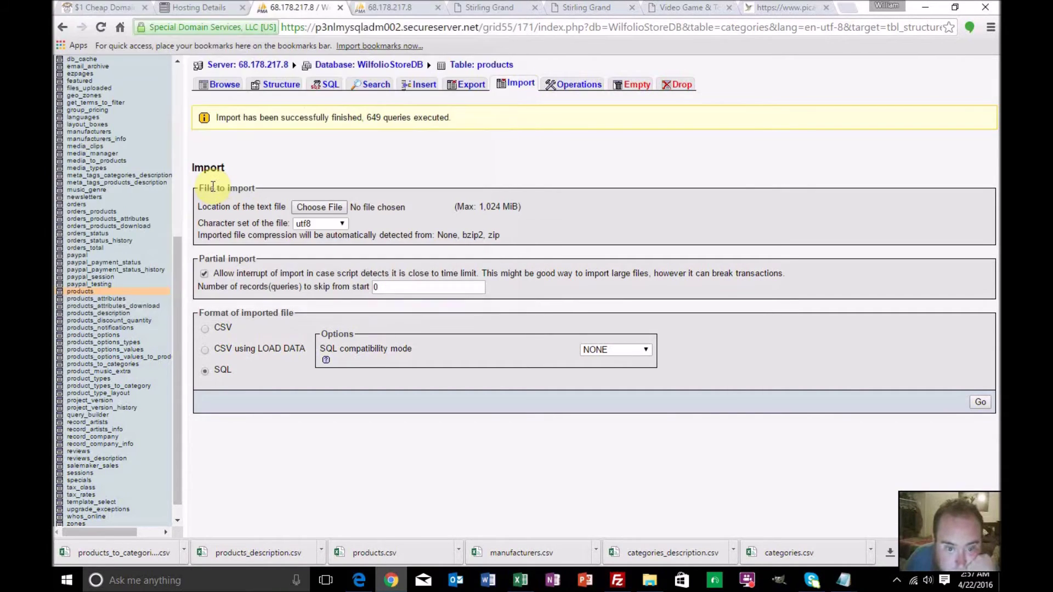
{"action": "left_click", "coordinate": [307, 207]}
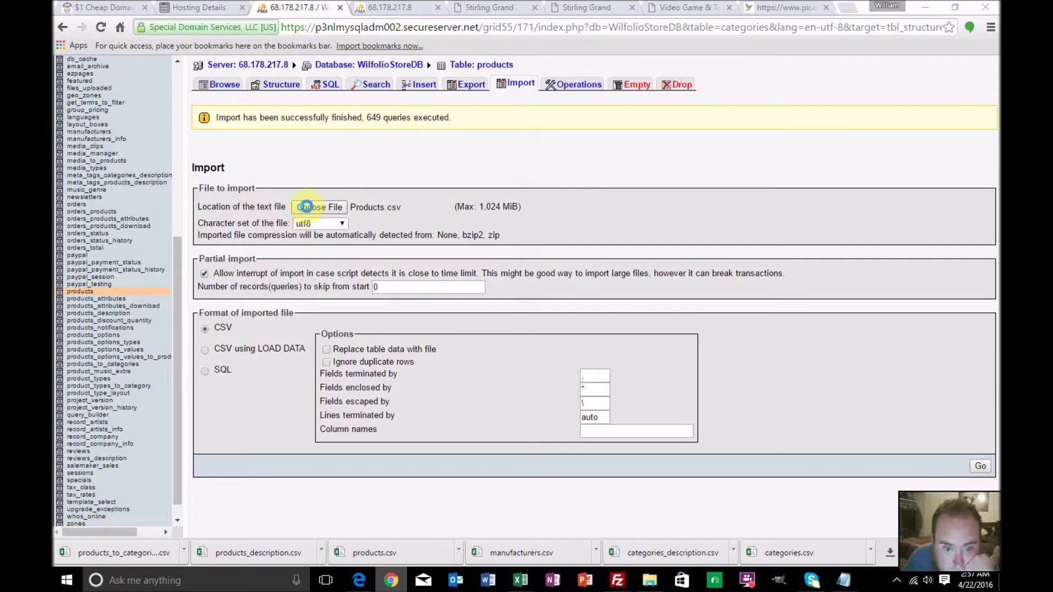
{"action": "double_click", "coordinate": [231, 188]}
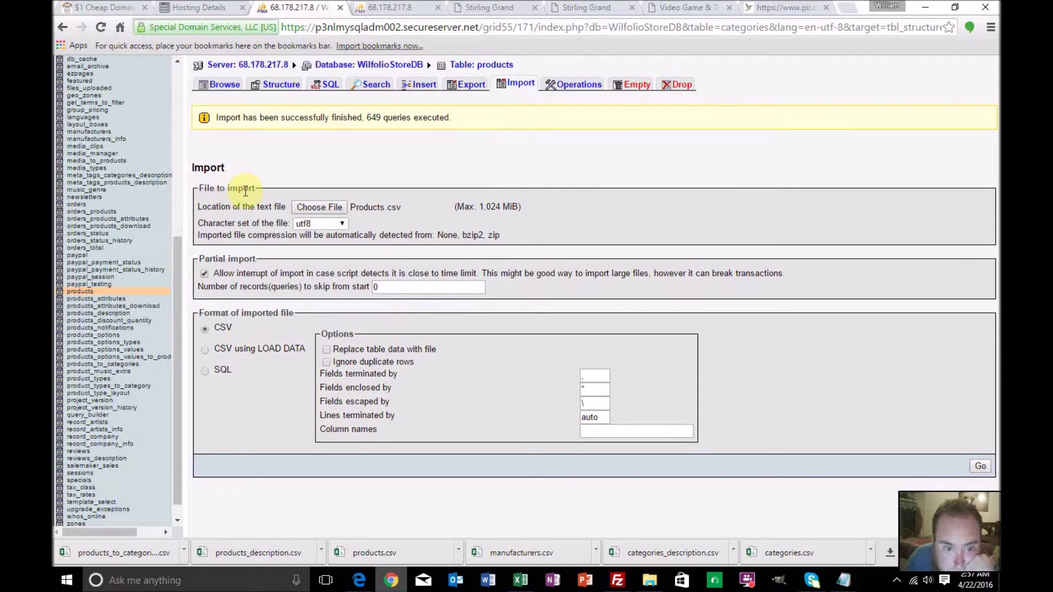
{"action": "left_click", "coordinate": [386, 285]}
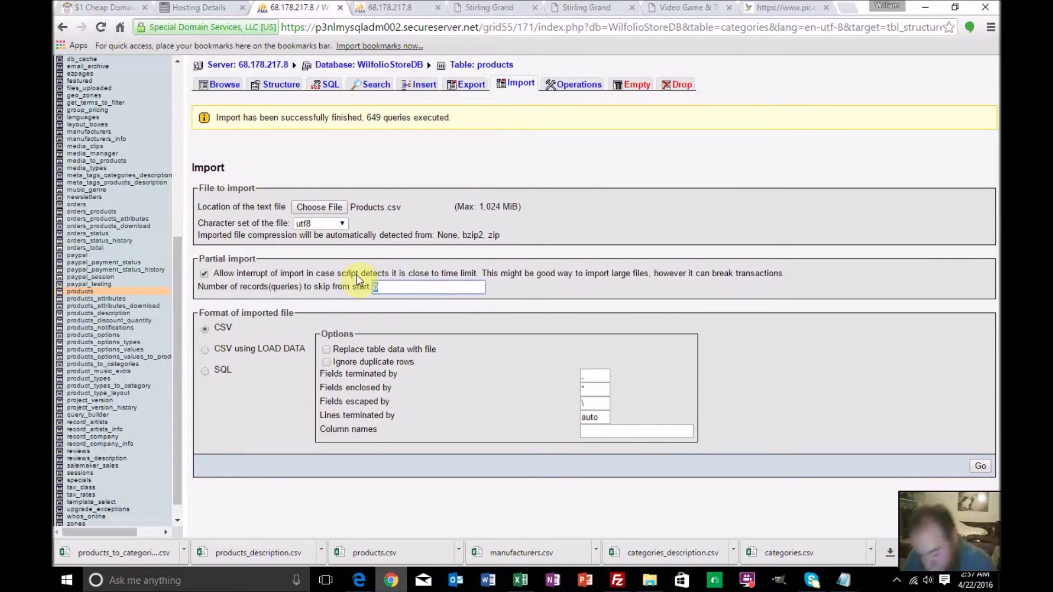
{"action": "type", "text": "1"}
{"action": "left_click", "coordinate": [326, 362]}
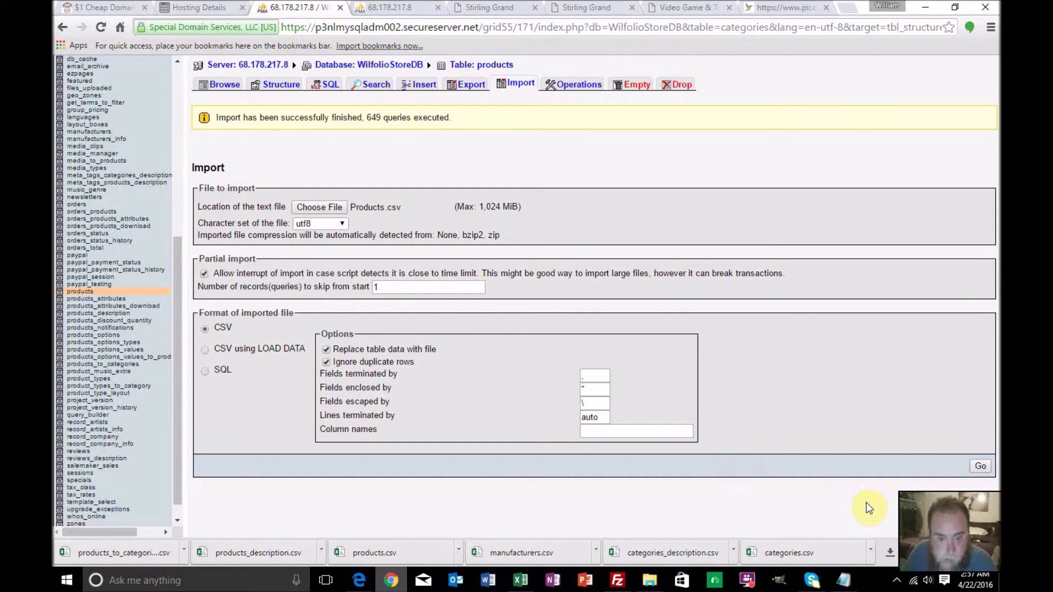
{"action": "left_click", "coordinate": [979, 468]}
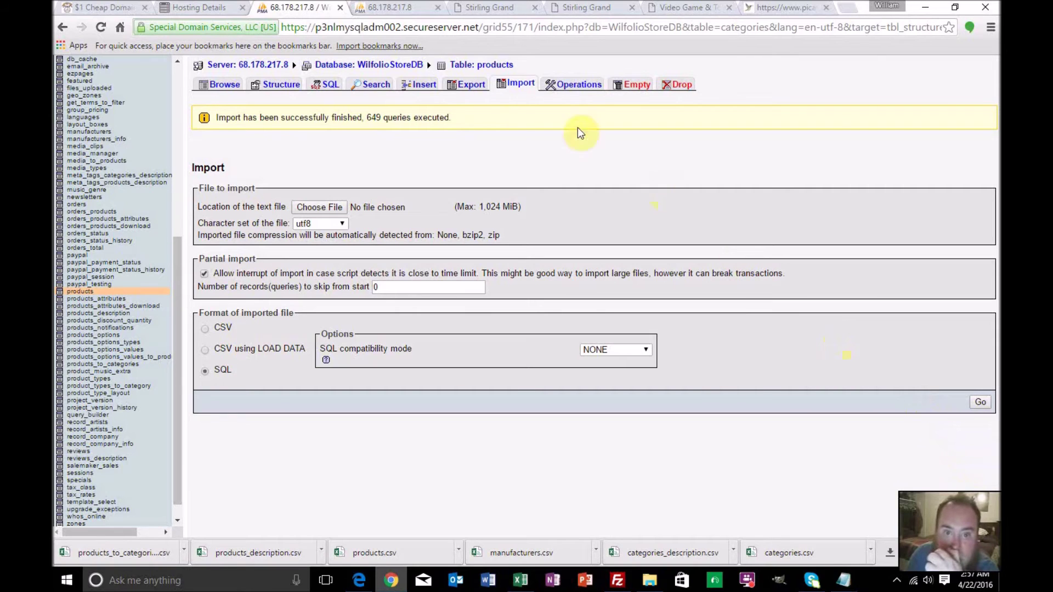
Load the store home page and scroll the BRANDS menu from Acer to VuPoint
{"action": "left_click", "coordinate": [665, 7]}
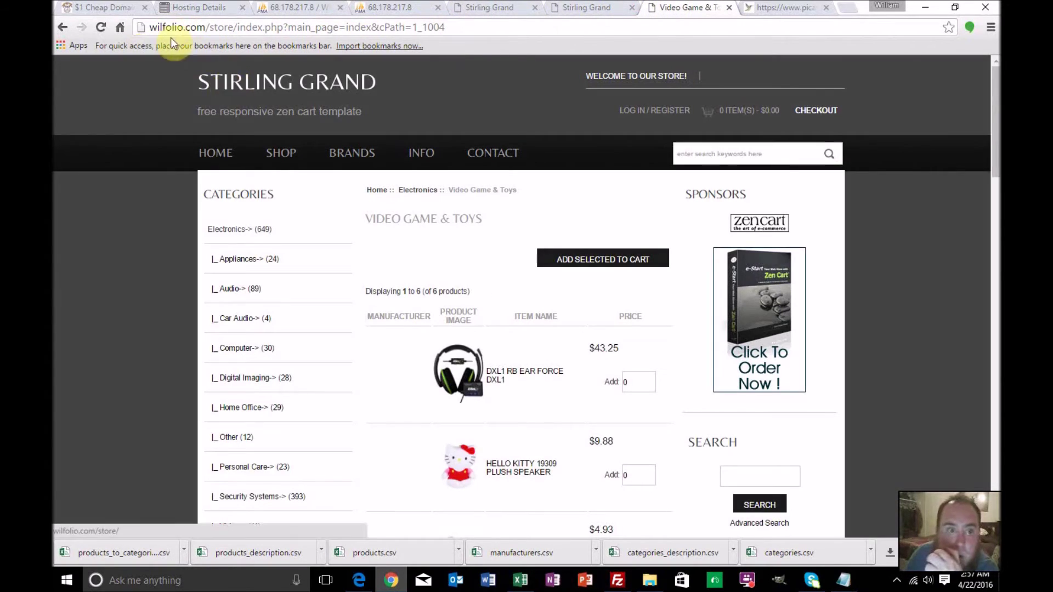
{"action": "left_click", "coordinate": [216, 157]}
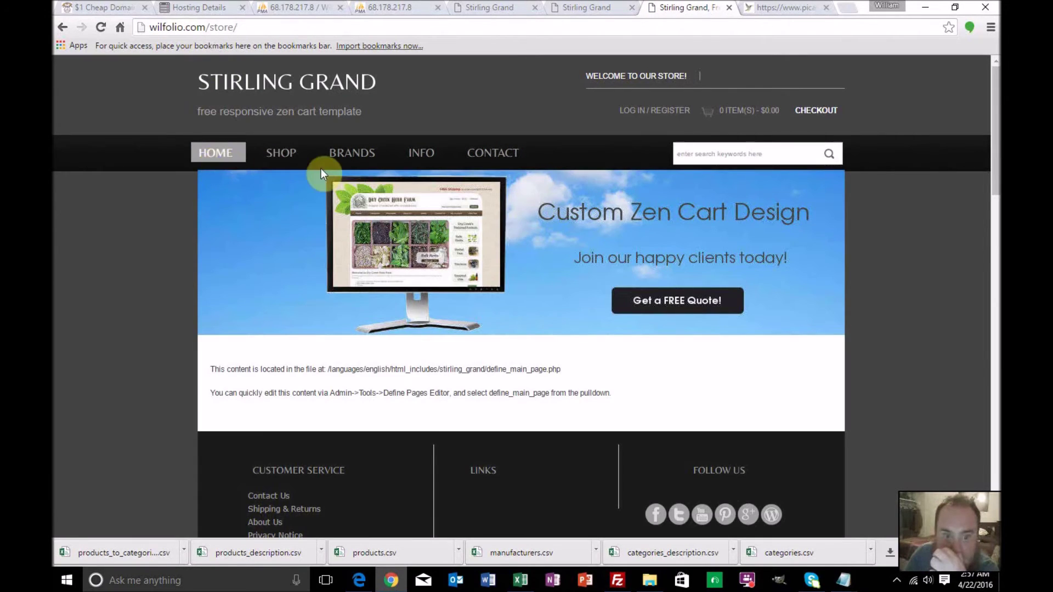
{"action": "mouse_move", "coordinate": [356, 160]}
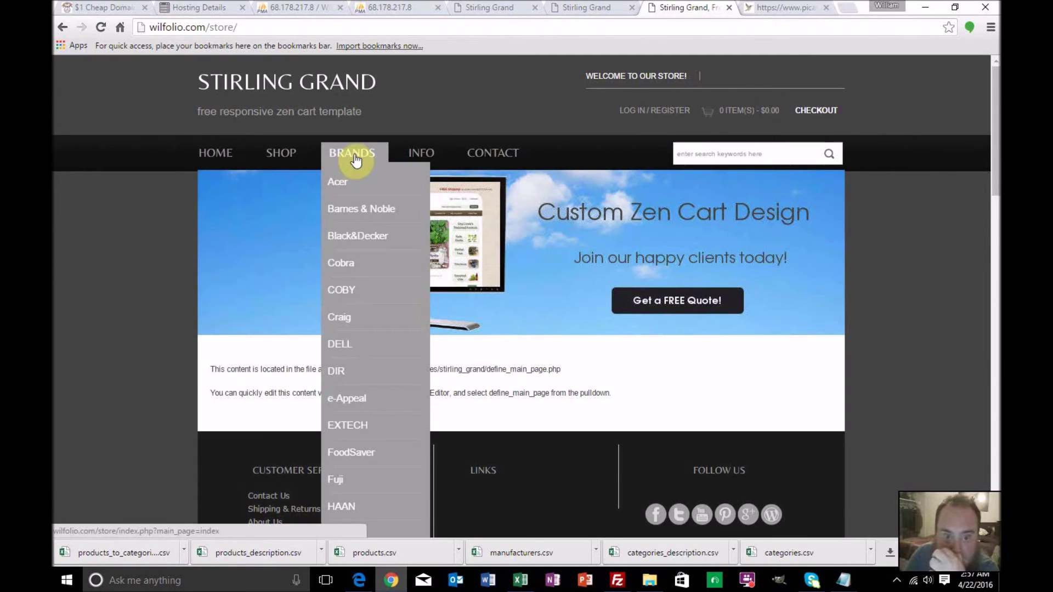
{"action": "scroll", "coordinate": [369, 336], "scroll_direction": "down", "scroll_amount": 8}
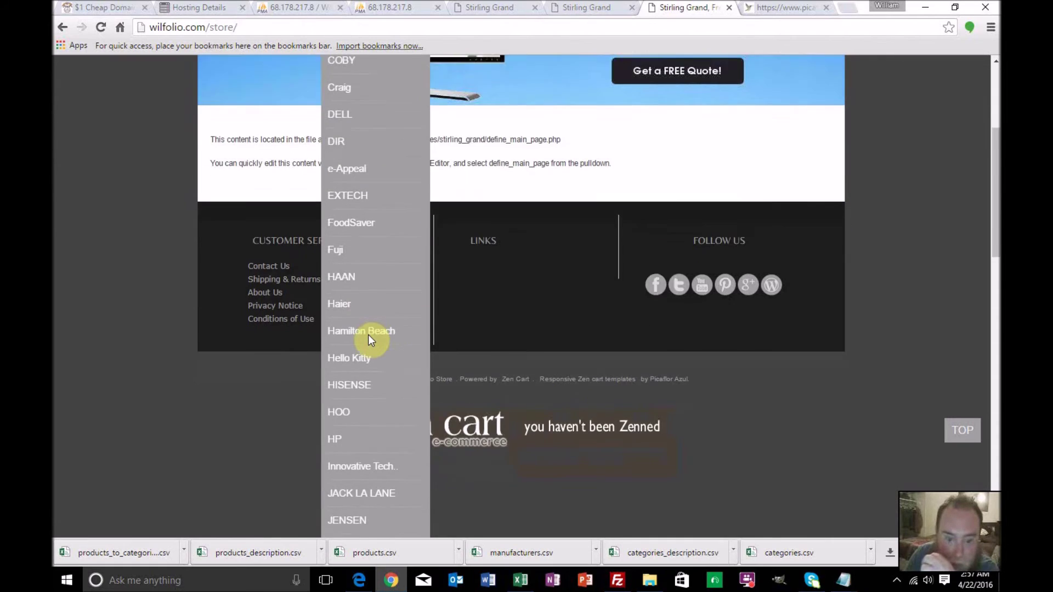
{"action": "scroll", "coordinate": [369, 335], "scroll_direction": "down", "scroll_amount": 11}
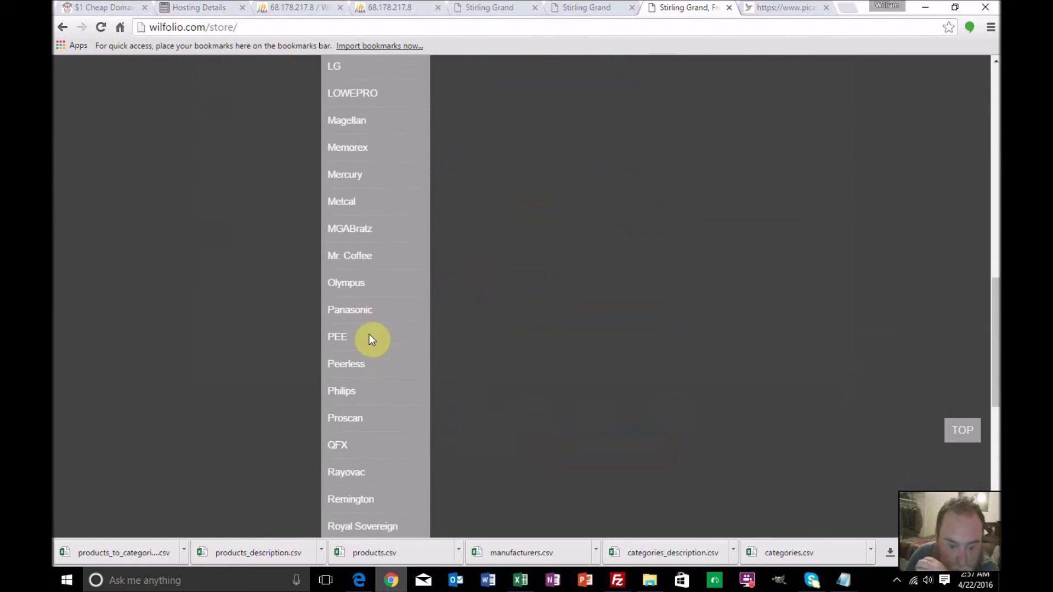
{"action": "scroll", "coordinate": [370, 338], "scroll_direction": "down", "scroll_amount": 2}
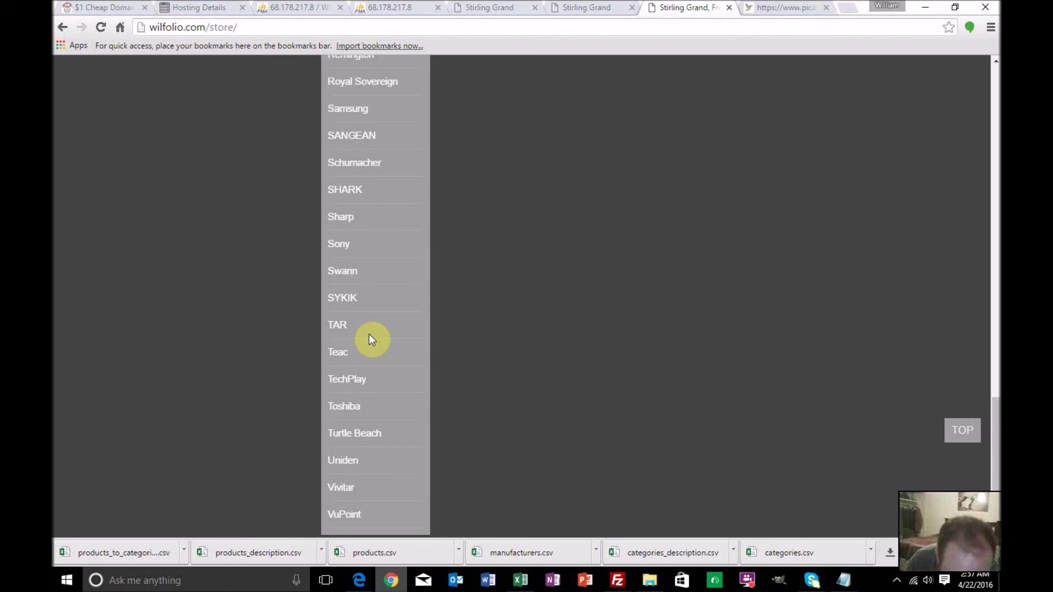
{"action": "scroll", "coordinate": [370, 336], "scroll_direction": "up", "scroll_amount": 15}
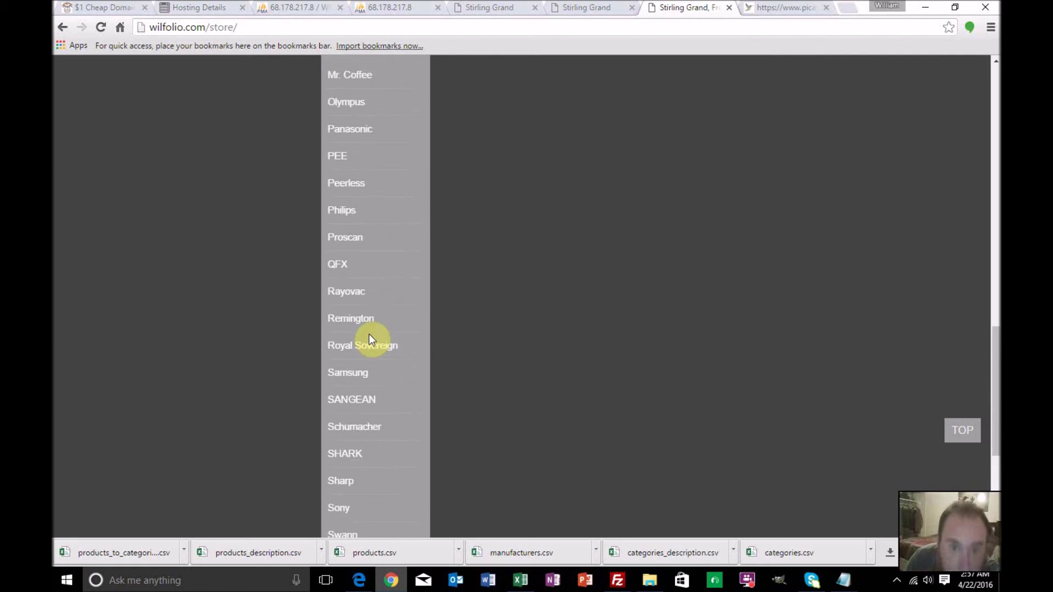
{"action": "scroll", "coordinate": [370, 339], "scroll_direction": "up", "scroll_amount": 9}
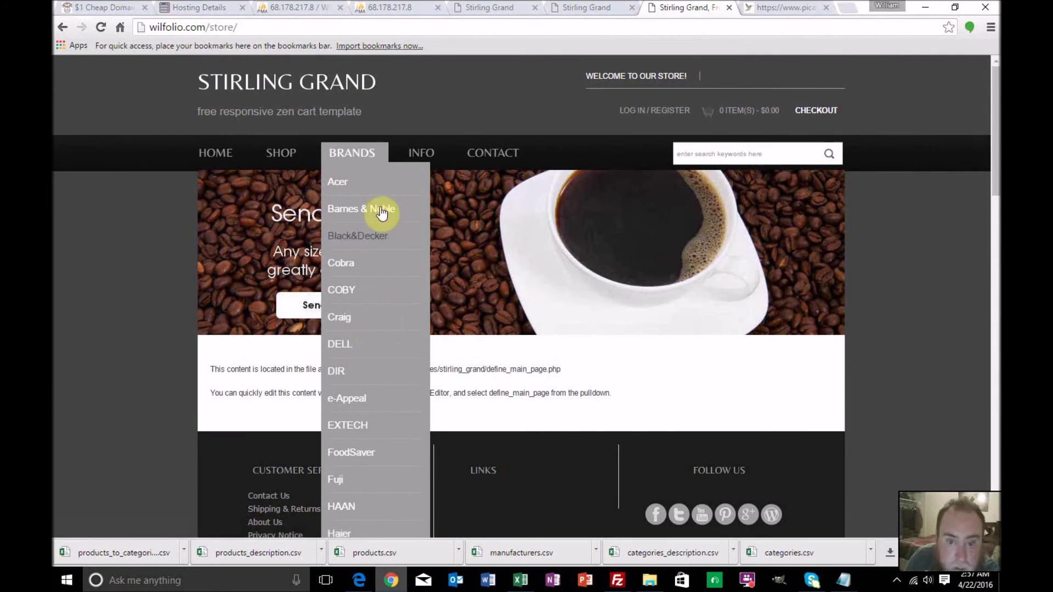
{"action": "mouse_move", "coordinate": [405, 152]}
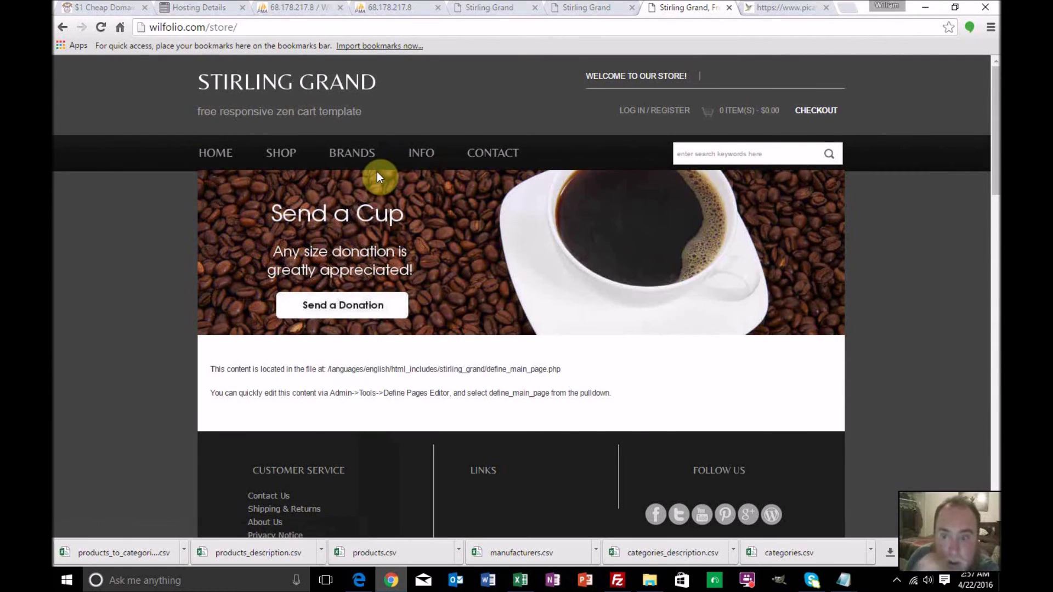